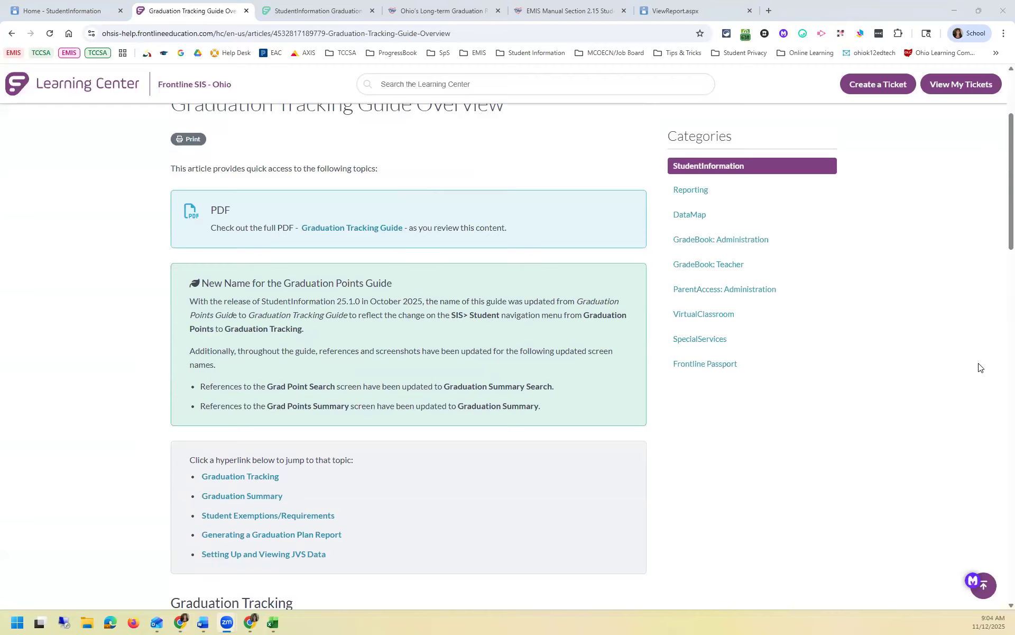
- Open the StudentInformation: Procedural Checklists article in the Learning Center and view the Management and Student checklists
scroll(601, 354, "up", 3)
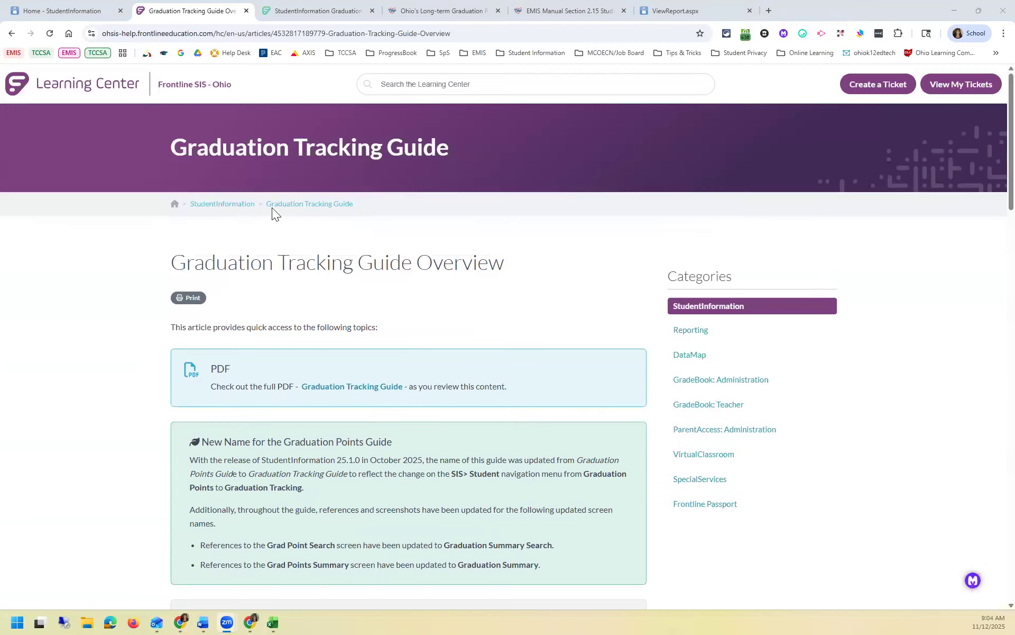
left_click(214, 204)
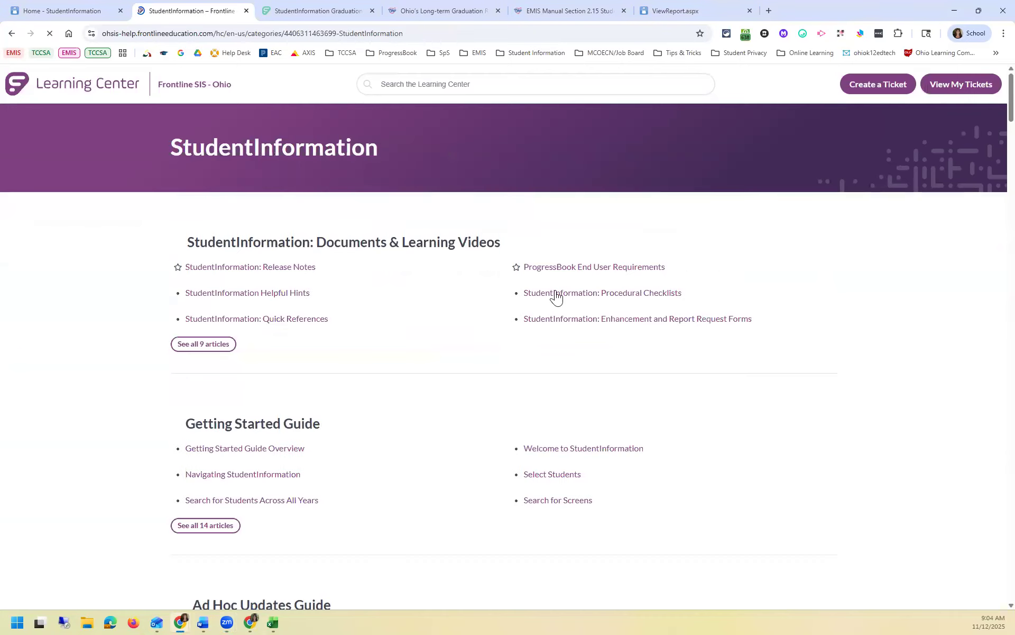
left_click(556, 294)
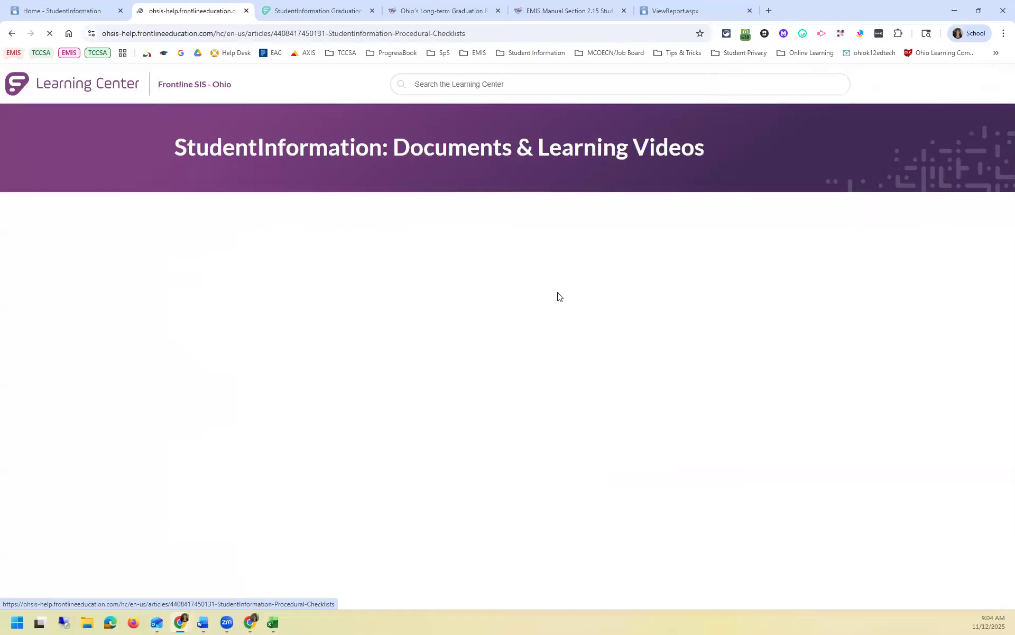
scroll(561, 299, "down", 3)
scroll(530, 526, "down", 3)
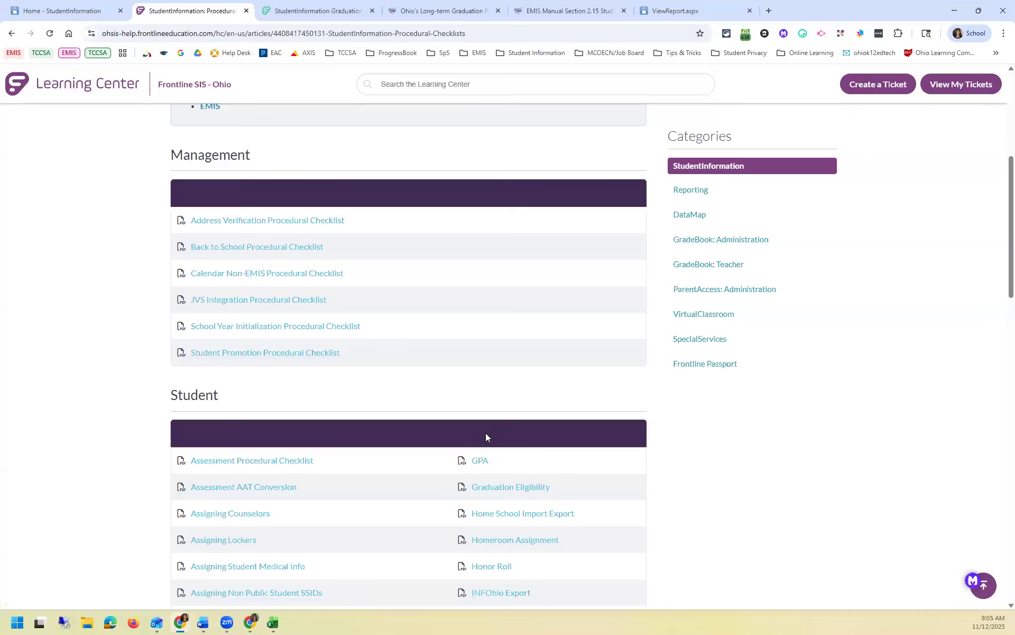
- View the StudentInformation Graduation Tracking Guide PDF, revisit the procedural checklists, and return to the StudentInformation home page
left_click(311, 11)
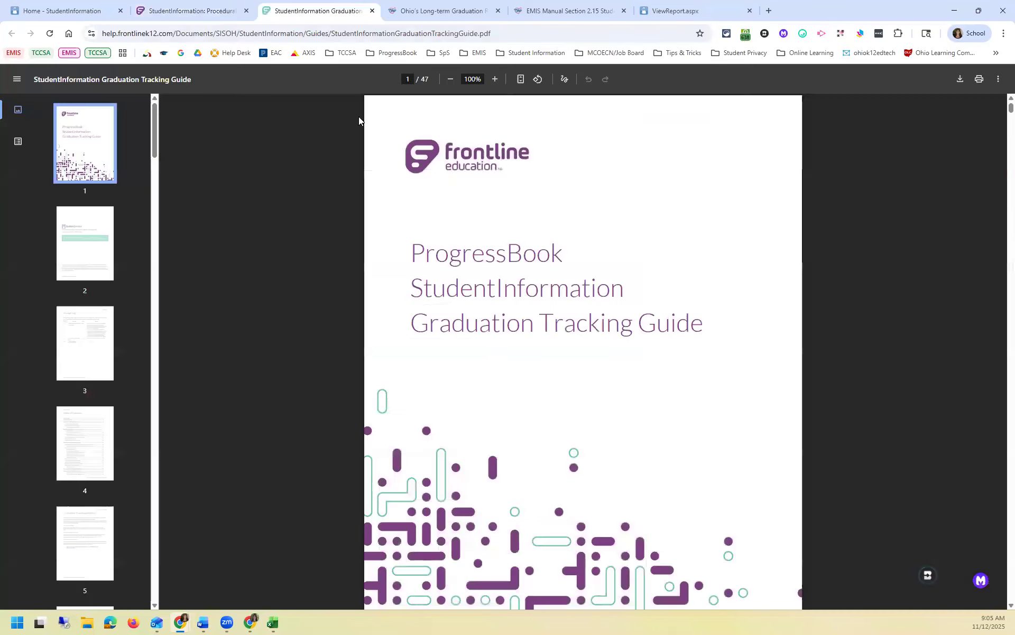
left_click(211, 17)
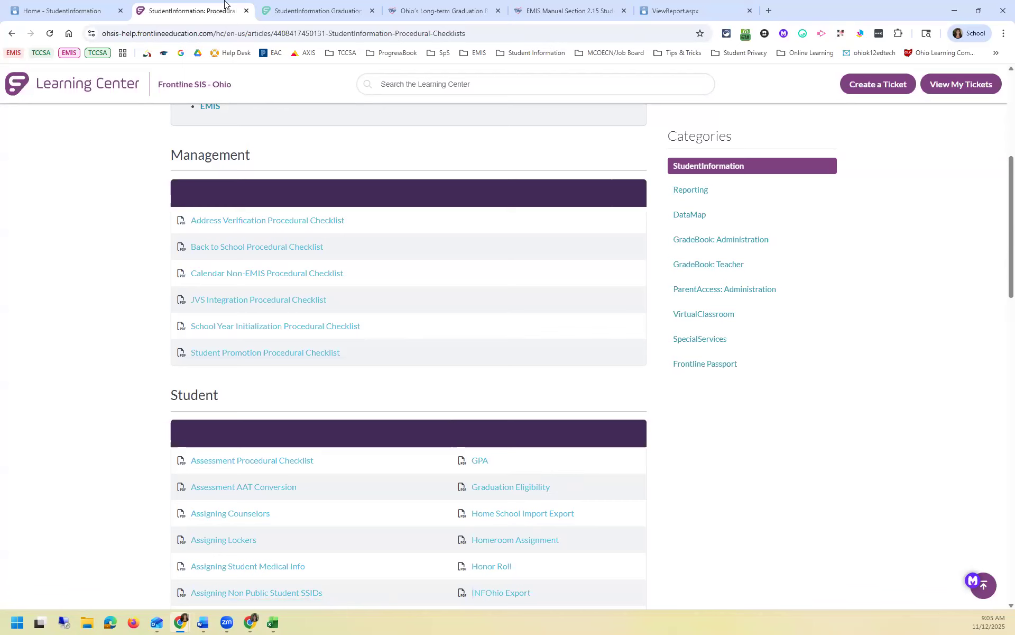
left_click(47, 20)
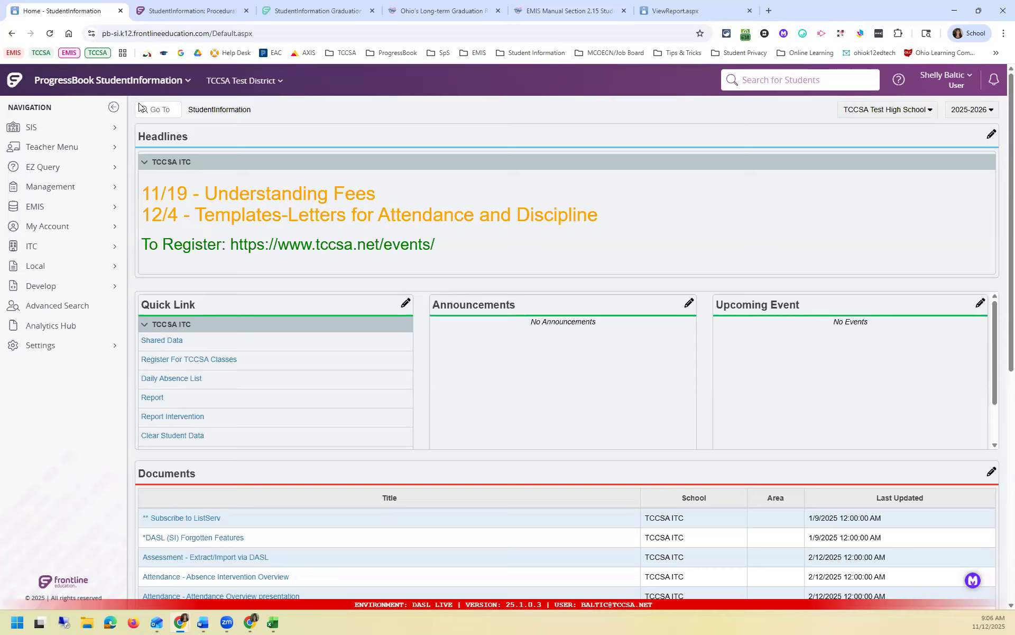
- Open the "2023 and beyond graduation requirements" overview from Ohio's Long-term Graduation Requirements page and review both of its pages
left_click(442, 17)
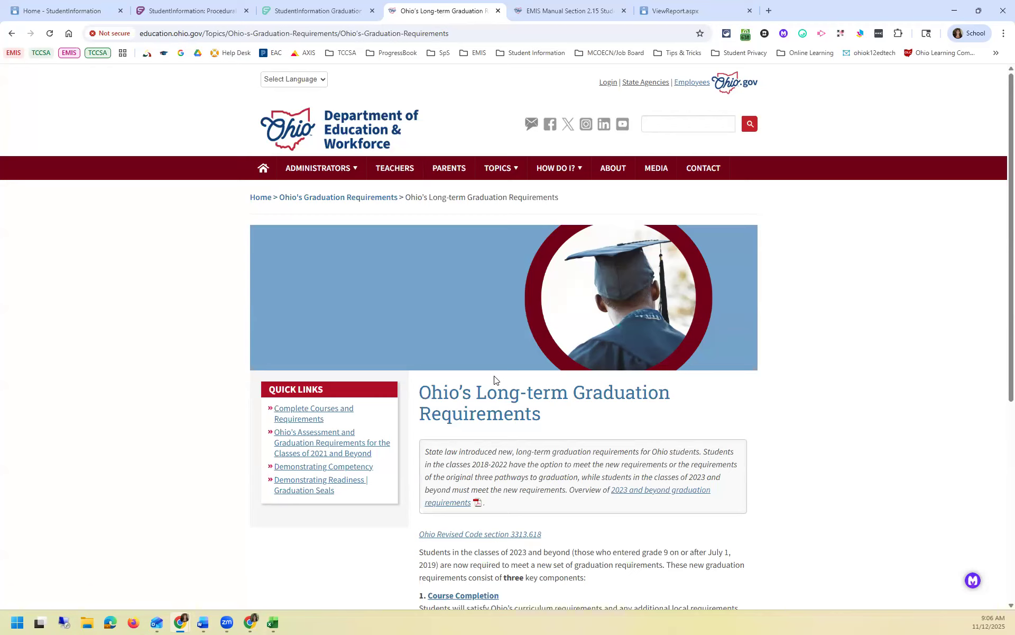
scroll(494, 380, "down", 2)
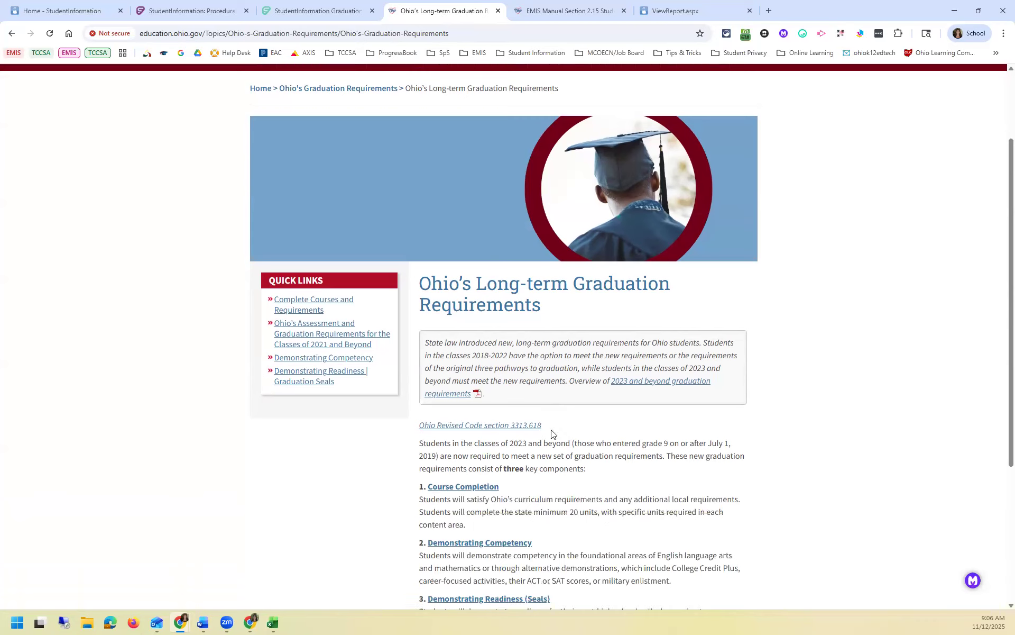
scroll(552, 434, "down", 1)
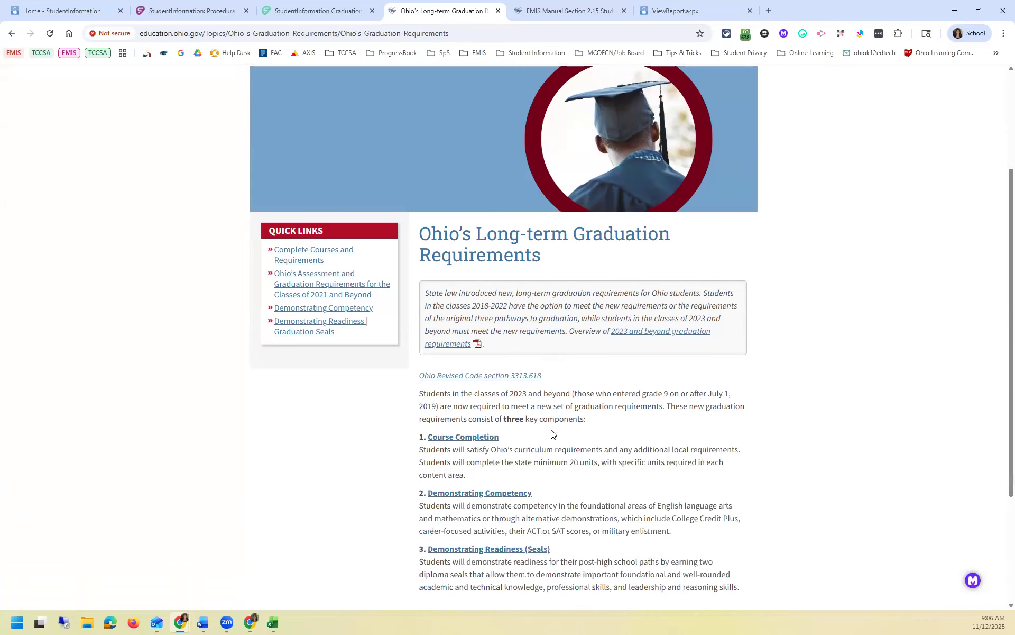
left_click(650, 331)
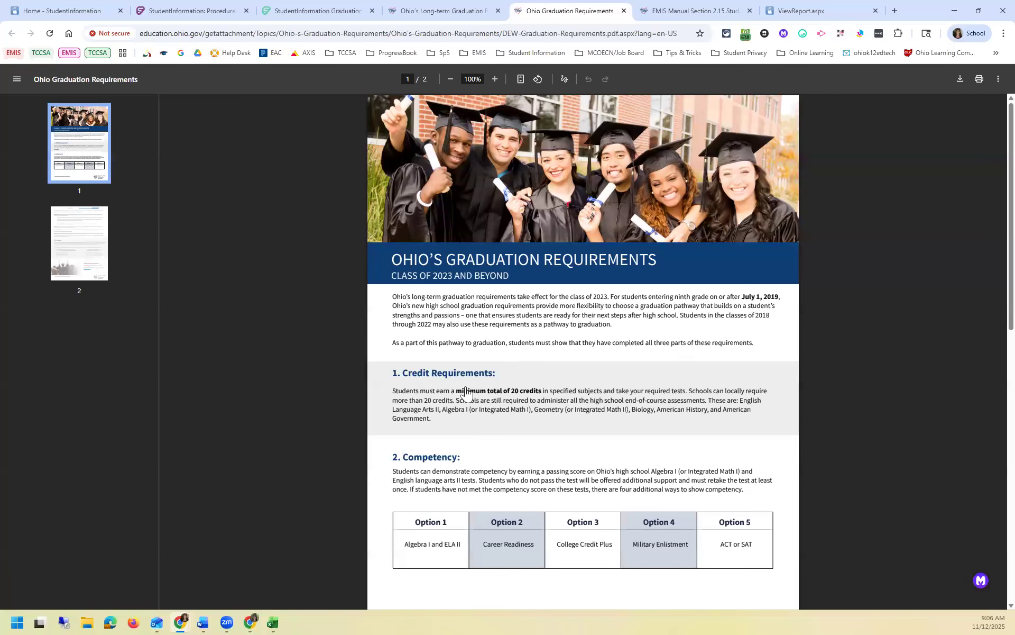
left_click(87, 241)
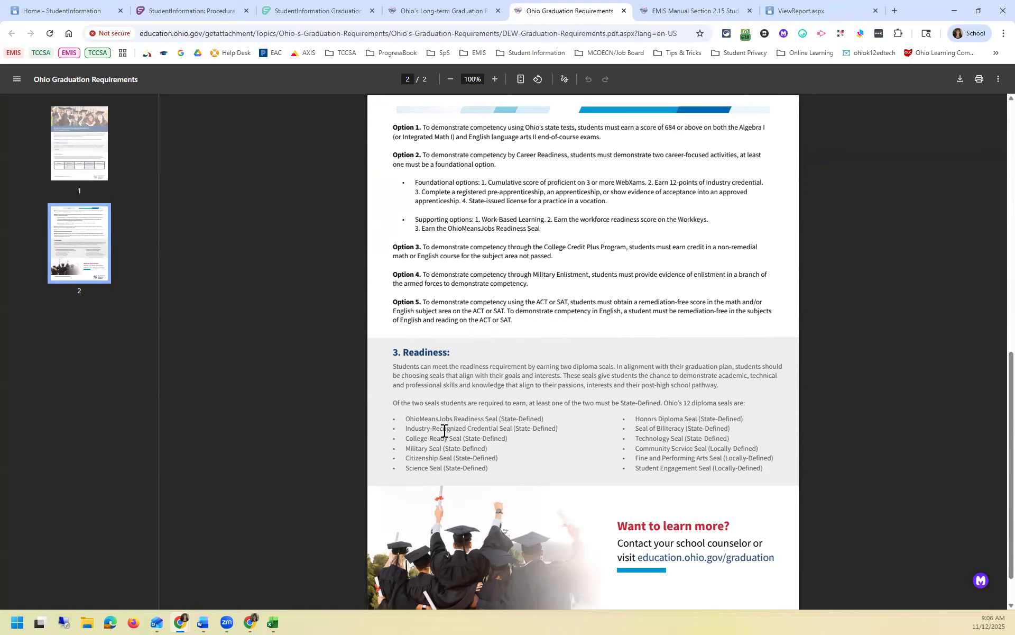
left_click(98, 127)
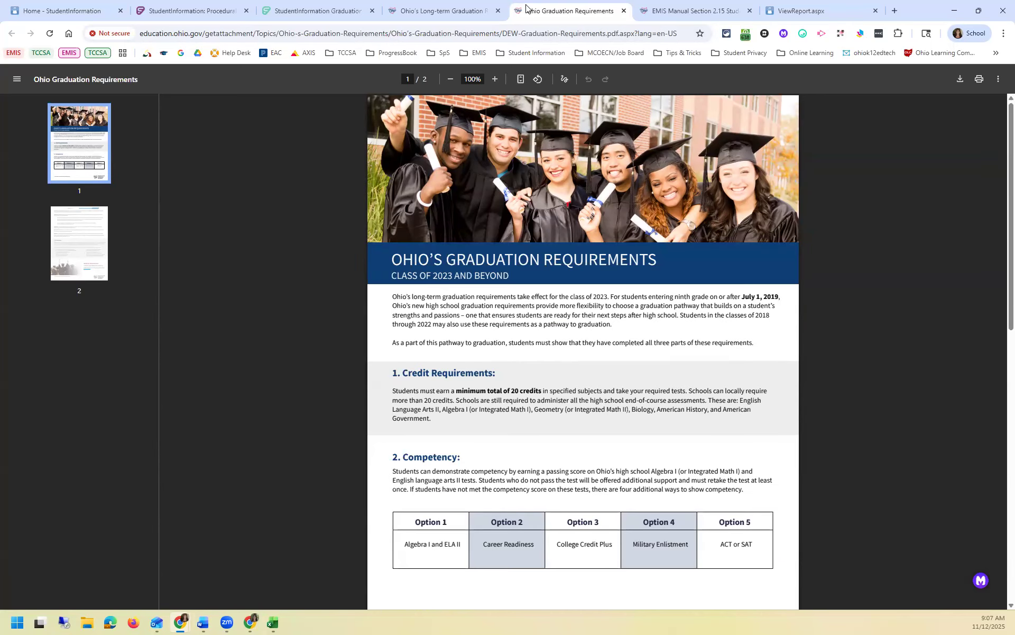
- From Ohio's Long-term Graduation Requirements page, open Demonstrating Readiness (Seals), review the Honors Diploma Seal requirements, and return to the seals overview
left_click(444, 12)
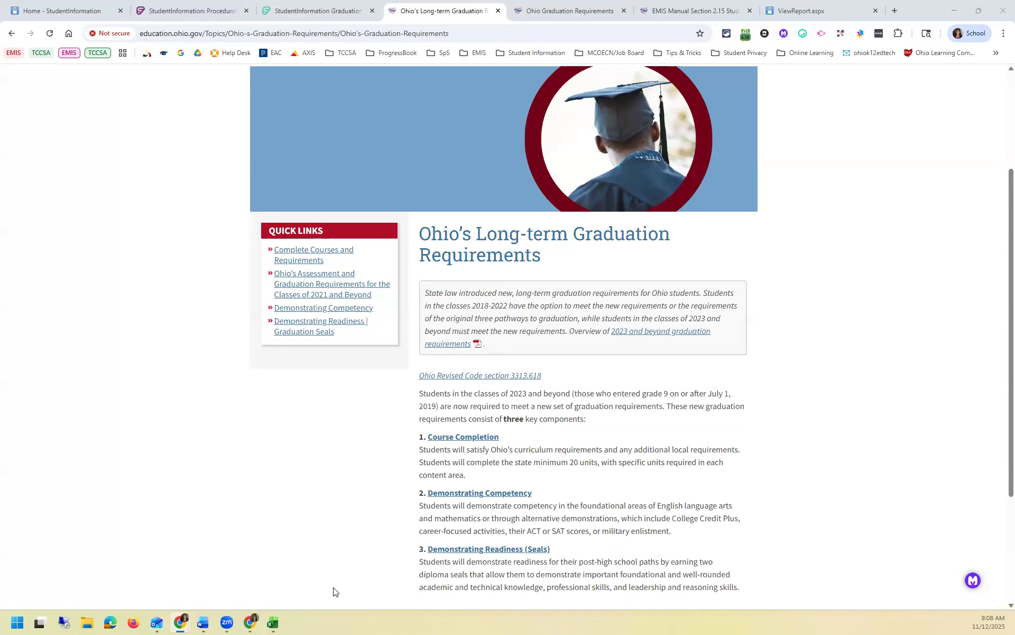
left_click(499, 551)
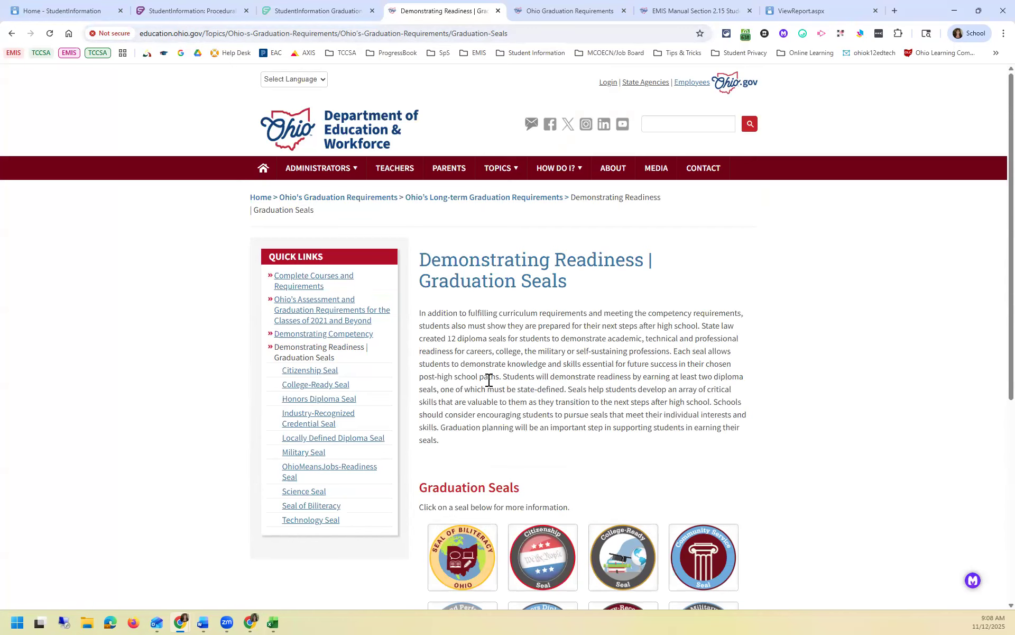
scroll(524, 418, "down", 2)
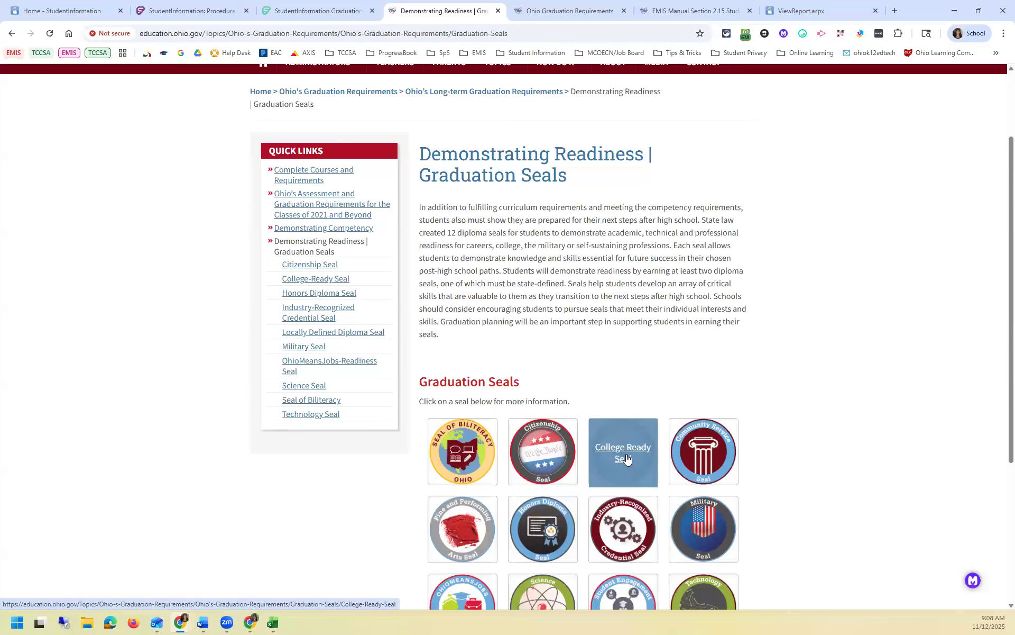
left_click(541, 523)
scroll(543, 499, "down", 3)
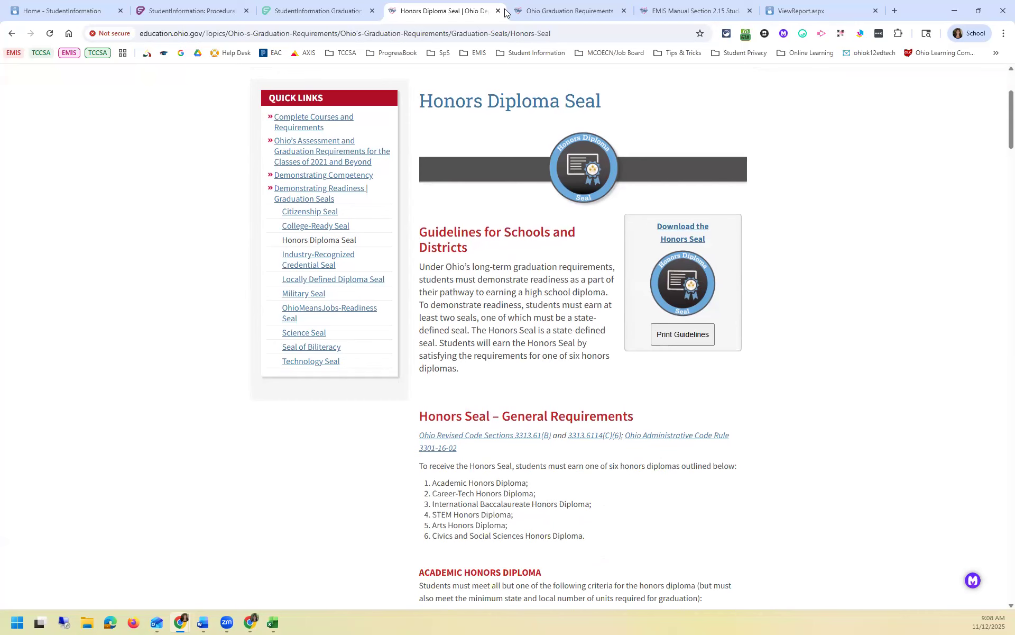
left_click(10, 34)
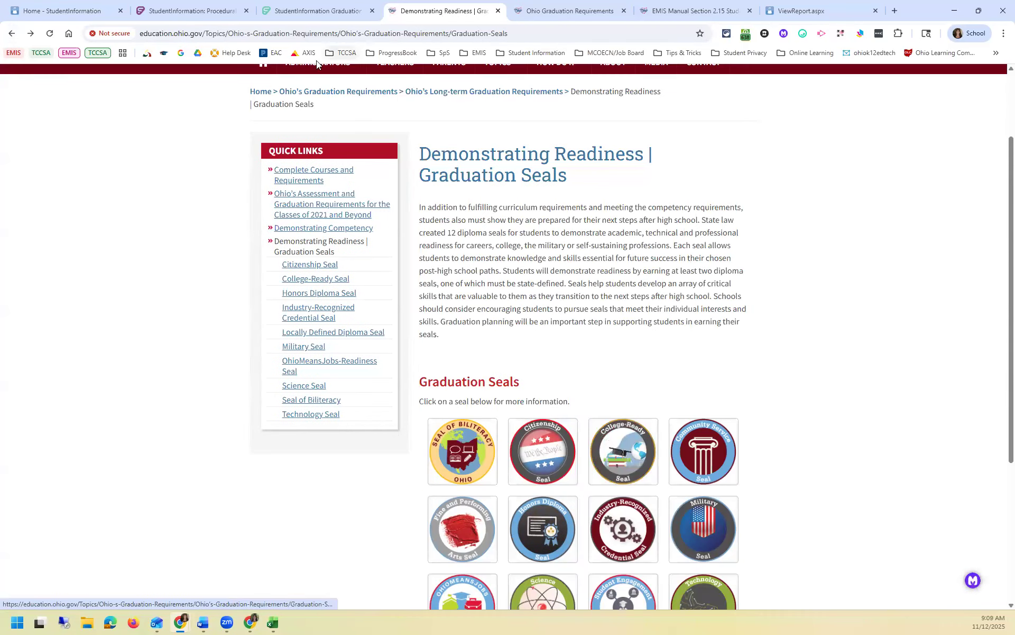
- Switch to StudentInformation and go to the Courses screen
left_click(45, 9)
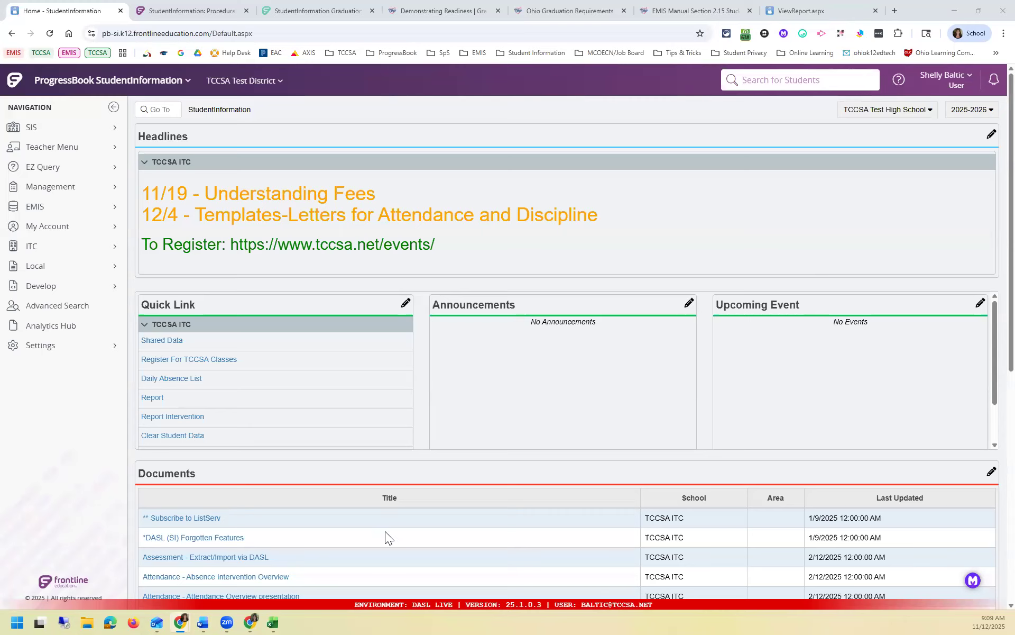
left_click(179, 115)
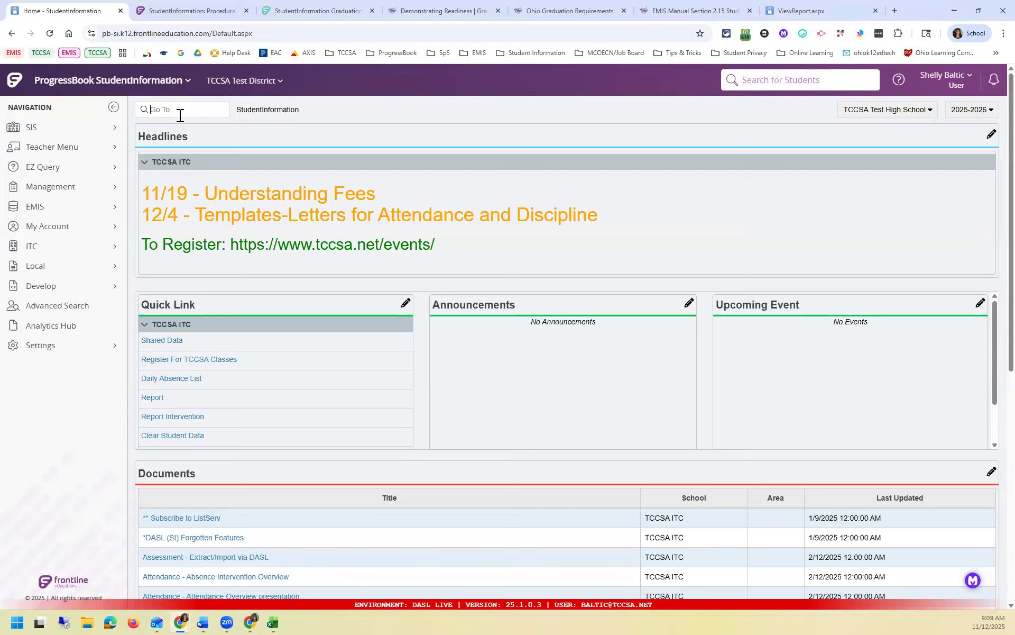
type("courses")
key("Return")
key("Return")
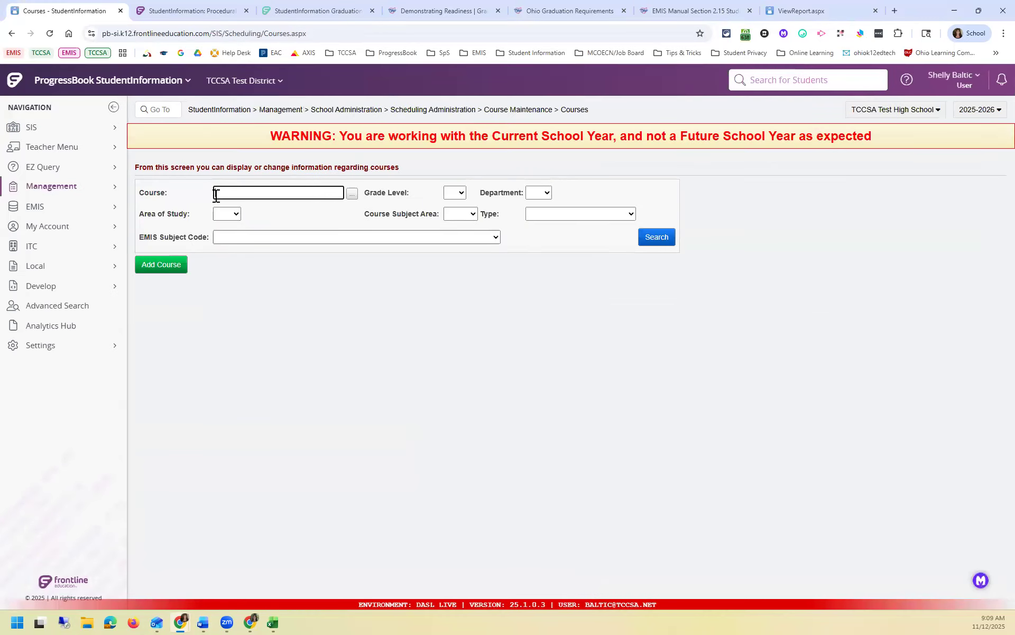
- Search for course 020 - ALGEBRA I and open its record for editing
type("ale")
key("BackSpace")
type("g")
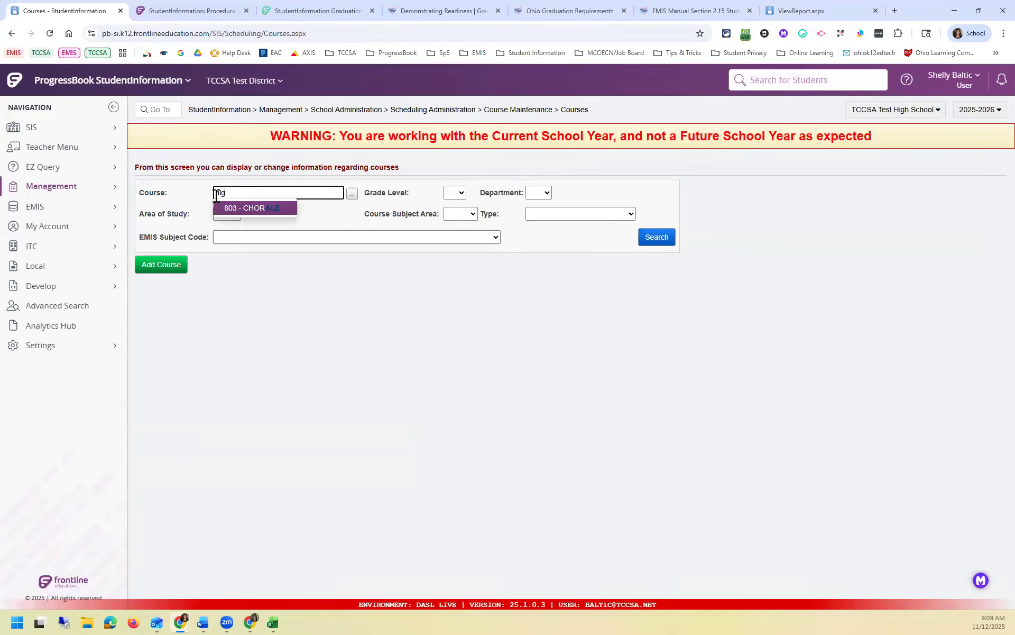
type("e")
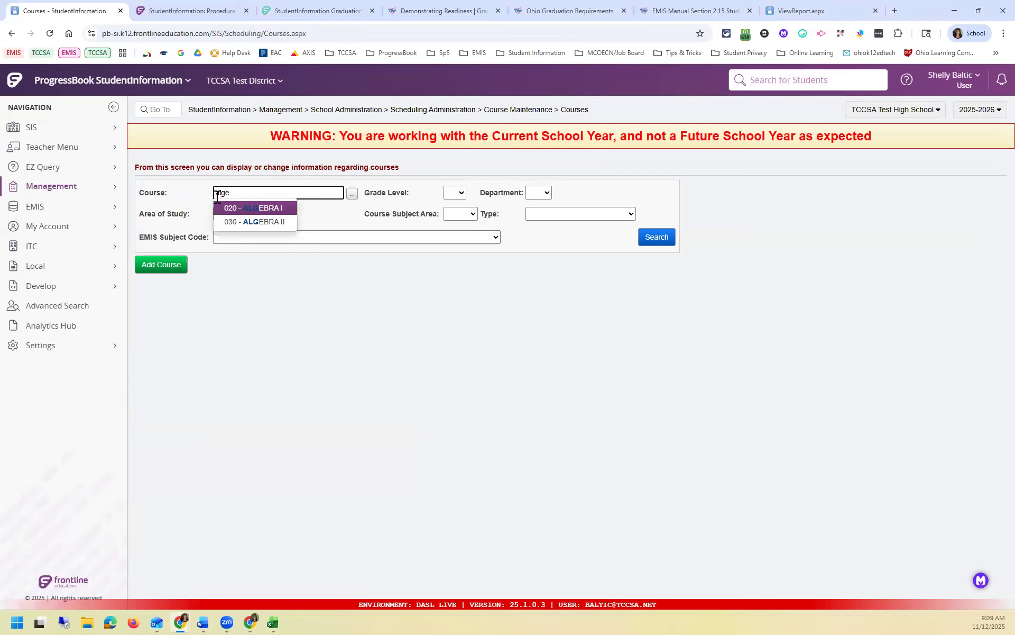
left_click(236, 208)
left_click(660, 243)
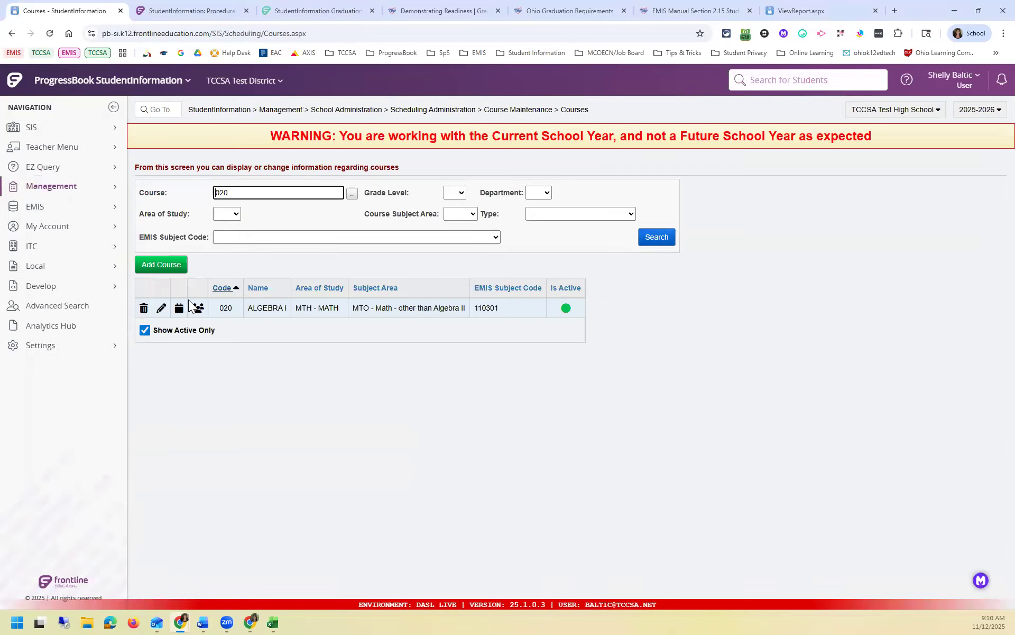
left_click(164, 311)
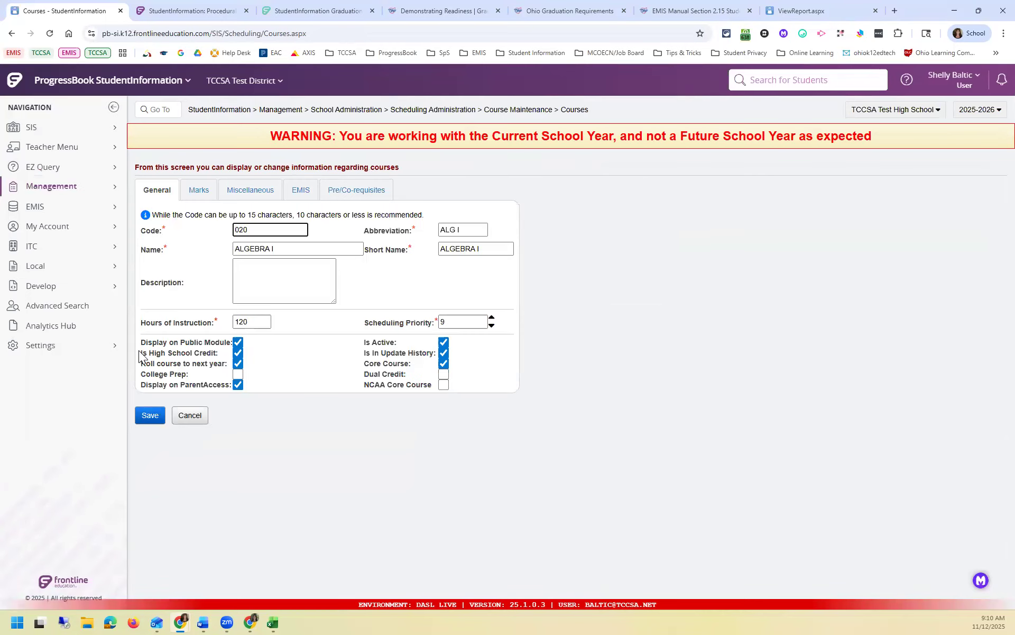
- Check the Algebra I course's Is High School Credit option and its CORE Subject Area in the EMIS settings
mouse_move(140, 351)
left_mouse_down()
mouse_move(178, 349)
mouse_move(143, 356)
left_mouse_up()
left_click(217, 357)
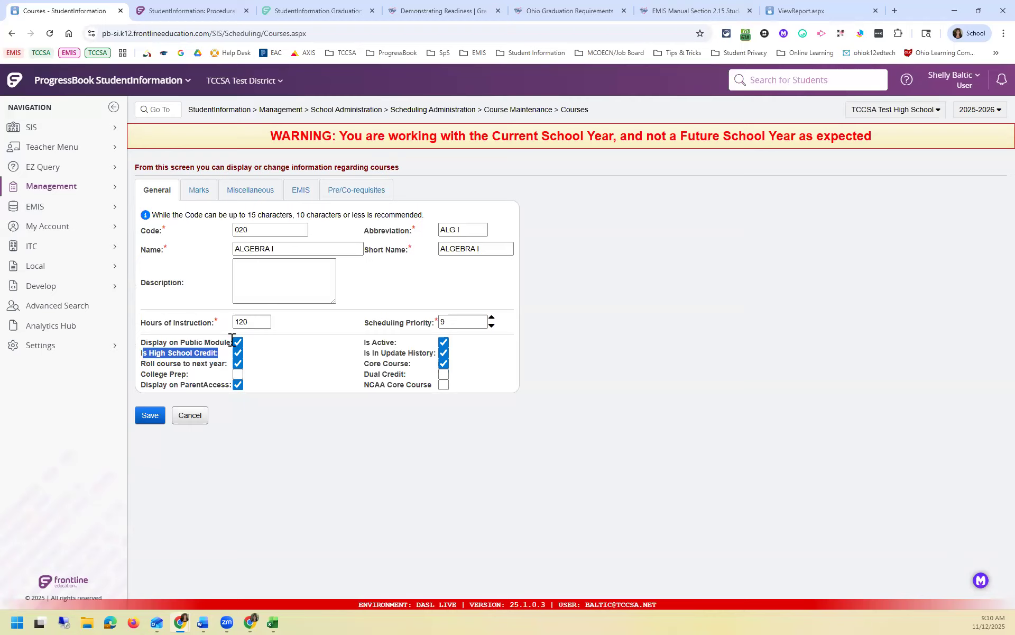
left_click(303, 190)
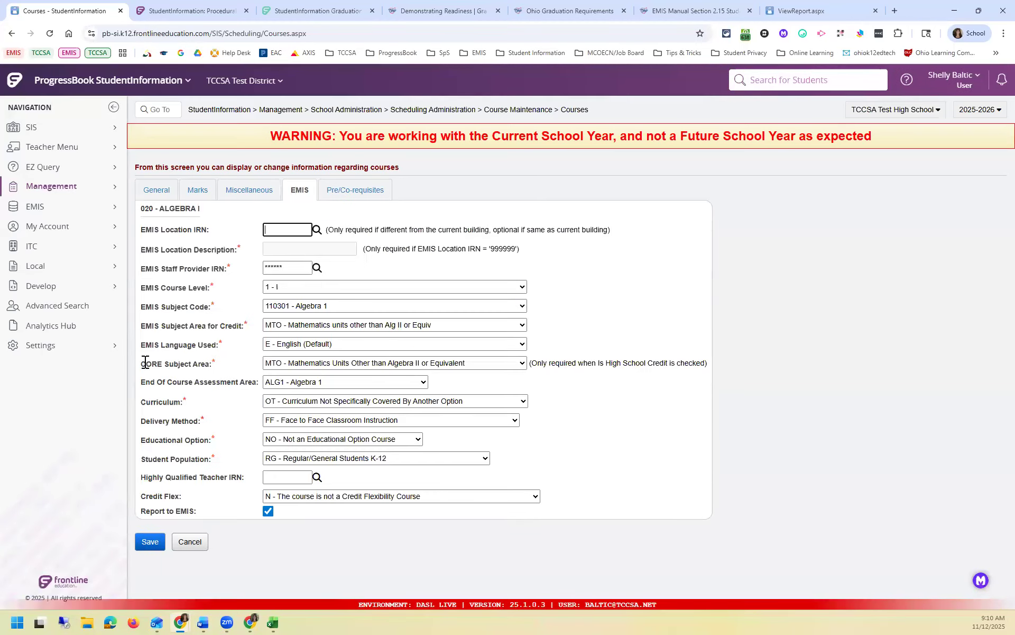
left_click_drag(146, 363, 212, 366)
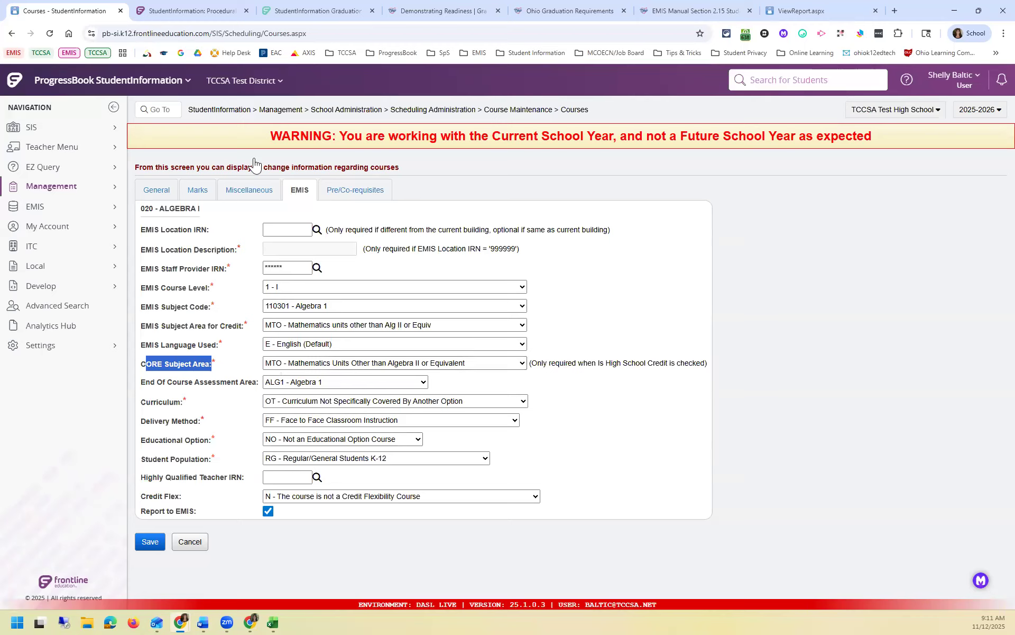
- Check the course's In Graduation / Eligibility option in the miscellaneous settings and revisit its general settings
left_click(246, 191)
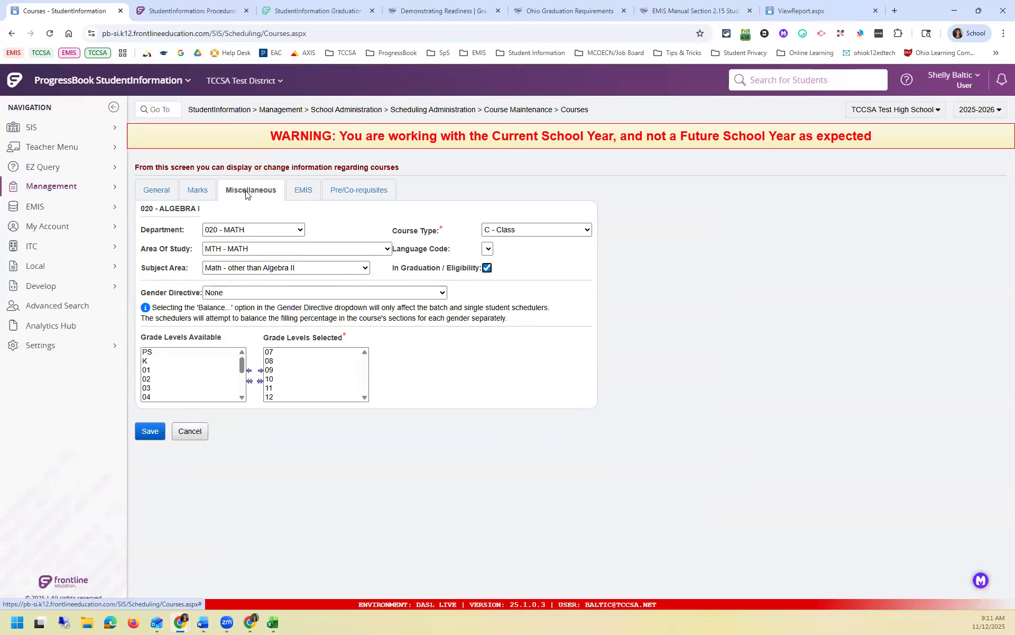
left_click_drag(399, 267, 478, 267)
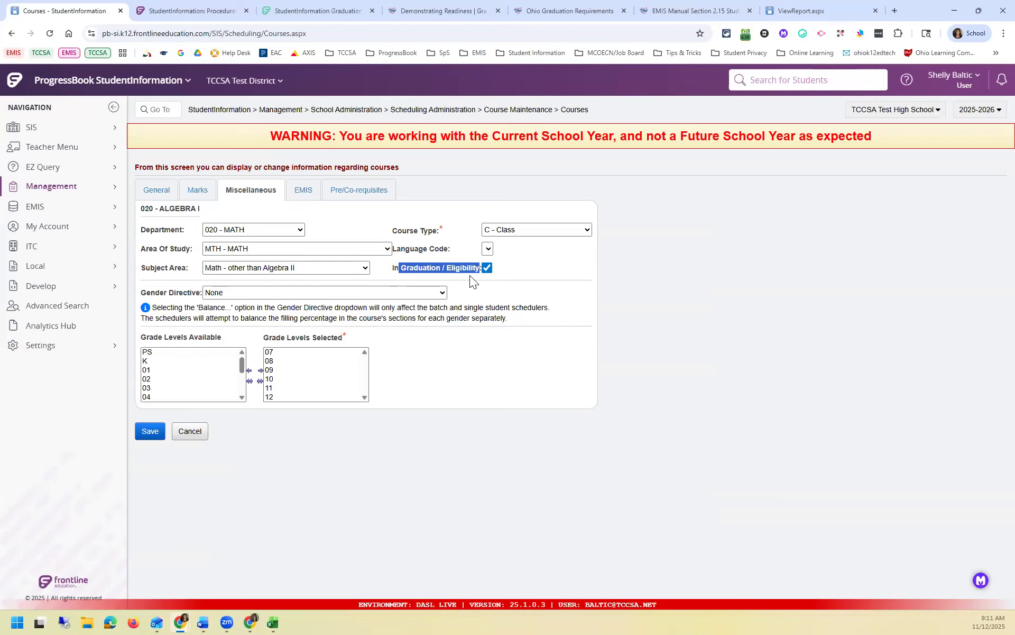
left_click(165, 196)
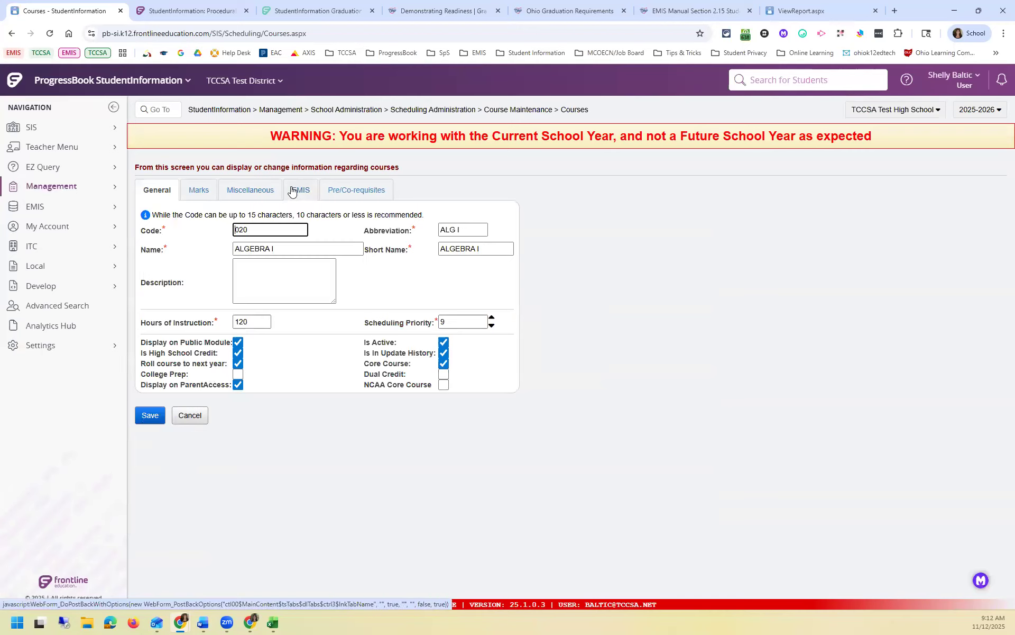
left_click(252, 195)
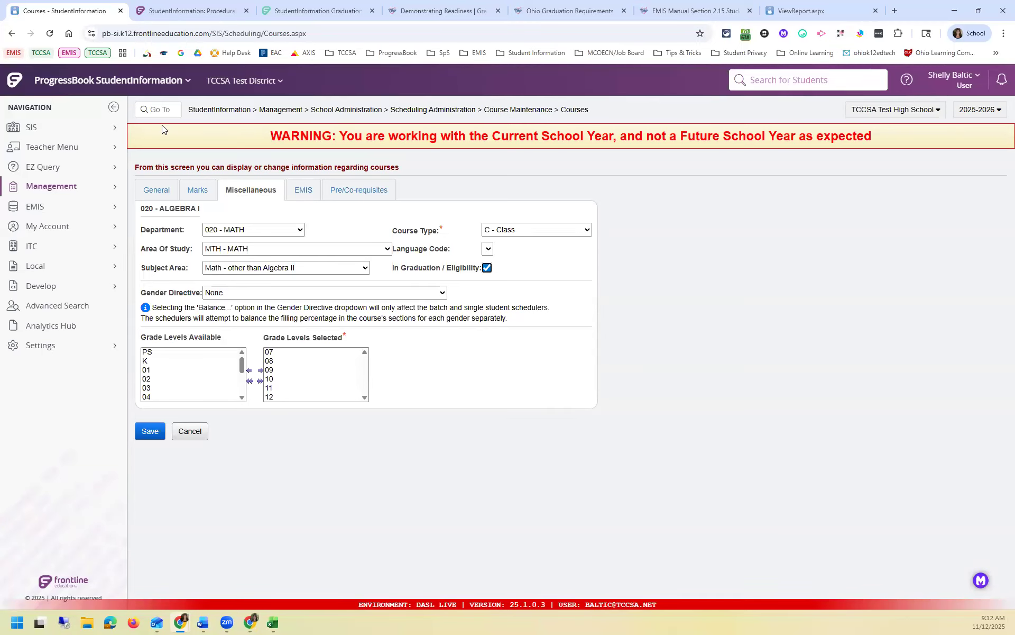
- Search for the test student by last name to bring the student into context
left_click(762, 80)
type("tutone")
key("Return")
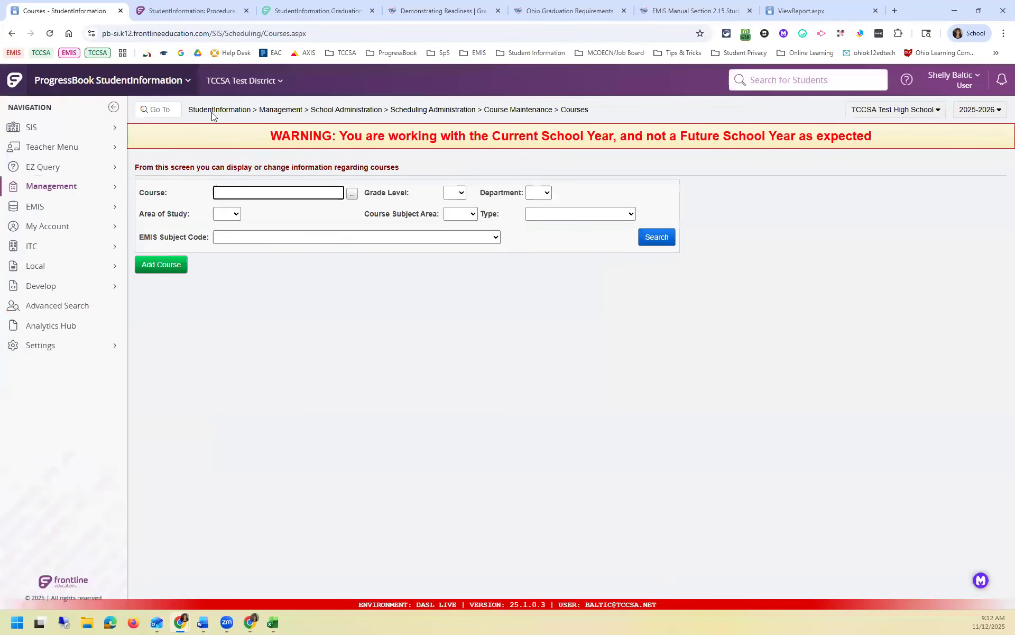
- Open the student's course history and bring up the 2023-2024 Industrial Pwr course (AG1S1) for editing
left_click(215, 112)
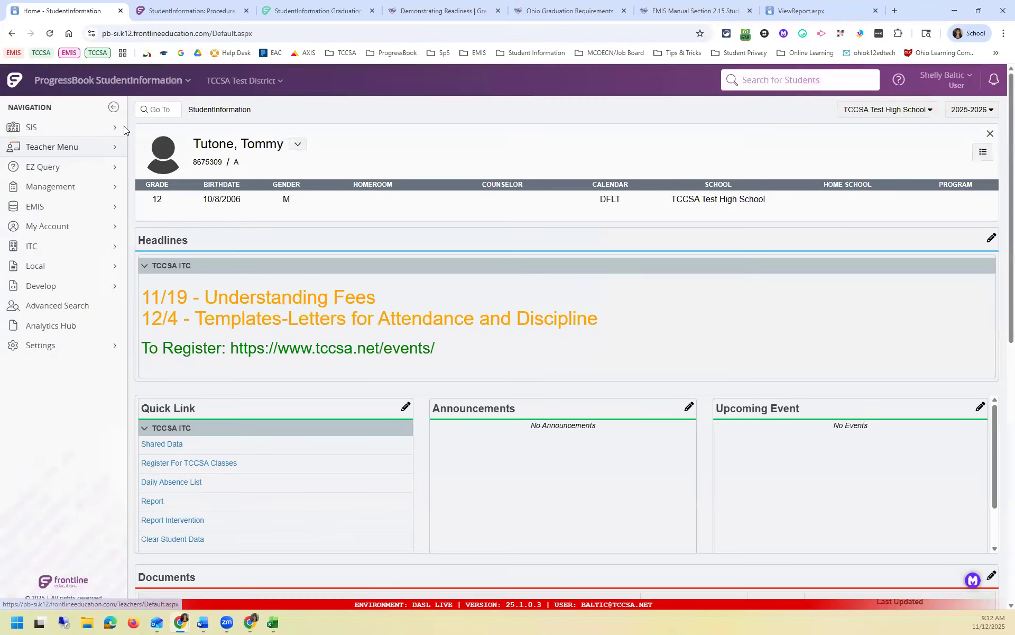
left_click(67, 127)
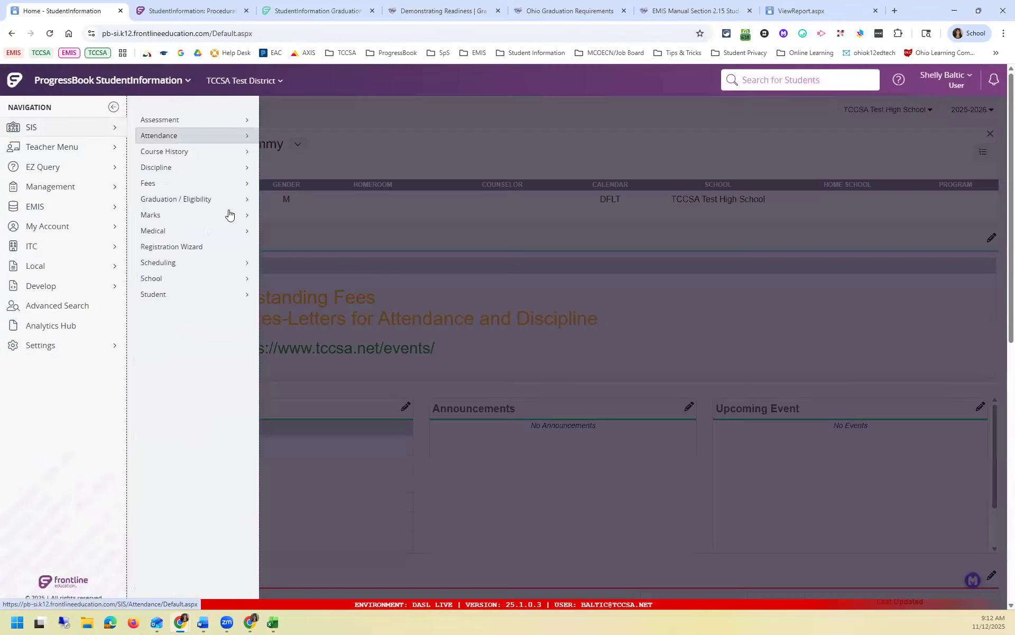
left_click(232, 152)
left_click(334, 121)
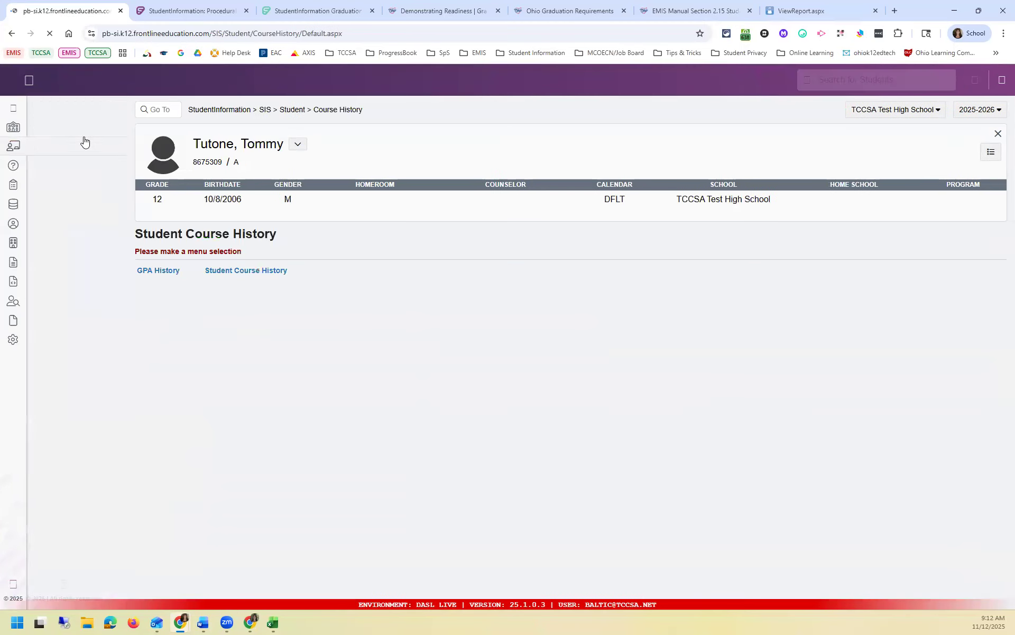
left_click(265, 275)
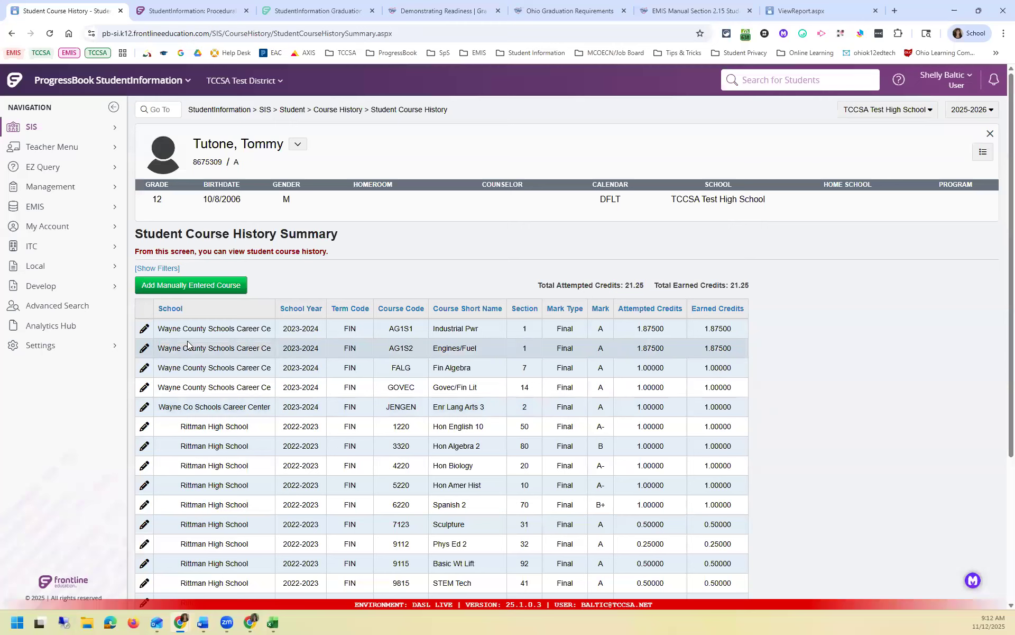
left_click(142, 331)
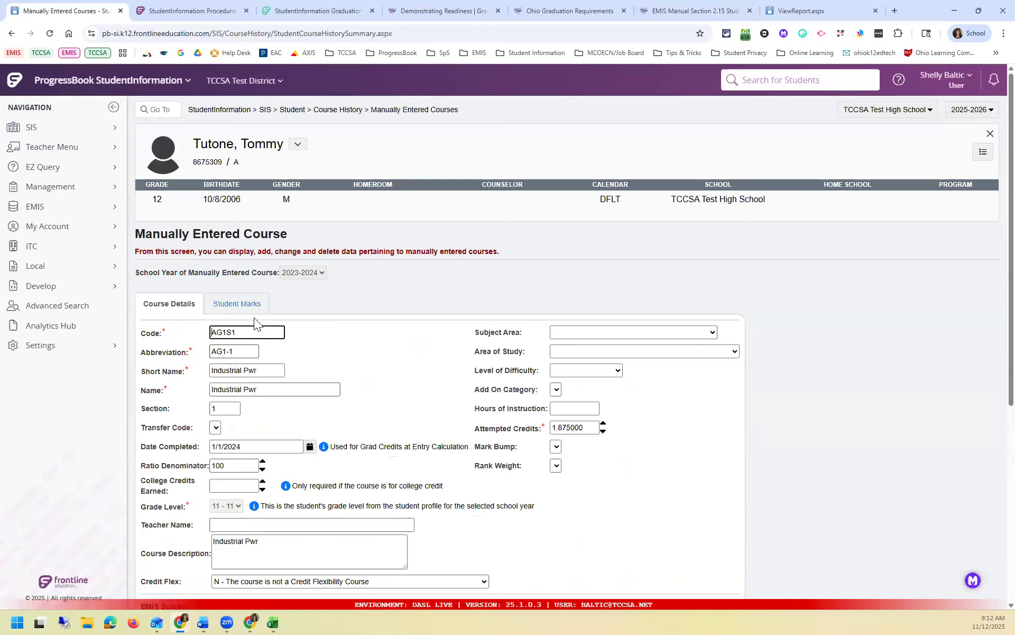
- Check the Industrial Pwr course's CORE Subject Area, Is High School Credit and In Graduation / Eligibility settings
scroll(256, 312, "down", 2)
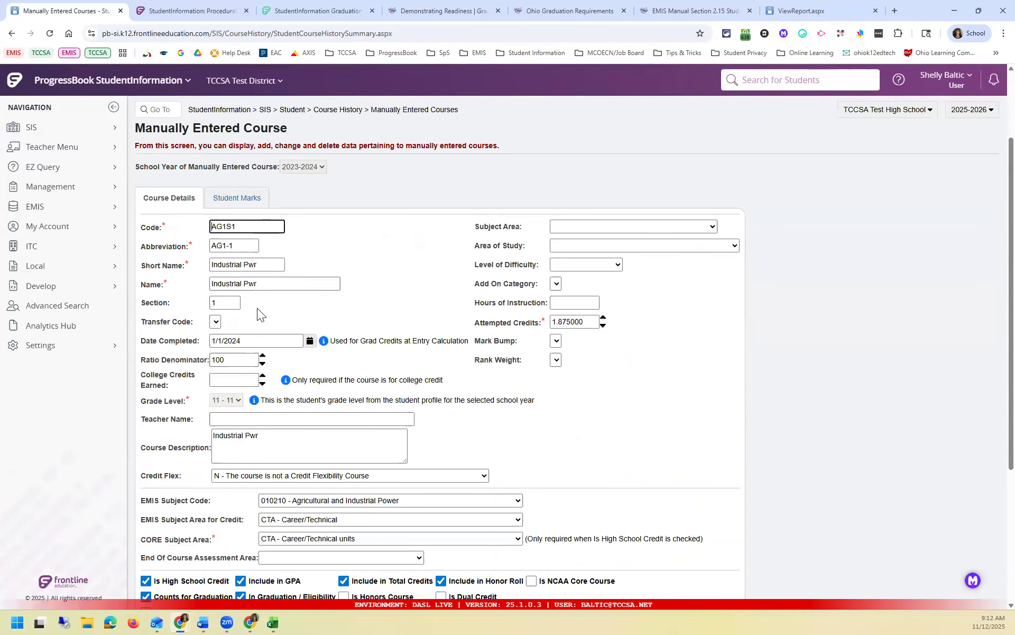
scroll(243, 405, "down", 2)
left_click_drag(140, 434, 223, 436)
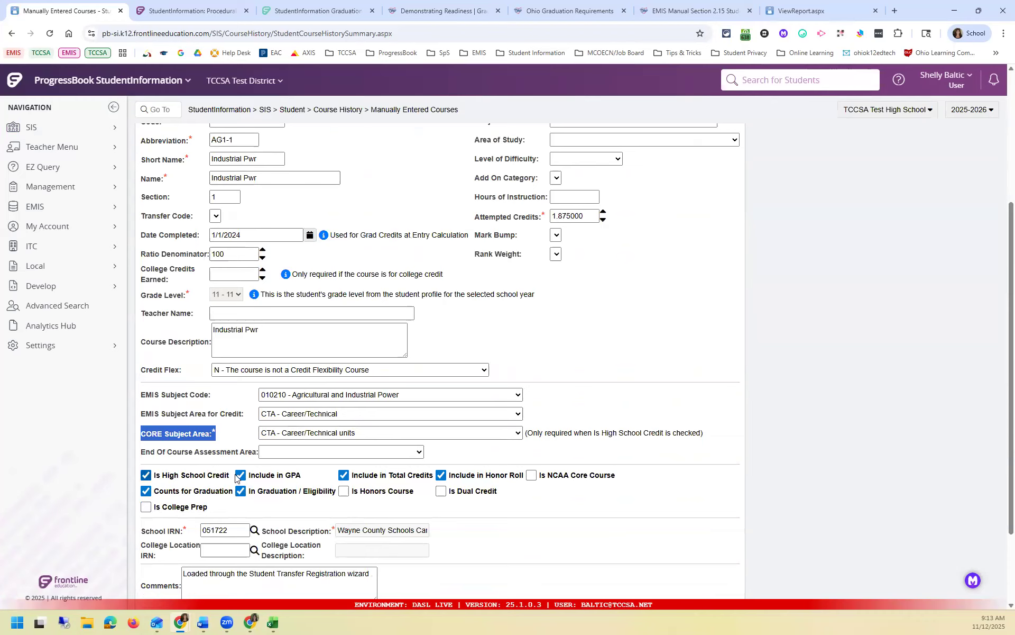
left_click_drag(231, 475, 156, 476)
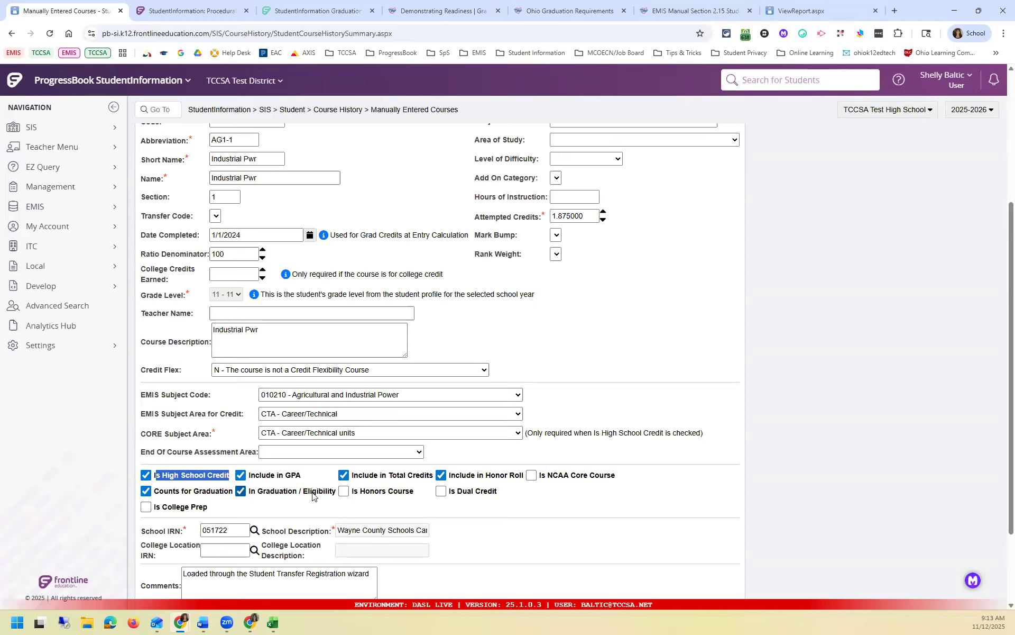
scroll(285, 500, "up", 4)
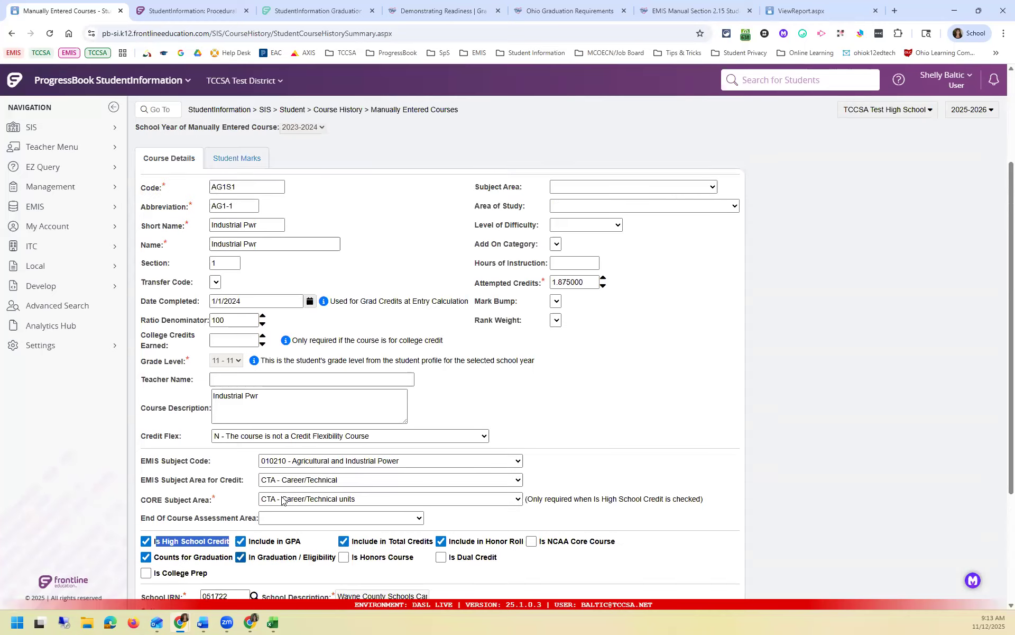
- Go to the Course Curriculum (CRSE) report
left_click(169, 109)
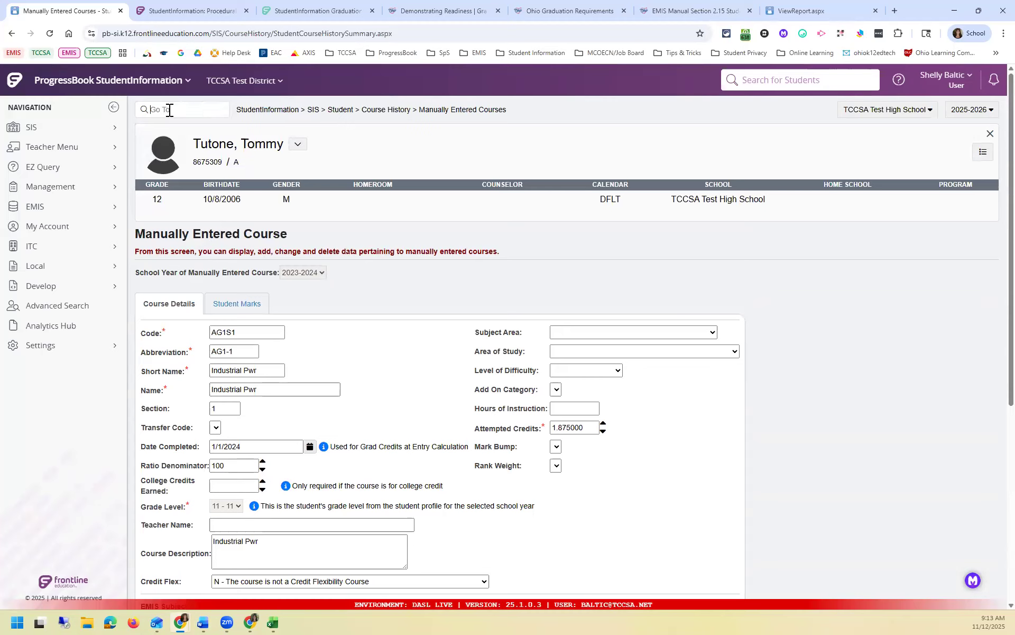
type("drse")
key("Return")
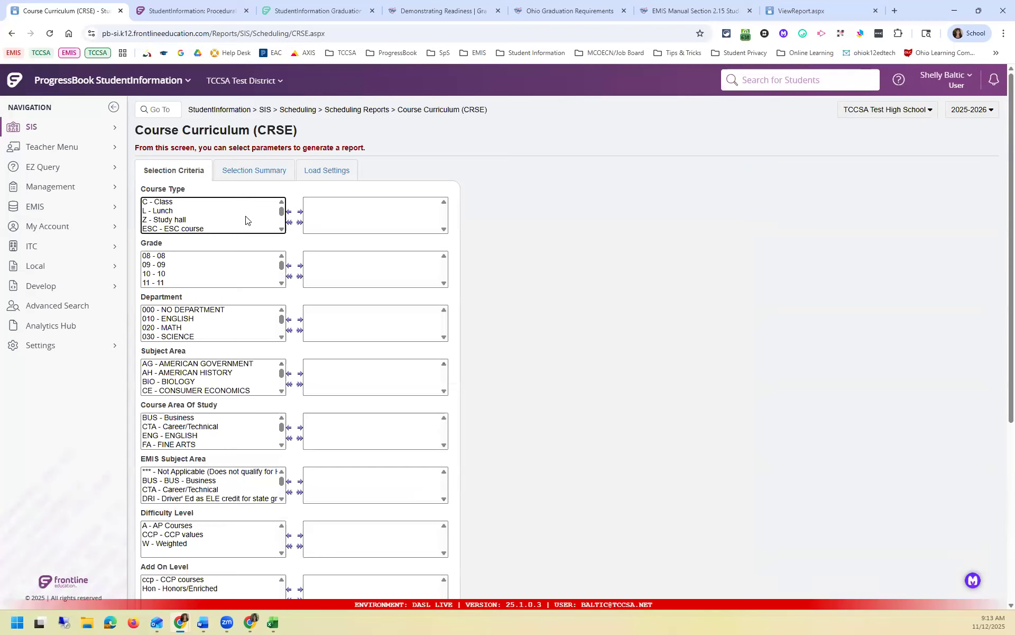
- Review the report's selected Fields To Display and highlight Is High School Credit among them
scroll(220, 230, "down", 2)
scroll(347, 428, "down", 3)
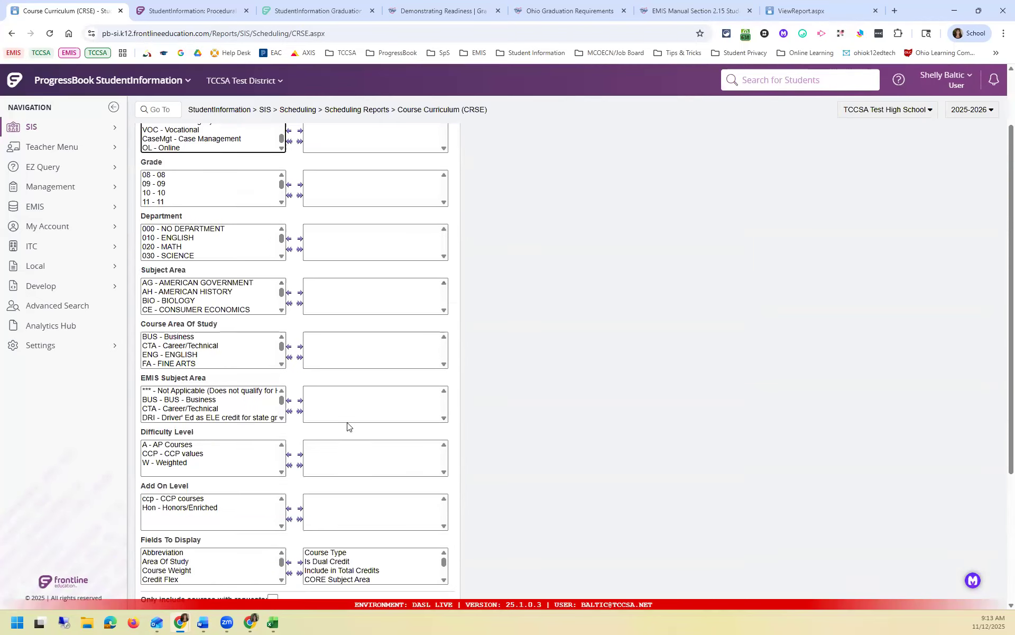
left_click_drag(141, 462, 202, 462)
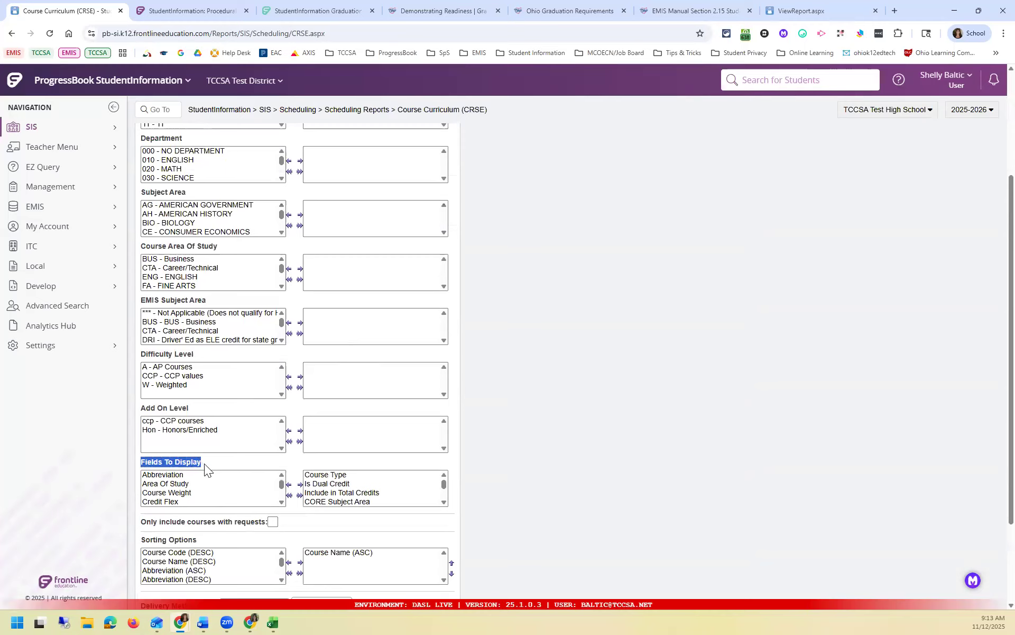
left_click(444, 501)
left_click(444, 502)
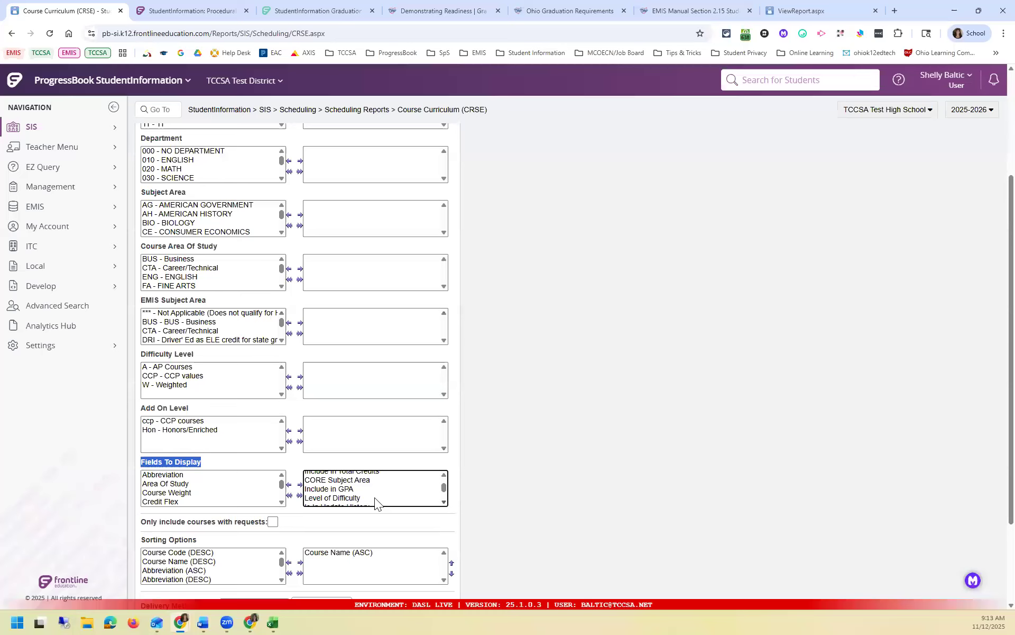
scroll(374, 500, "down", 1)
left_click(348, 495)
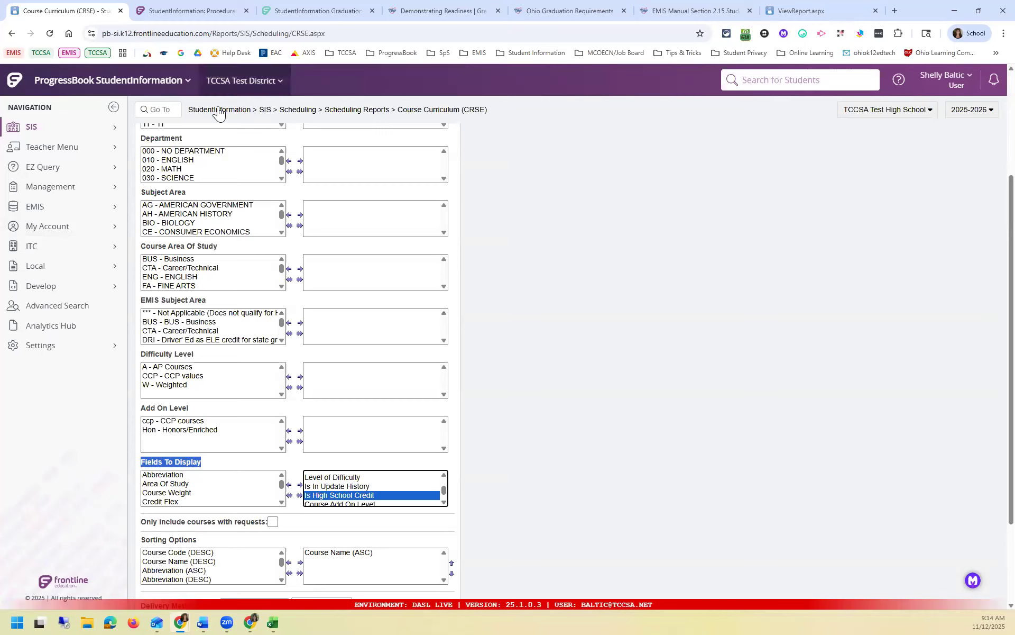
- Open Graduation Tracking, taking the student out of context, and bring up the Graduation Summary Search
left_click(266, 112)
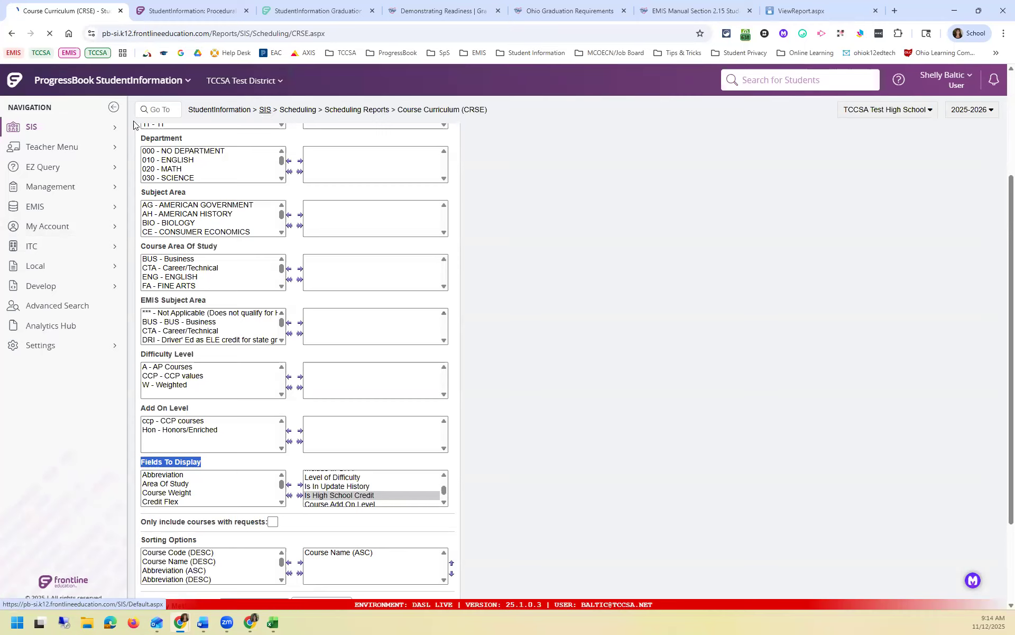
left_click(253, 349)
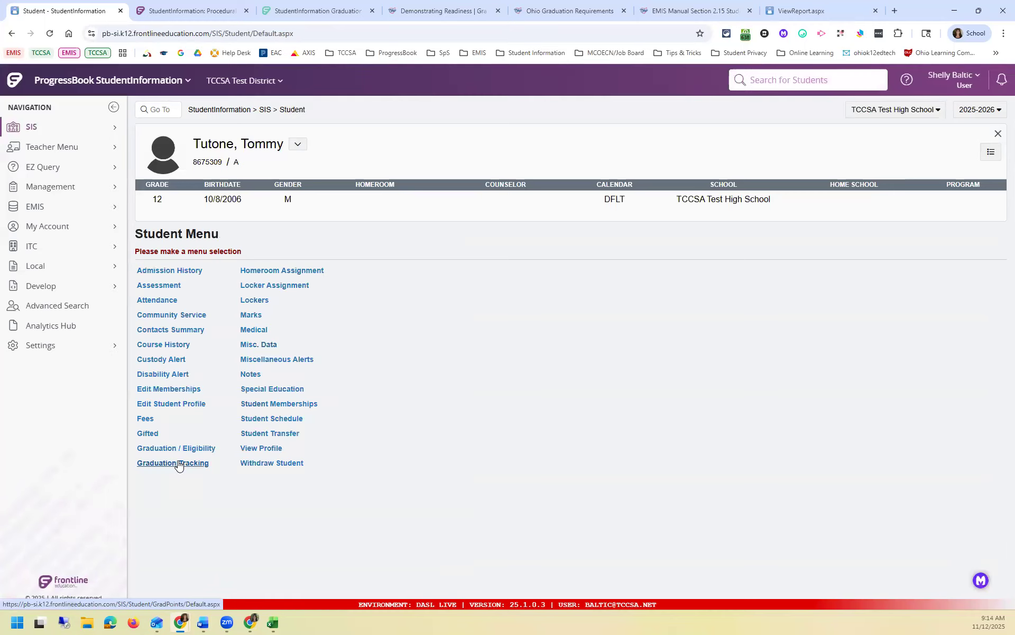
left_click(183, 464)
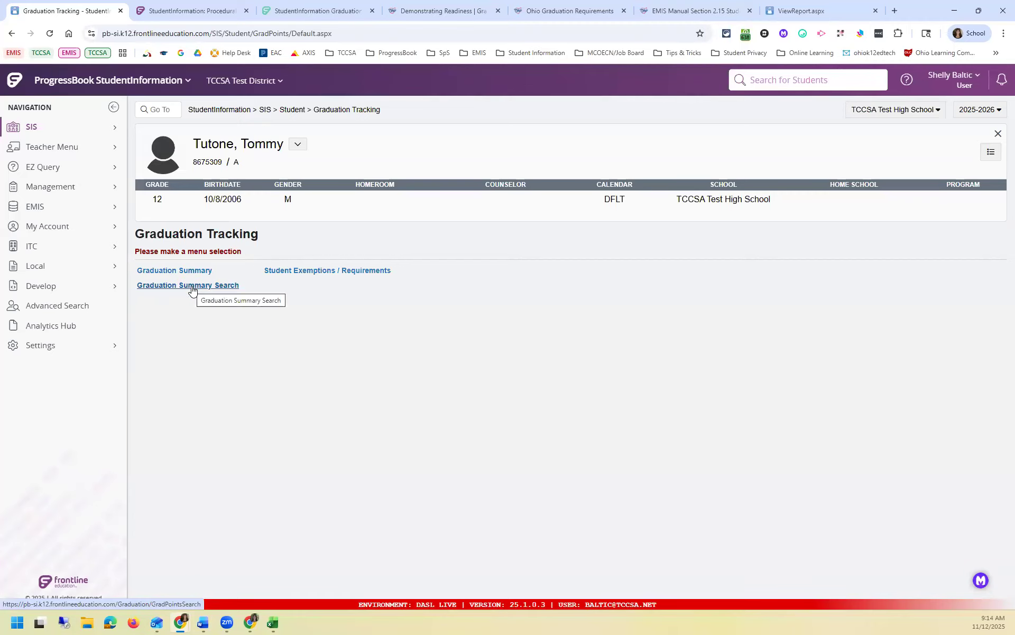
left_click(998, 134)
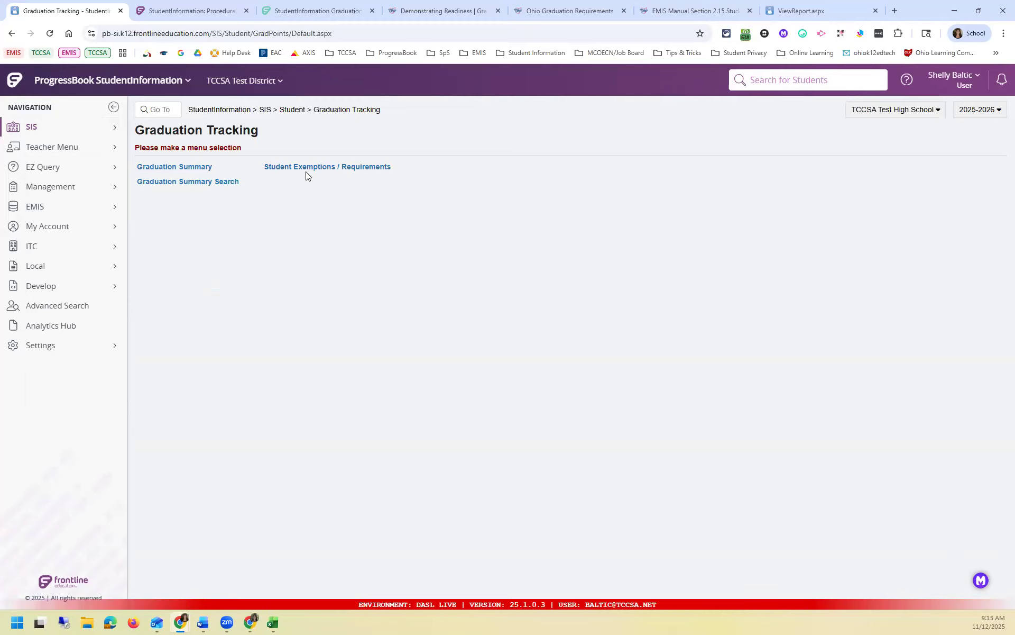
left_click(211, 183)
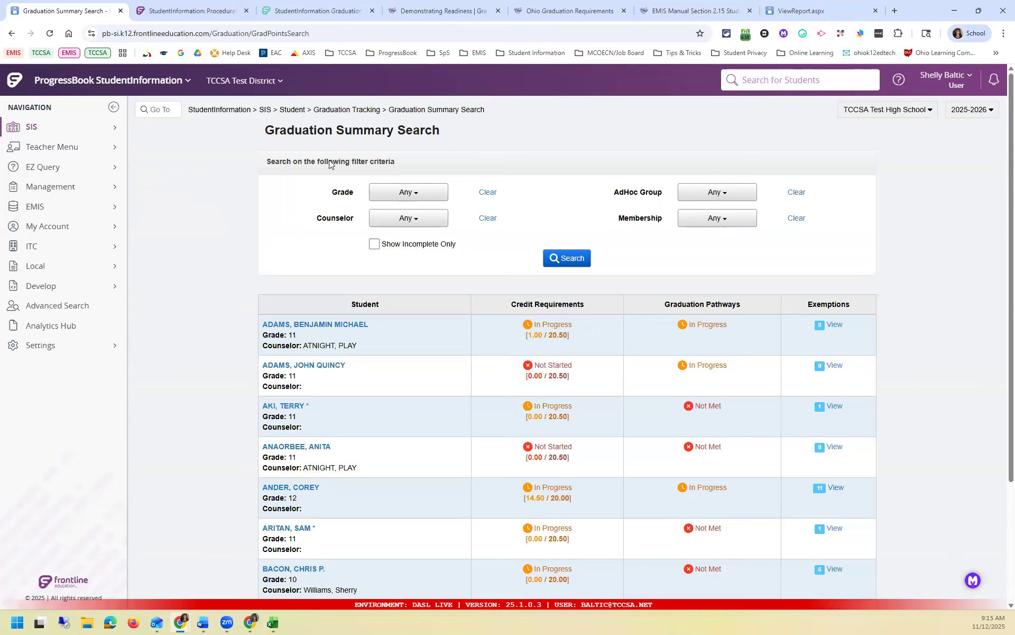
- Review the unfiltered graduation summary list and the available records-per-page options
left_click_drag(397, 159, 350, 161)
scroll(374, 379, "down", 1)
scroll(370, 388, "down", 3)
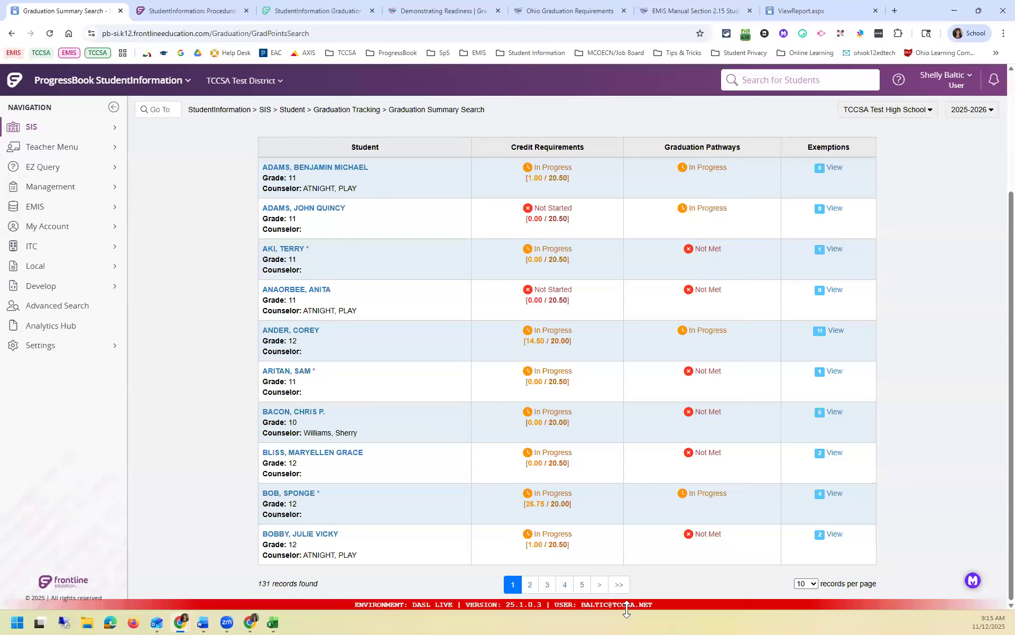
left_click(812, 584)
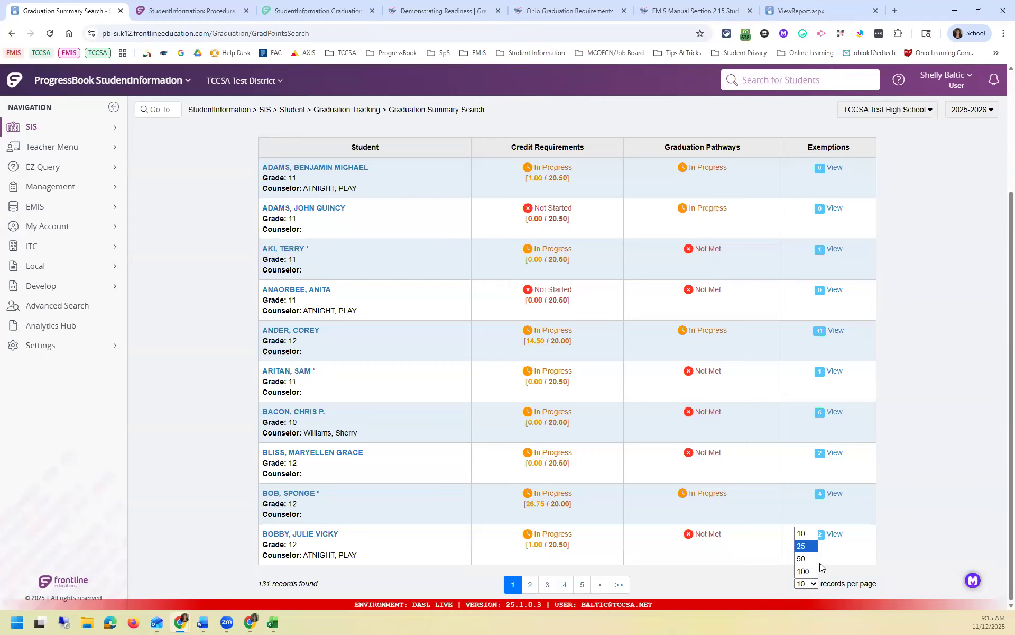
scroll(630, 528, "up", 3)
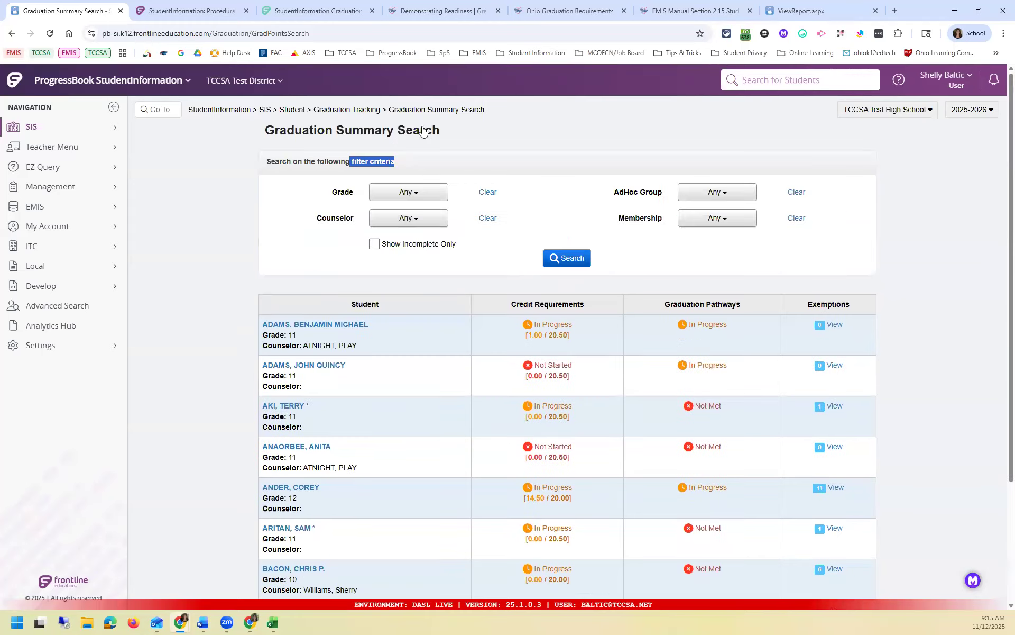
- Search graduation summaries for grade 12 students and look through the results
left_click(416, 196)
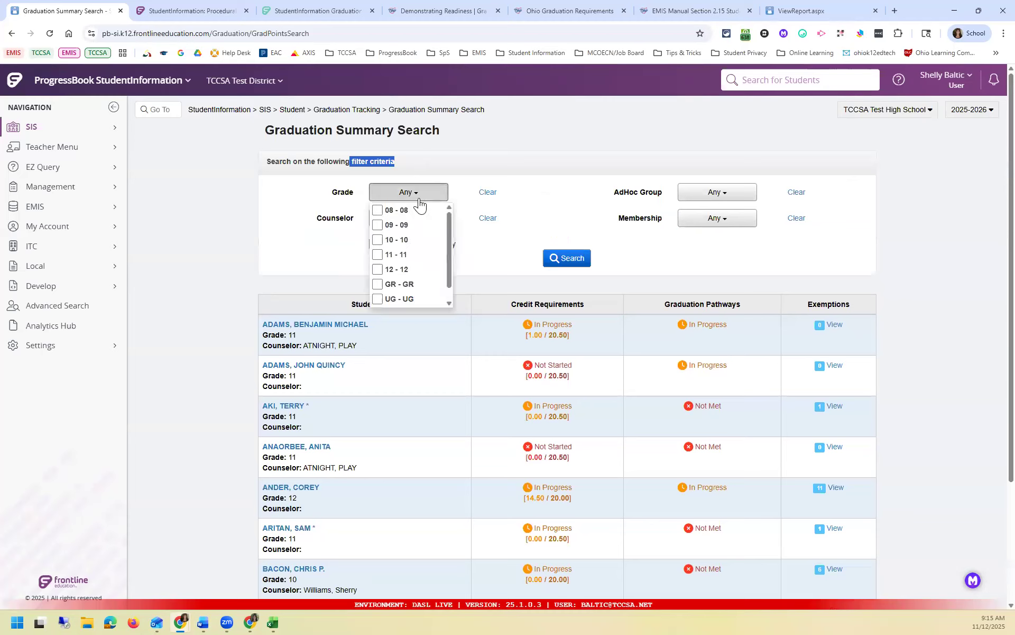
left_click(384, 269)
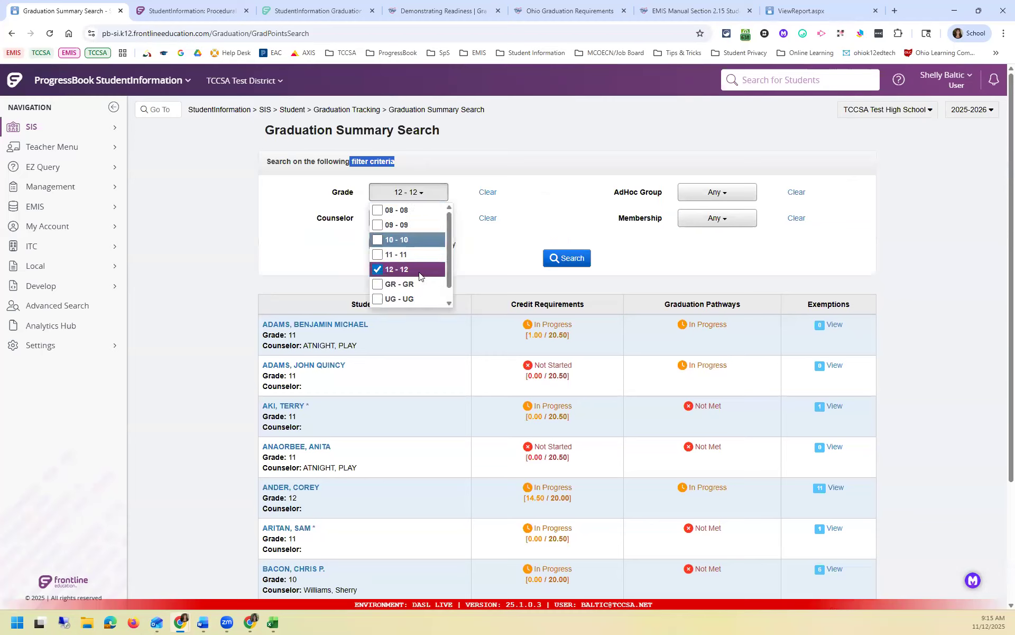
left_click(561, 258)
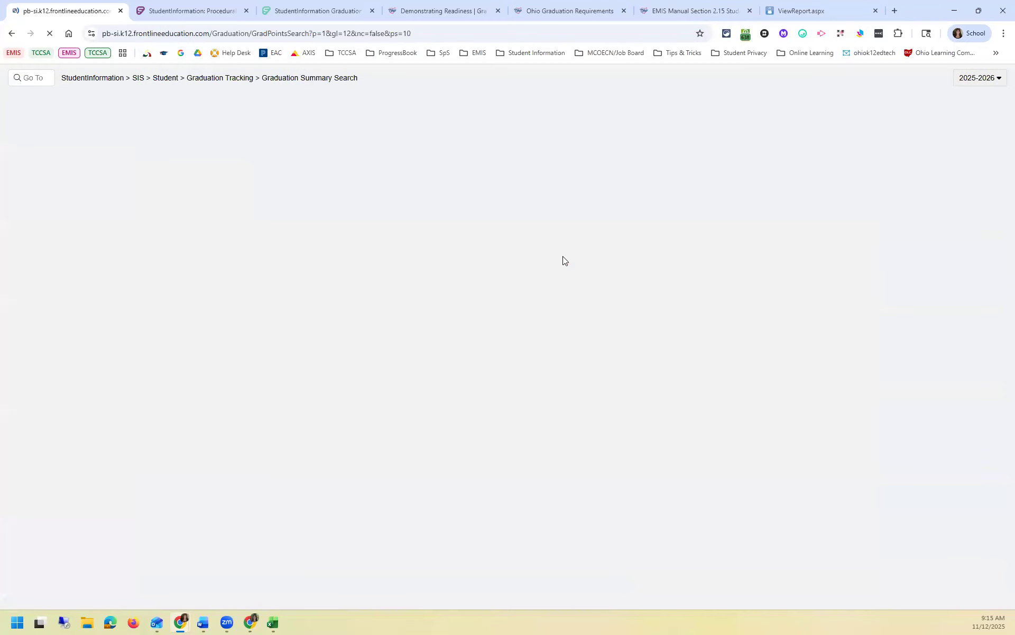
scroll(418, 532, "down", 3)
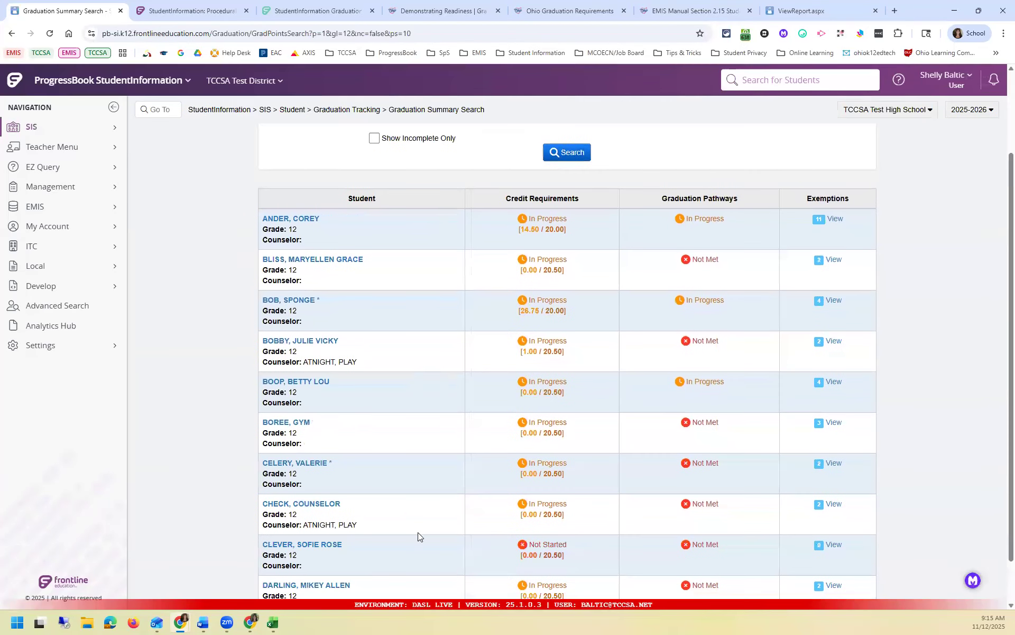
scroll(418, 533, "up", 3)
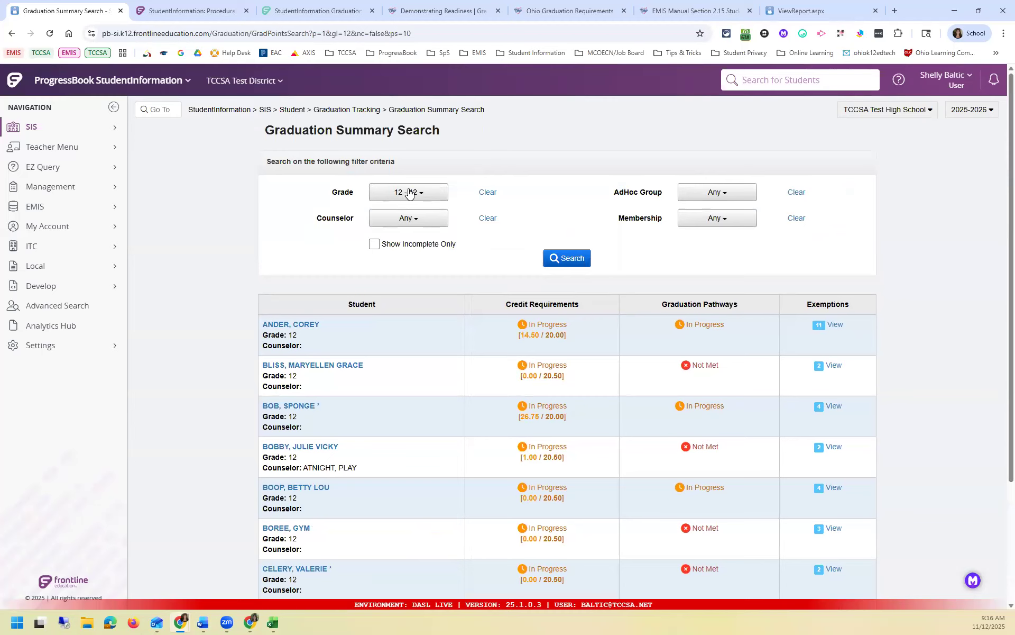
- Clear the grade filter and examine the options offered by the Counselor, AdHoc Group and Membership filters
left_click(487, 194)
left_click(421, 220)
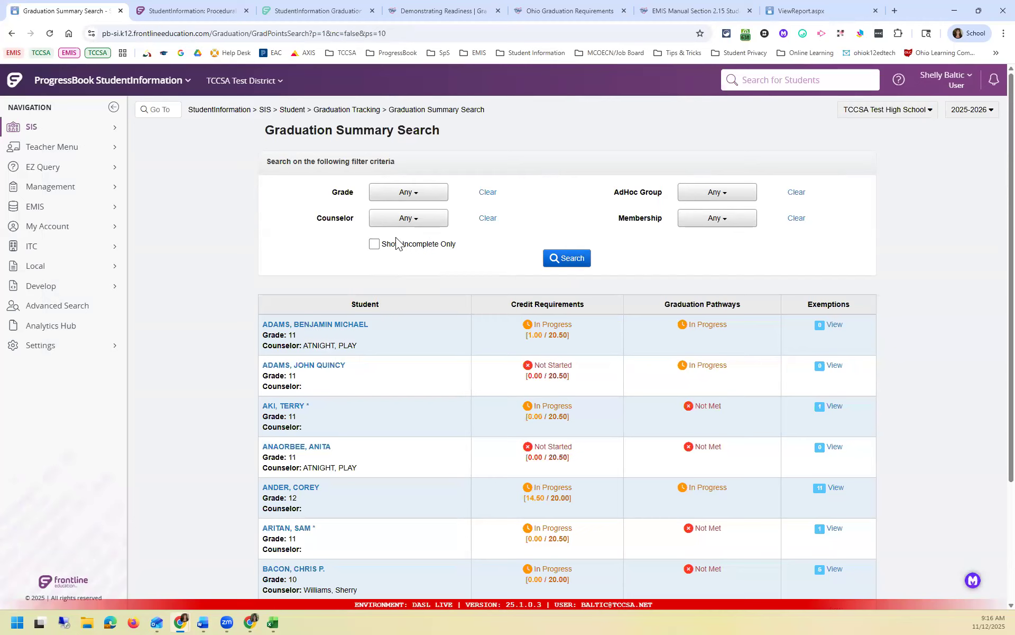
left_click(401, 221)
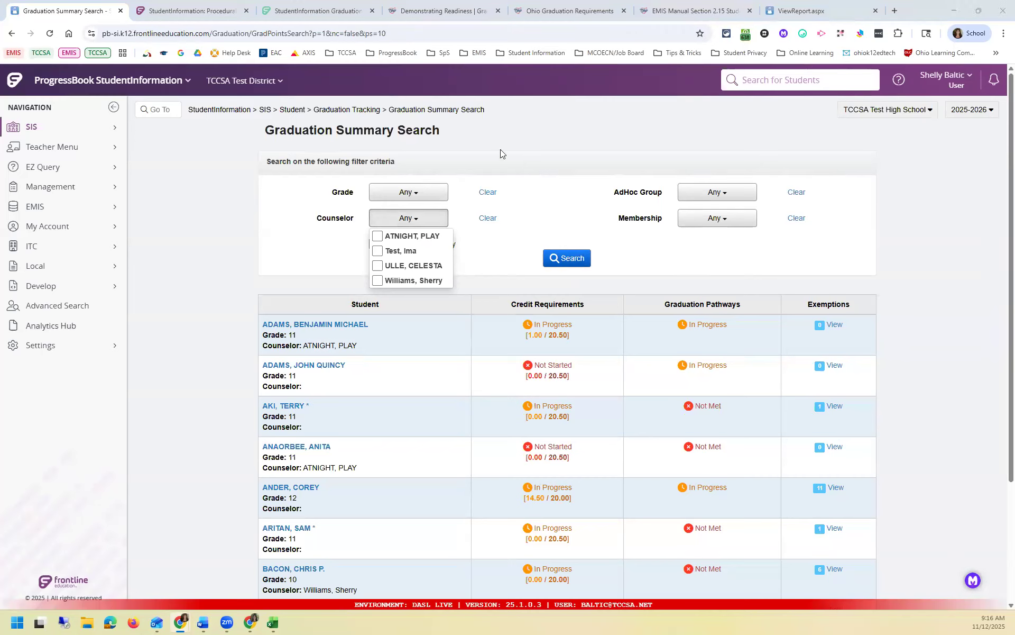
left_click(722, 191)
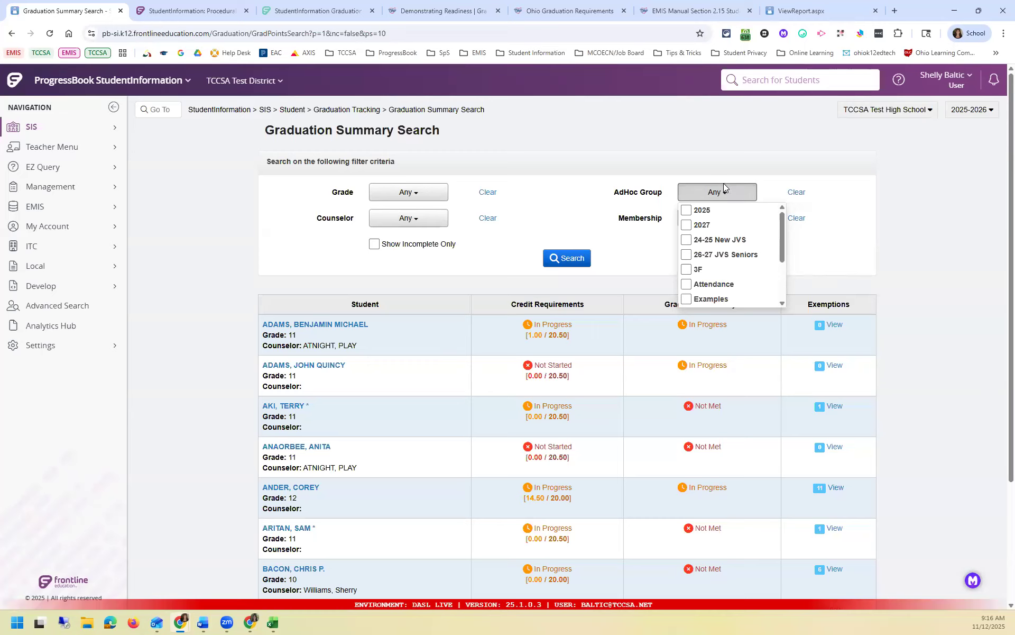
left_click(699, 227)
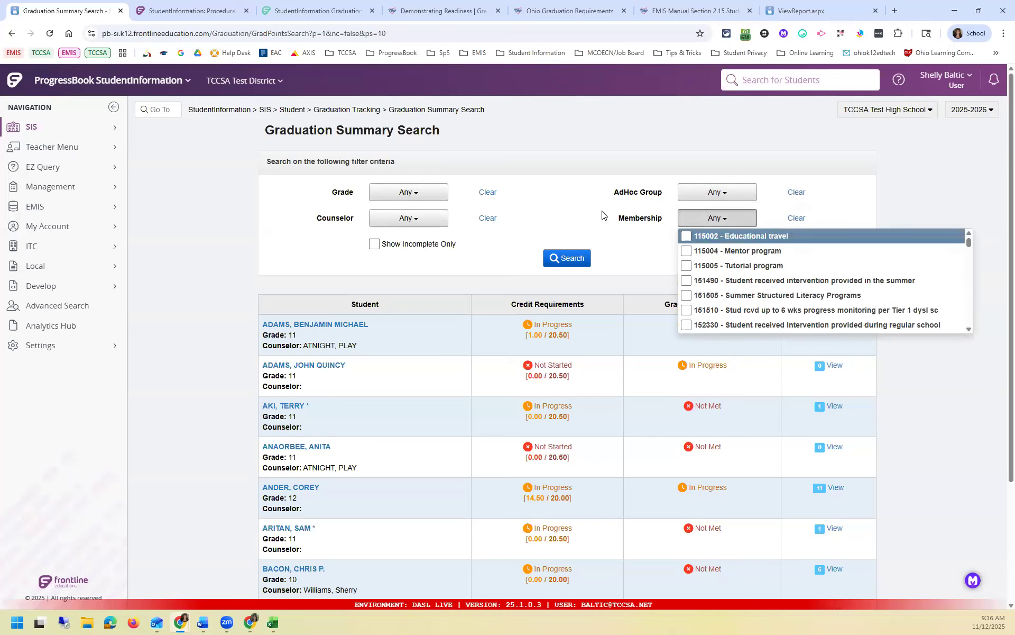
left_click(629, 237)
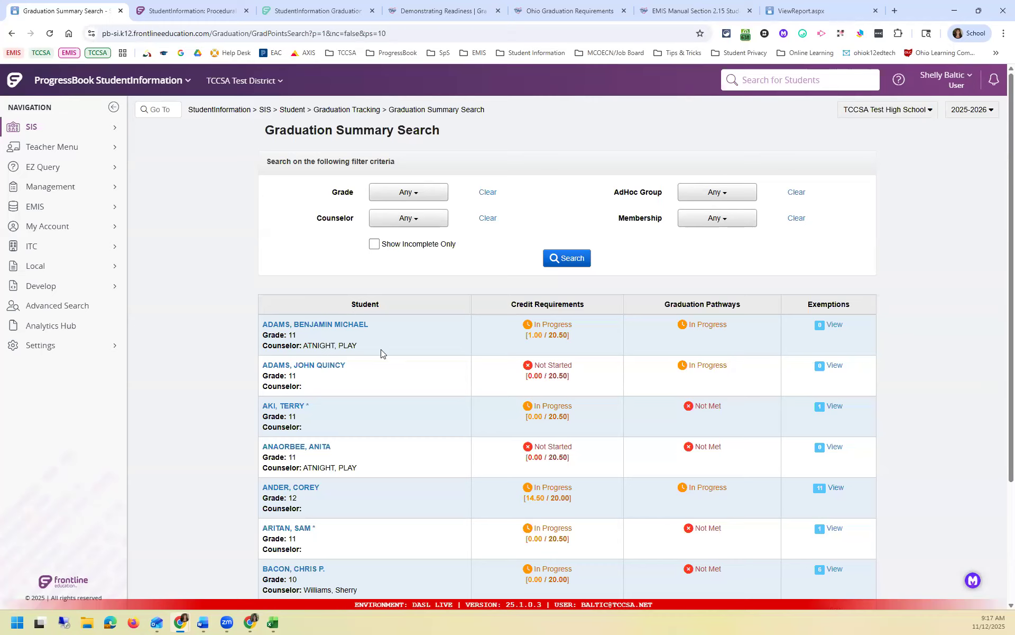
- Open the graduation summary of the listed grade 12 student and review the credit, competency and readiness requirements
left_click(283, 485)
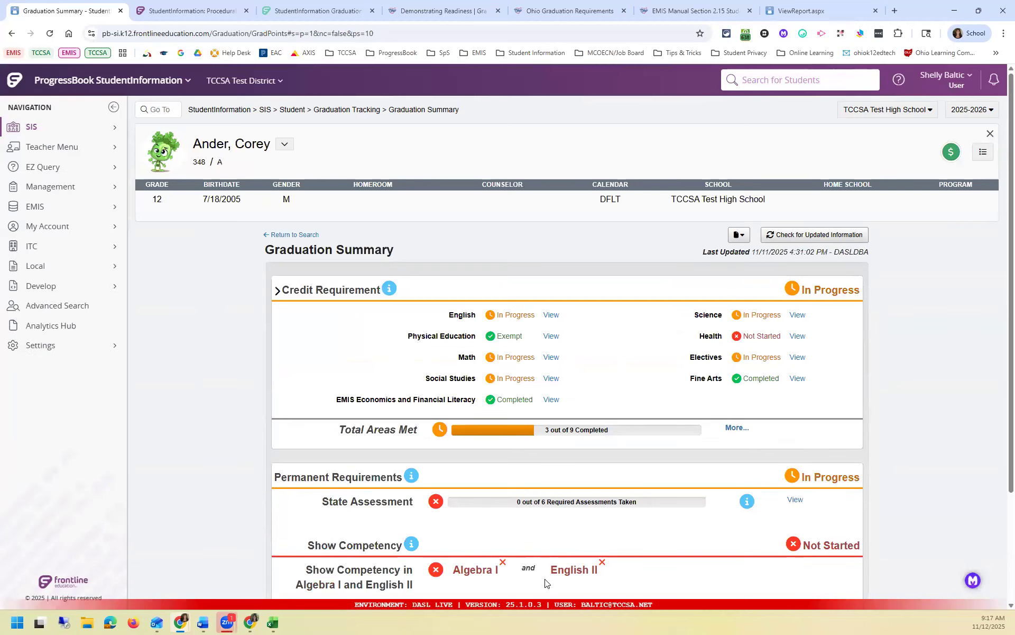
scroll(550, 588, "down", 3)
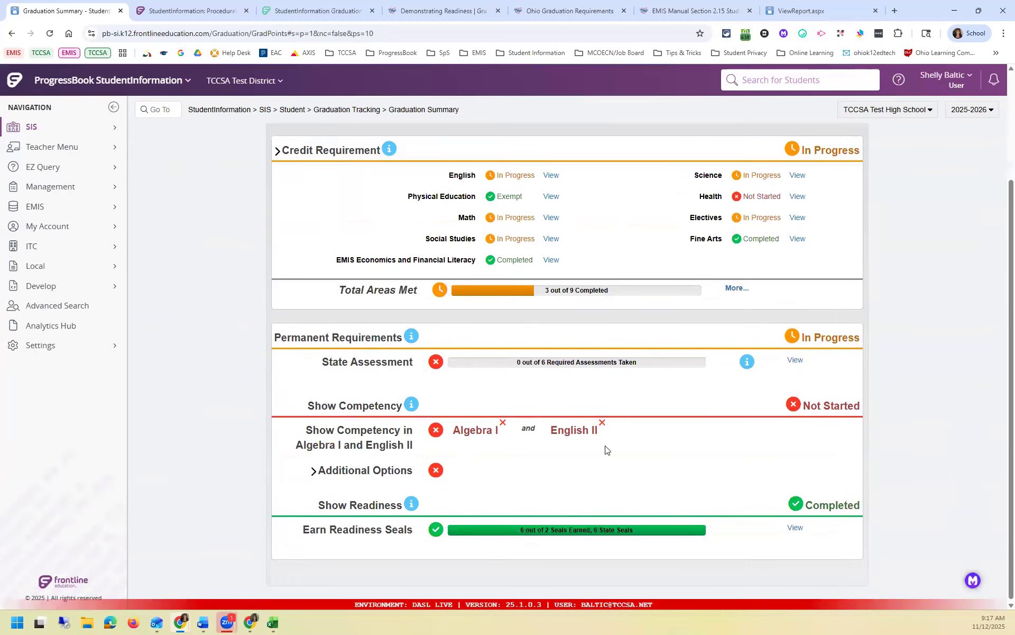
- Open the grade 12 student's exemptions from the graduation summary search, review the EMIS elements and optional exemptions, and return to the search
scroll(605, 446, "up", 3)
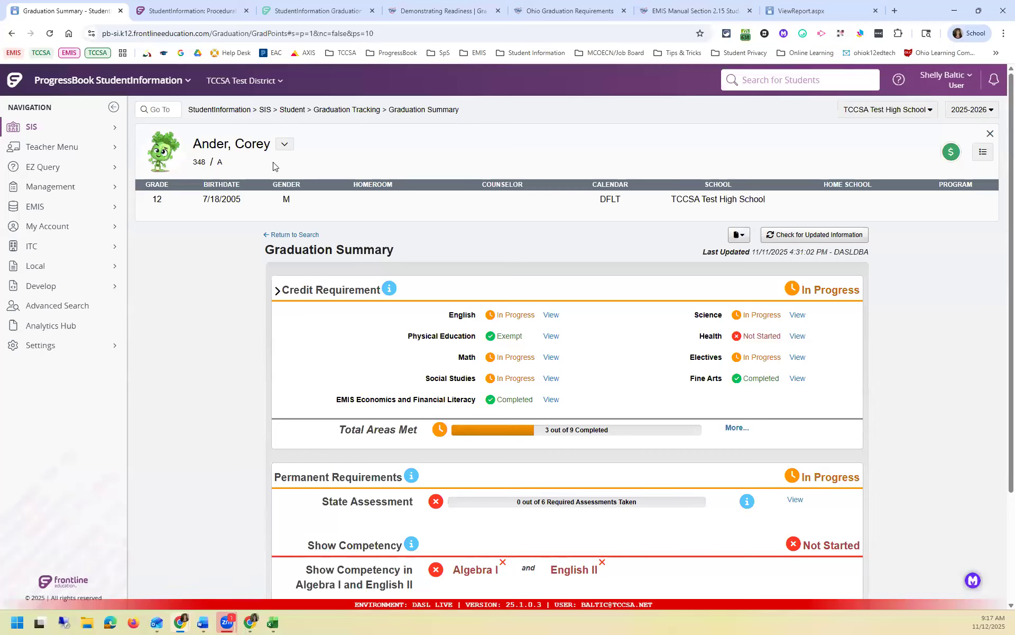
left_click(298, 235)
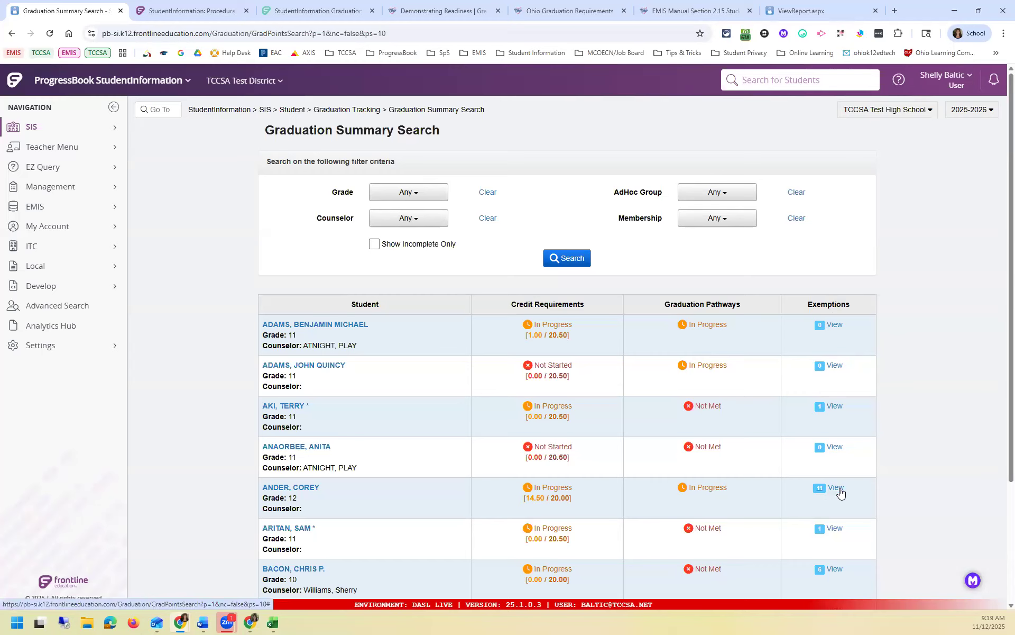
left_click(823, 491)
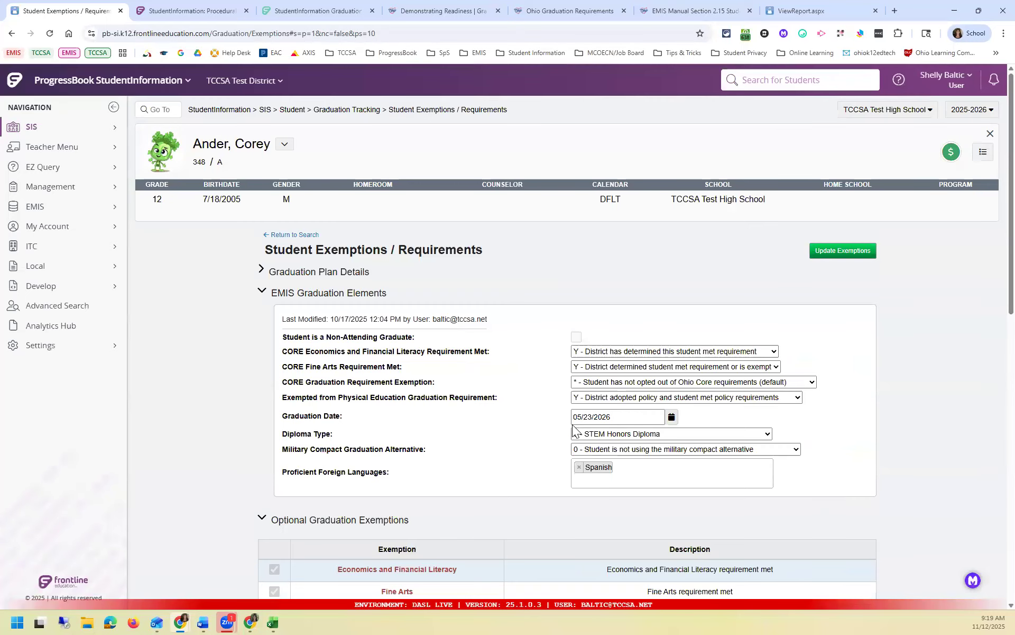
scroll(364, 325, "down", 1)
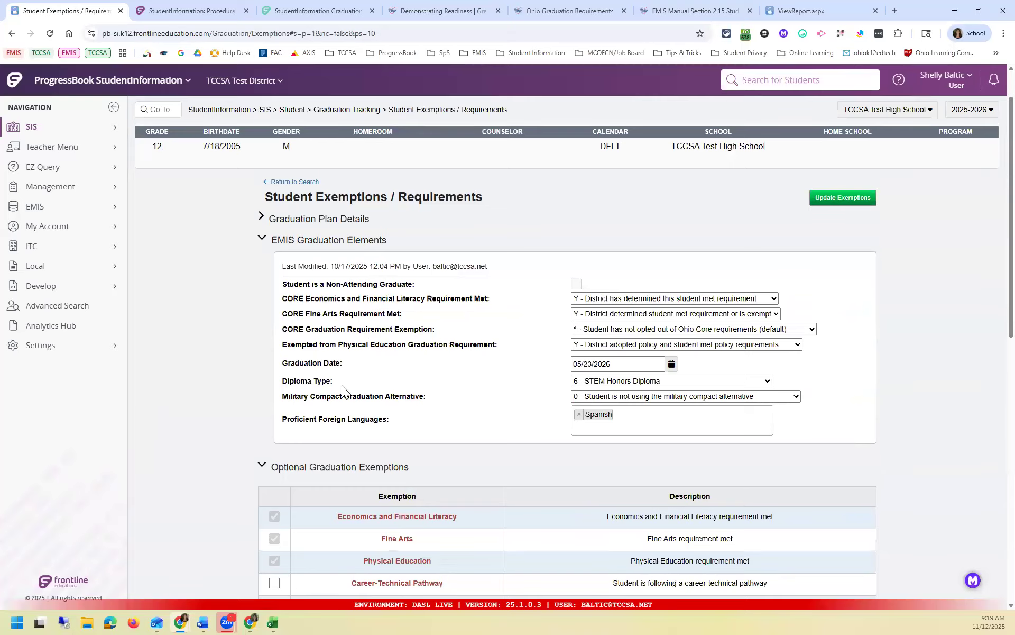
scroll(341, 481, "down", 3)
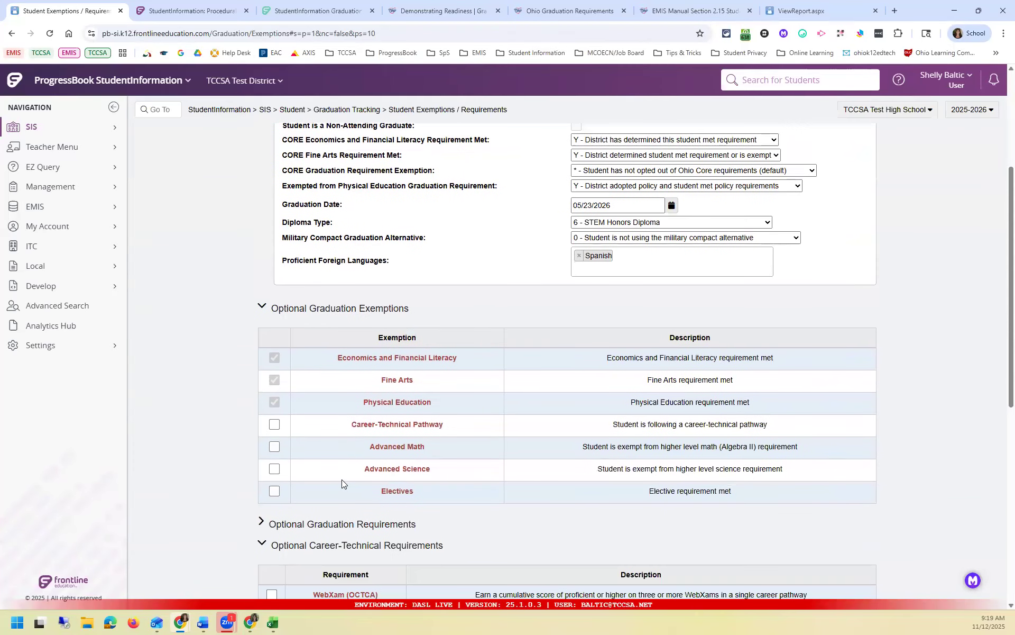
scroll(343, 476, "up", 1)
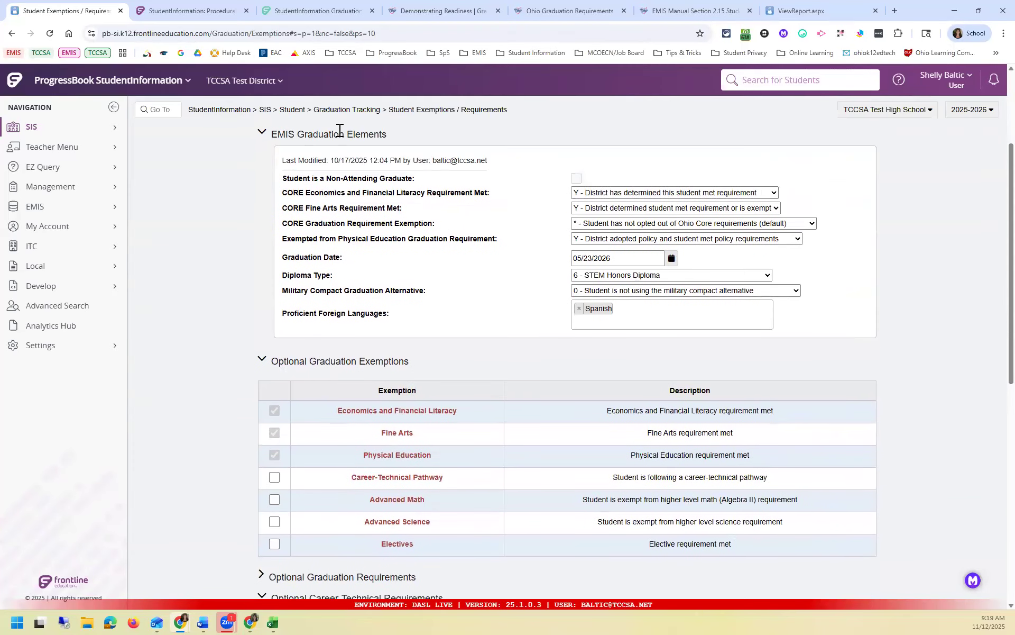
scroll(385, 161, "up", 1)
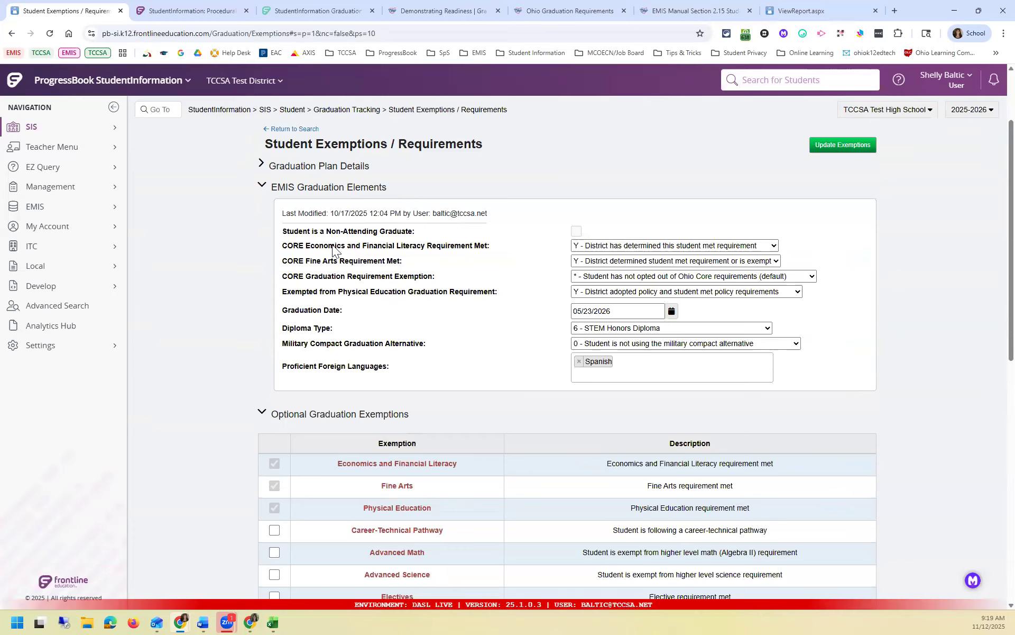
scroll(343, 268, "down", 5)
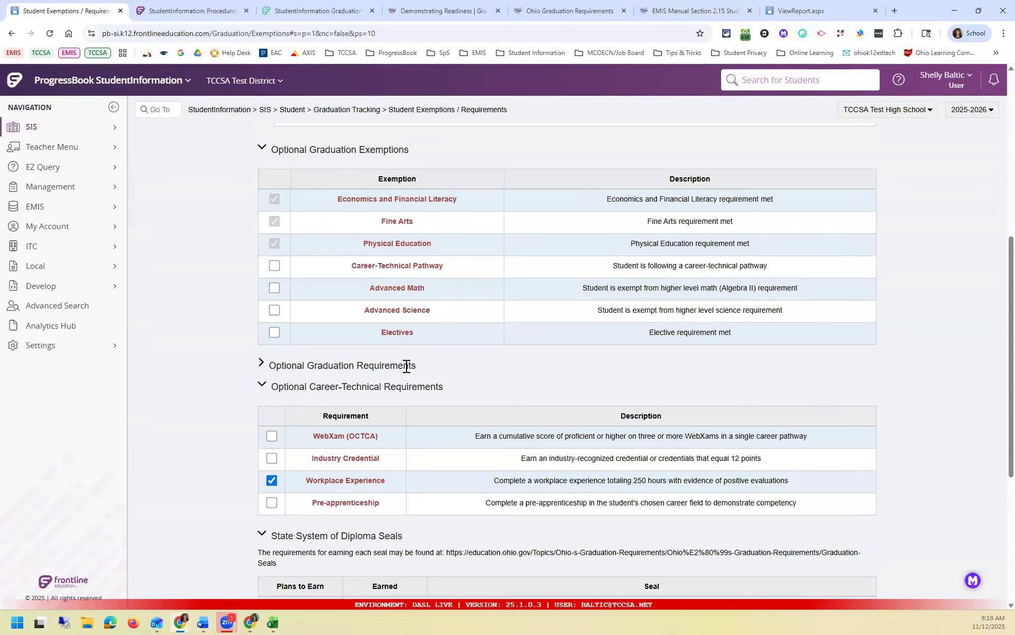
scroll(407, 365, "up", 3)
scroll(409, 365, "up", 2)
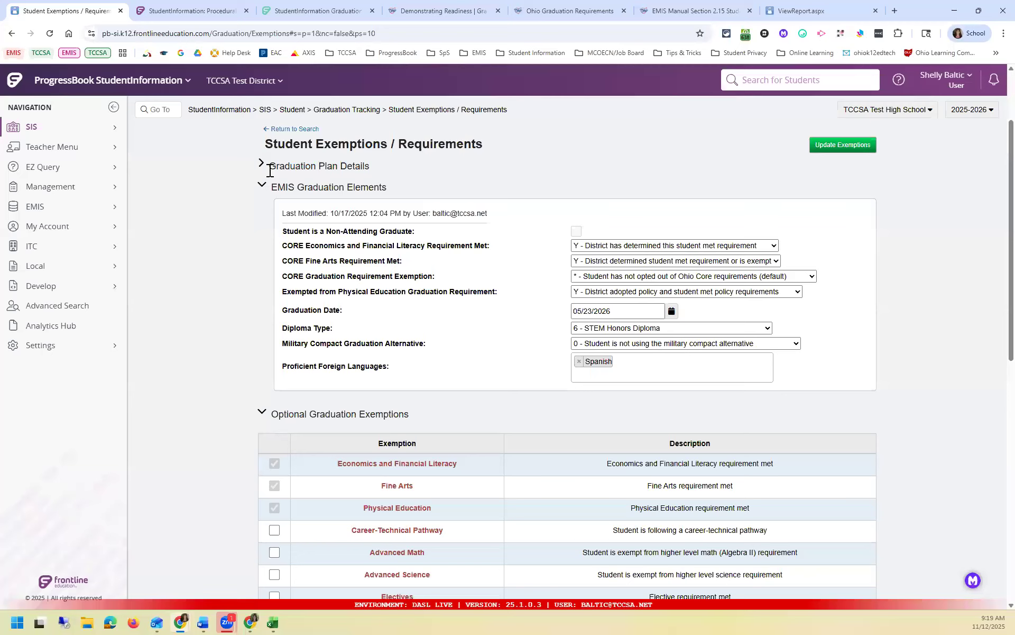
left_click(279, 133)
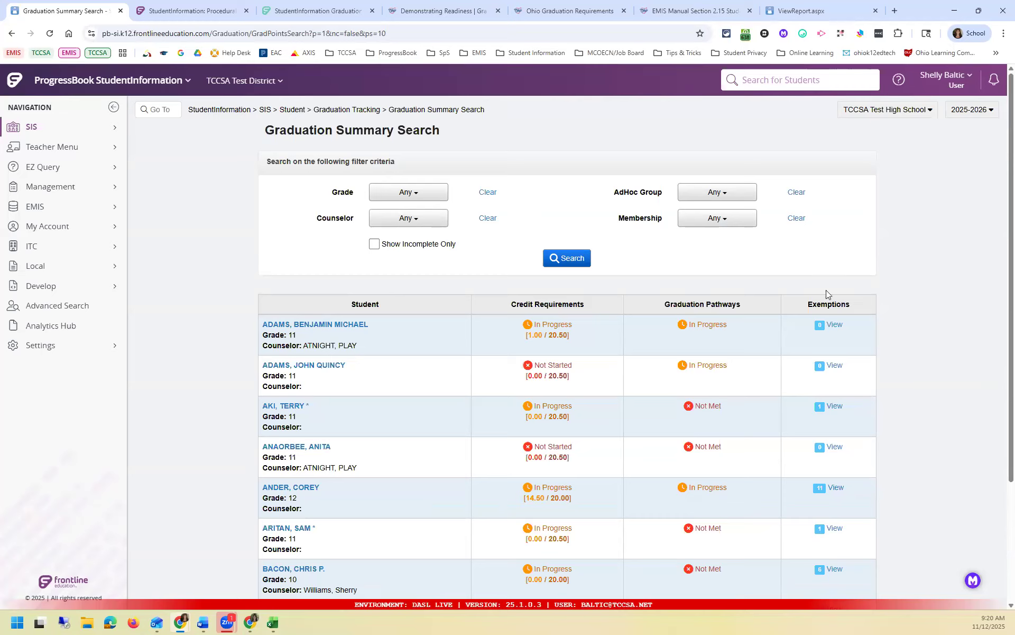
- Search for students by last name and open the graduation summary of the matching student with status J
left_click(777, 88)
type("dwarf")
key("Return")
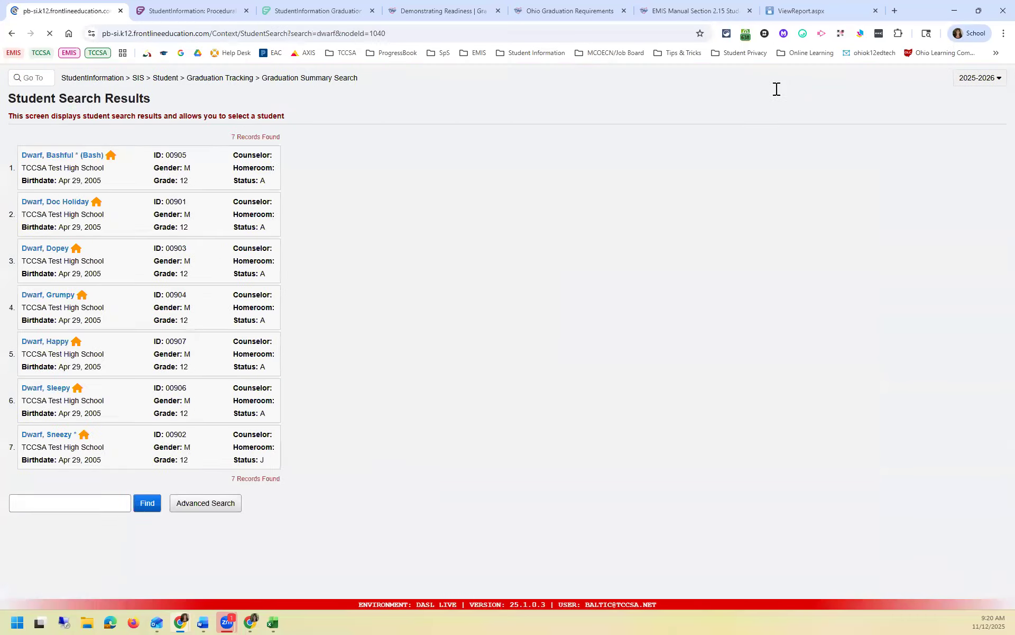
left_click(175, 468)
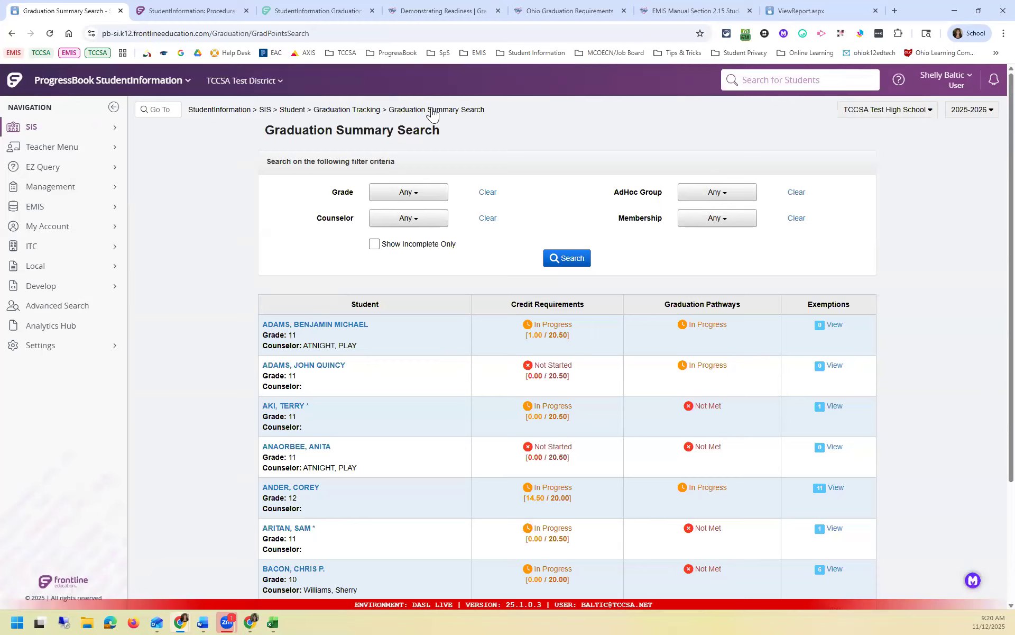
left_click(364, 110)
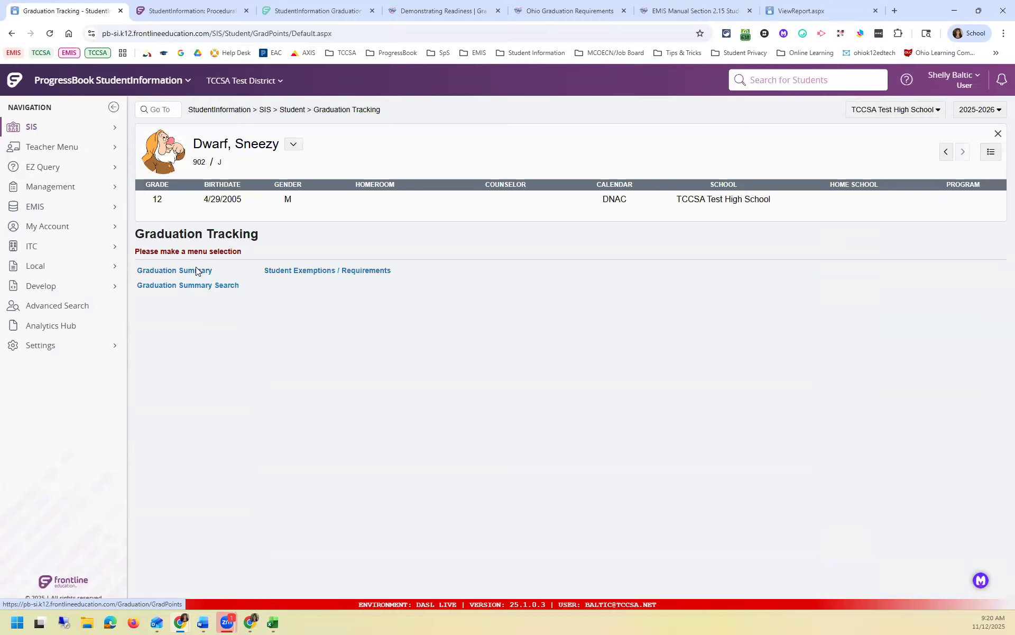
left_click(195, 271)
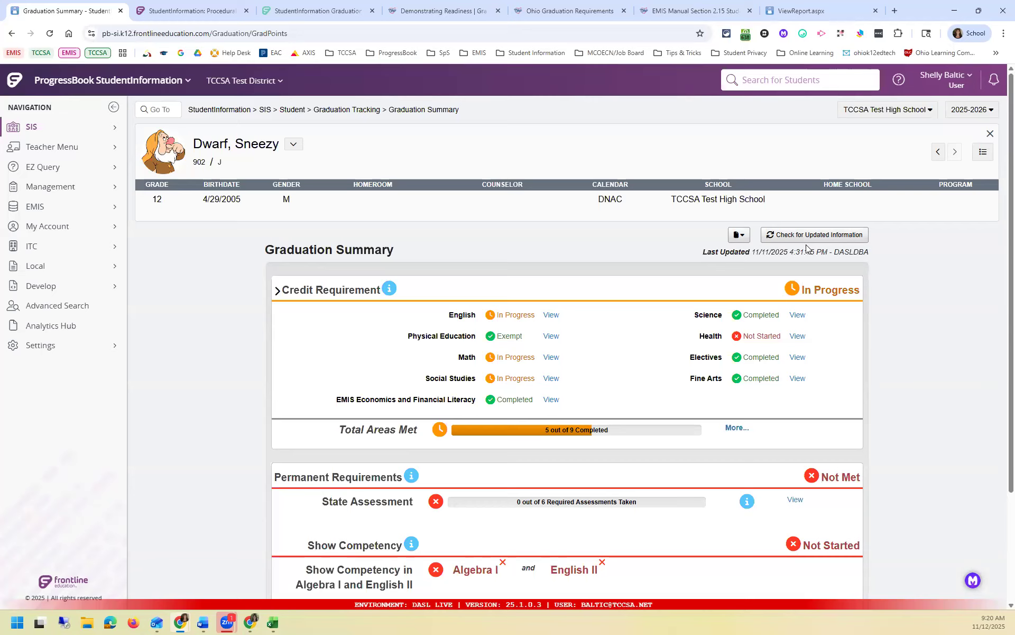
- Refresh the student's graduation summary with updated information and review its last-updated stamp and requirement statuses
left_click(782, 238)
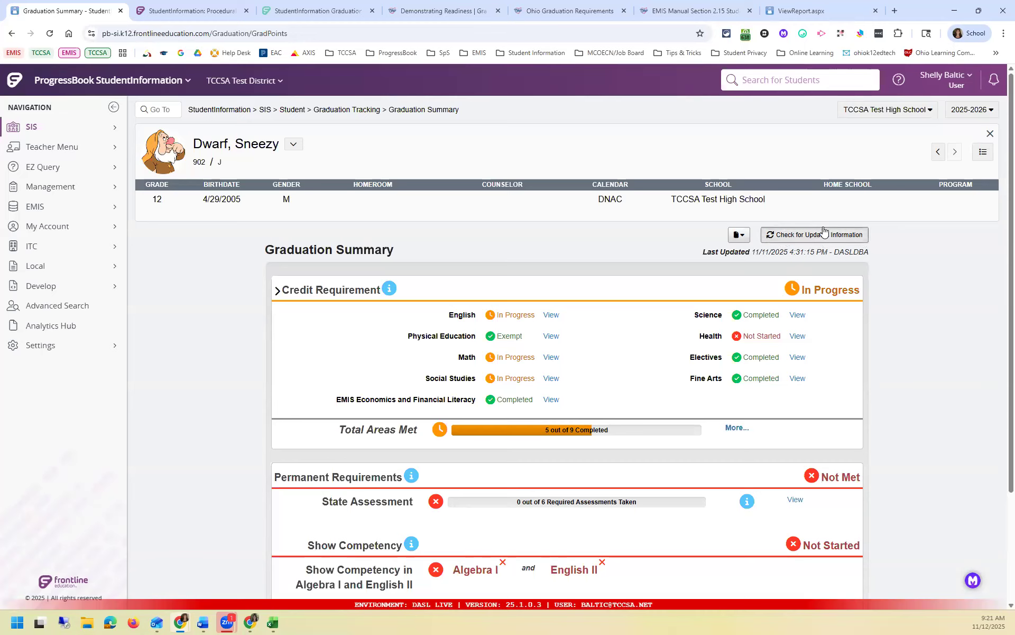
left_click_drag(699, 251, 874, 261)
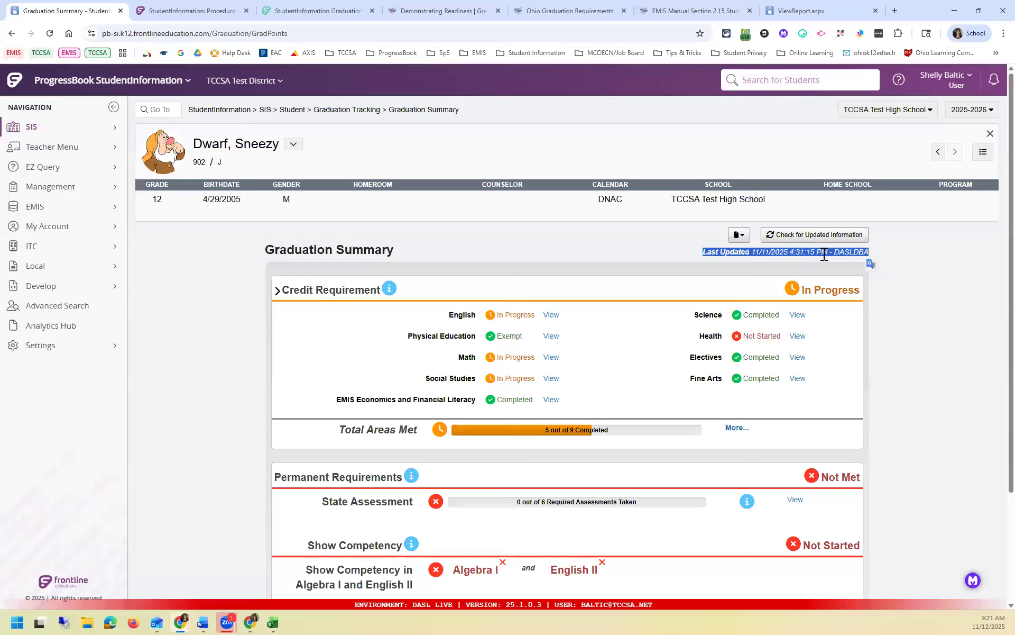
scroll(473, 414, "down", 1)
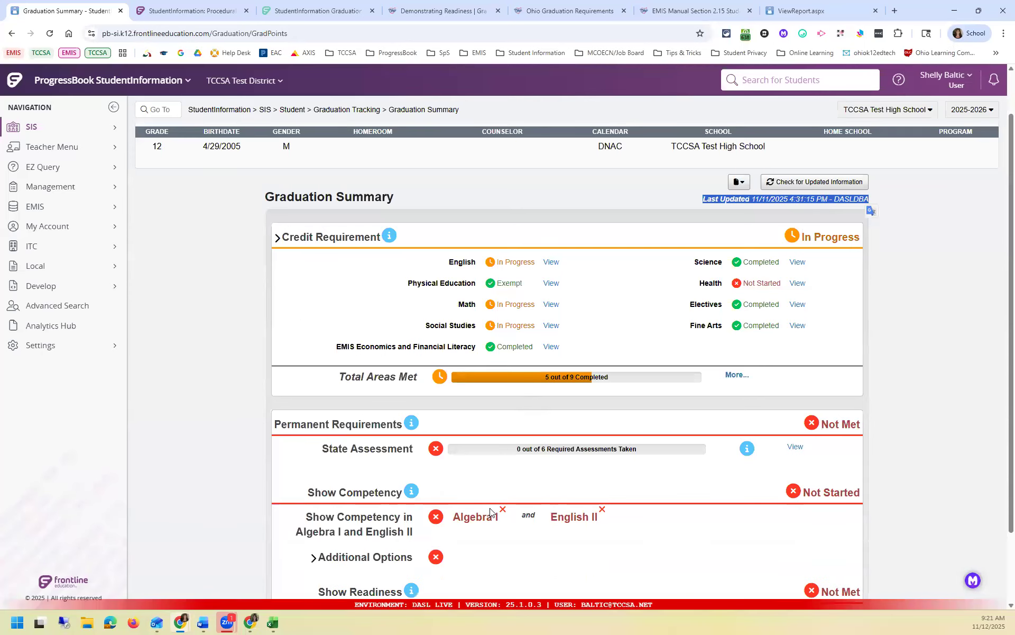
scroll(589, 487, "down", 2)
scroll(589, 487, "up", 3)
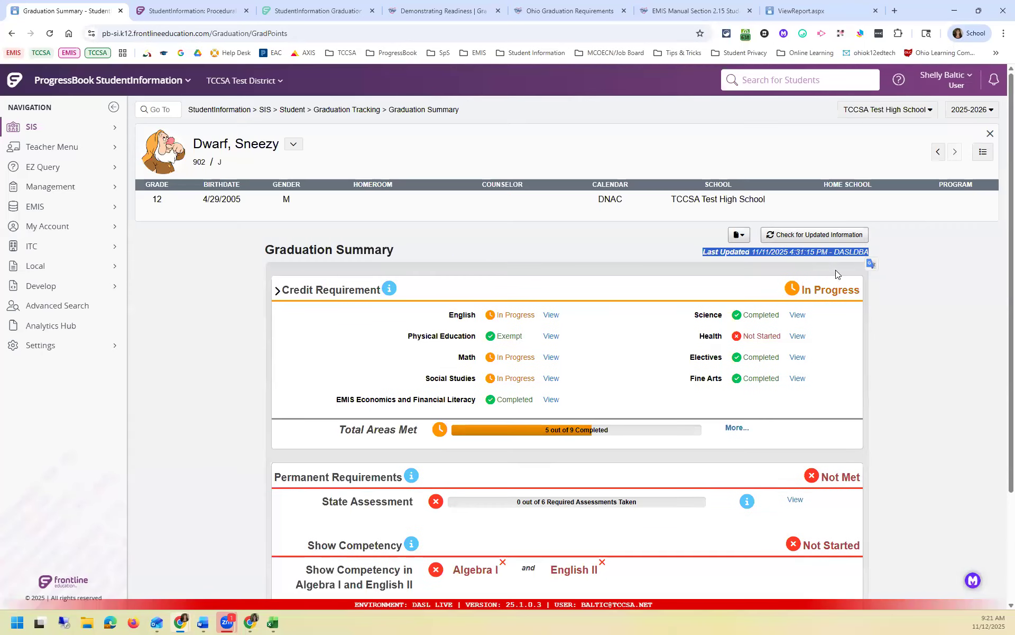
left_click(803, 237)
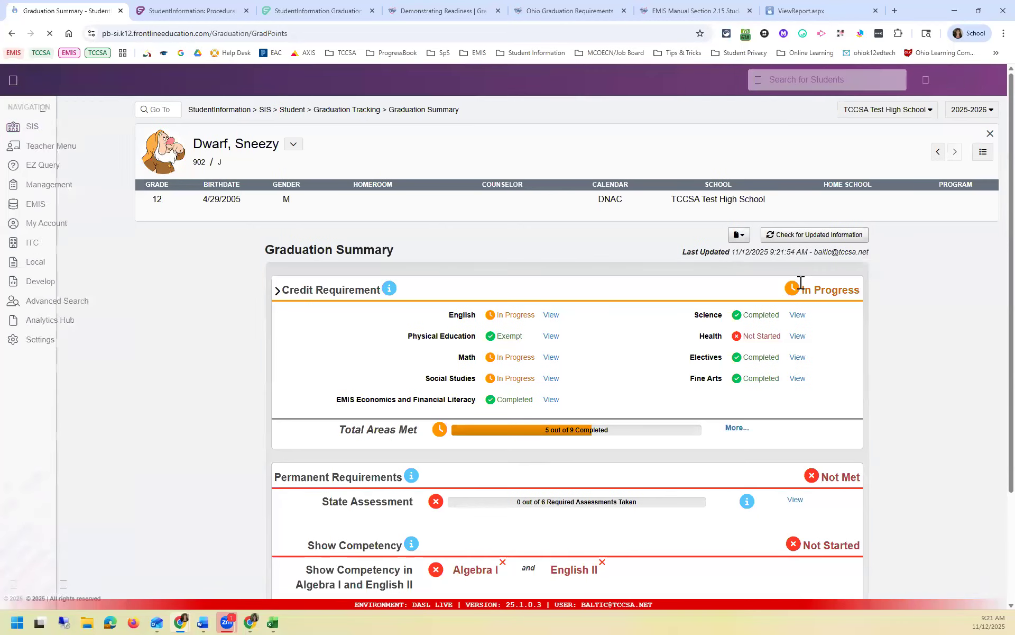
left_click_drag(682, 250, 874, 252)
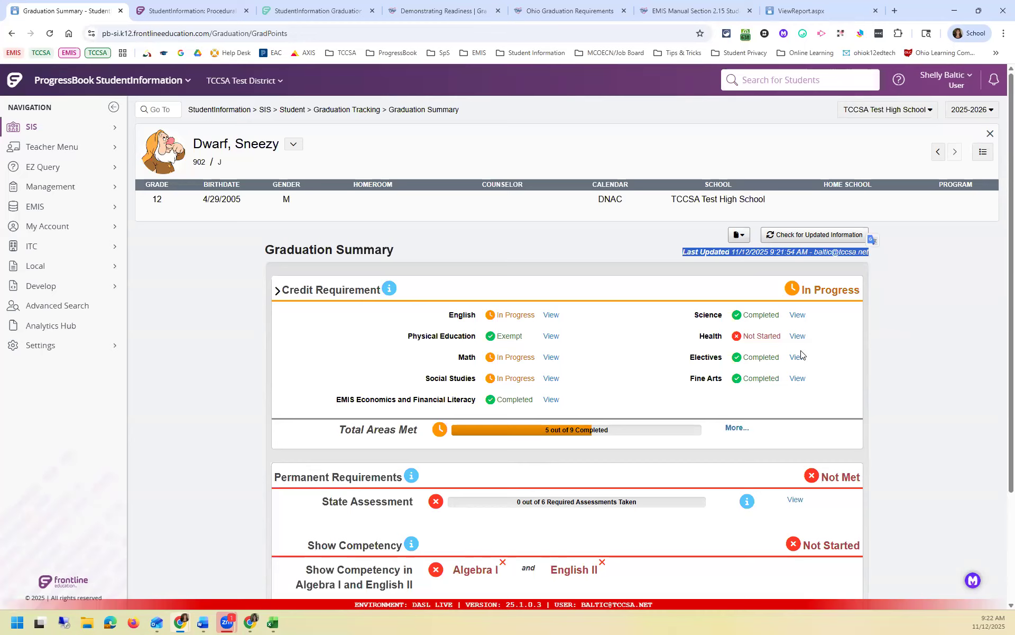
scroll(478, 537, "down", 3)
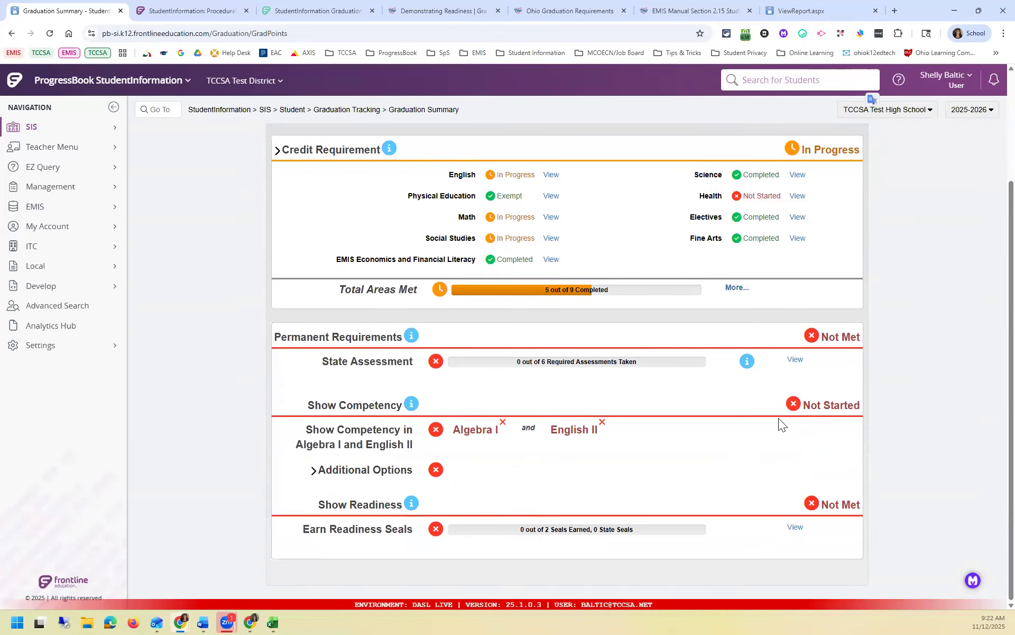
scroll(779, 417, "up", 3)
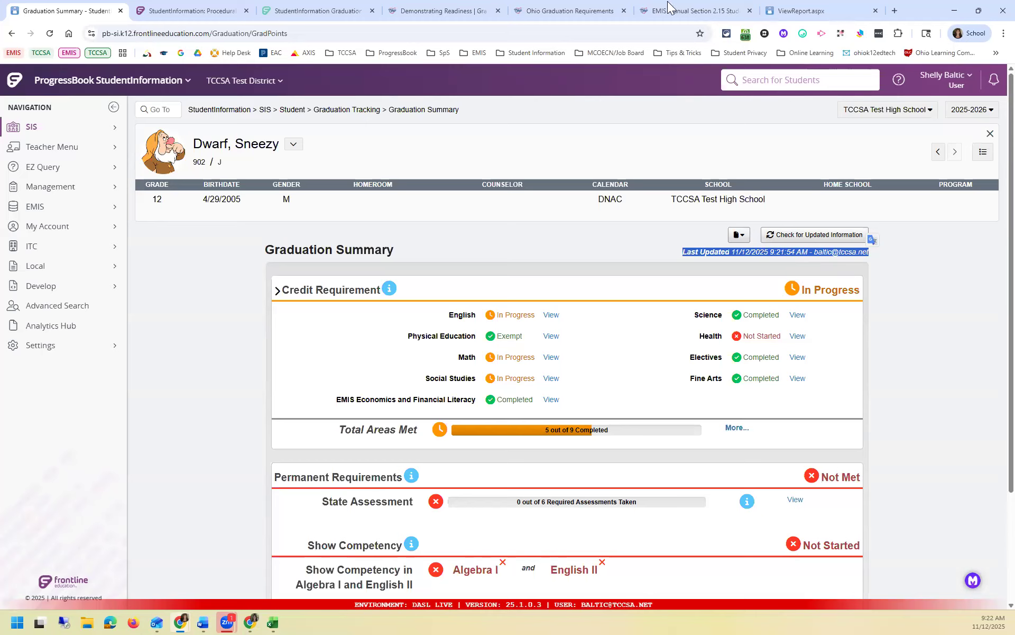
- Examine Fiscal Year Began 9th in the student's FN-Attributes profile, and in that of the first student in the search results
left_click(294, 144)
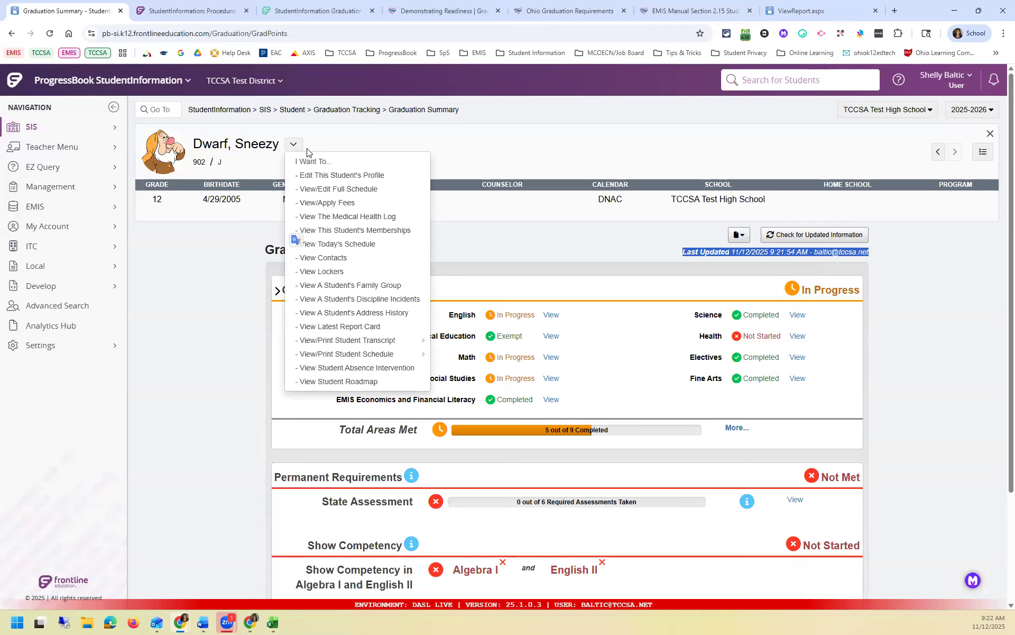
left_click(328, 174)
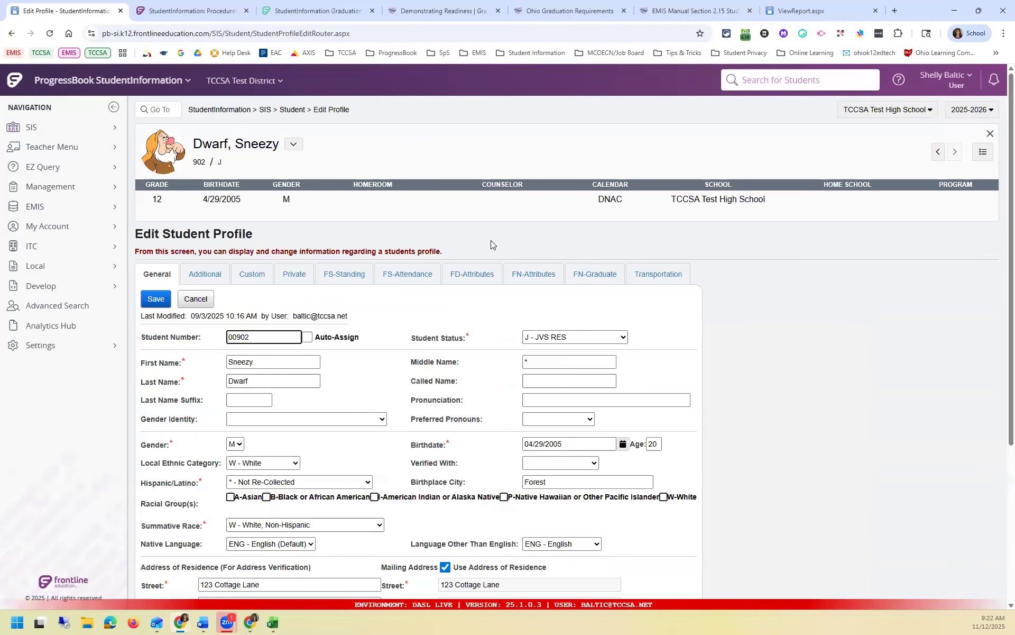
left_click(528, 275)
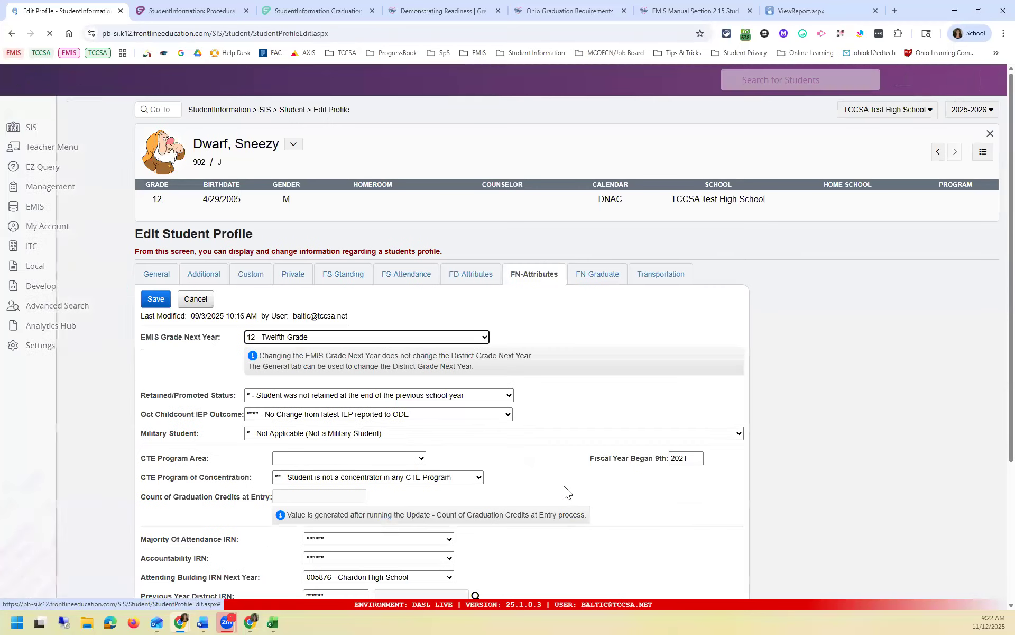
left_click_drag(589, 458, 668, 461)
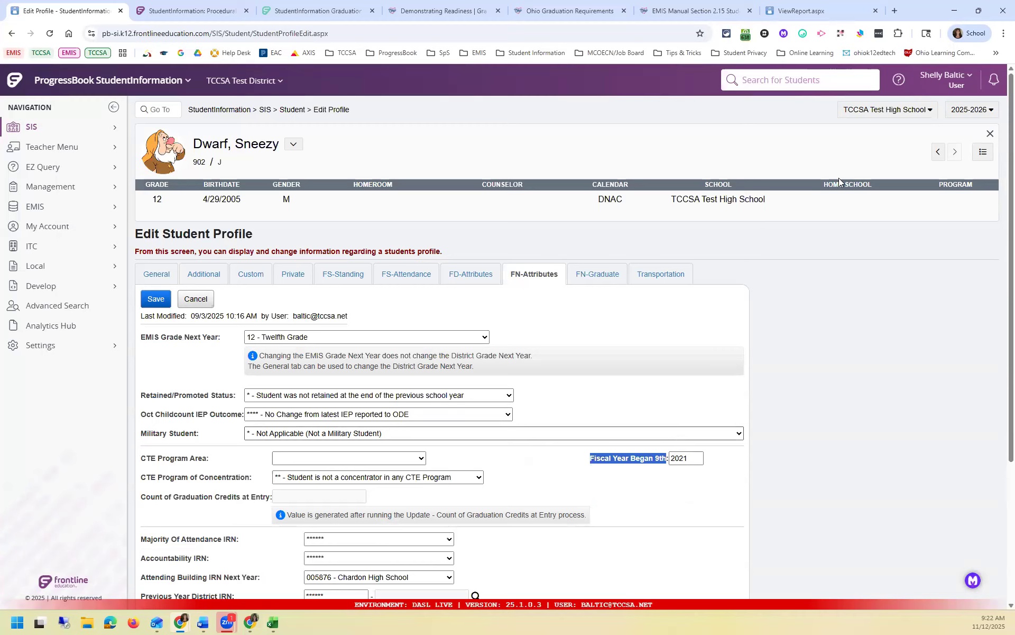
left_click(983, 152)
left_click(896, 139)
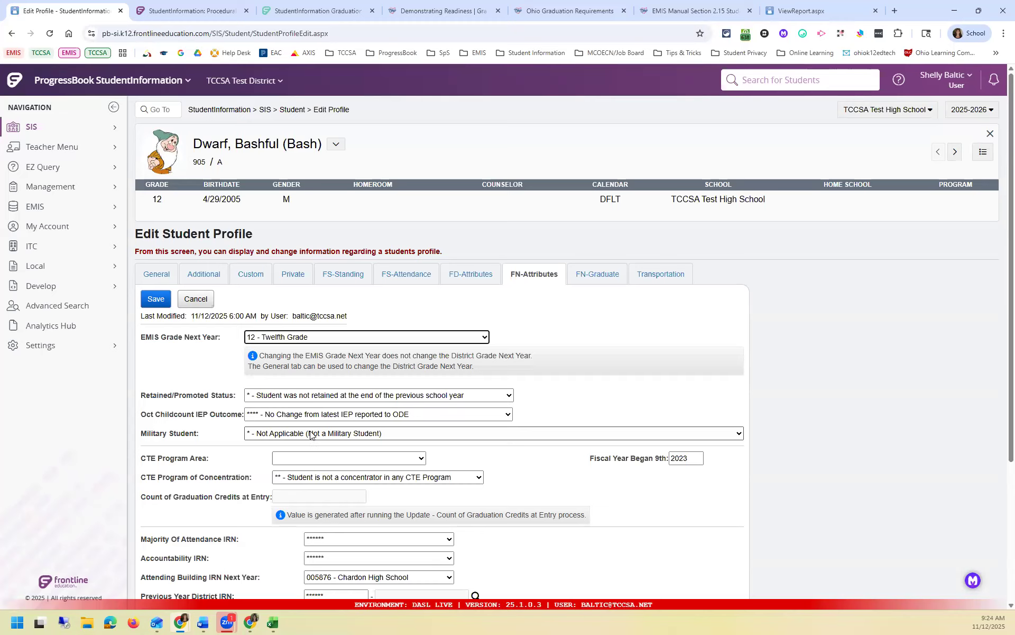
- Open the District Options under District Administration with TCCSA Test District as the working school
left_click(67, 189)
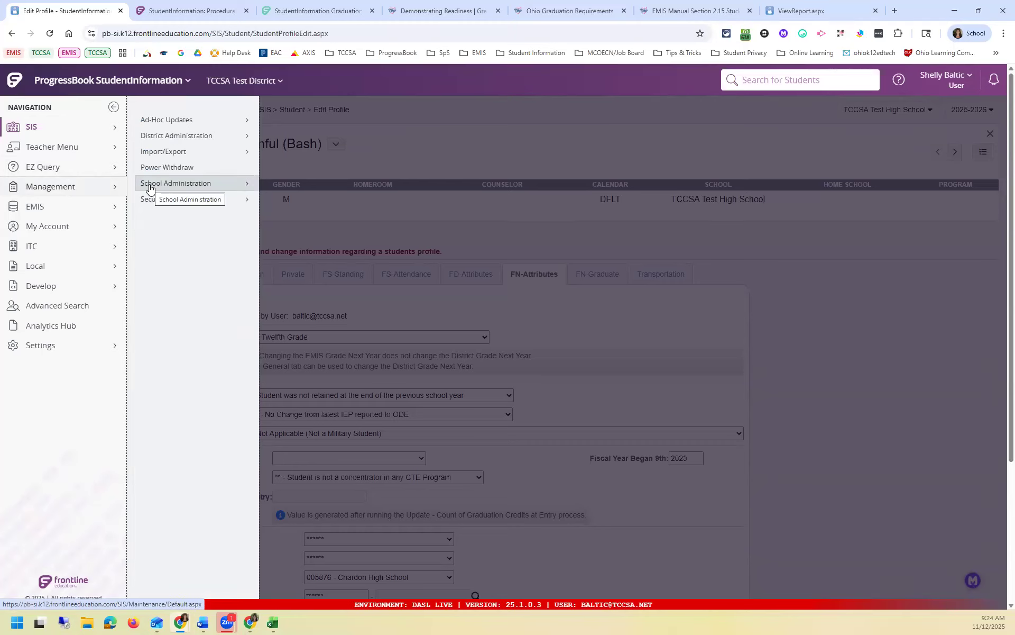
left_click(233, 137)
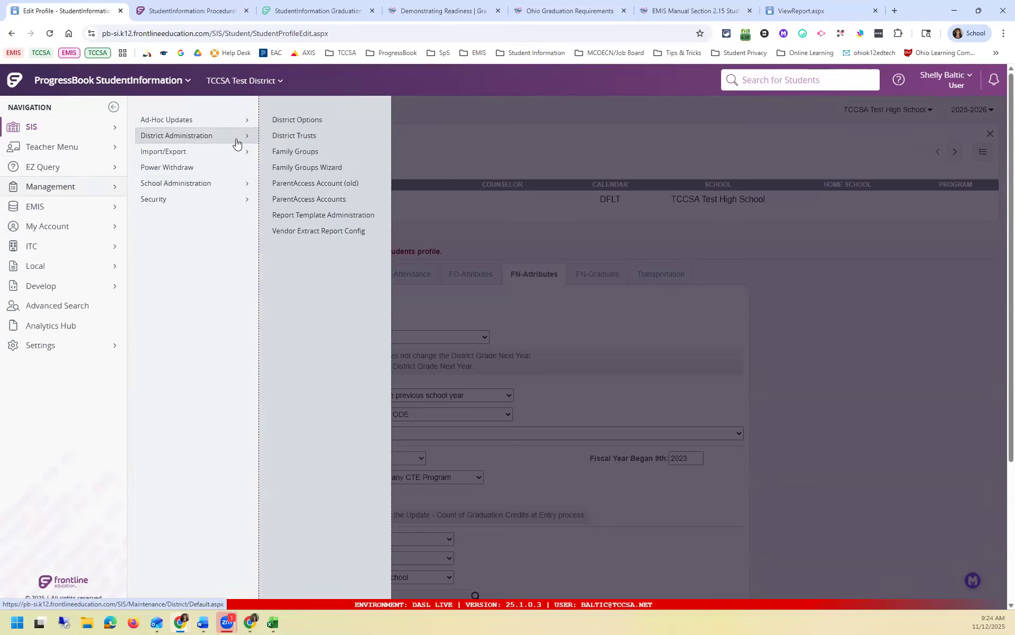
left_click(326, 123)
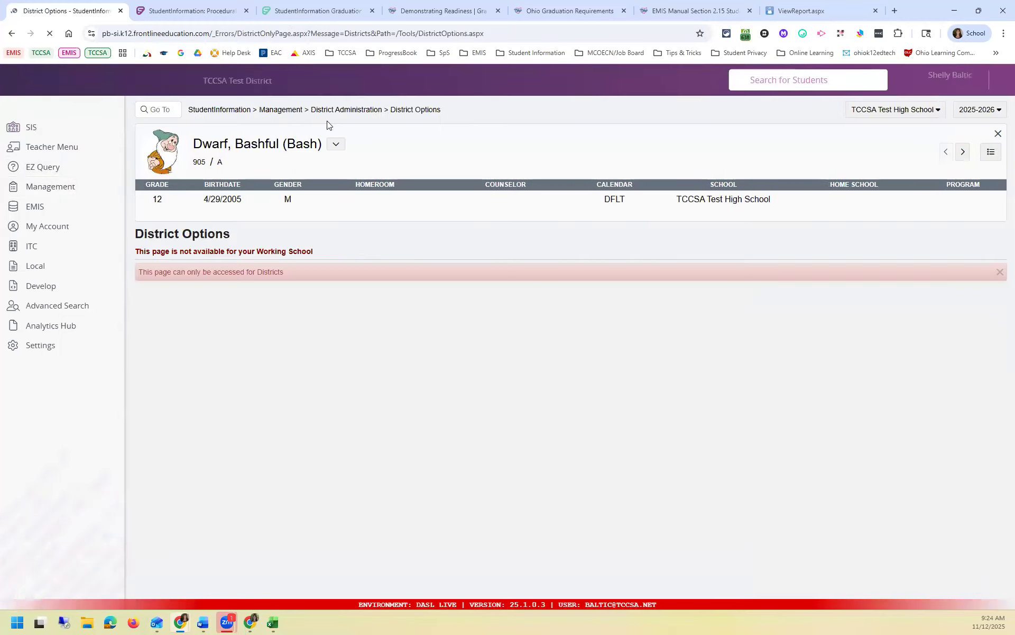
left_click(860, 110)
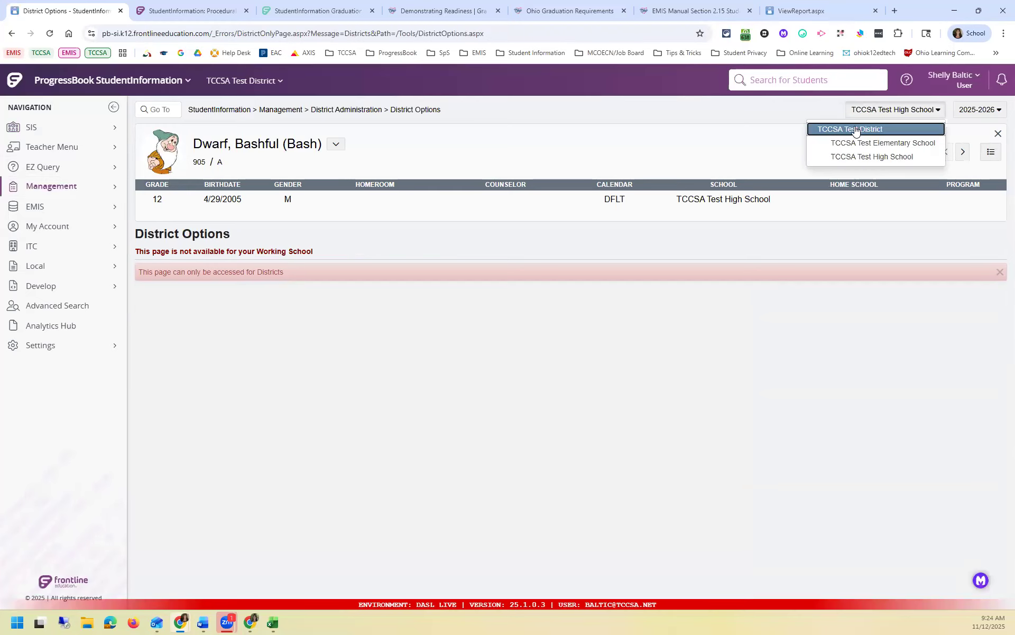
left_click(856, 131)
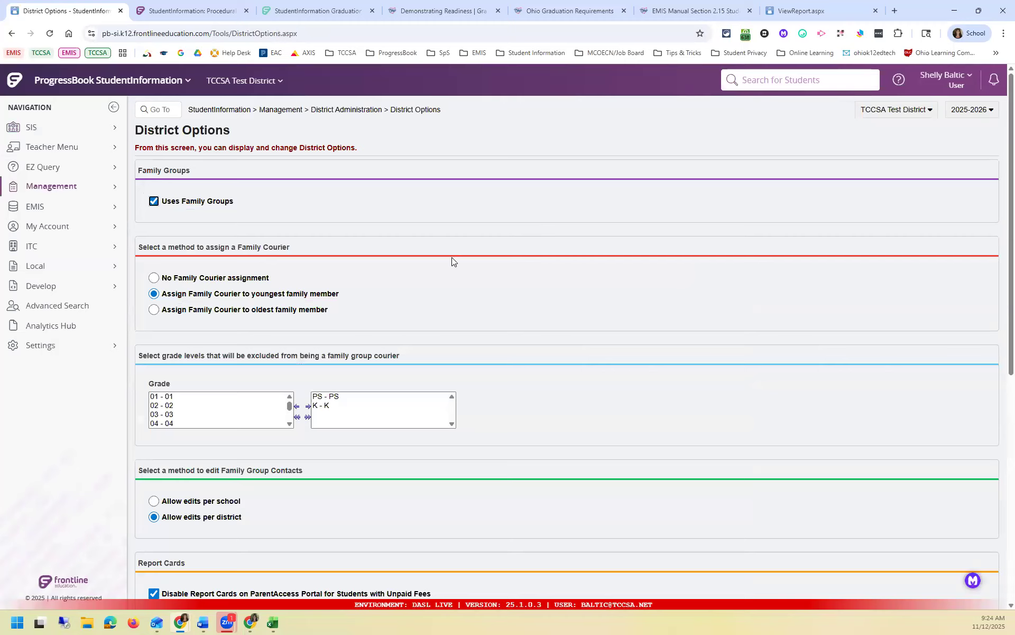
- Review the Graduation Points Service option for recalculating student graduation points daily
scroll(451, 258, "down", 5)
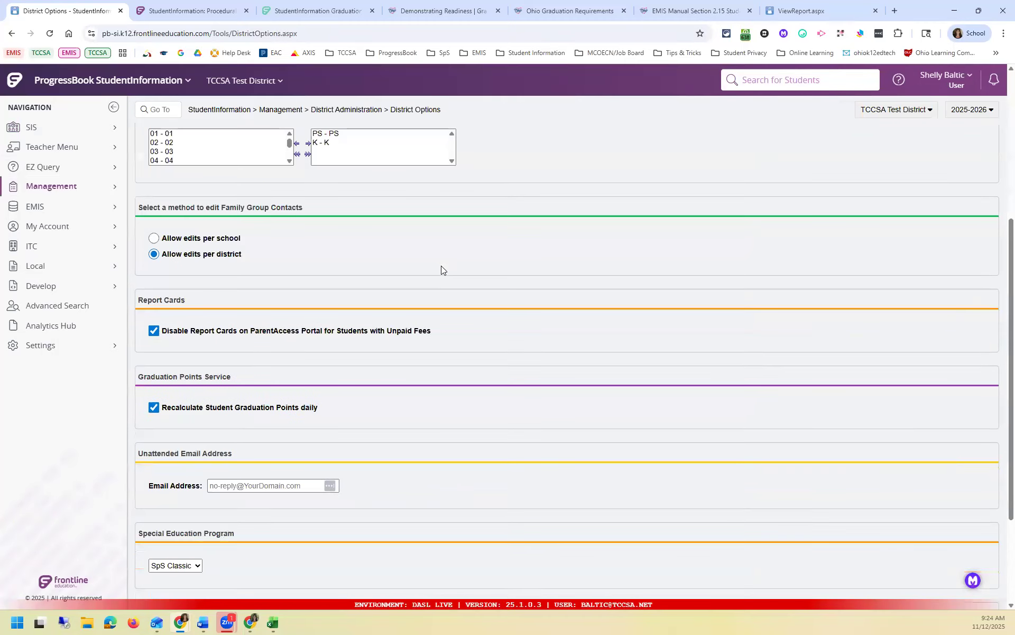
scroll(441, 269, "down", 3)
left_click_drag(144, 232, 246, 236)
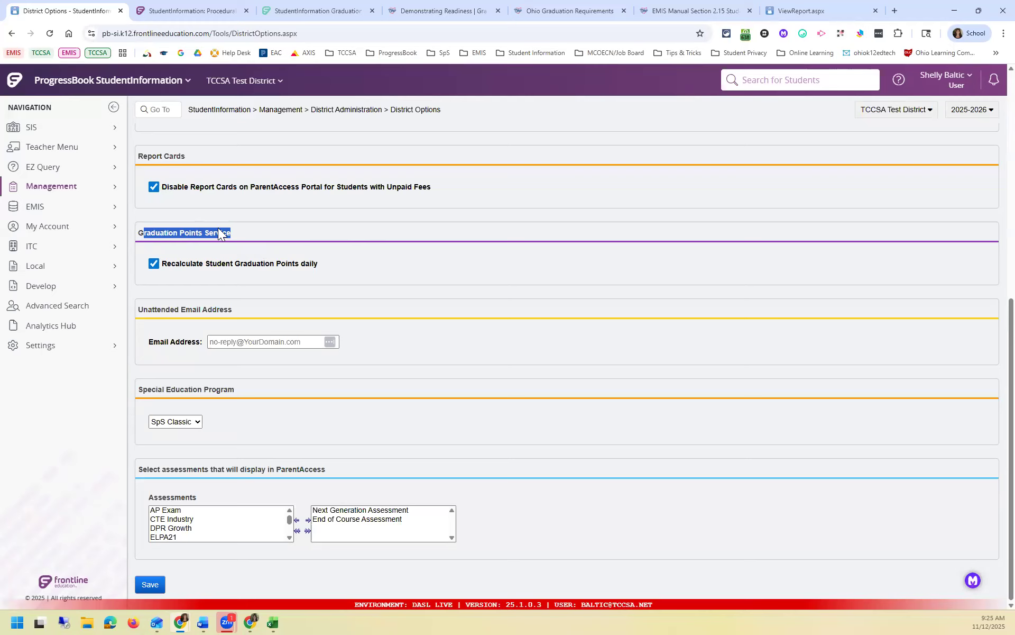
scroll(694, 235, "up", 8)
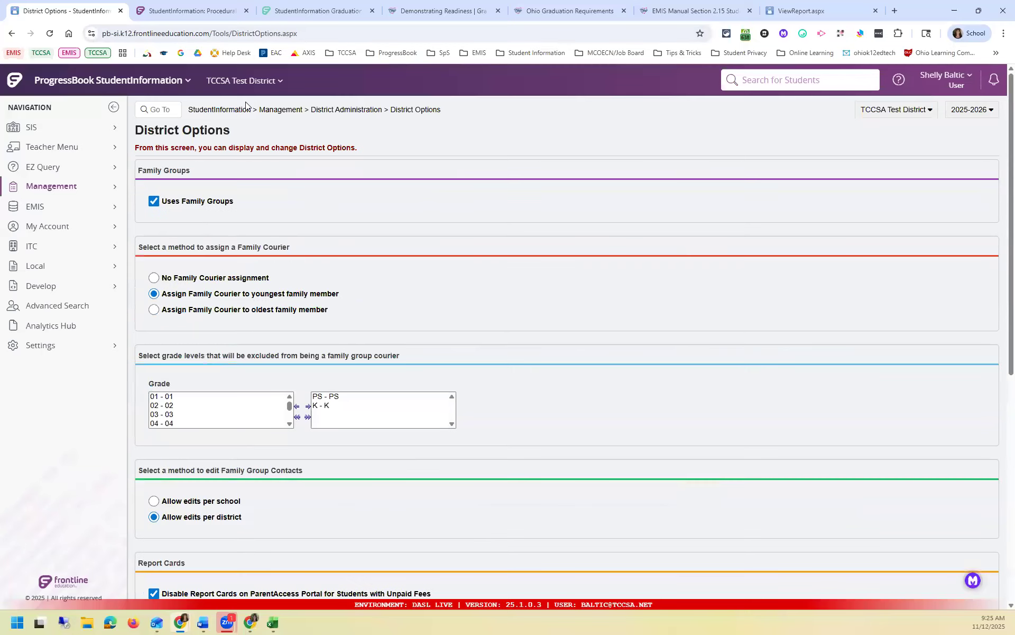
- From the StudentInformation home page, search for the test student by last name and select the grade 12 student
left_click(242, 112)
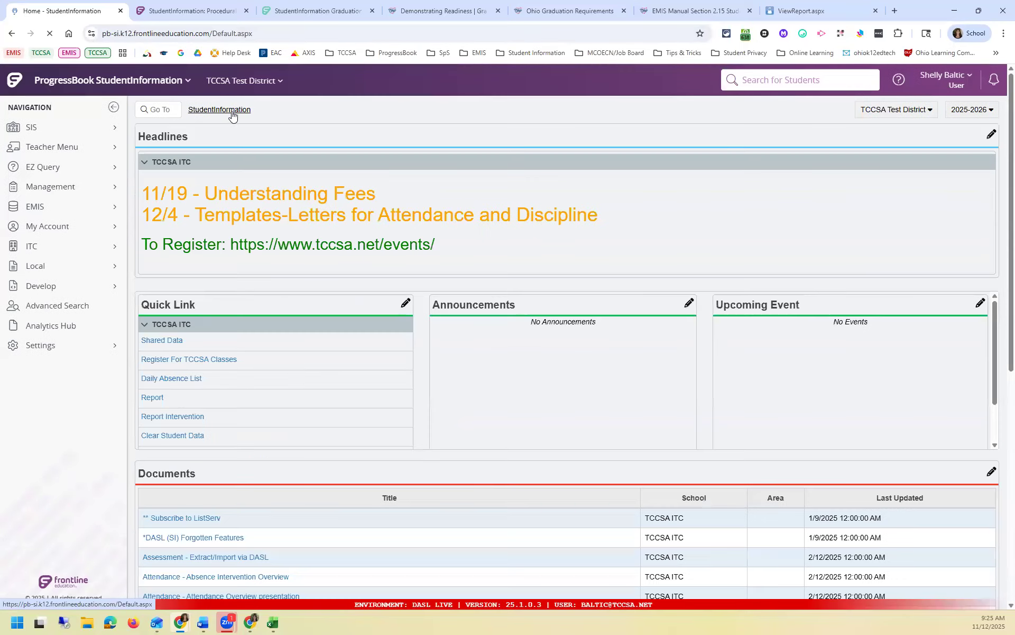
left_click(788, 82)
type("dwark")
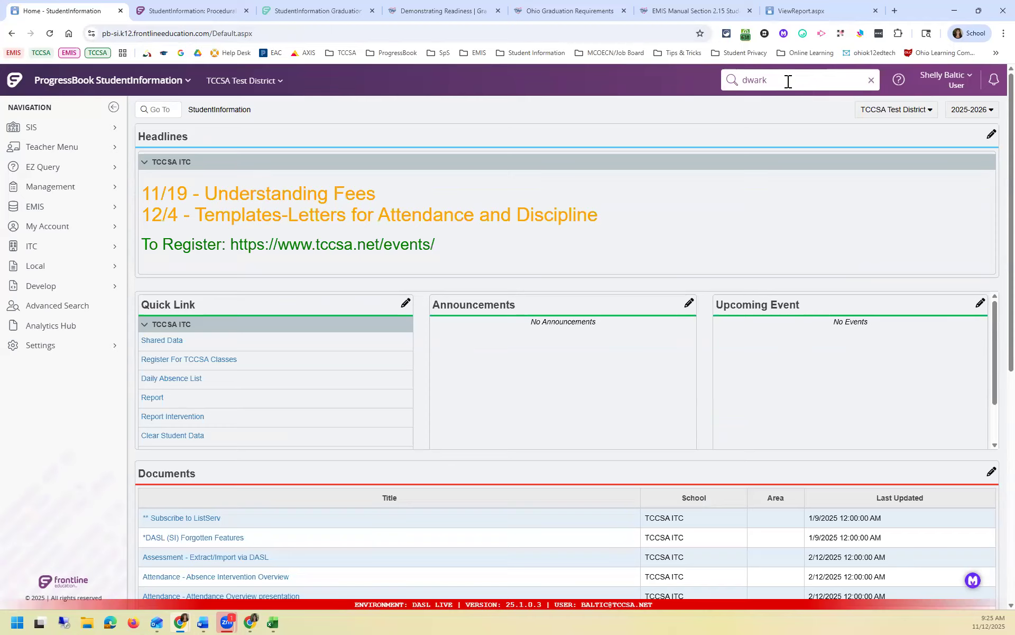
key("BackSpace")
type("f")
key("Return")
left_click(174, 190)
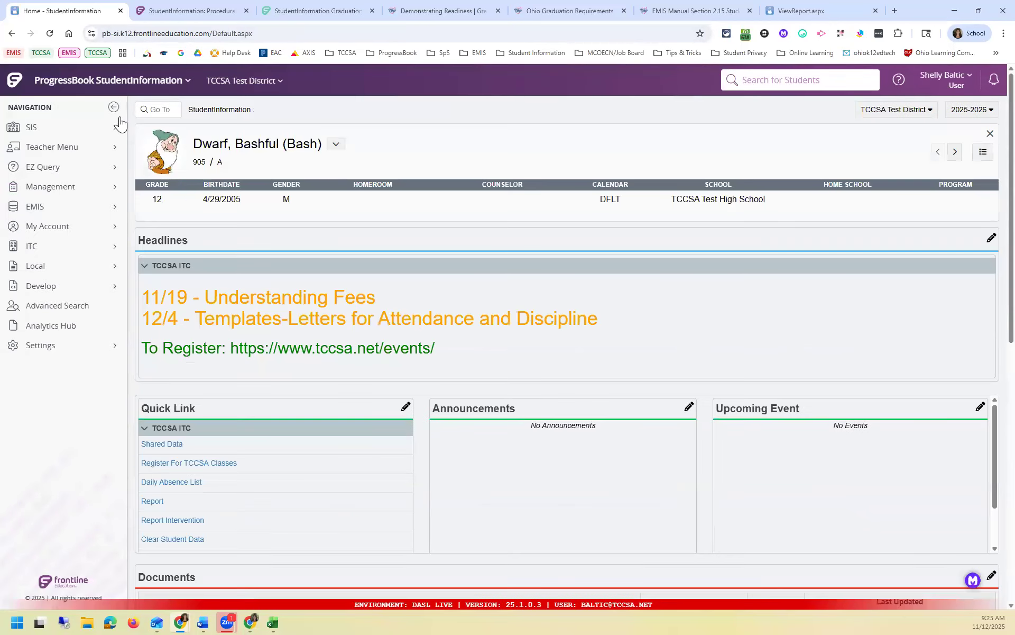
- Open the selected student's Graduation Summary from Graduation Tracking
left_click(110, 128)
left_click(214, 294)
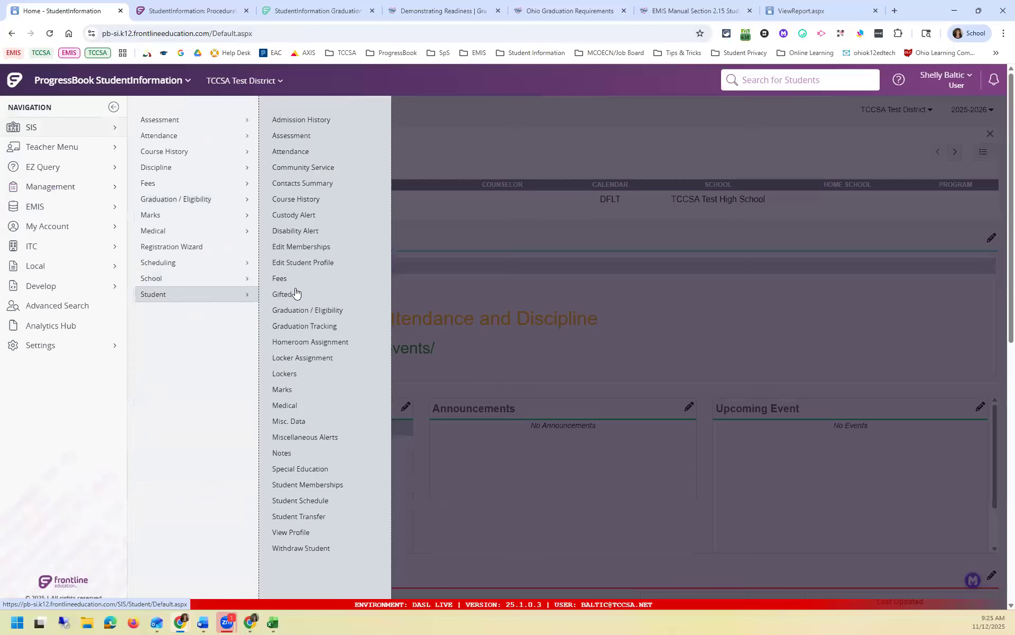
left_click(351, 323)
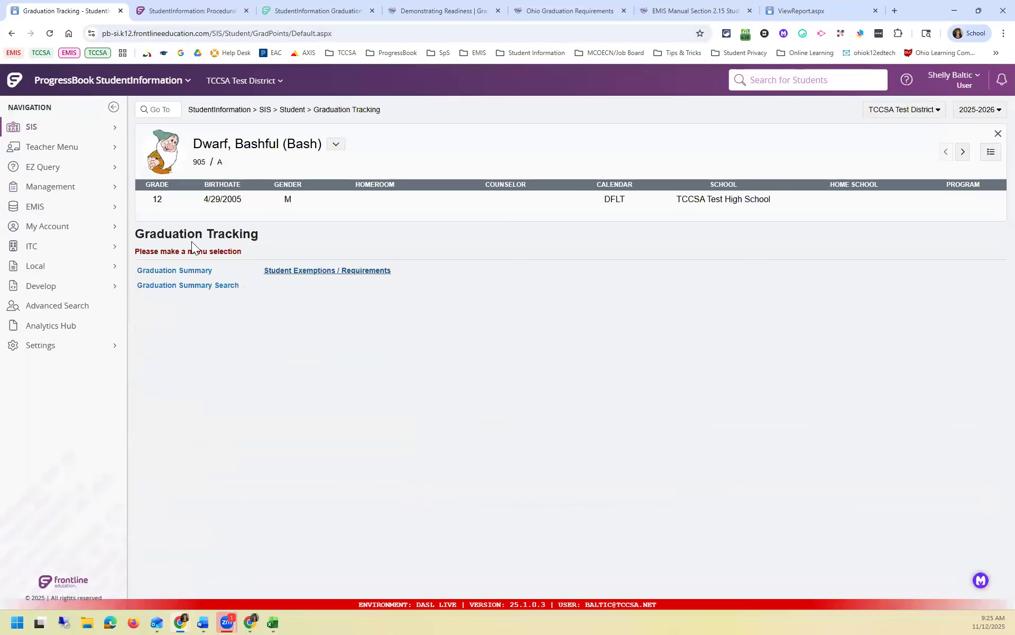
left_click(190, 272)
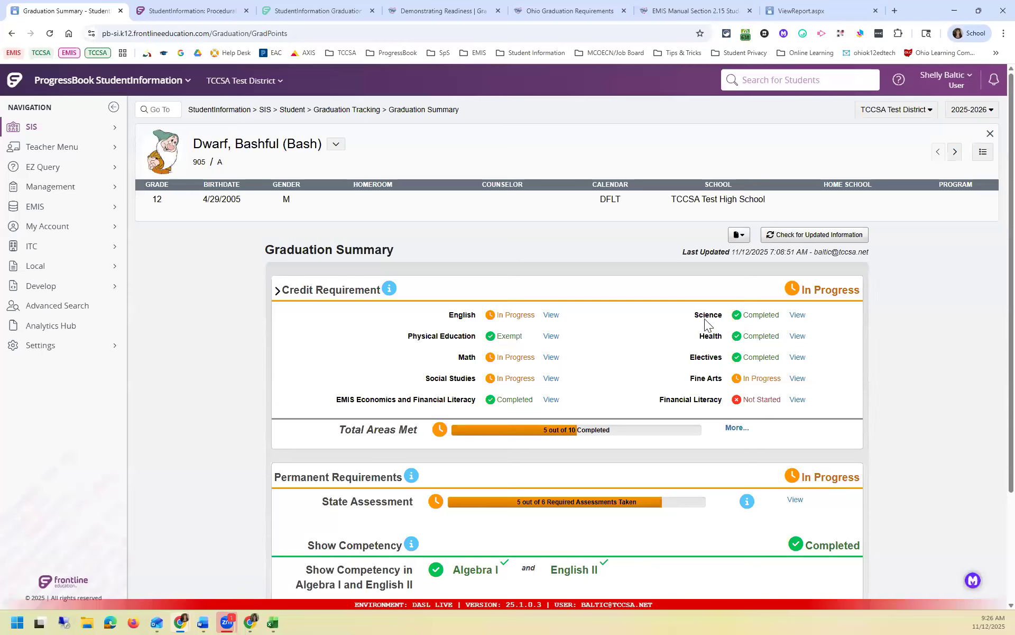
- Review the student's Science credit details, expanding Physical Science, Life Science and Advanced Science, and return to the summary
left_click(797, 315)
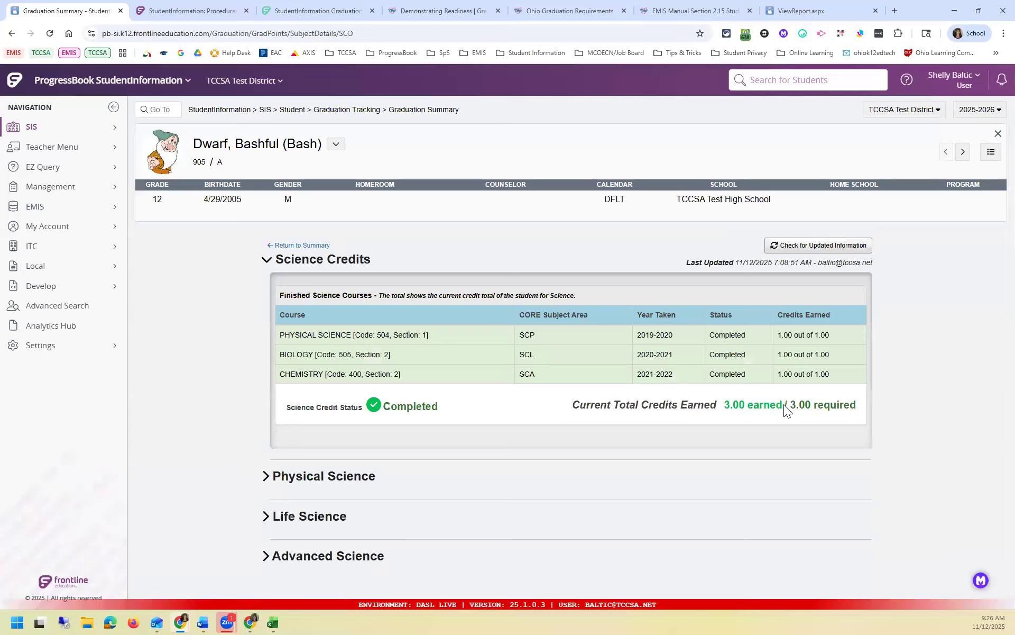
left_click(267, 476)
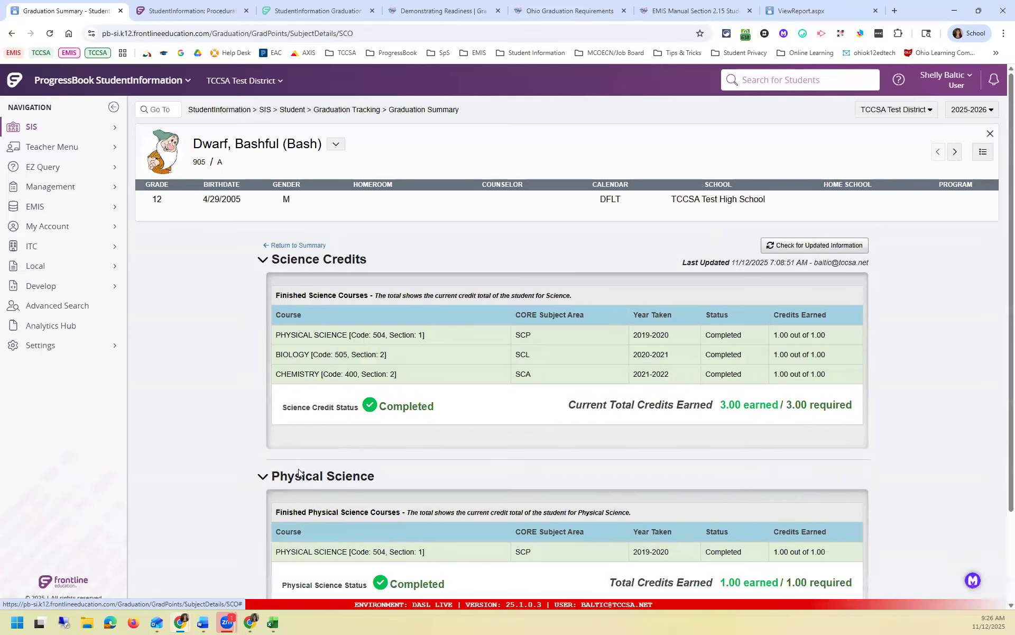
scroll(612, 428, "down", 2)
scroll(471, 435, "down", 1)
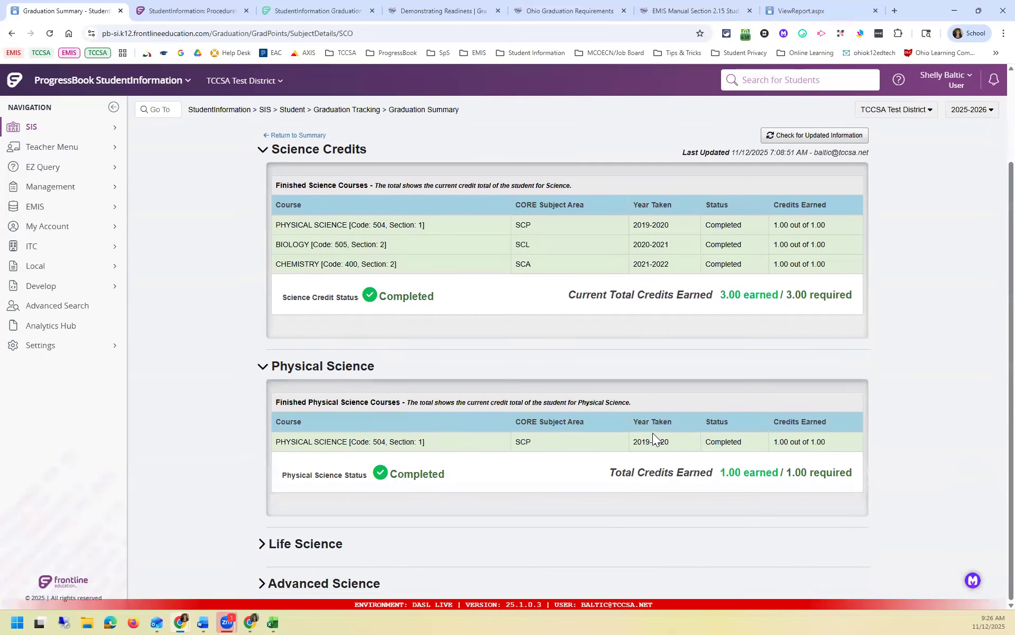
left_click(260, 551)
scroll(310, 494, "down", 3)
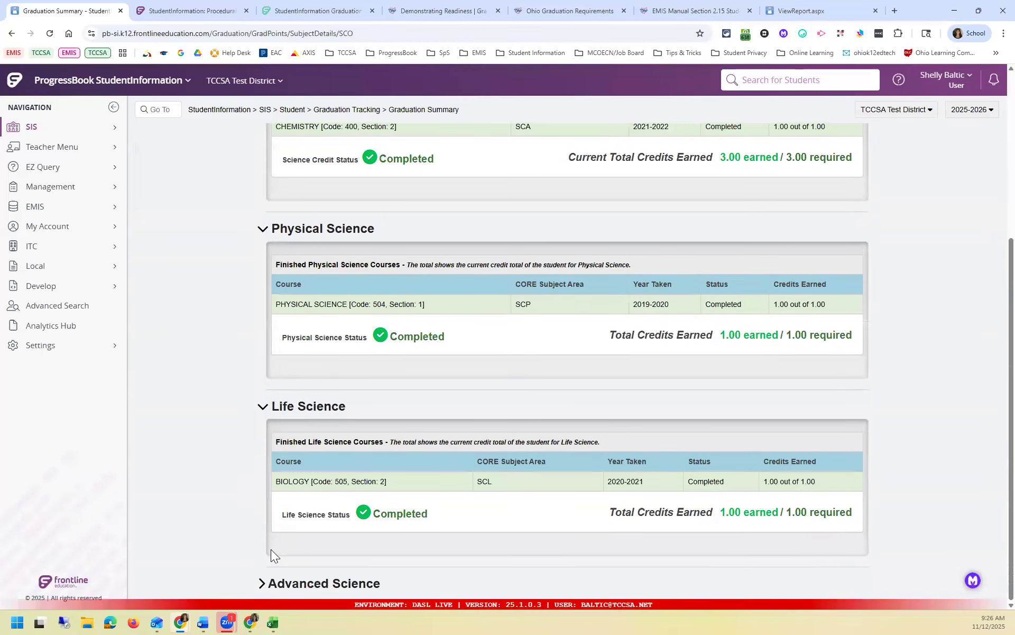
left_click(260, 586)
scroll(352, 505, "down", 3)
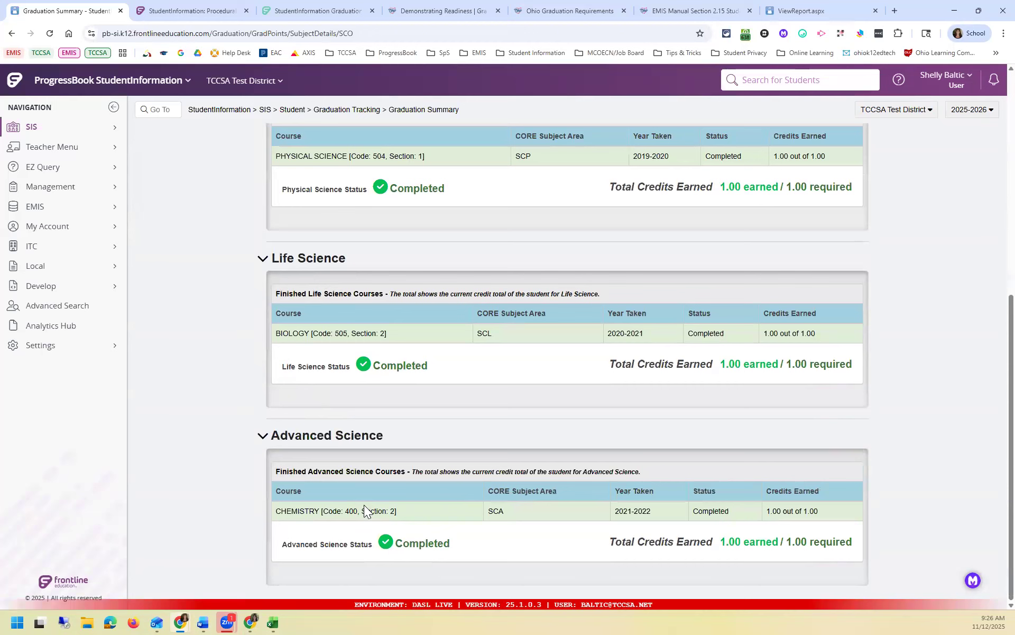
scroll(704, 492, "up", 5)
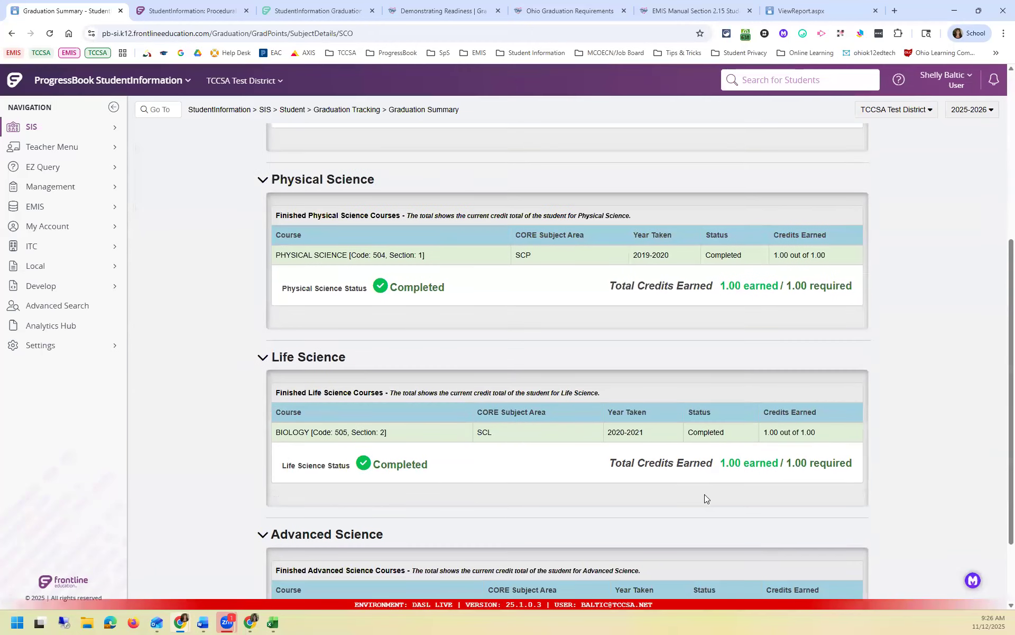
scroll(564, 472, "up", 2)
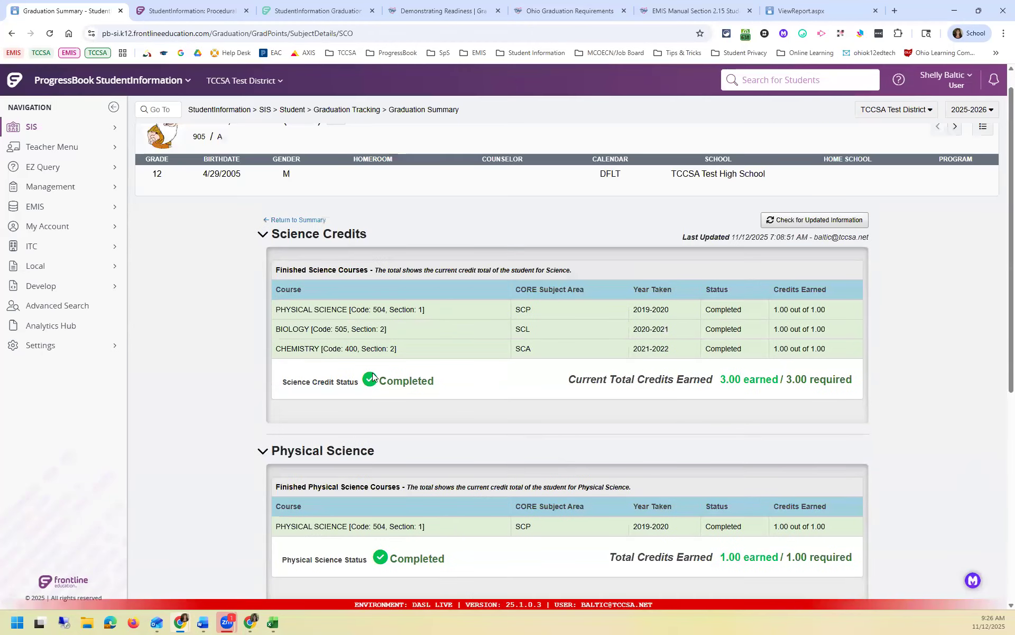
left_click(309, 220)
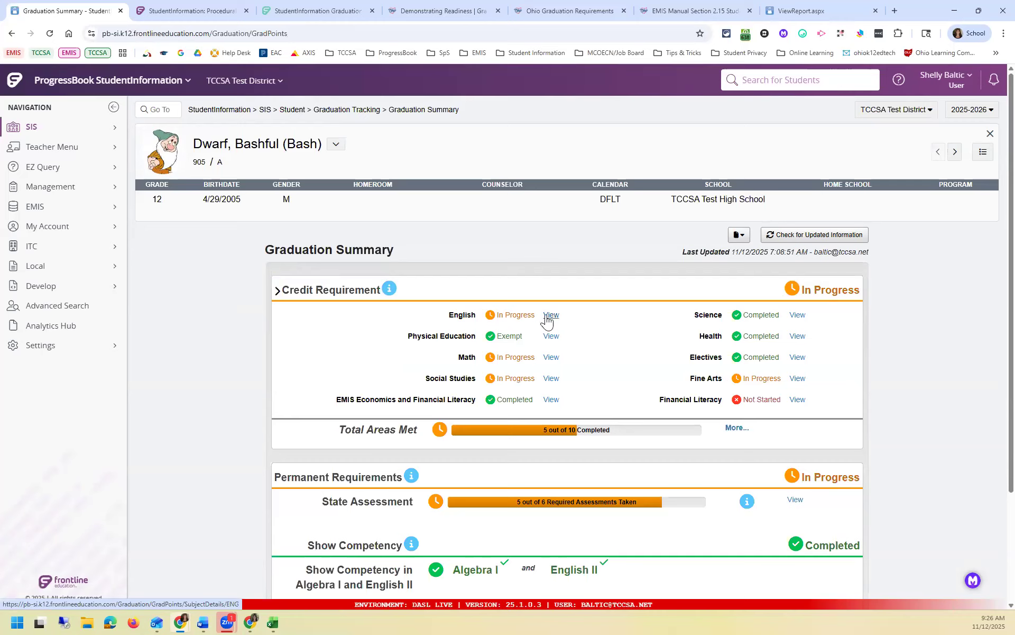
- Review the student's English credit details, including the in-progress or scheduled courses, and return to the summary
left_click(552, 316)
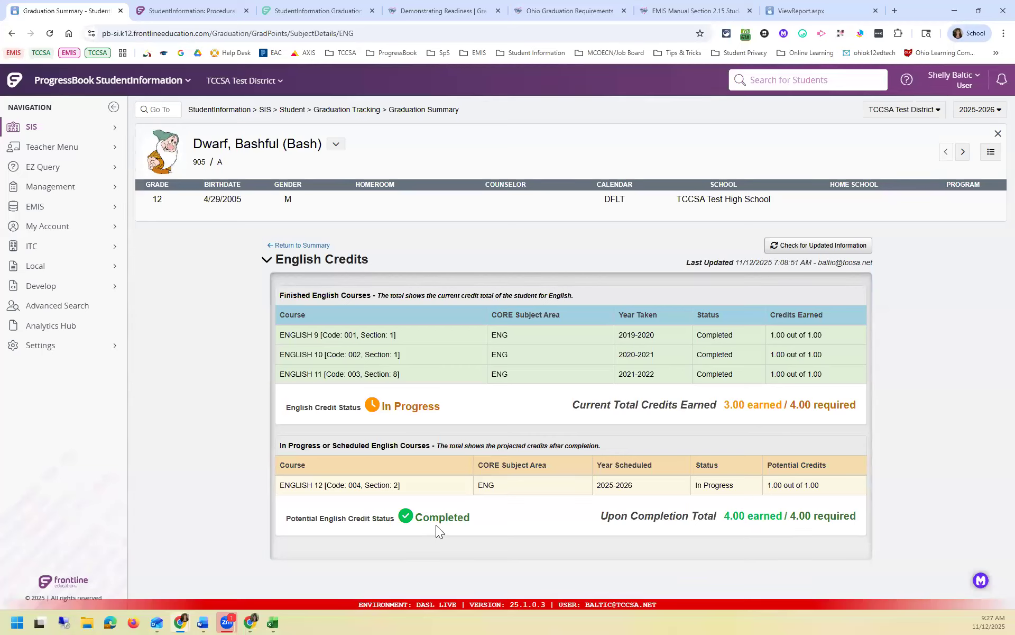
left_click_drag(280, 446, 627, 451)
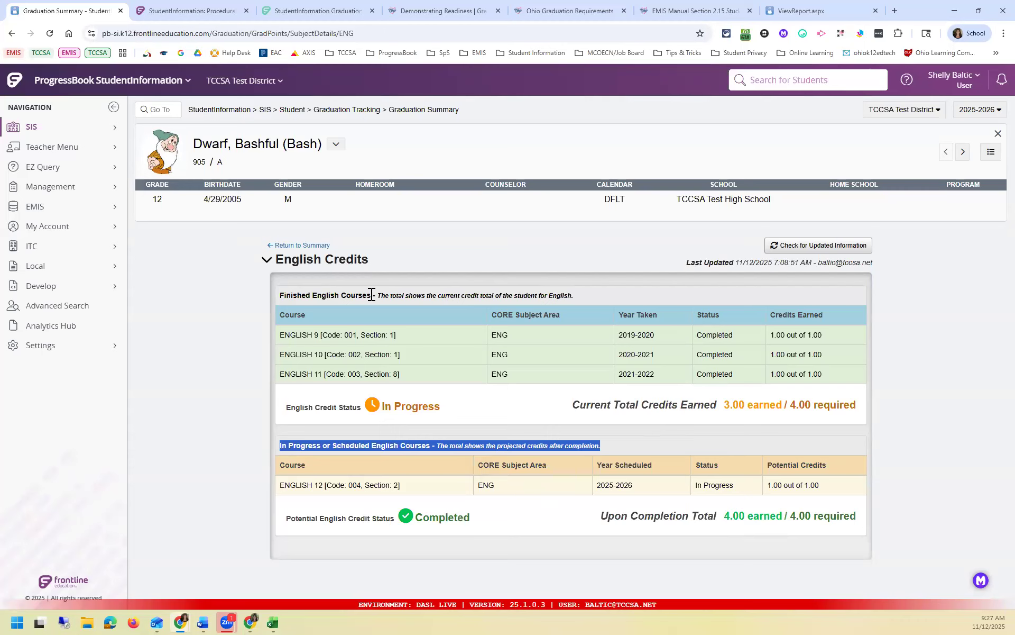
left_click(277, 247)
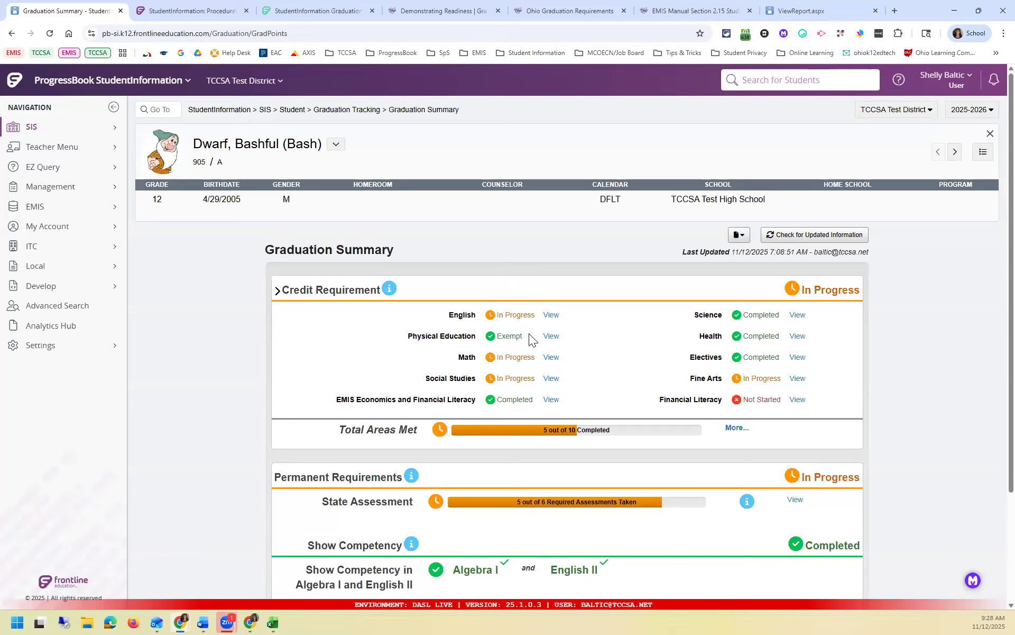
- Review the credit status and total credits earned for Physical Education, and return to the summary
left_click(553, 338)
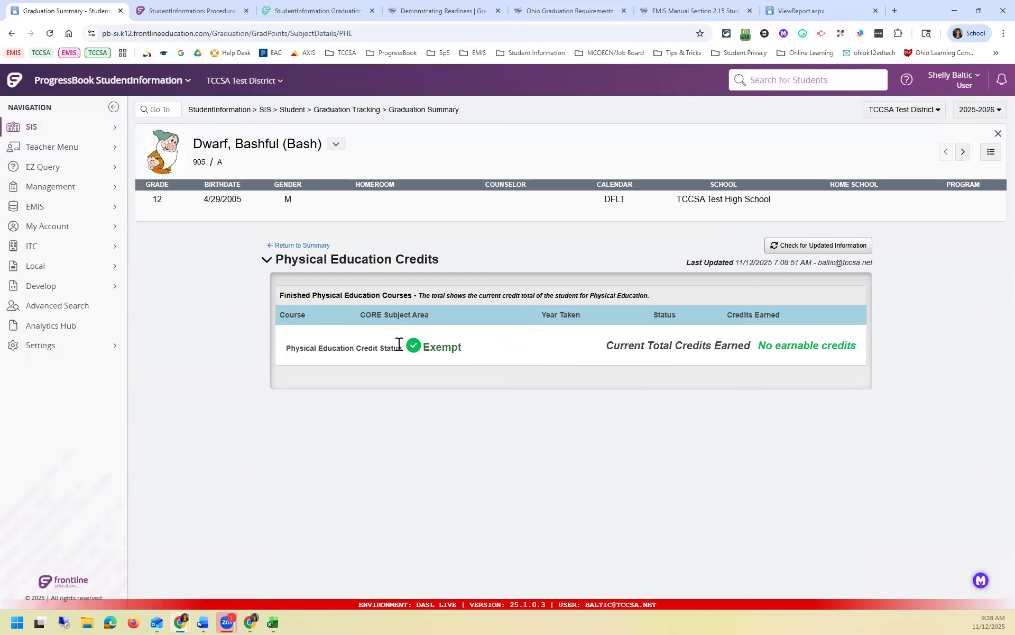
left_click_drag(760, 343, 848, 344)
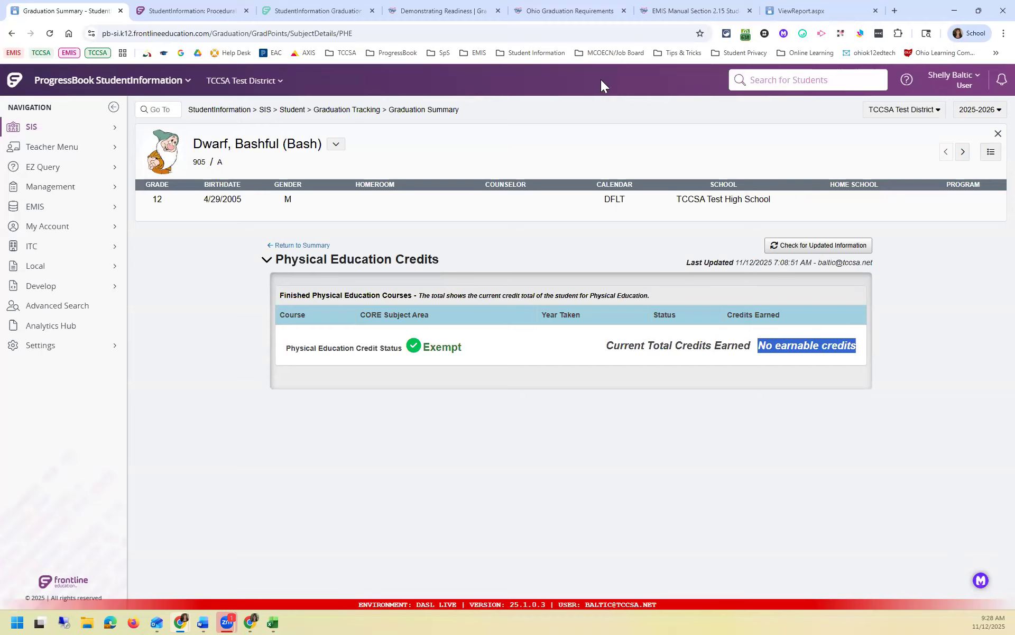
left_click(279, 248)
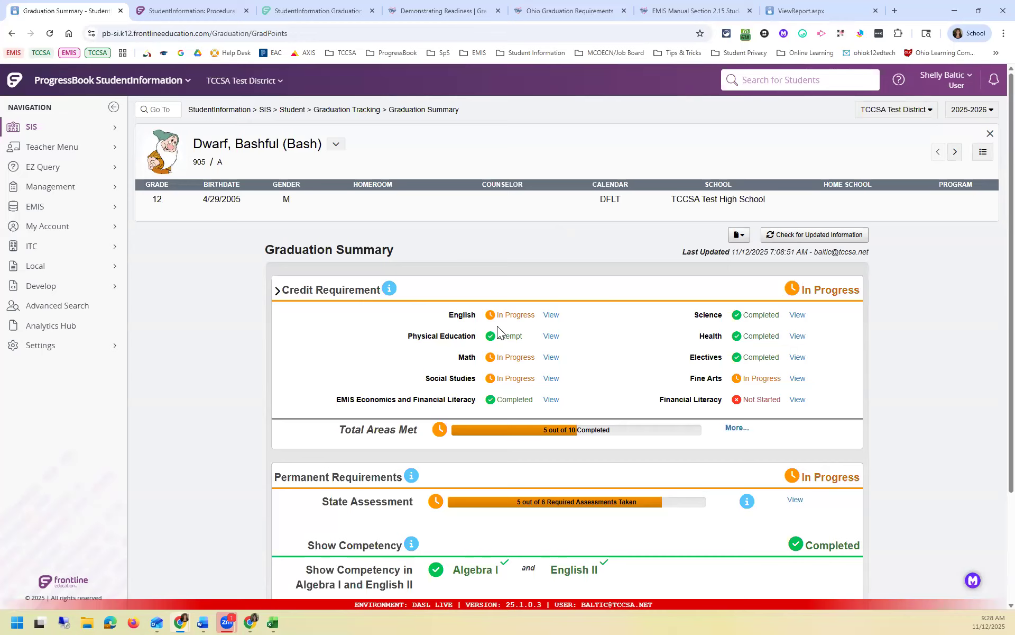
- In Student Exemptions / Requirements, examine the choices for Exempted from Physical Education Graduation Requirement, and return to Graduation Tracking
left_click(354, 112)
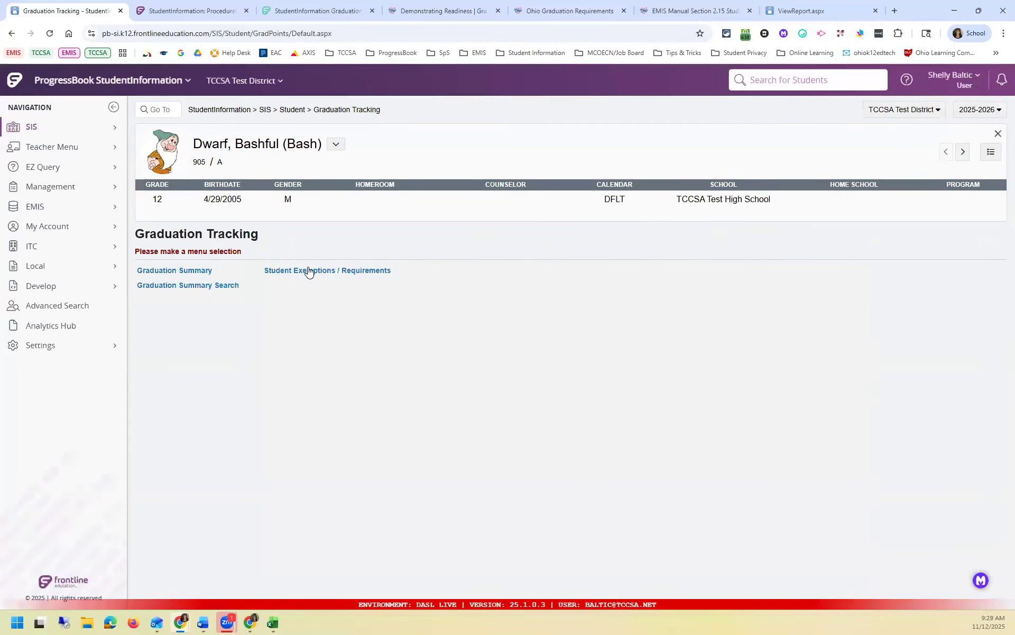
left_click(310, 272)
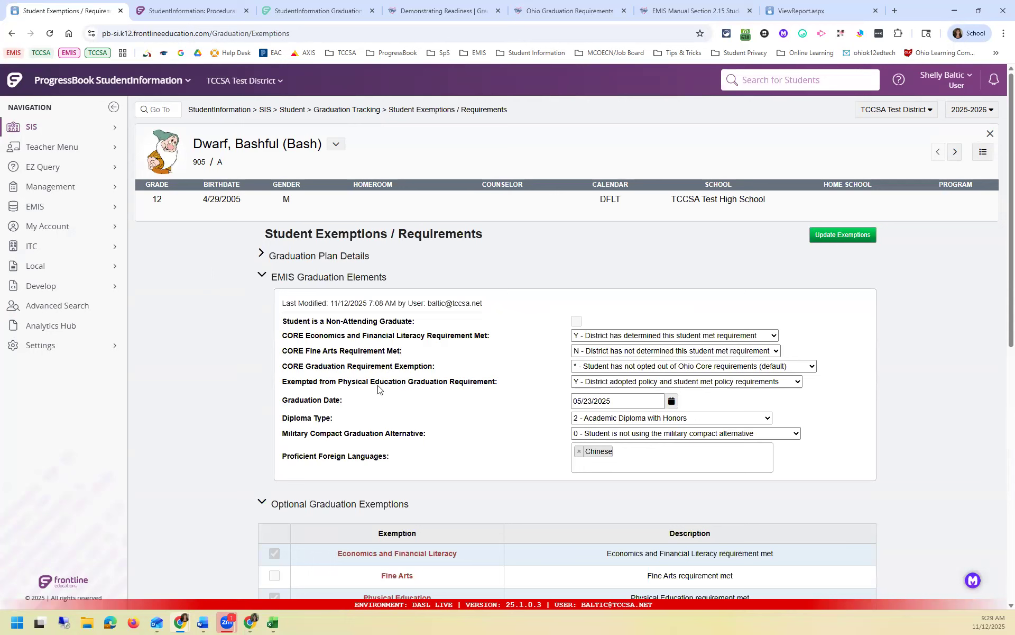
left_click(617, 383)
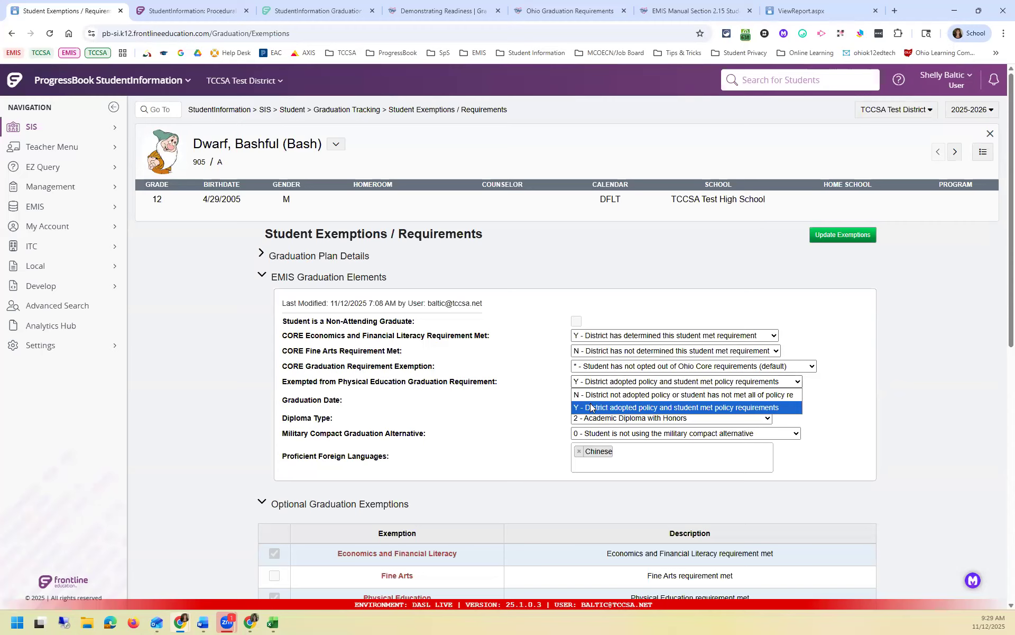
left_click(349, 110)
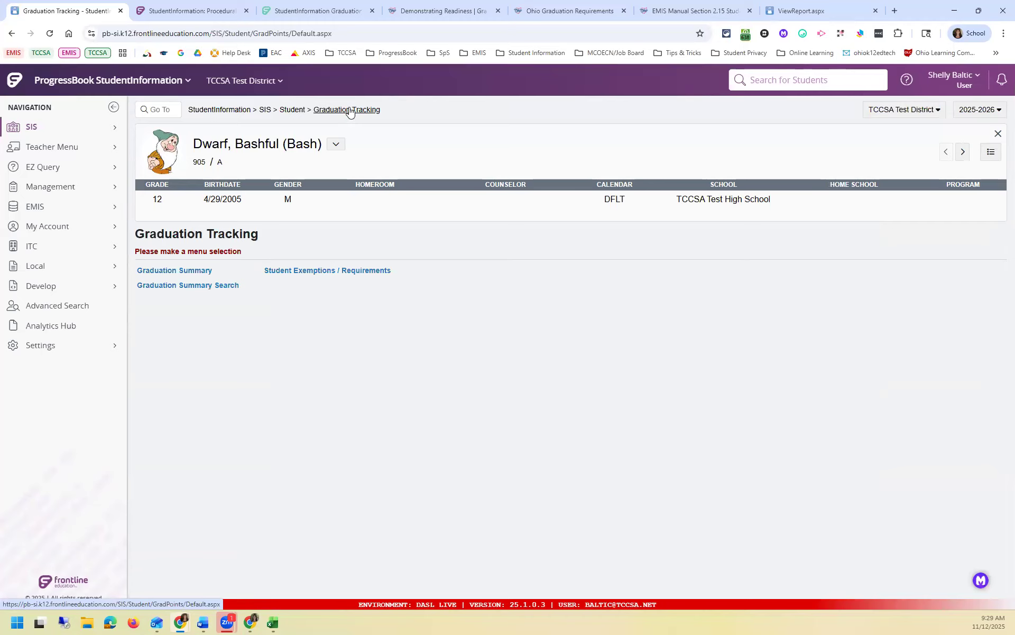
- Check CORE Economics and Financial Literacy Requirement Met in the student's exemptions and requirements
left_click(199, 274)
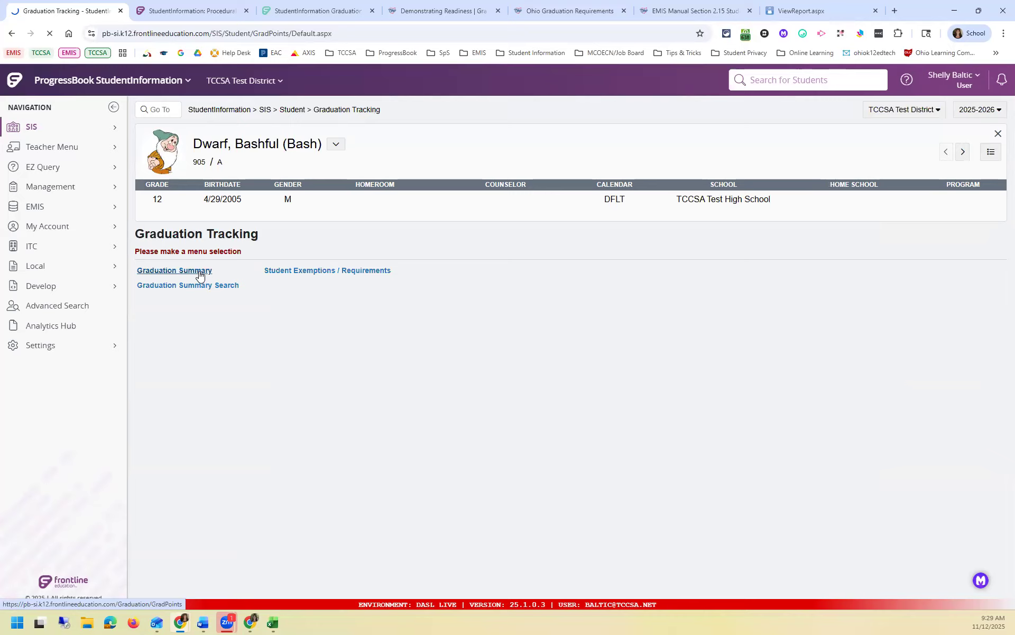
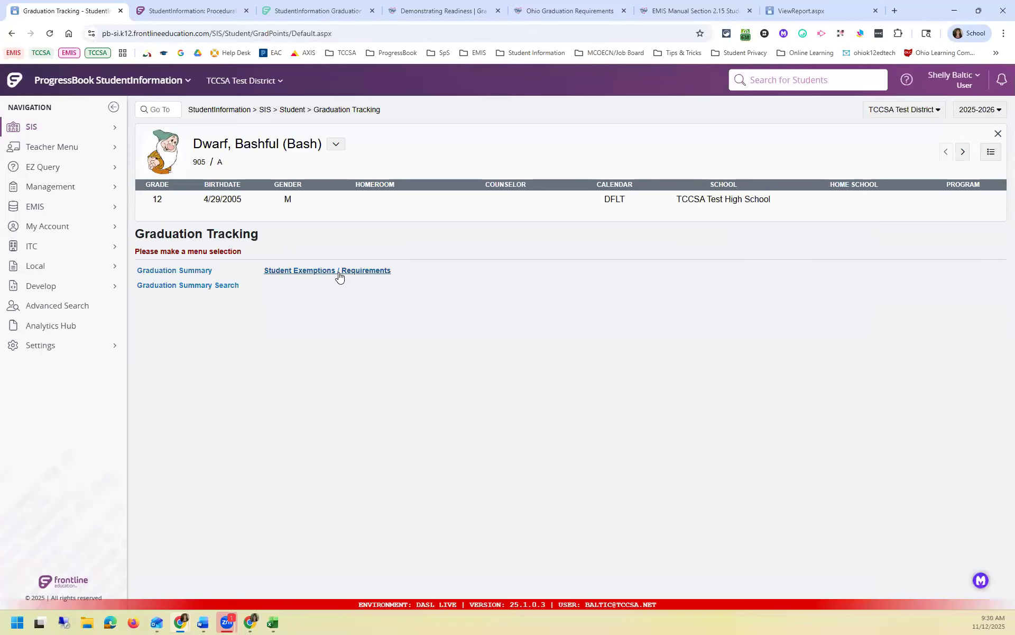
left_click(339, 273)
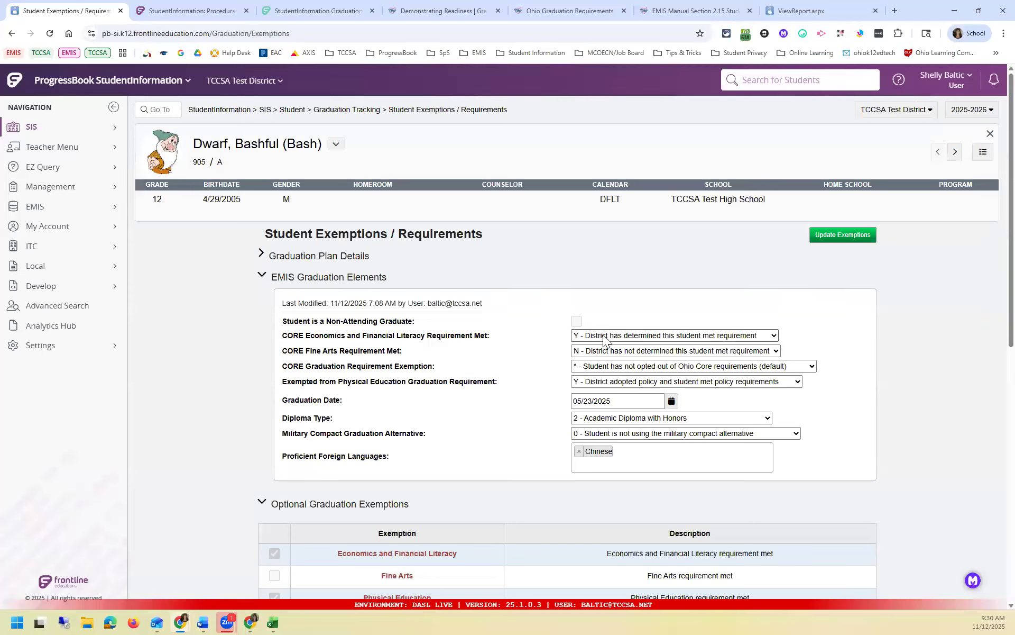
left_click(365, 111)
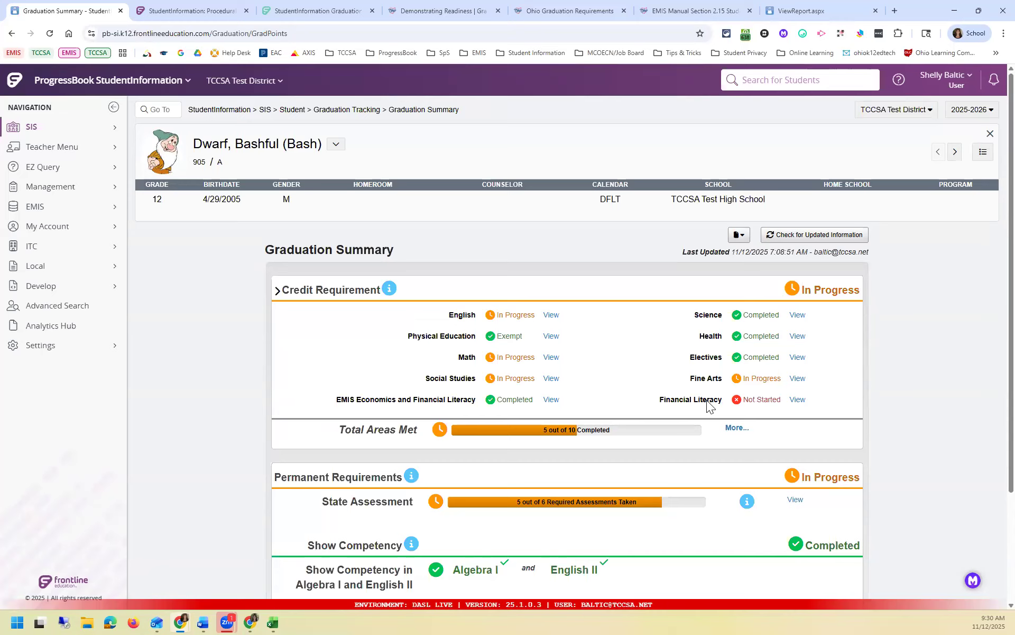
- Compare Financial Literacy with EMIS Economics and Financial Literacy in the Graduation Summary, and review the latter's credit details
left_click_drag(659, 401, 725, 397)
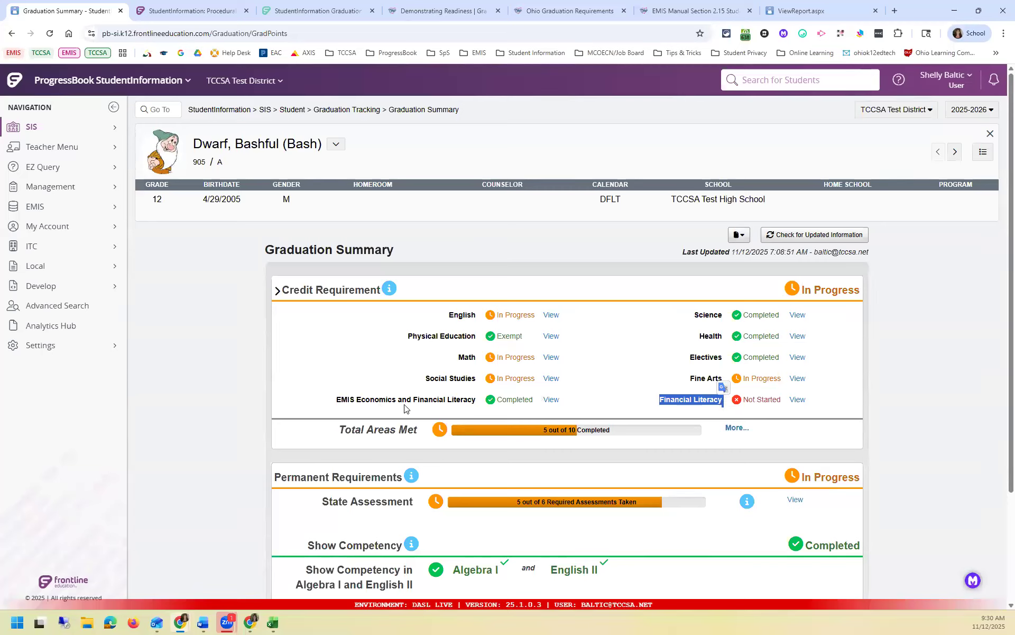
left_click_drag(337, 399, 477, 402)
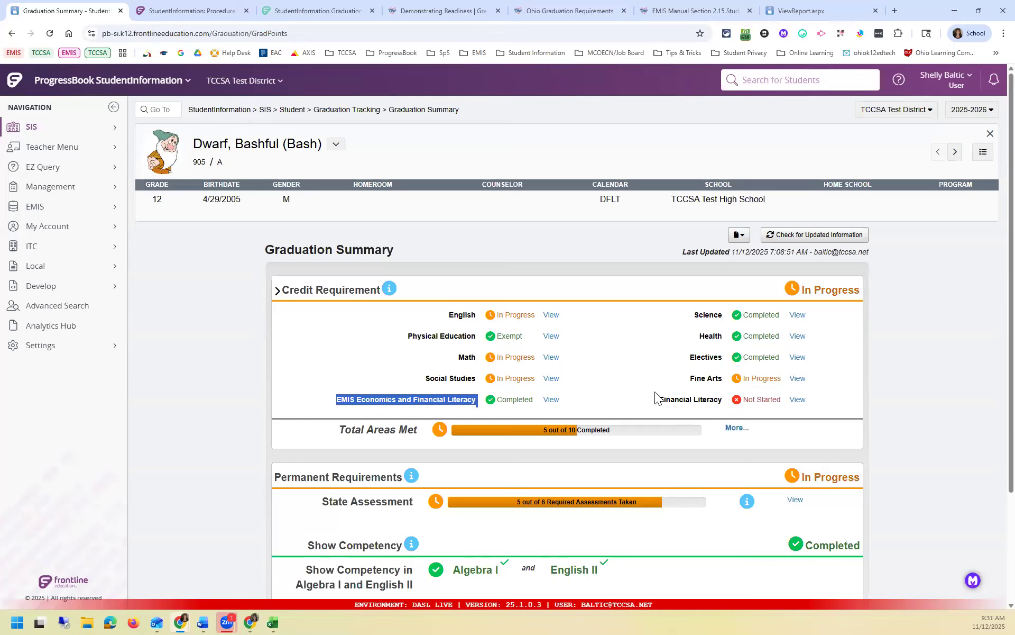
left_click(551, 400)
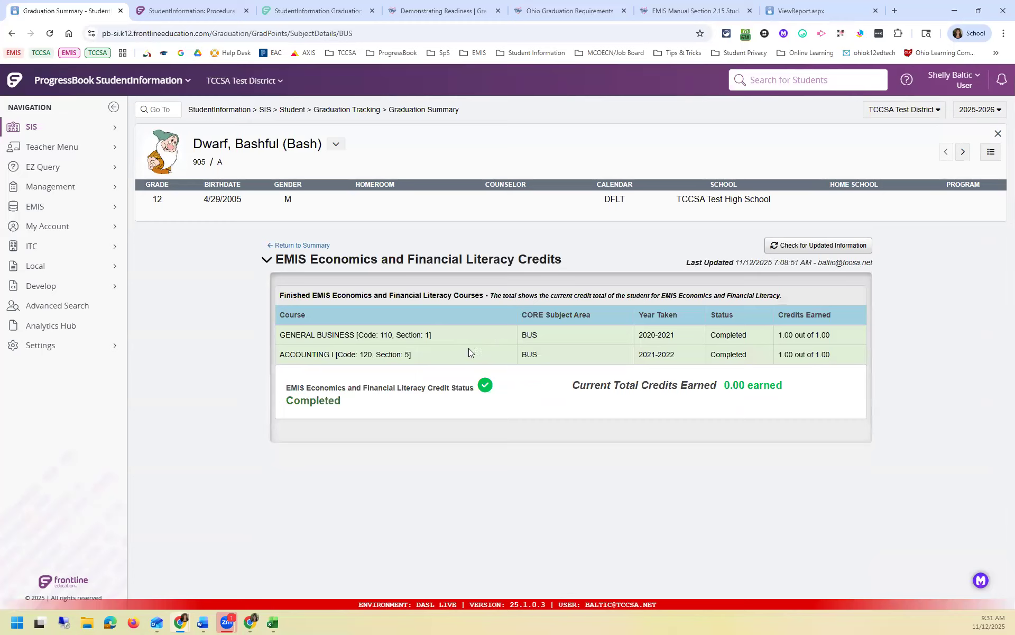
left_click_drag(284, 400, 340, 406)
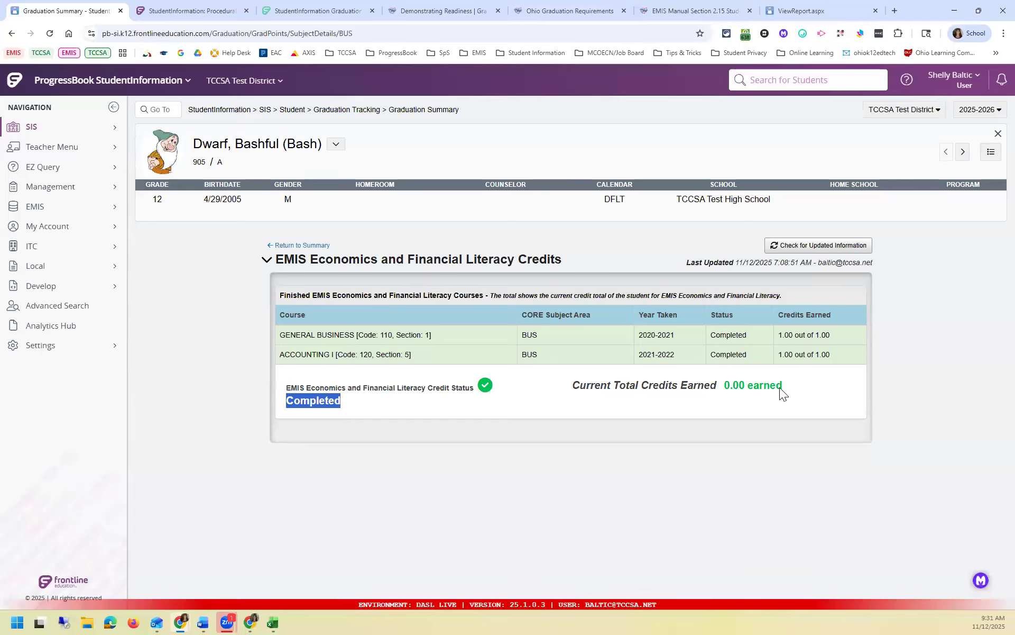
left_click(272, 245)
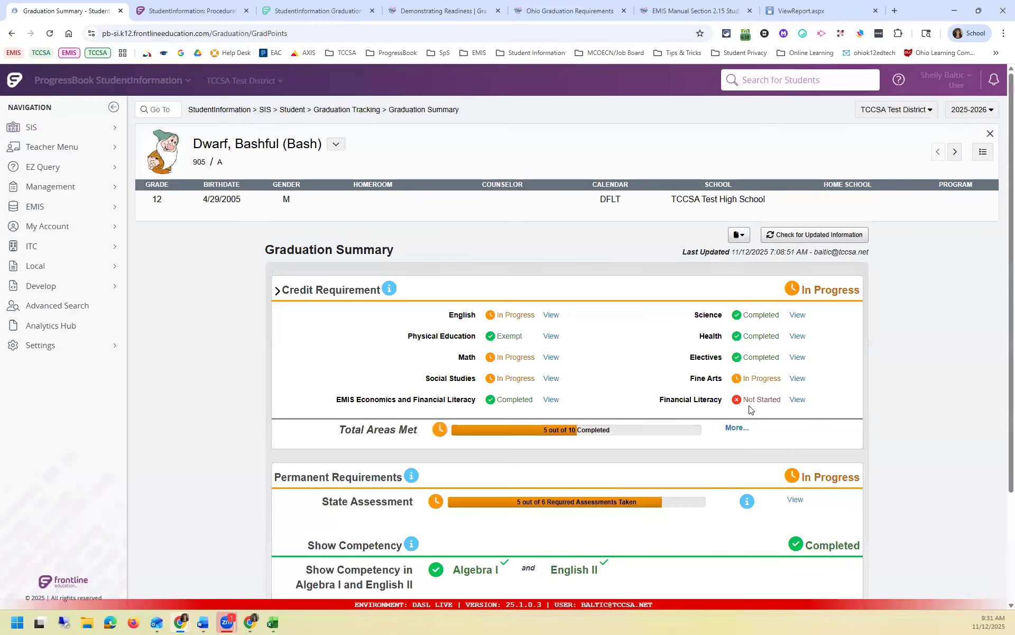
- Review the student's Financial Literacy credit details, including scheduled courses, and go back to the Student Menu
left_click(797, 401)
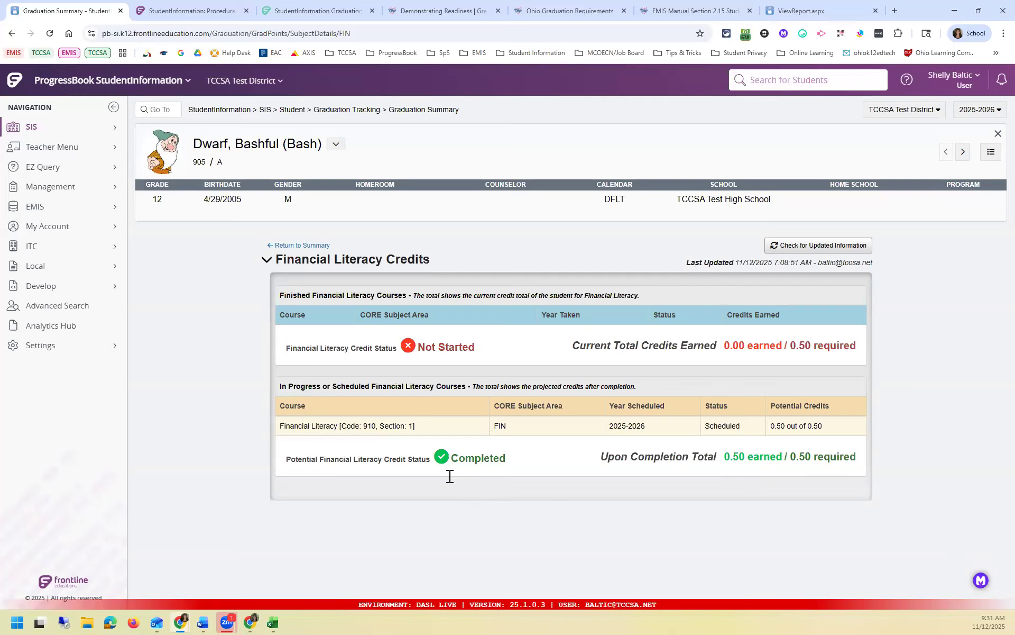
left_click(292, 109)
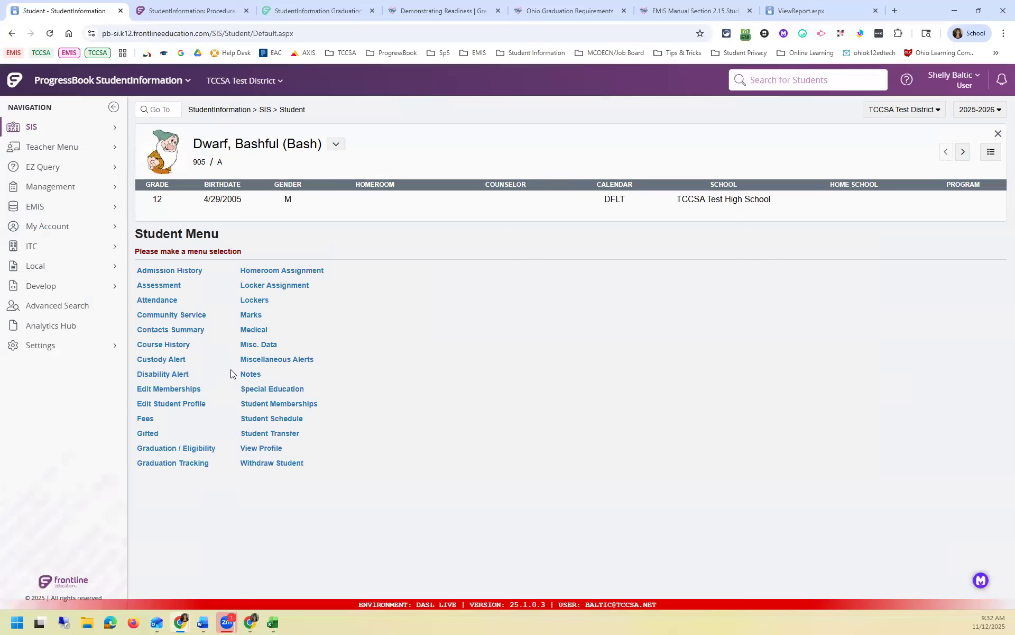
- Open the student's mark entry using Default Schedule and 25-26 Default Result set, and display the marks for all sections
left_click(254, 316)
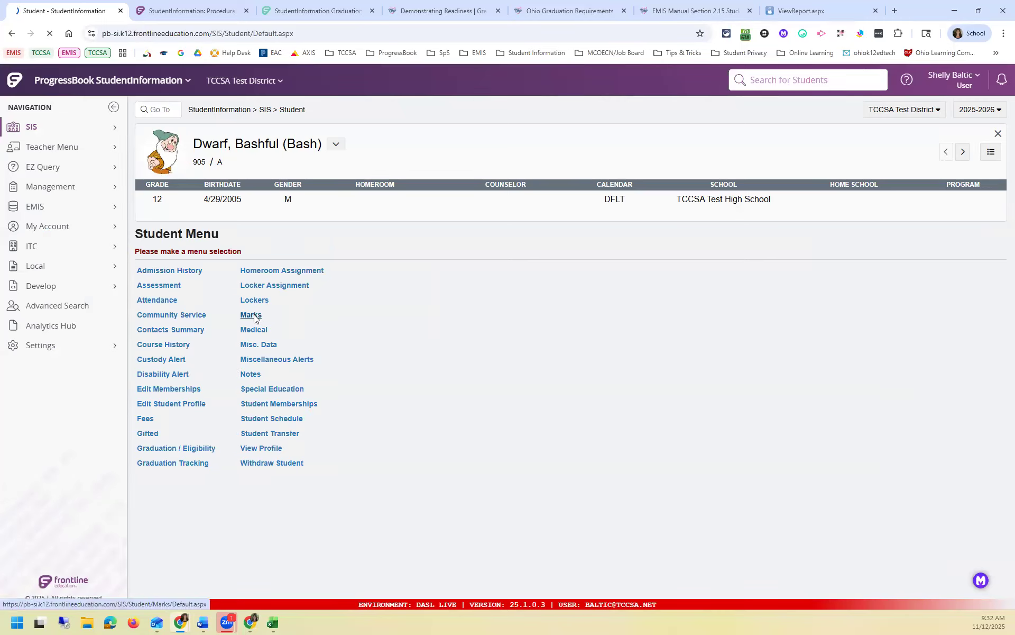
left_click(172, 300)
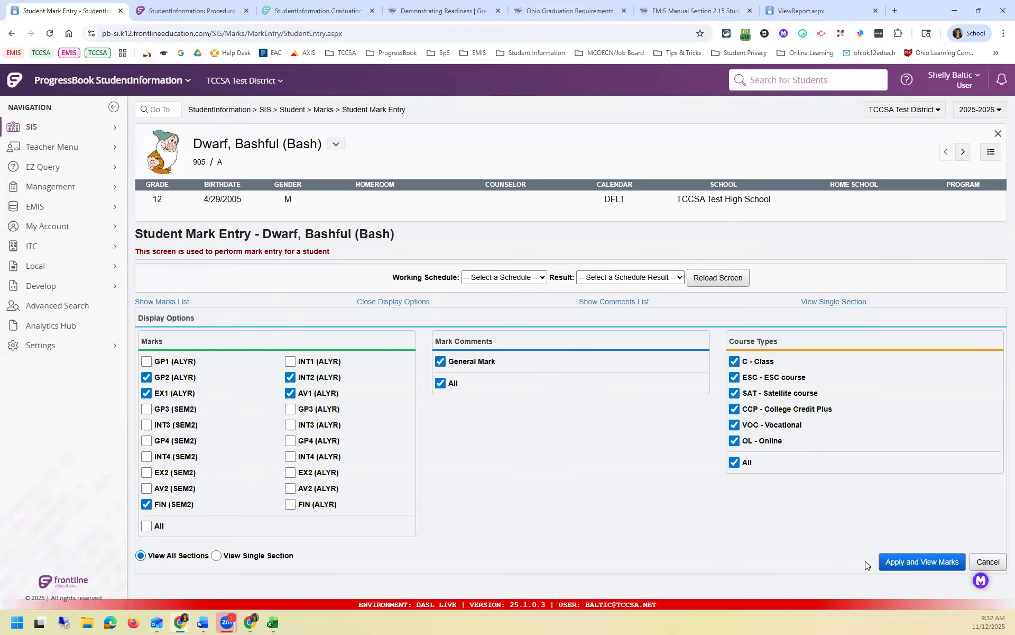
left_click(883, 562)
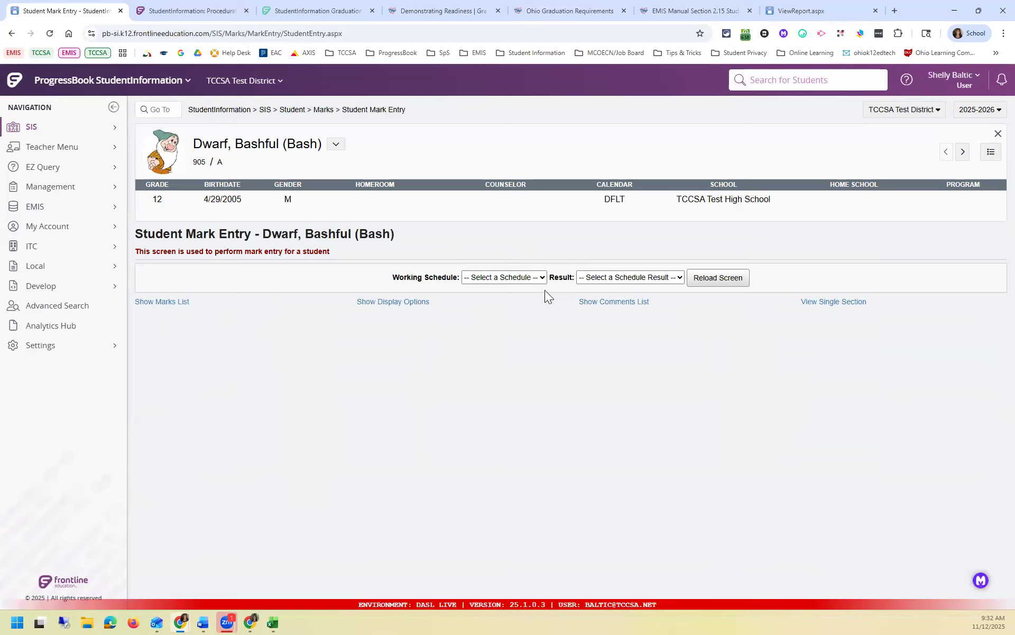
left_click(518, 277)
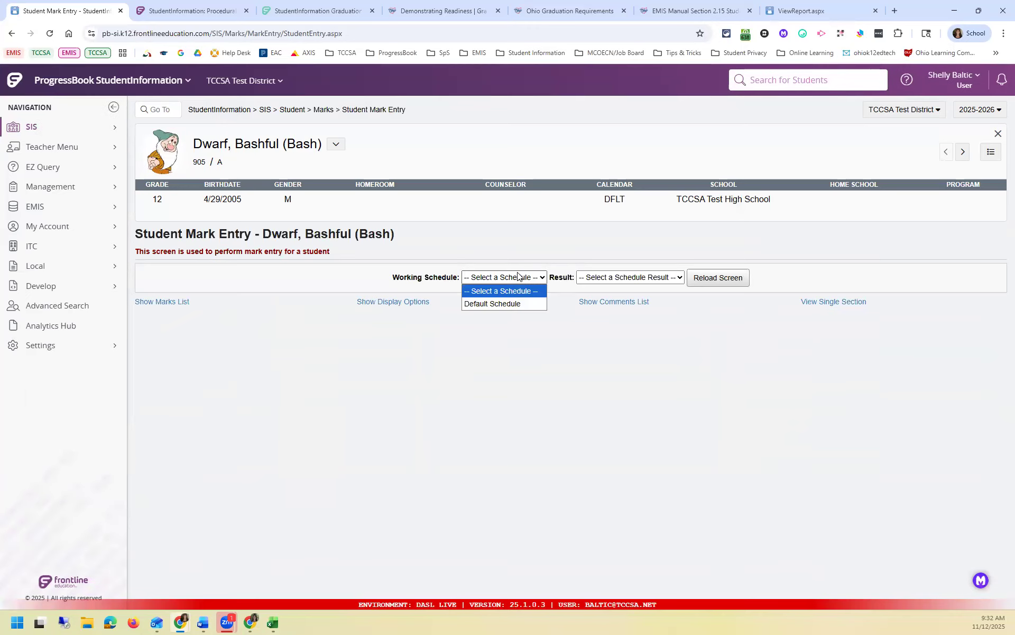
left_click(505, 304)
left_click(609, 278)
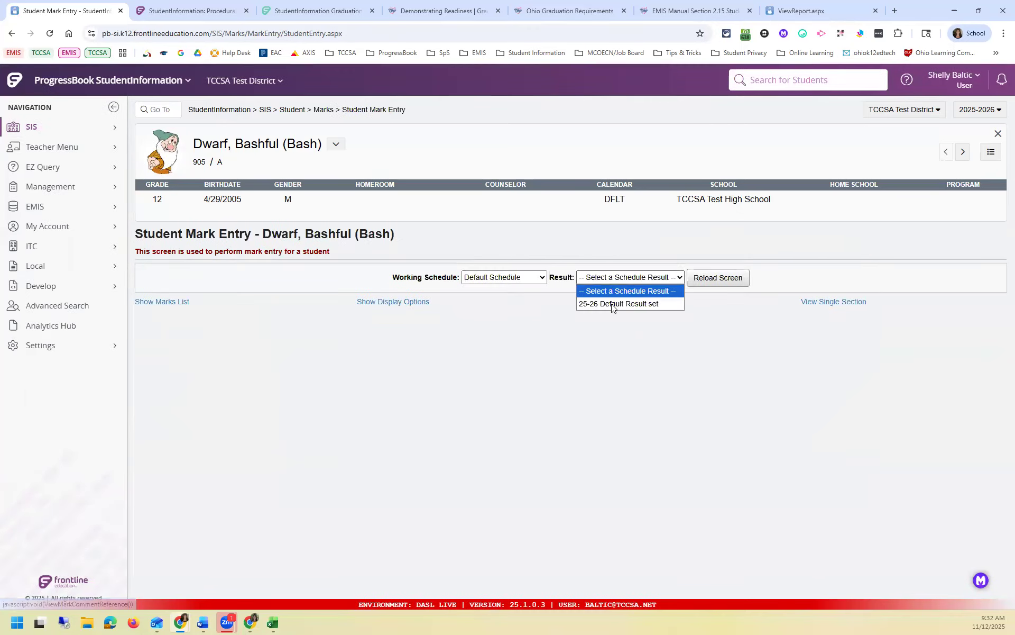
left_click(656, 304)
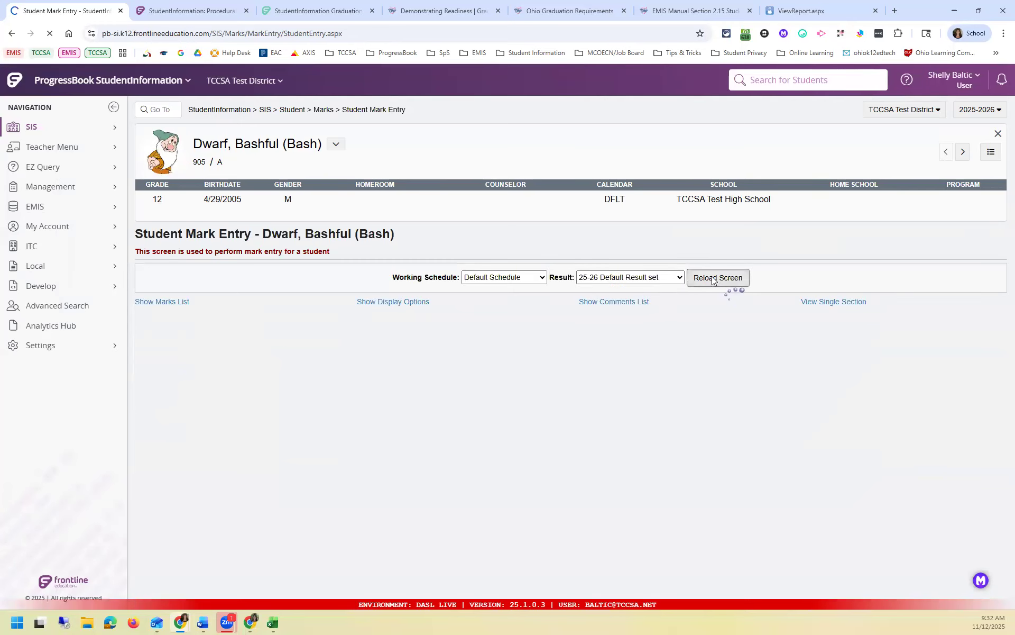
left_click(713, 279)
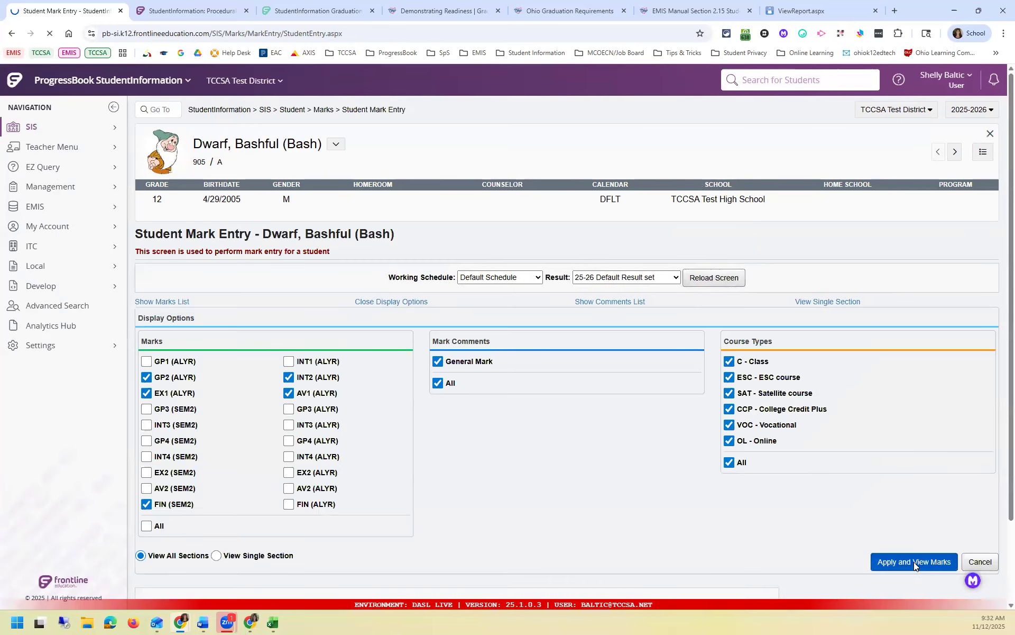
left_click(912, 561)
- Enter B+ as the FIN mark for 910 - Financial Literacy: Section 1 and save the changes
left_click(342, 467)
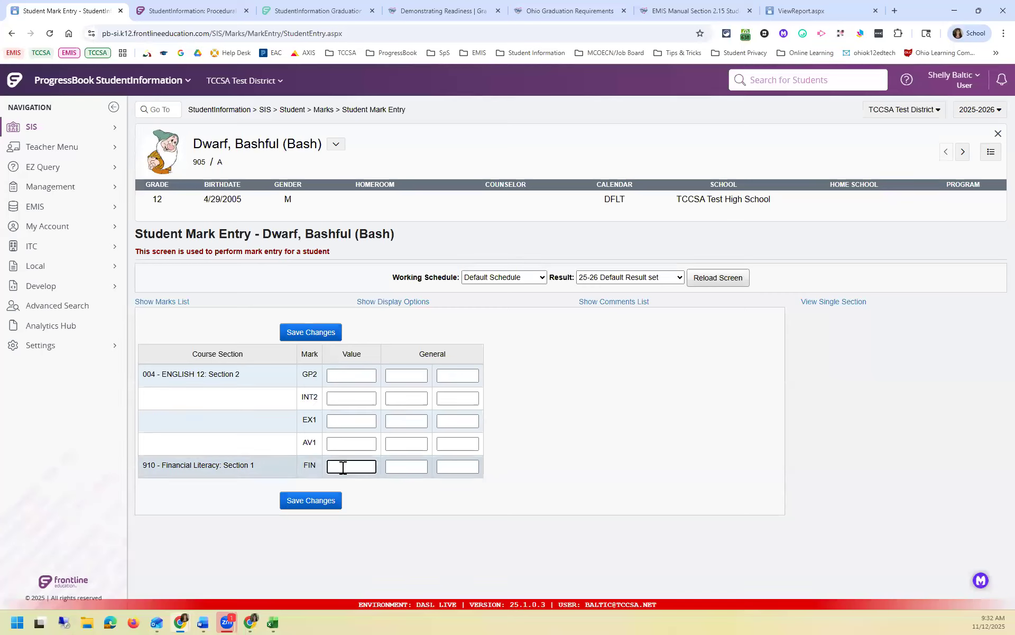
type("B+")
left_click(307, 502)
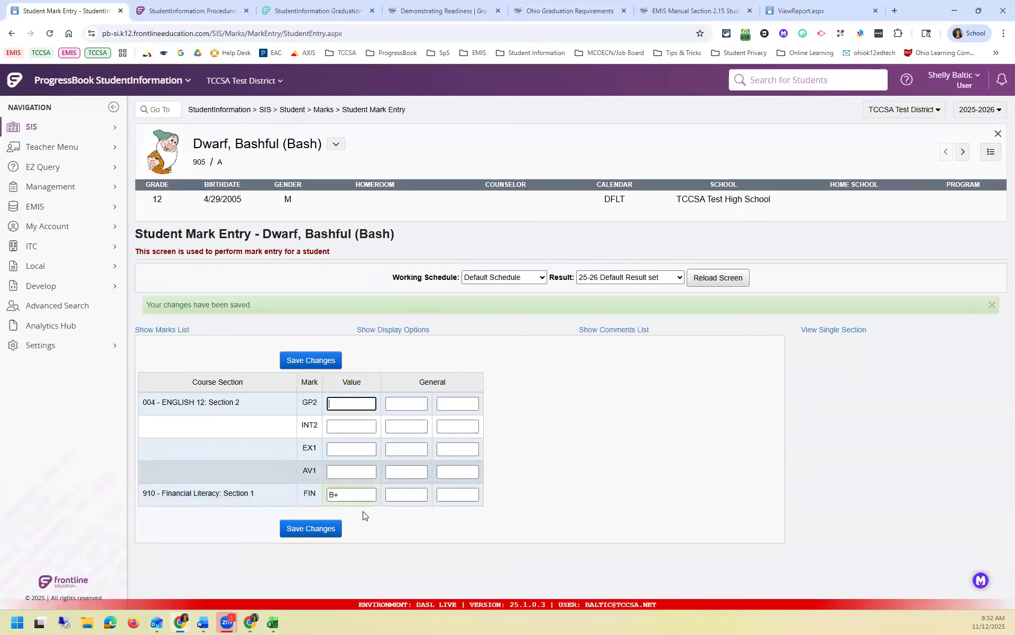
- Check the student's Graduation Summary for updated information and view the Financial Literacy credit details
left_click(286, 110)
left_click(167, 464)
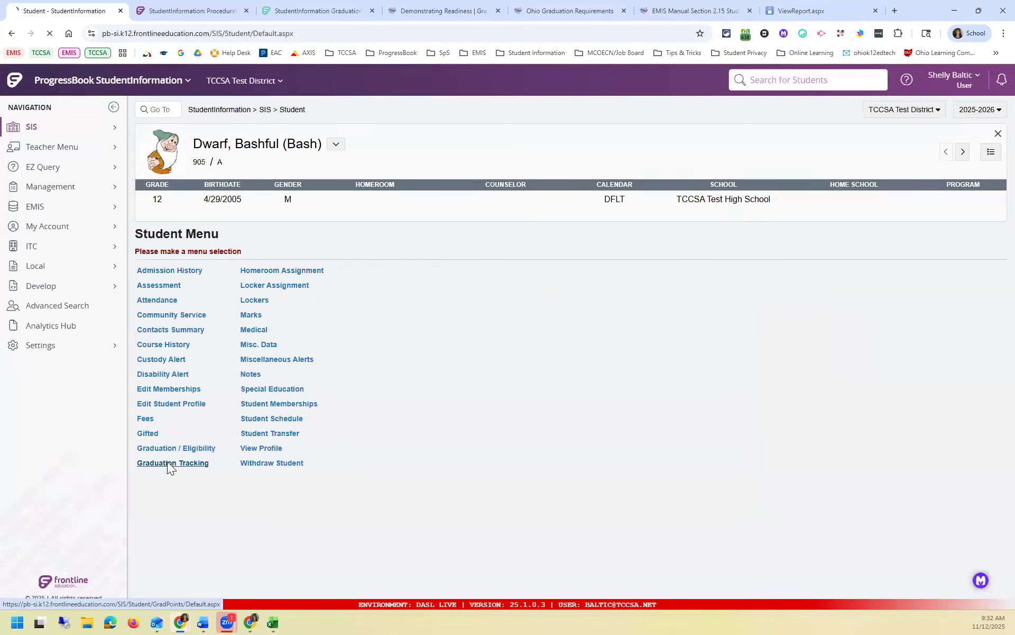
left_click(194, 272)
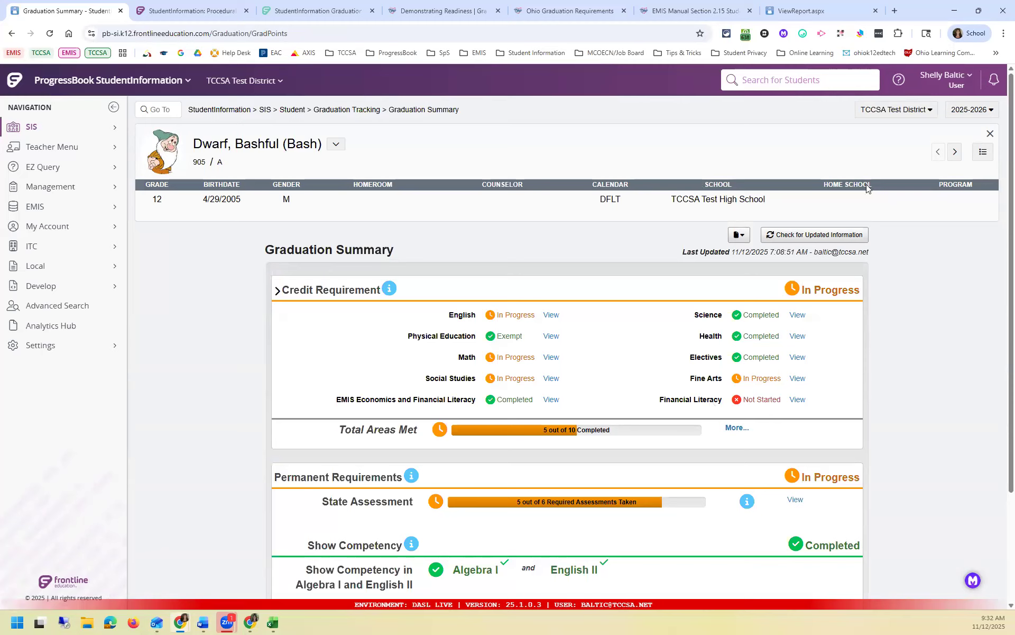
left_click(804, 237)
left_click(798, 402)
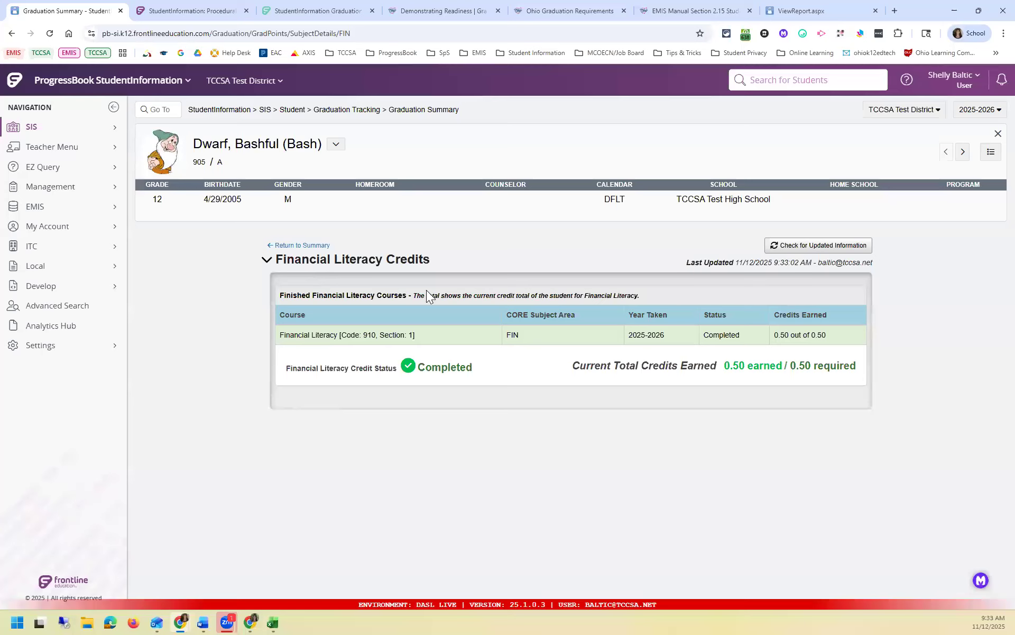
- Return to the Graduation Summary and expand Credit Requirement to compare earned and required credits by subject area
left_click(301, 246)
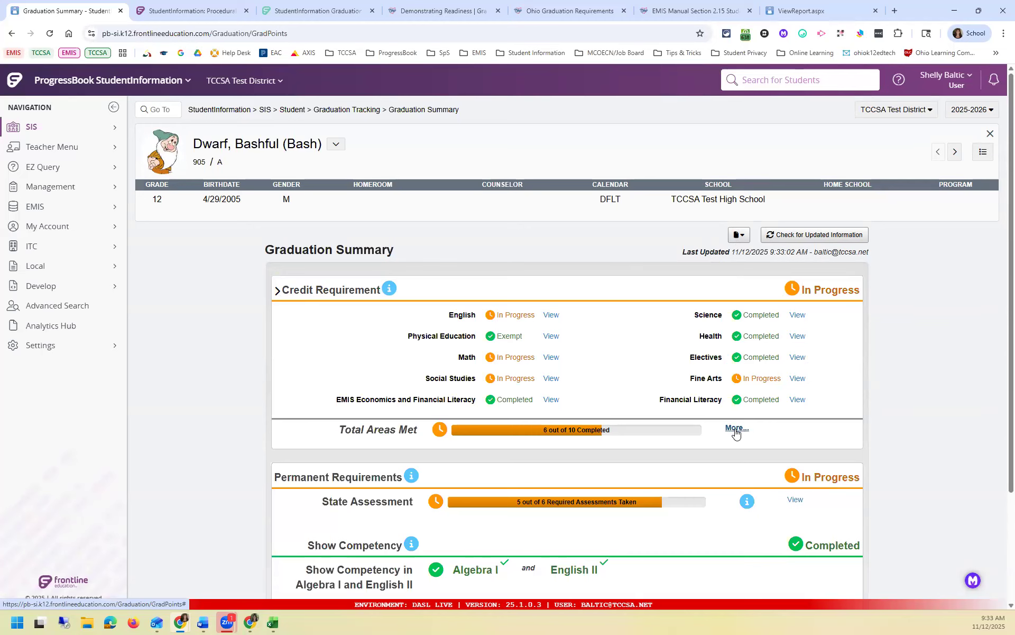
left_click(277, 291)
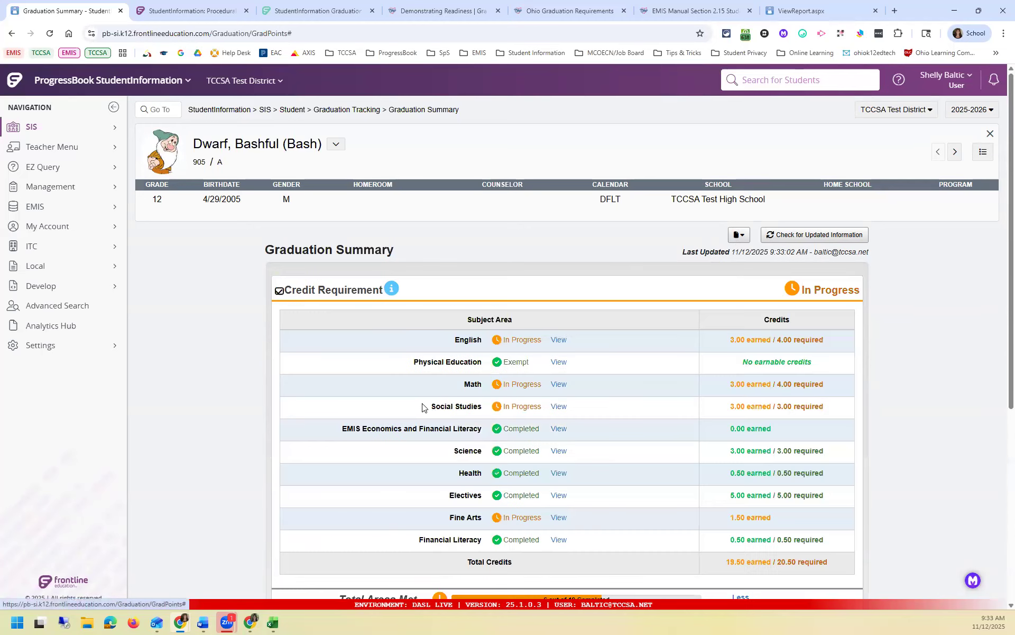
left_click(278, 290)
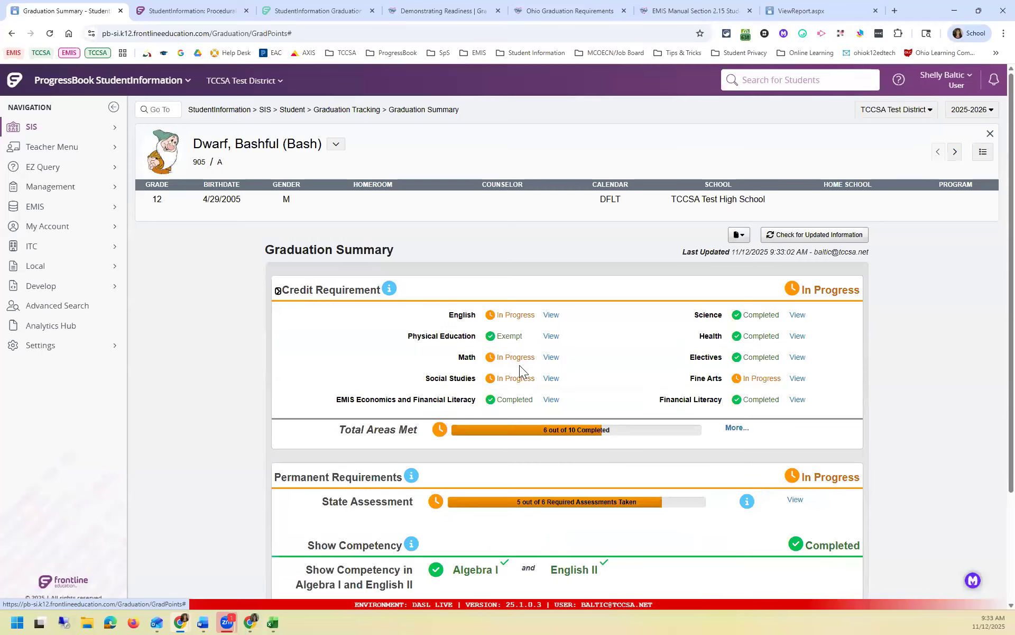
left_click(736, 428)
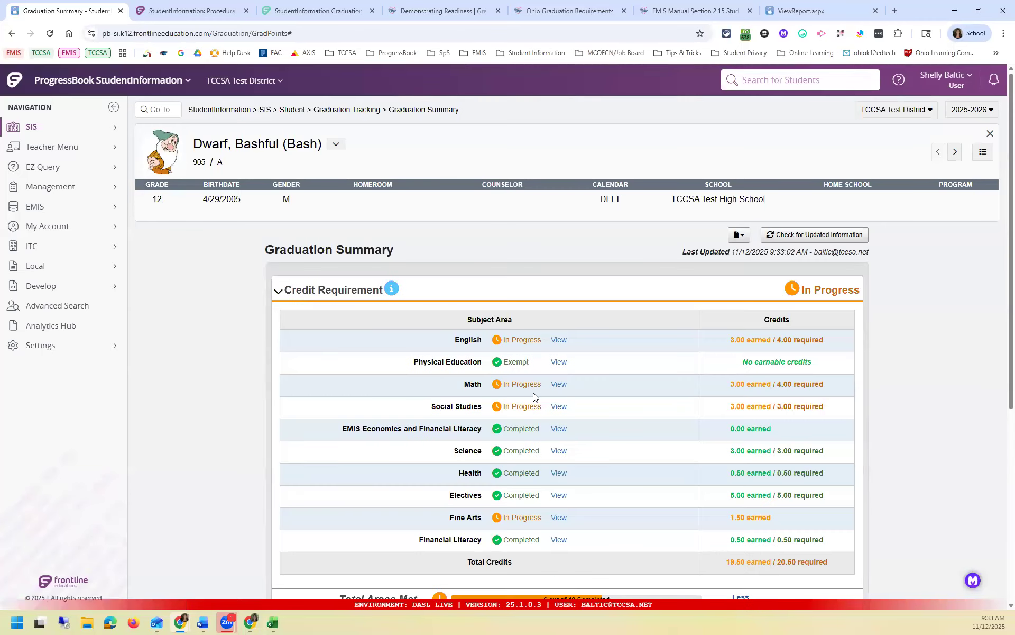
scroll(535, 394, "down", 1)
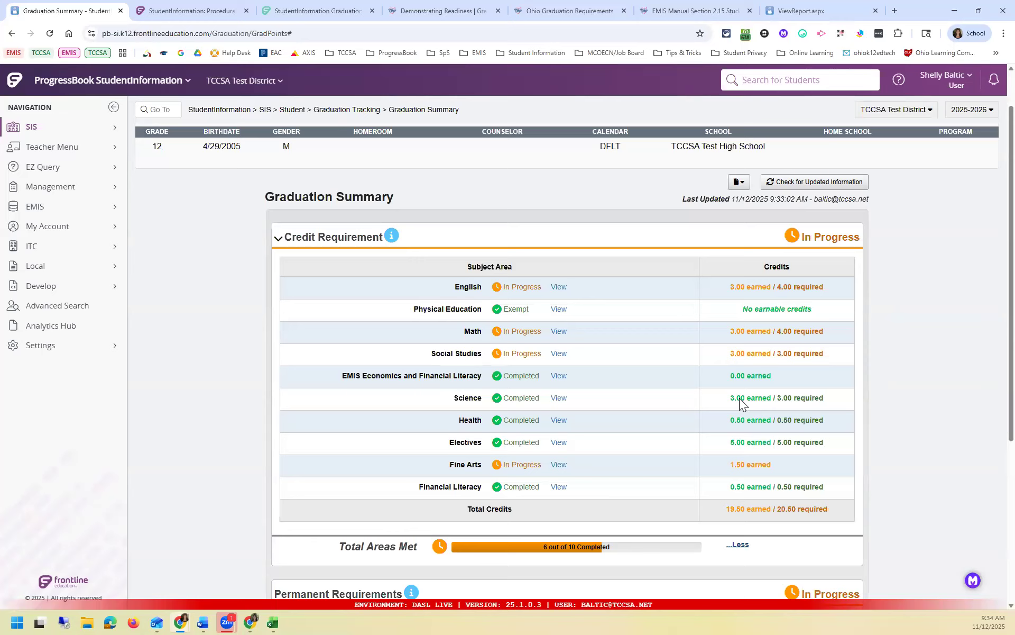
- Go to Core Overflow, switch the school to TCCSA Test High School, and open the Current overflow for editing
left_click(175, 107)
type("overflo")
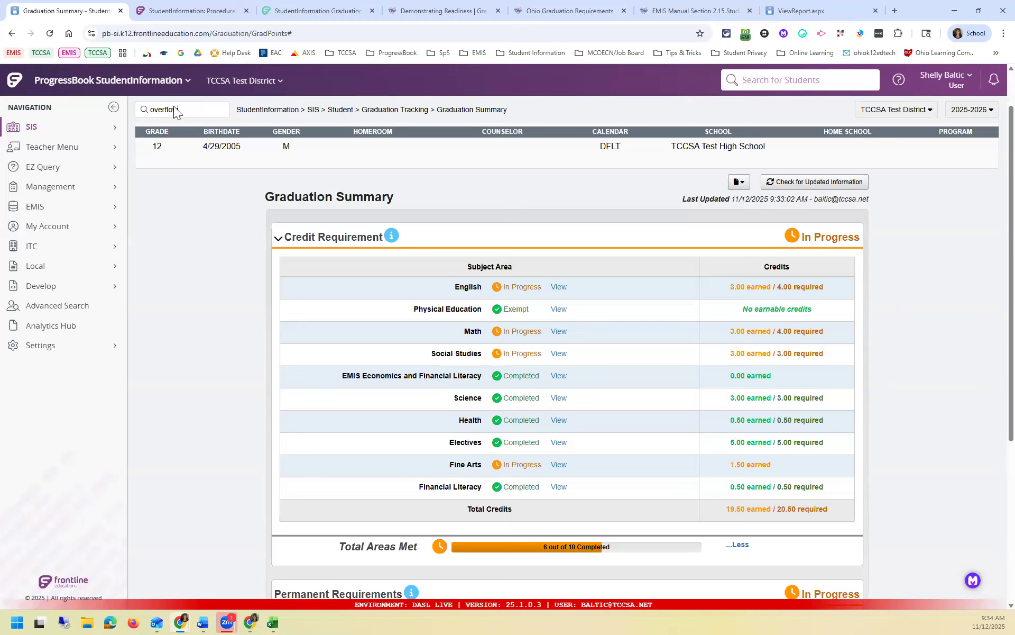
key("Return")
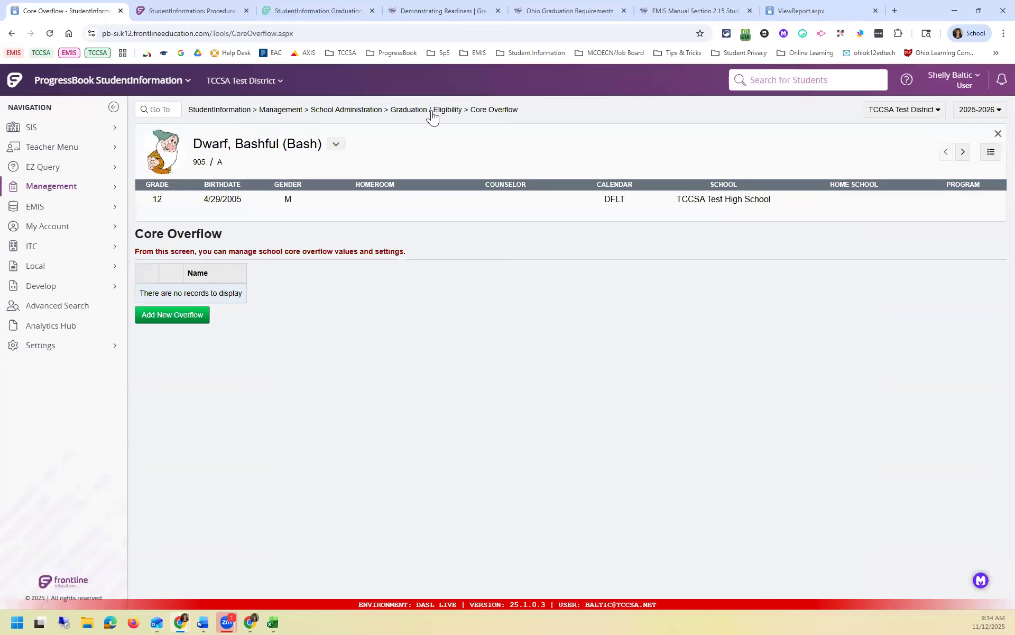
left_click(902, 112)
left_click(910, 157)
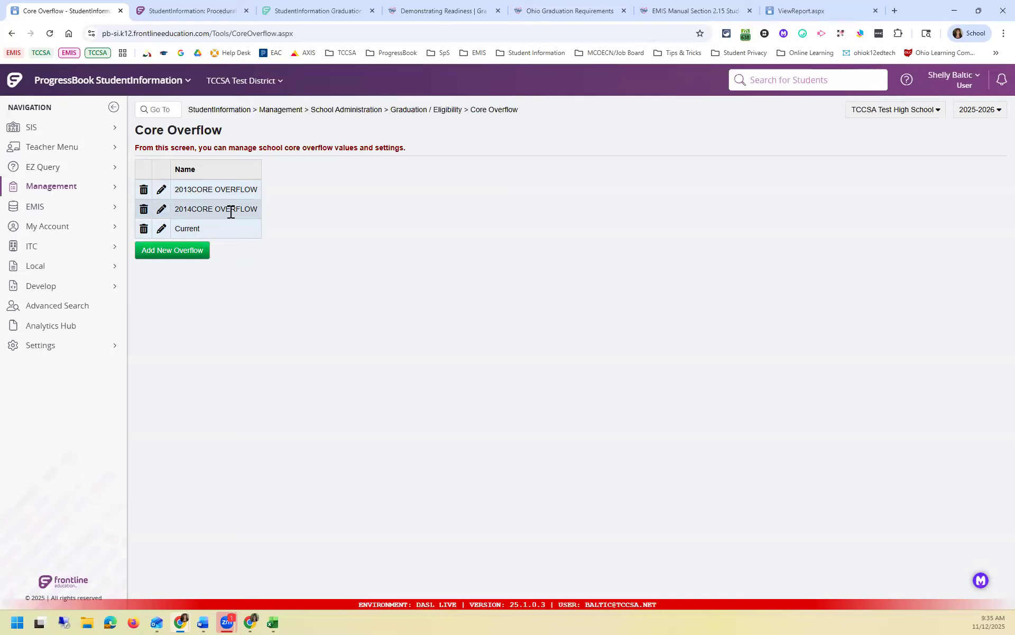
left_click(160, 229)
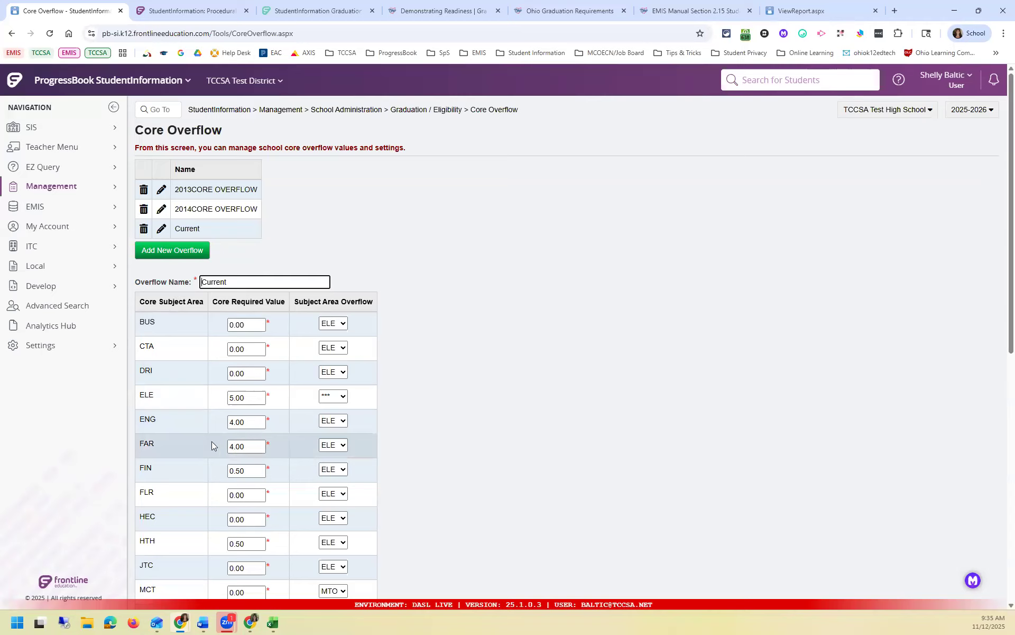
- Change the FAR core required value to 1.00 in the Current overflow
left_click_drag(230, 446, 235, 450)
type("1")
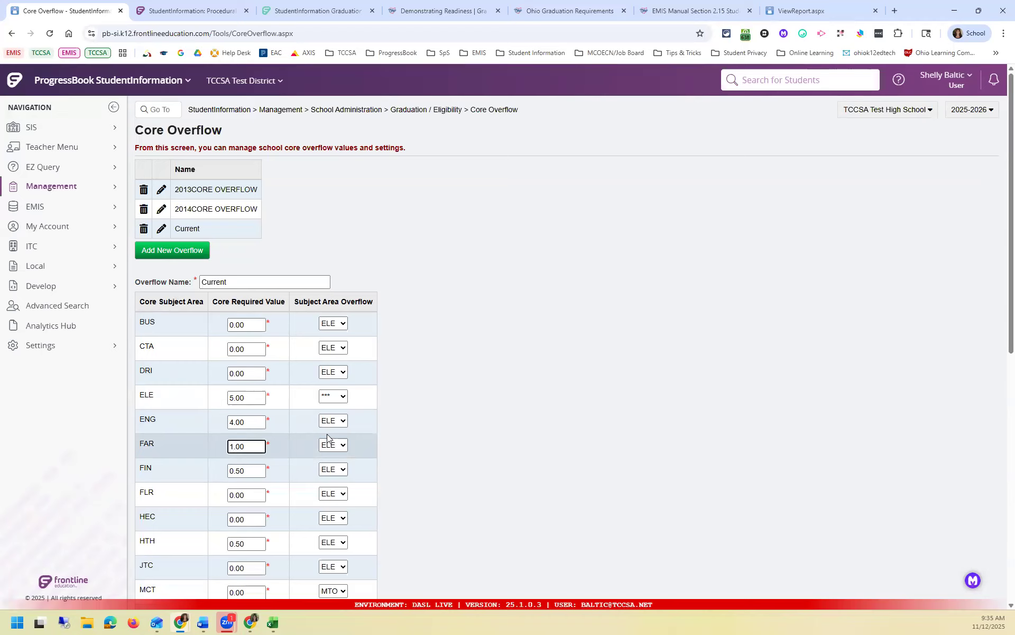
- Examine the Current overflow's core required values and subject area overflow assignments, including the math, science and social studies areas
scroll(281, 403, "down", 2)
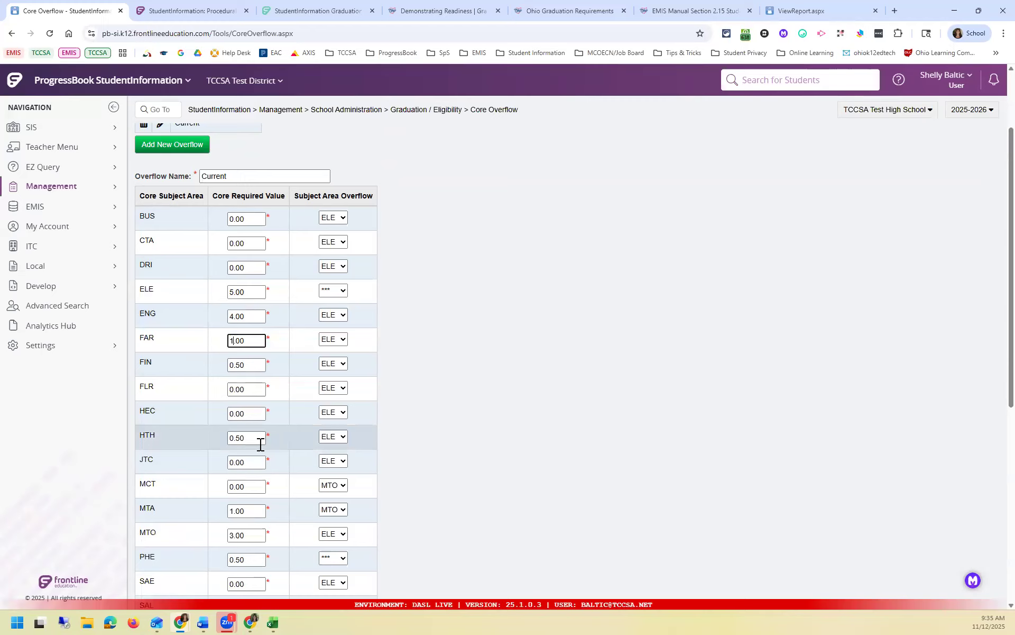
scroll(260, 444, "down", 1)
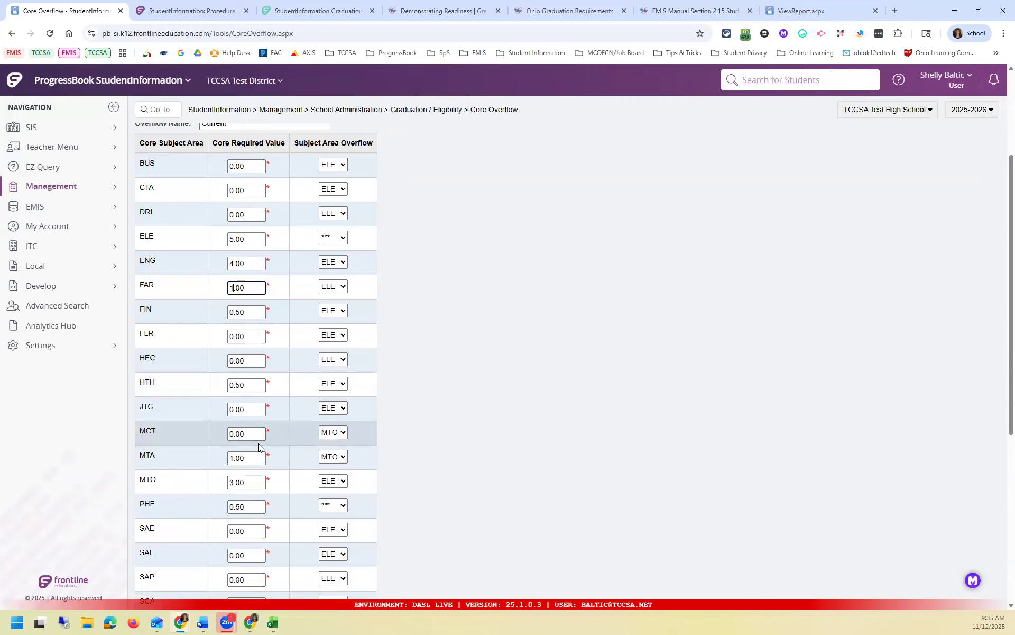
scroll(296, 439, "down", 1)
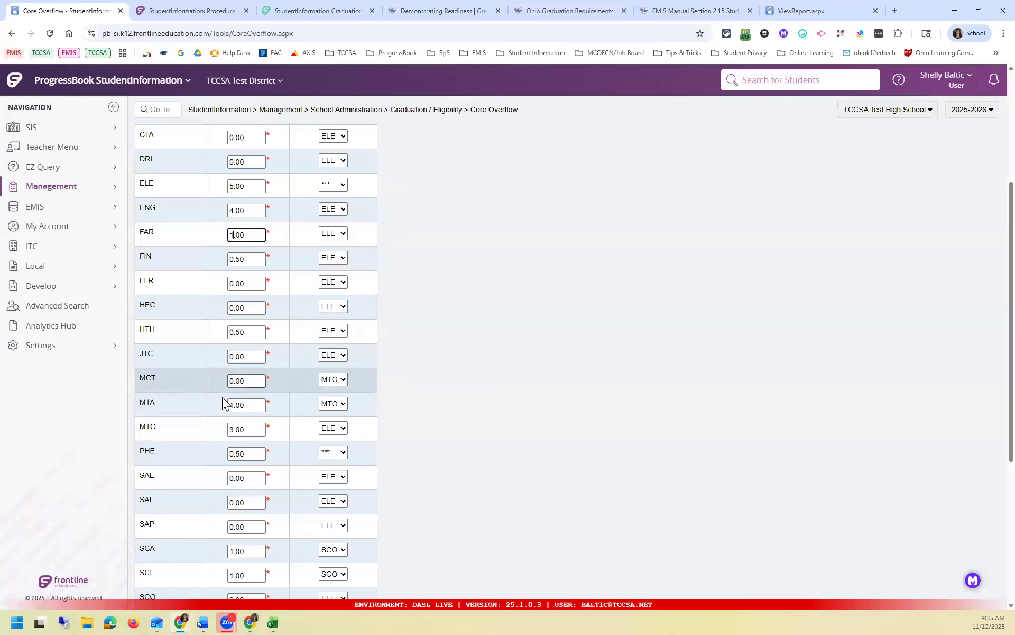
double_click(150, 401)
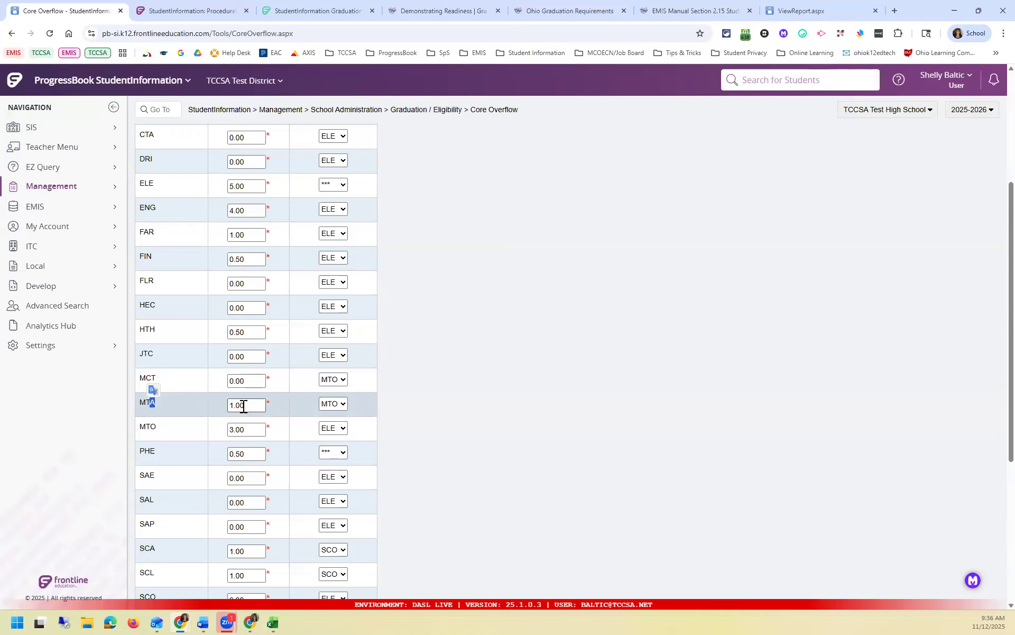
scroll(254, 317, "up", 2)
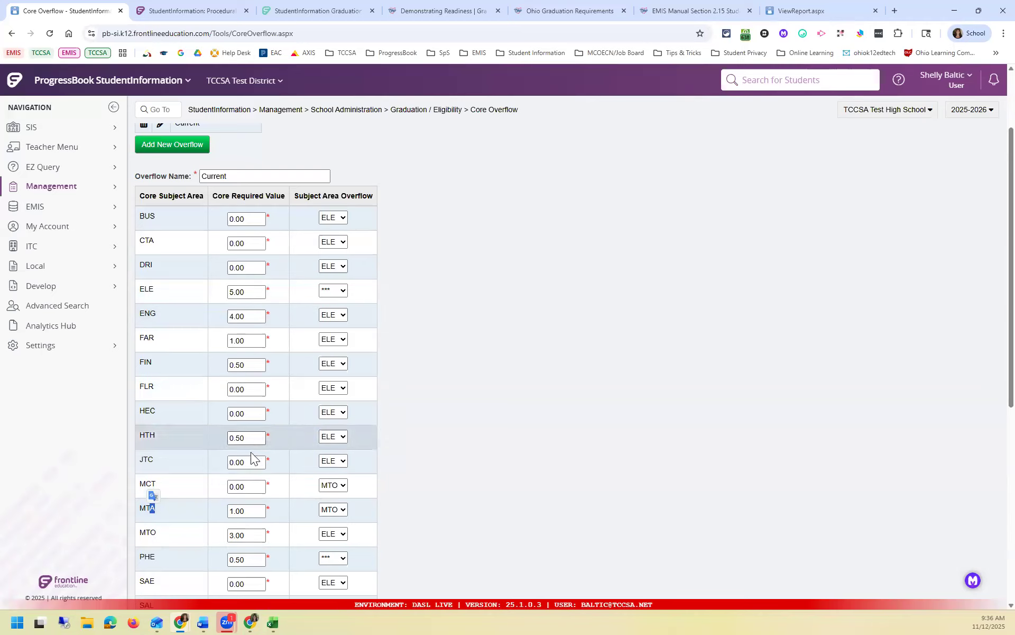
scroll(290, 475, "down", 1)
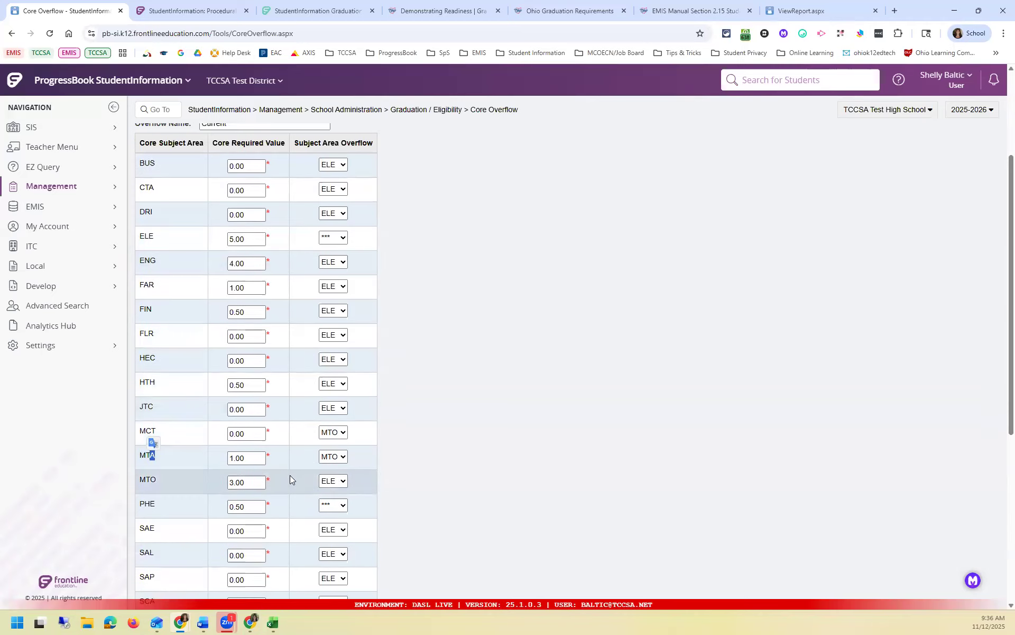
scroll(290, 475, "down", 1)
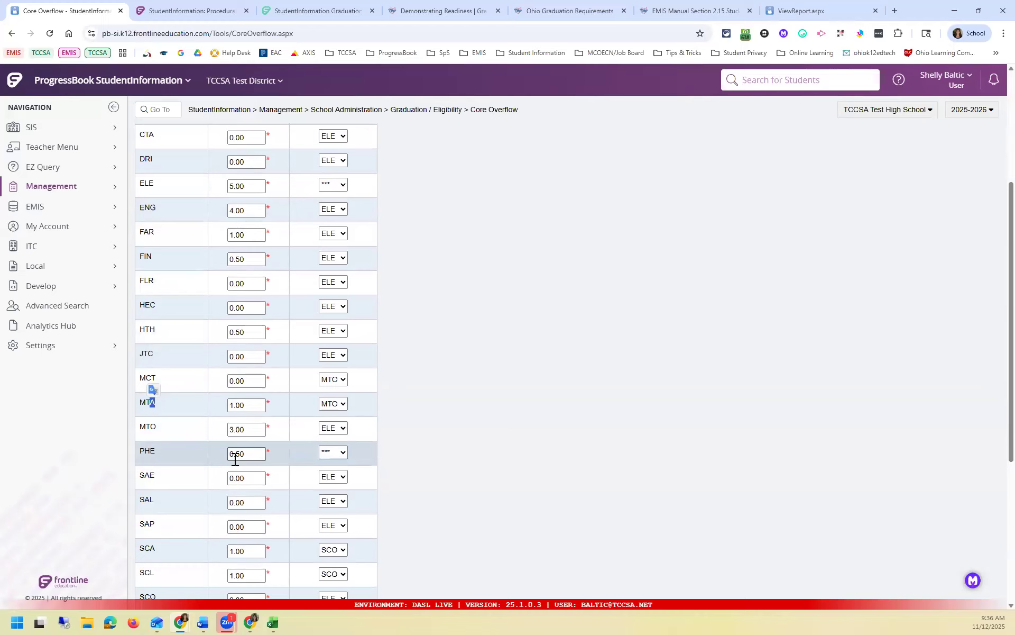
scroll(235, 459, "down", 2)
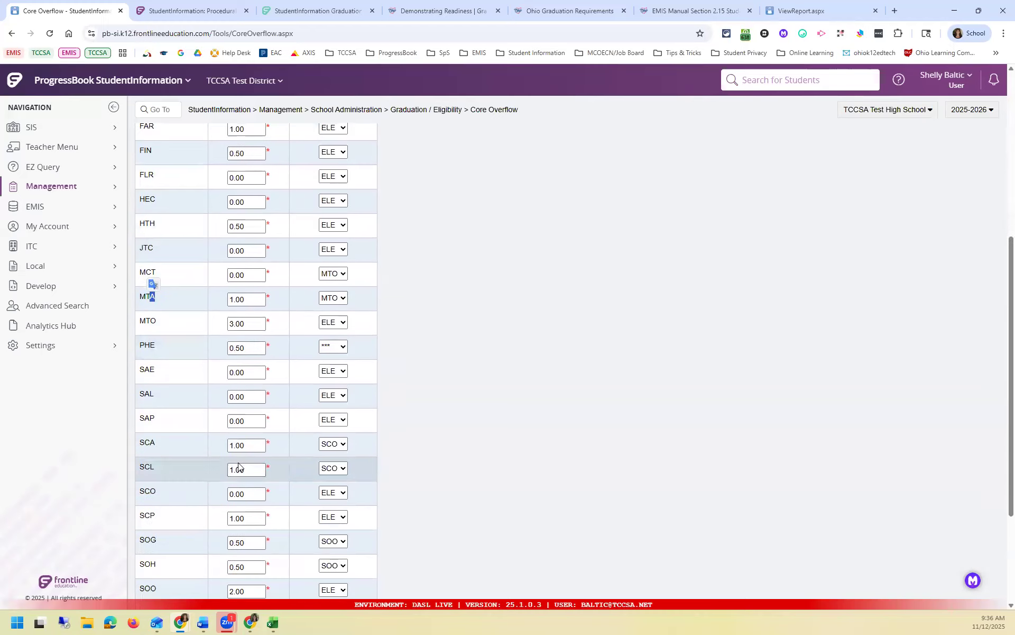
scroll(241, 463, "up", 4)
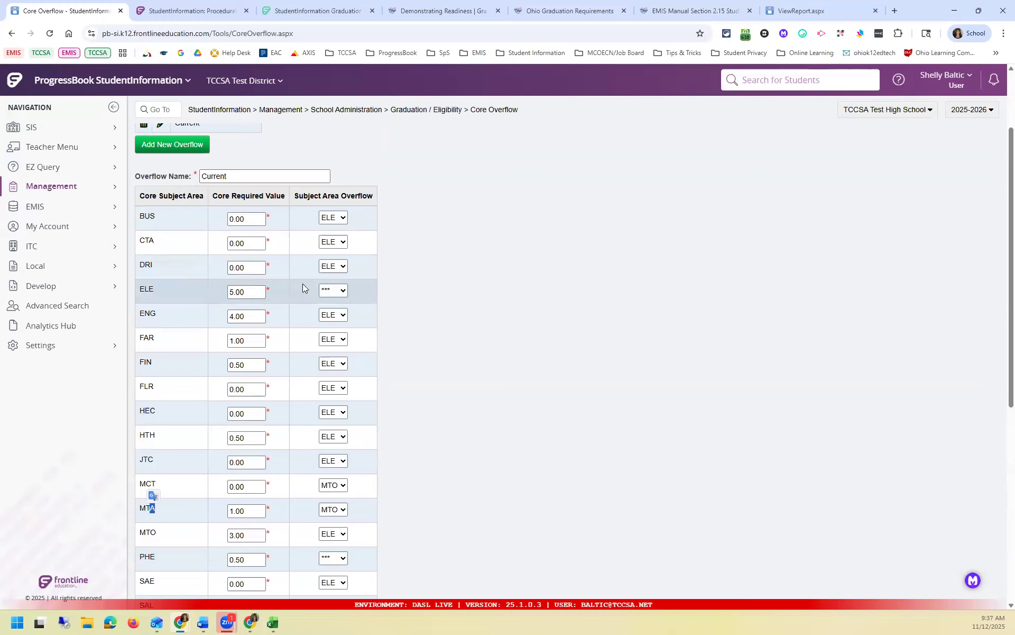
scroll(302, 288, "up", 1)
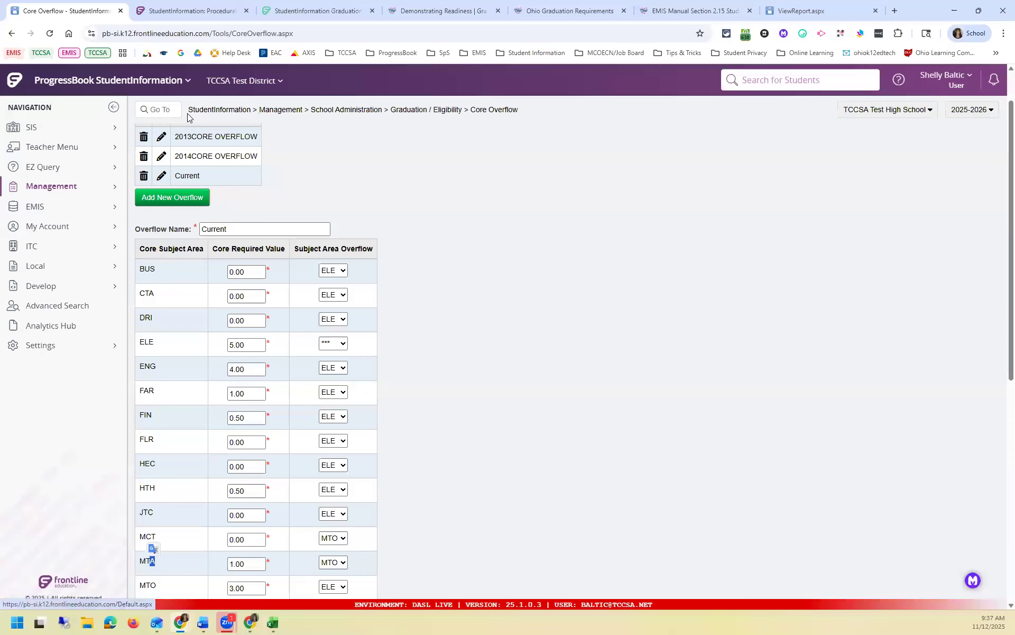
- Return to the home page, find the student by last name, and open the student's Graduation Summary
left_click(230, 110)
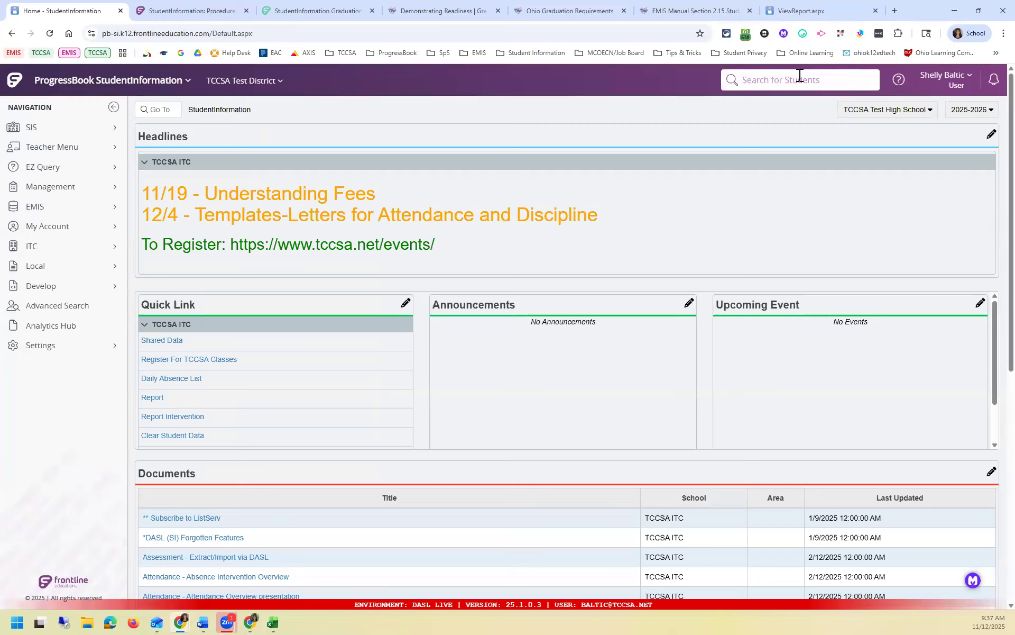
left_click(800, 75)
type("dwarf")
key("Return")
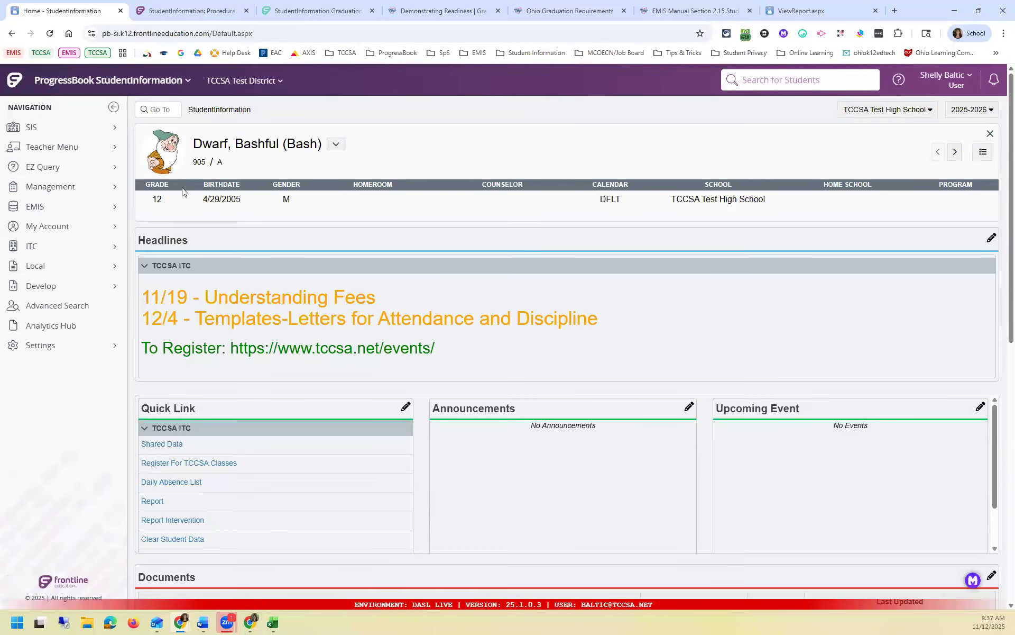
left_click(119, 130)
left_click(232, 299)
left_click(343, 324)
left_click(199, 271)
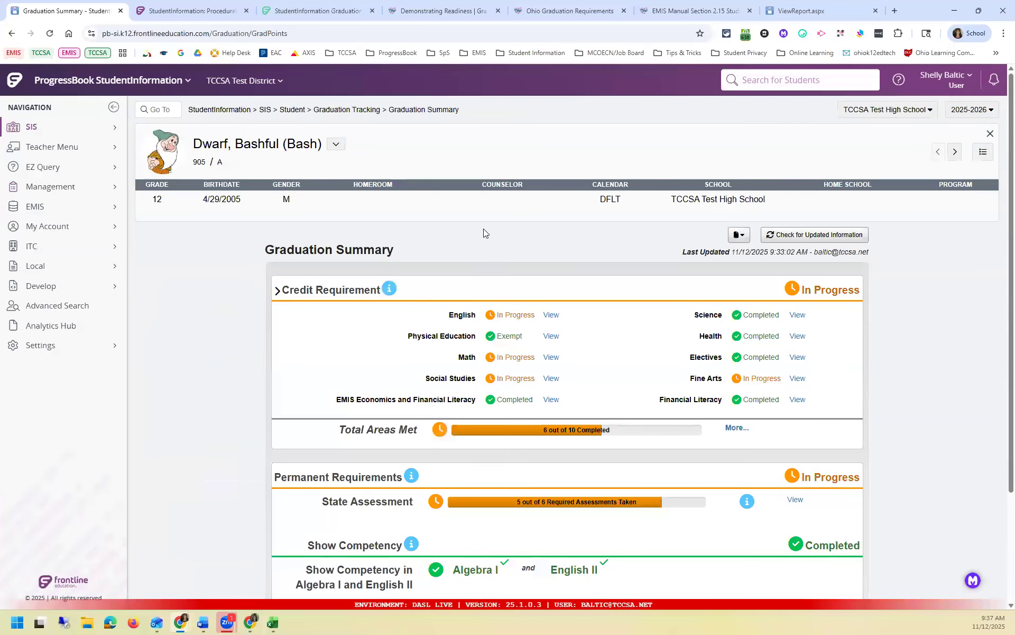
- Expand the credit requirement breakdown by subject area and view the student's Fine Arts credit details
left_click(731, 429)
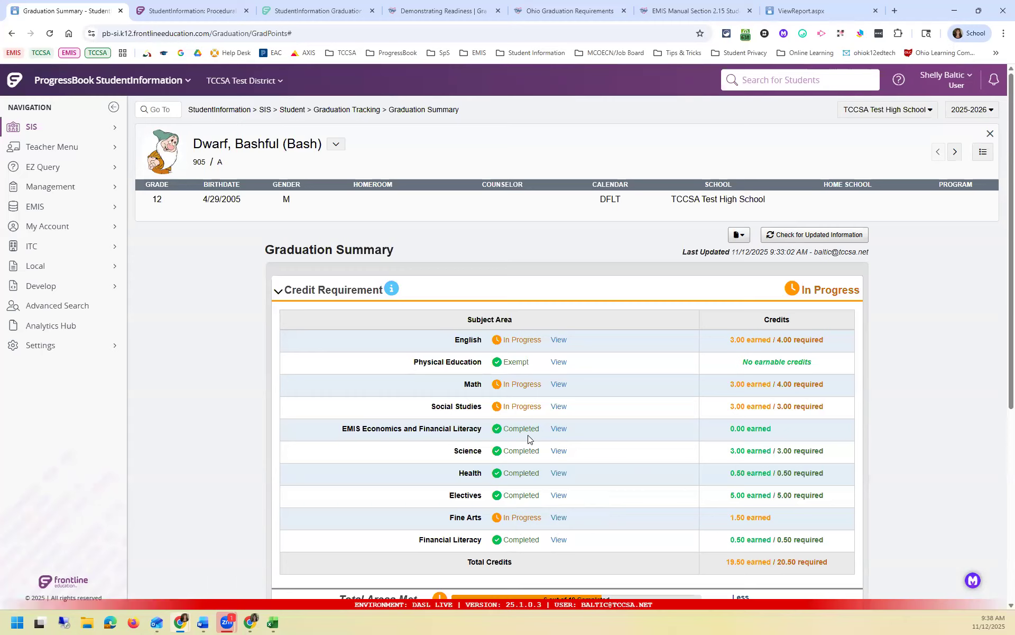
left_click(560, 519)
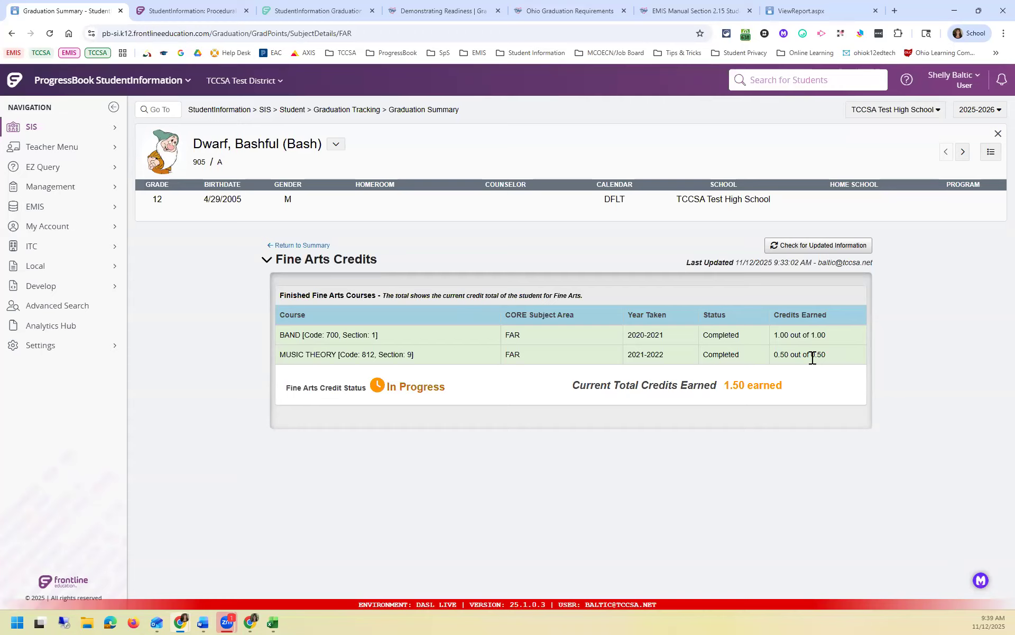
left_click(305, 245)
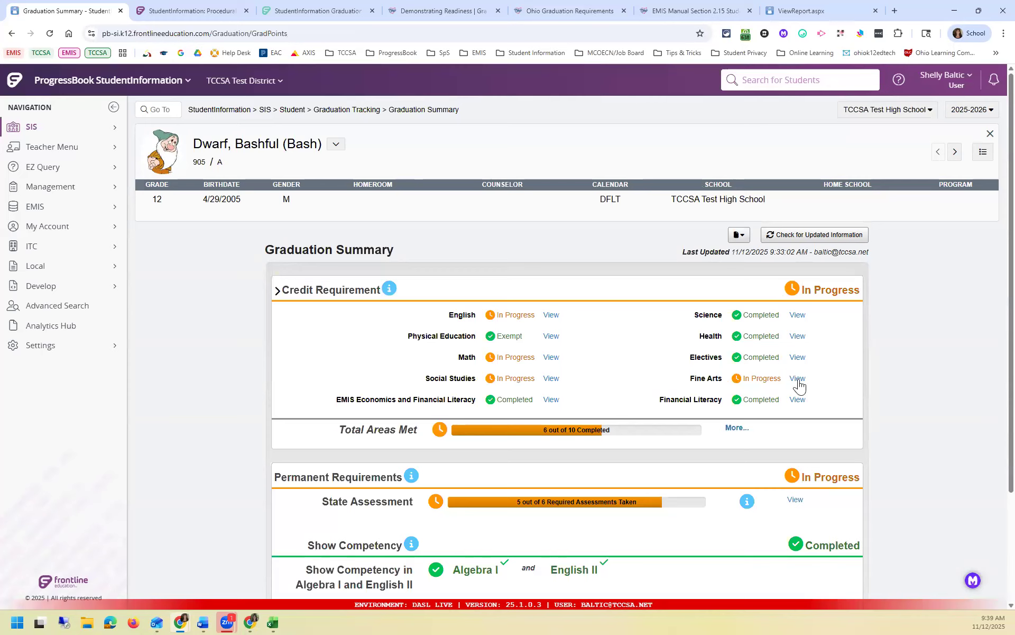
left_click(799, 379)
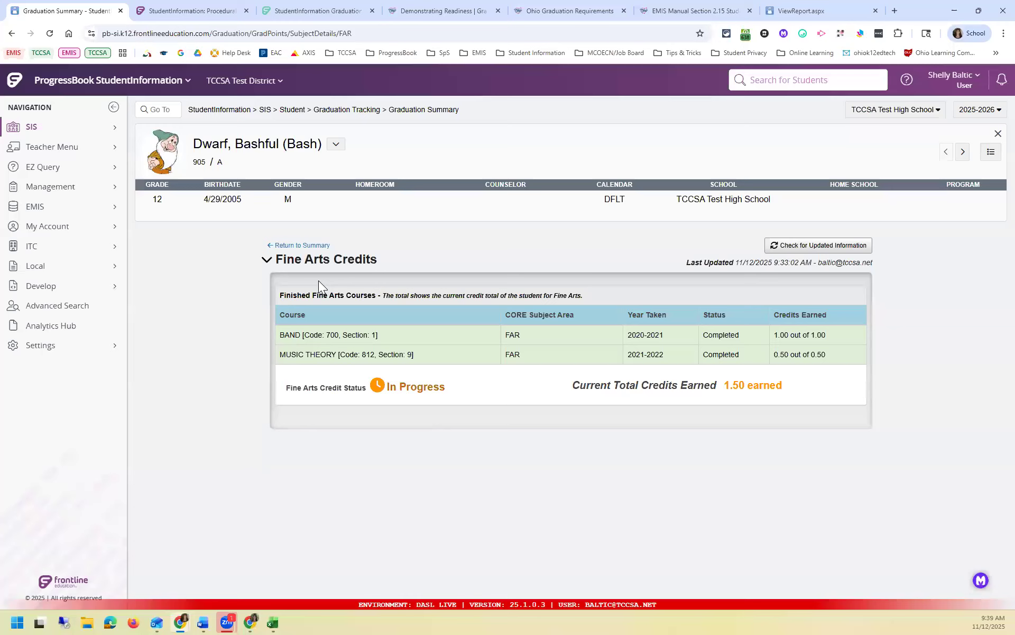
- In the student's exemptions and requirements, set CORE Fine Arts Requirement Met to "Y - District determined student met requirement or is exempt" and save
left_click(359, 113)
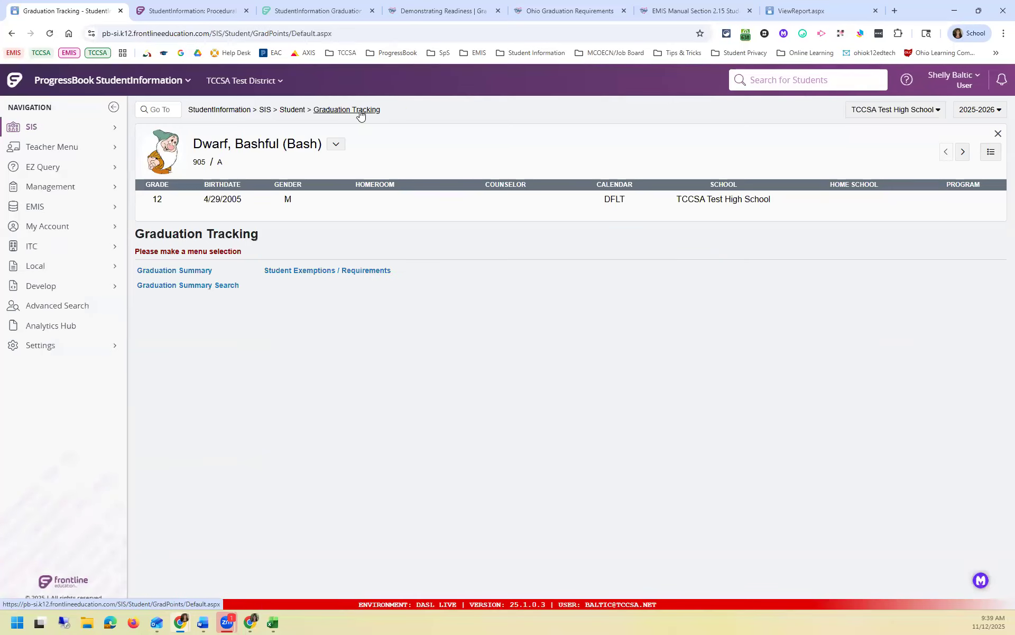
left_click(312, 272)
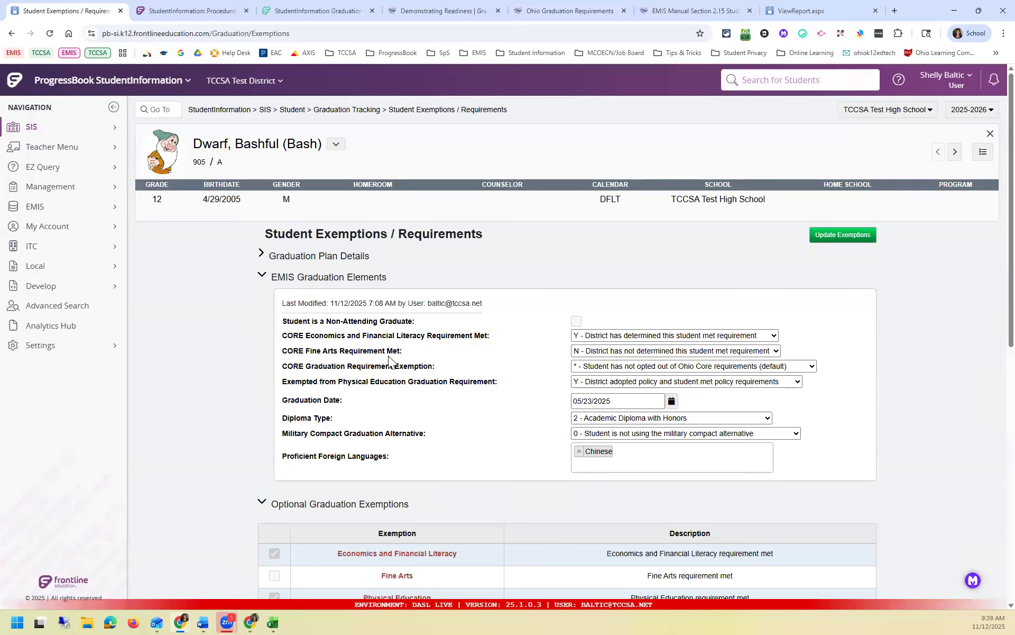
left_click(615, 350)
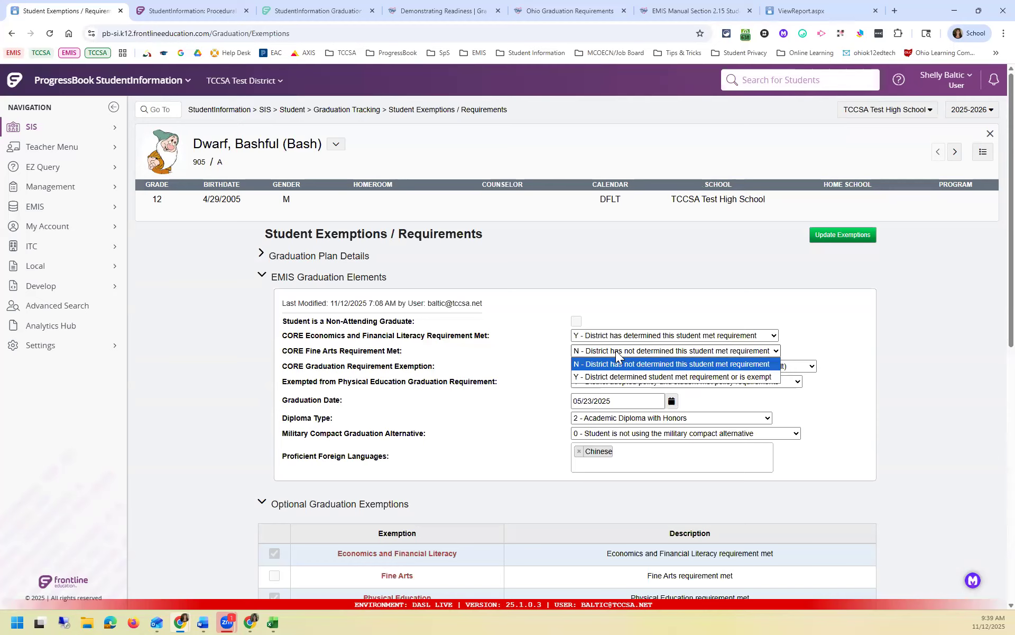
left_click(622, 377)
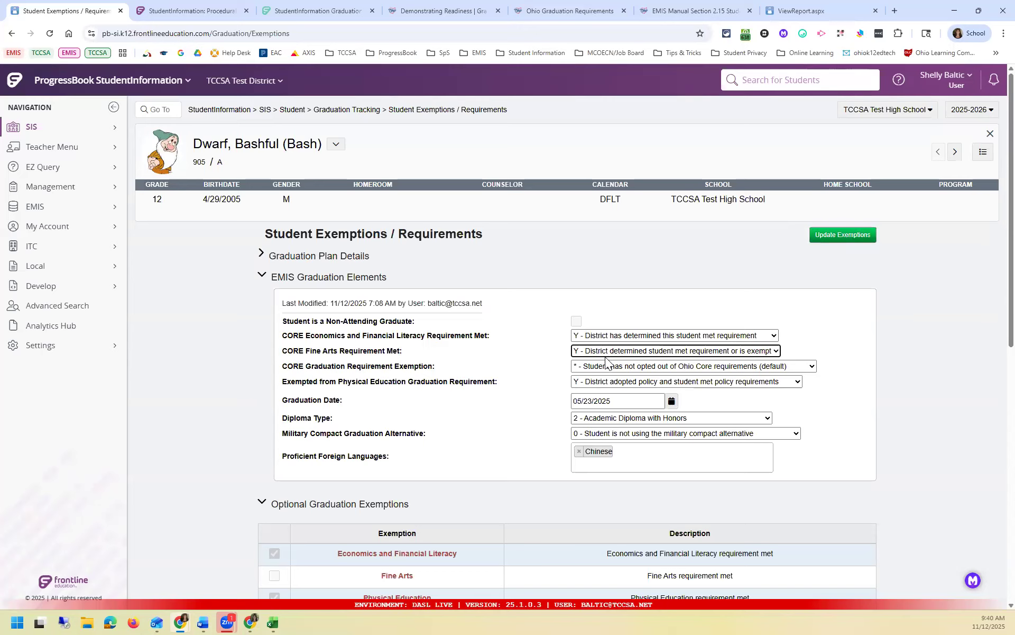
left_click(826, 238)
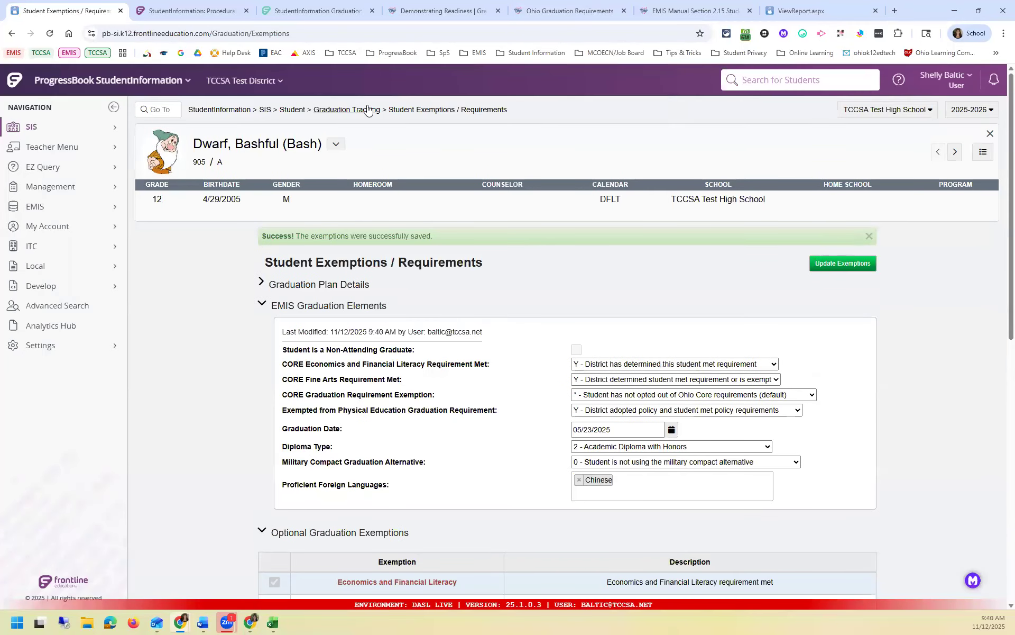
- Return to the student's Graduation Summary and recalculate it with the updated information
left_click(349, 110)
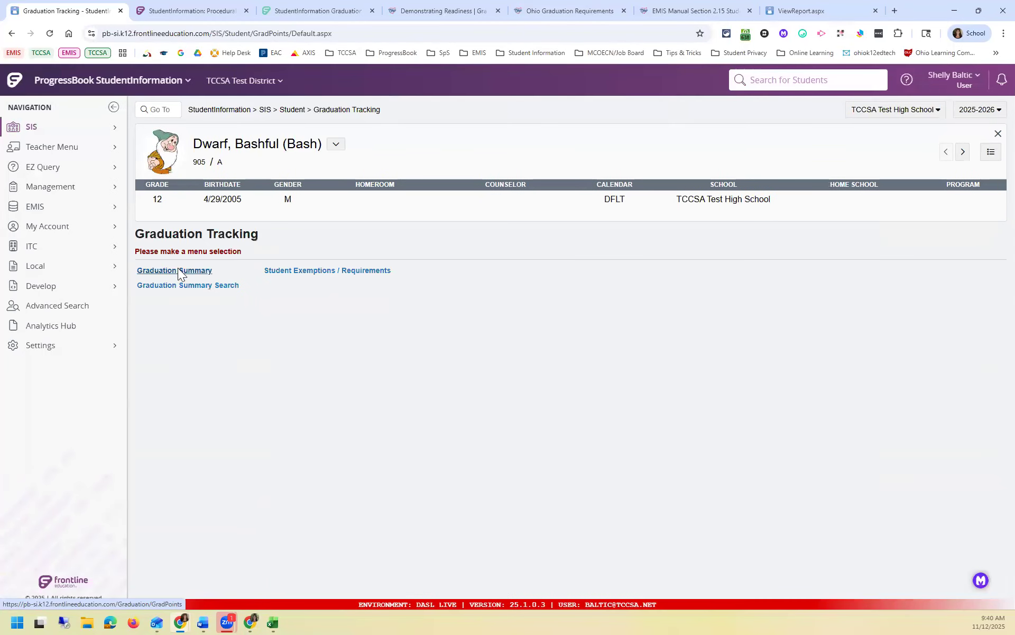
left_click(179, 271)
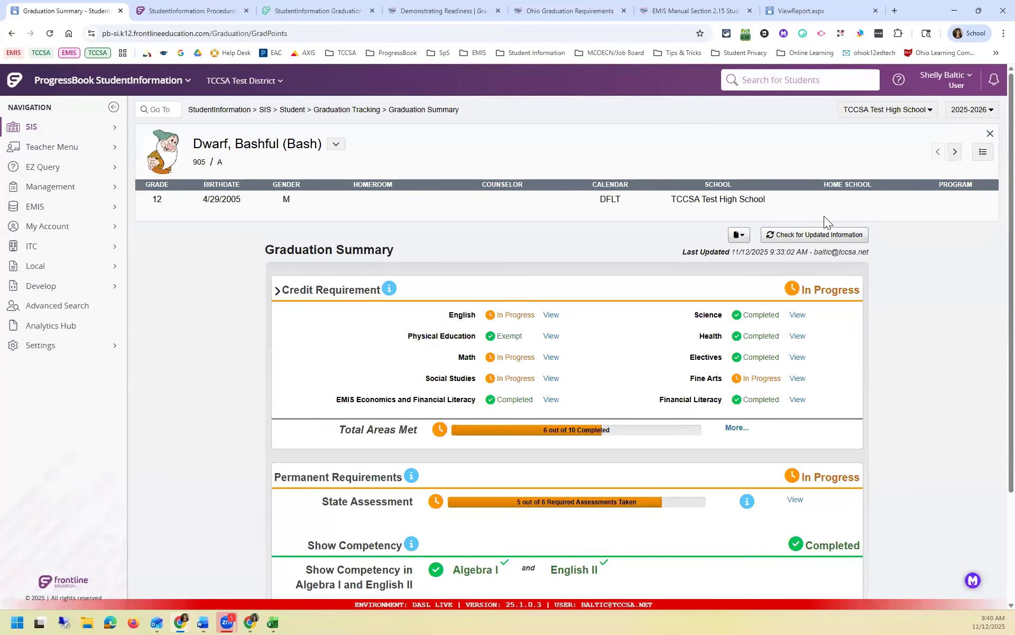
left_click(802, 239)
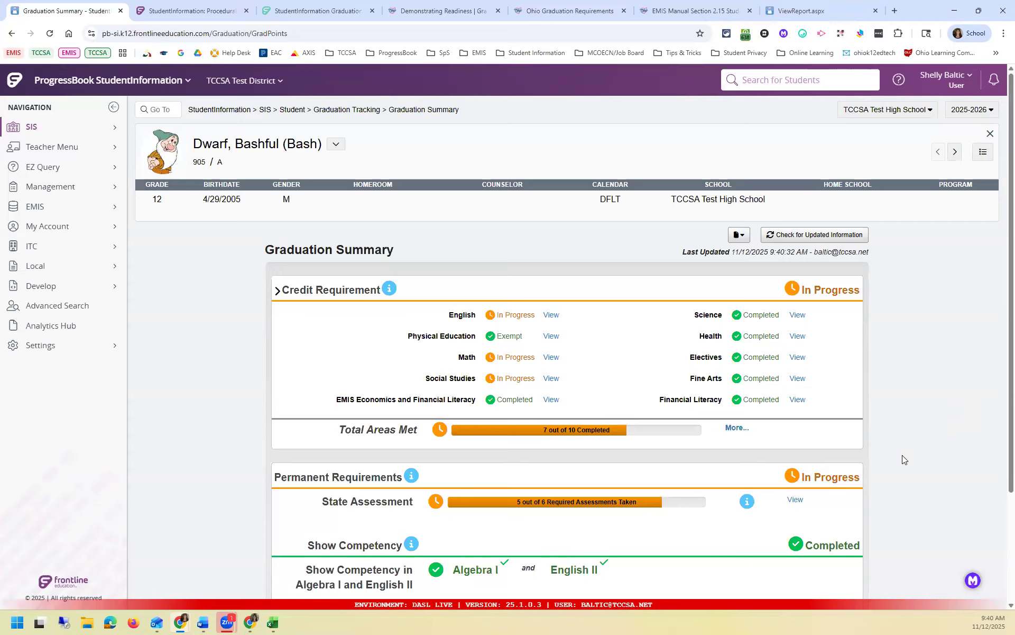
scroll(577, 502, "down", 3)
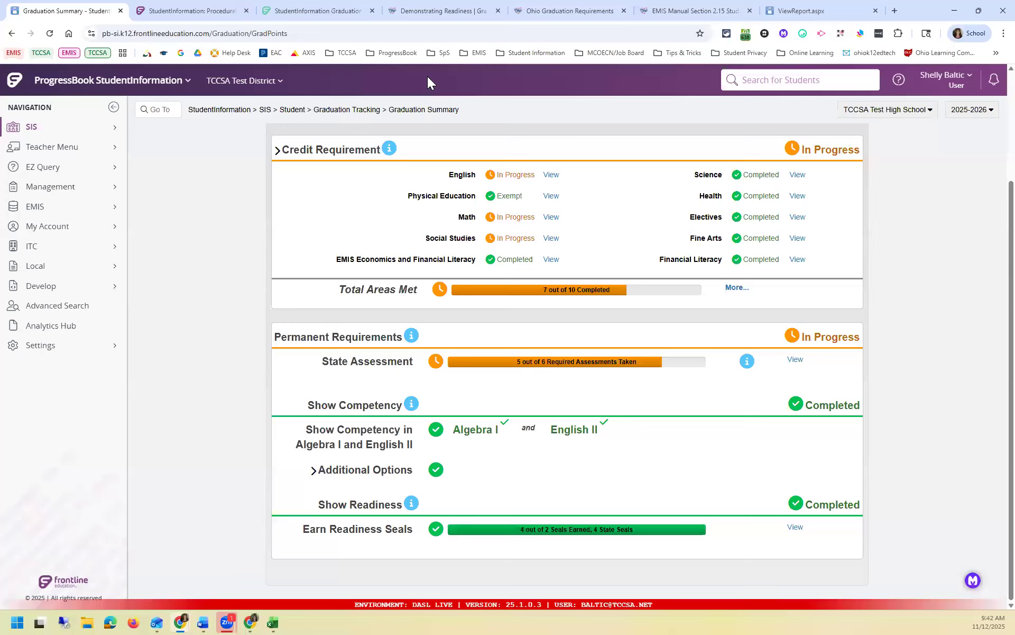
- Switch to EMIS Manual Section 2.15 and examine the CORE area codes, highlighting science and math codes such as SAE, MTA and MTO
left_click(694, 13)
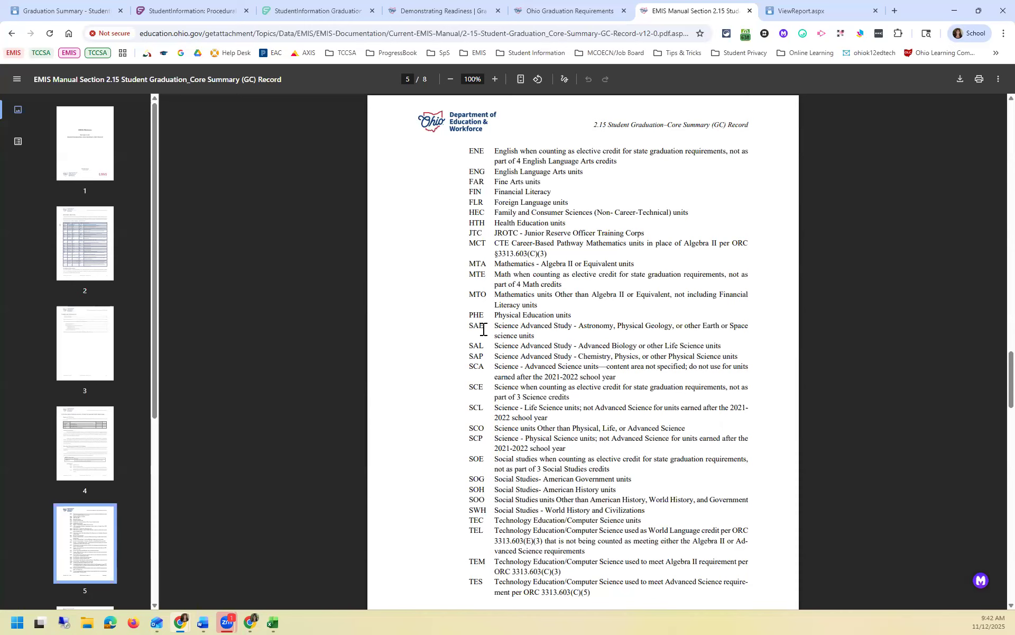
left_click_drag(469, 325, 481, 329)
scroll(471, 362, "down", 1)
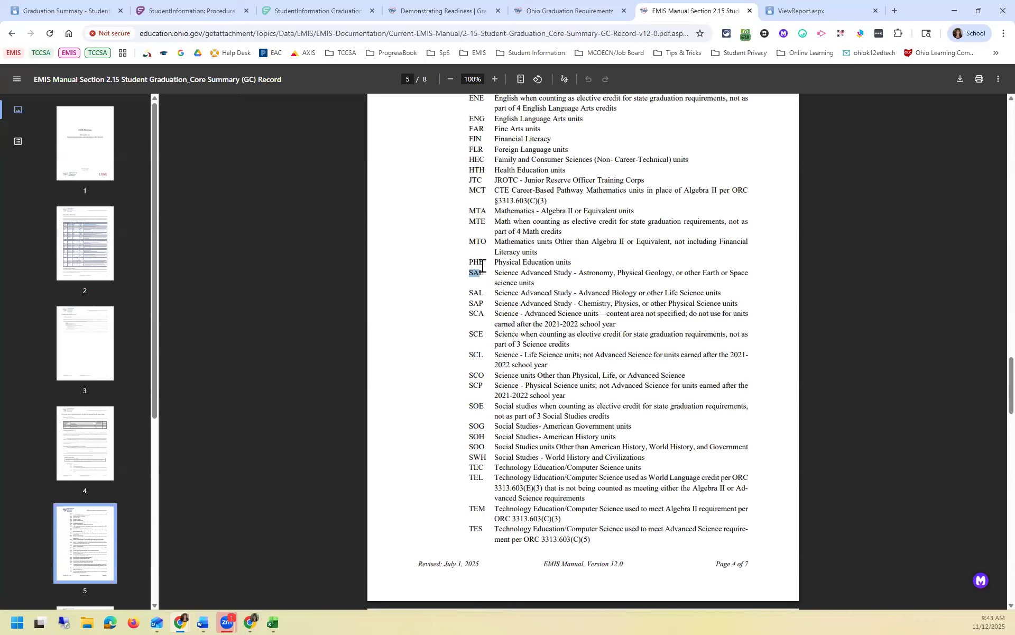
left_click_drag(469, 221, 489, 214)
scroll(474, 118, "up", 1)
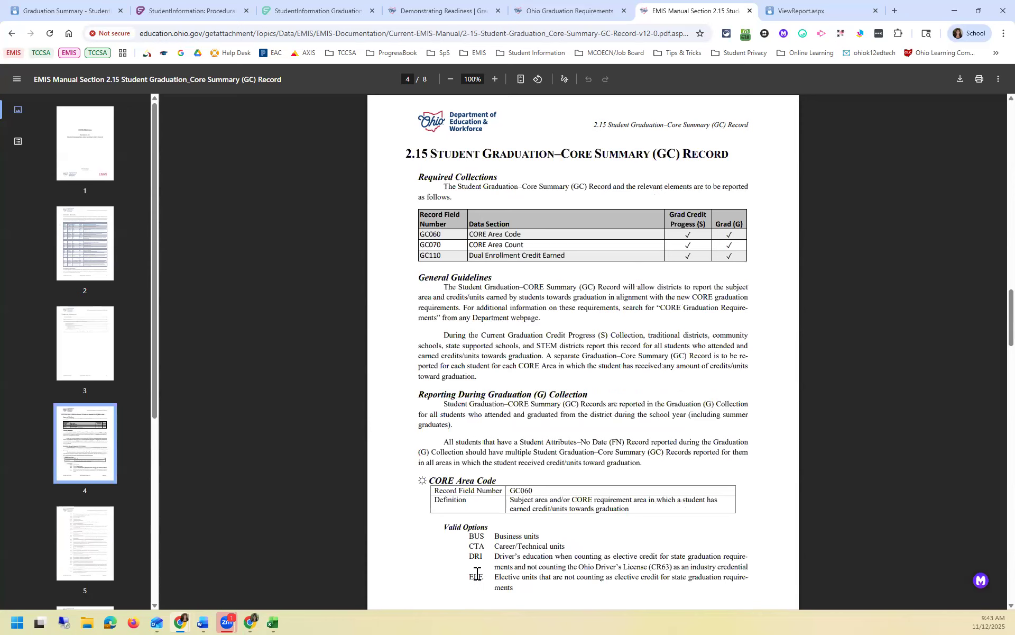
left_click(99, 565)
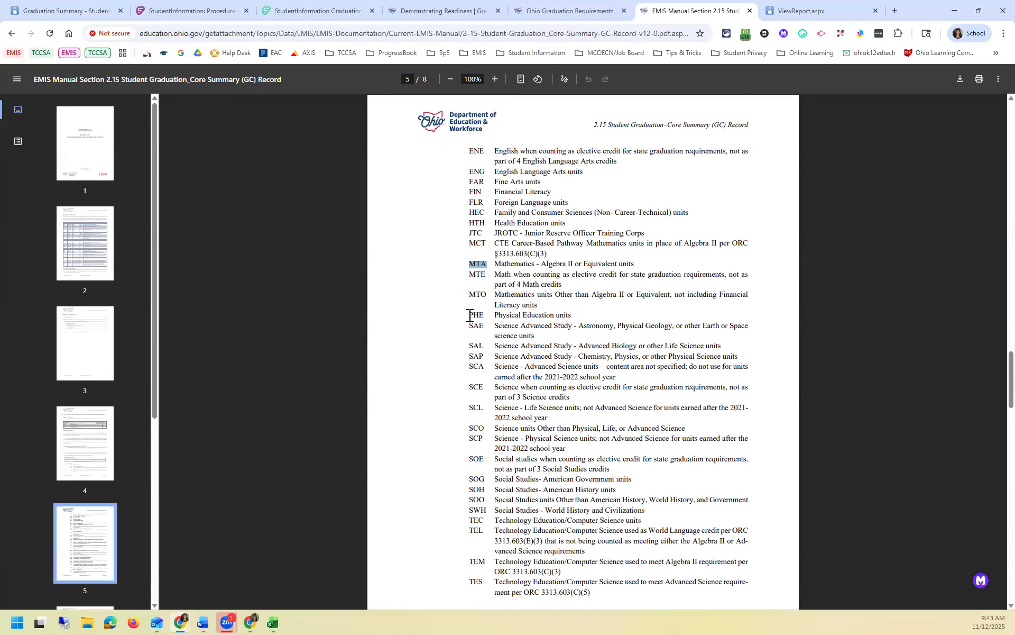
double_click(482, 297)
- Go back to the student's Graduation Summary and view the Electives credit details
key("ctrl+1")
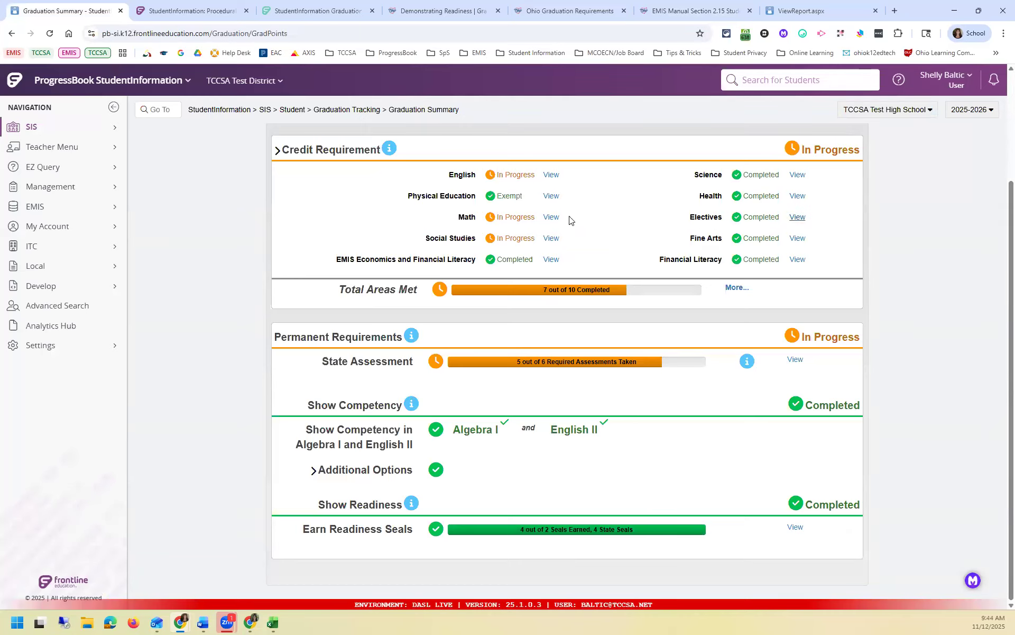
scroll(476, 233, "up", 3)
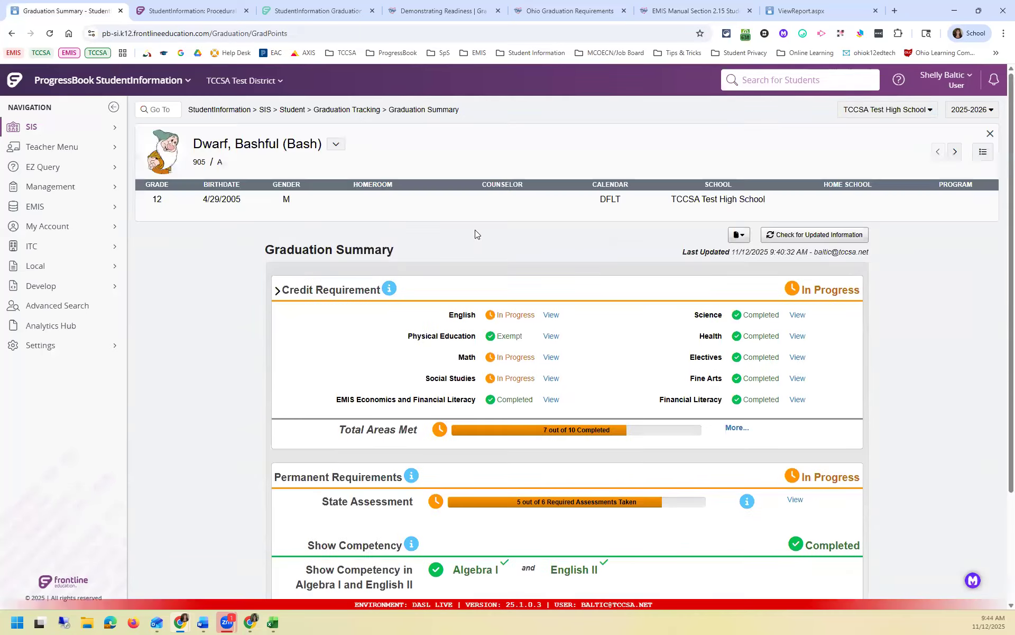
left_click(798, 358)
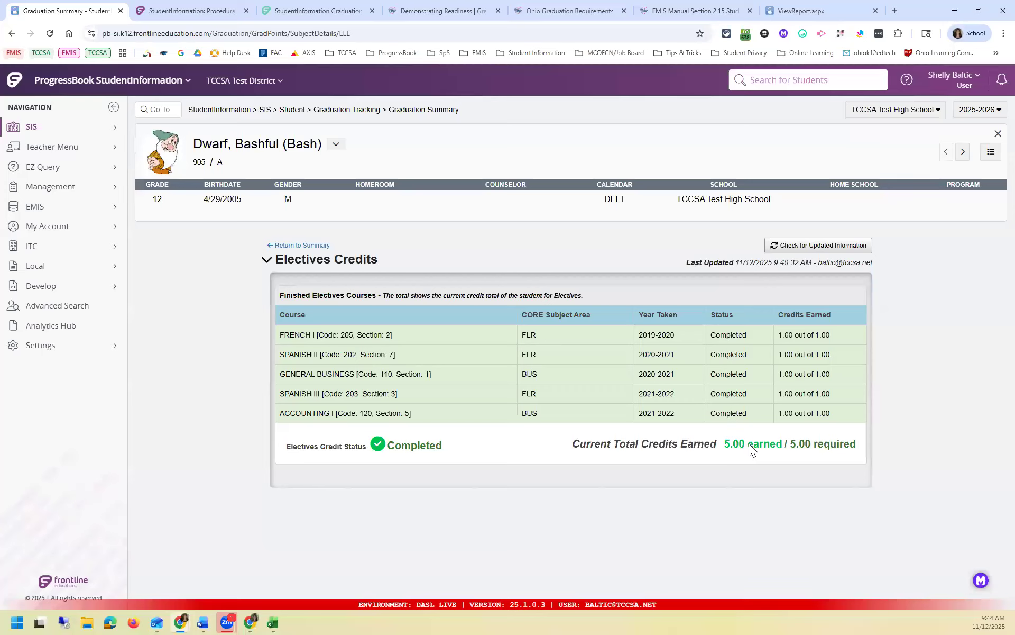
left_click(288, 245)
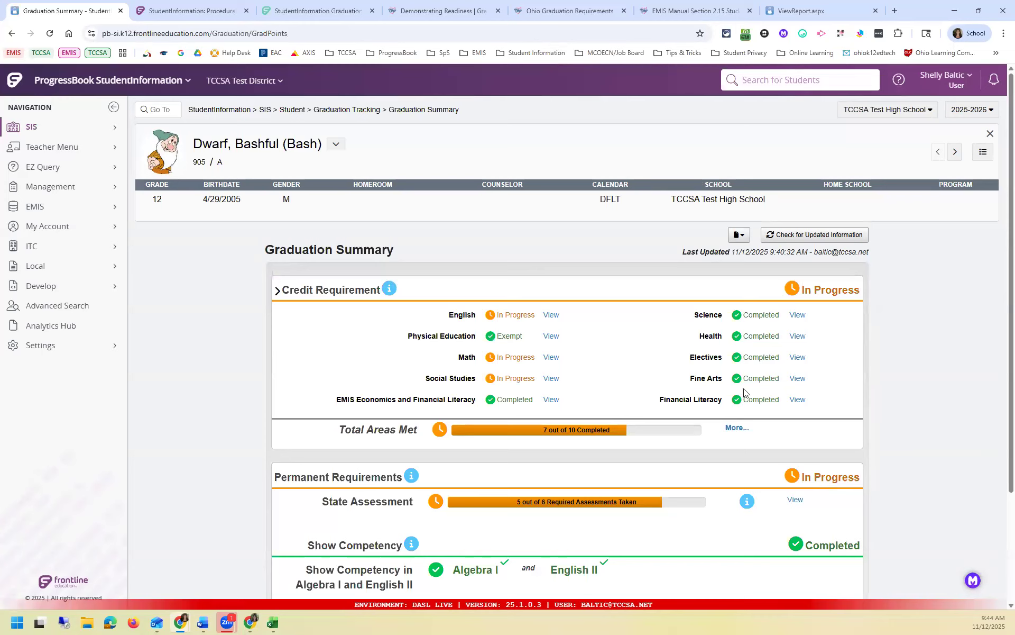
- Open Student Exemptions / Requirements, examine the optional graduation exemptions and requirements, and select the Electives exemption without saving
left_click(368, 112)
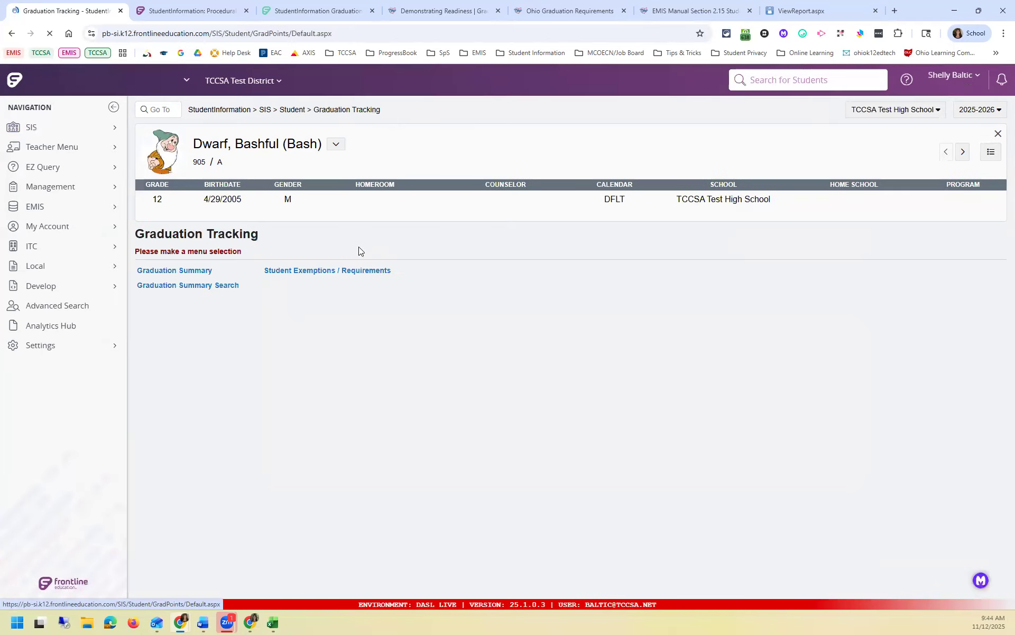
left_click(319, 271)
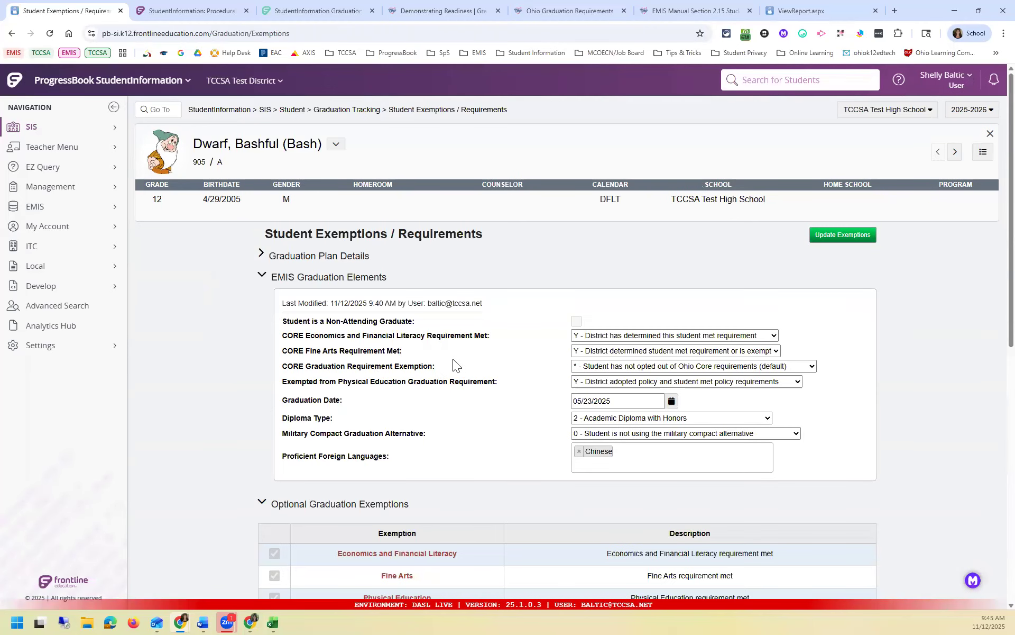
scroll(455, 355, "down", 1)
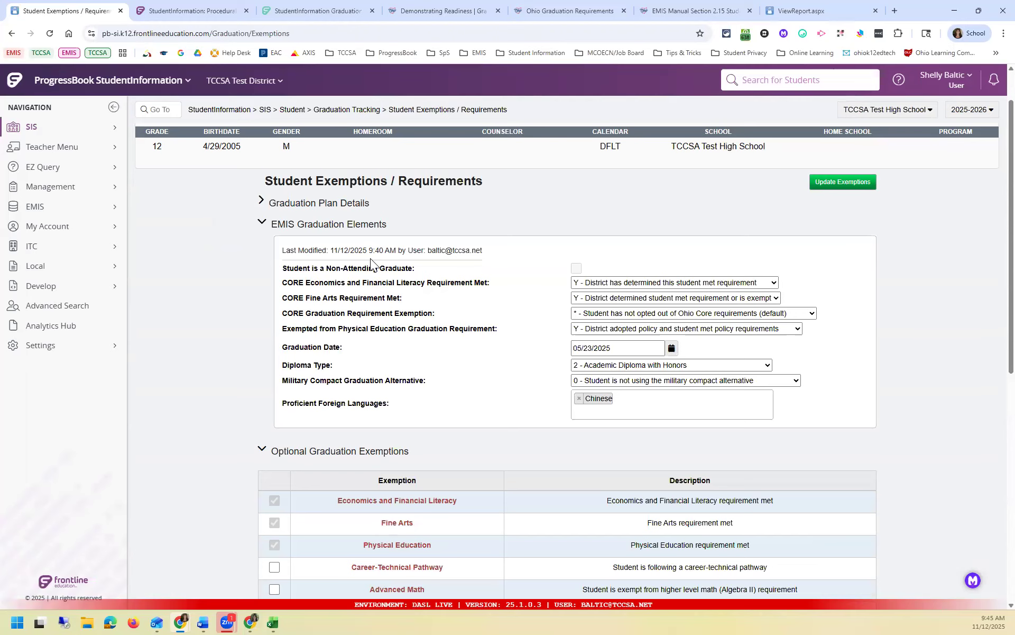
scroll(372, 260, "down", 2)
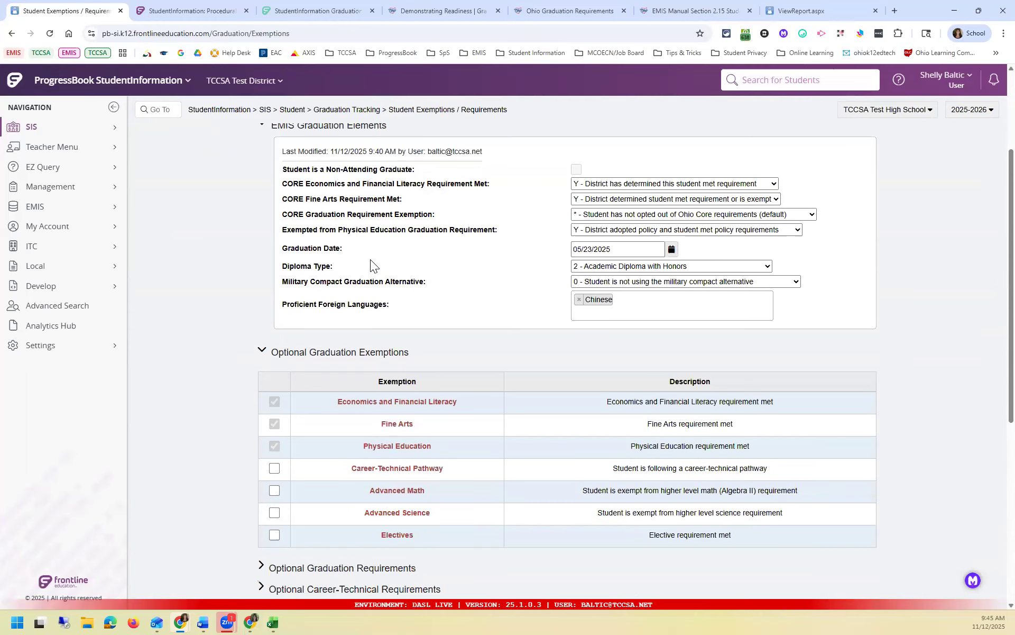
scroll(286, 447, "down", 2)
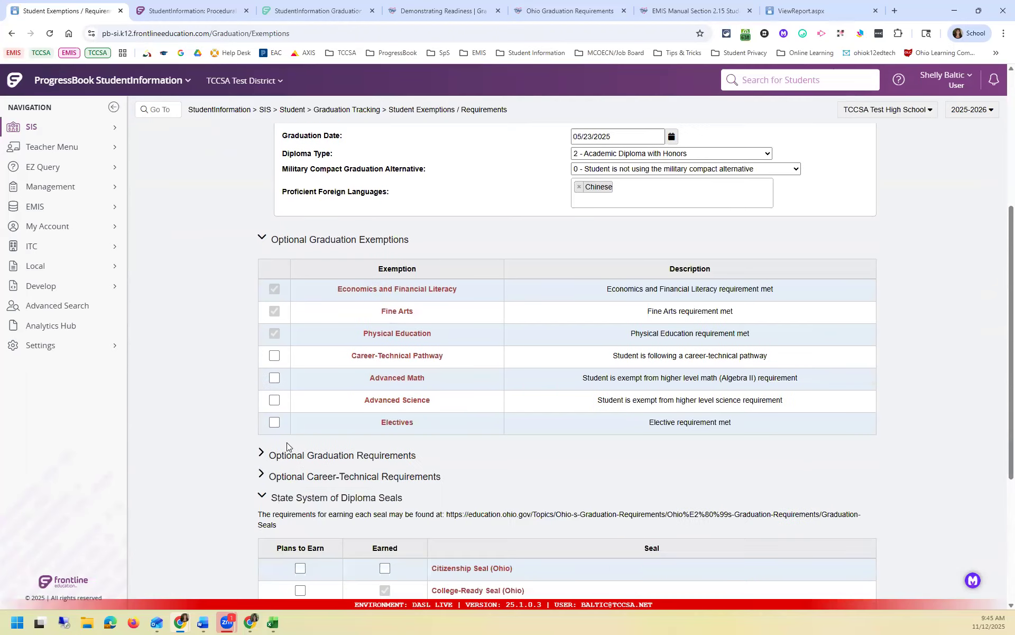
left_click(260, 453)
scroll(306, 360, "down", 1)
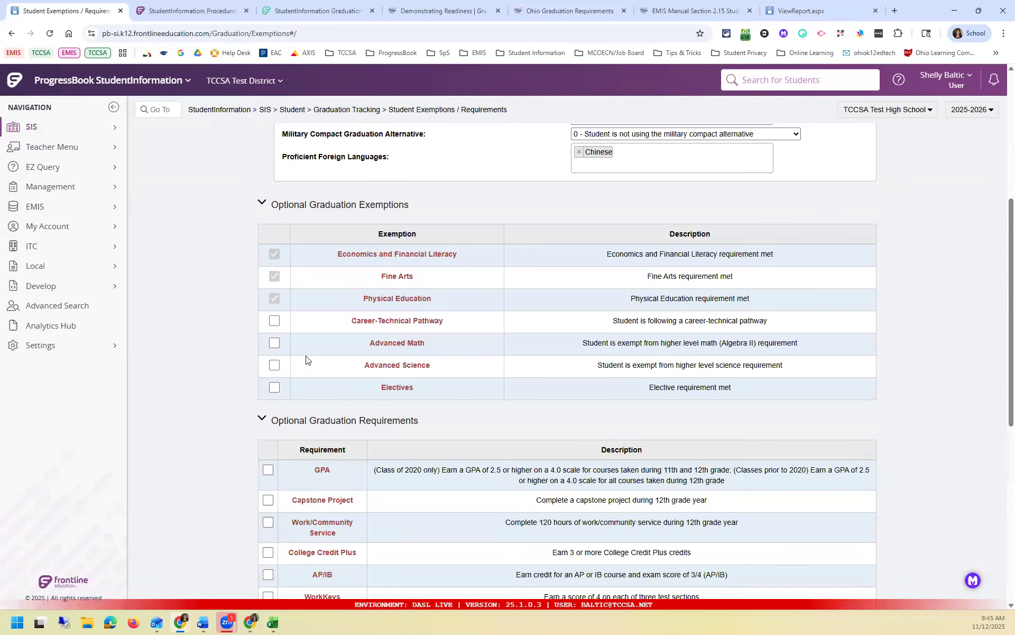
scroll(311, 352, "down", 1)
scroll(311, 352, "up", 2)
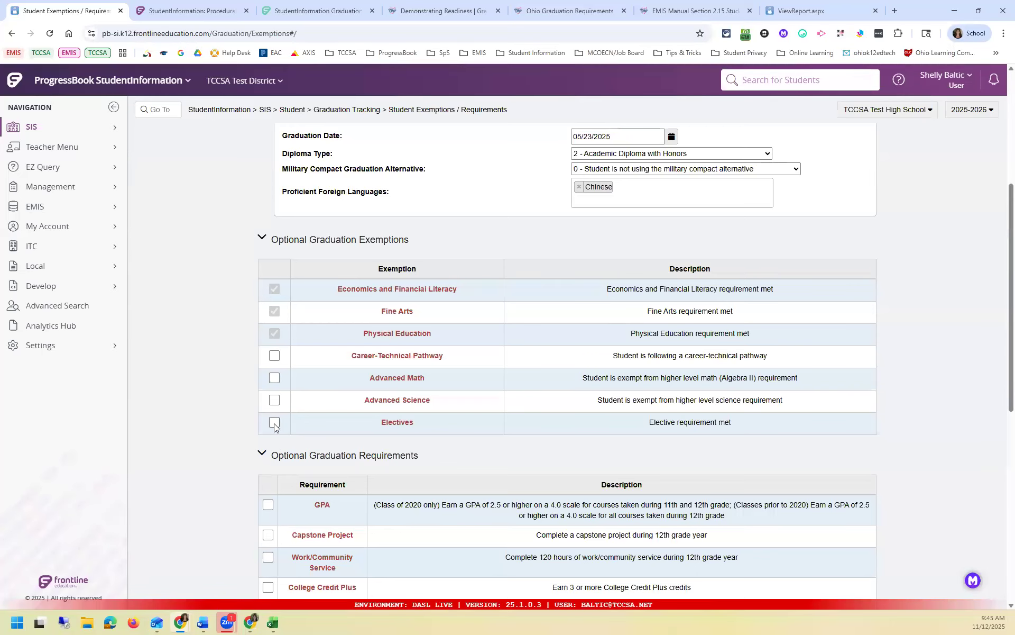
scroll(404, 409, "up", 1)
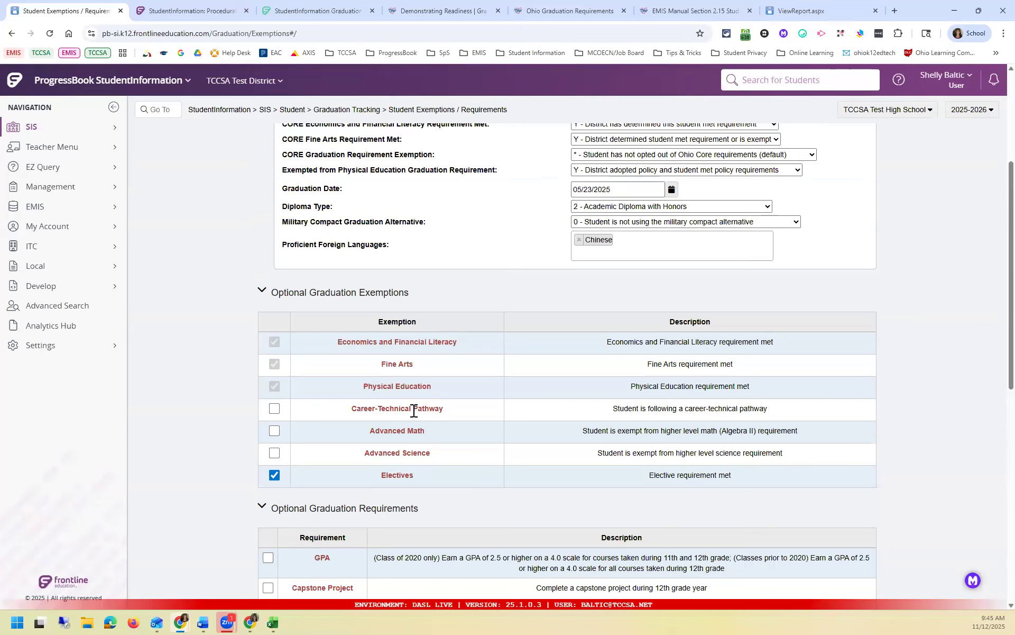
scroll(406, 508, "up", 1)
scroll(846, 296, "up", 3)
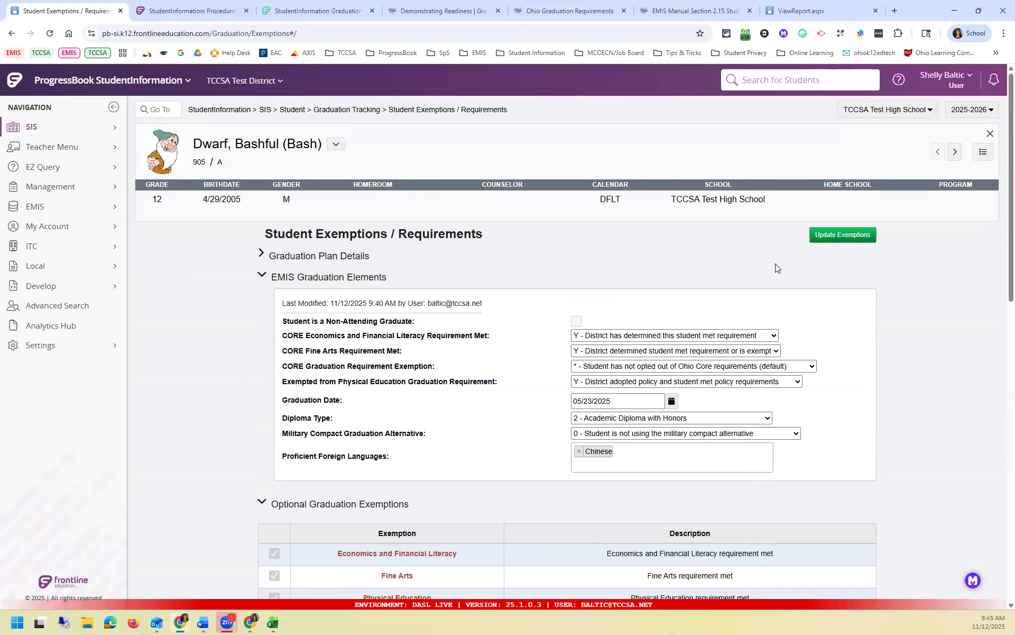
- Return to the Graduation Summary and examine the permanent requirements: state assessments, competency and readiness seals
left_click(353, 111)
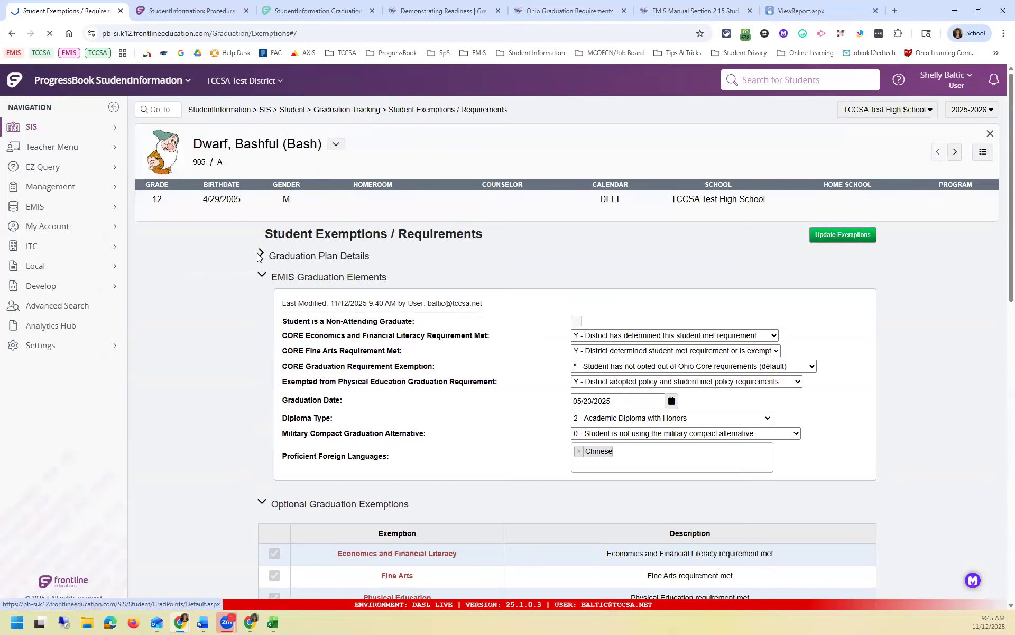
left_click(195, 270)
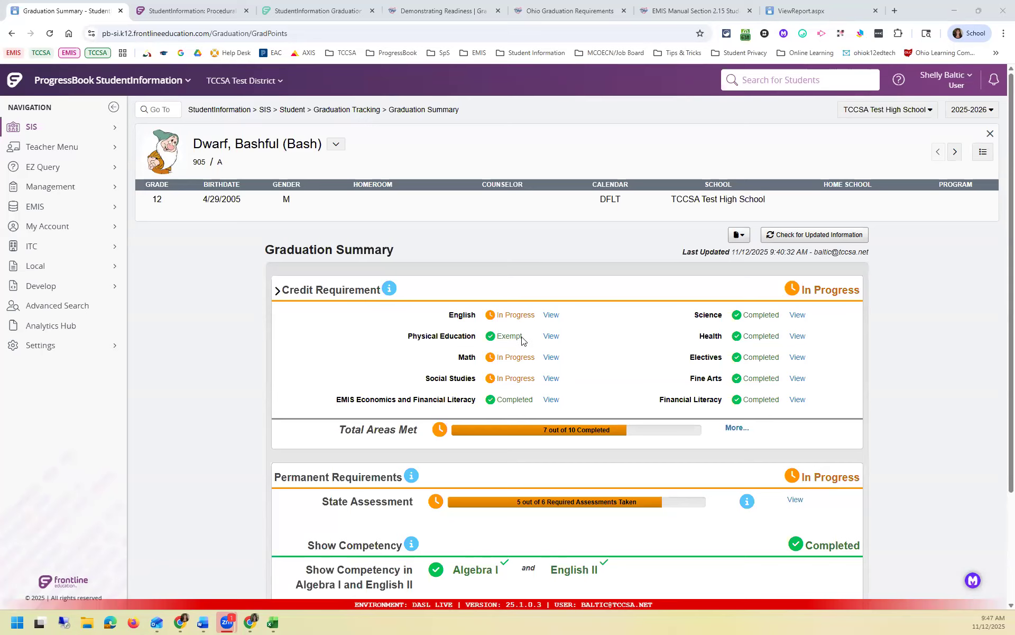
scroll(522, 341, "down", 1)
scroll(522, 341, "down", 1)
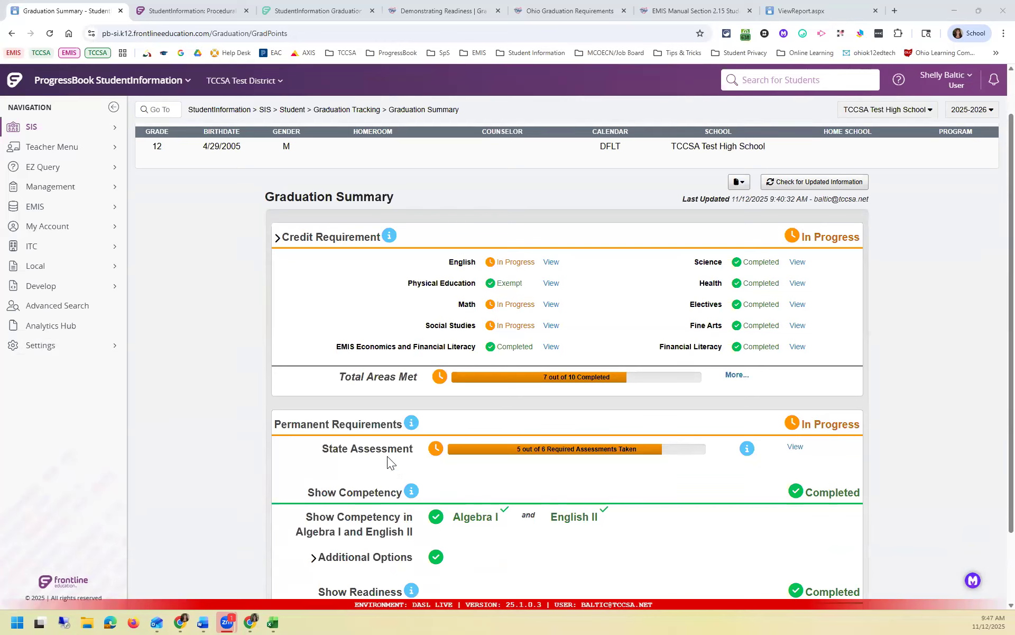
scroll(393, 455, "down", 1)
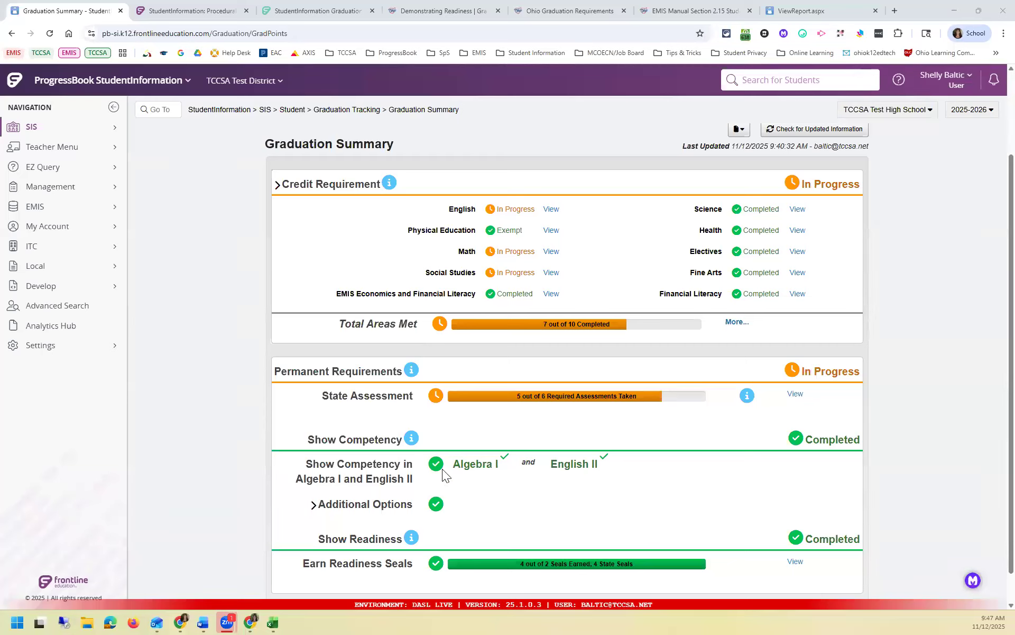
scroll(440, 469, "down", 1)
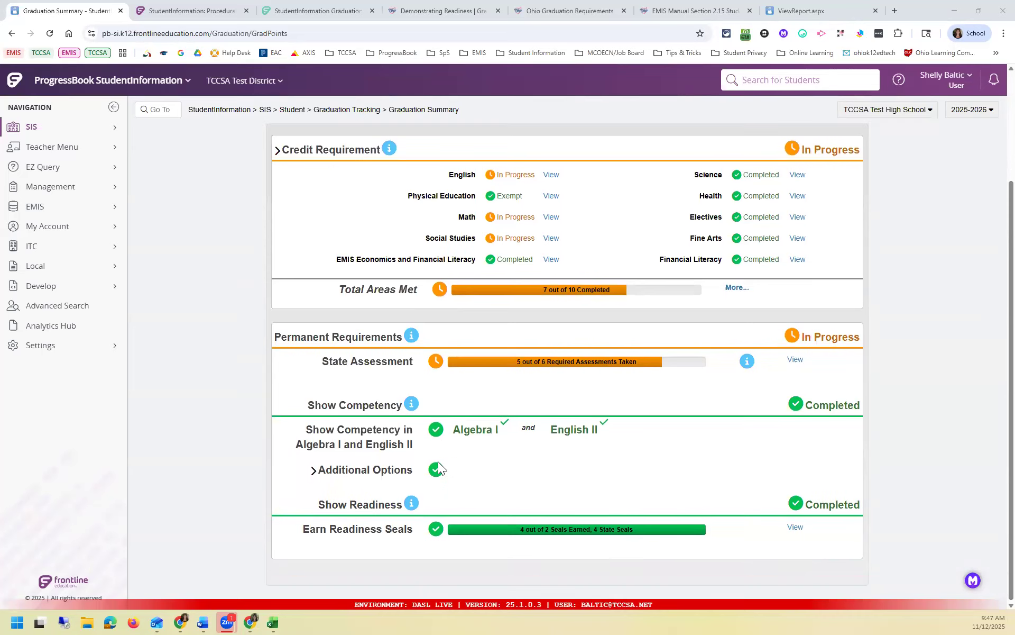
- Expand the Additional Options under Show Competency and examine the career-focused activities
left_click(313, 472)
scroll(484, 423, "down", 2)
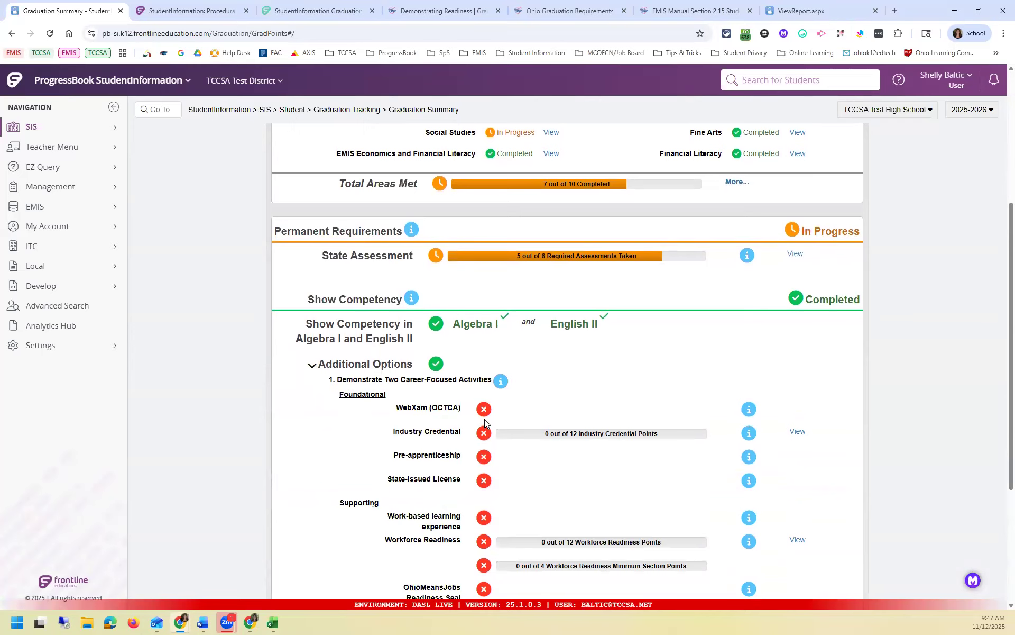
scroll(488, 422, "up", 1)
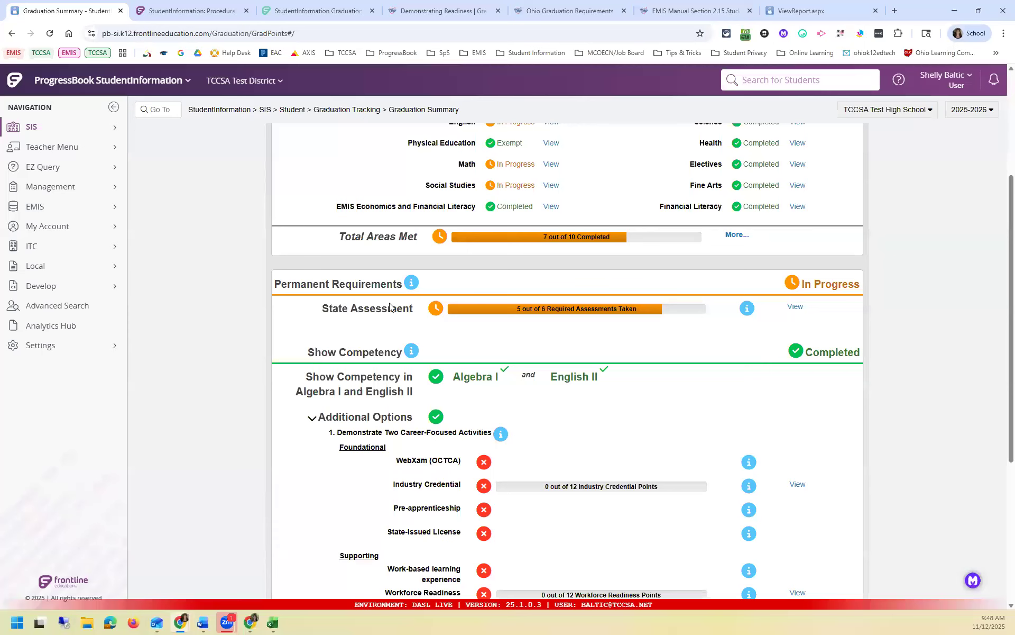
- Switch to the third student in the Student Queue and check the details of that student's required state assessments
scroll(975, 175, "up", 4)
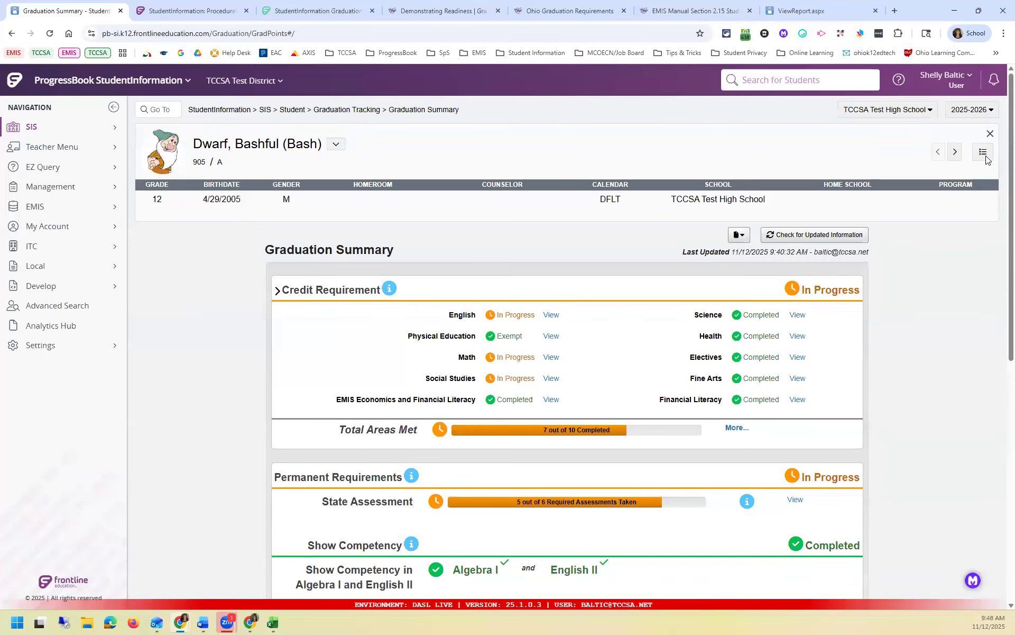
left_click(984, 153)
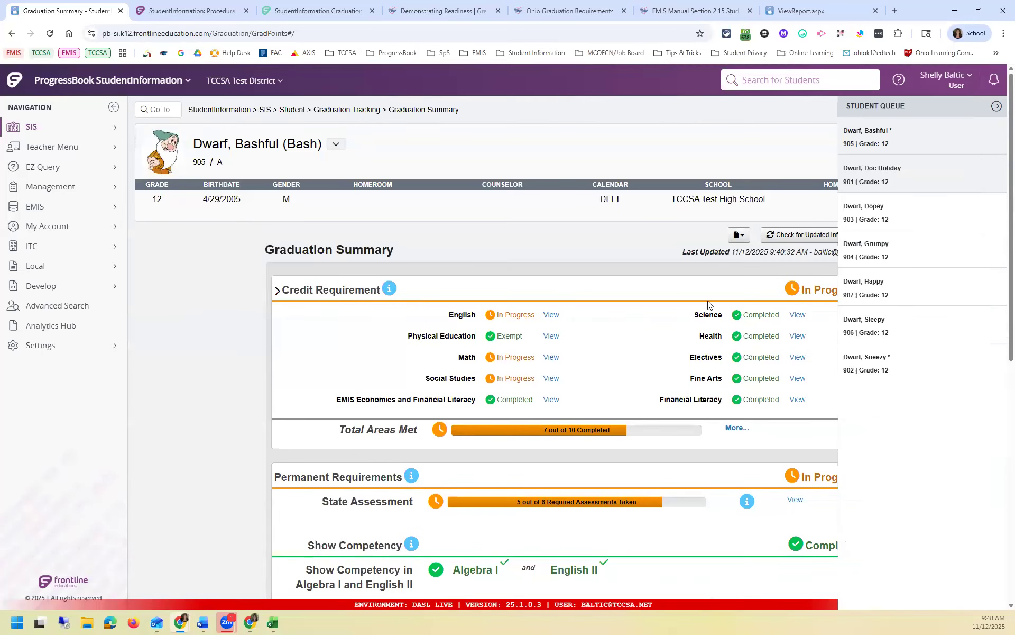
left_click(886, 210)
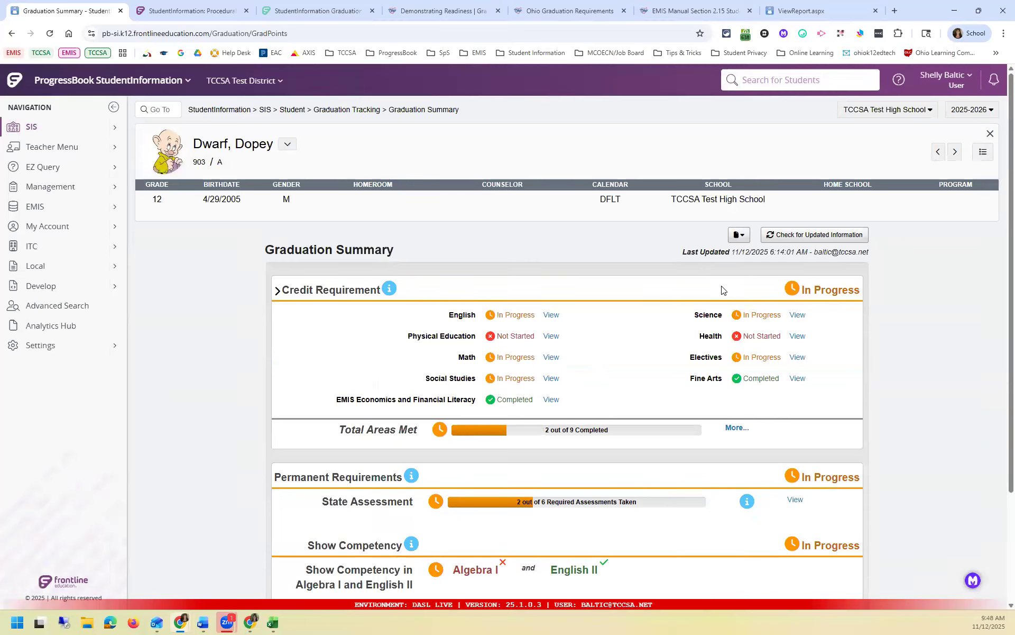
left_click(795, 501)
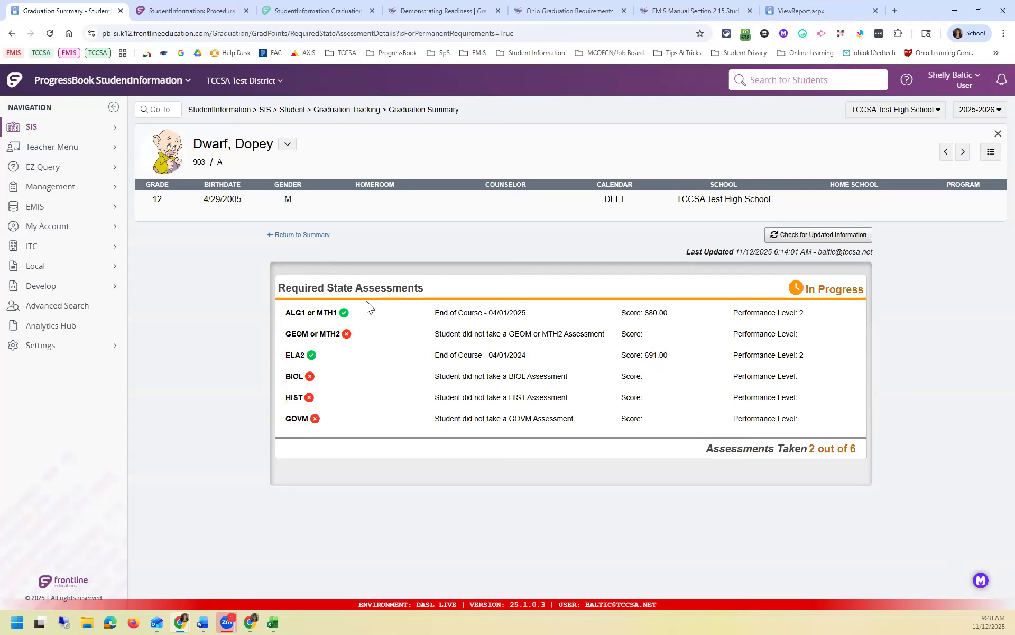
left_click(303, 235)
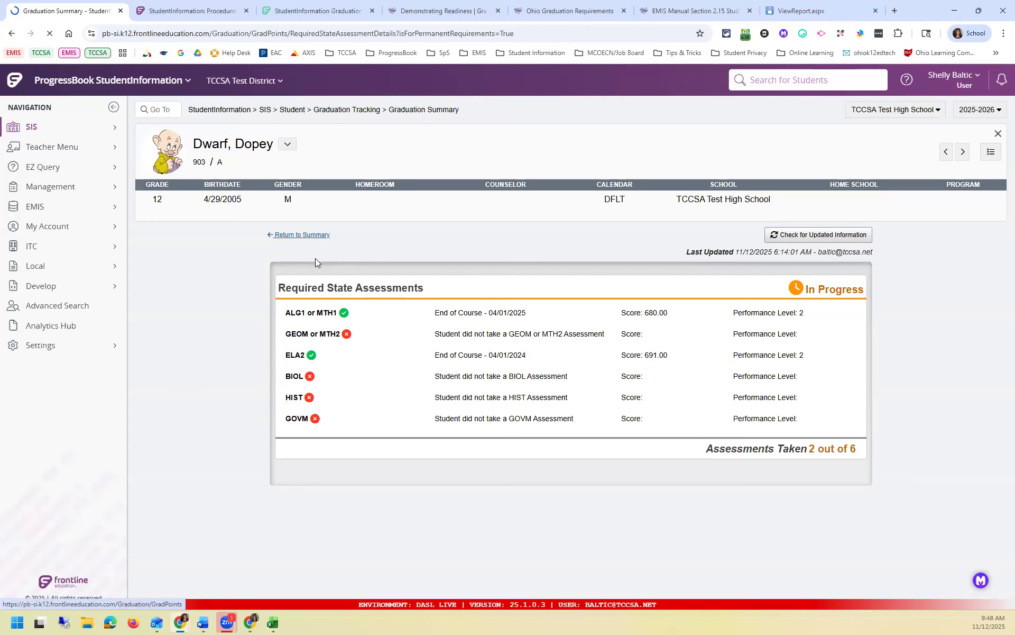
- Examine this student's credit and permanent requirements on the Graduation Summary, including the Algebra I and English II competency
scroll(317, 261, "down", 3)
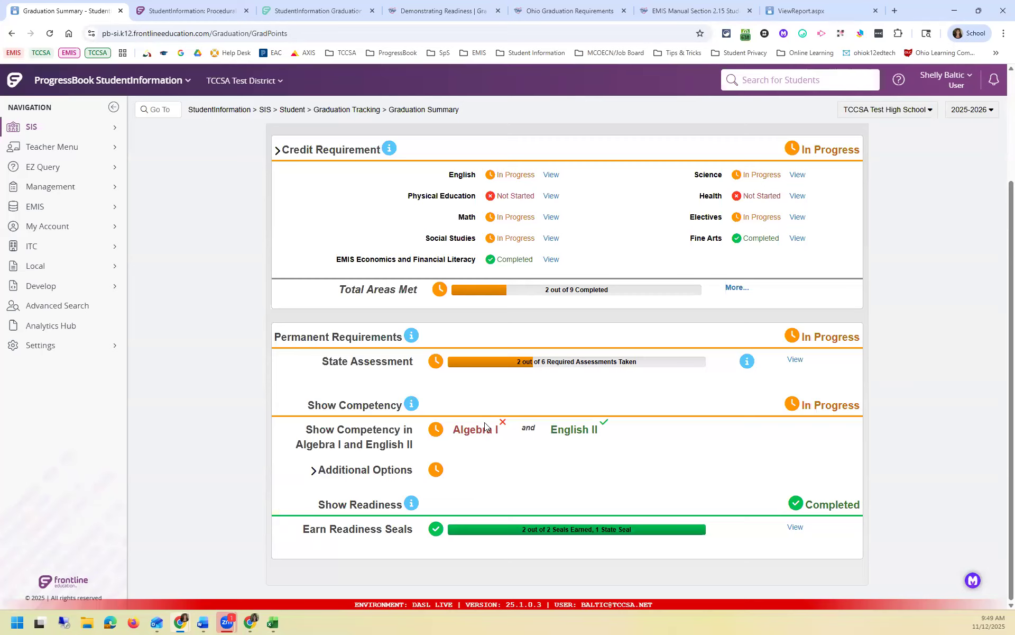
scroll(485, 426, "up", 1)
scroll(250, 194, "up", 2)
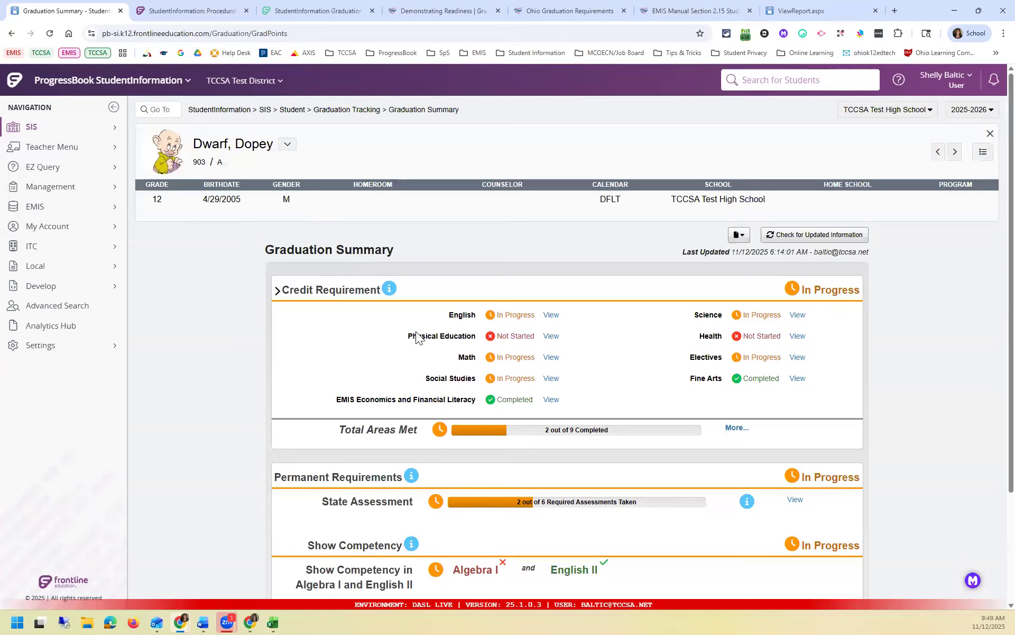
scroll(473, 379, "down", 2)
scroll(474, 379, "down", 1)
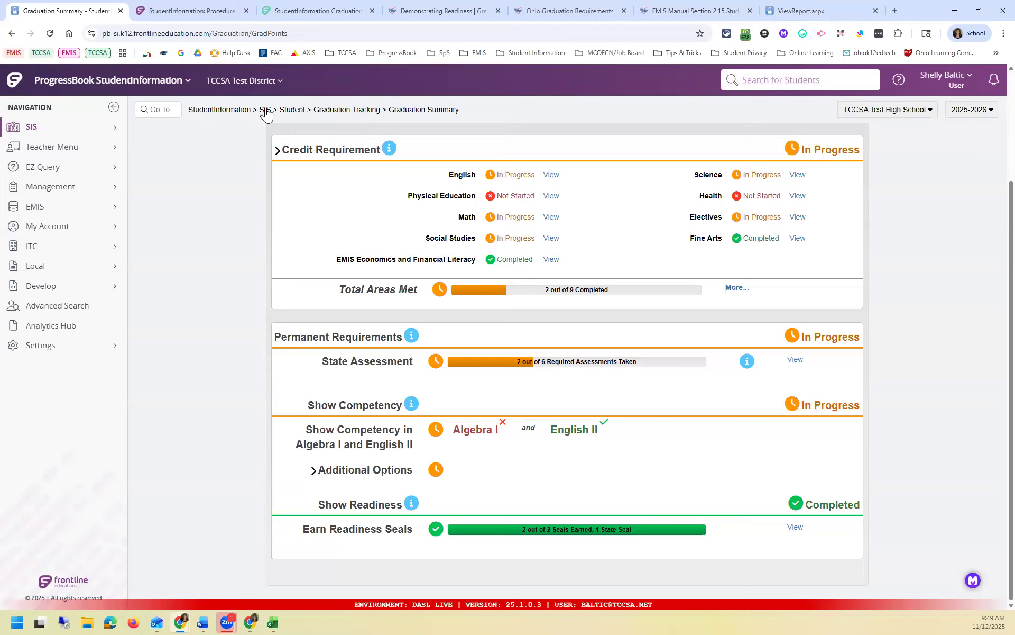
- Open the student's End of Course Exam assessments and start a new assessment result
left_click(293, 110)
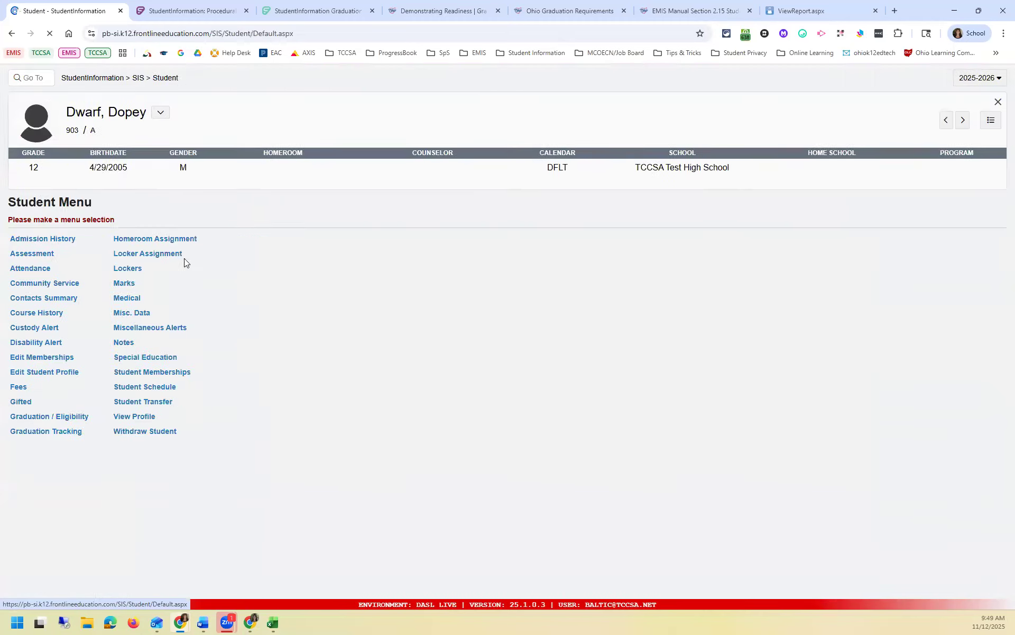
left_click(165, 287)
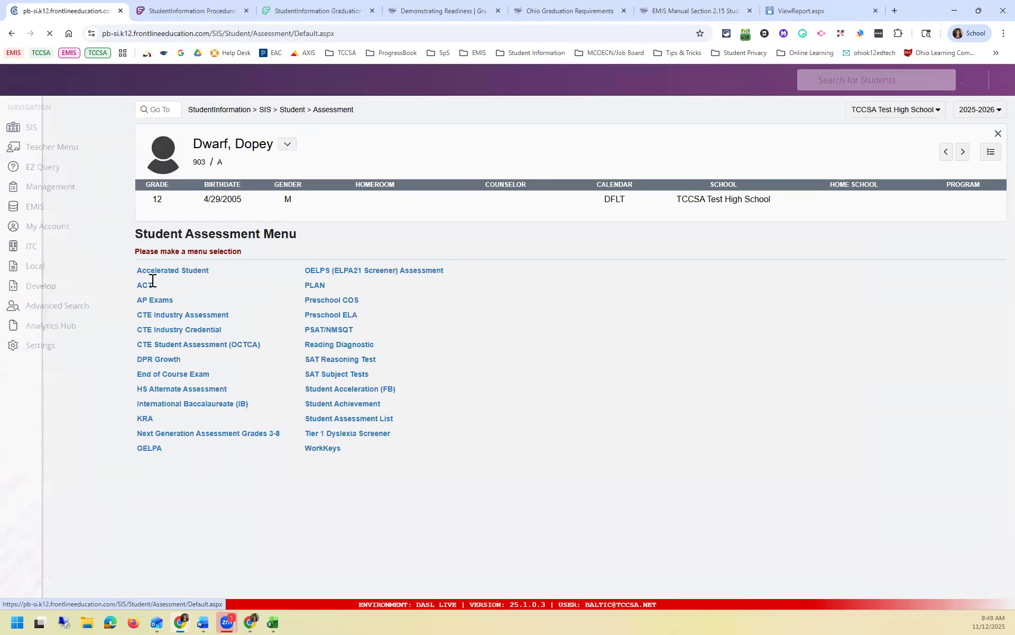
left_click(176, 374)
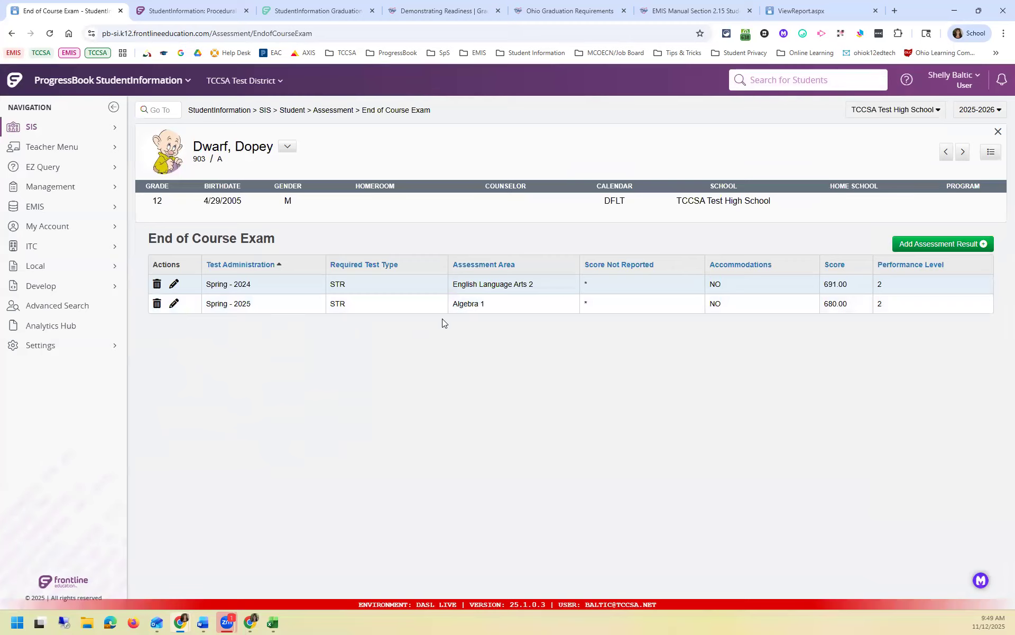
left_click(932, 242)
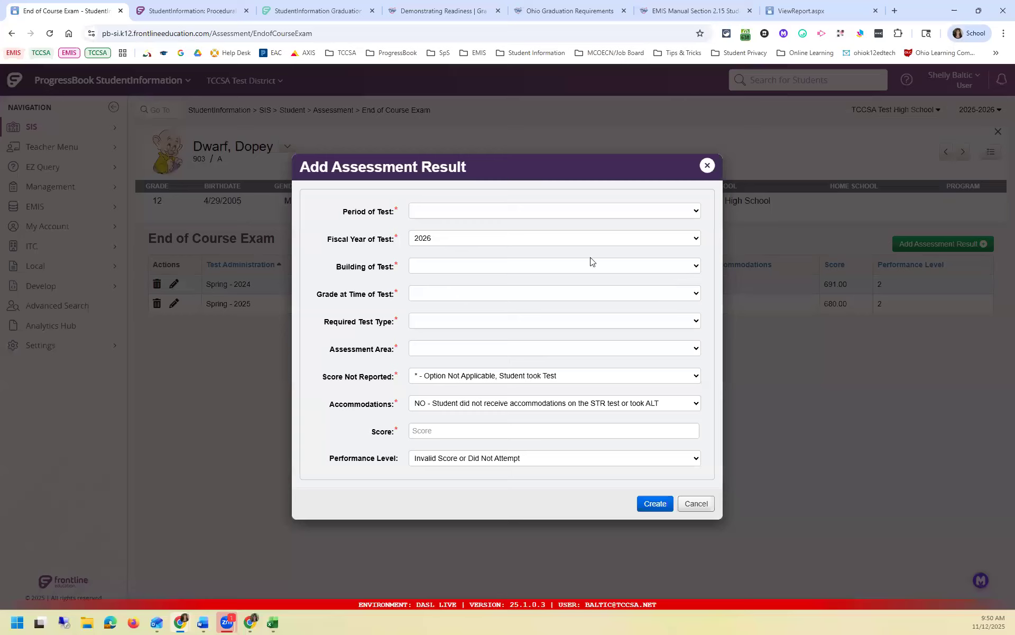
- Set the test period to Spring, the building to 005876 - TCCSA Test High School and the grade to 12 - Twelfth Grade
left_click(460, 211)
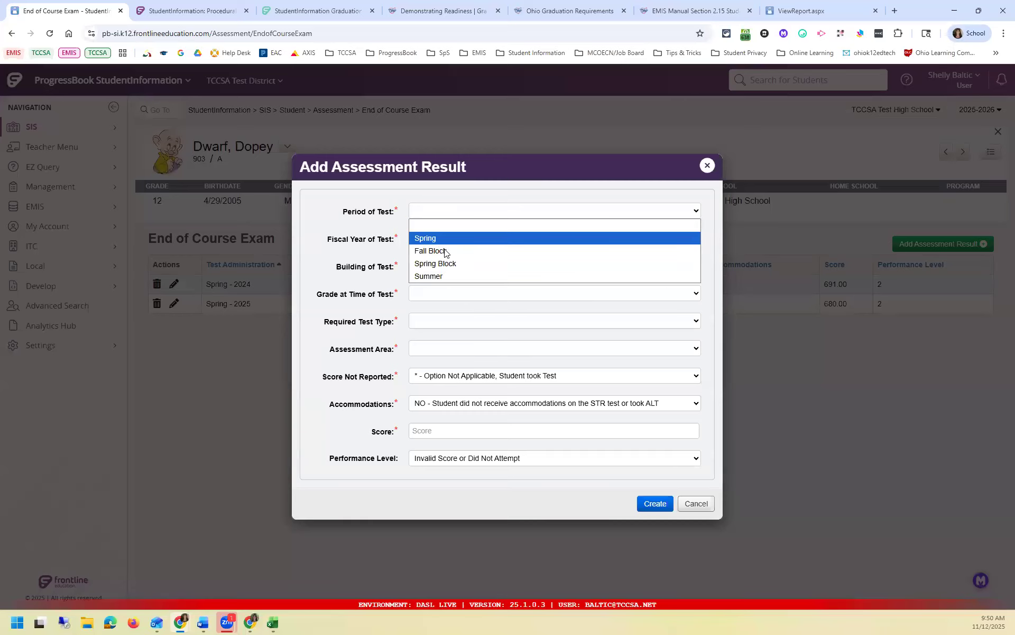
left_click(451, 238)
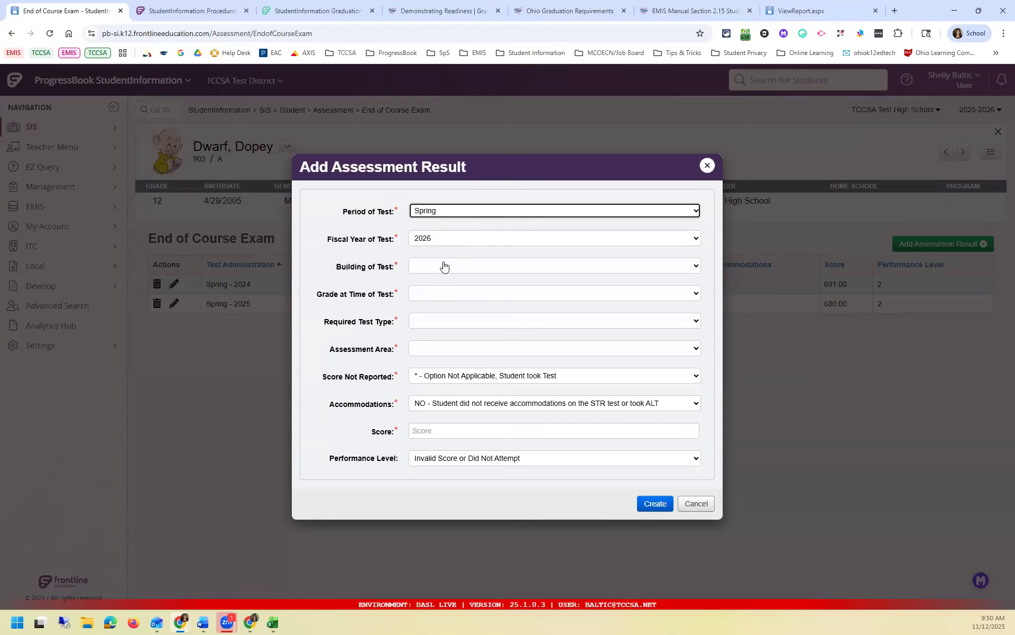
left_click(447, 269)
left_click(460, 307)
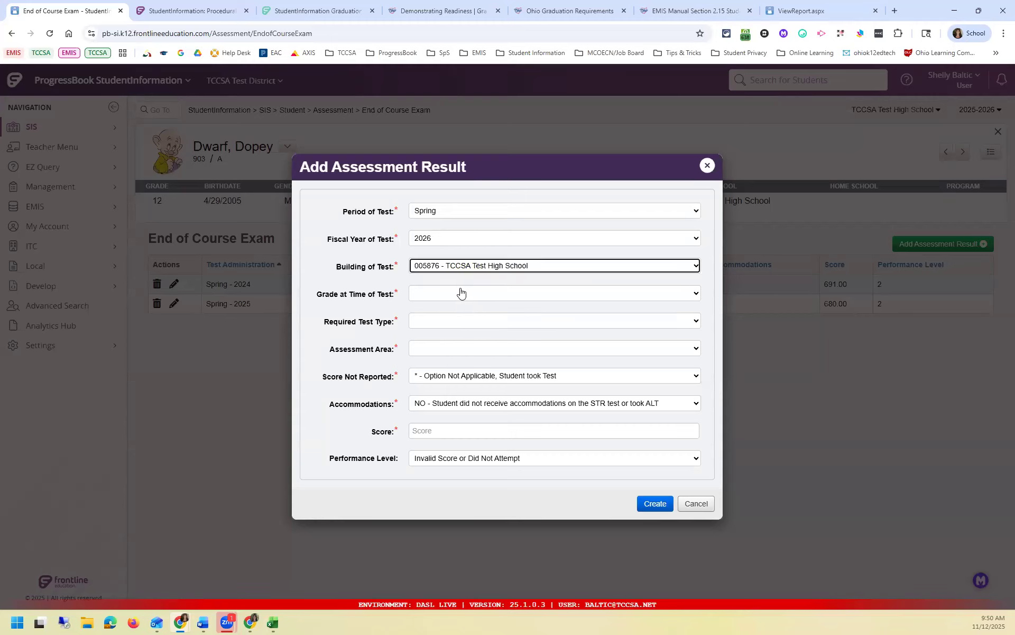
left_click(461, 293)
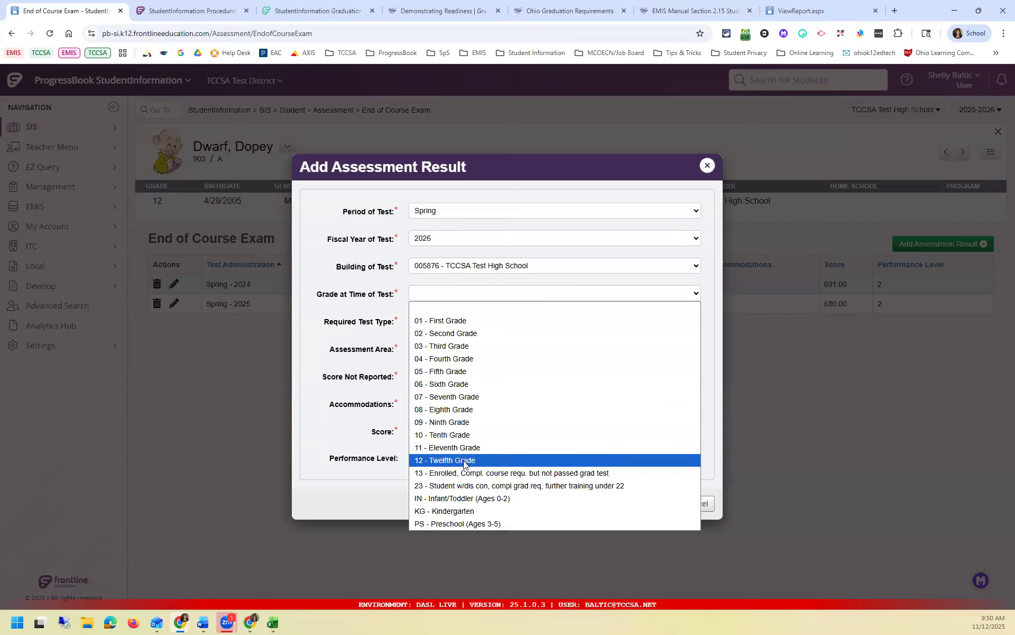
left_click(464, 464)
- Set the required test type to STR - Standard and the assessment area to ALG1 - Algebra 1
left_click(433, 320)
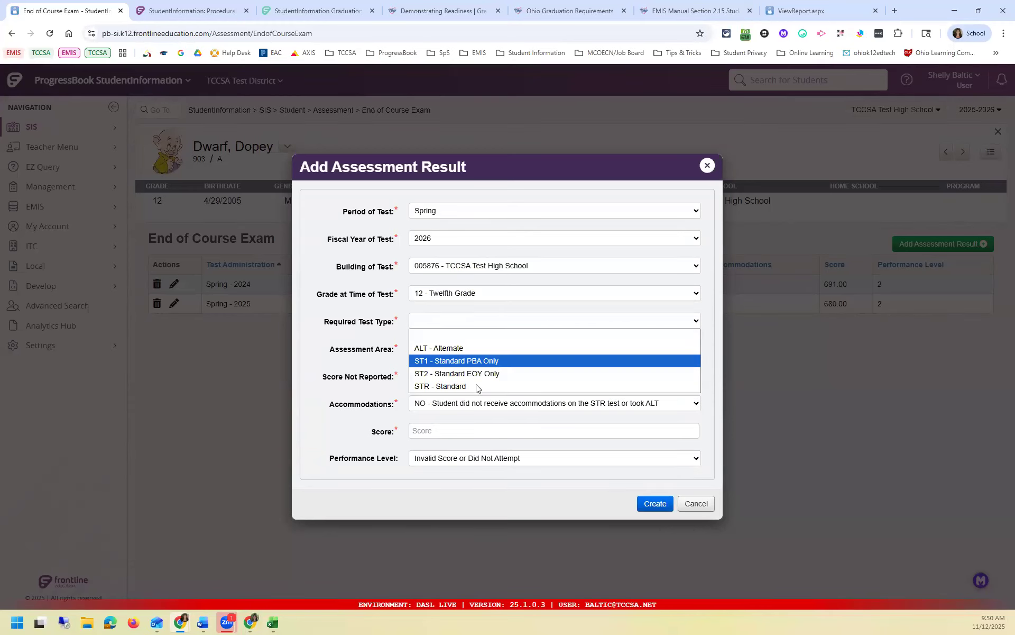
left_click(476, 386)
left_click(438, 348)
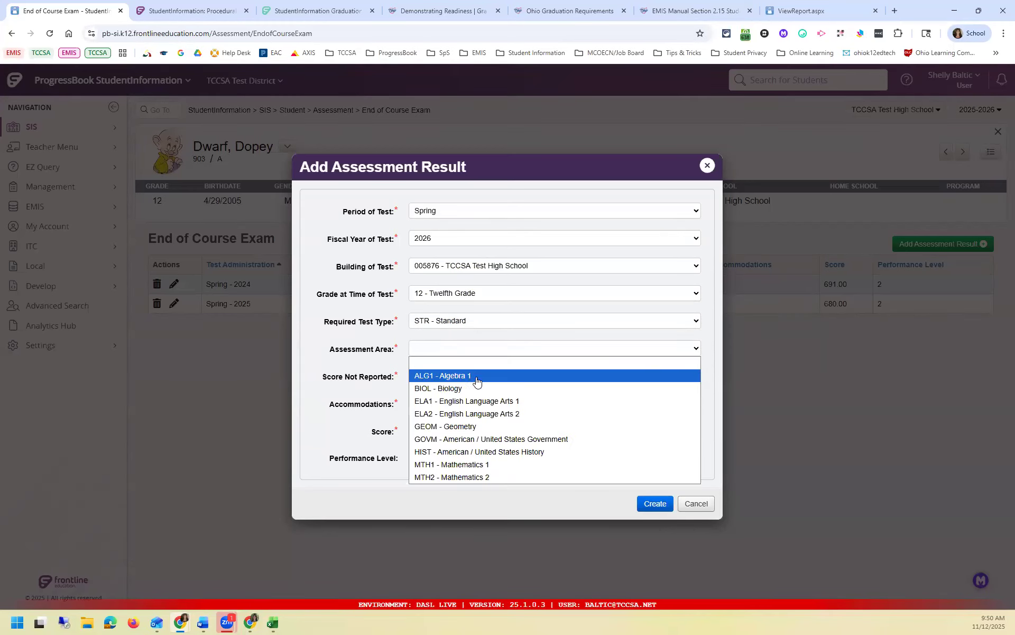
left_click(477, 377)
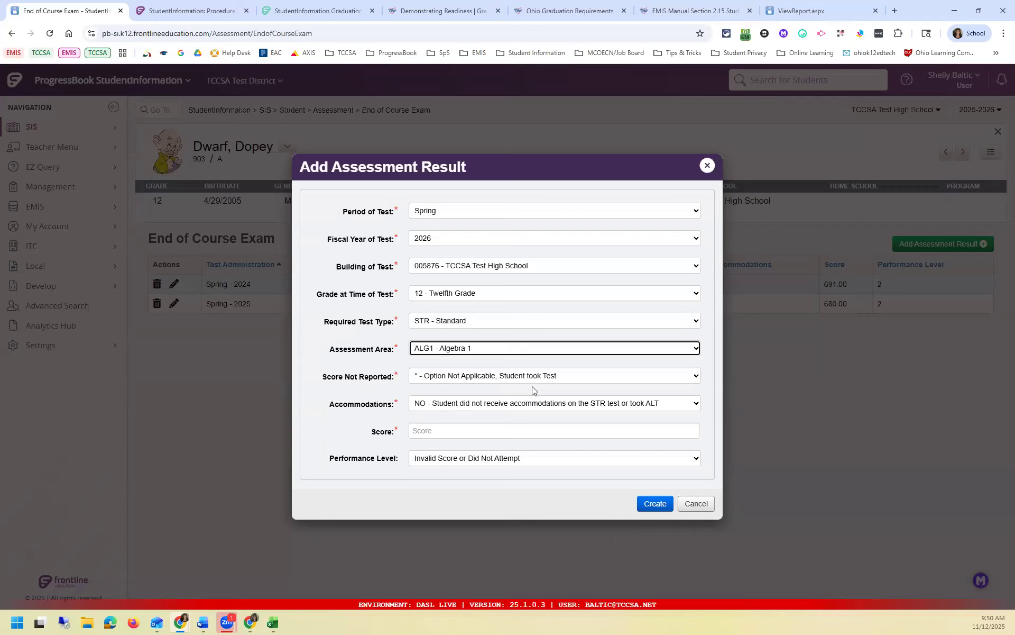
- Enter a score of 686 with performance level 2 - Basic and create the assessment result
left_click(444, 431)
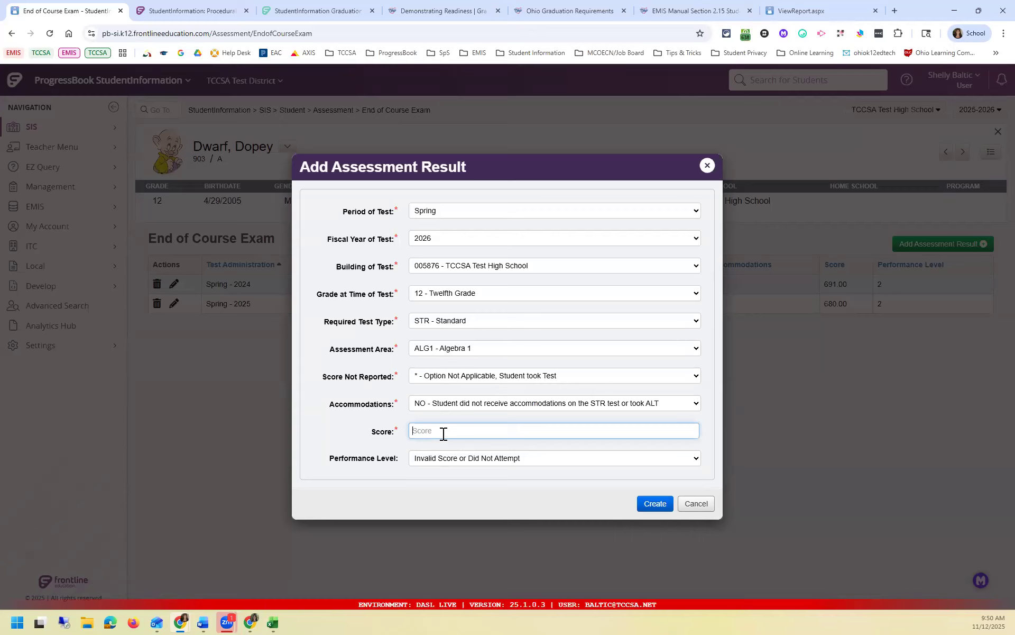
type("686")
left_click(495, 459)
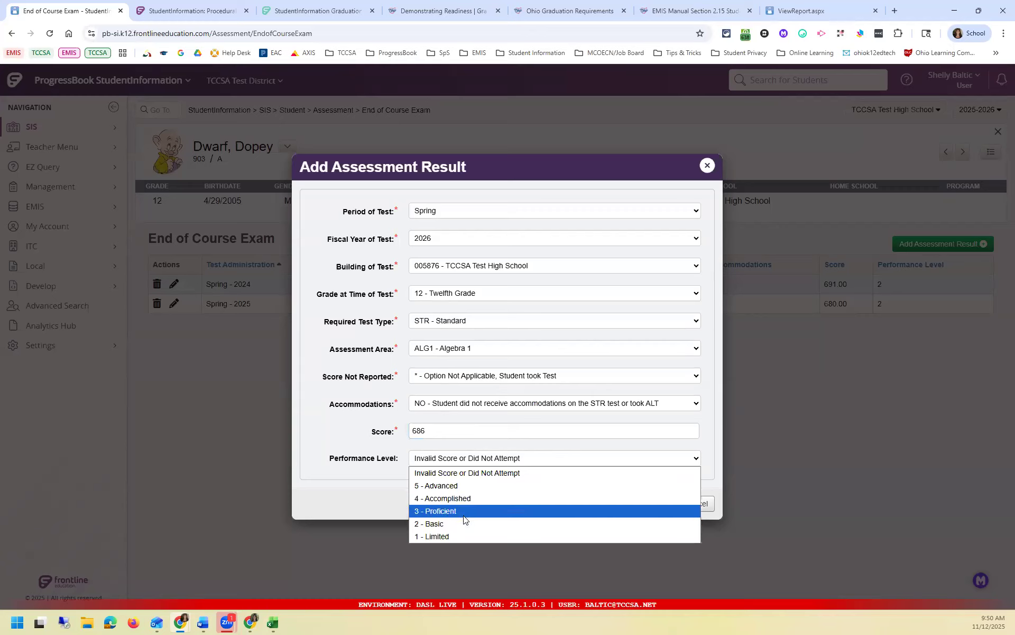
left_click(384, 510)
left_click(556, 459)
left_click(650, 524)
left_click(671, 503)
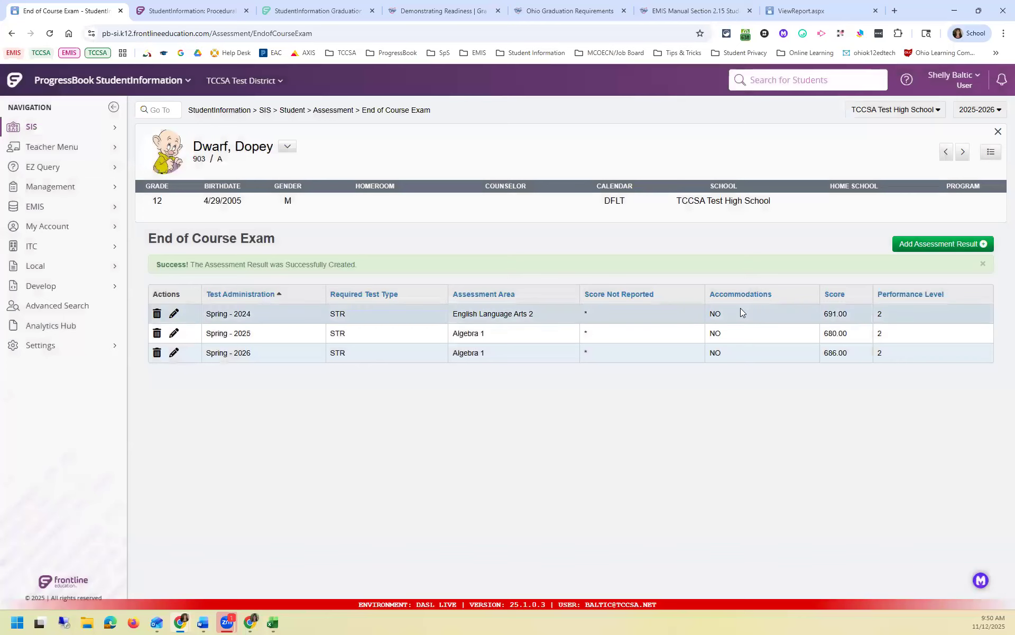
- Reopen the student's Graduation Summary and check whether the state assessment details include the new Algebra 1 result
left_click(293, 110)
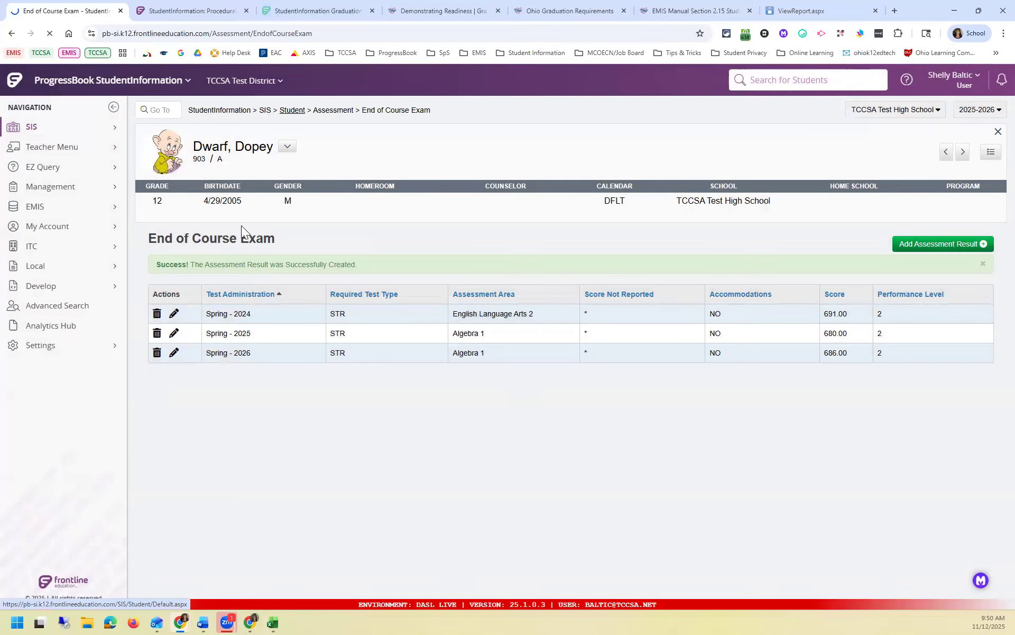
left_click(195, 466)
left_click(192, 270)
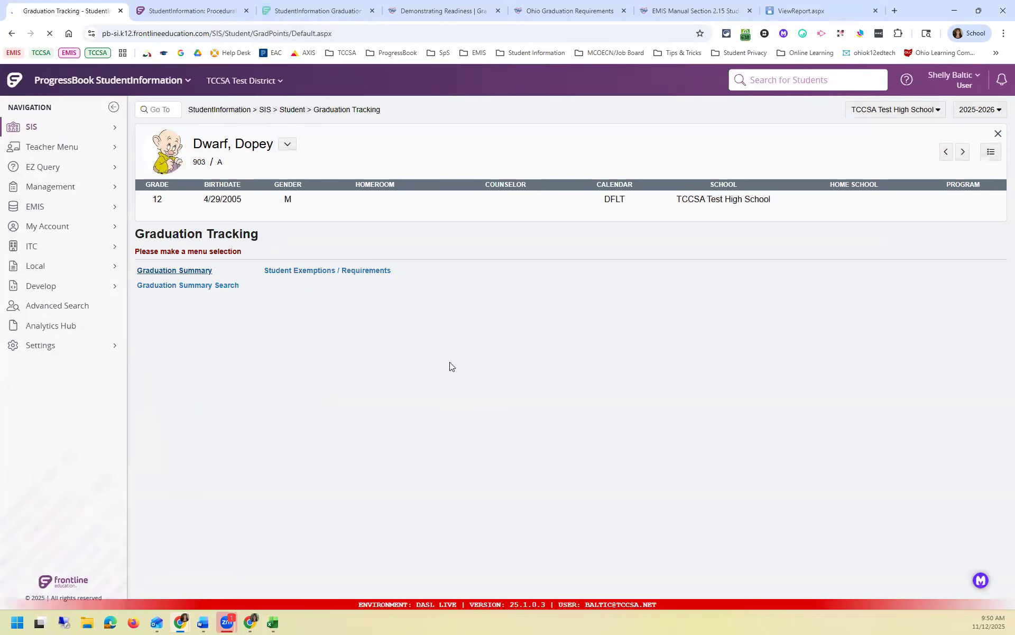
scroll(709, 419, "down", 3)
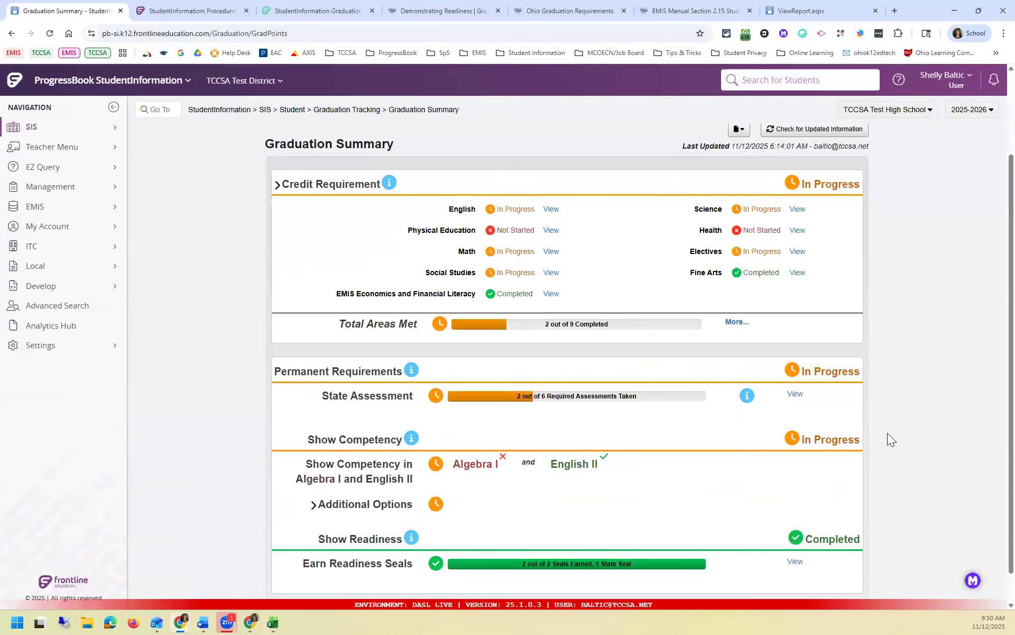
left_click(793, 394)
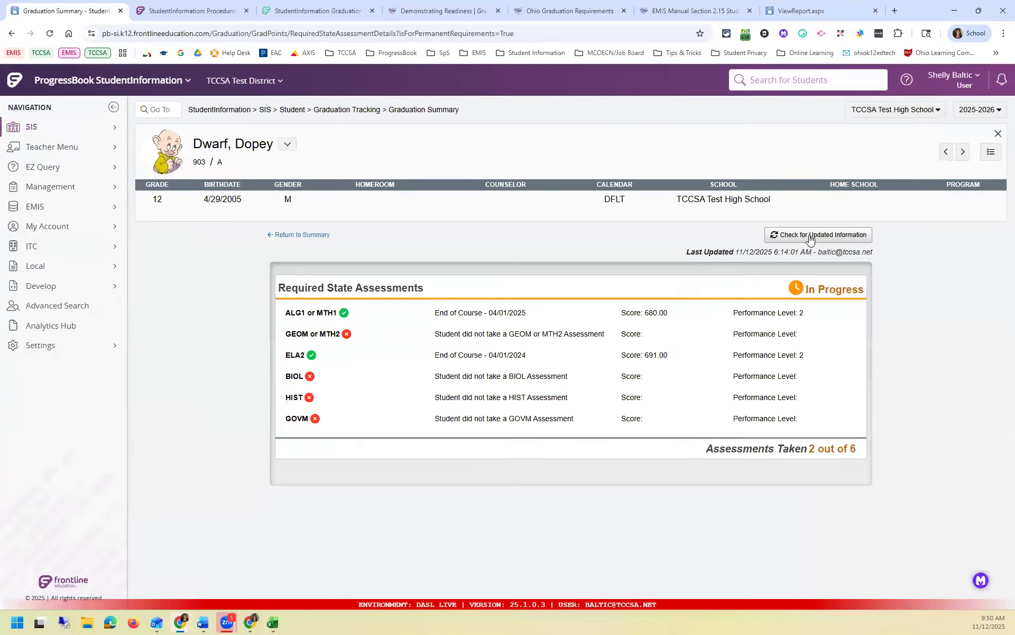
left_click(307, 234)
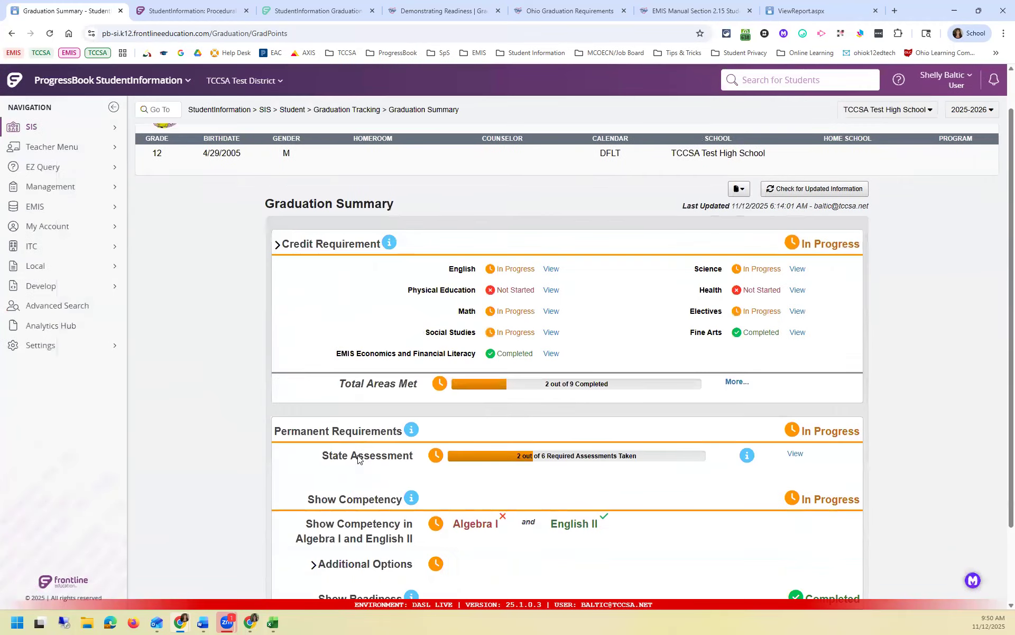
- Refresh the student's Graduation Summary with the updated assessment information
scroll(360, 461, "down", 2)
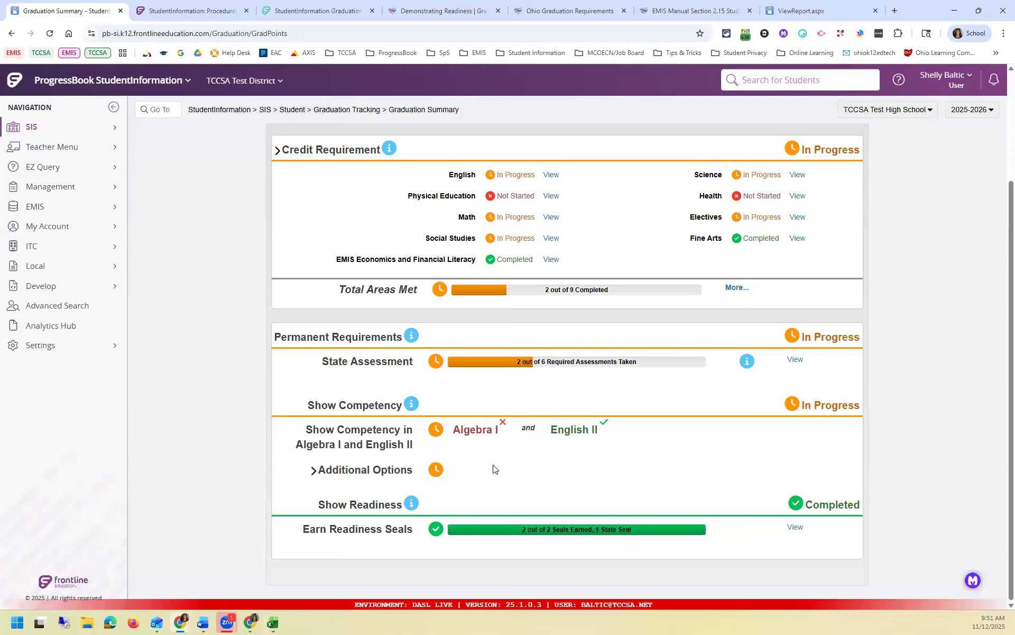
scroll(622, 423, "up", 2)
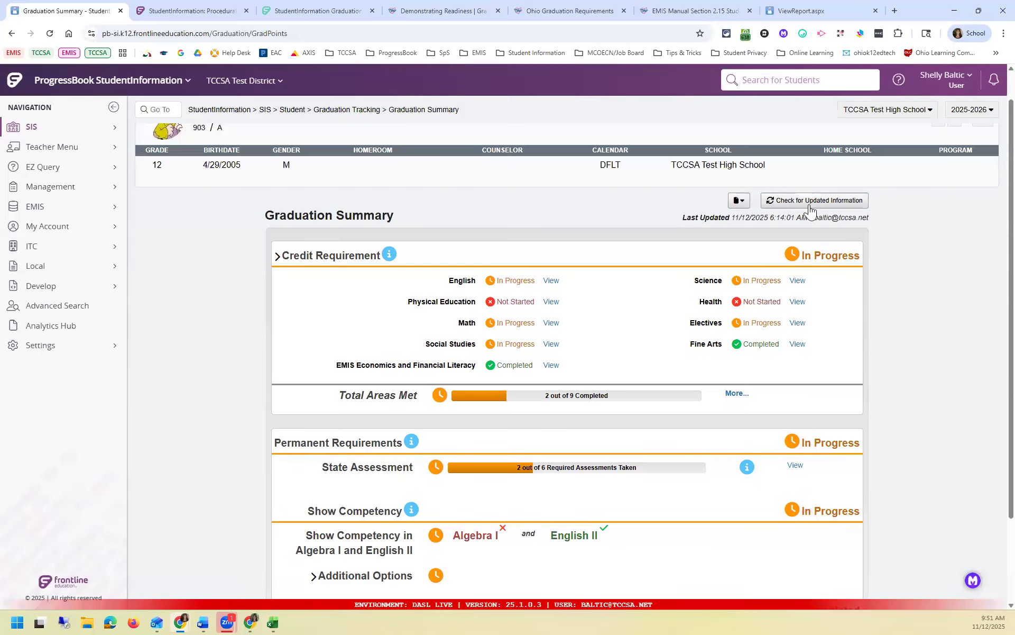
left_click(809, 200)
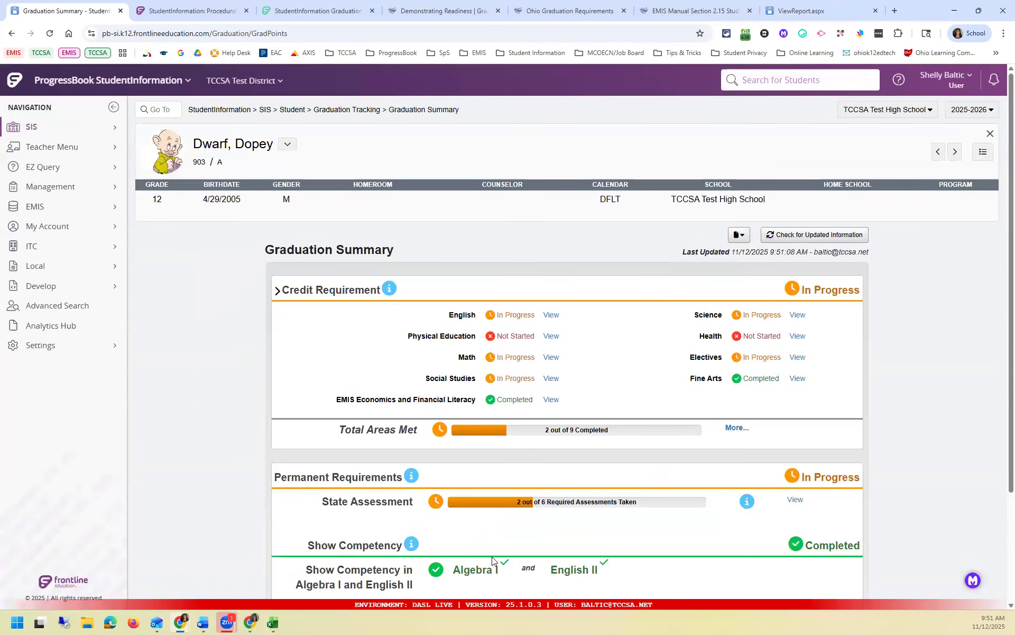
- Review the refreshed permanent requirements and expand the ALG1 or MTH1 attempts in the required state assessment details
scroll(493, 544, "down", 3)
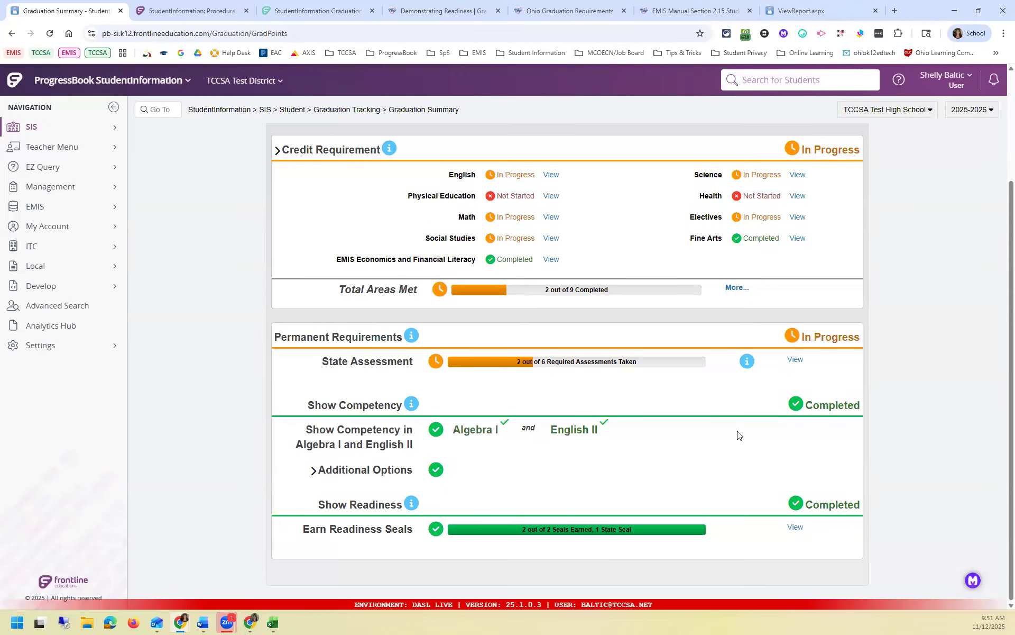
left_click(795, 359)
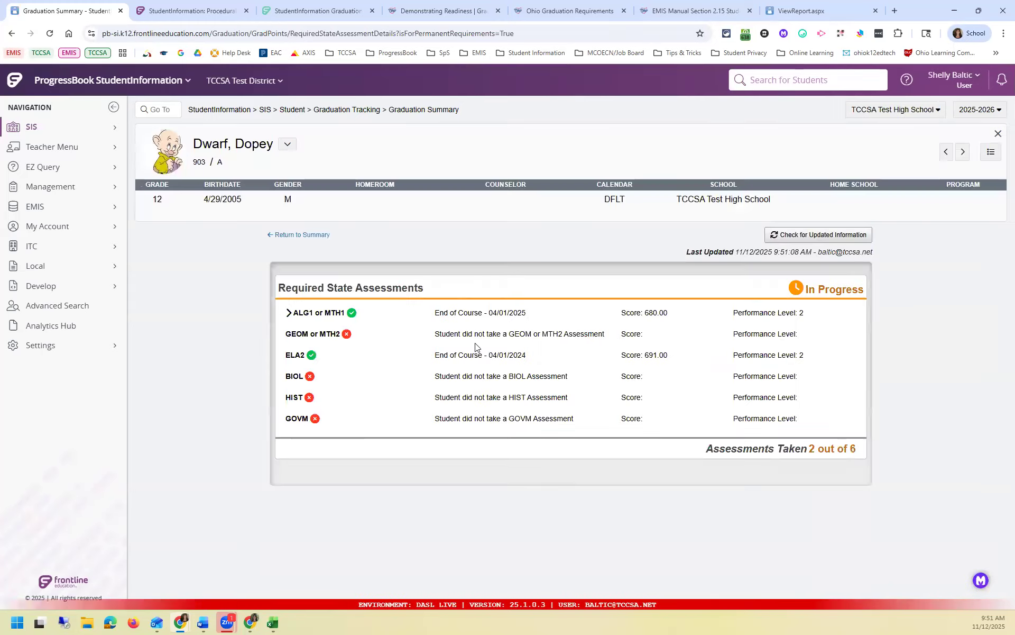
left_click(289, 313)
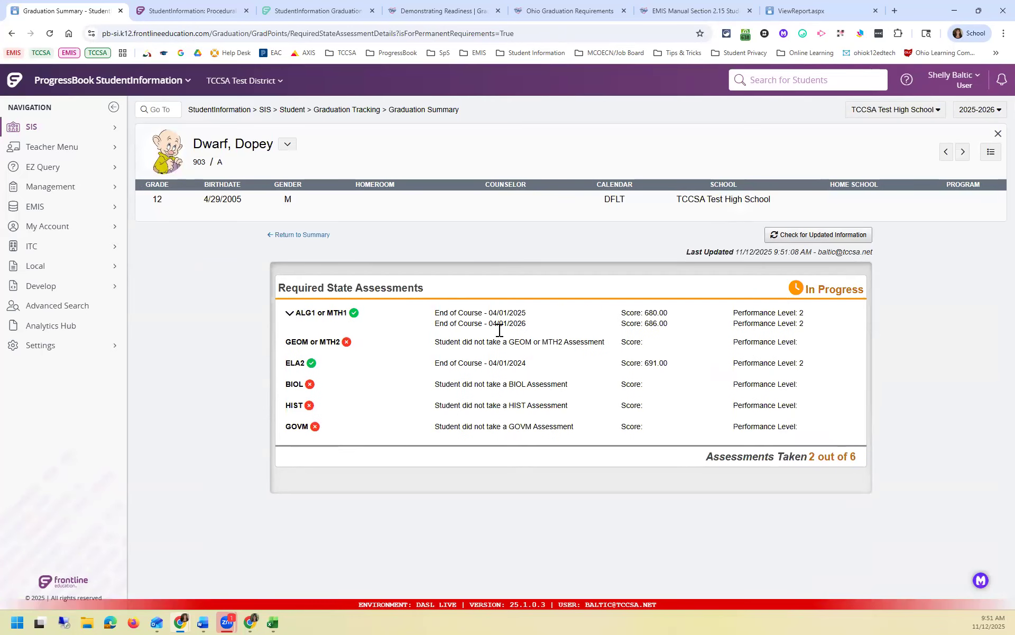
- Examine the score of the 04/01/2026 Algebra 1 attempt and return to the student's Graduation Summary
left_click_drag(649, 324, 660, 326)
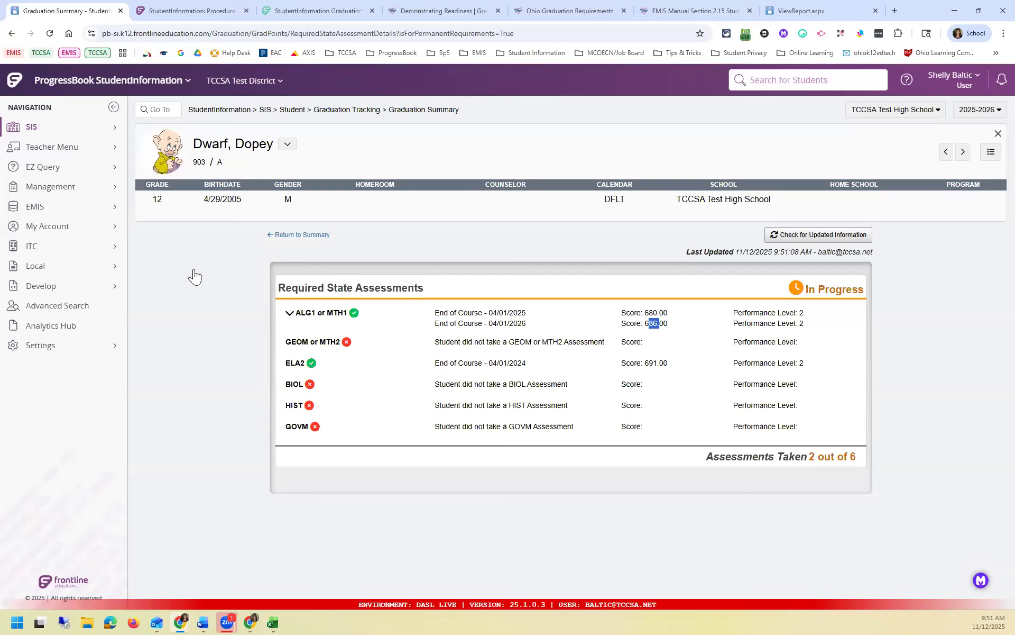
left_click(296, 235)
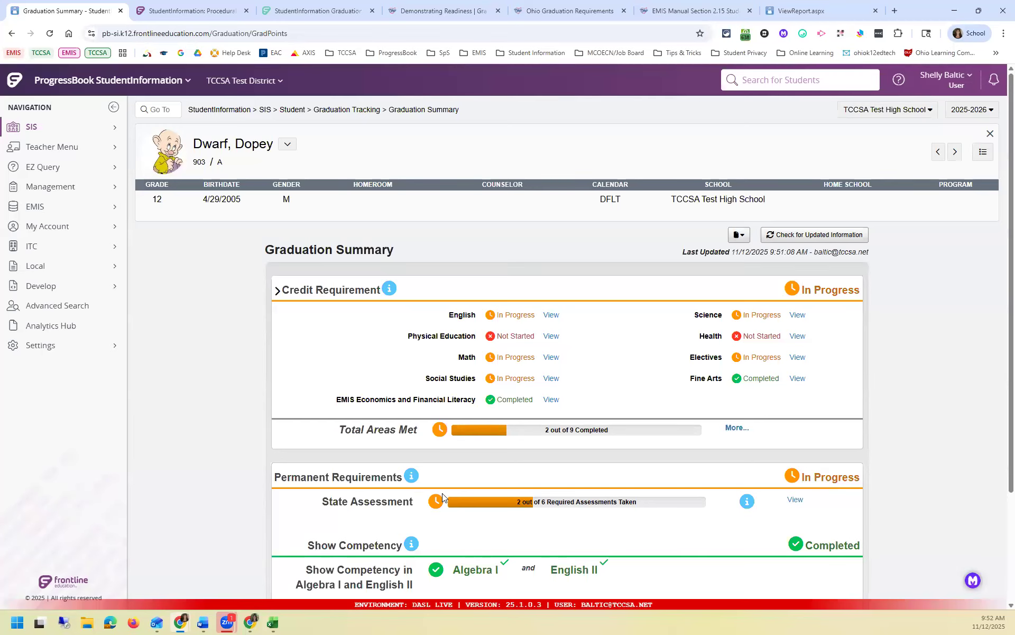
- Open the student's Spring 2026 Algebra 1 End of Course Exam result, examine its Score Not Reported options, and close it without saving
left_click(293, 110)
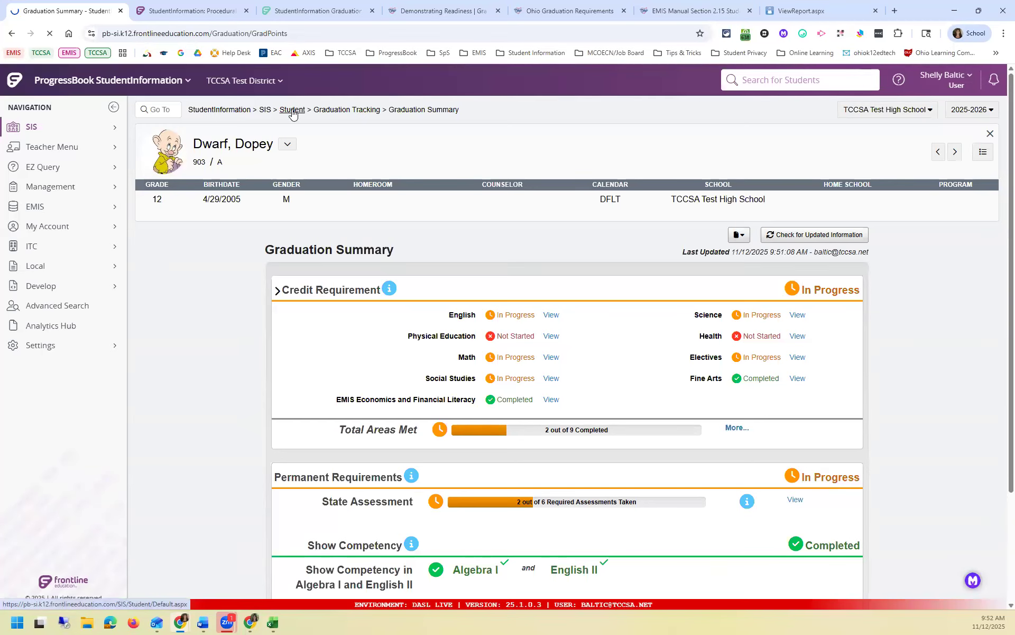
left_click(167, 286)
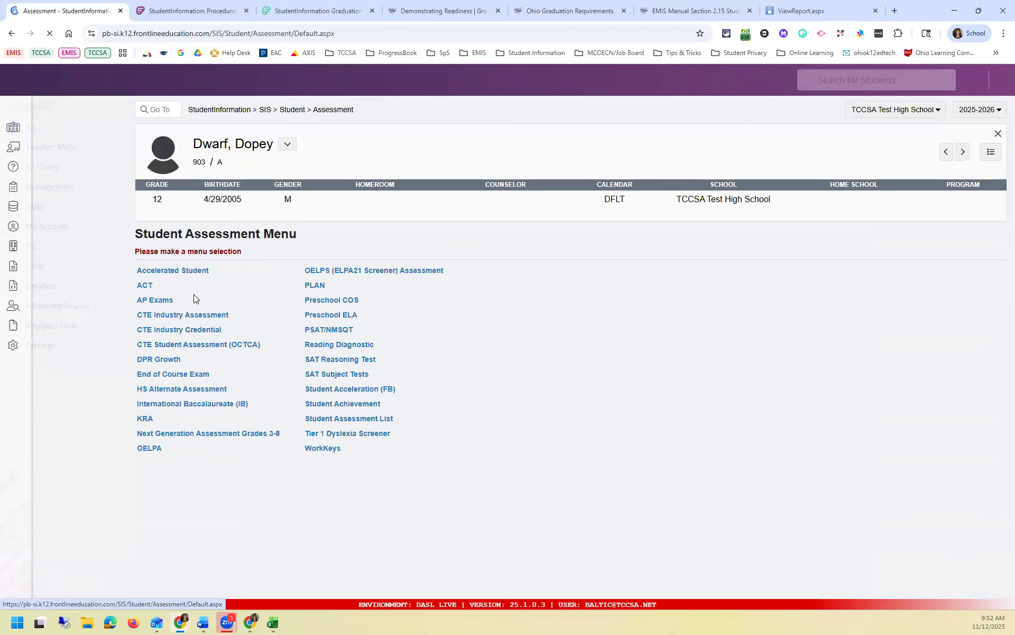
left_click(177, 374)
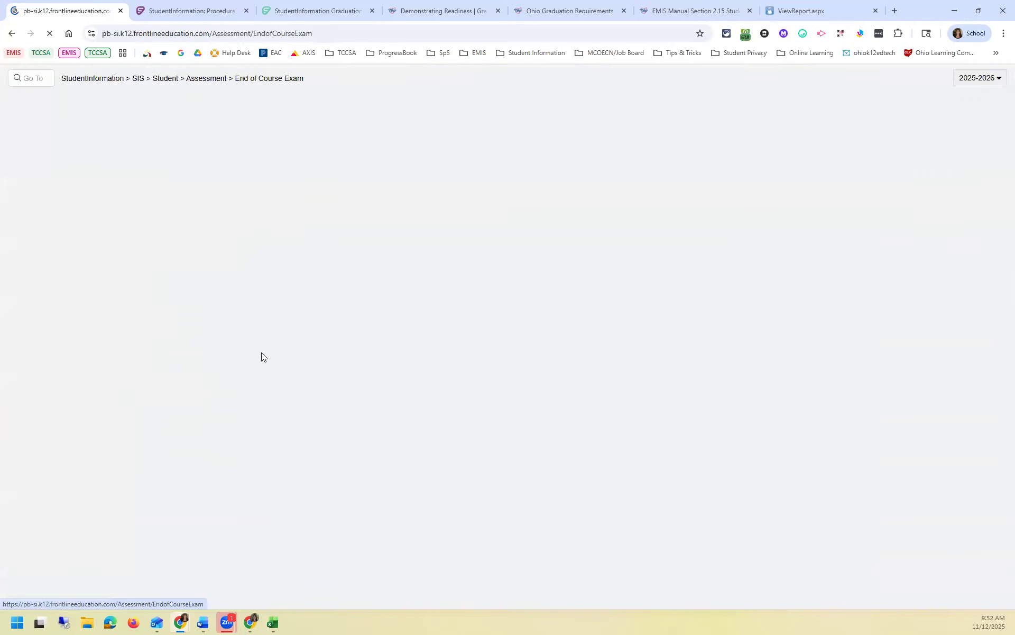
left_click(174, 323)
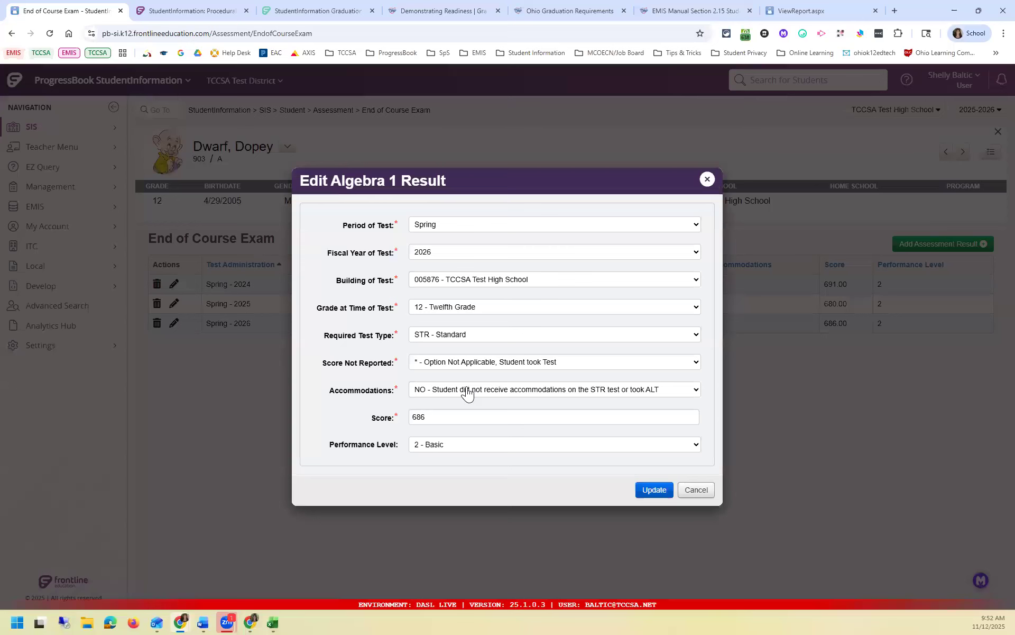
left_click(454, 363)
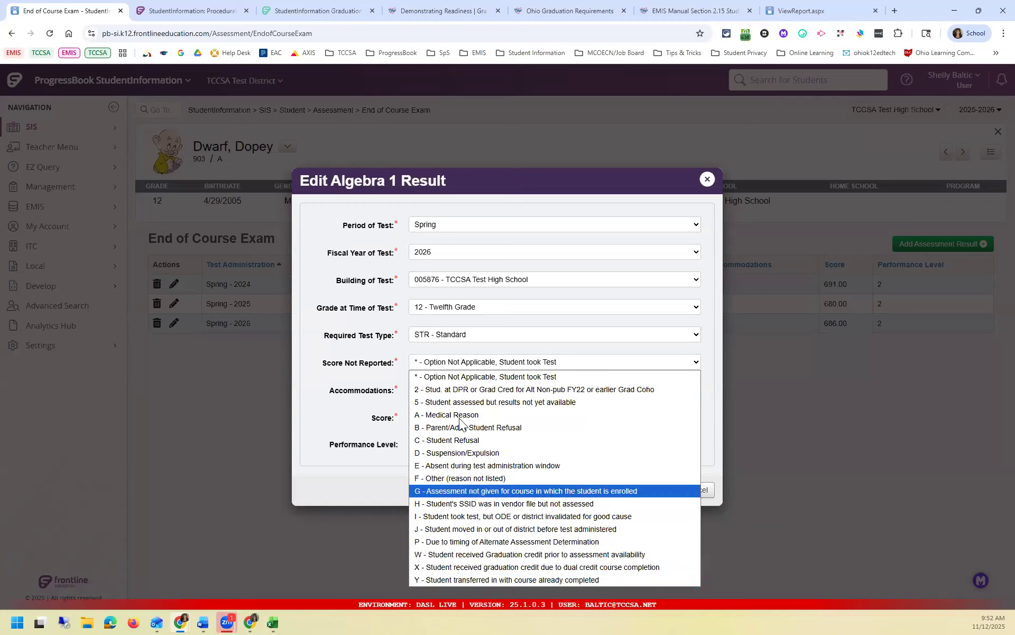
left_click(362, 386)
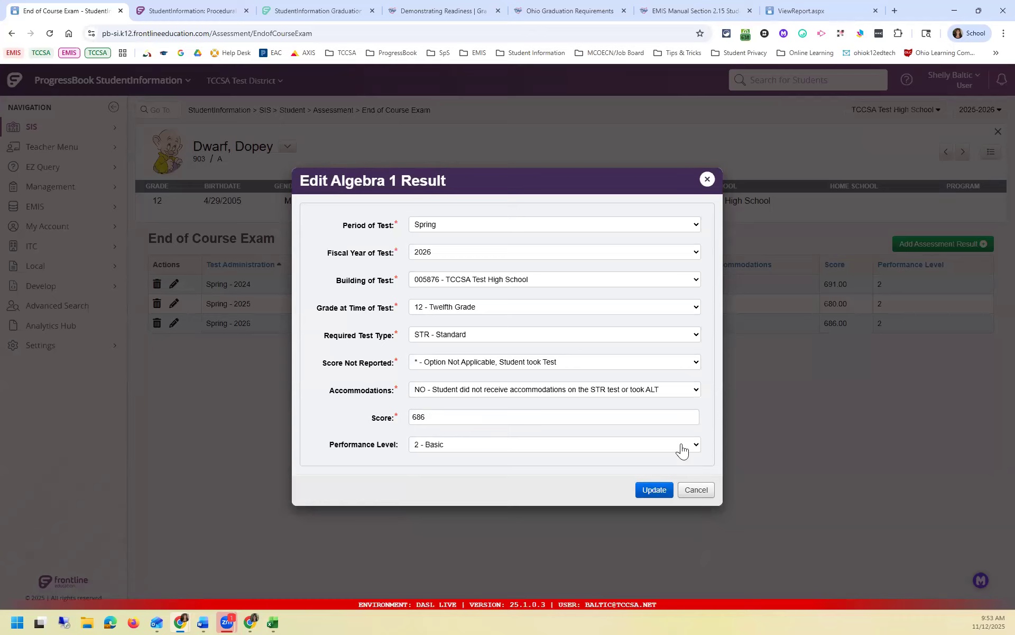
left_click(708, 181)
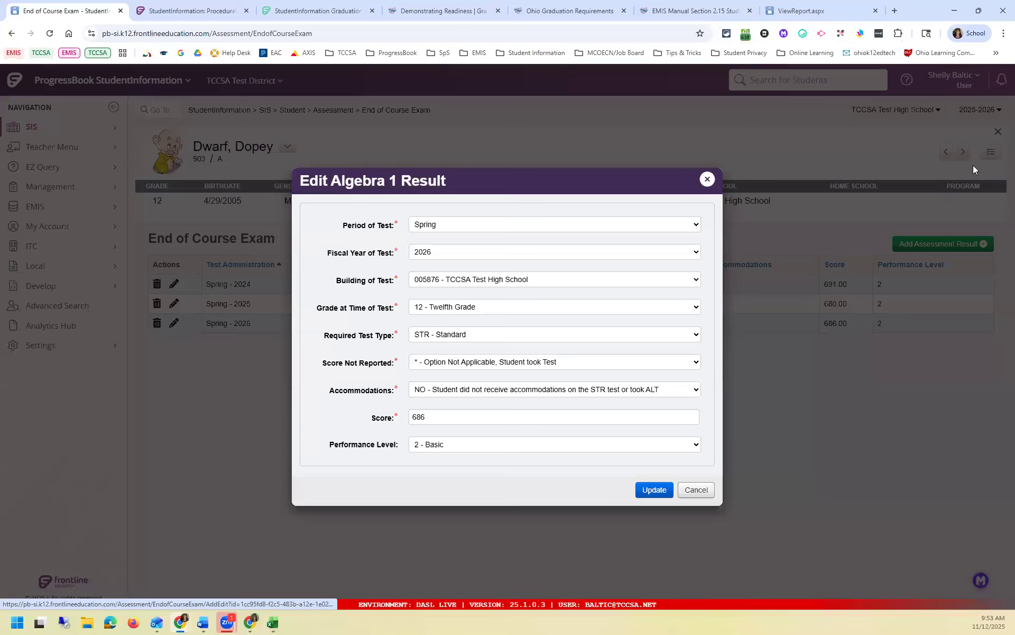
- Switch to the next student and open that student's Graduation Summary at the permanent requirements
left_click(964, 153)
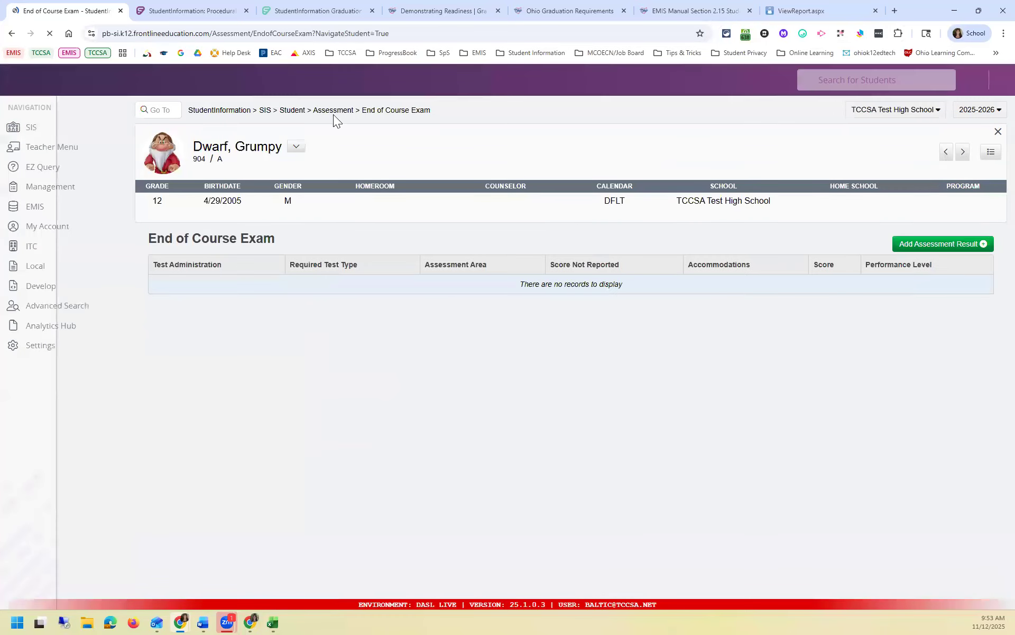
left_click(288, 111)
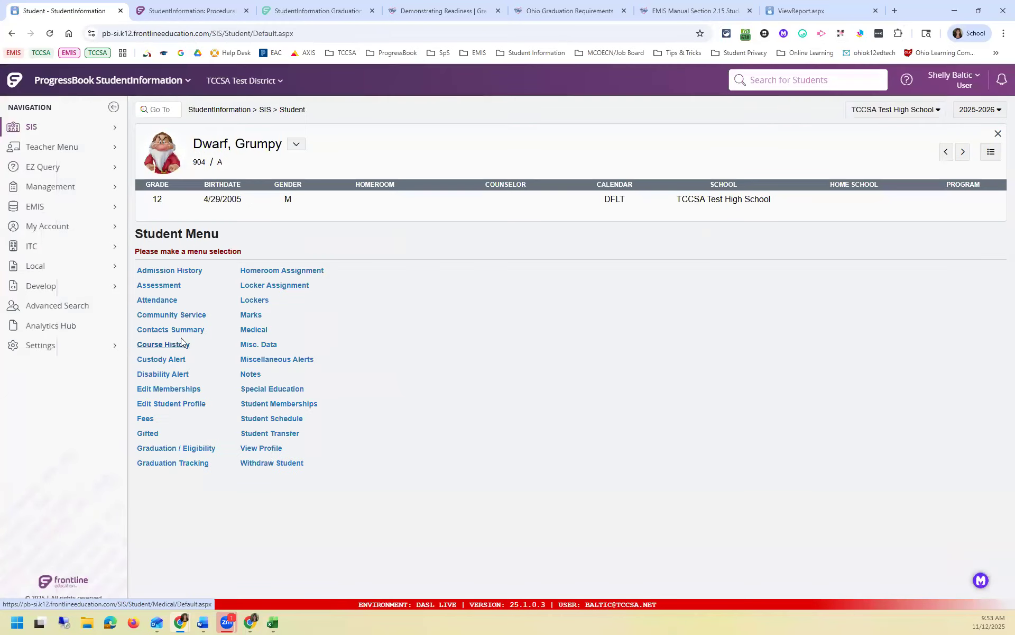
left_click(192, 463)
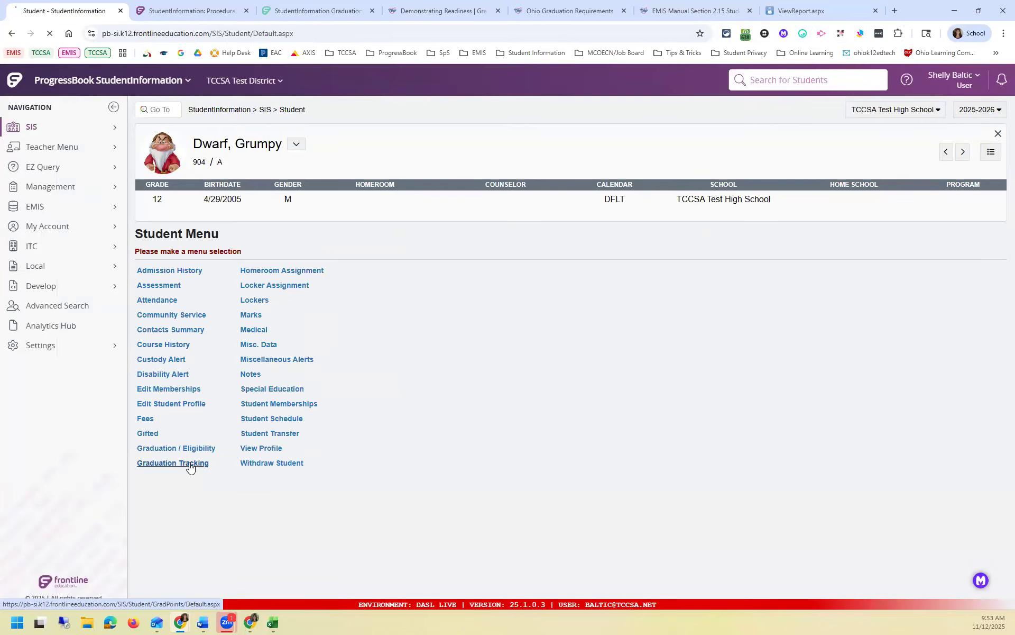
left_click(186, 272)
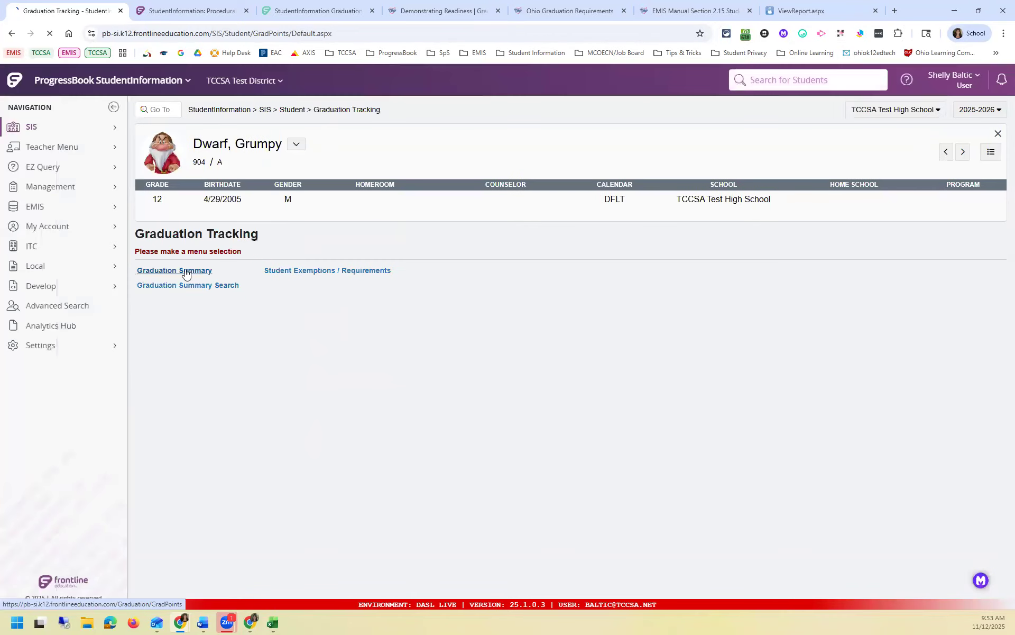
scroll(585, 397, "down", 3)
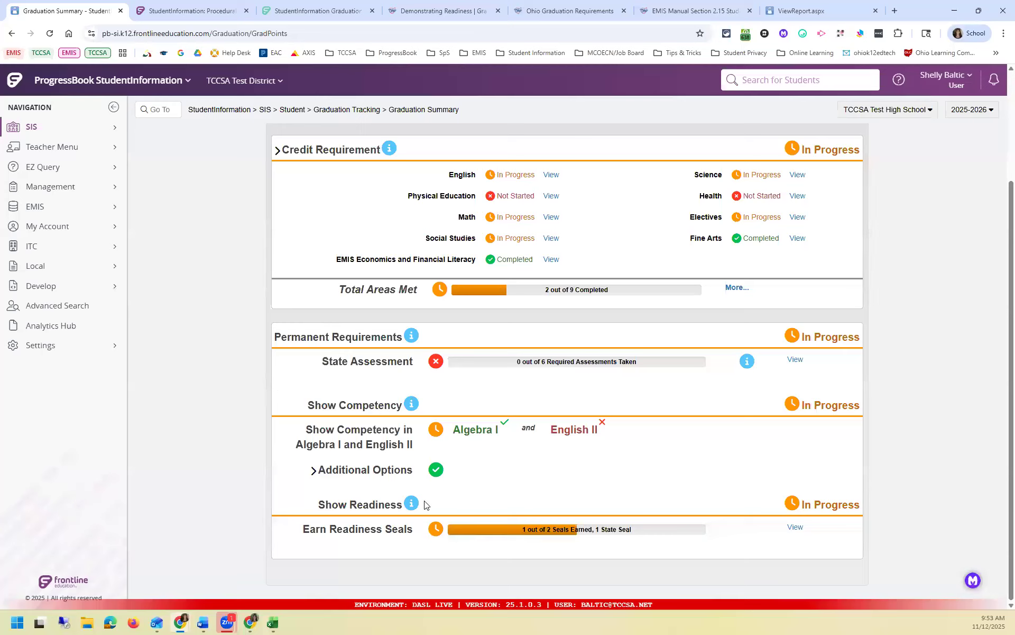
- Expand the Additional Options under Show Competency and review the career-focused, military, college coursework and college admission alternatives
left_click(313, 473)
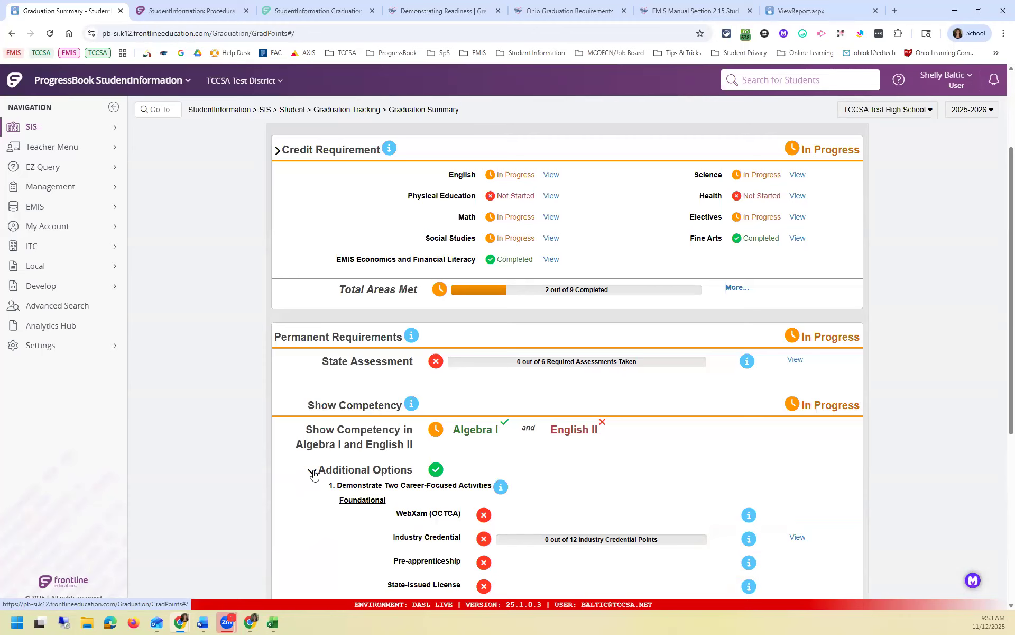
scroll(343, 474, "down", 2)
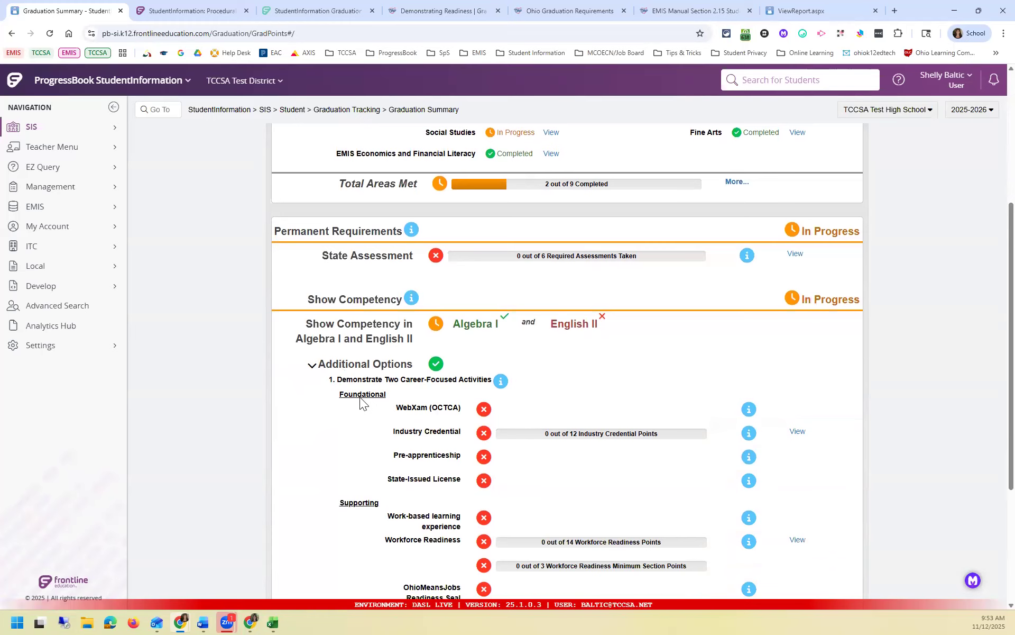
scroll(410, 420, "down", 2)
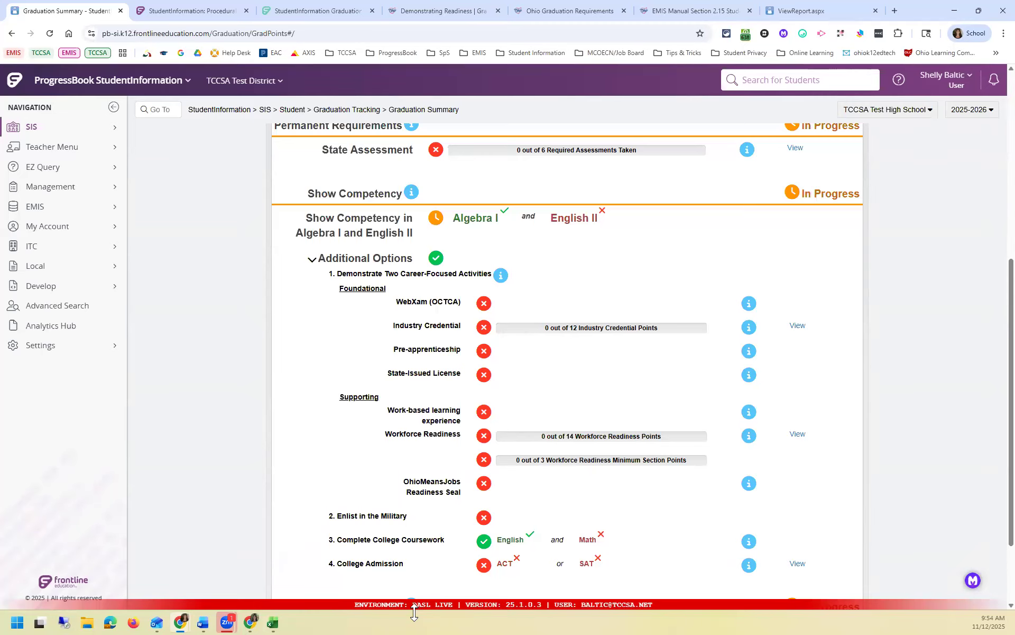
scroll(331, 426, "up", 1)
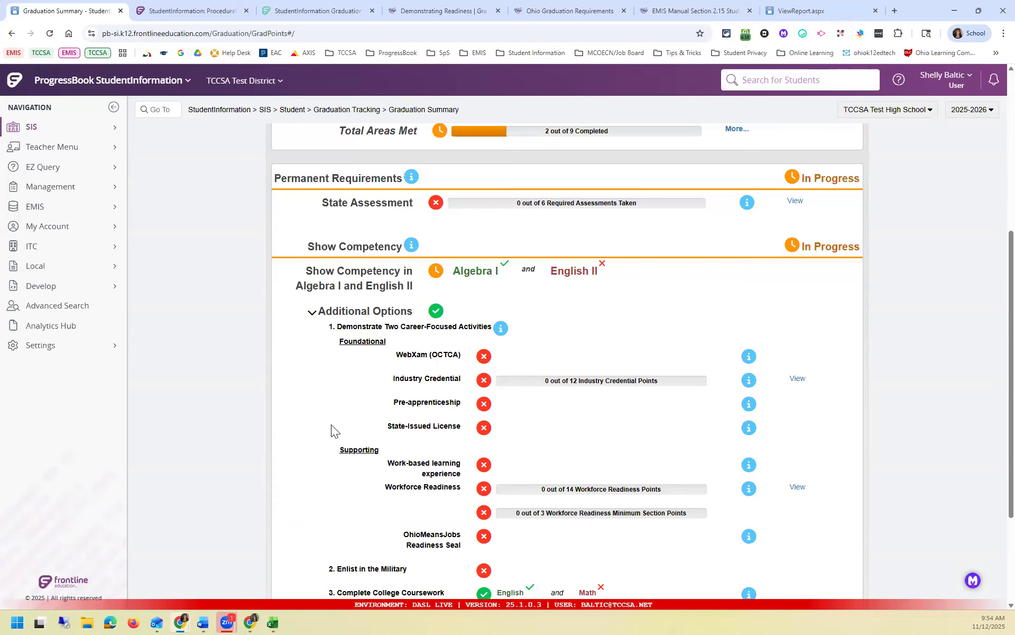
scroll(331, 424, "up", 1)
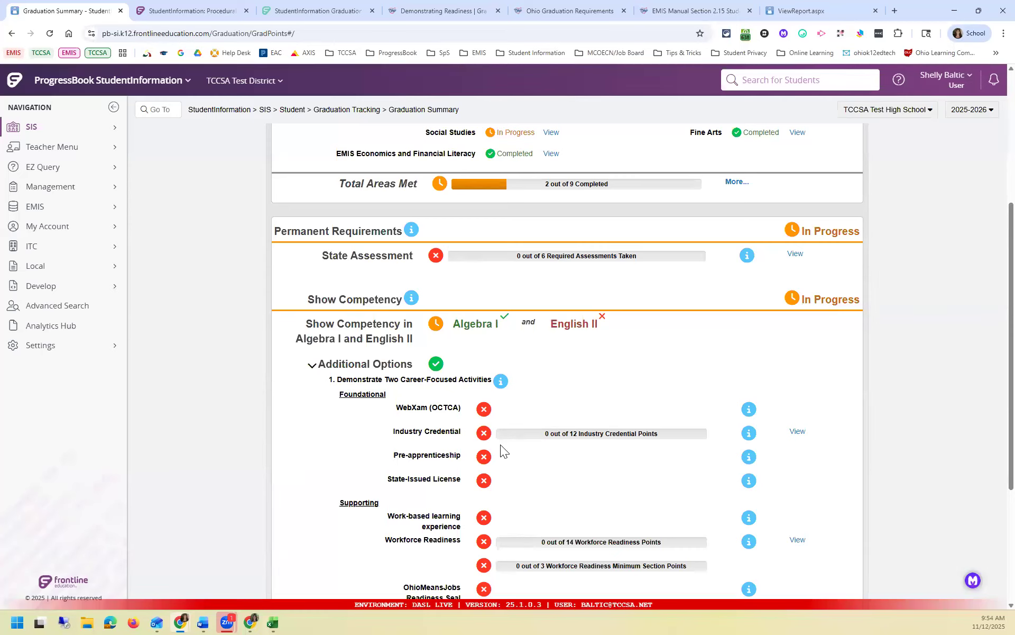
scroll(500, 444, "up", 4)
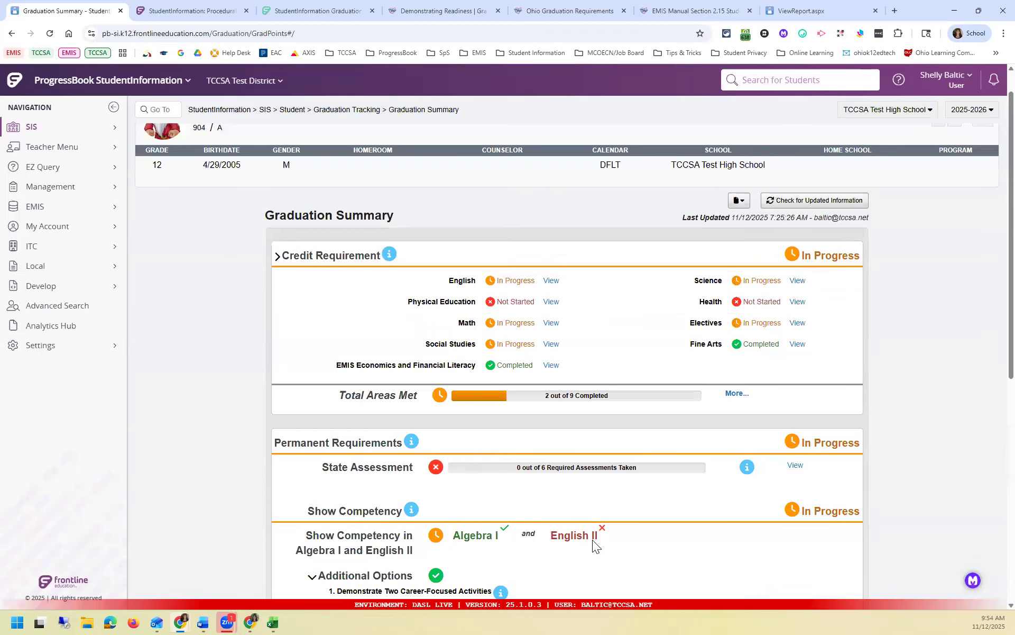
- Start a new membership for the student in group 52 - Graduation Pathways, choosing 520205 - Met ELA competency w/Alt HS Assess
left_click(291, 110)
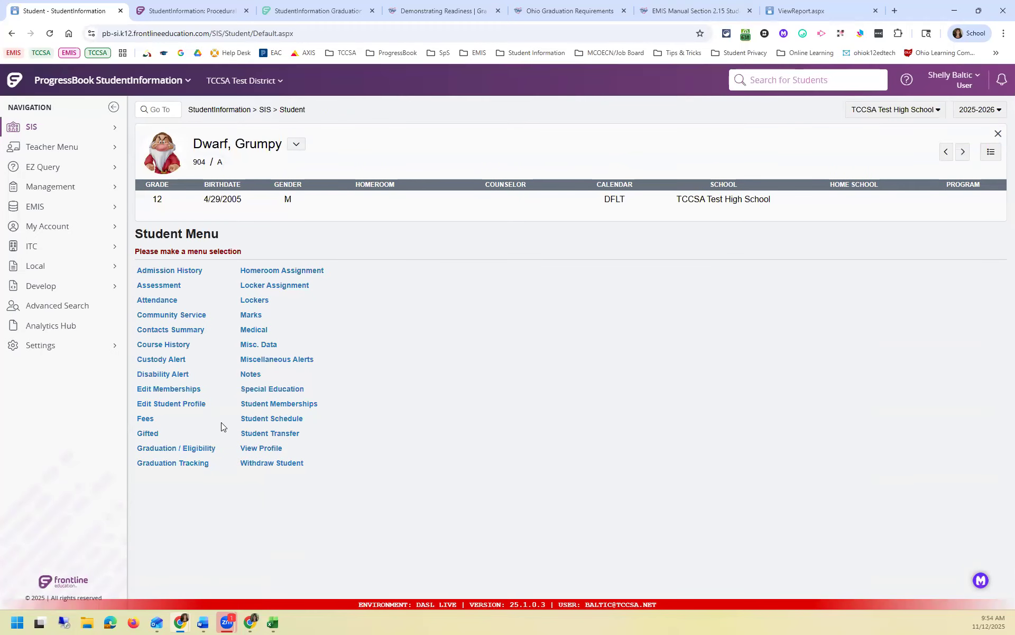
left_click(182, 393)
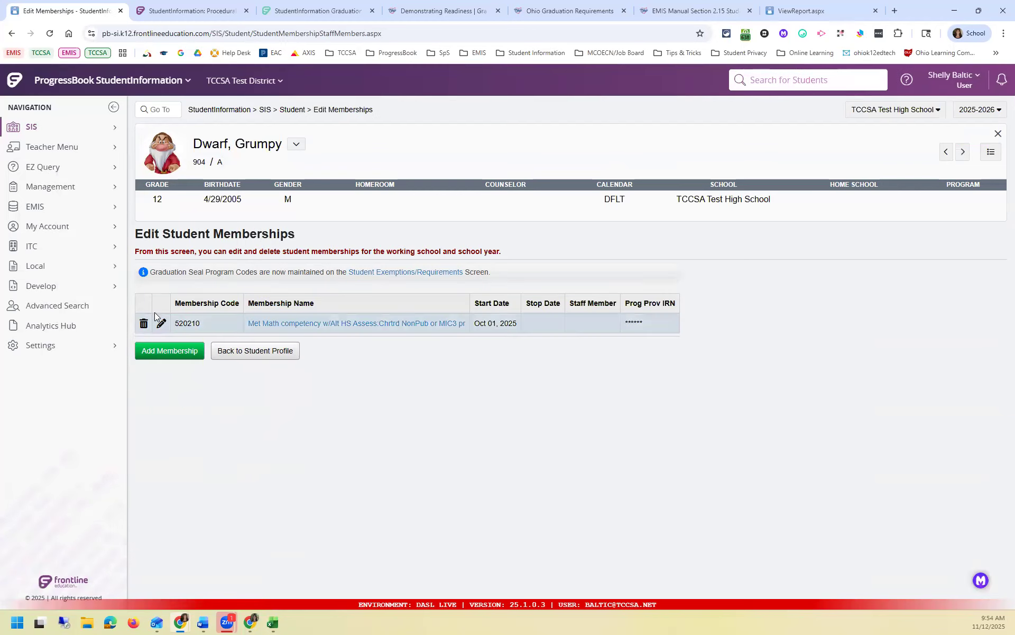
left_click(170, 353)
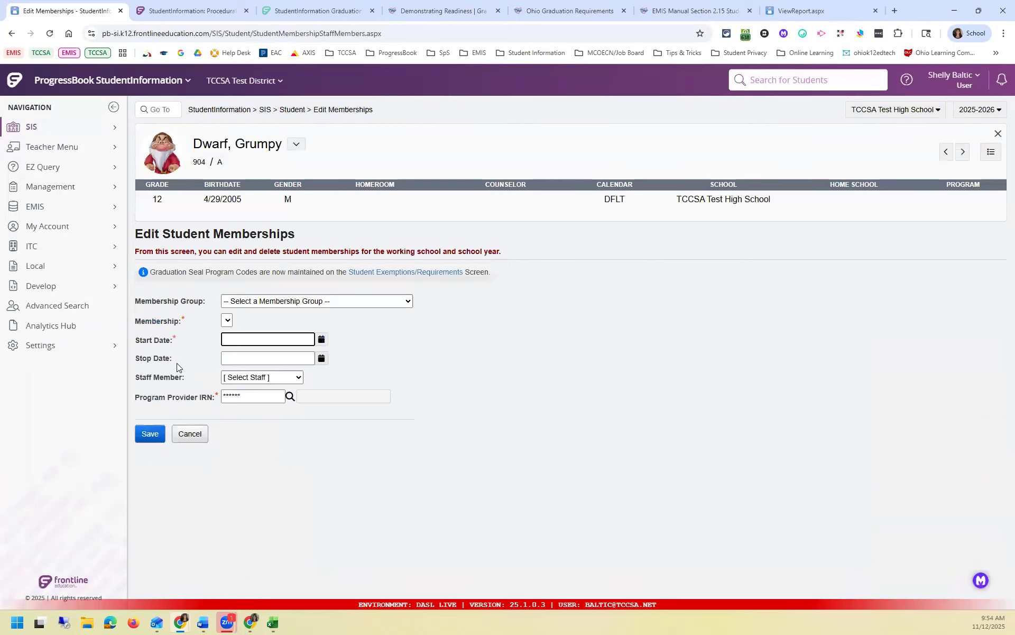
left_click(266, 301)
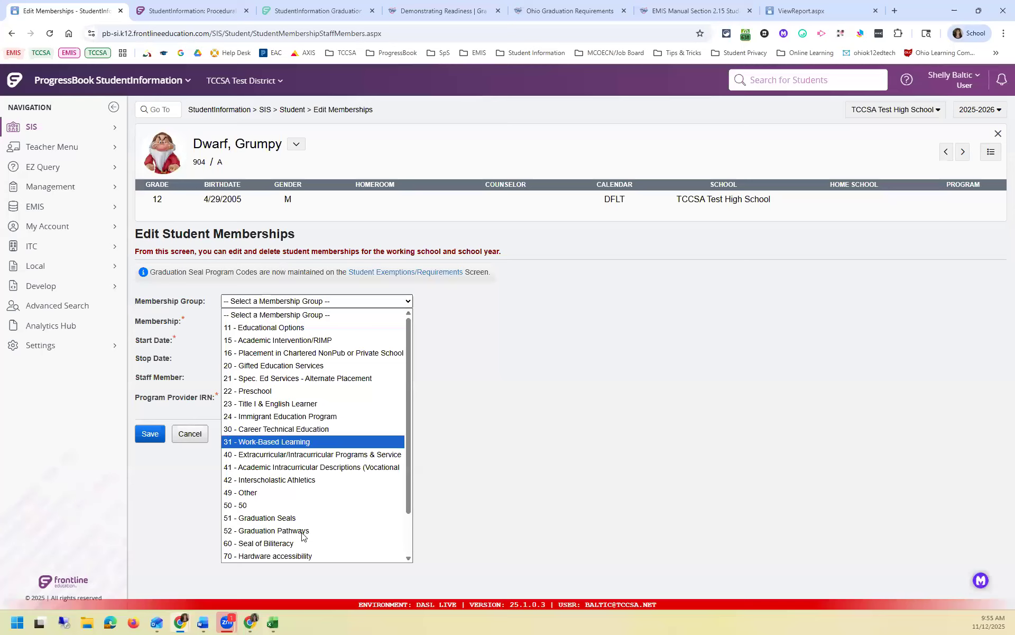
left_click(302, 532)
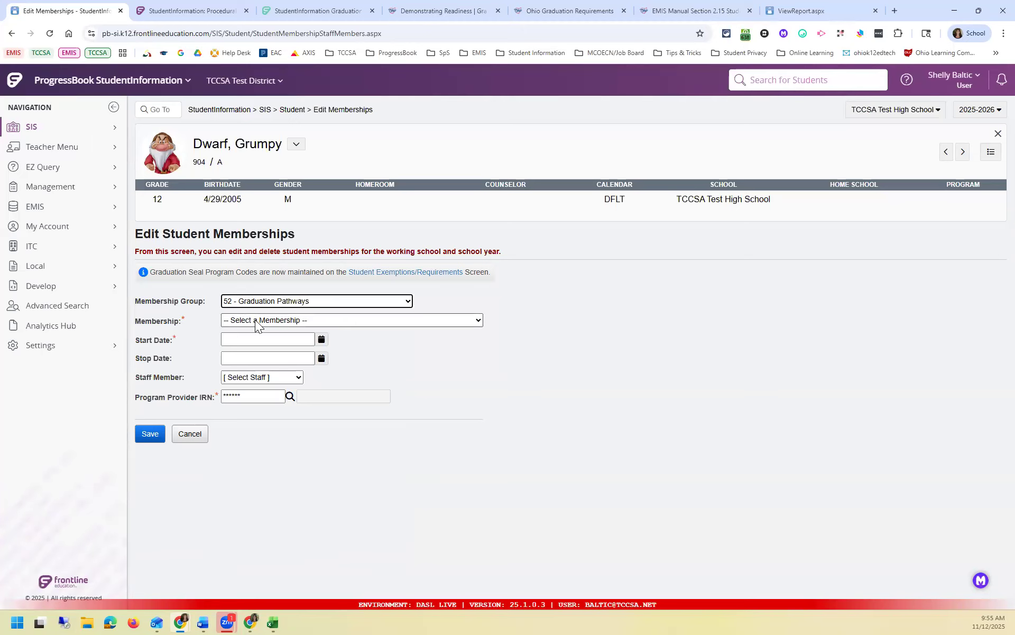
left_click(255, 320)
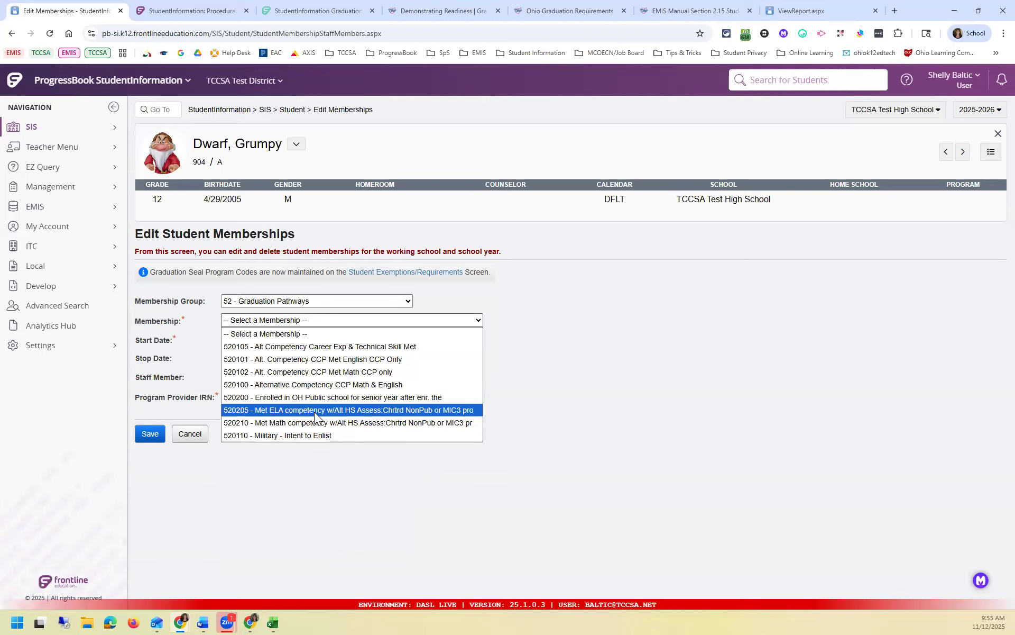
left_click(368, 413)
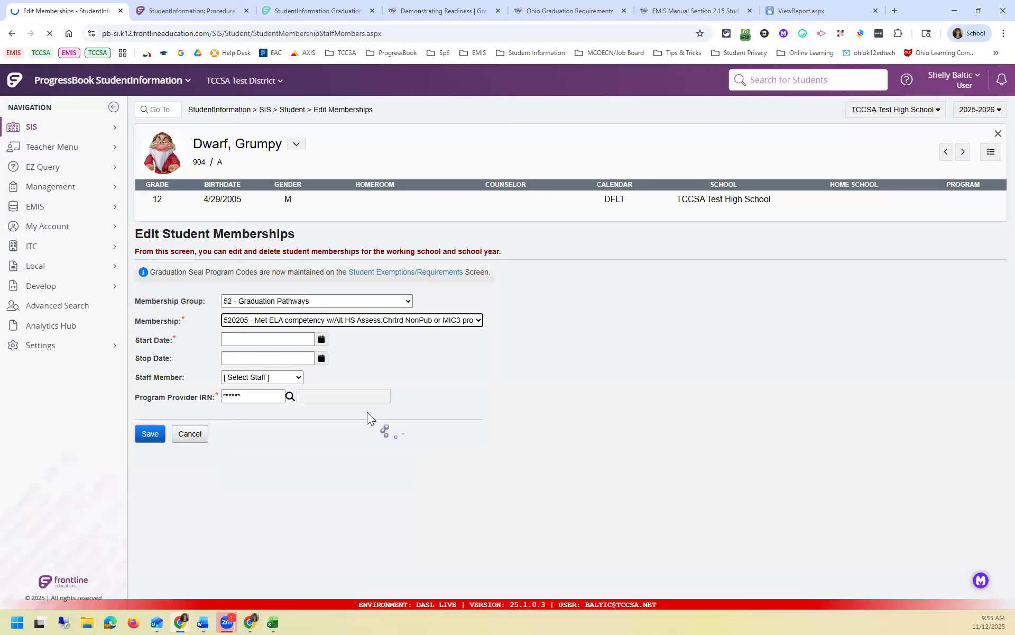
- Set the new membership's start date to 10/01/2025 and save it
left_click(323, 339)
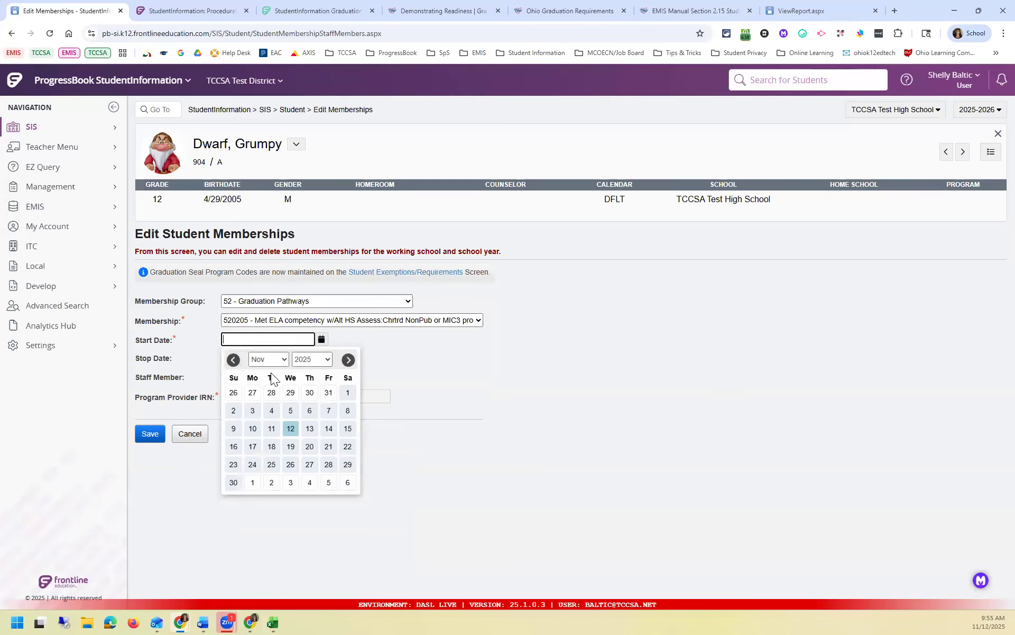
left_click(233, 360)
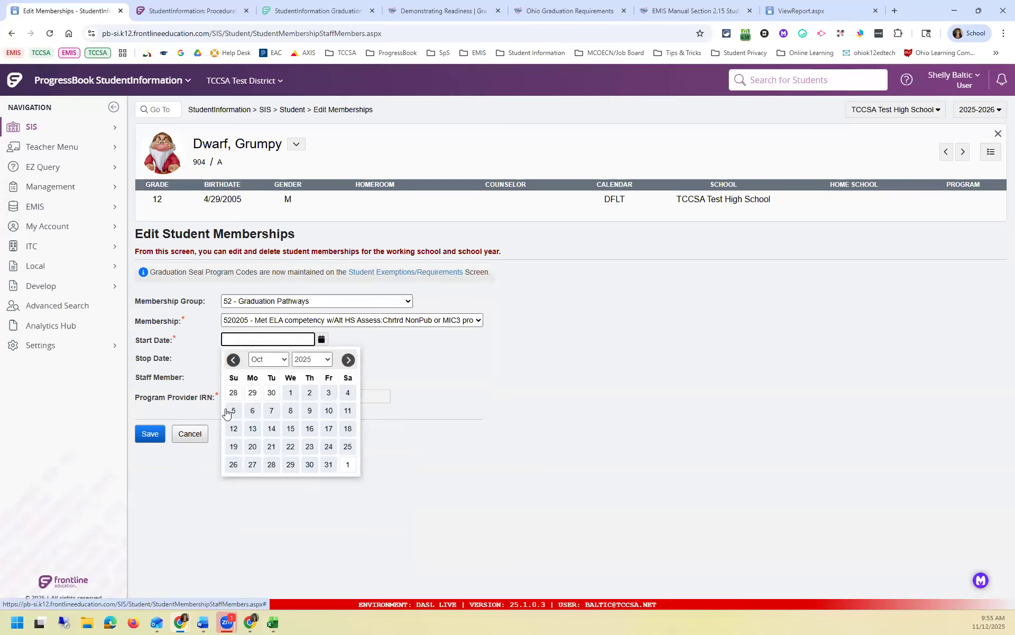
left_click(291, 394)
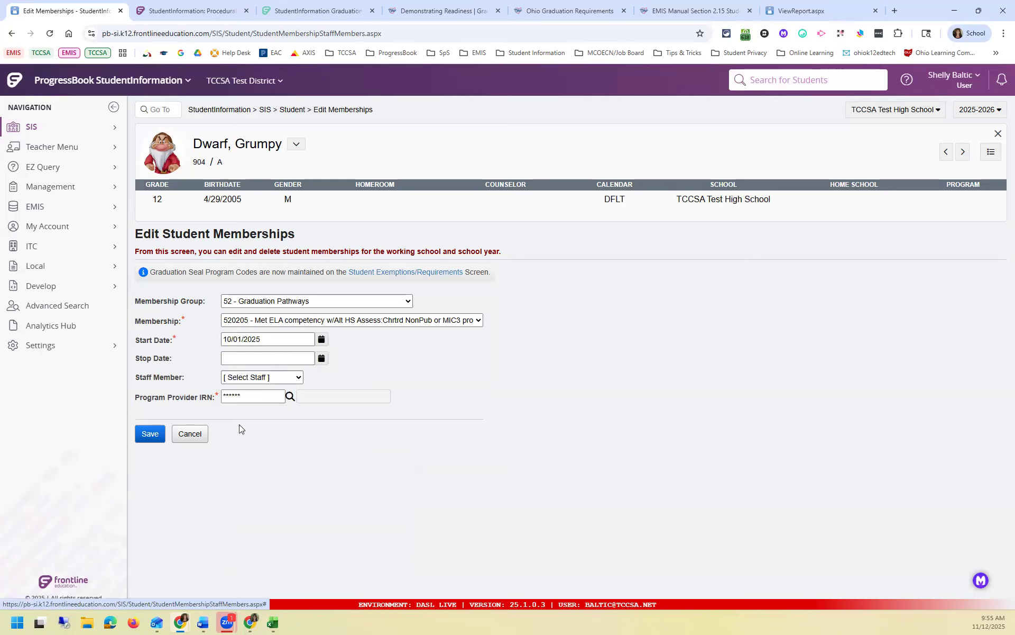
left_click(155, 434)
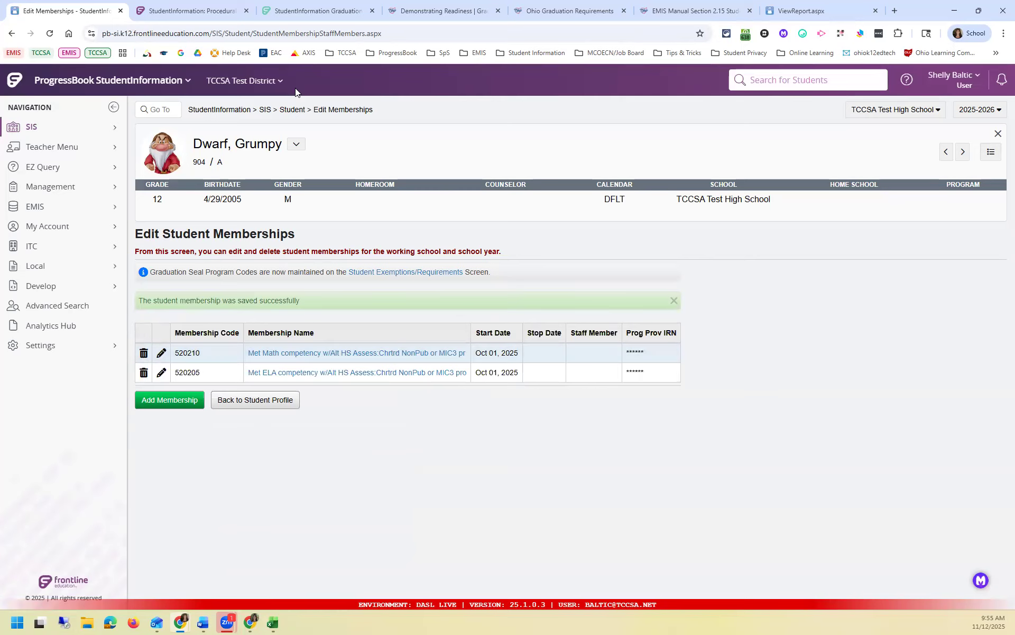
- Reopen the student's Graduation Summary and check the Algebra I and English II competency status
left_click(292, 109)
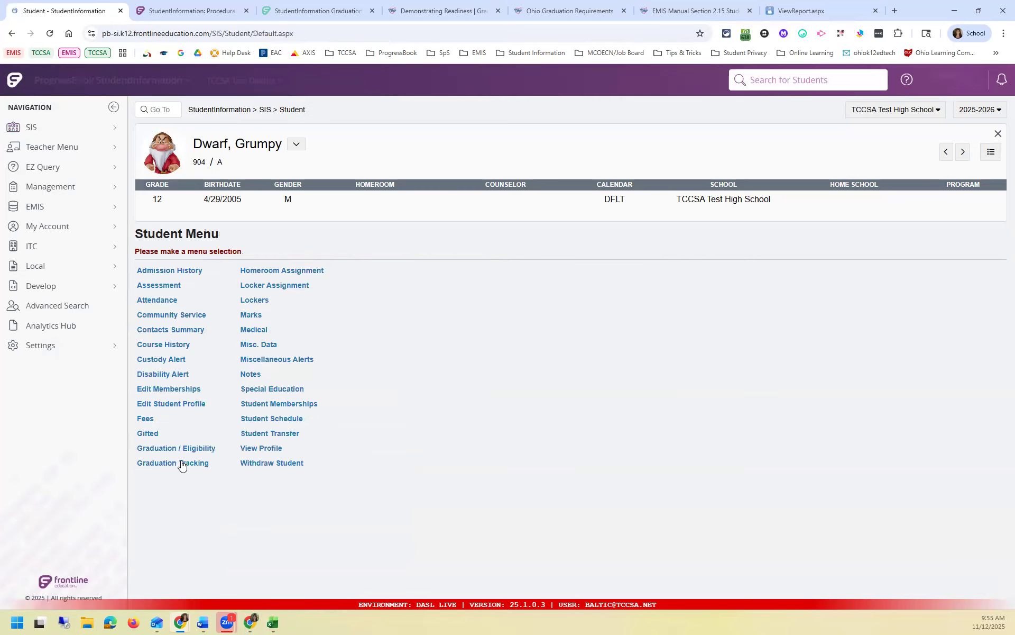
left_click(181, 460)
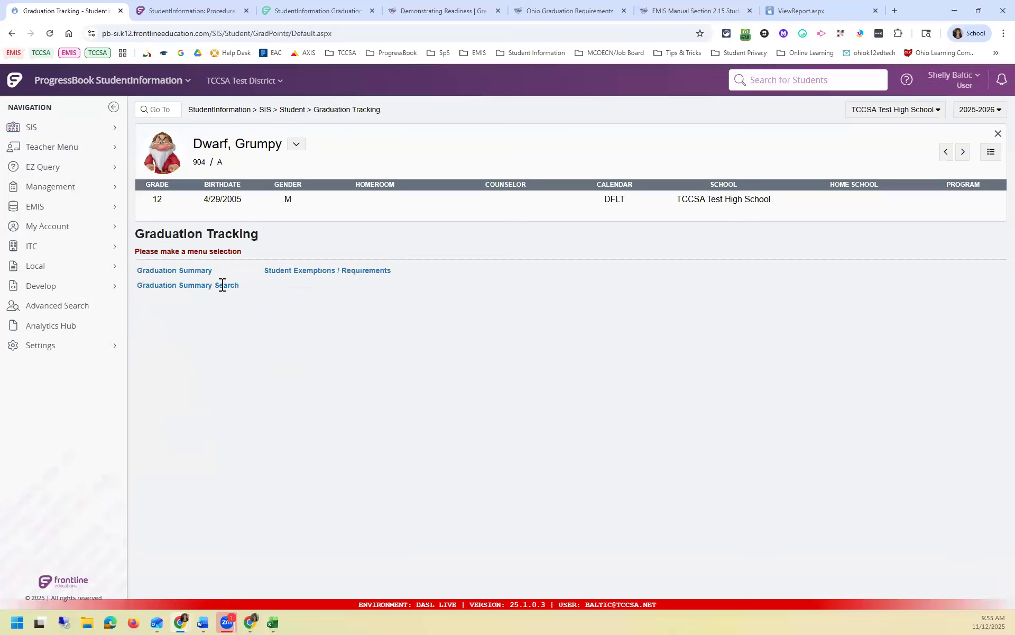
left_click(193, 271)
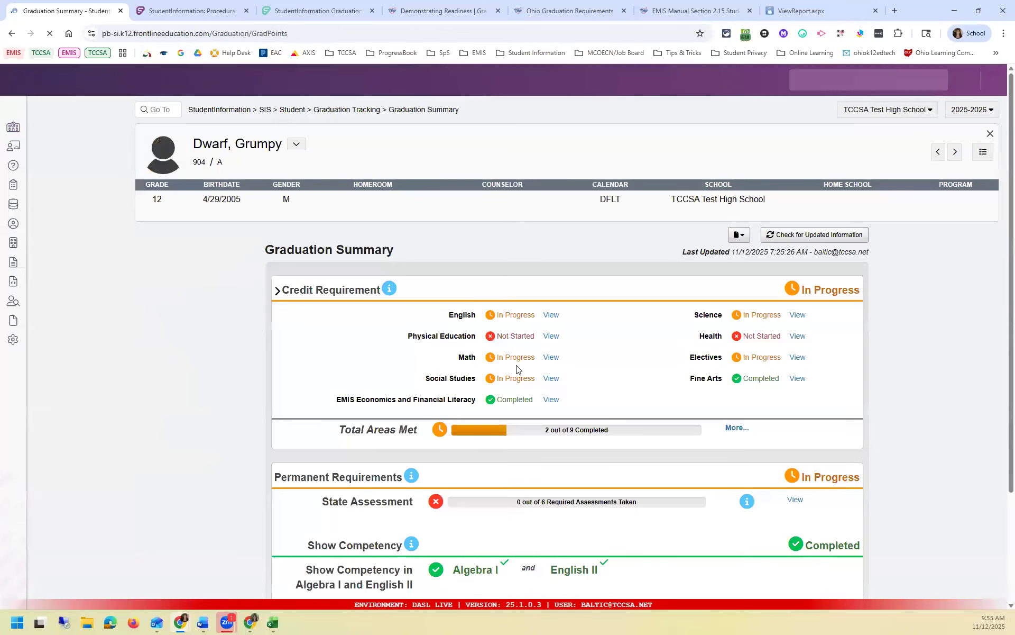
scroll(624, 446, "down", 3)
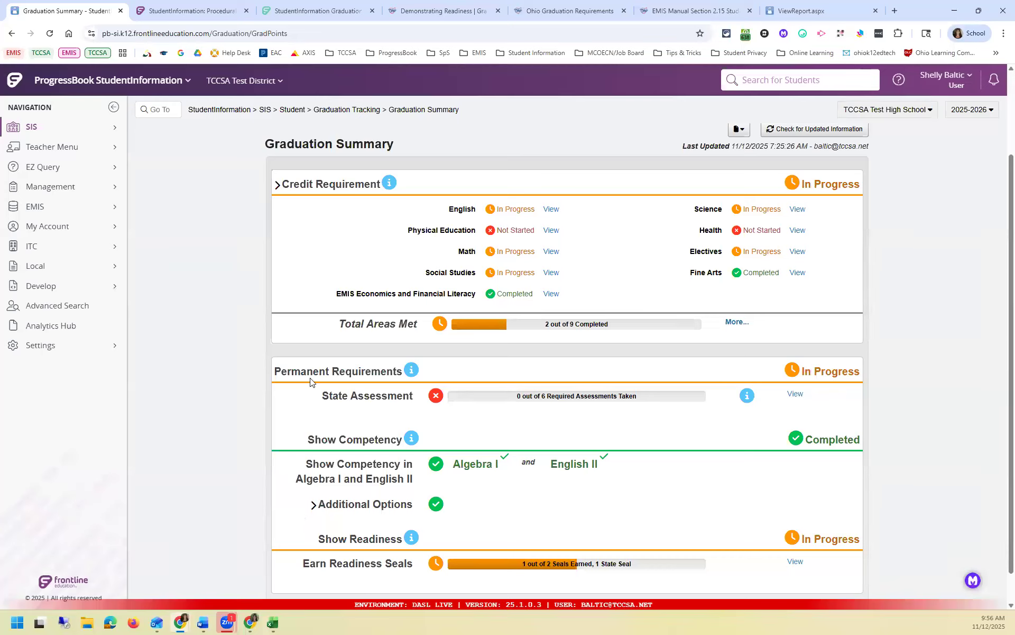
- Expand the Additional Options under Show Competency and review the career-focused activities for this student
scroll(312, 423, "down", 1)
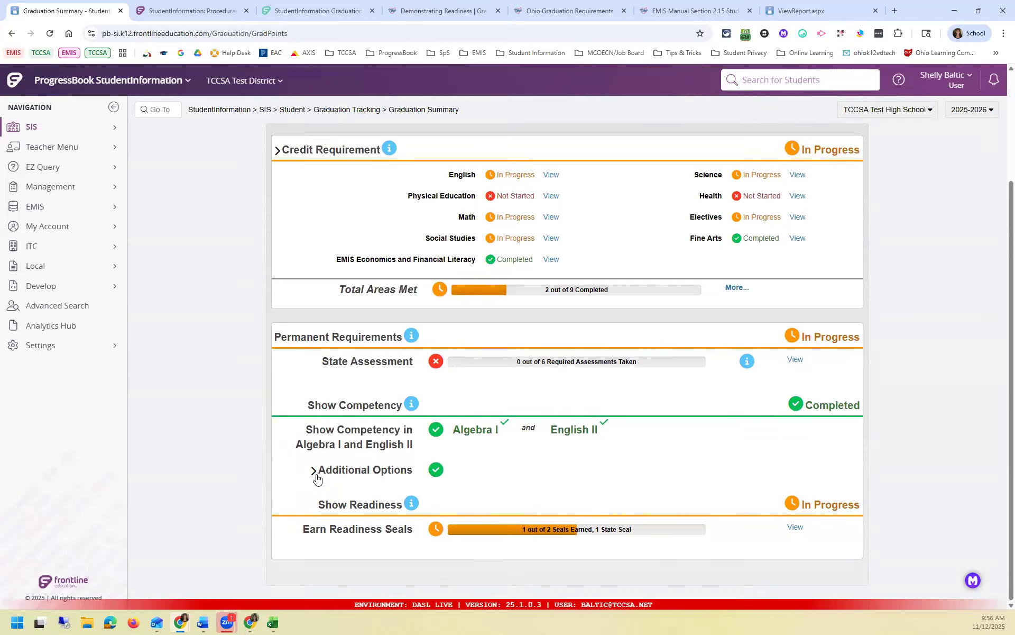
left_click(316, 473)
scroll(422, 461, "down", 2)
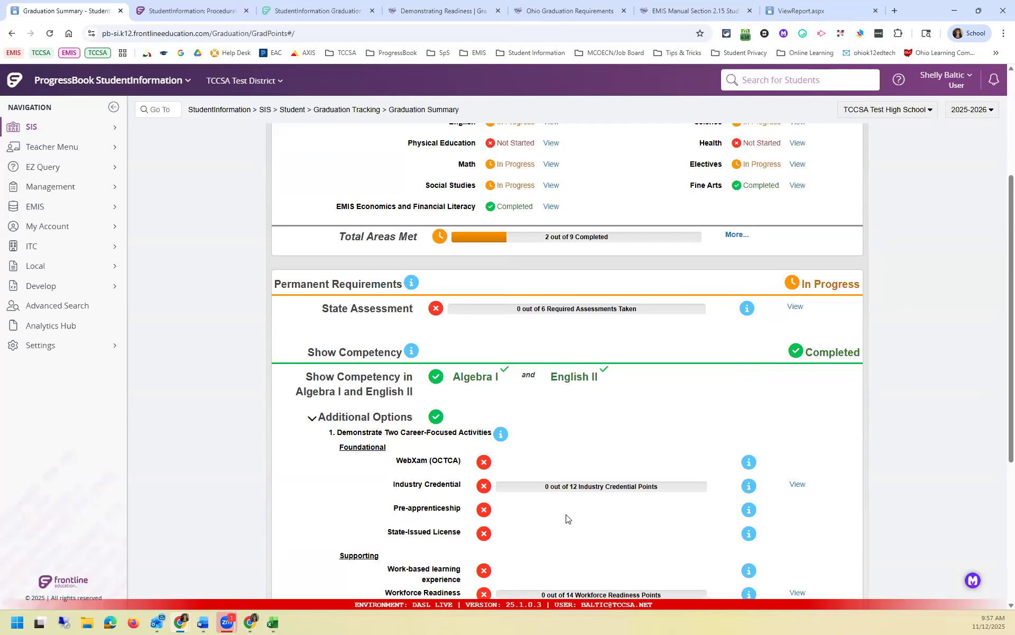
- Switch to the next student's Graduation Summary, expand the Additional Options under Show Competency and view the Industry Credential details
scroll(878, 312, "up", 3)
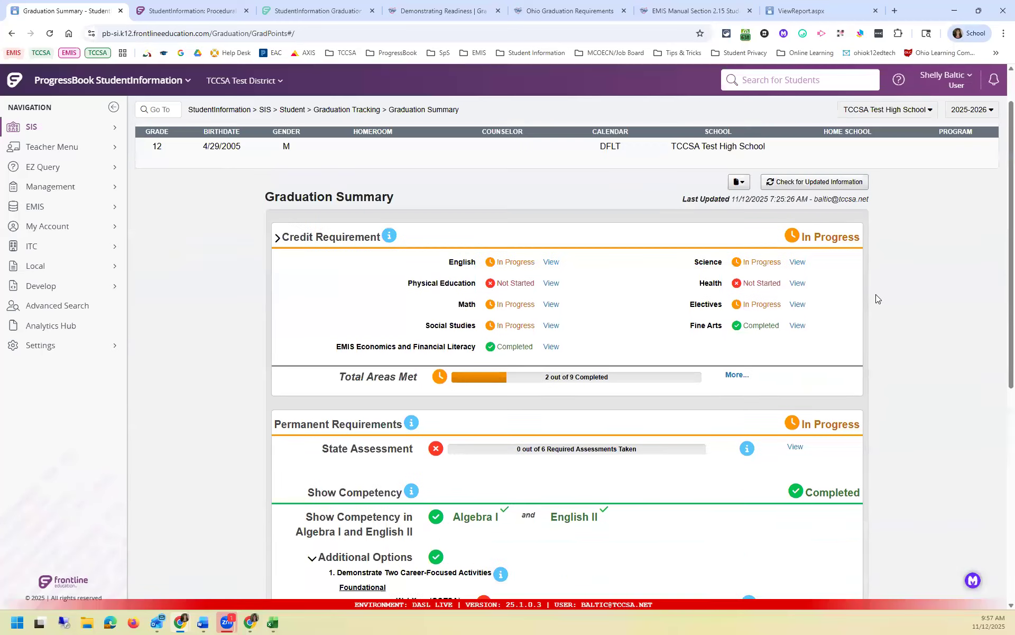
left_click(955, 153)
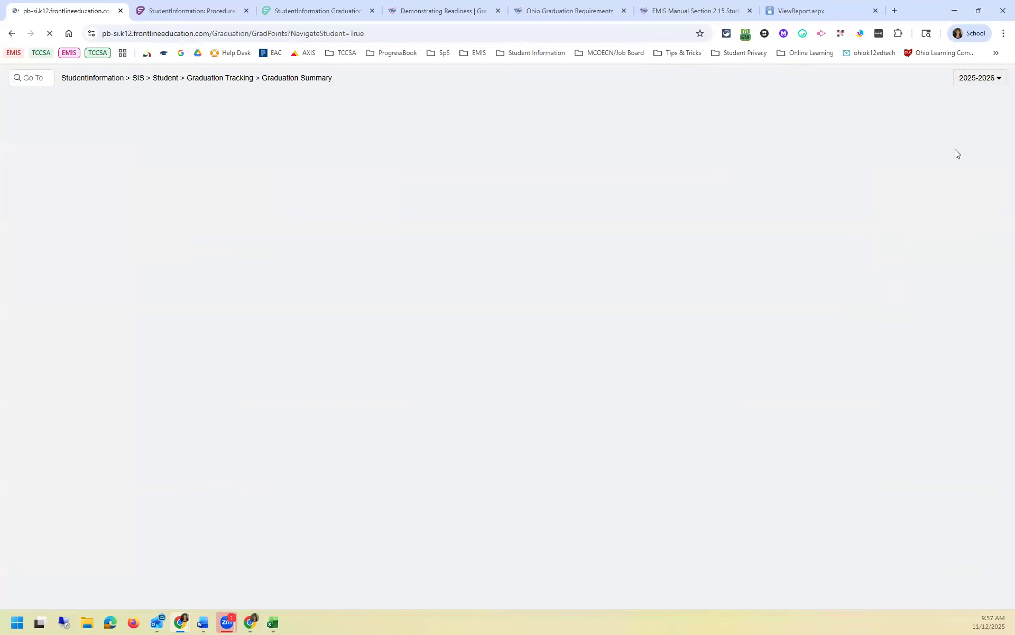
scroll(529, 360, "down", 3)
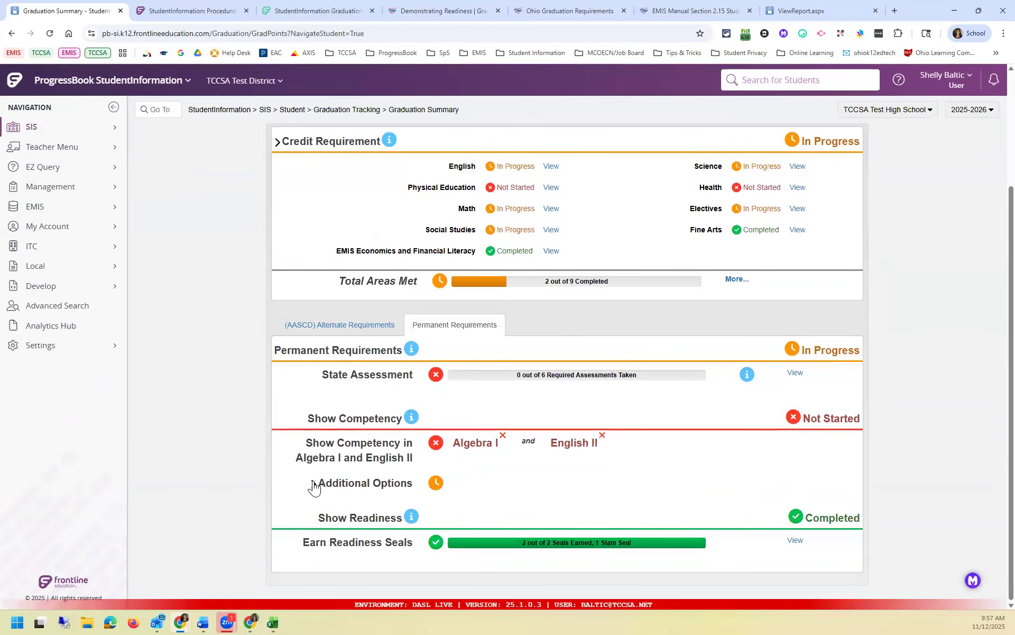
left_click(392, 482)
scroll(392, 483, "down", 3)
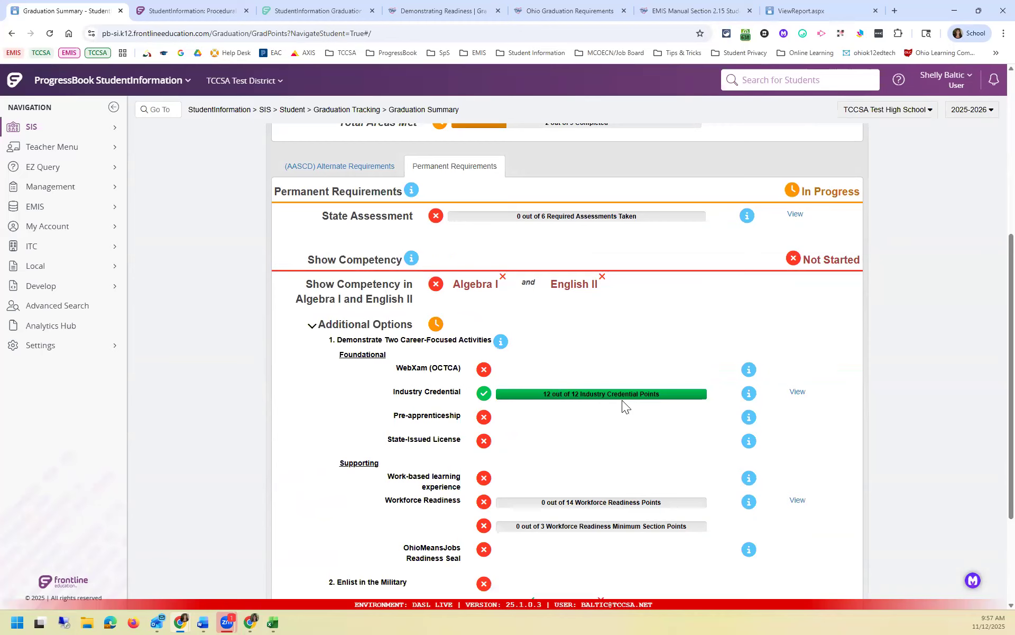
left_click(797, 393)
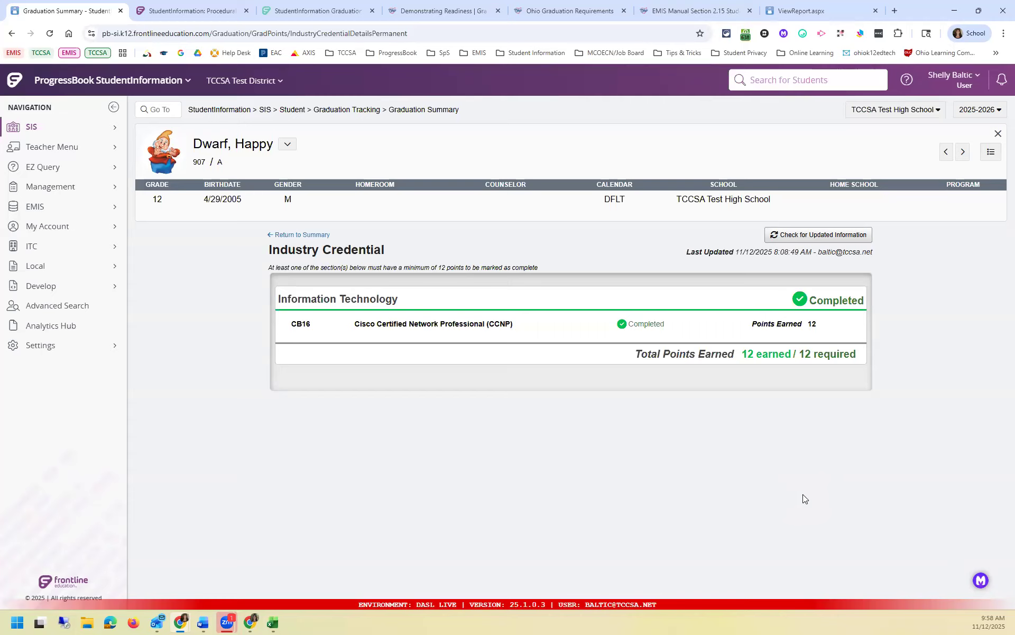
- Open a new CTE technical score entry under the student's CTE Student Assessment (OCTCA), browse the assessment codes and cancel the entry
left_click(292, 111)
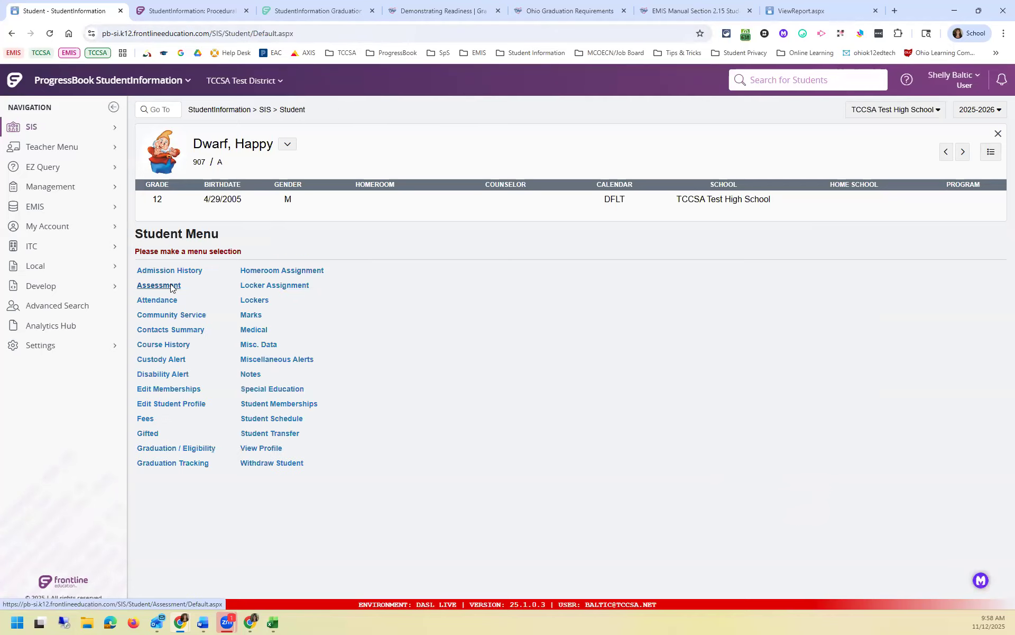
left_click(171, 286)
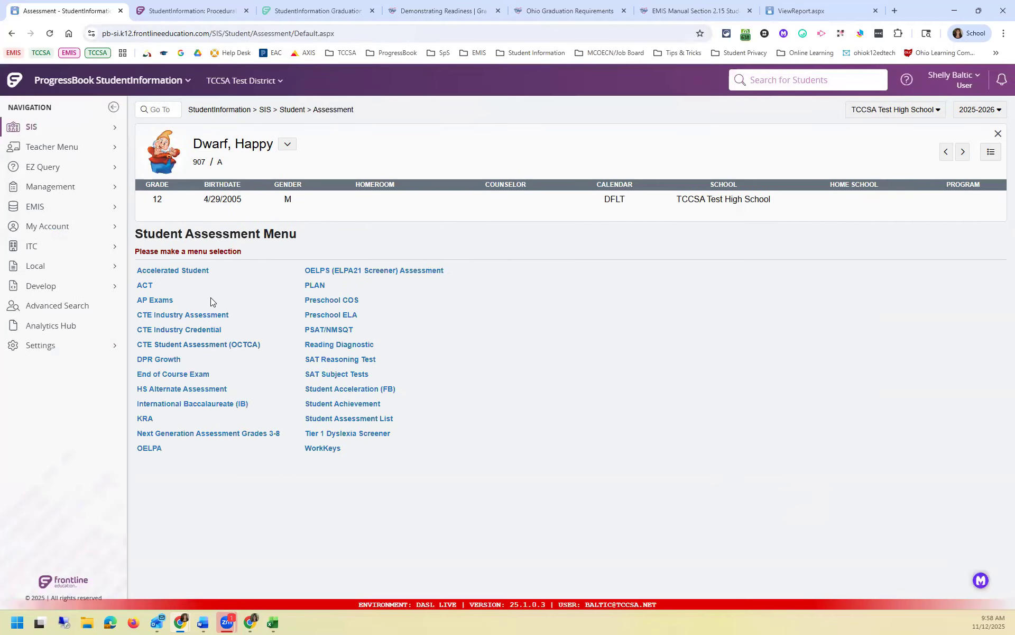
left_click(223, 345)
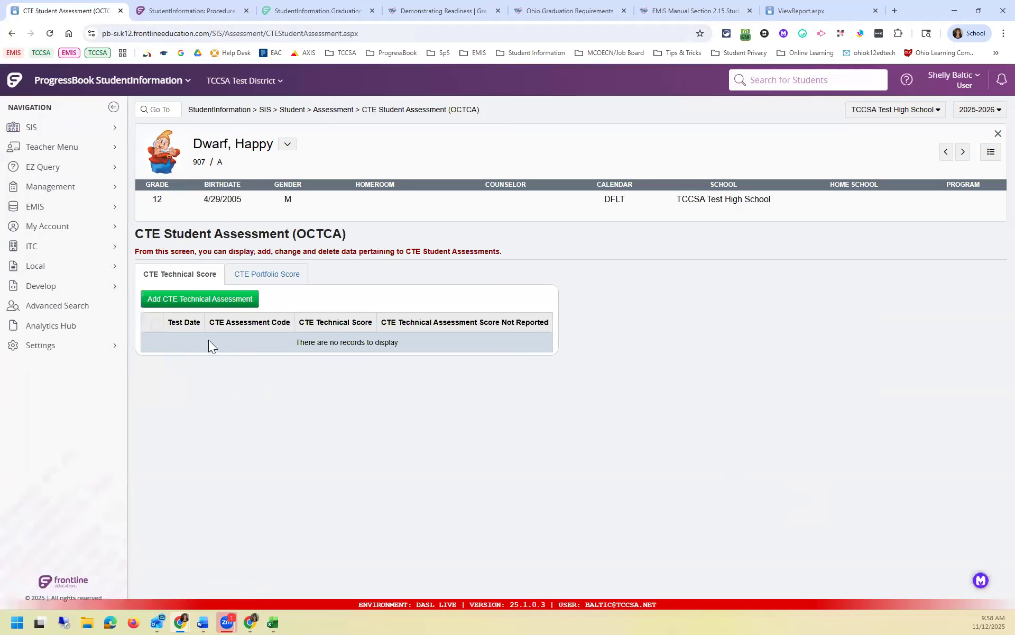
left_click(204, 299)
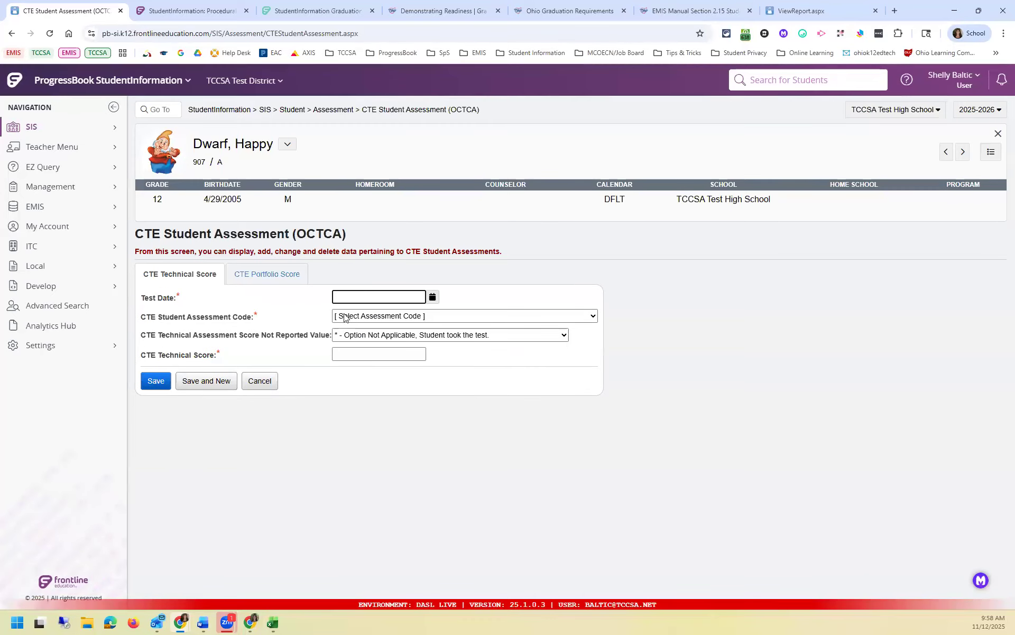
left_click(378, 315)
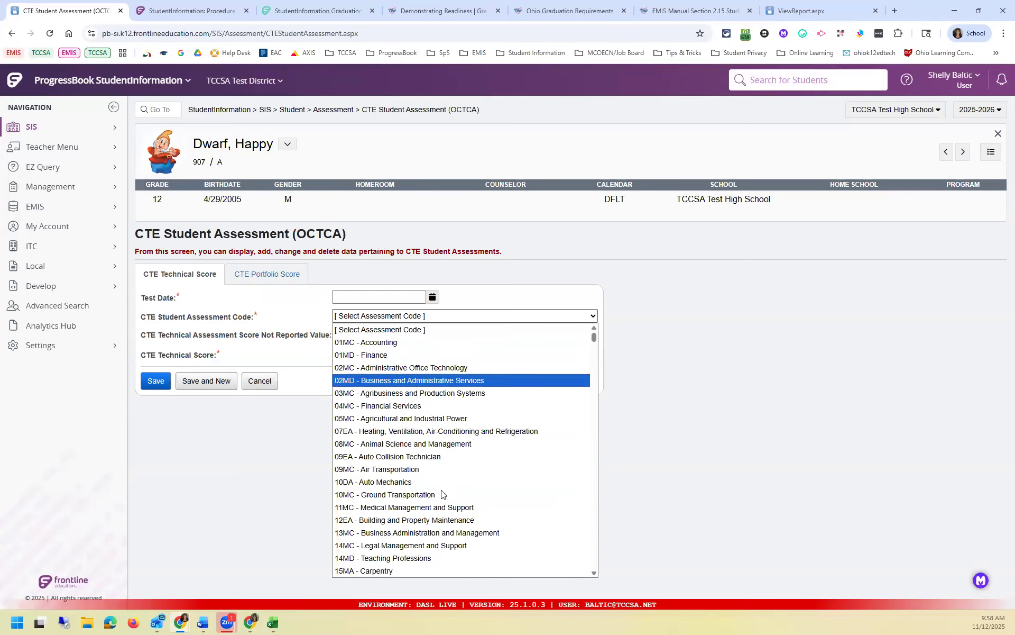
scroll(468, 456, "down", 12)
scroll(468, 456, "down", 2)
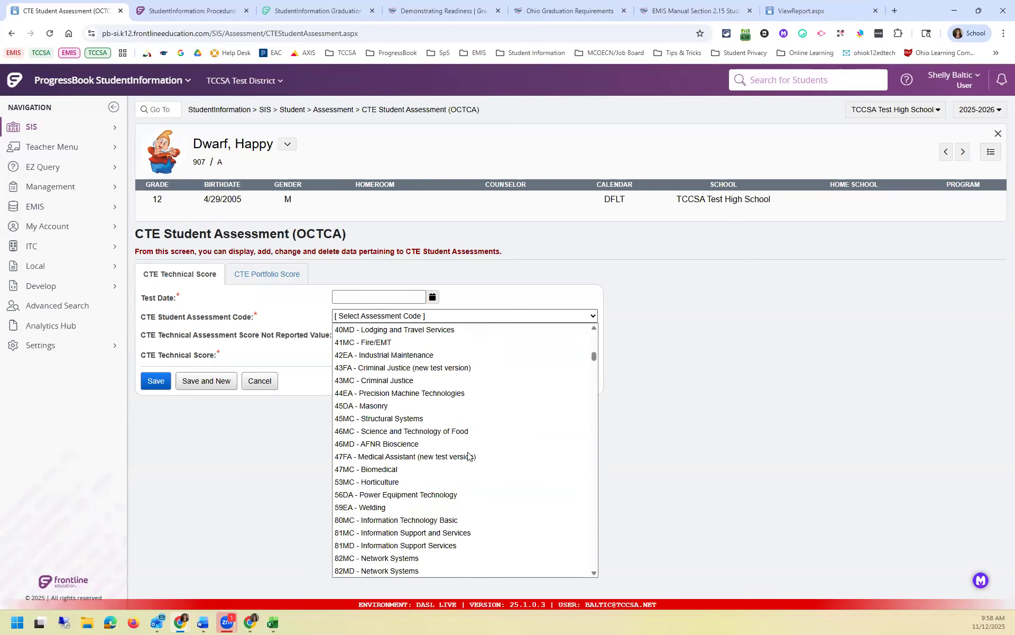
scroll(468, 456, "down", 2)
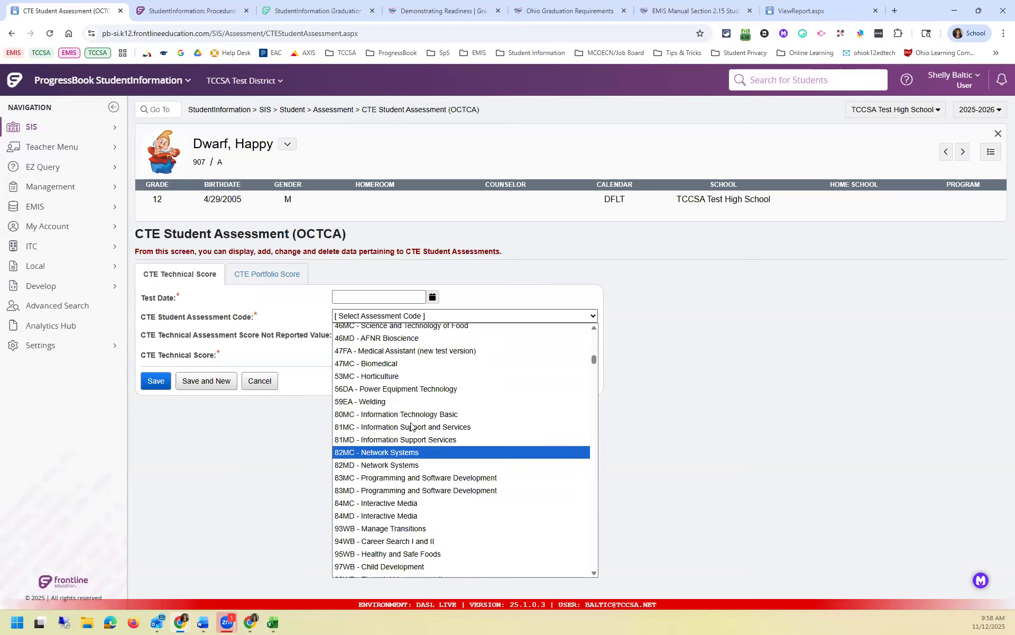
left_click(299, 328)
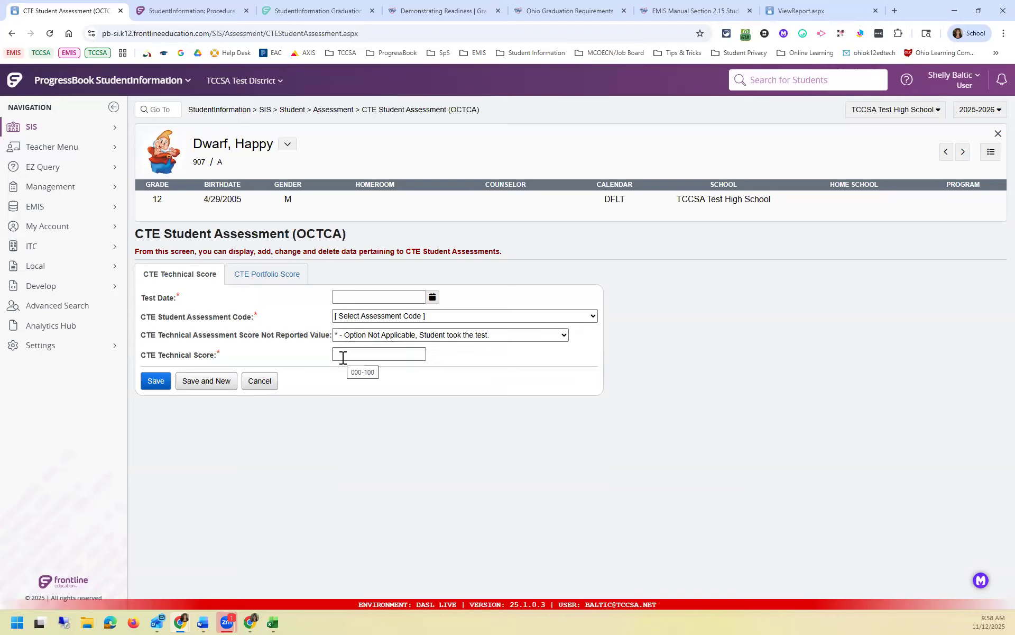
left_click(256, 381)
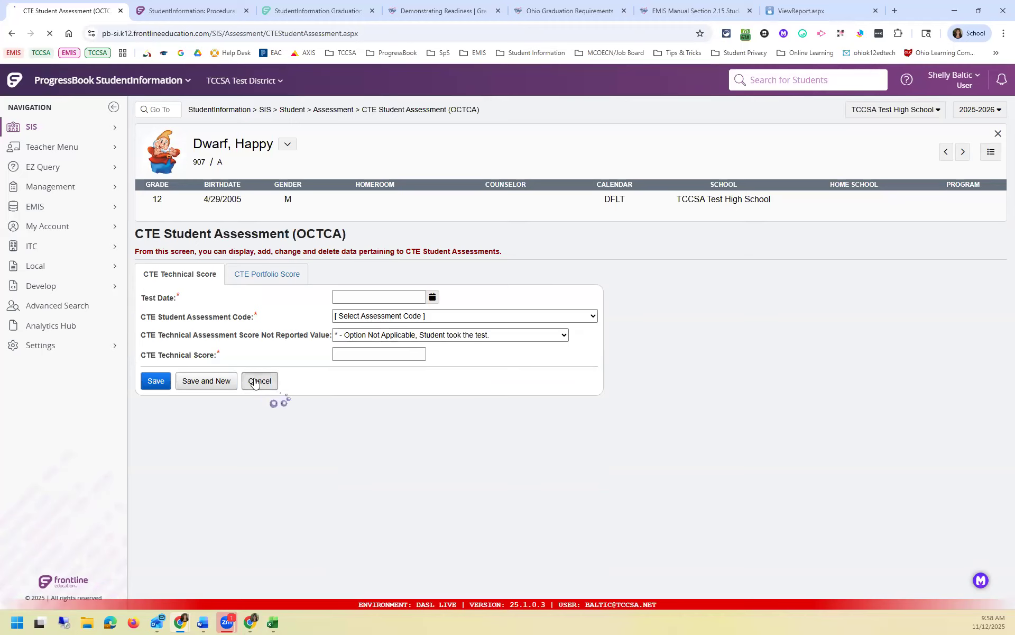
- Open the student's CB16 - Cisco Certified Network Professional (CCNP) record under CTE Industry Credential and browse the available assessment areas
left_click(333, 109)
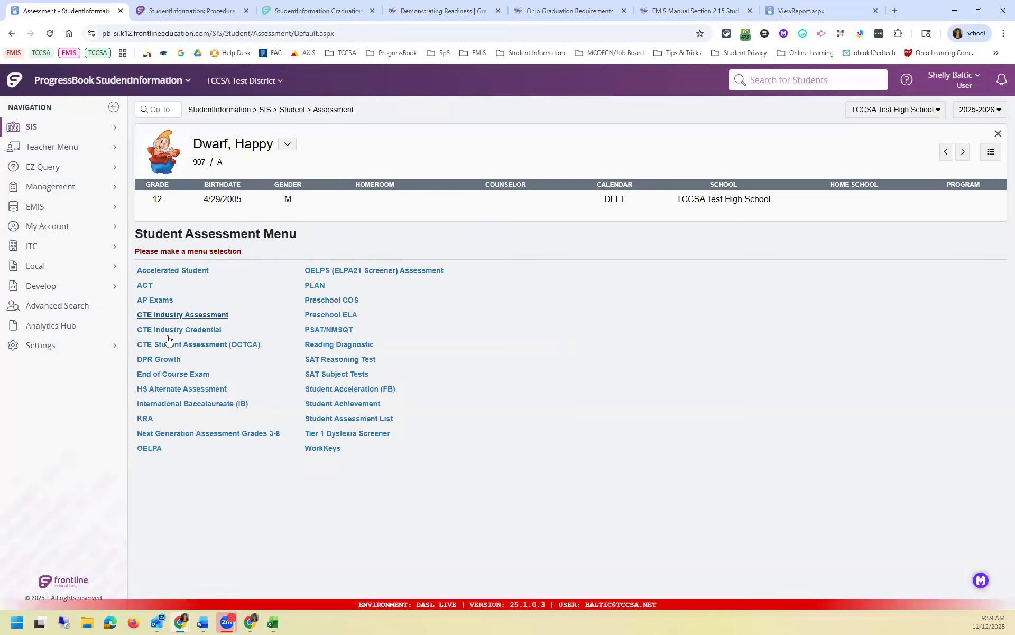
left_click(150, 330)
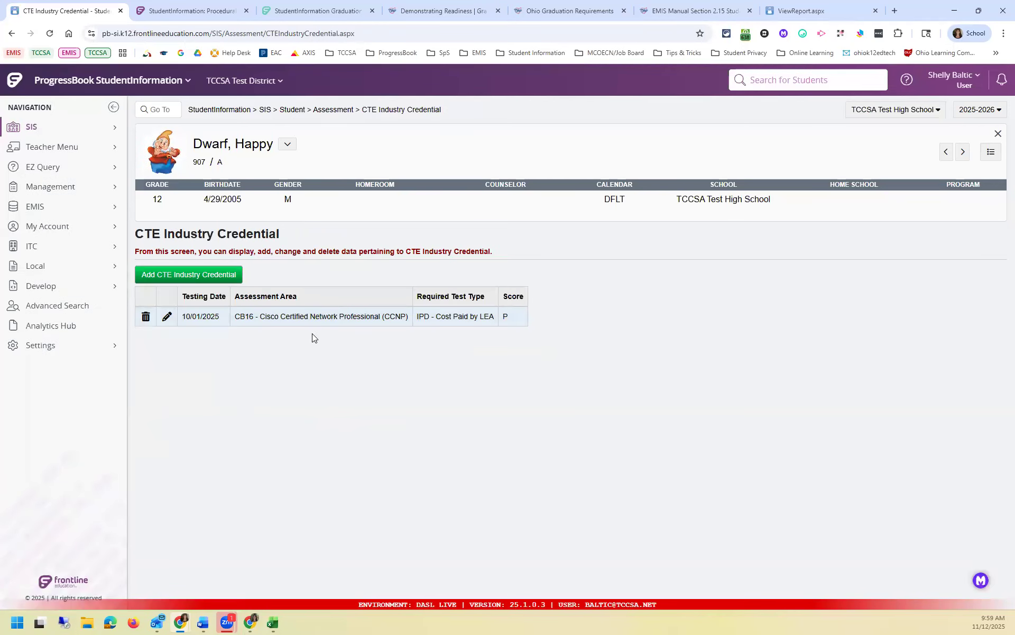
left_click(167, 317)
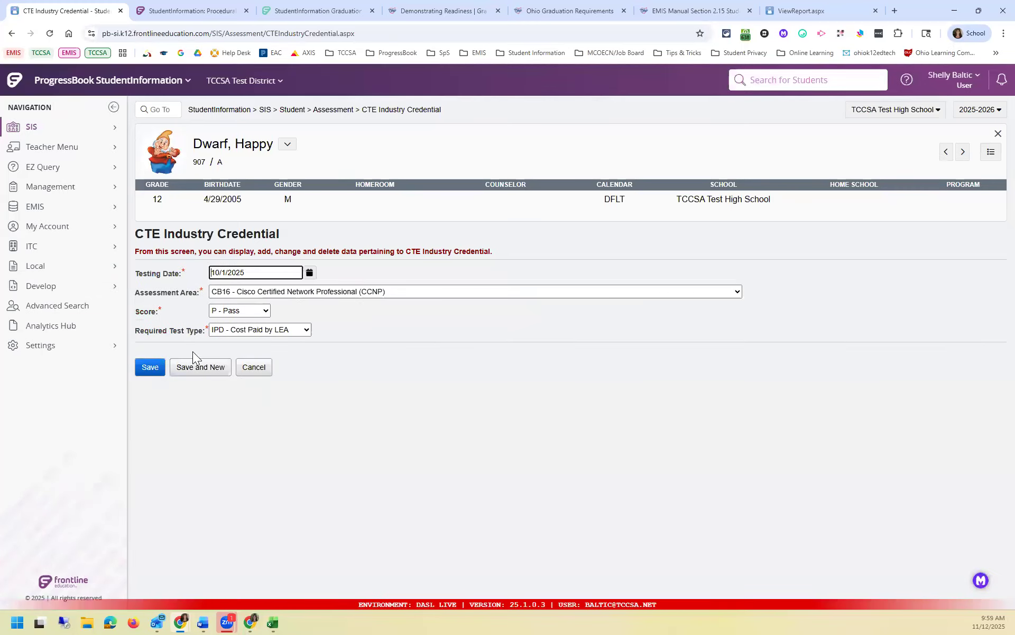
left_click(319, 293)
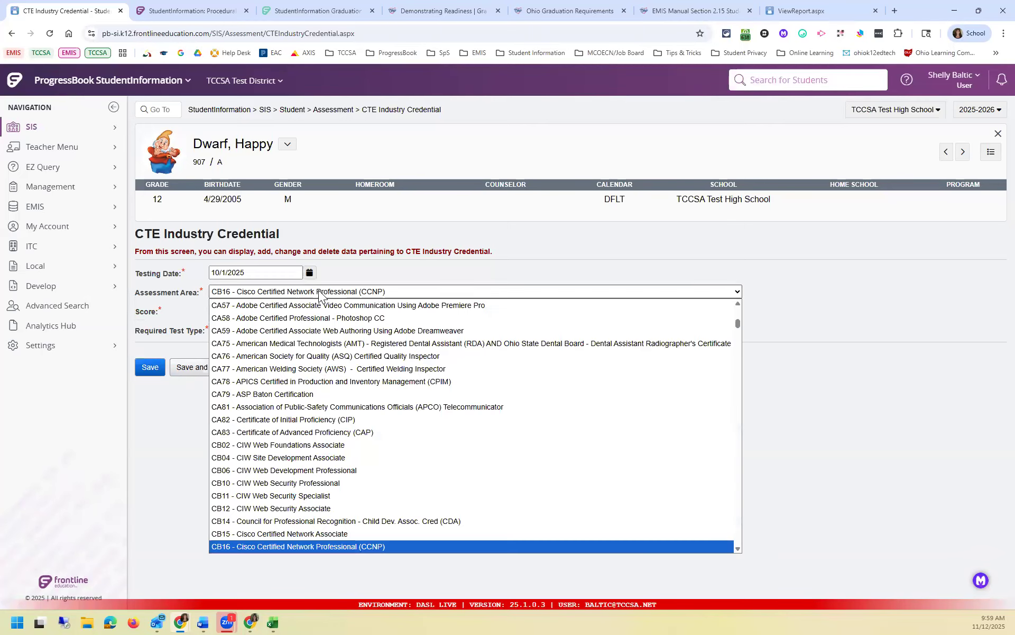
scroll(344, 422, "down", 1)
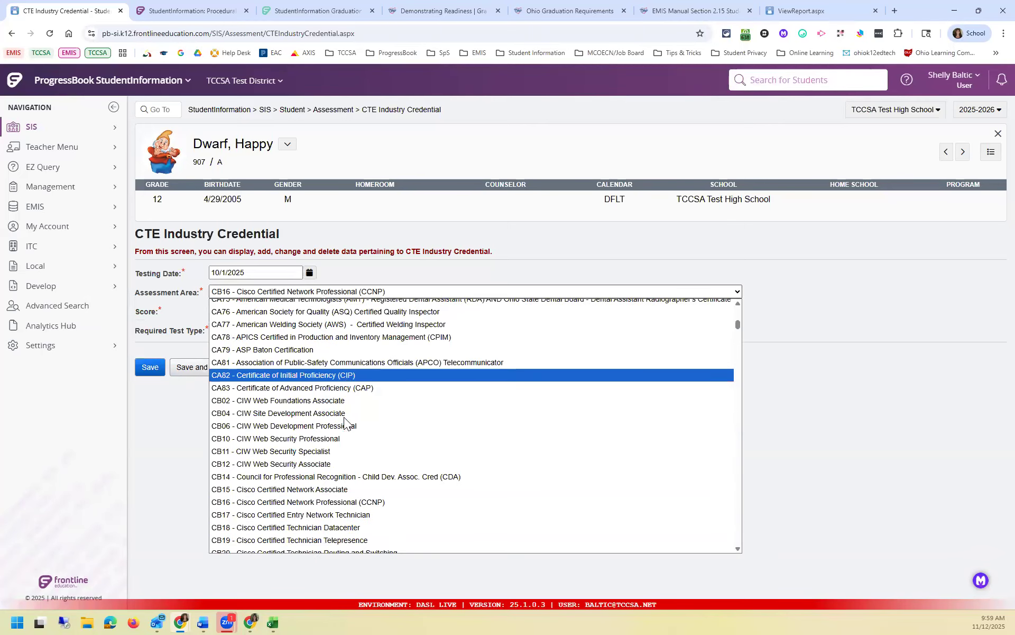
scroll(344, 422, "down", 14)
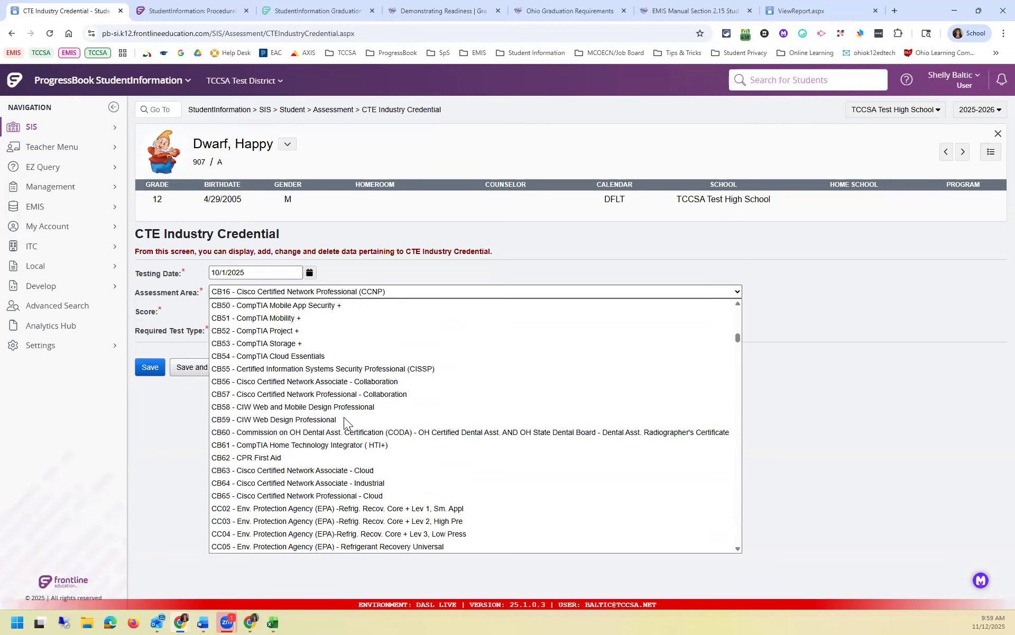
scroll(344, 422, "down", 20)
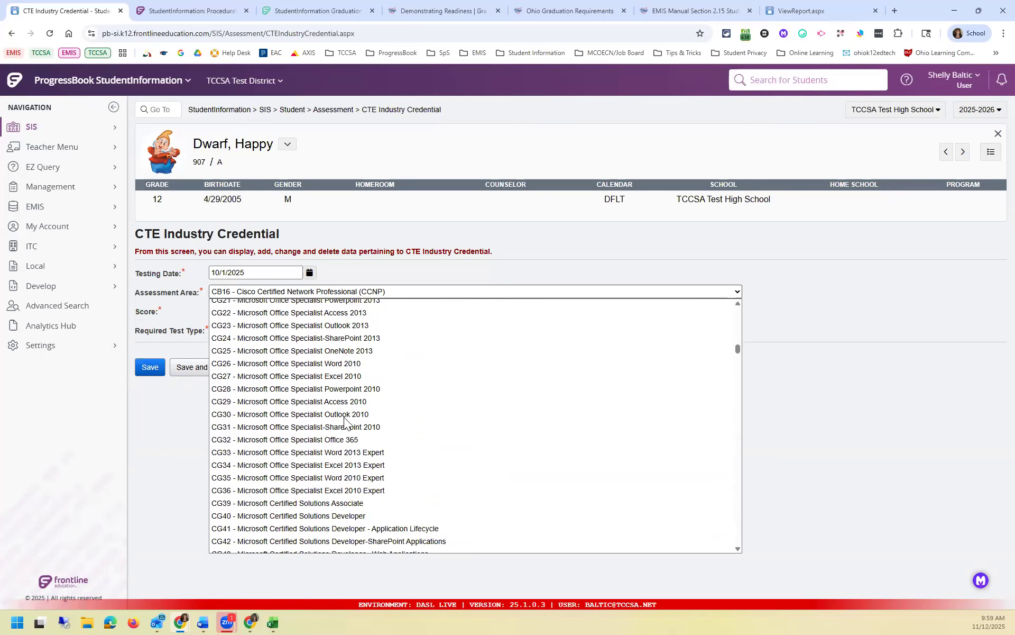
scroll(344, 422, "down", 10)
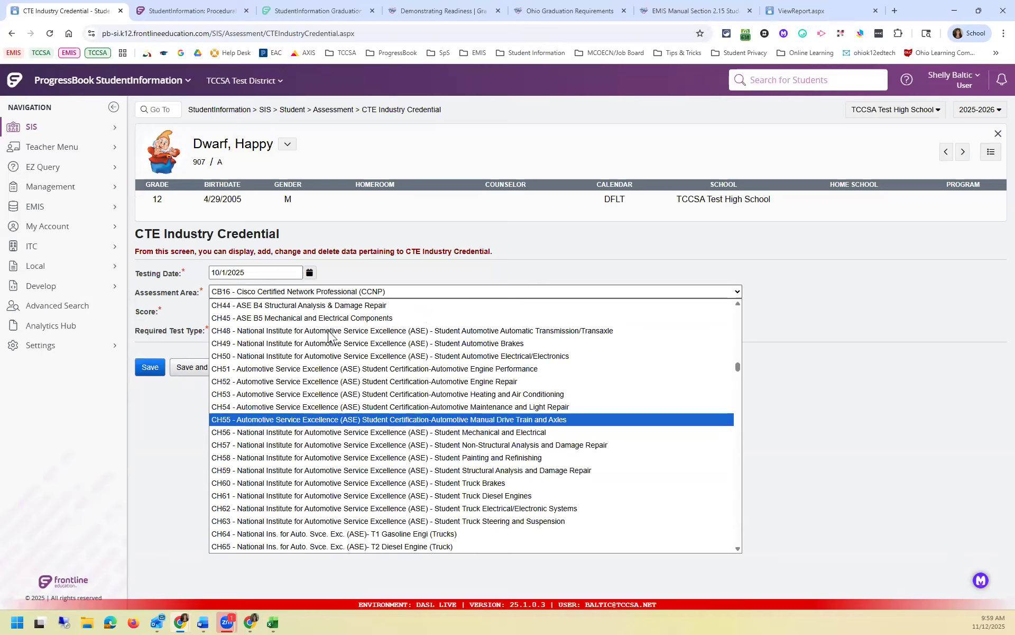
left_click(335, 240)
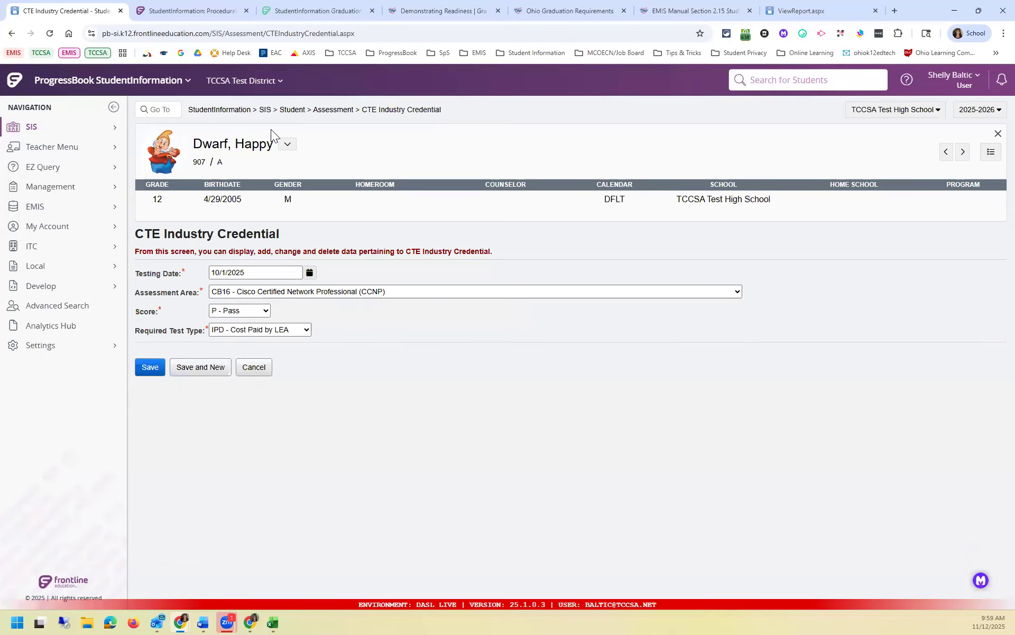
- Start a CTE Industry Assessment record with testing date 11/03/2025 and browse the available assessment codes without choosing one
left_click(339, 111)
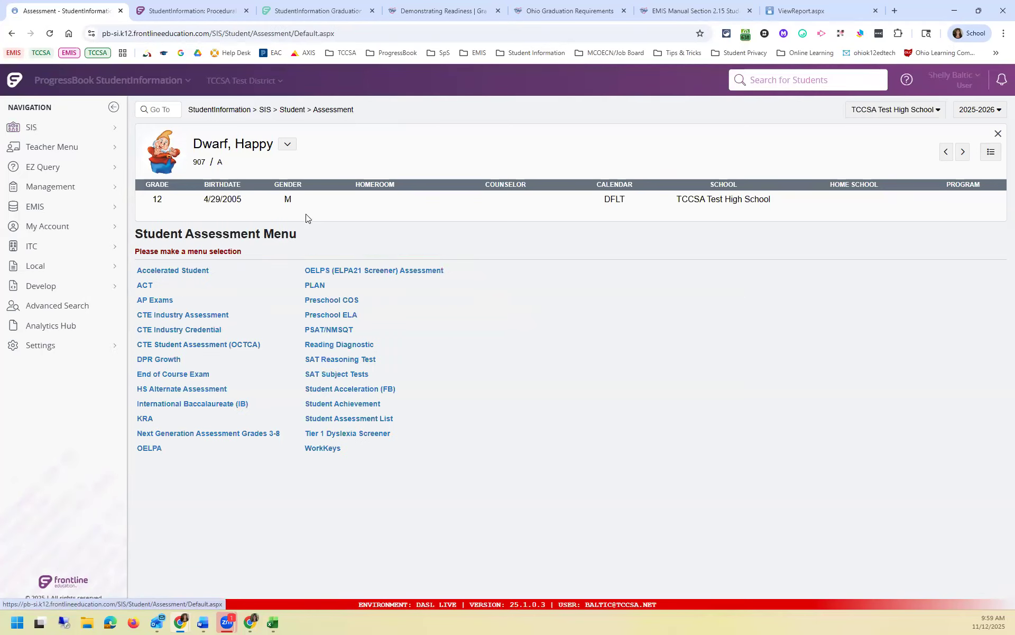
left_click(204, 315)
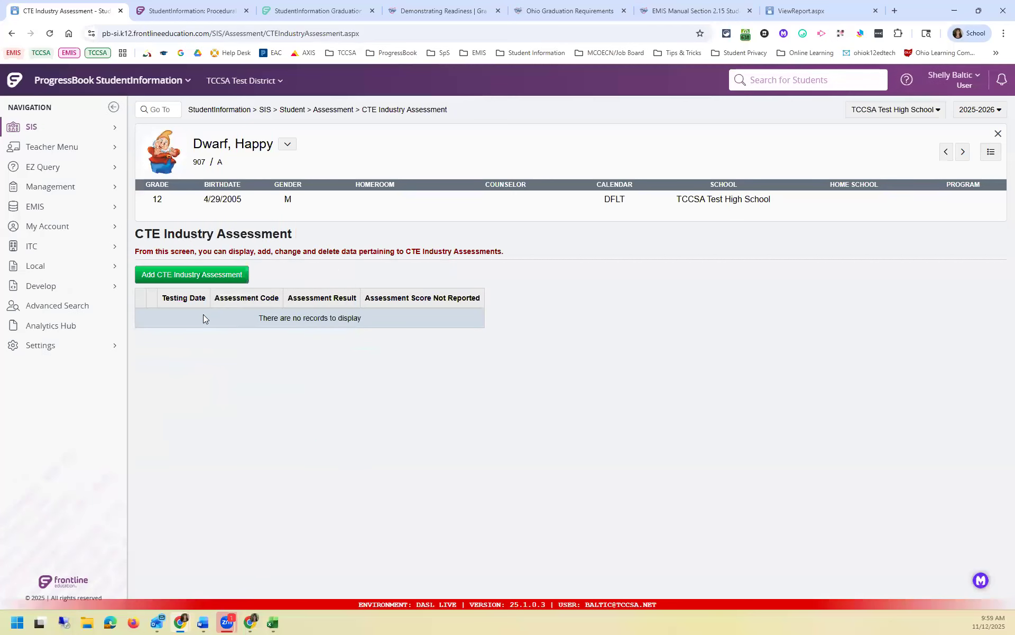
left_click(212, 279)
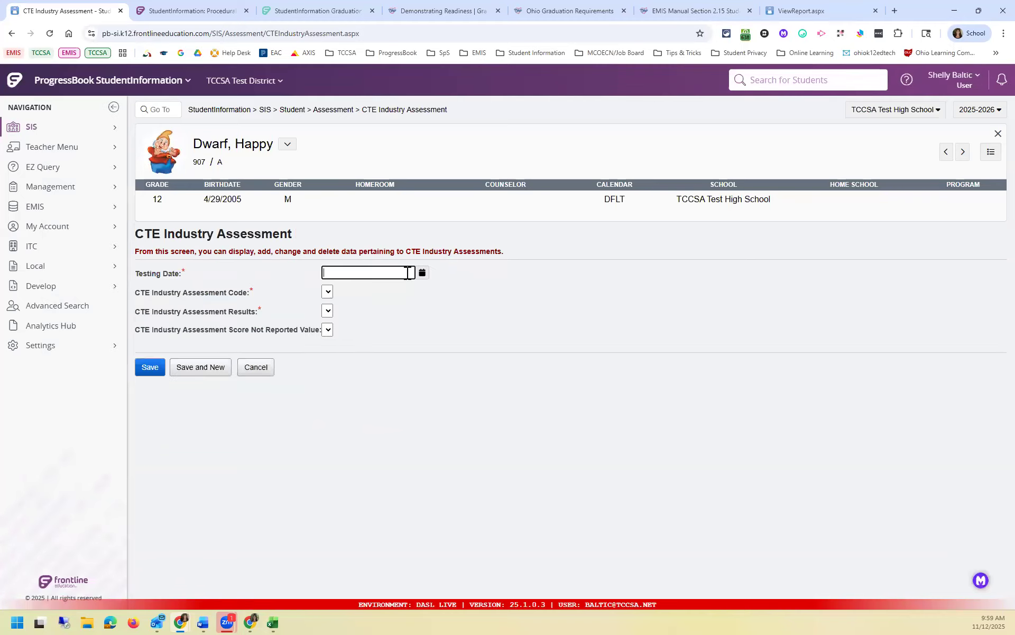
left_click(422, 272)
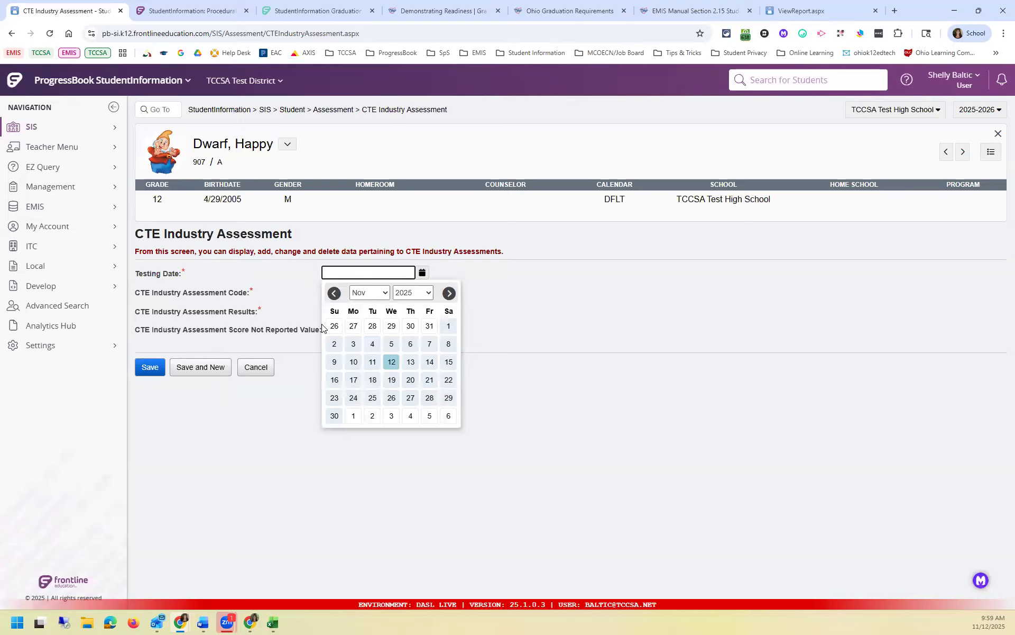
left_click(353, 343)
left_click(343, 294)
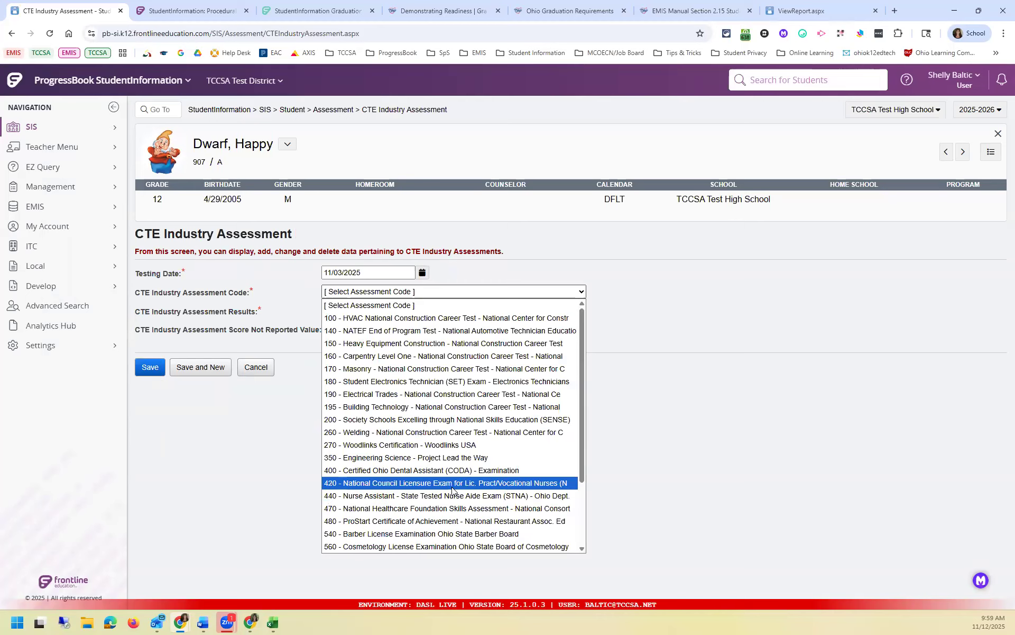
scroll(440, 489, "down", 3)
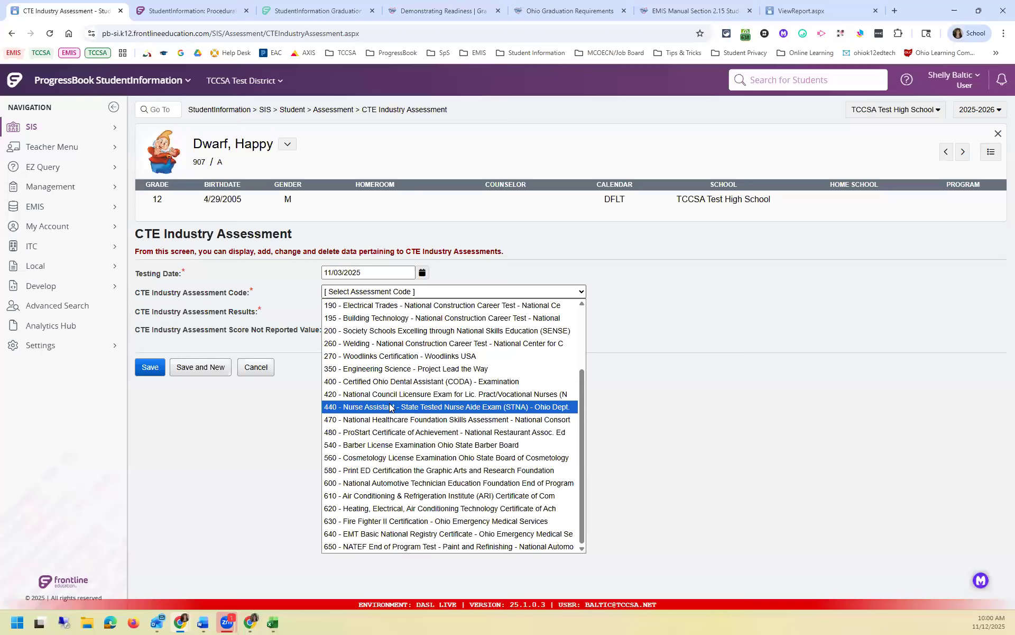
left_click(278, 162)
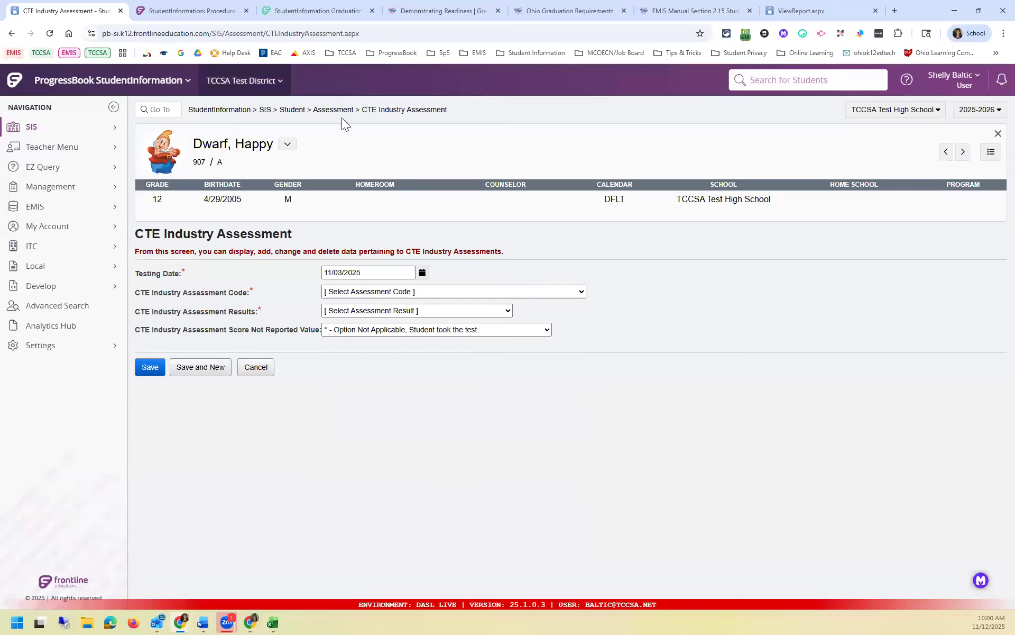
- Go back to the student's Graduation Summary and expand the Additional Options under Show Competency to review the career-focused activities
left_click(291, 109)
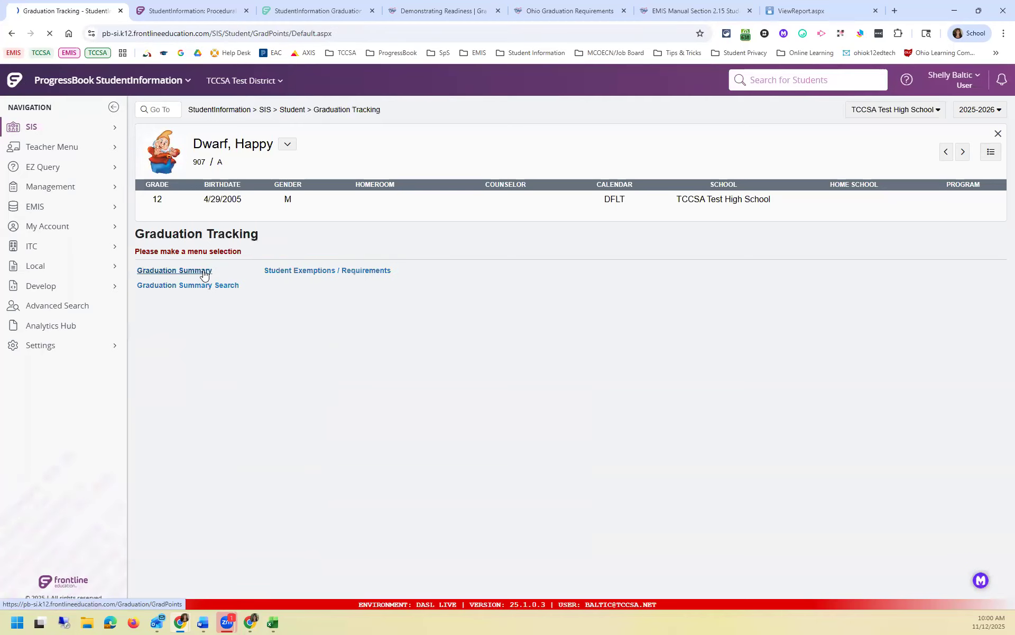
left_click(204, 270)
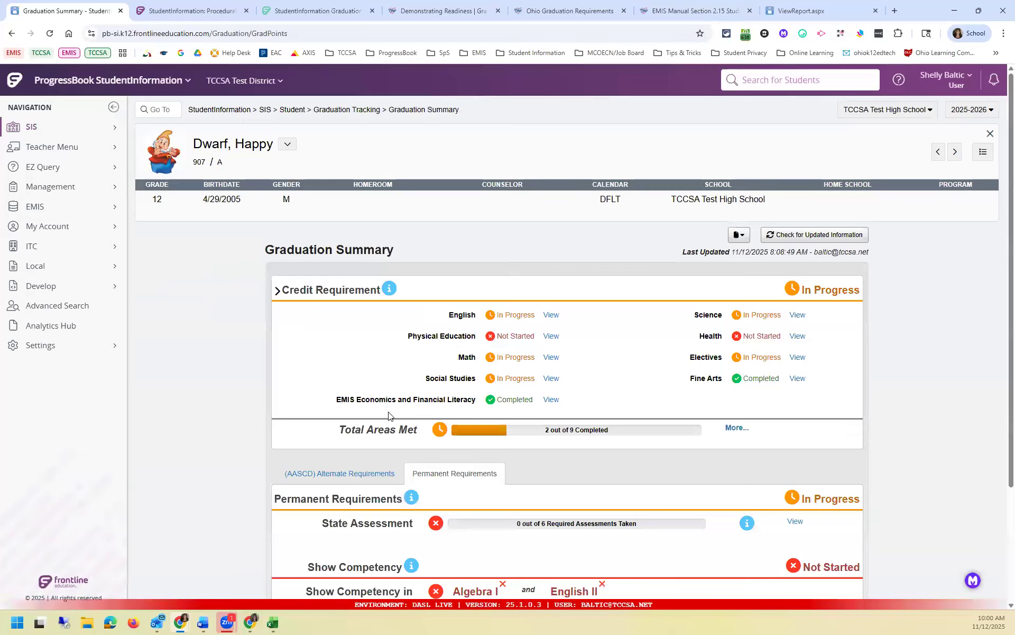
scroll(388, 414, "down", 2)
scroll(387, 414, "down", 1)
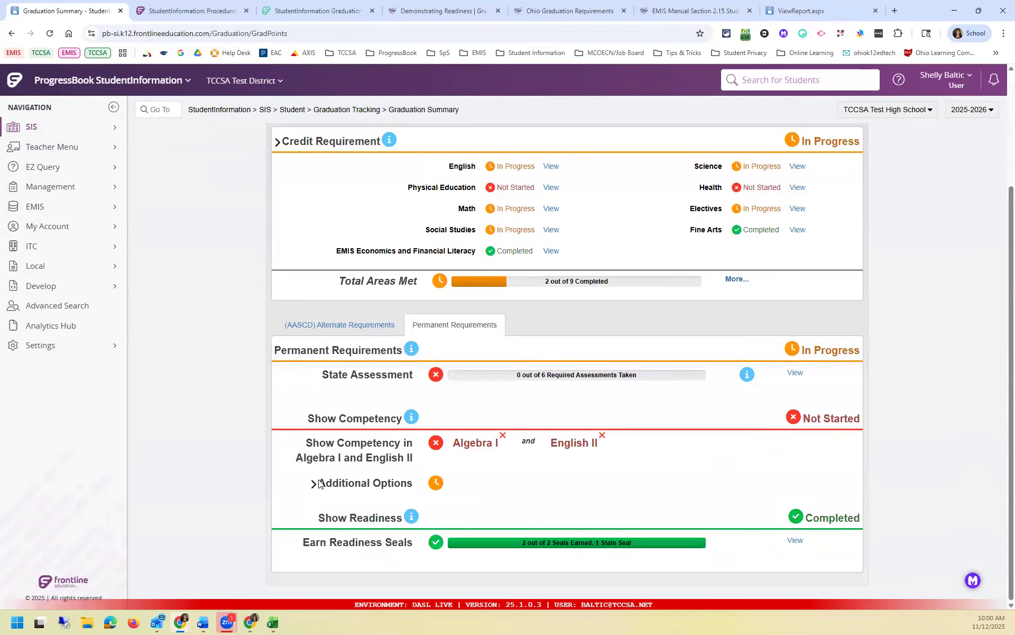
left_click(313, 485)
scroll(360, 465, "down", 4)
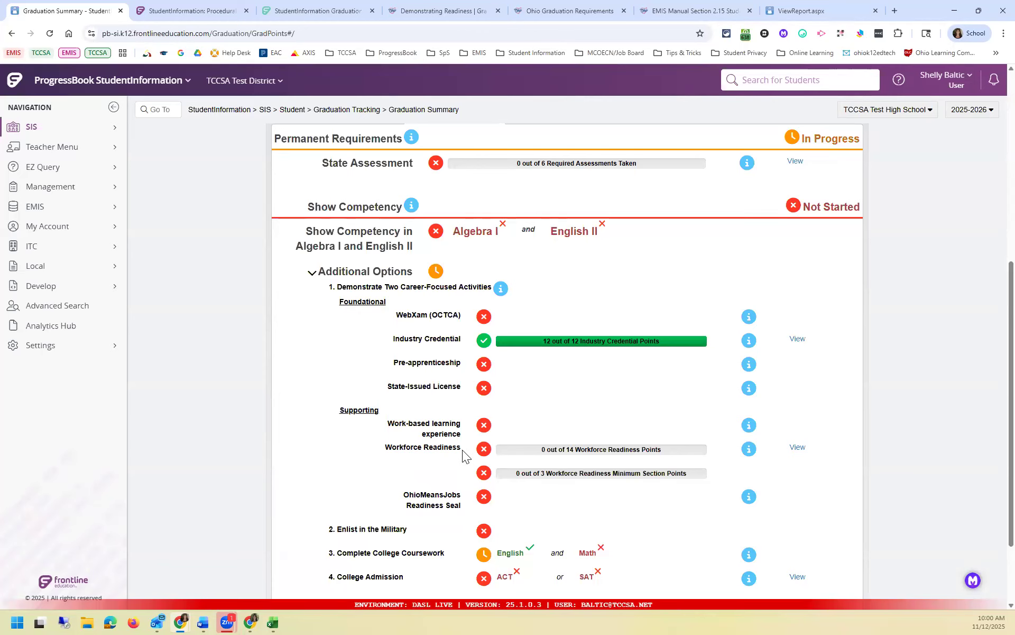
- Download the student's Ohio Graduation Plan as a PDF, open it and view the Demonstration of Competency page
scroll(839, 194, "up", 6)
scroll(735, 178, "up", 1)
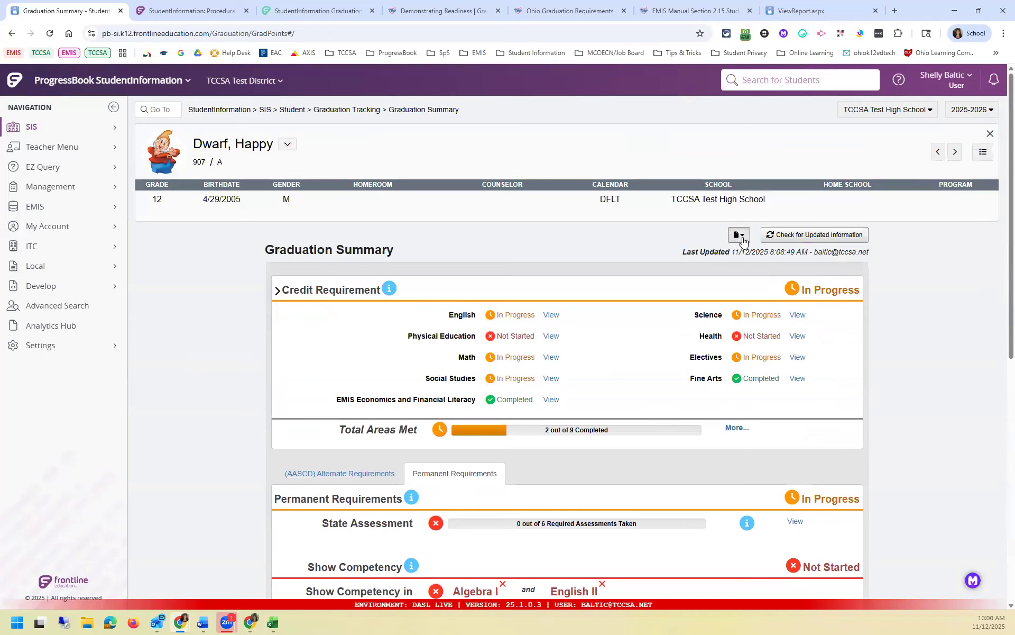
left_click(743, 240)
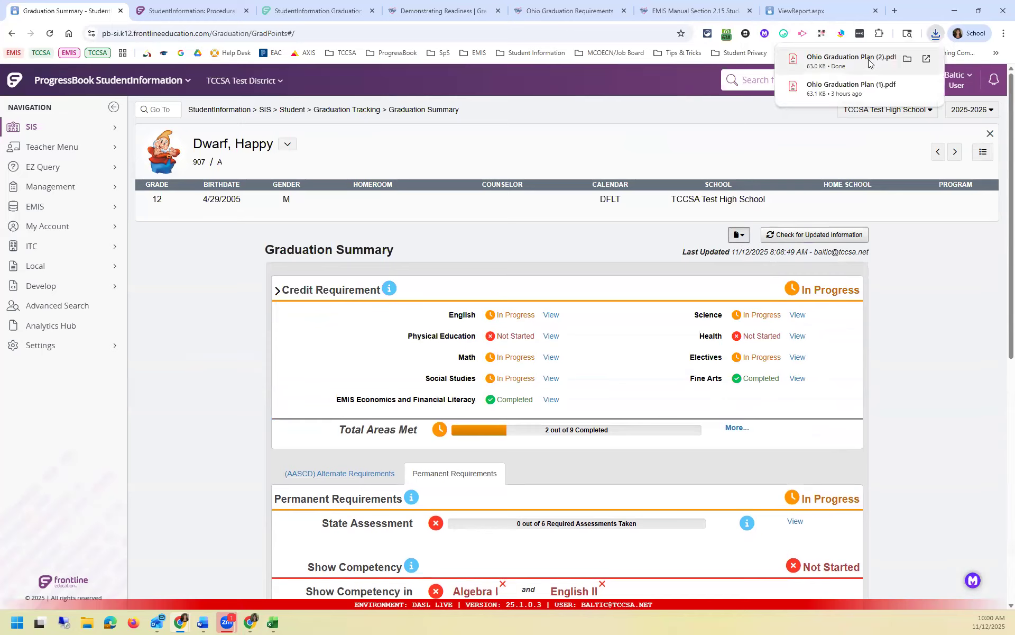
left_click(869, 62)
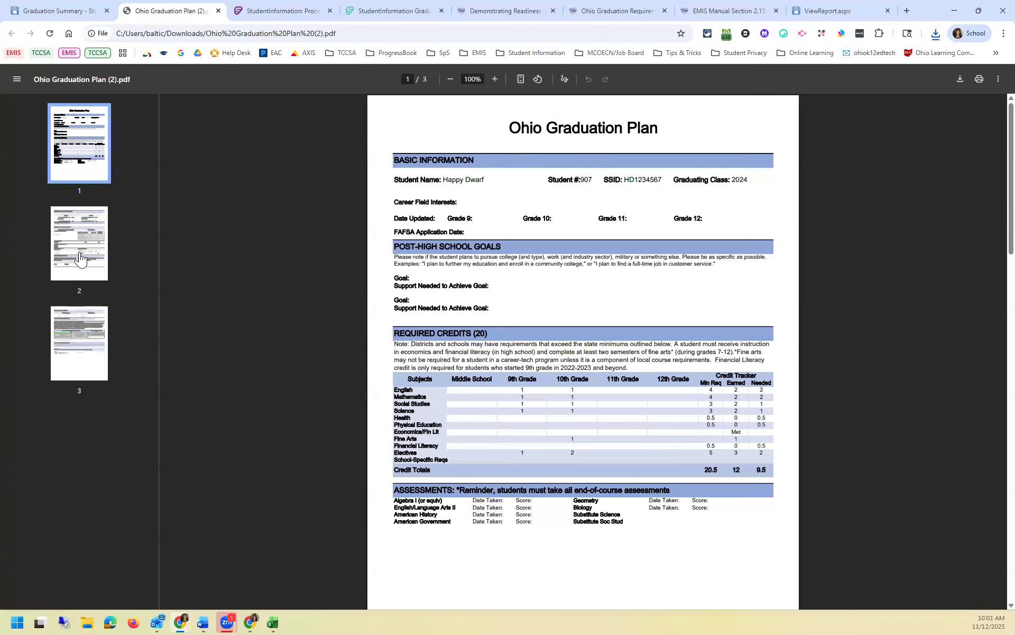
left_click(86, 256)
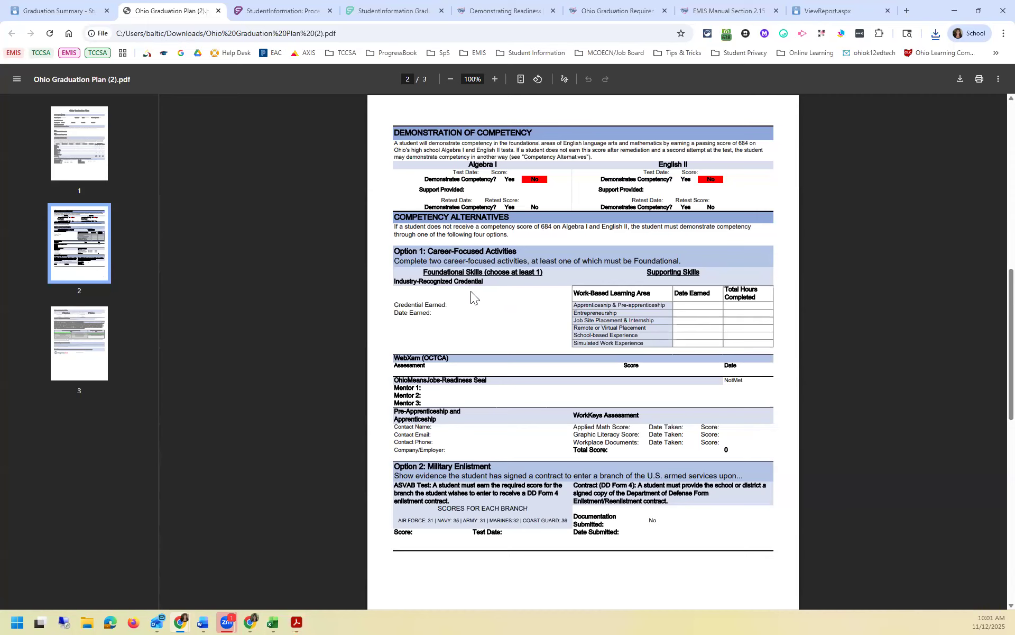
- Open the student's Student Exemptions / Requirements, collapse EMIS Graduation Elements and expand Graduation Plan Details
left_click(51, 16)
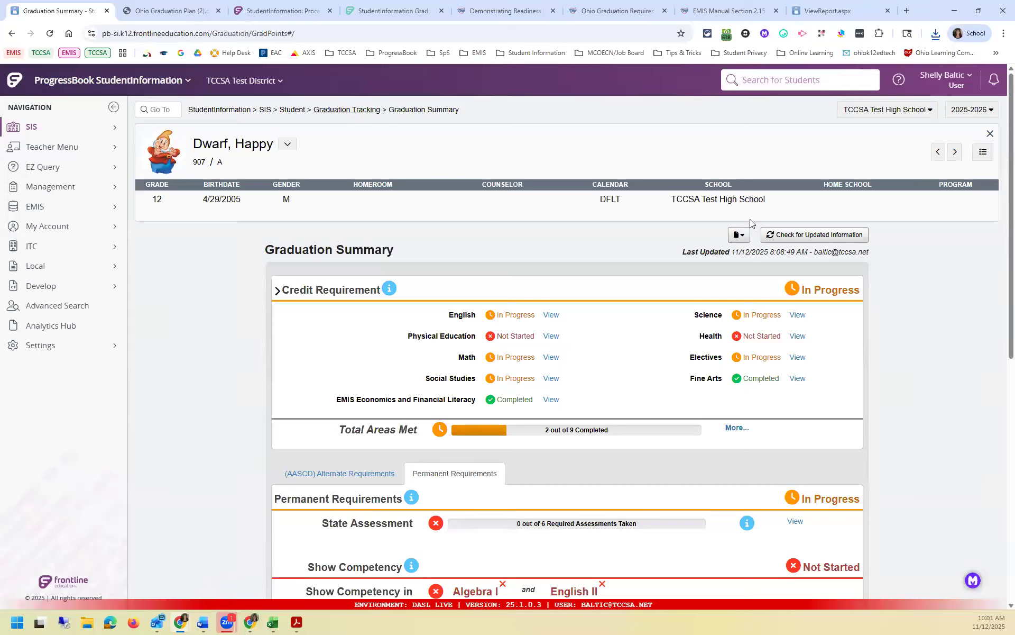
left_click(349, 110)
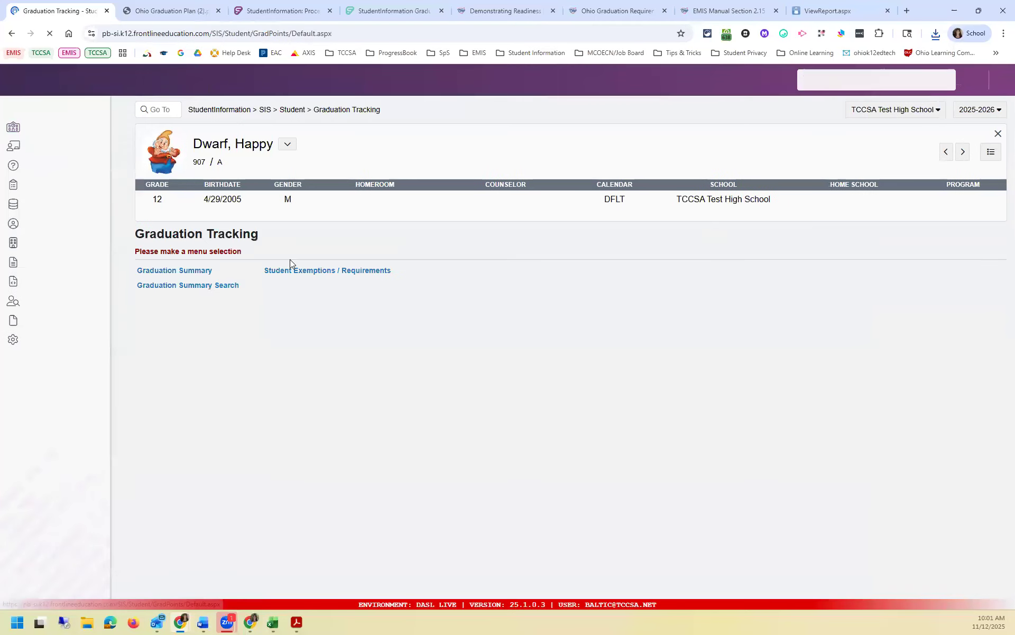
left_click(302, 271)
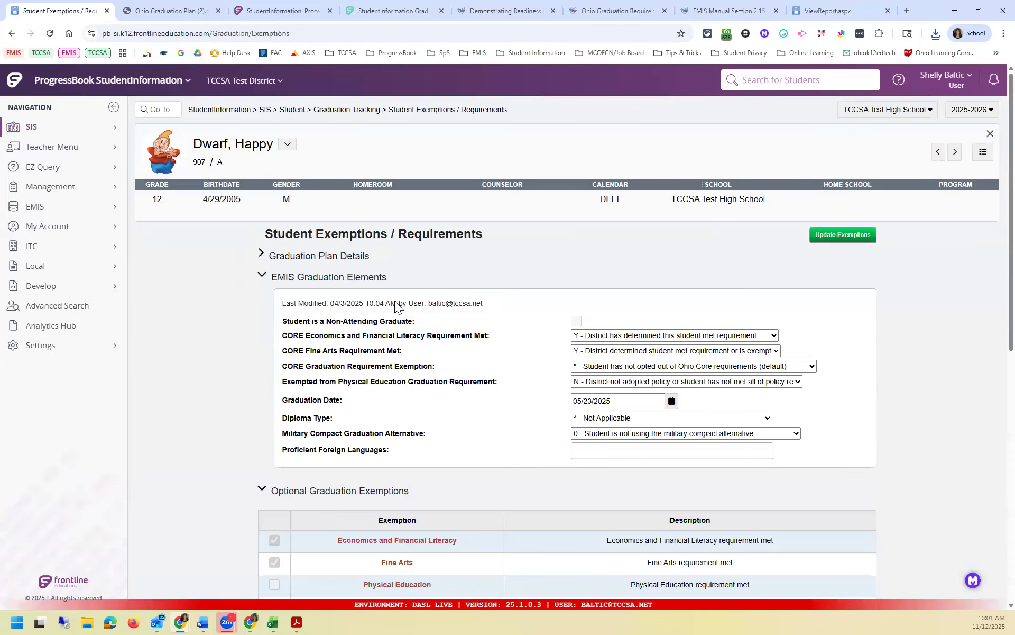
left_click(259, 277)
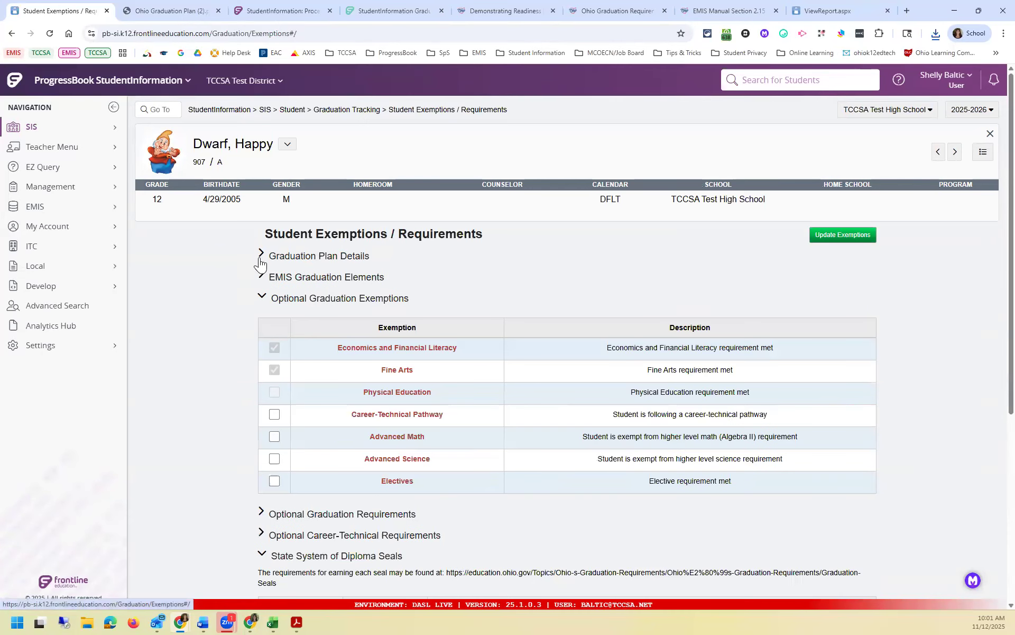
left_click(261, 254)
- Add a new planned experience entry under Work-Based Learning in the Graduation Plan Details
scroll(325, 301, "down", 2)
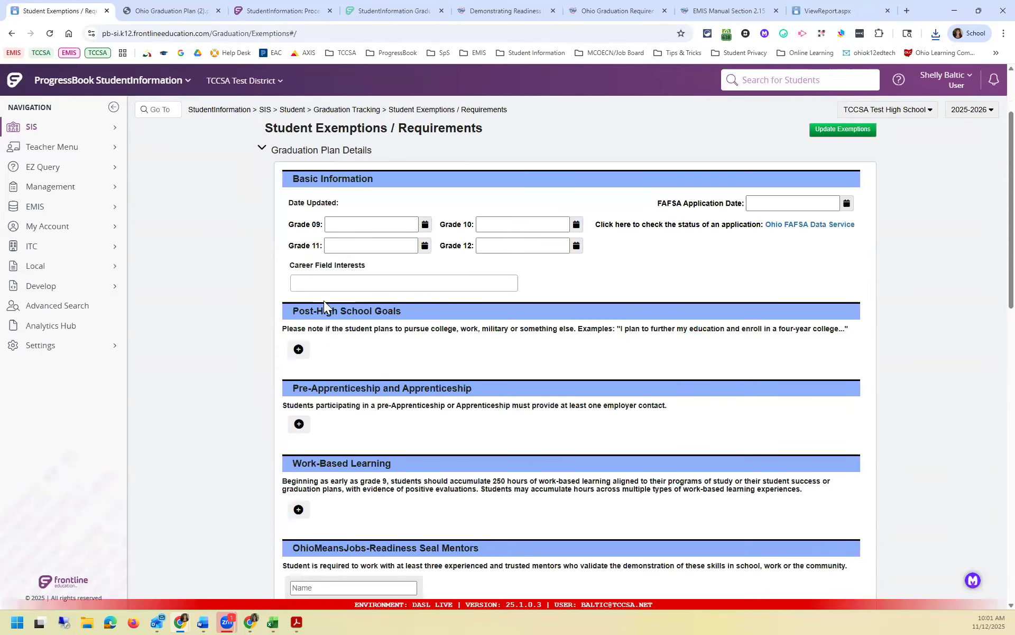
scroll(324, 301, "down", 2)
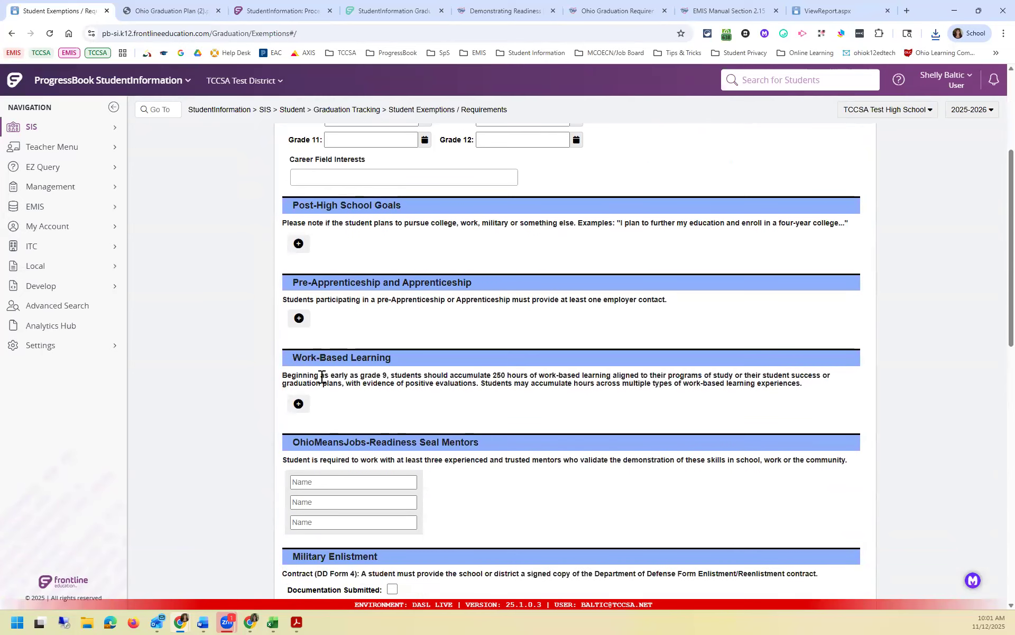
left_click_drag(295, 357, 403, 353)
left_click(299, 405)
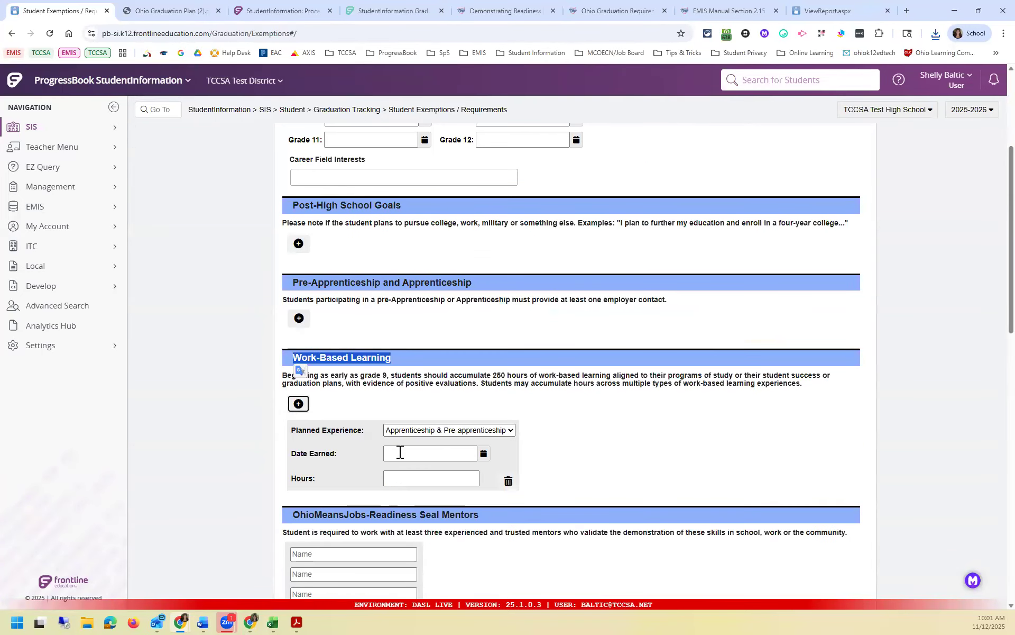
- Examine the Planned Experience choices available for the new work-based learning entry
left_click(436, 430)
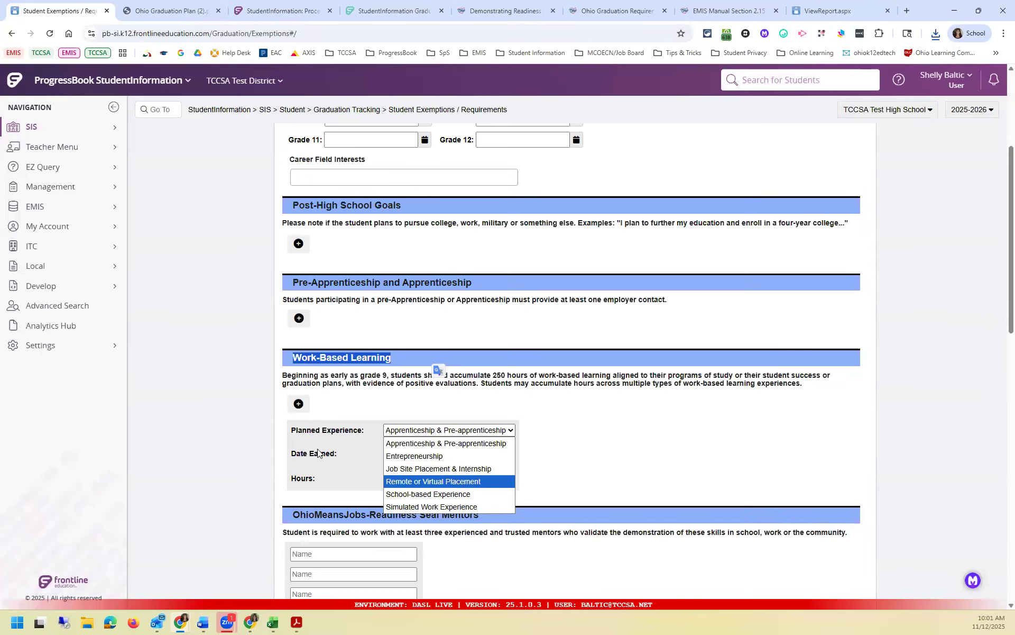
left_click(300, 477)
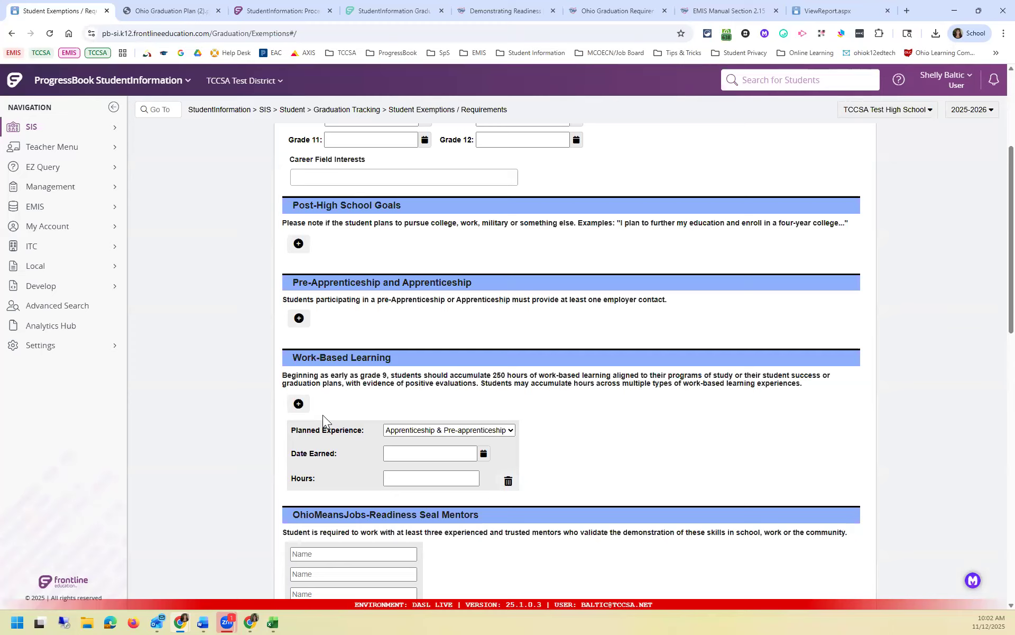
- Open the student's Graduation Summary, expand Additional Options under Show Competency, and view the Workforce Readiness details
left_click(359, 110)
left_click(198, 273)
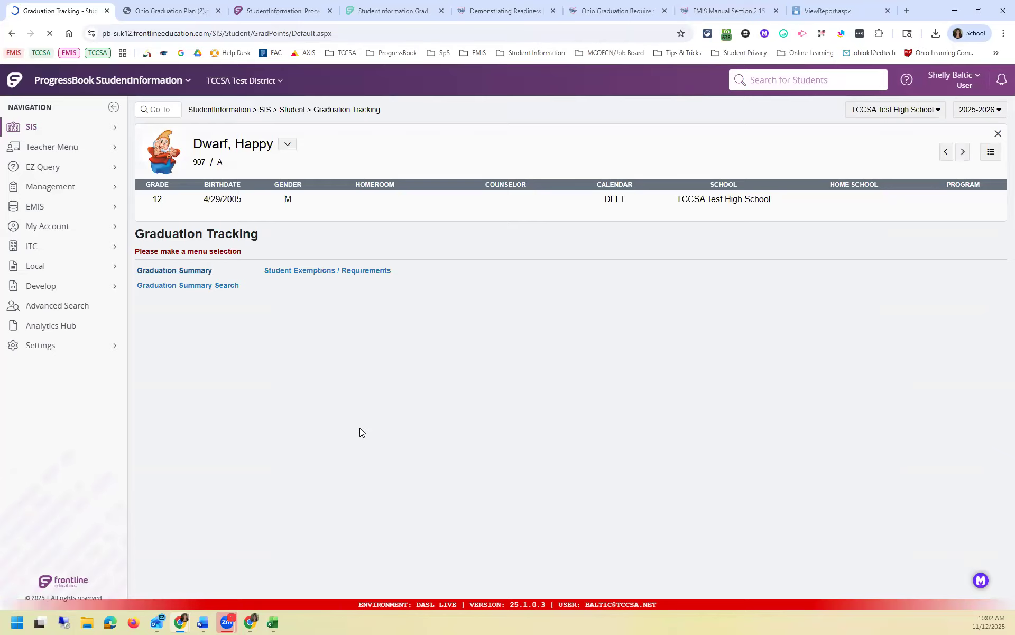
scroll(338, 476, "down", 3)
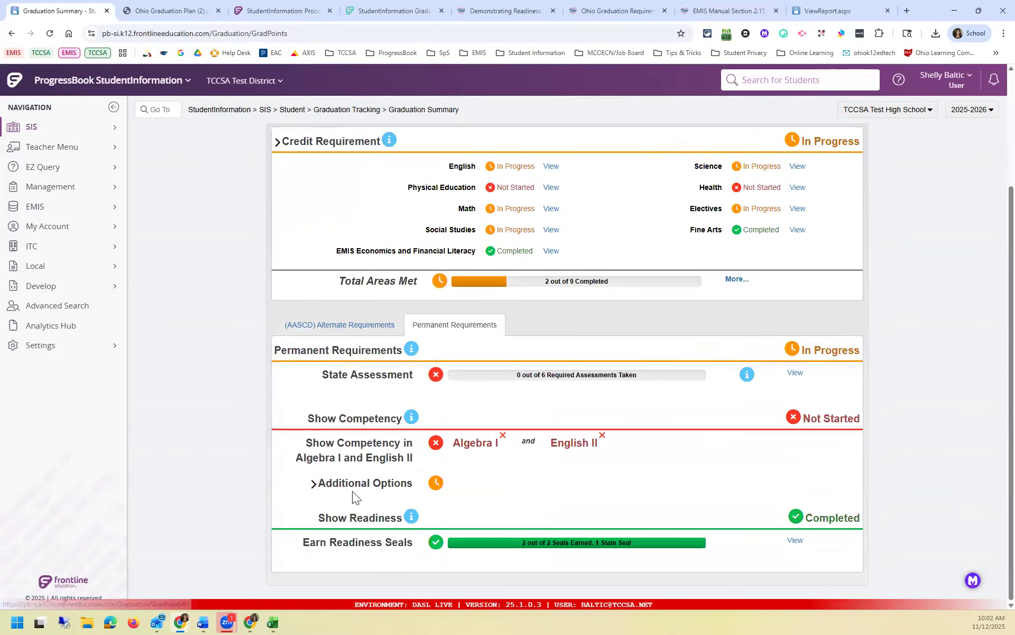
left_click(352, 489)
scroll(444, 491, "down", 3)
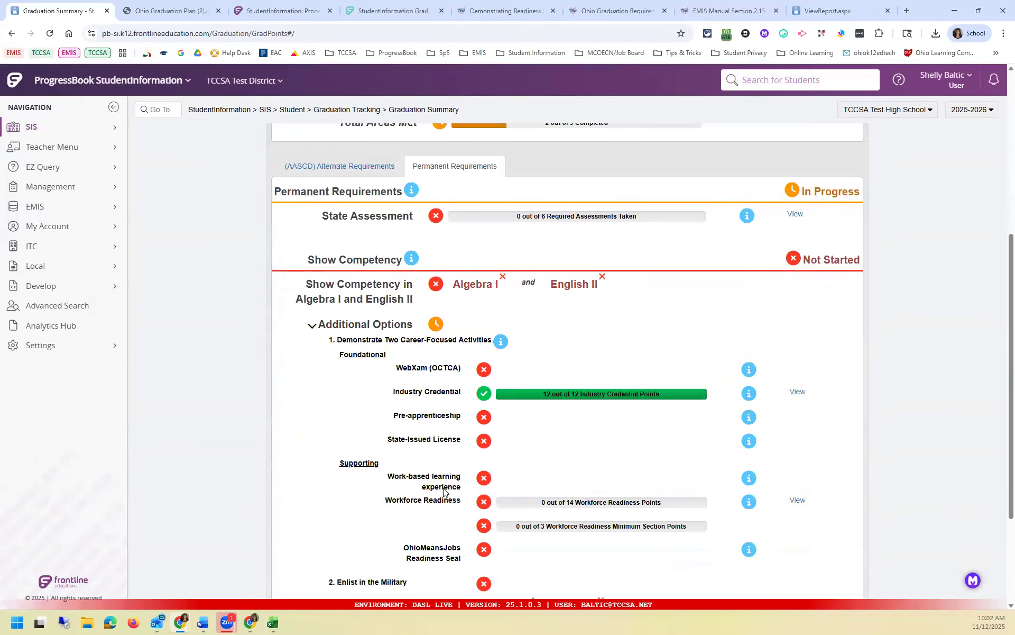
scroll(443, 491, "down", 2)
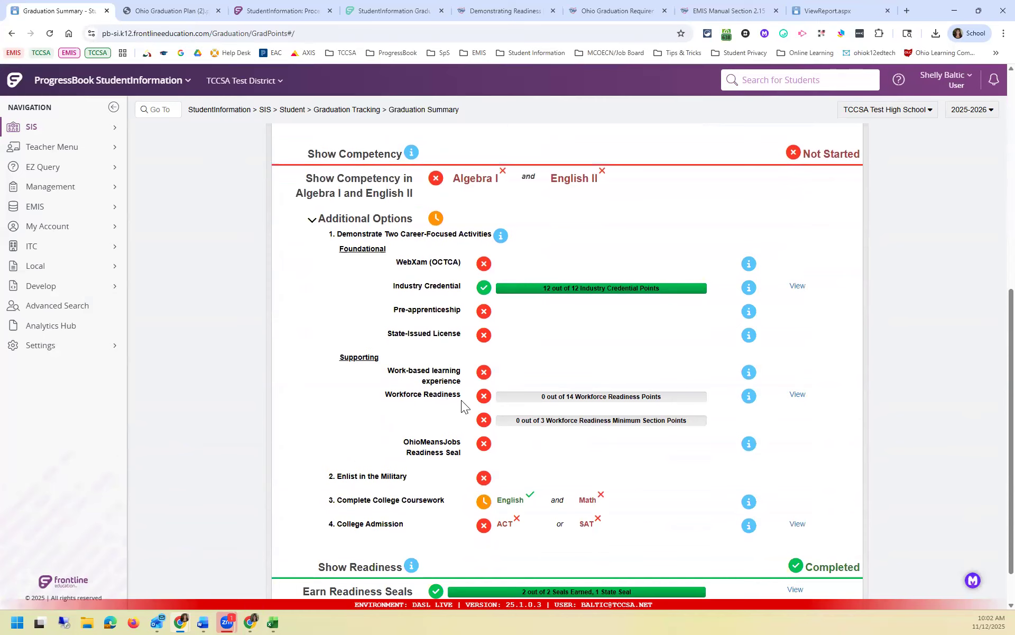
left_click(799, 395)
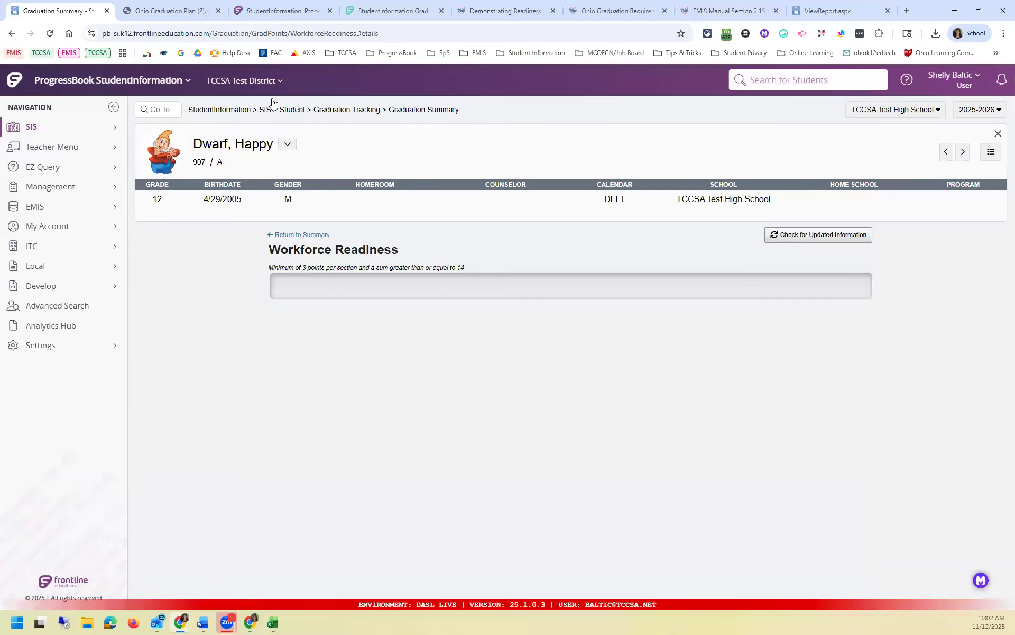
- Open the student's WorkKeys assessment records
left_click(293, 112)
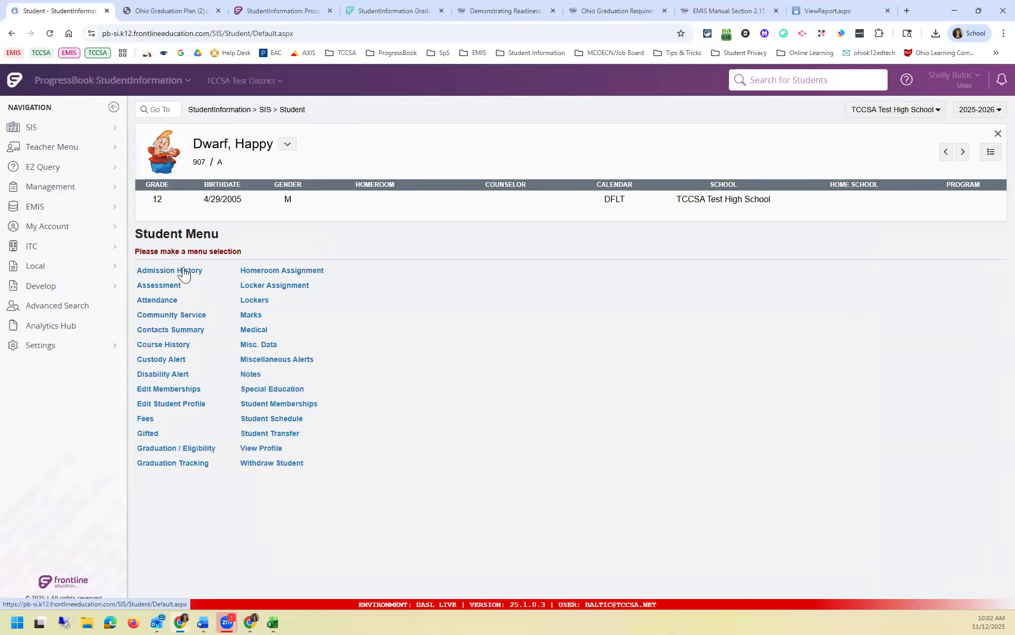
left_click(166, 286)
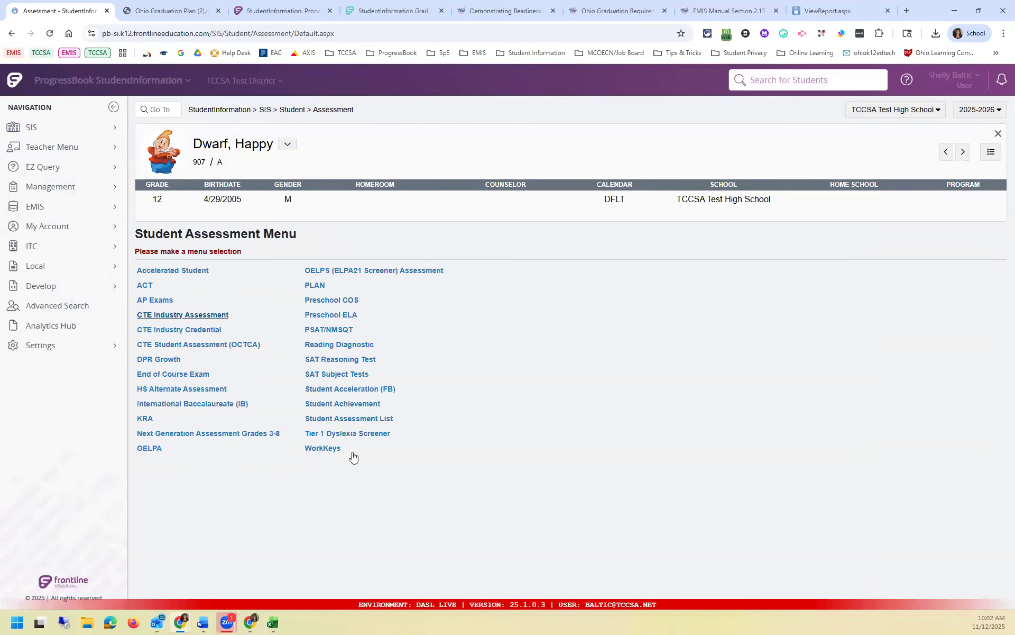
left_click(321, 452)
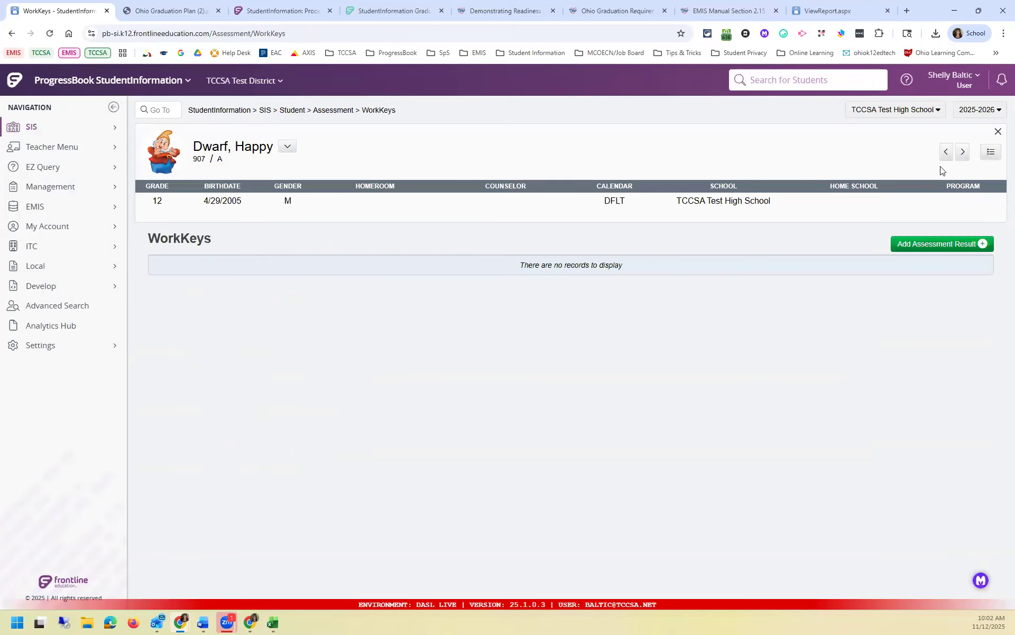
- Start a WorkKeys assessment result dated 10/1/2025 using Version 2, review the score entry form, and close it without creating the record
left_click(936, 243)
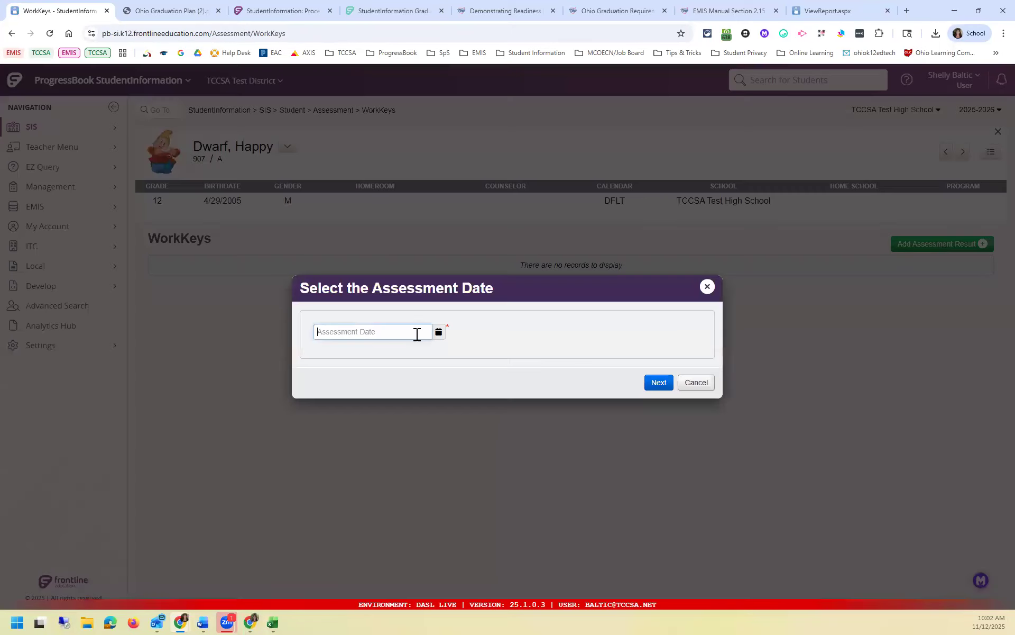
left_click(439, 332)
left_click(325, 354)
left_click(383, 387)
left_click(658, 383)
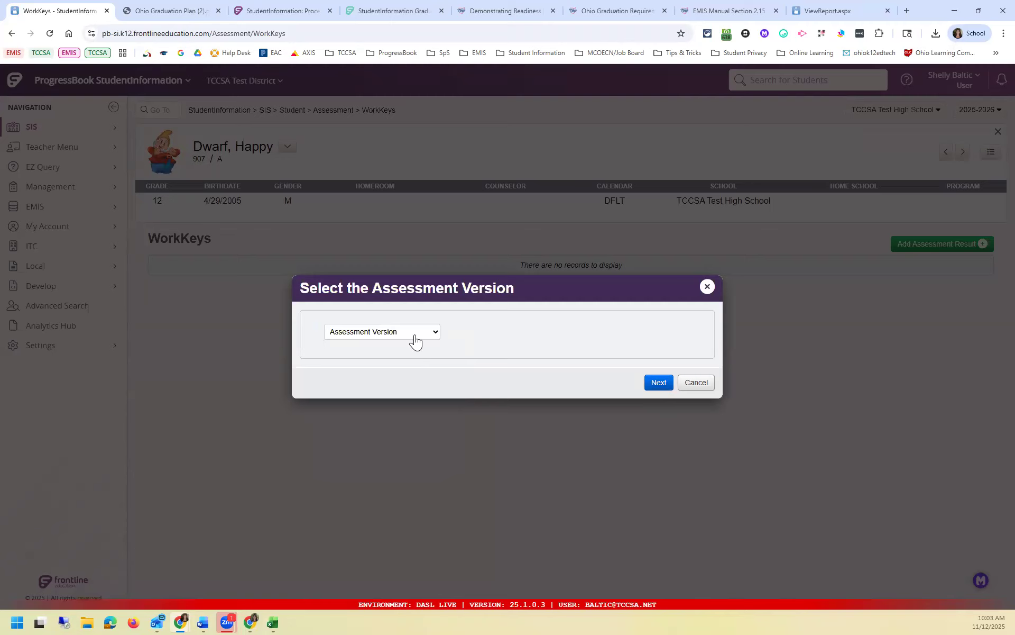
left_click(658, 383)
left_click(419, 347)
left_click(387, 386)
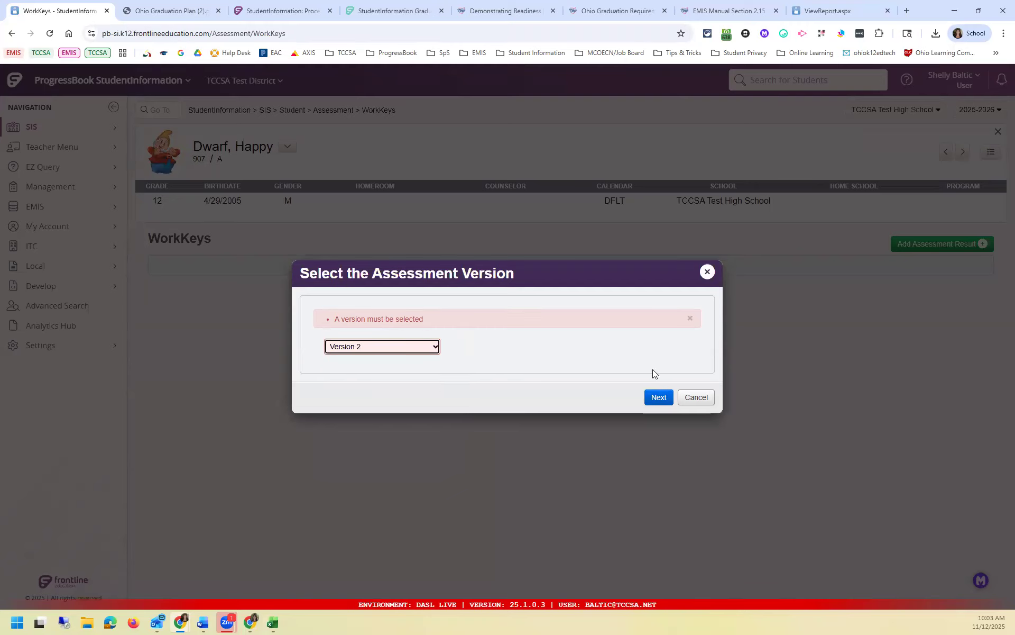
left_click(658, 397)
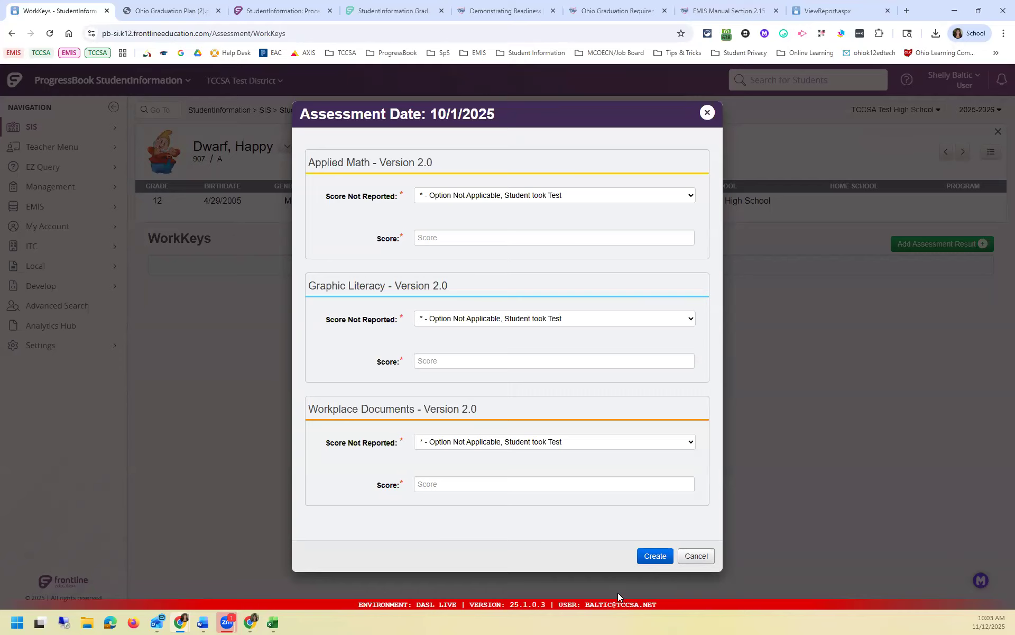
left_click(708, 117)
- In Student Exemptions / Requirements, mark the OhioMeansJobs Seal (Ohio) as earned and save the updated exemptions
left_click(292, 110)
left_click(202, 276)
left_click(206, 272)
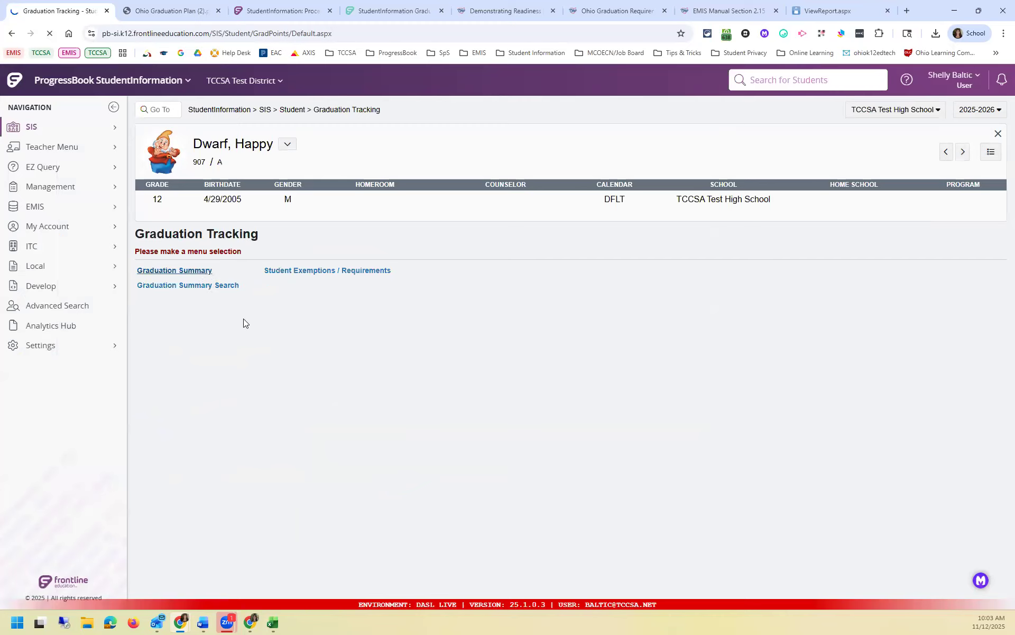
left_click(327, 270)
scroll(608, 379, "down", 10)
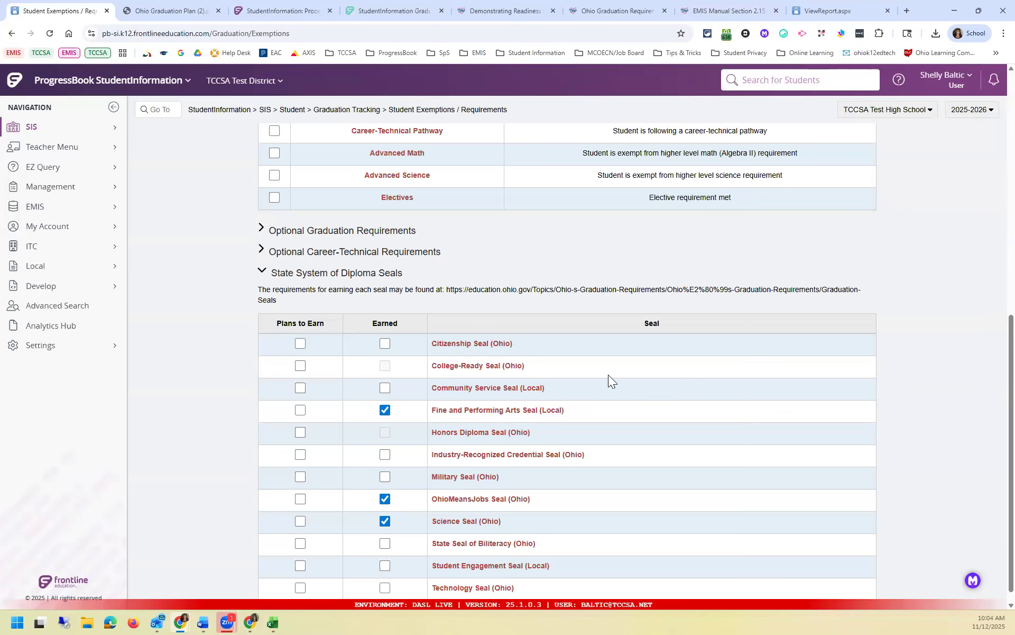
scroll(608, 374, "up", 7)
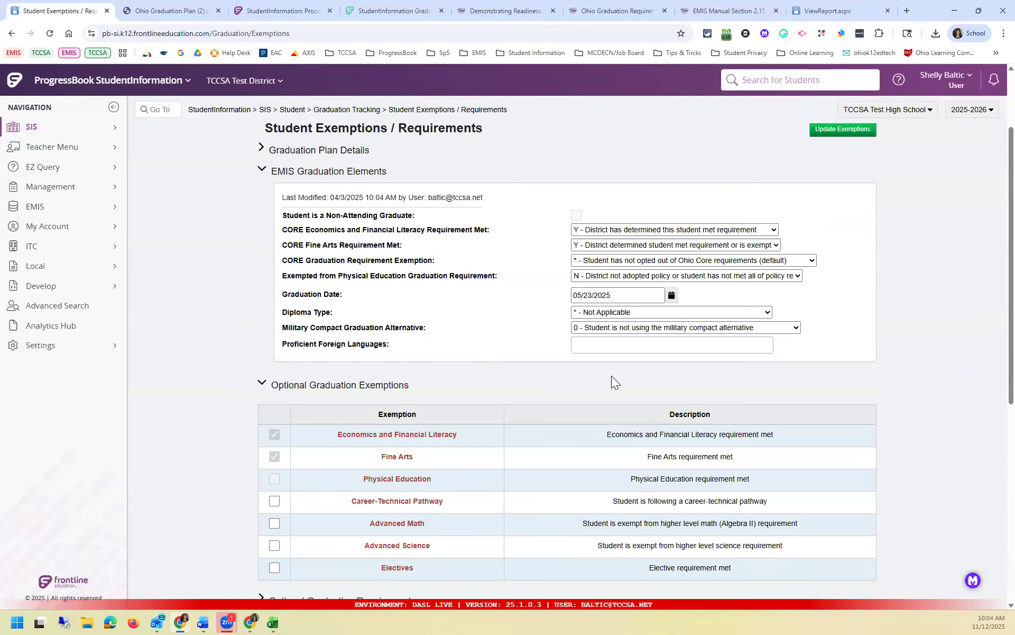
scroll(612, 376, "up", 1)
scroll(611, 375, "up", 1)
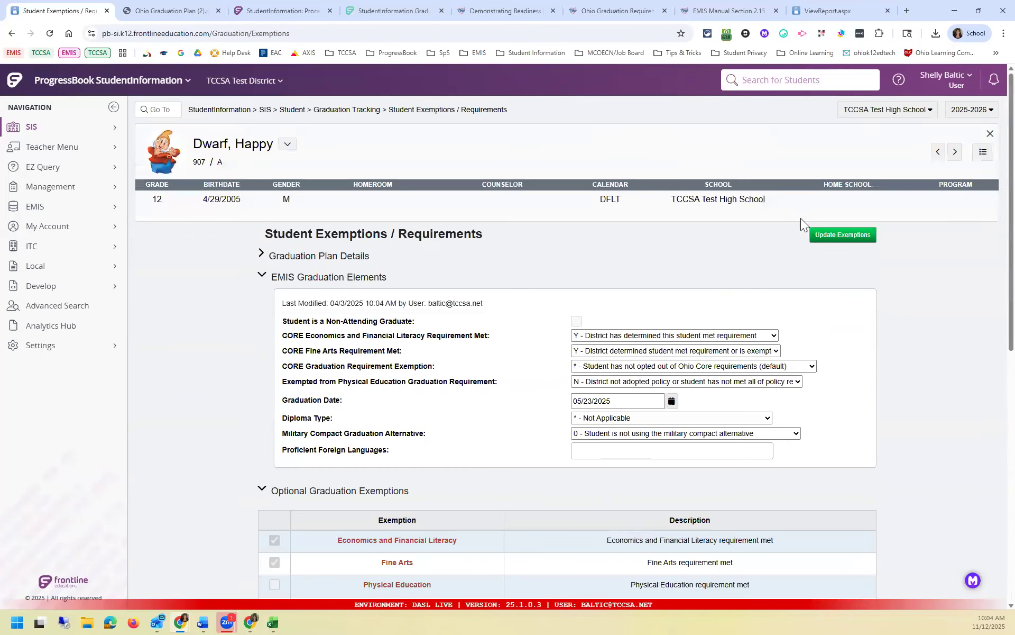
left_click(824, 239)
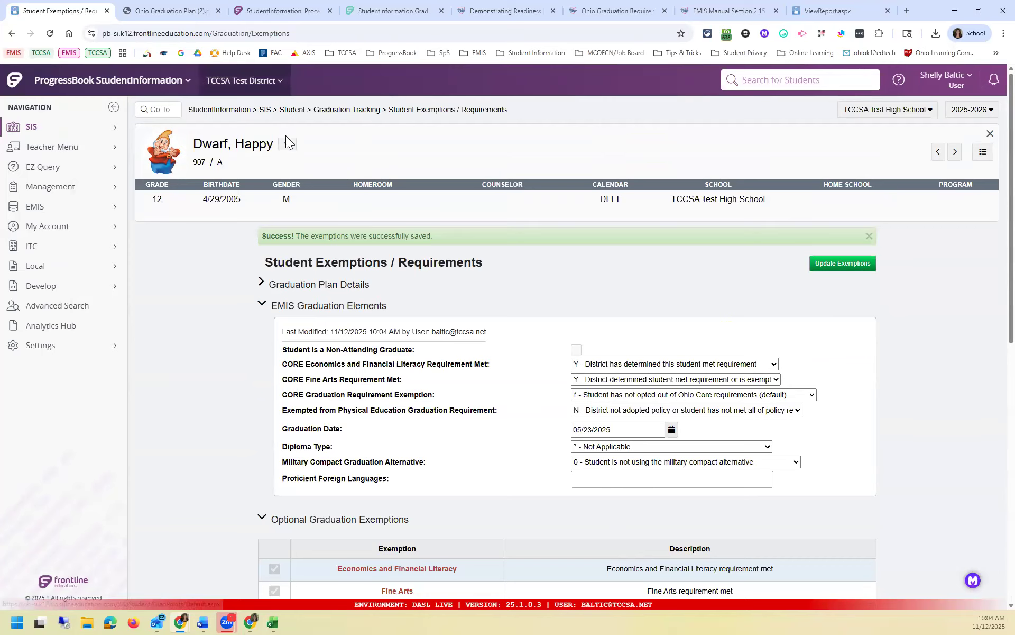
- Refresh the student's Graduation Summary with updated information and review the career-focused activities under Additional Options
left_click(362, 111)
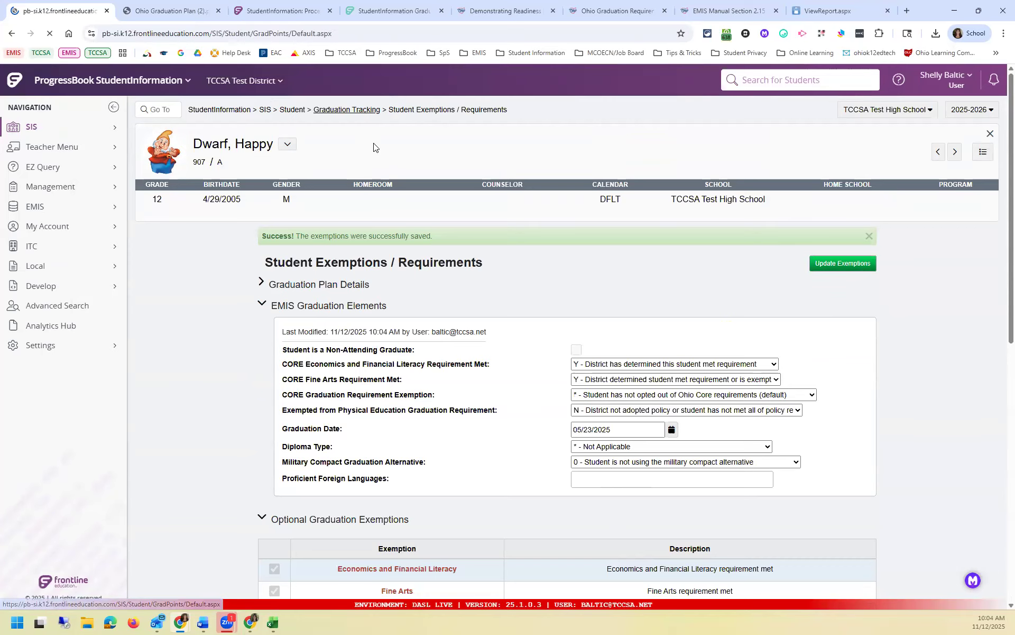
left_click(199, 272)
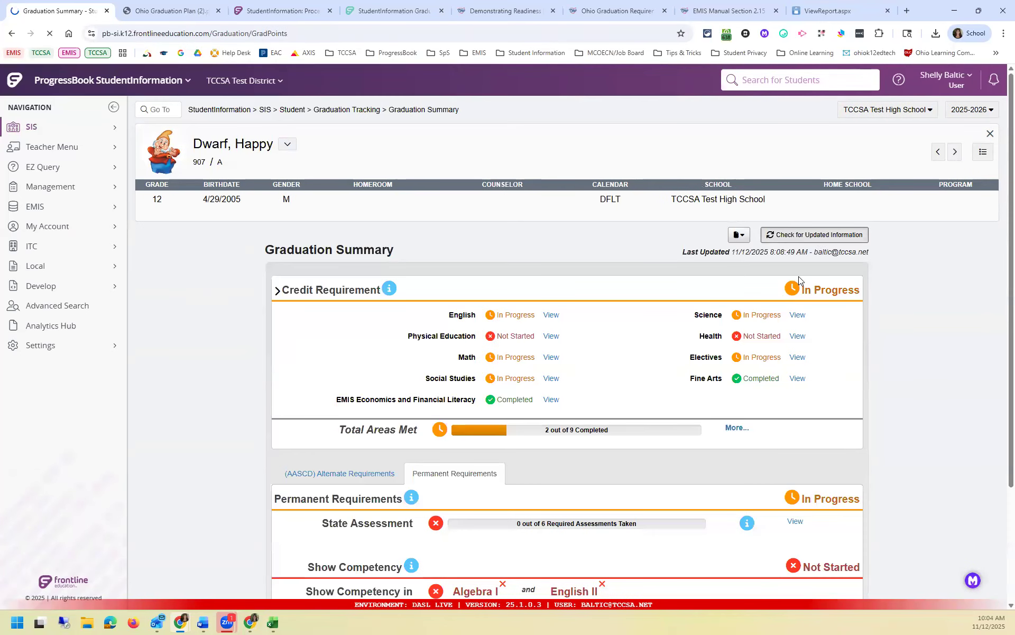
left_click(794, 235)
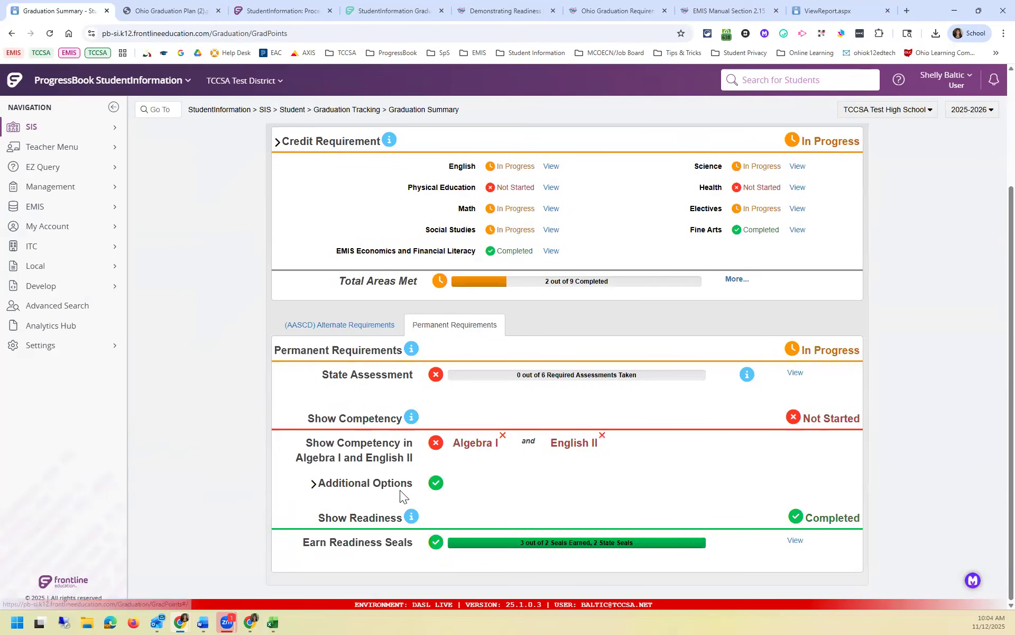
left_click(400, 489)
scroll(552, 468, "down", 5)
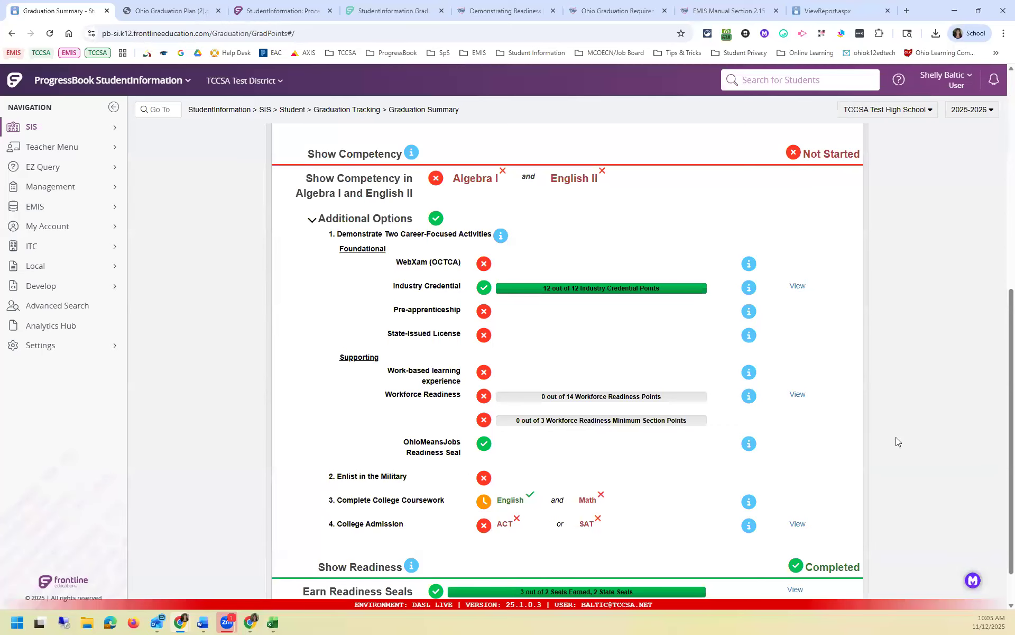
scroll(922, 426, "up", 8)
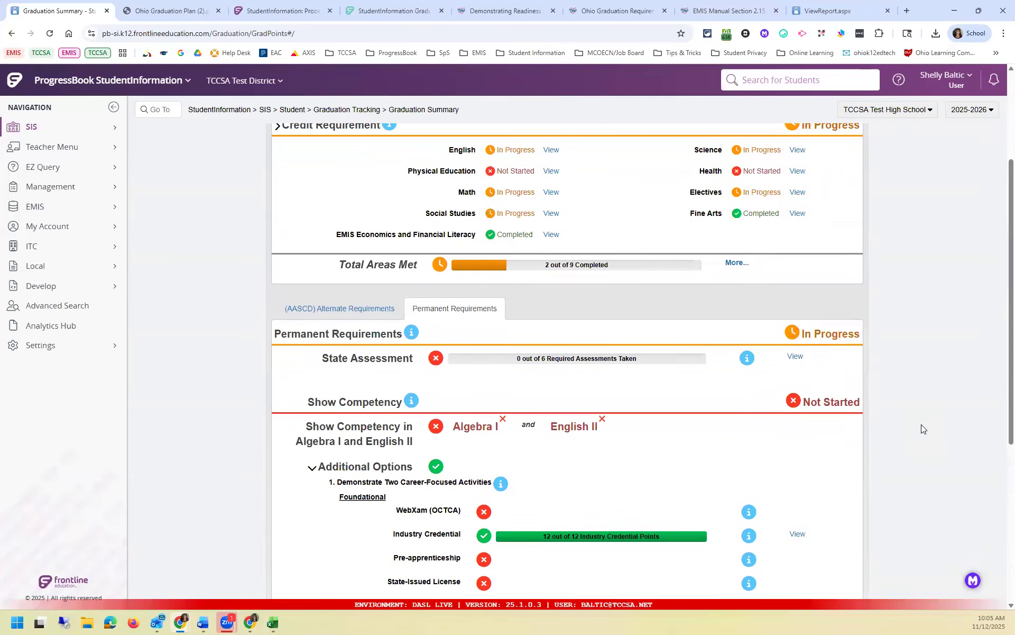
- In the student's Graduation Plan Details, mark the military enlistment documentation as submitted with the date 11/07/2025
left_click(356, 110)
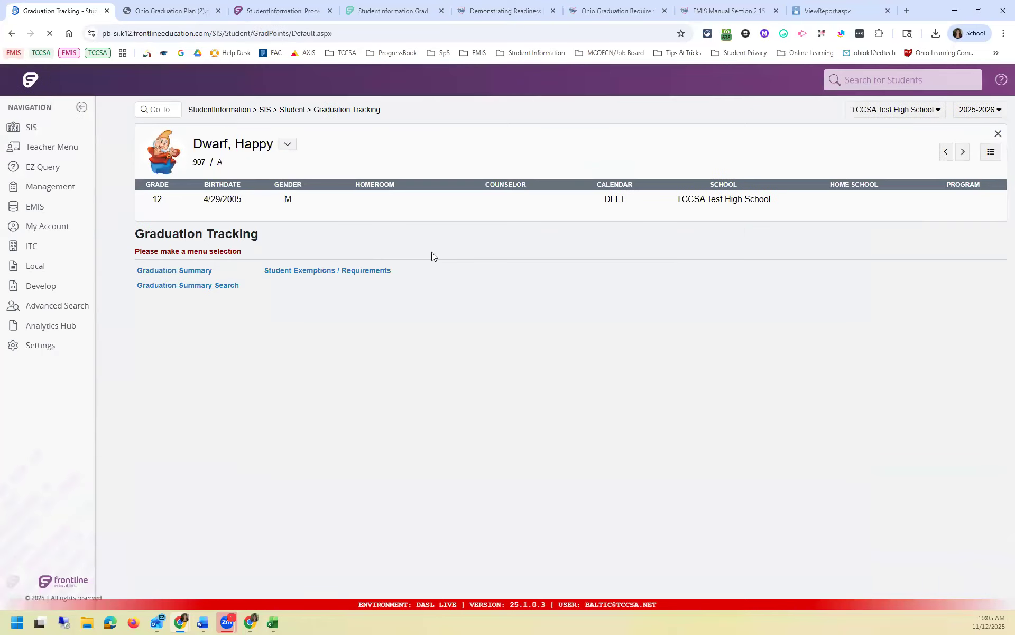
left_click(364, 270)
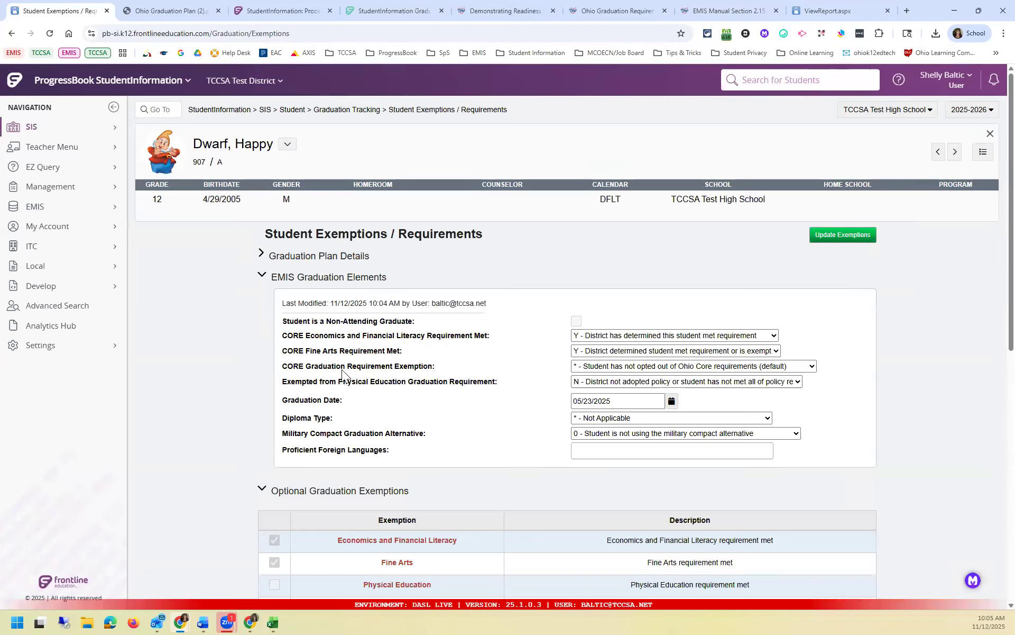
scroll(267, 442, "down", 1)
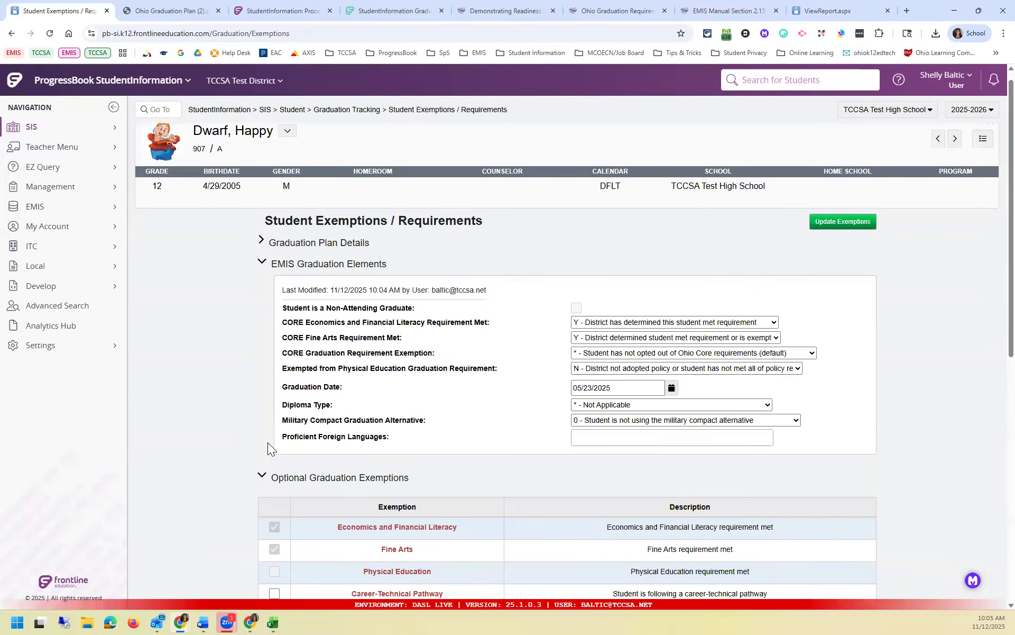
scroll(268, 442, "down", 1)
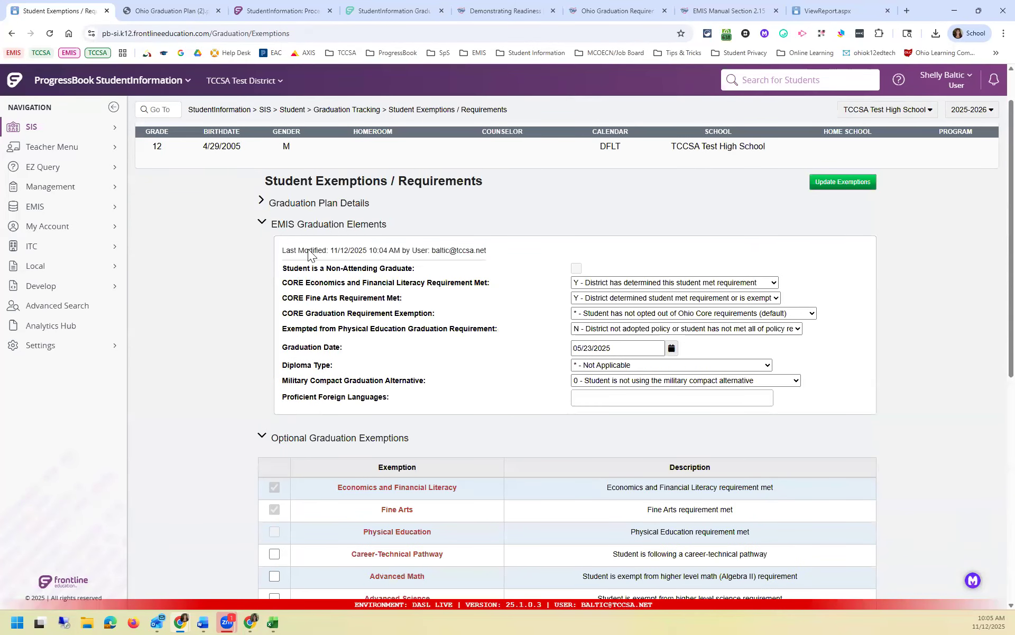
left_click(261, 201)
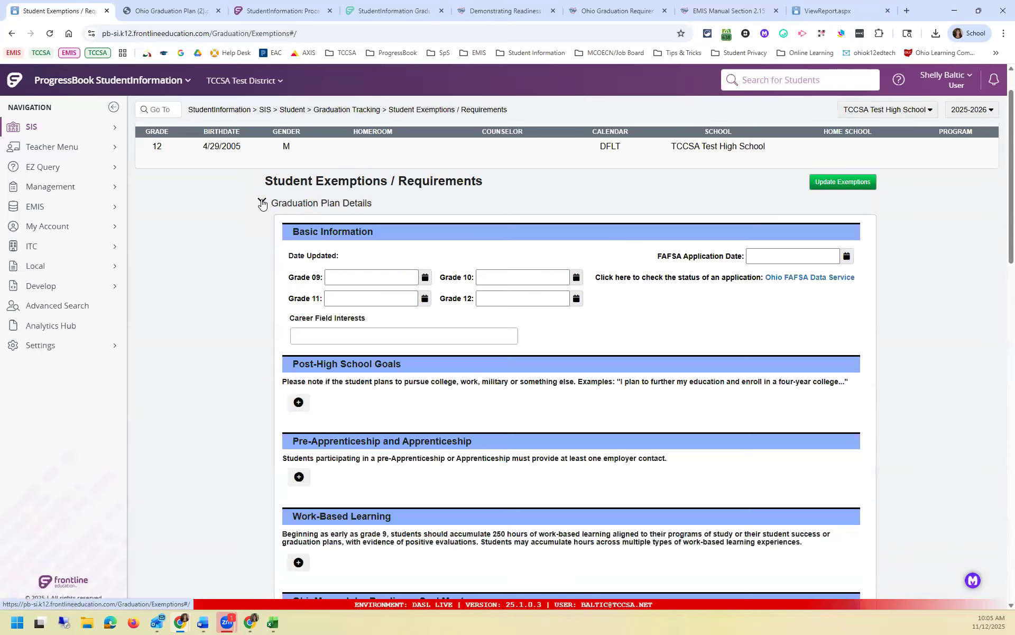
scroll(407, 309, "down", 6)
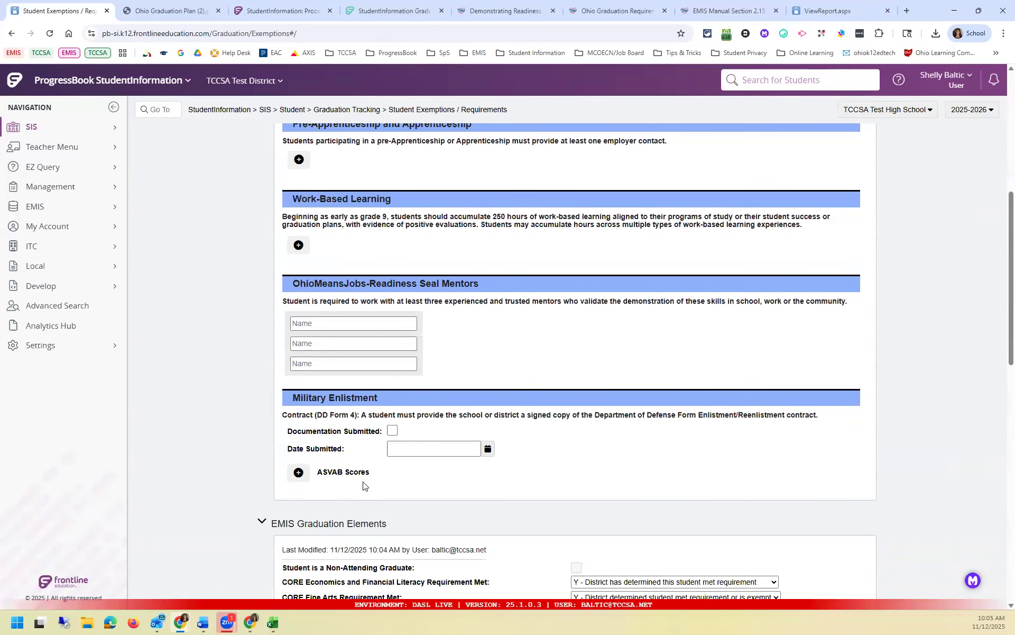
left_click(392, 430)
left_click(487, 449)
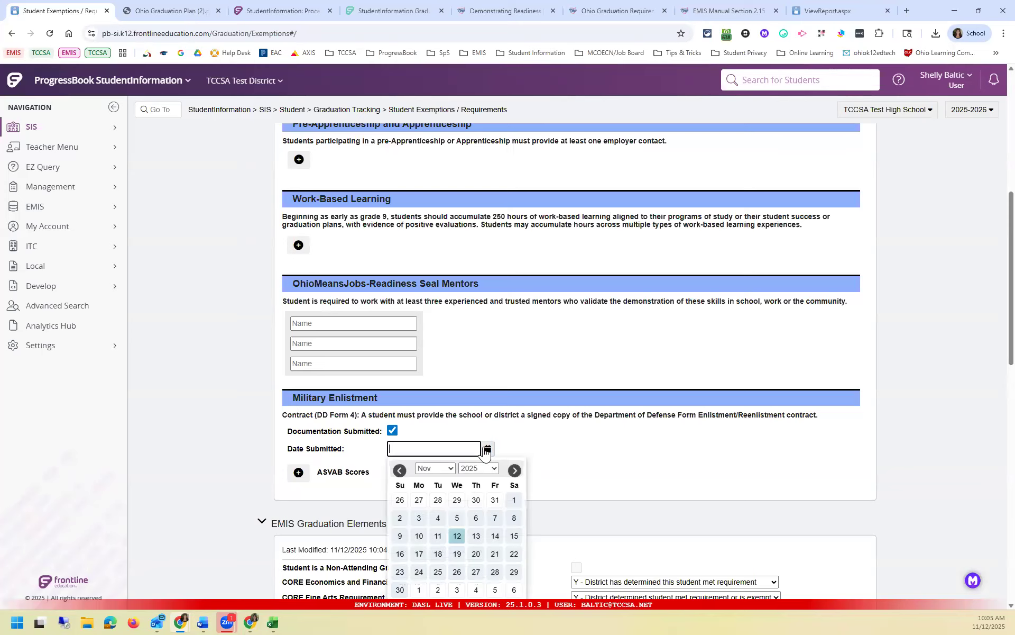
left_click(493, 519)
- Add a blank ASVAB score entry under Military Enlistment and try to save the exemptions
scroll(550, 428, "down", 3)
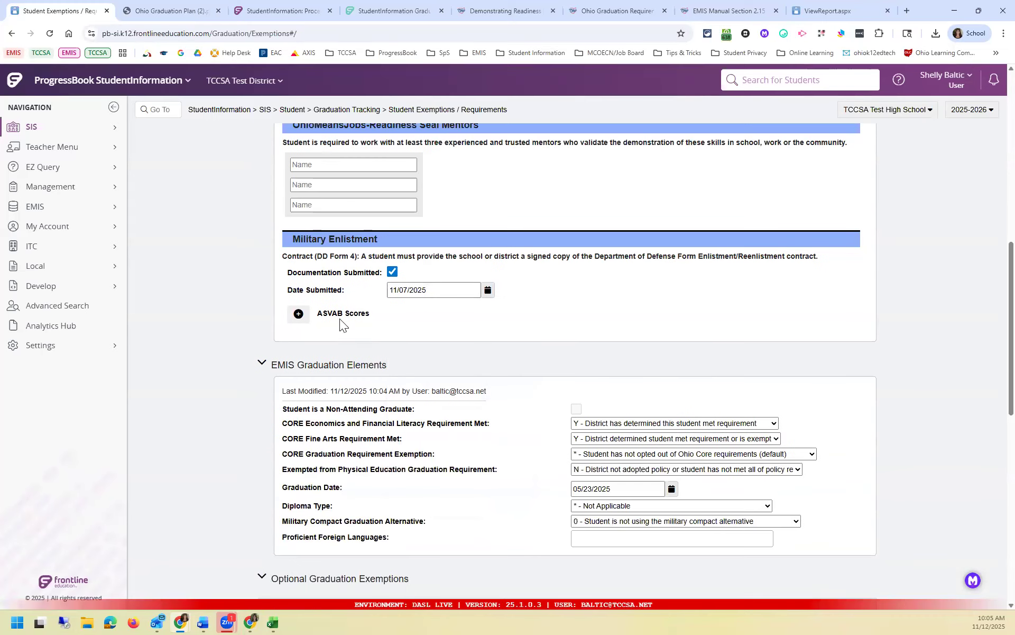
left_click(299, 315)
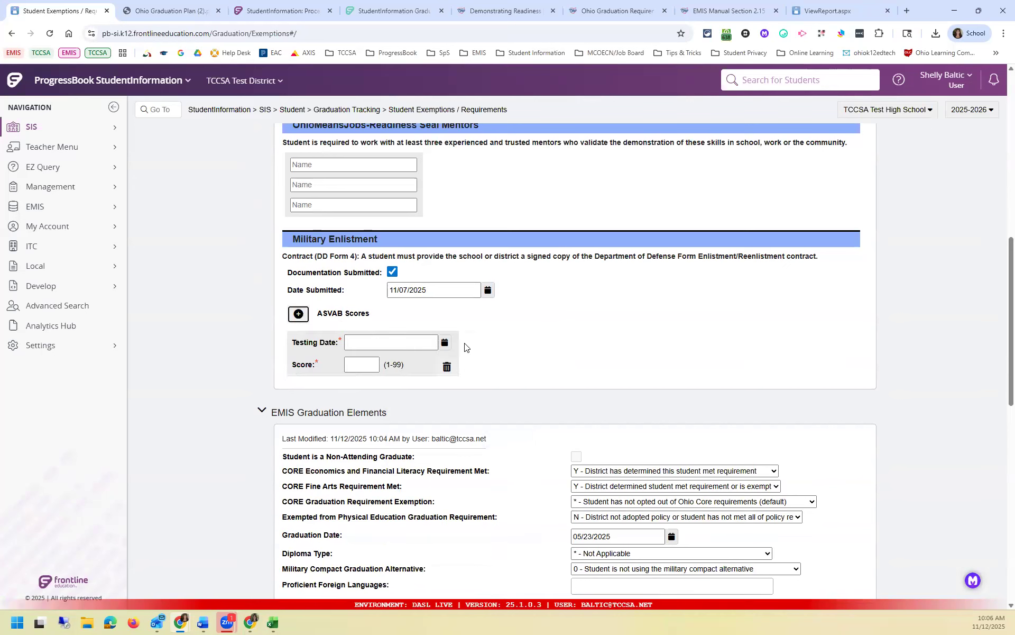
scroll(657, 299, "up", 6)
scroll(657, 298, "up", 4)
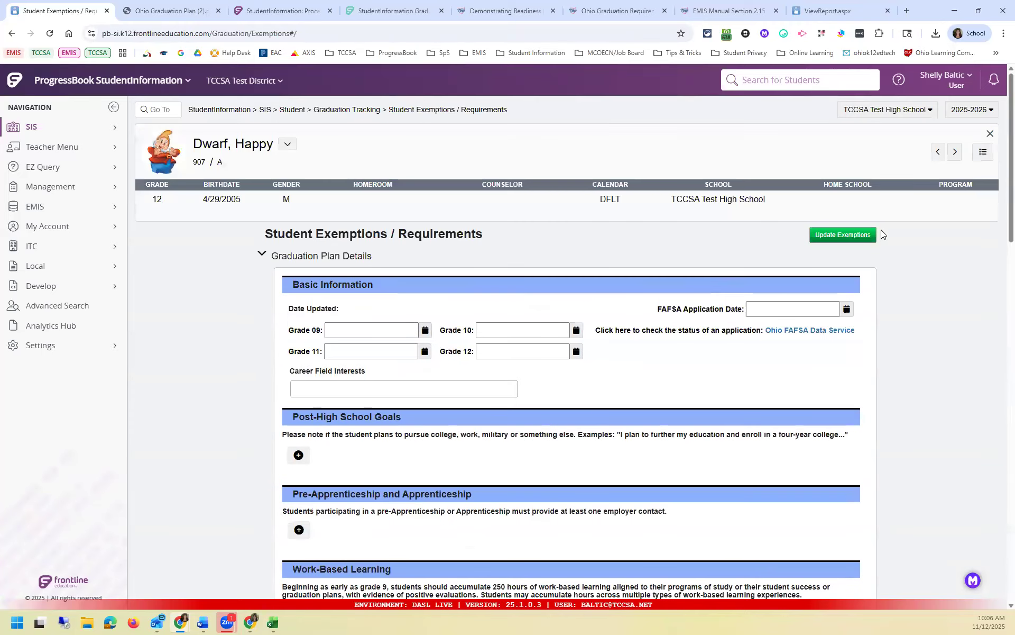
left_click(834, 229)
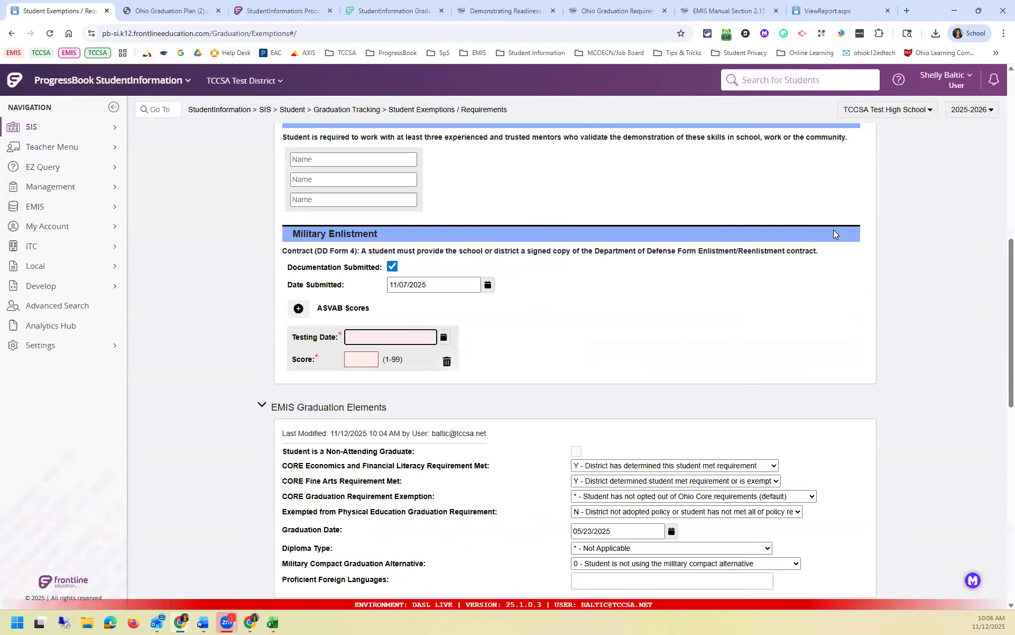
- Remove the blank ASVAB score entries under Military Enlistment and save the updated exemptions
left_click(299, 310)
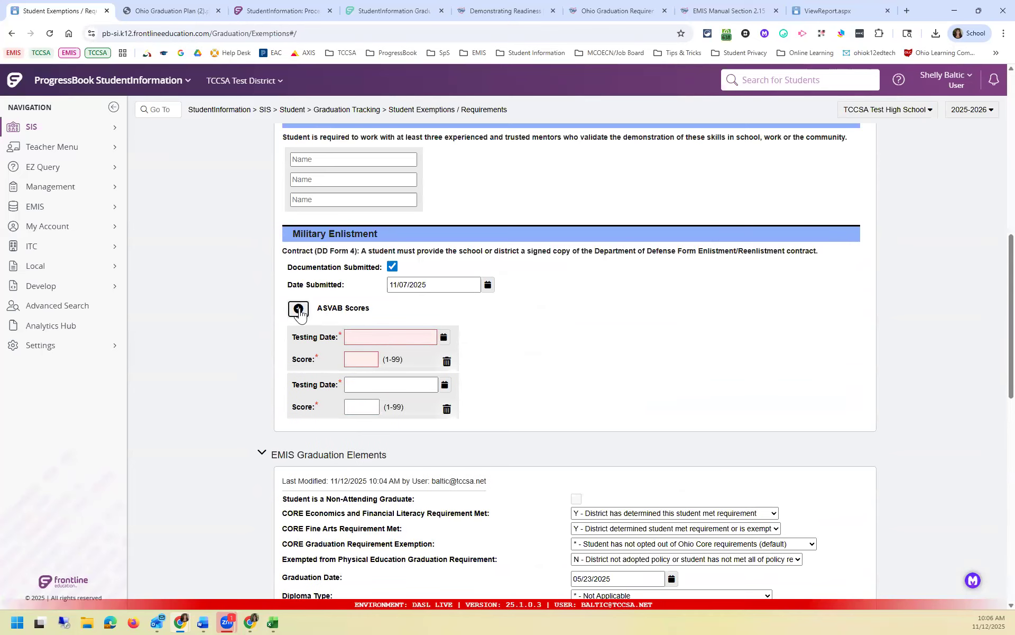
left_click(447, 361)
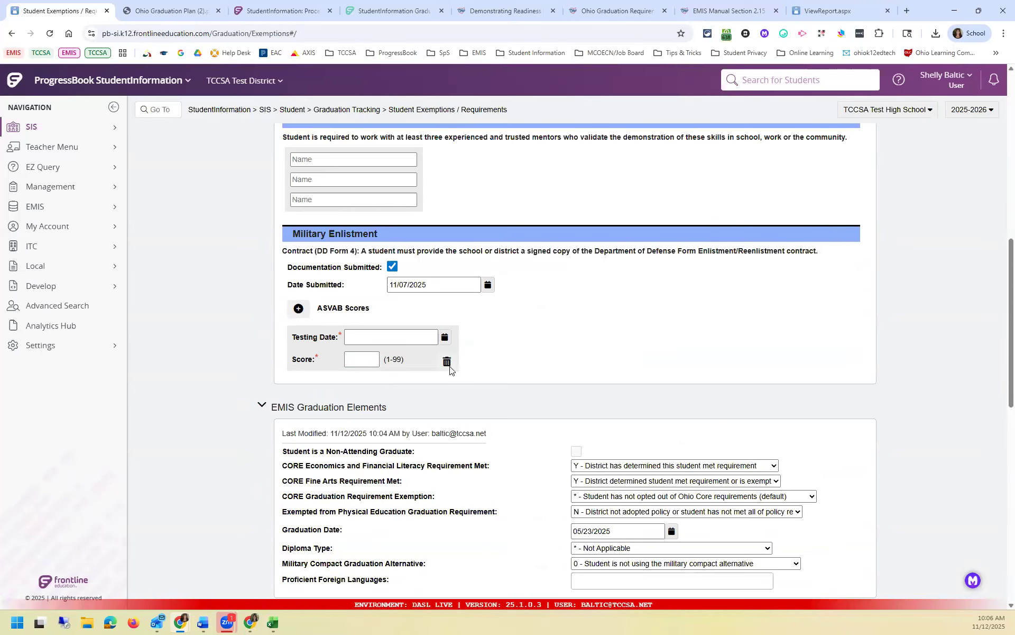
left_click(447, 361)
scroll(809, 199, "up", 8)
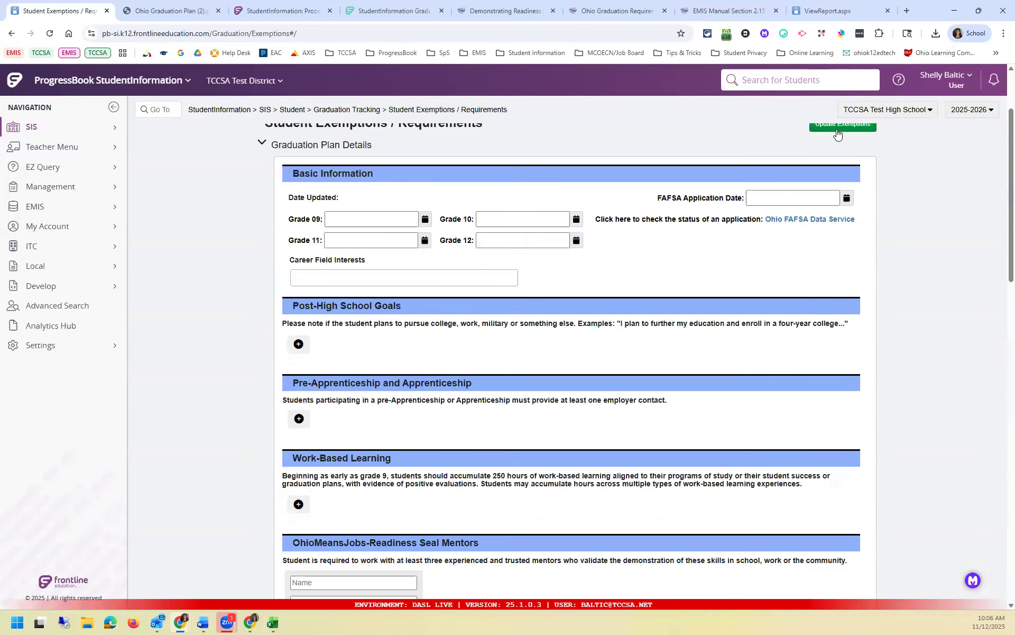
left_click(837, 130)
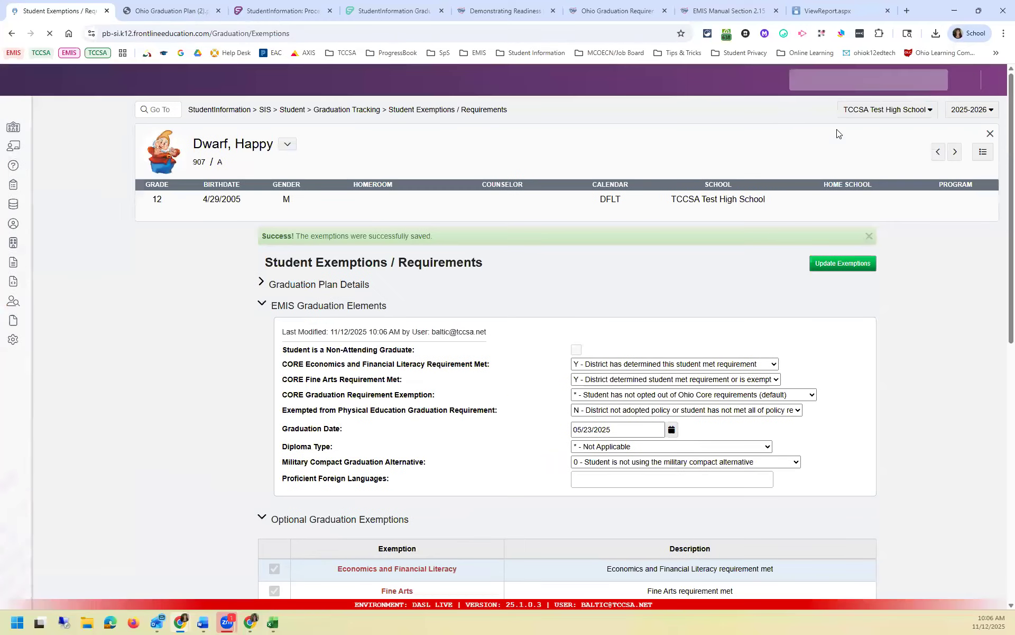
- Review the student's diploma seals, and check the Enlist in the Military status under Additional Options in the Graduation Summary
scroll(540, 463, "down", 9)
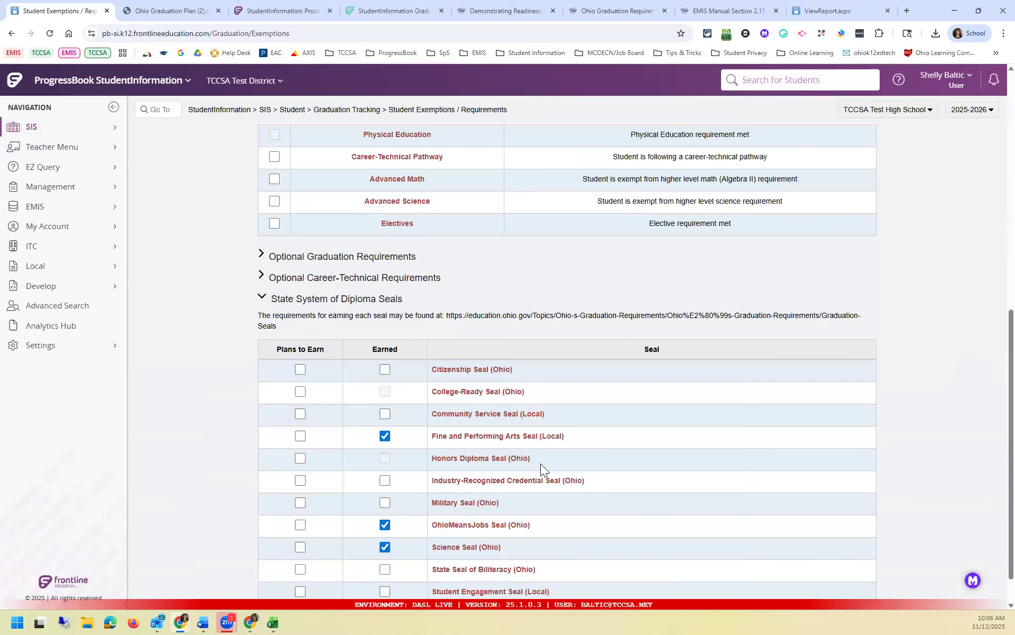
scroll(540, 464, "down", 1)
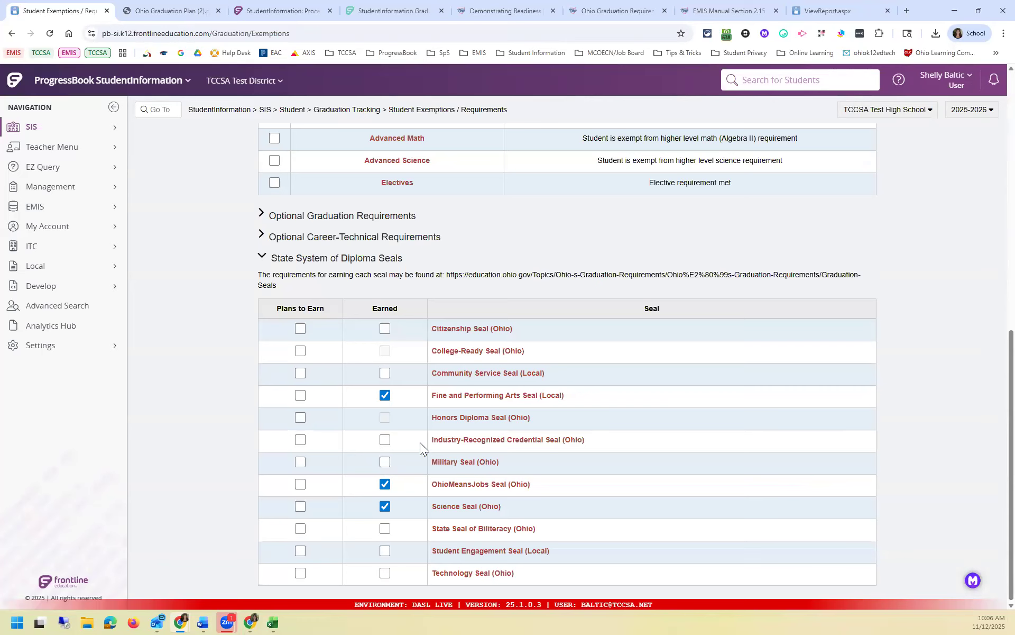
scroll(450, 454, "up", 10)
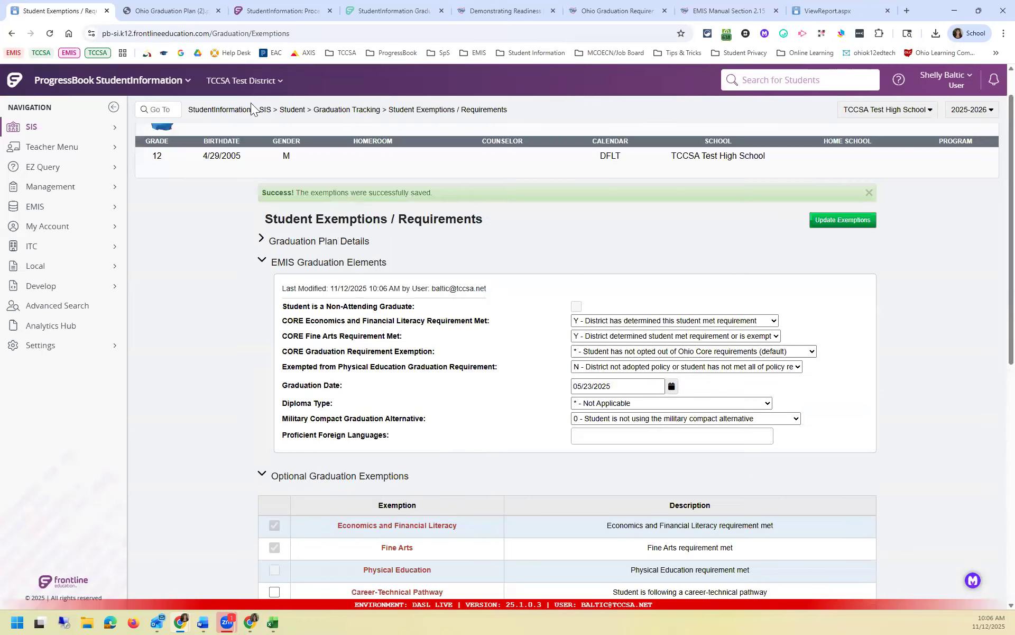
left_click(345, 109)
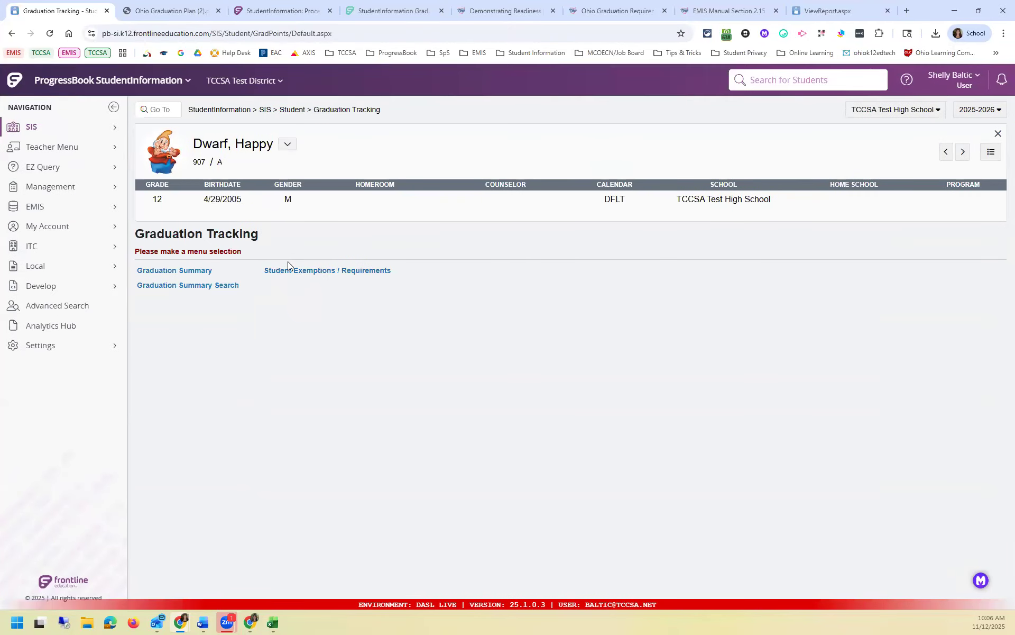
left_click(204, 275)
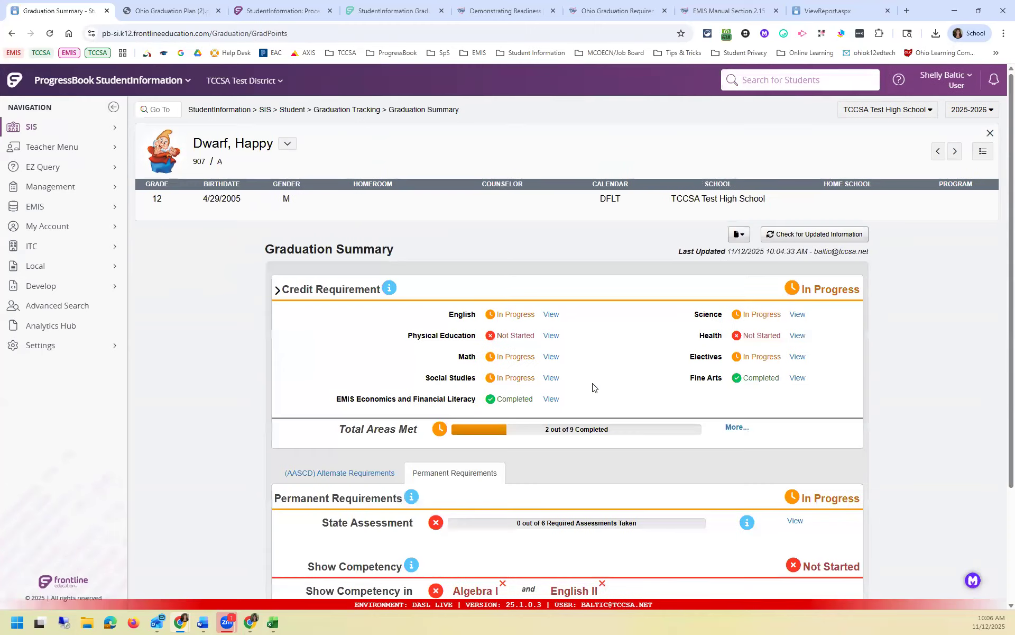
scroll(590, 387, "down", 3)
left_click(314, 484)
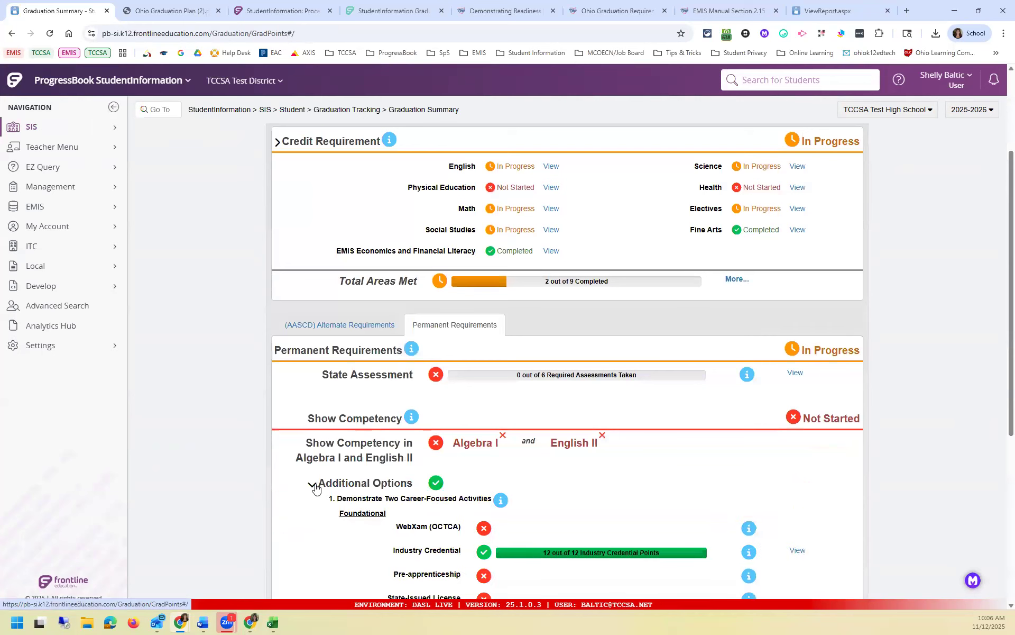
scroll(358, 456, "down", 5)
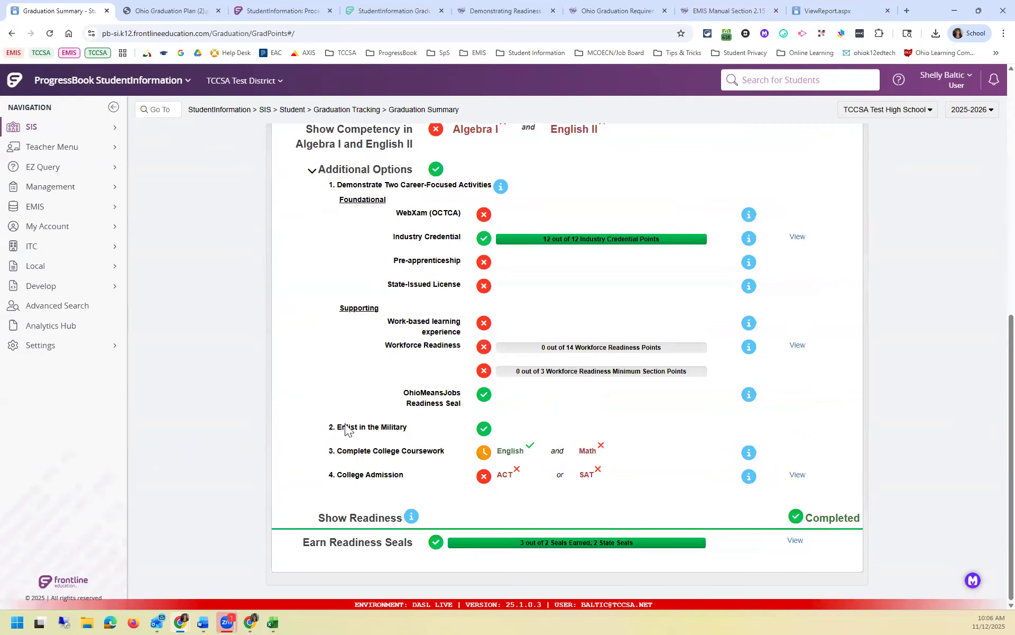
left_click_drag(347, 428, 391, 429)
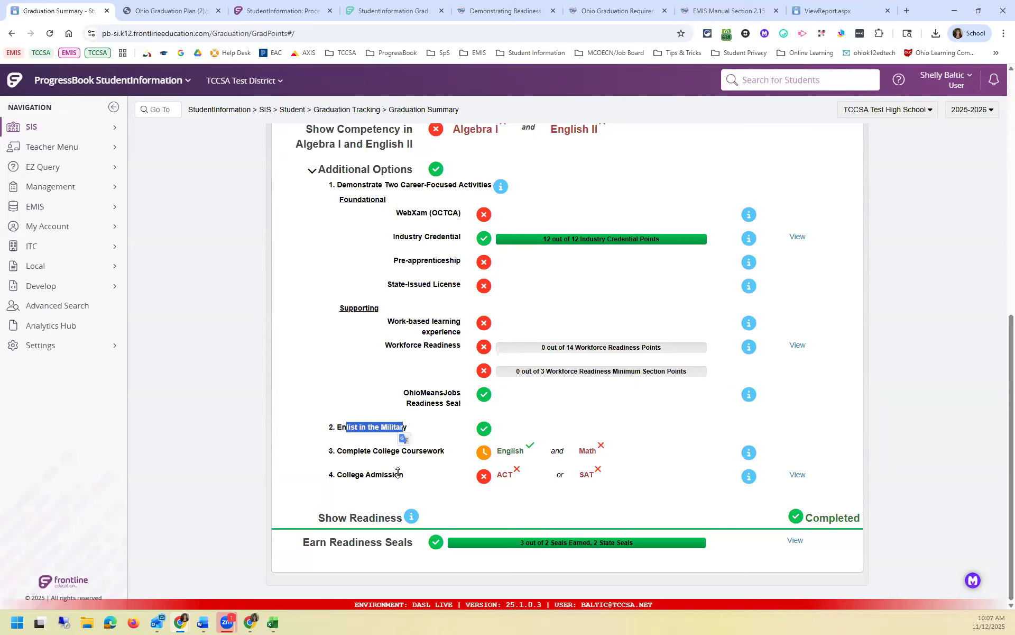
scroll(398, 472, "up", 6)
left_click(294, 109)
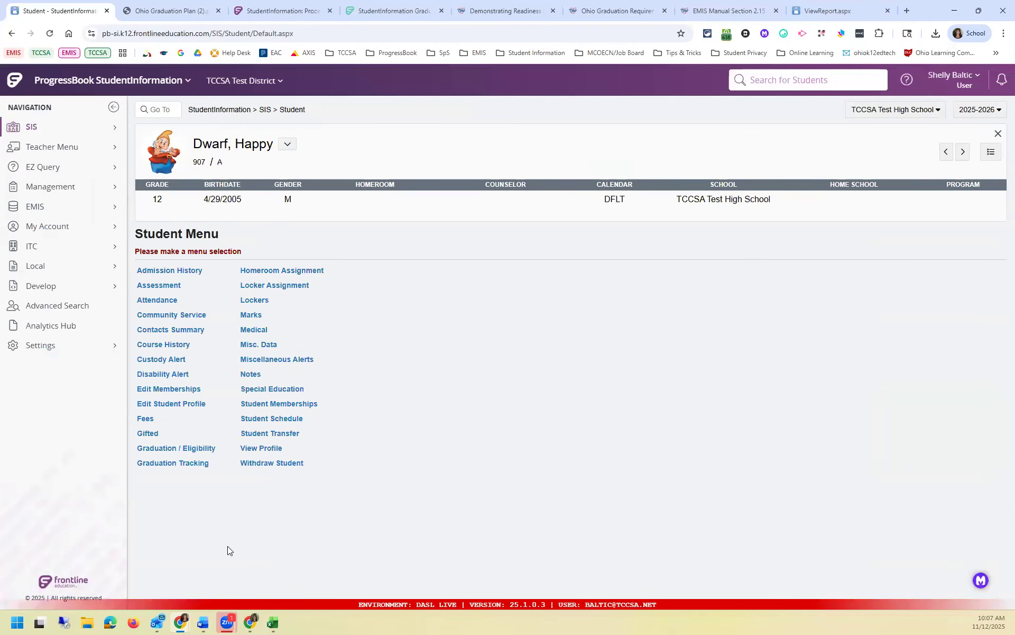
left_click(181, 390)
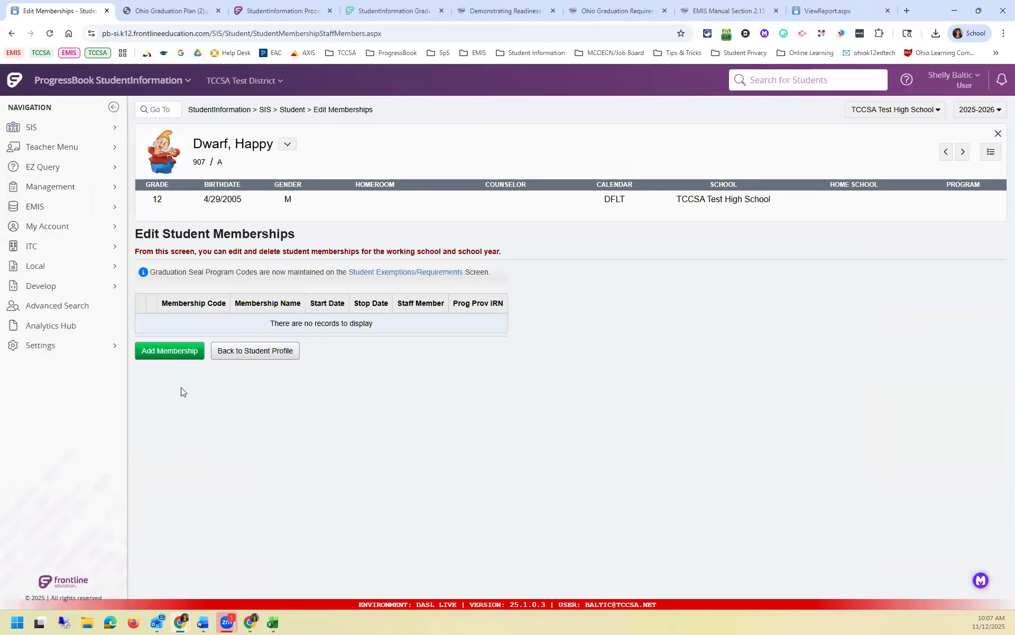
left_click(964, 152)
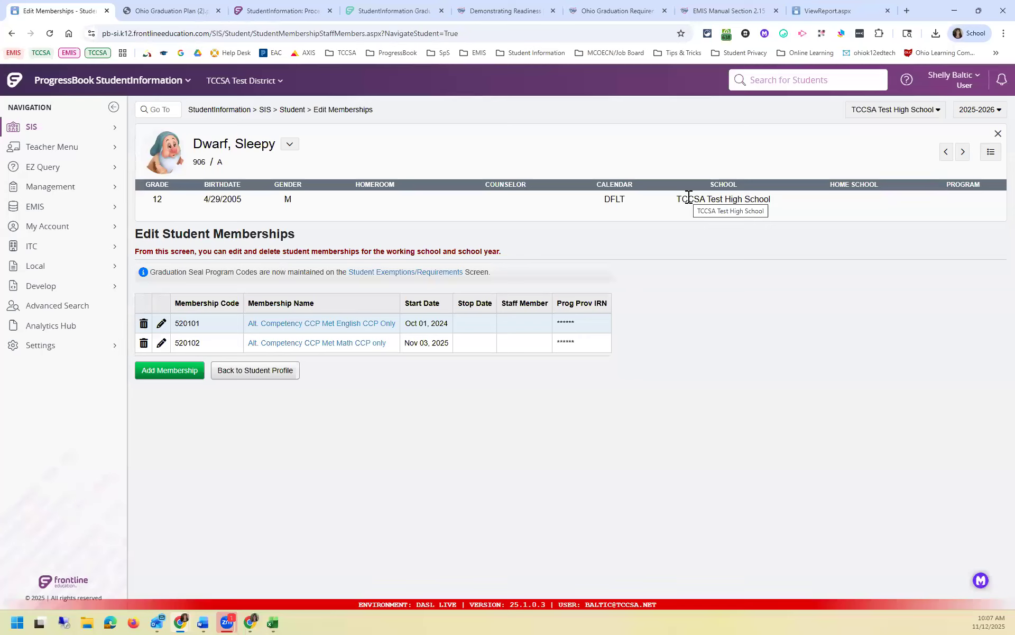
left_click(162, 324)
left_click(182, 415)
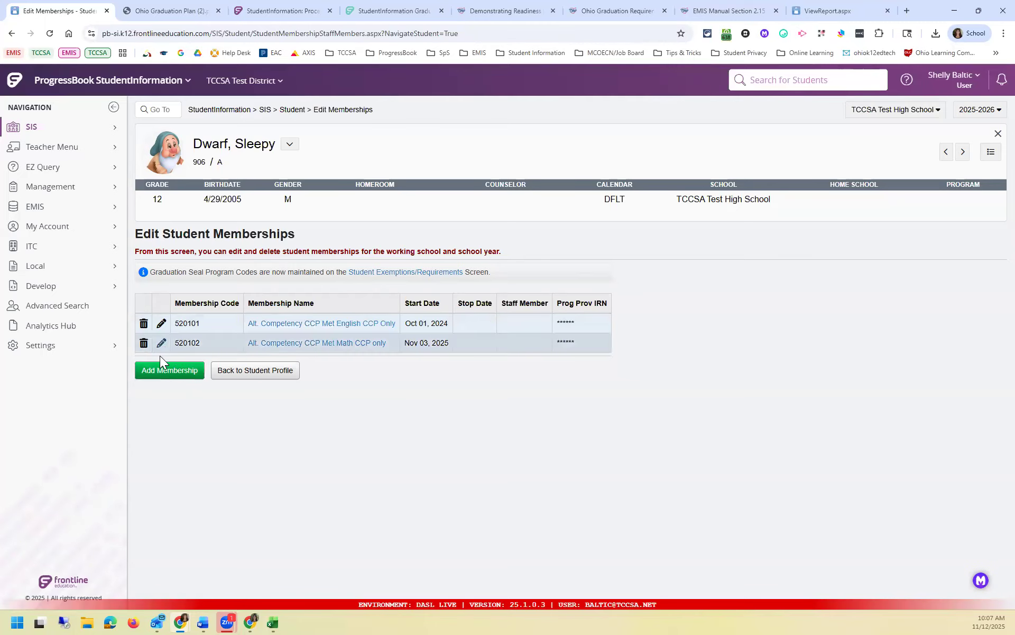
- Start a new membership in group 52 - Graduation Pathways to view its available memberships, and cancel without saving
left_click(168, 370)
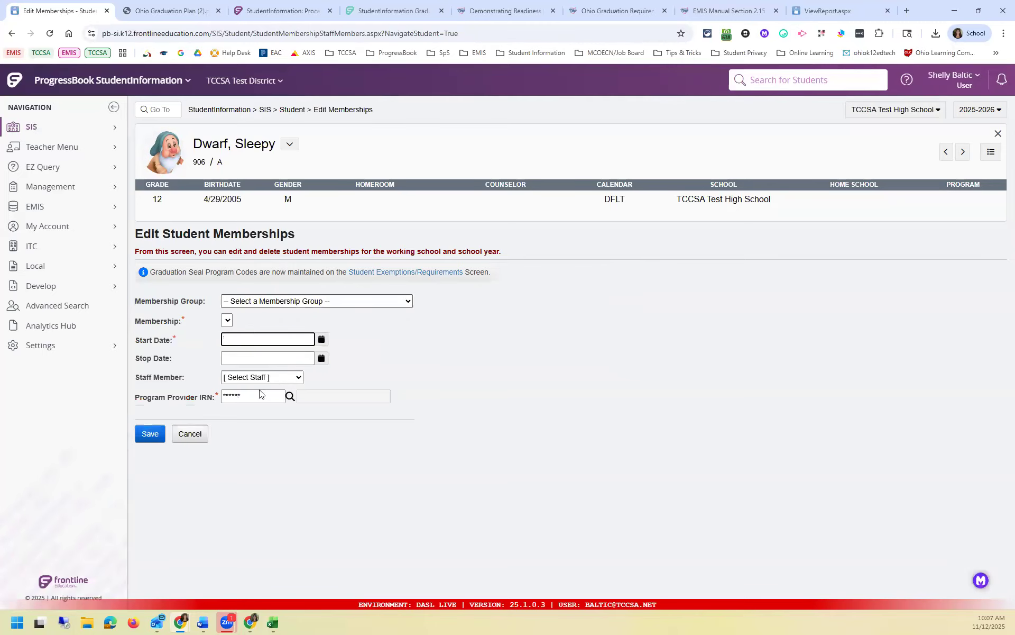
left_click(317, 300)
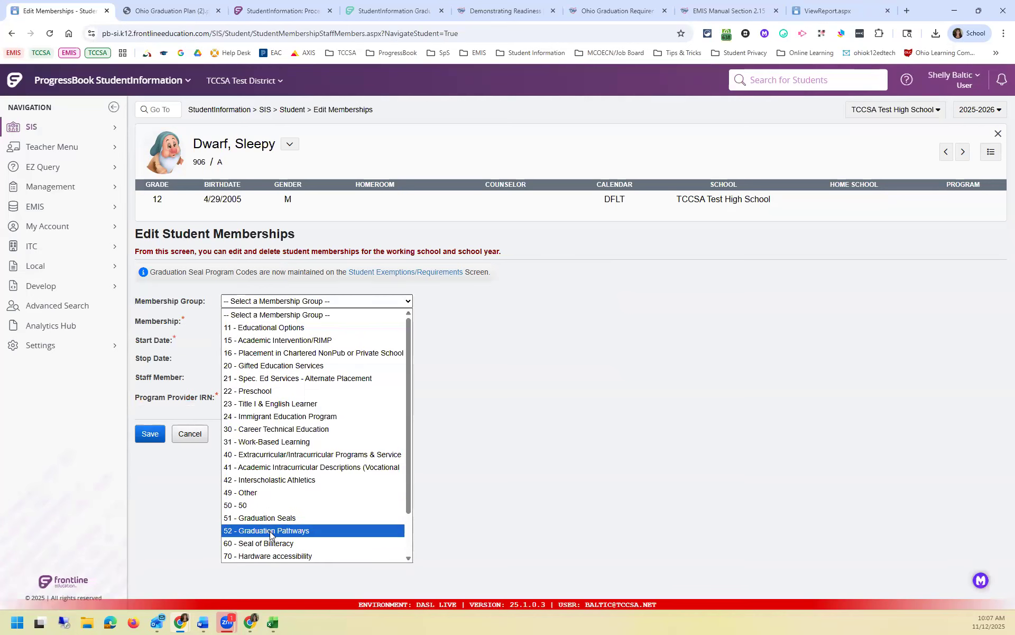
left_click(270, 530)
left_click(266, 320)
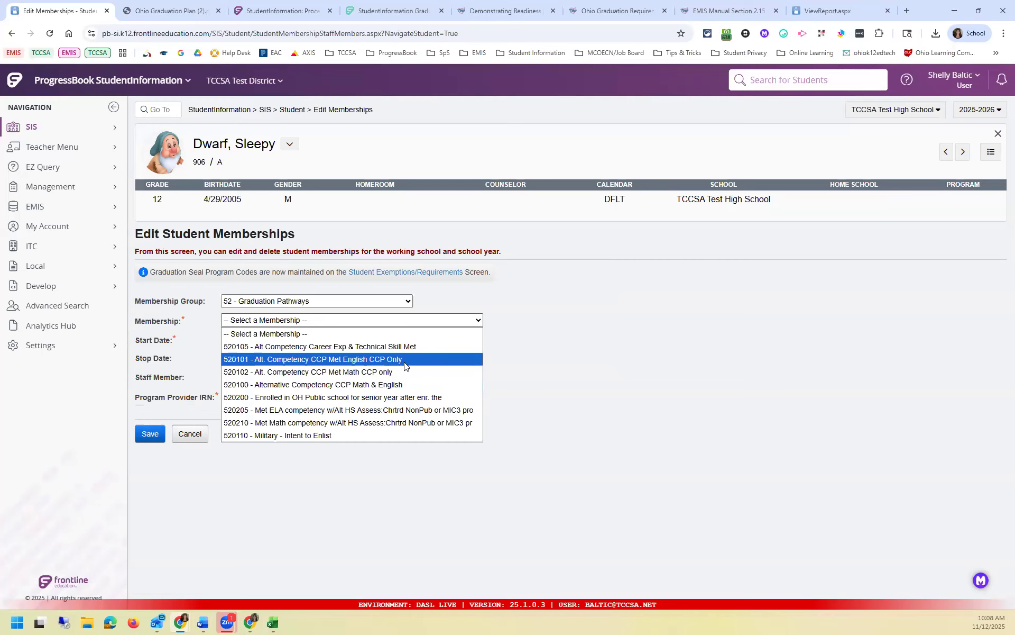
left_click(197, 440)
left_click(199, 436)
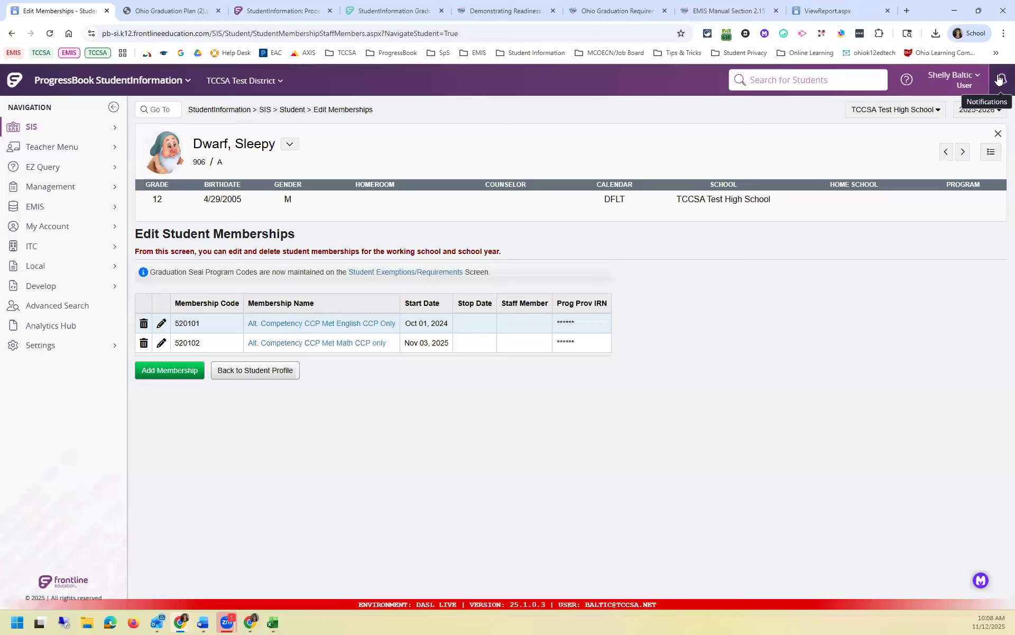
- Open the student's ACT scores from the assessment records
left_click(293, 110)
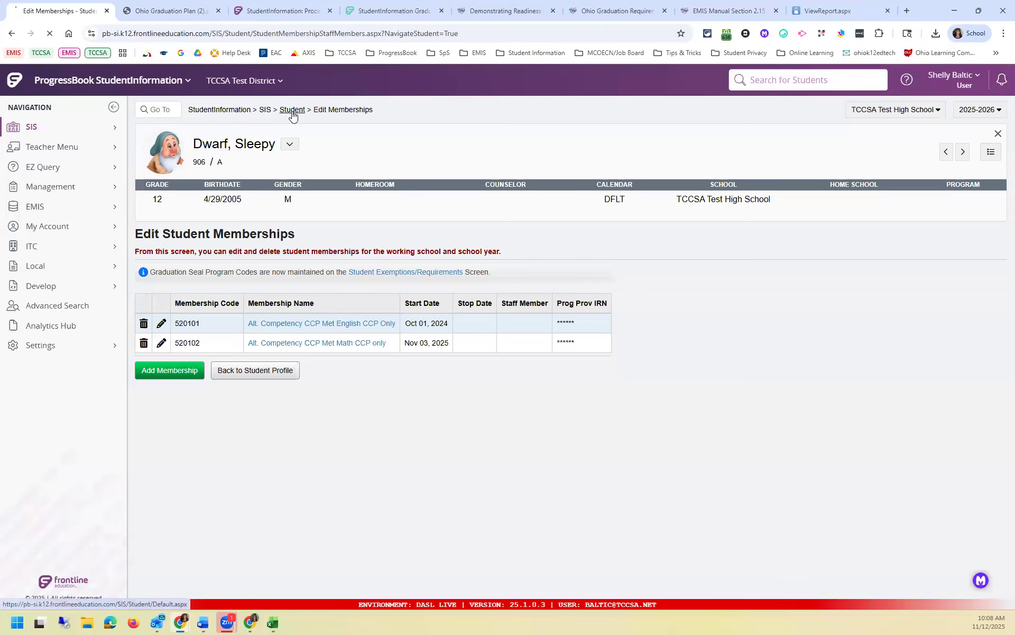
left_click(156, 286)
left_click(144, 285)
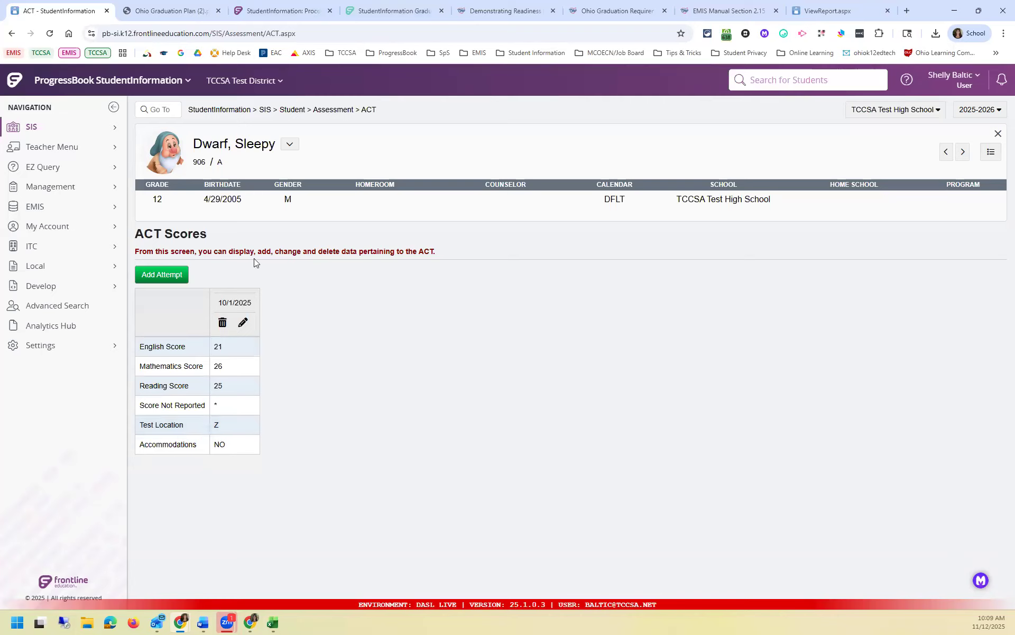
- Open the student's Graduation Summary and check college coursework and college admission under Additional Options
left_click(294, 111)
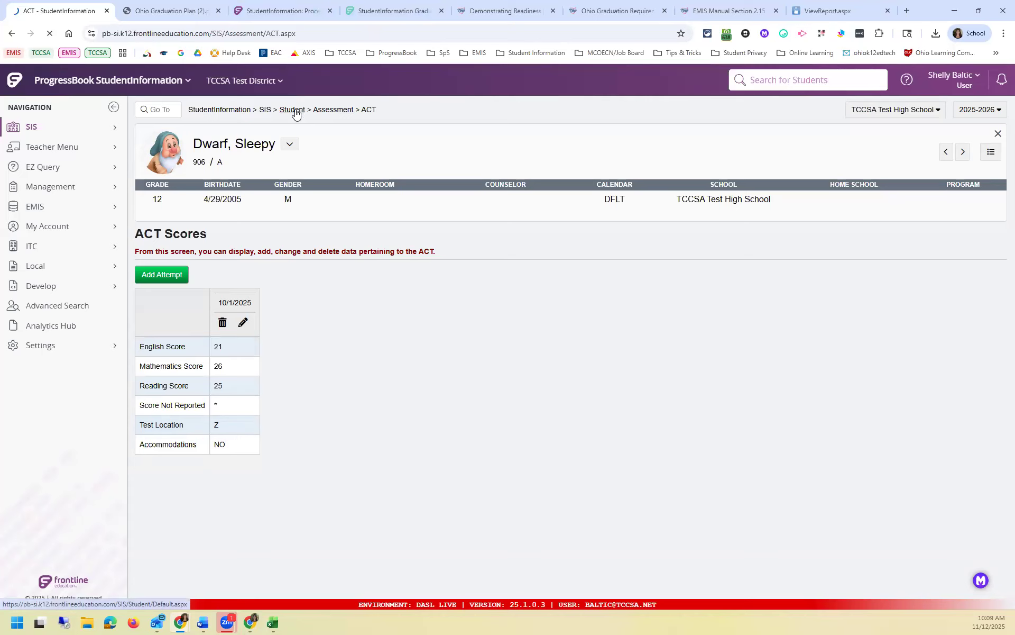
left_click(209, 464)
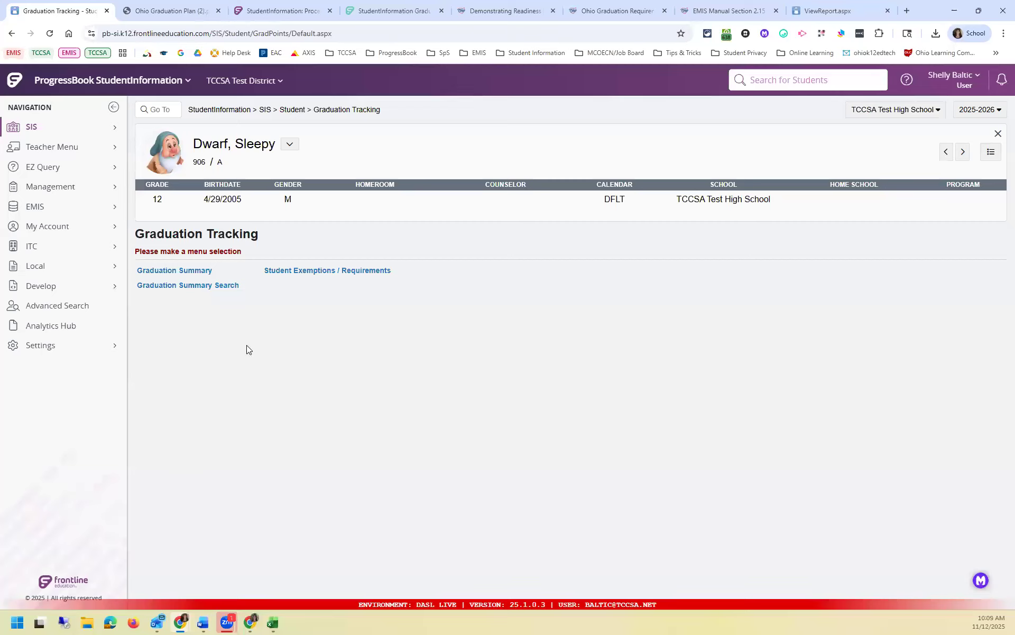
left_click(209, 271)
scroll(312, 466, "down", 3)
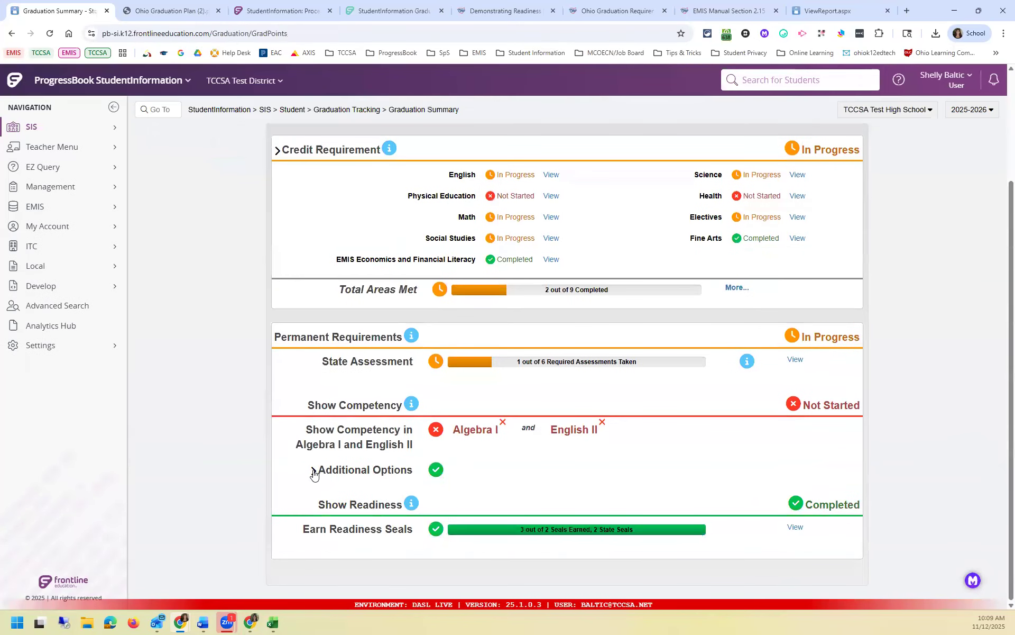
left_click(312, 471)
scroll(379, 446, "down", 5)
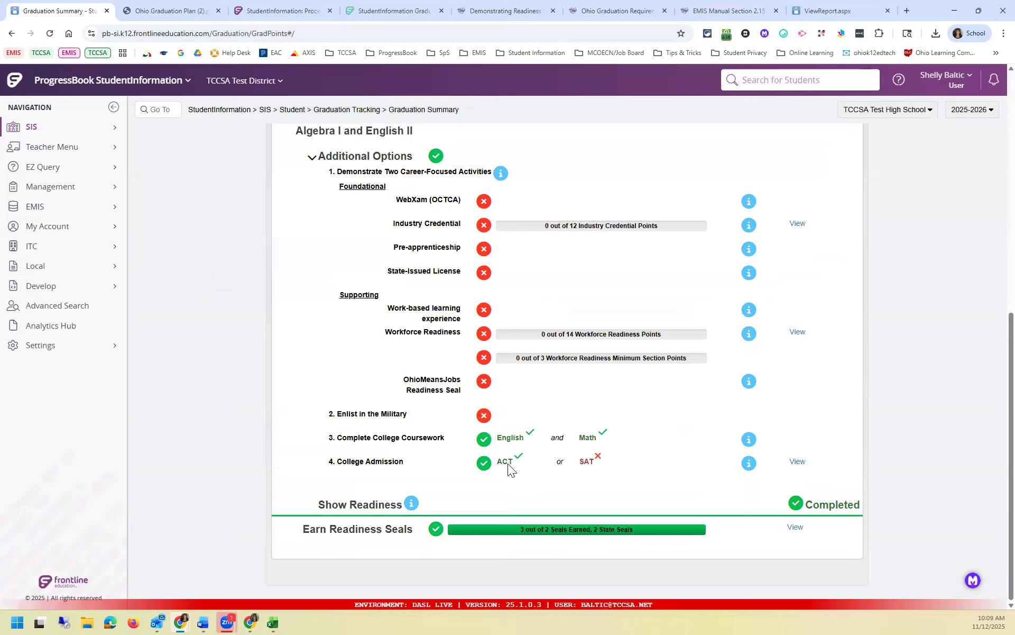
- View the College Admission details for ACT and SAT, and return to the Graduation Summary
left_click(797, 462)
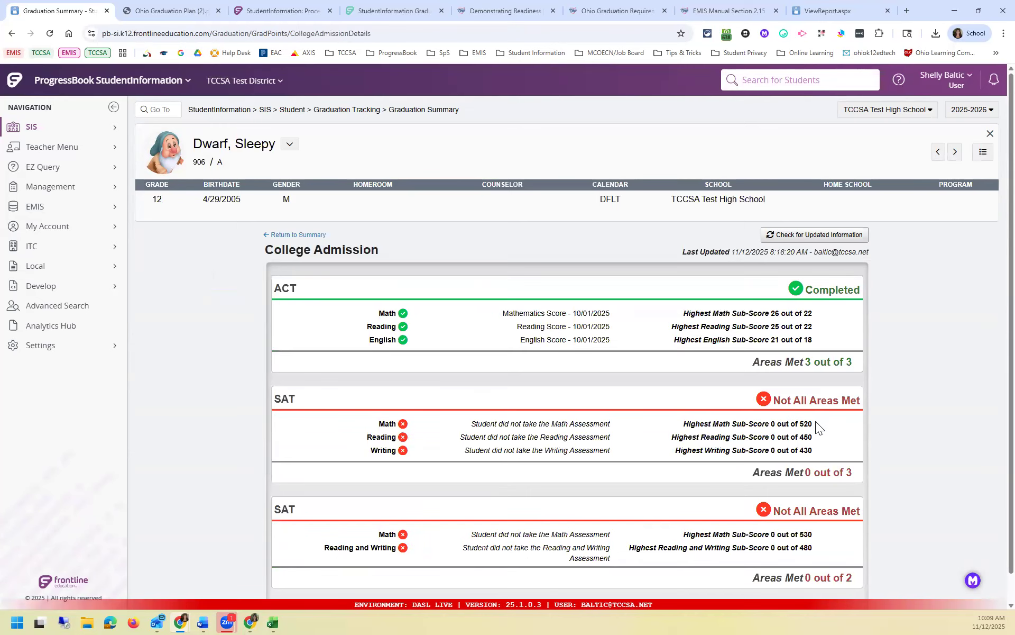
scroll(816, 421, "down", 1)
scroll(816, 423, "down", 1)
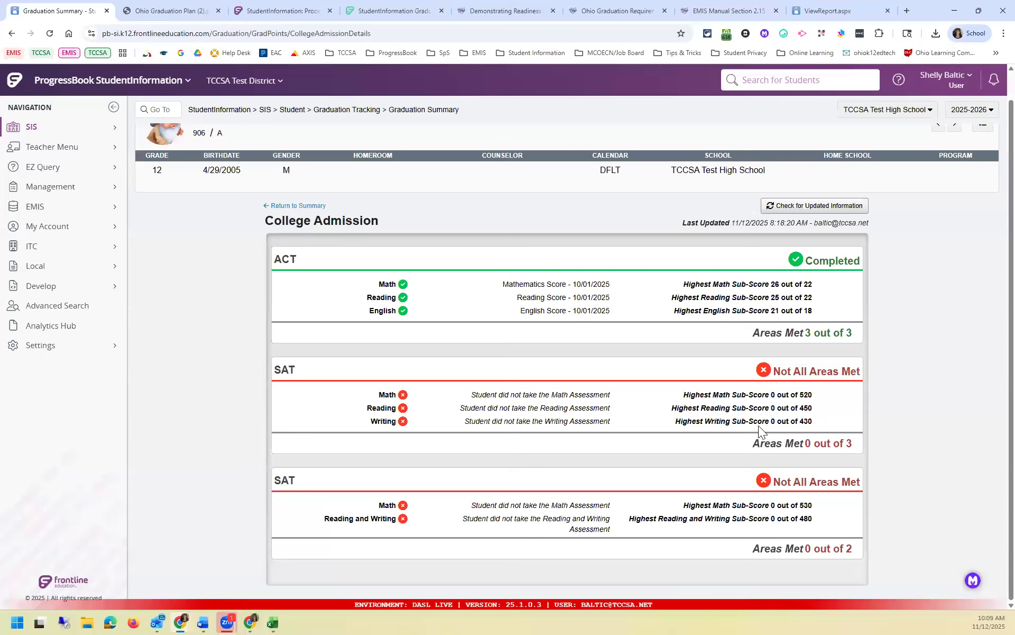
left_click(273, 205)
- Review the Additional Options under Show Competency again and open the details of the earned readiness seals
scroll(408, 370, "down", 2)
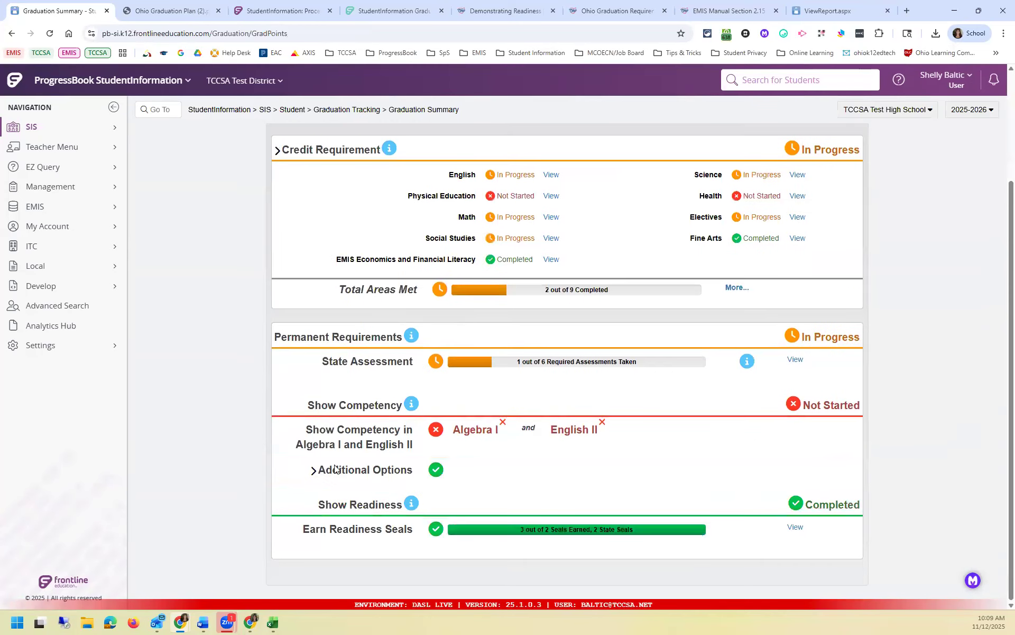
left_click(314, 471)
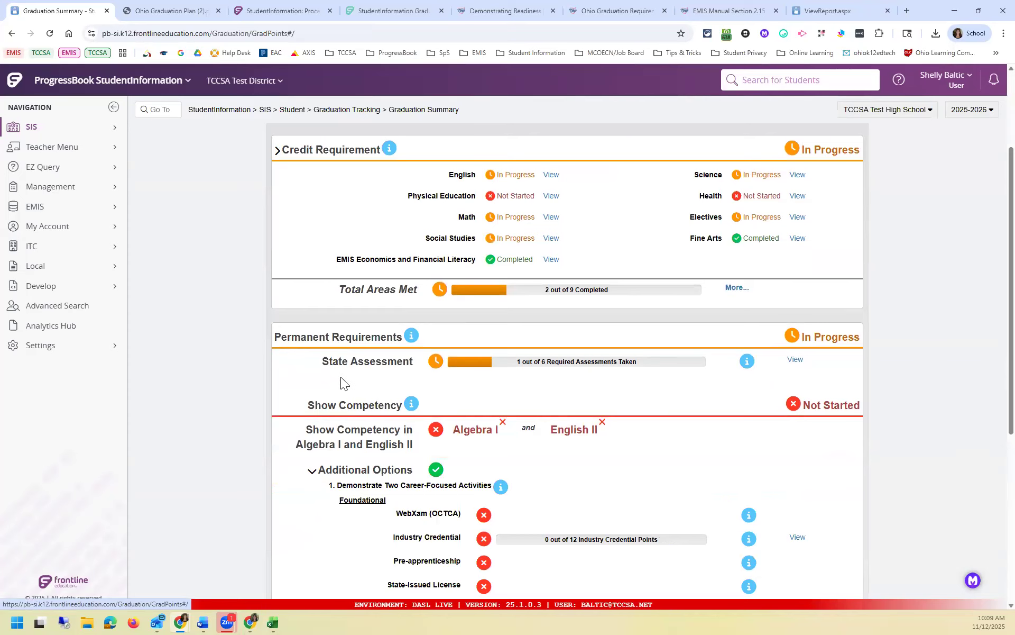
scroll(341, 376, "down", 1)
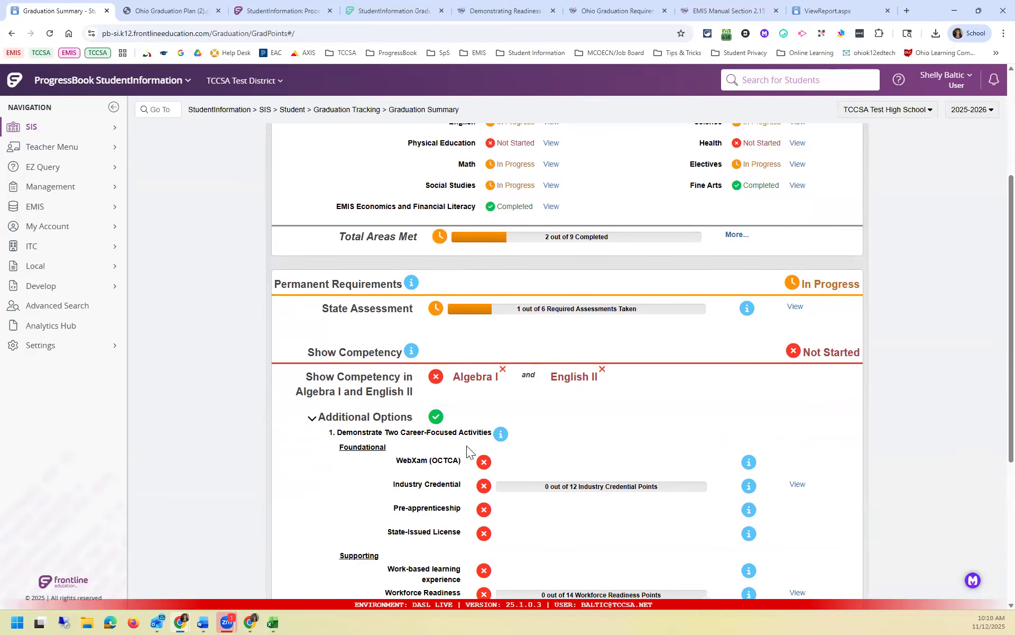
scroll(485, 455, "down", 2)
scroll(485, 454, "down", 2)
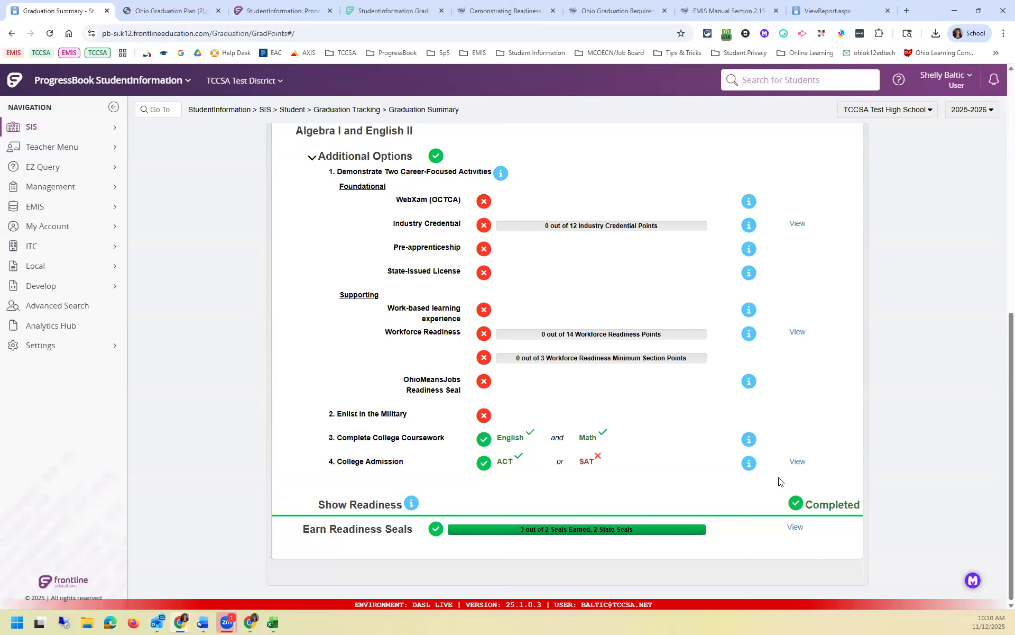
left_click(799, 528)
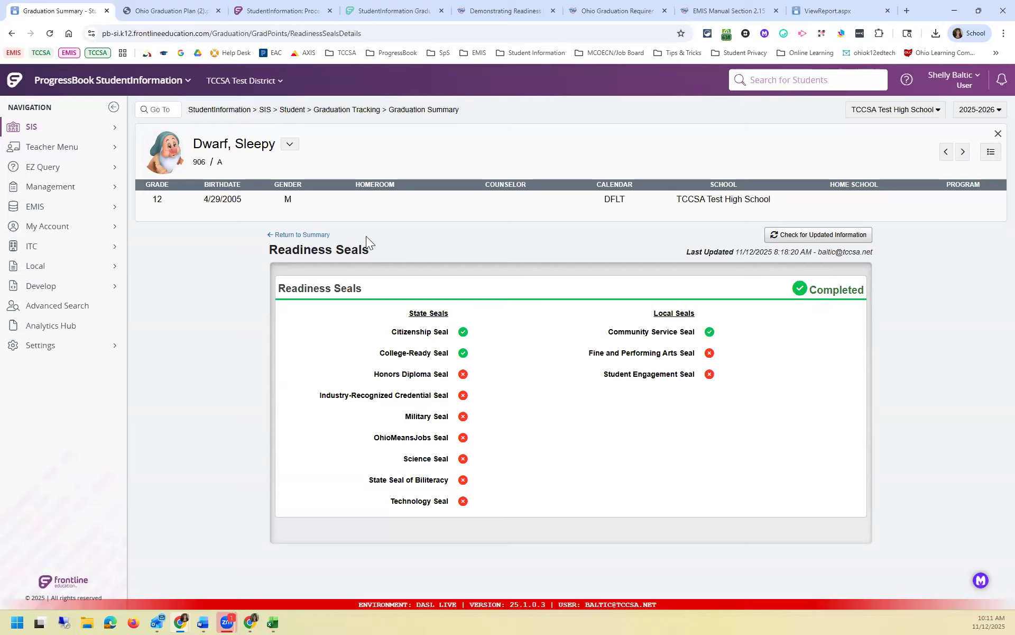
- Open the Student Exemptions / Requirements screen for this student from Graduation Tracking
left_click(354, 111)
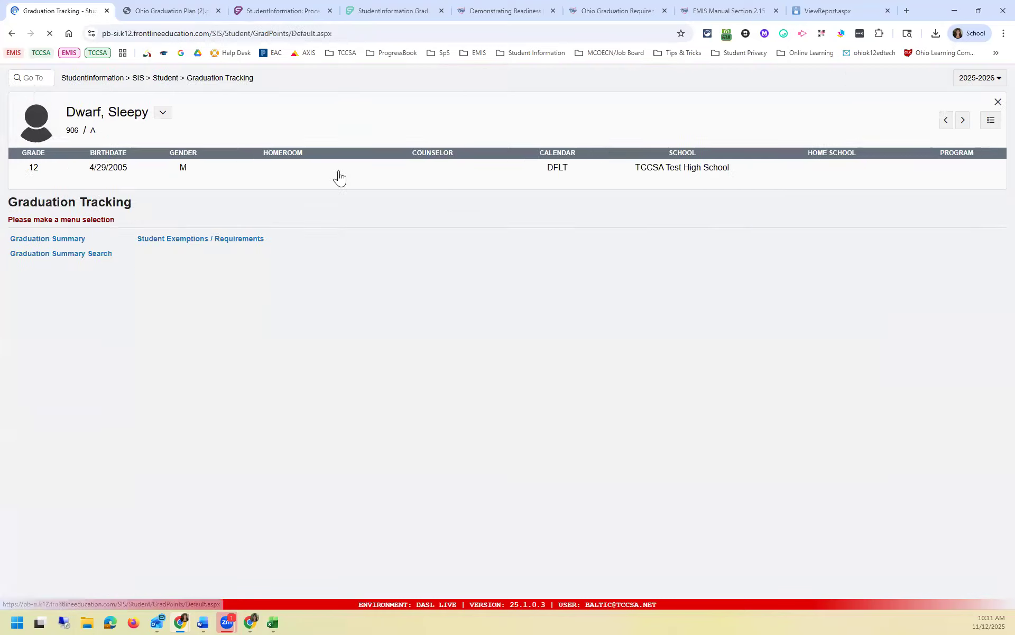
left_click(315, 270)
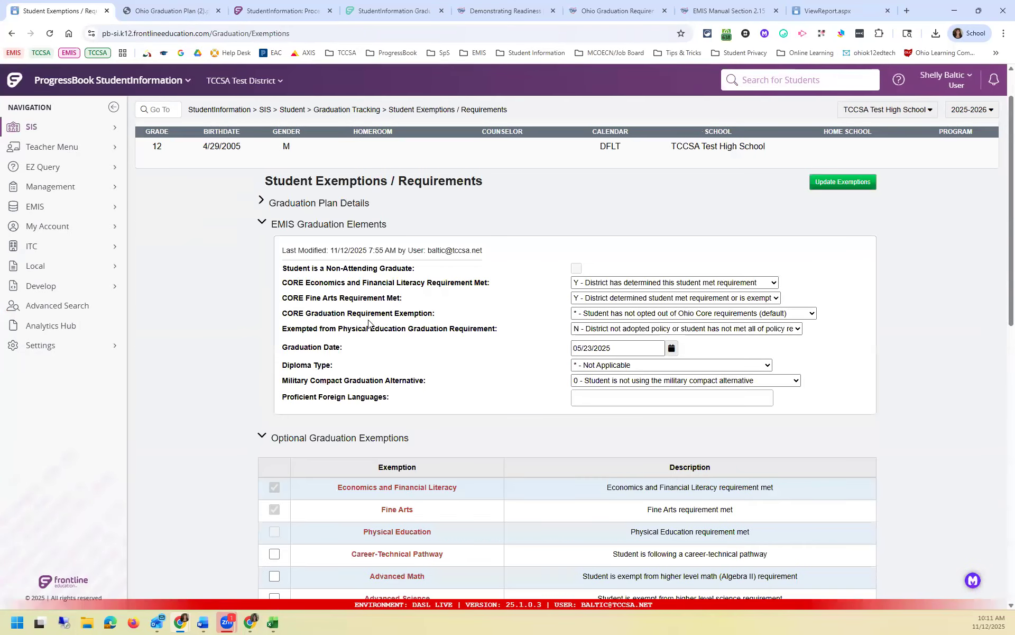
- Review the EMIS Graduation Elements and check the Earned setting for the College-Ready Seal under State System of Diploma Seals
scroll(368, 324, "down", 2)
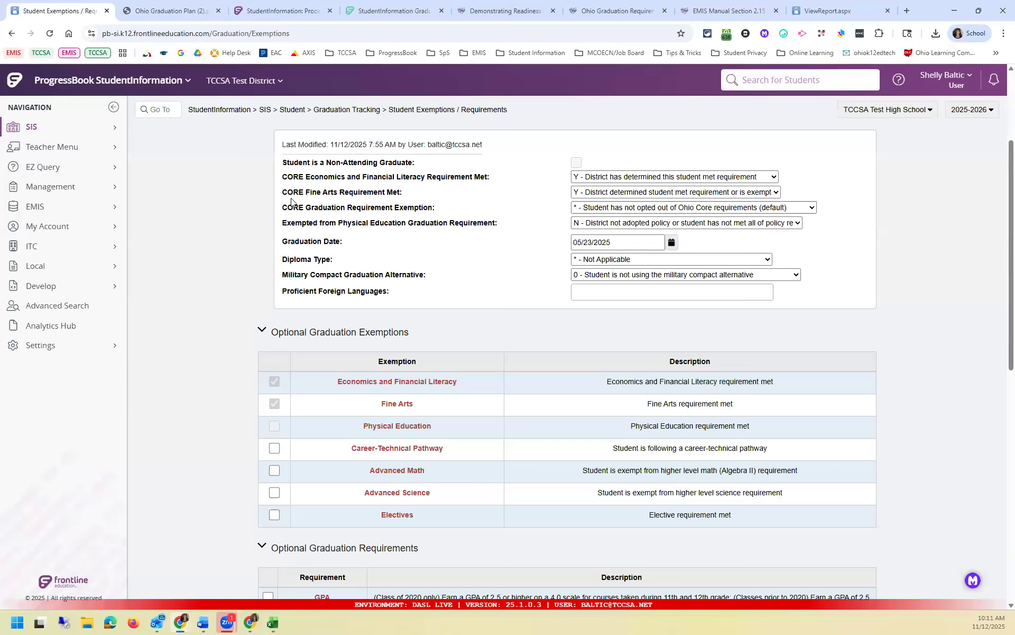
left_click_drag(334, 175, 352, 207)
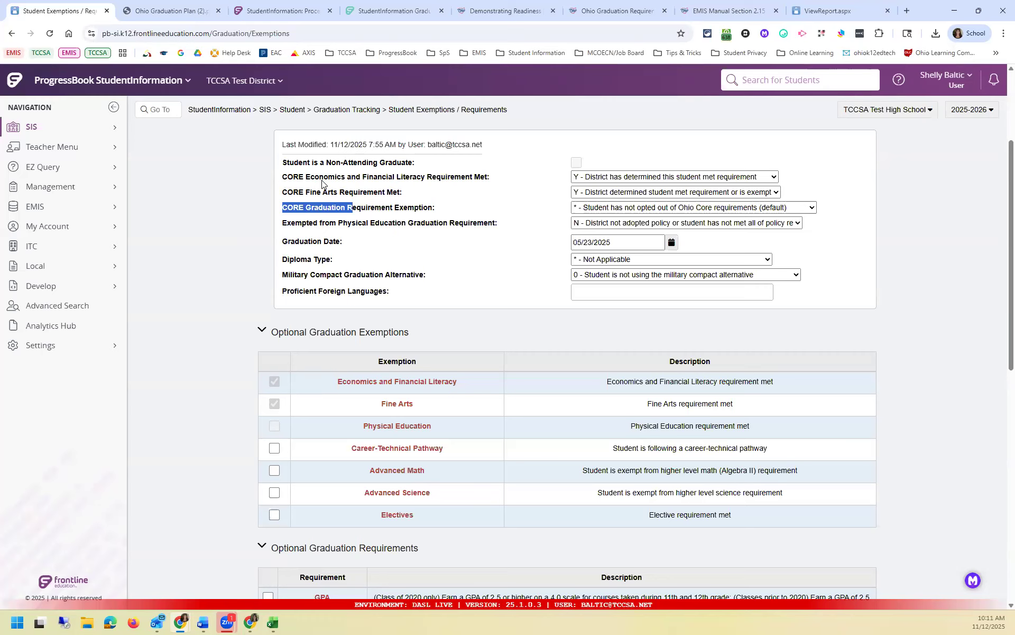
scroll(322, 183, "down", 10)
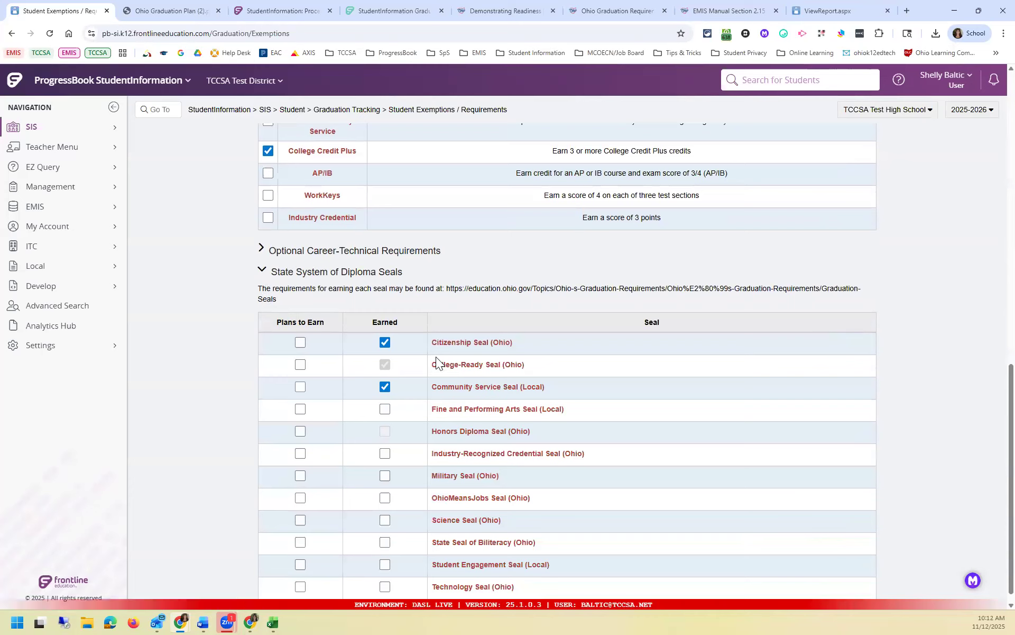
left_click_drag(437, 365, 549, 369)
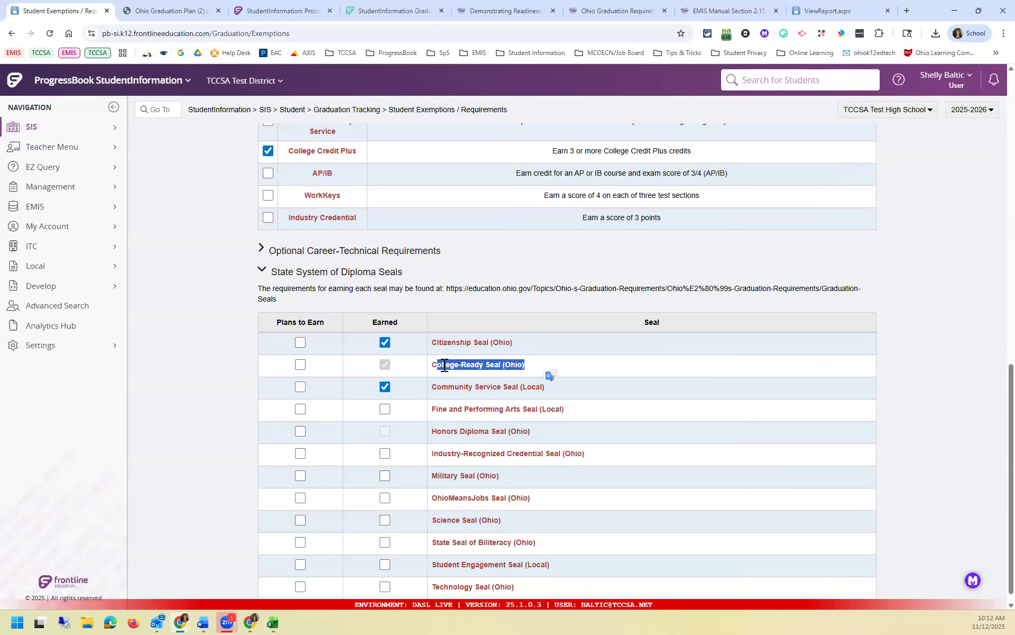
mouse_move(385, 368)
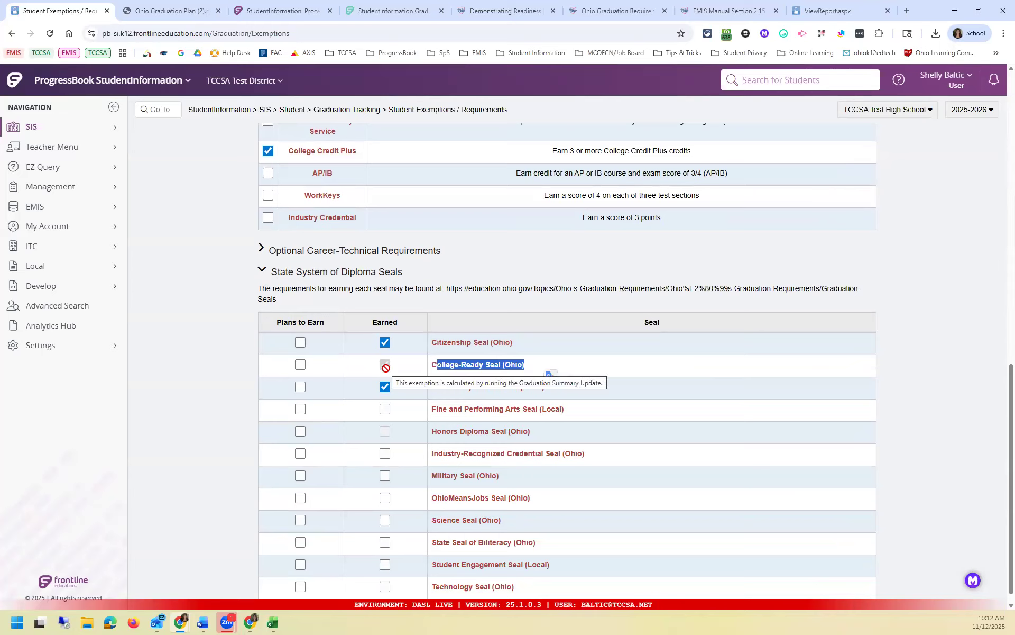
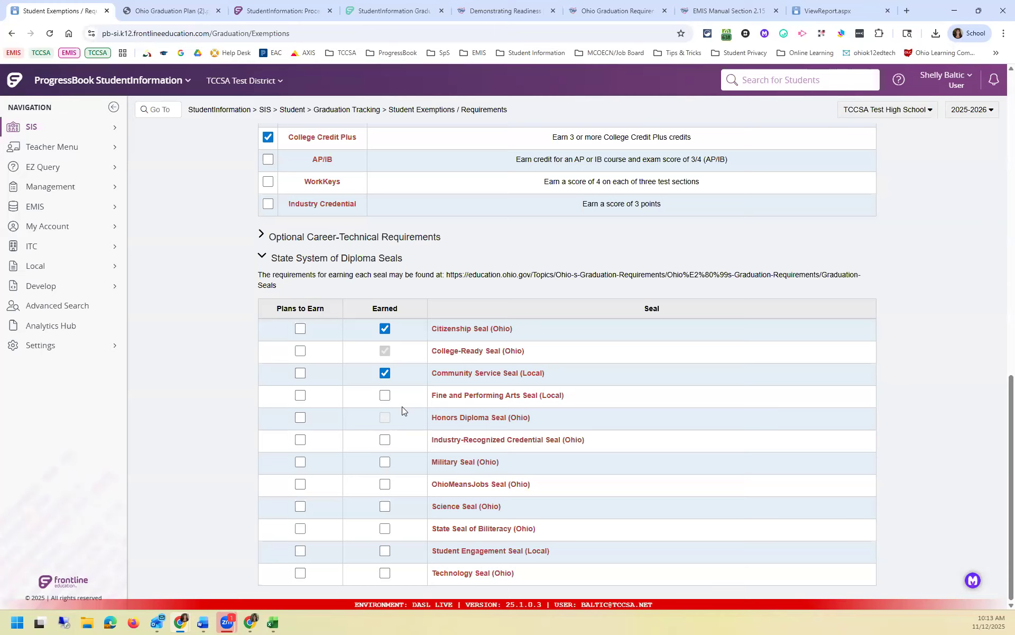
- Switch to the student listed just above the current one in the Student Queue and open that student's Graduation Summary from Graduation Tracking
scroll(422, 376, "up", 15)
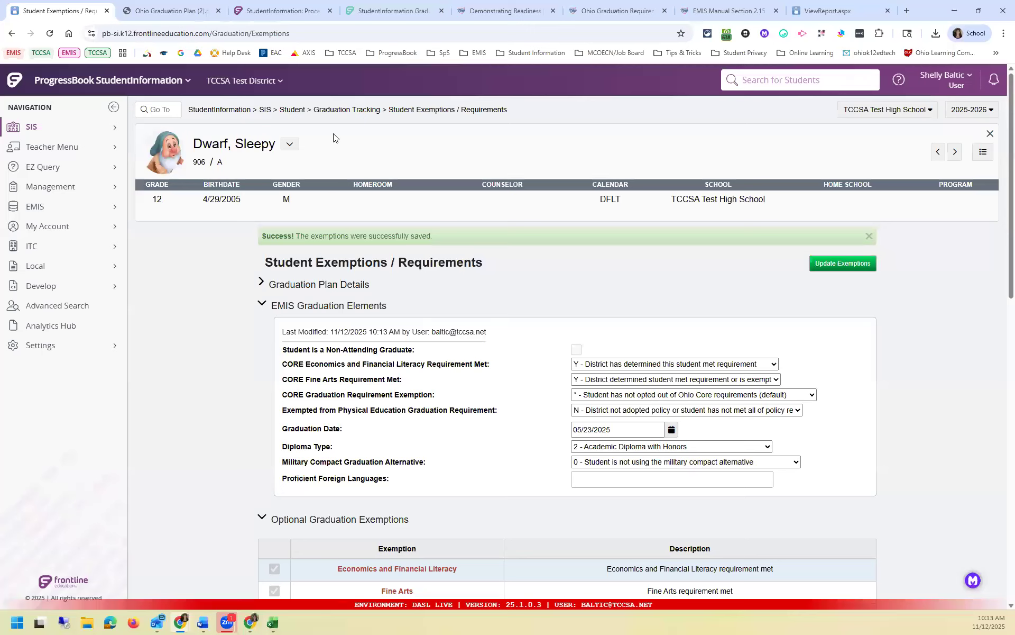
left_click(983, 151)
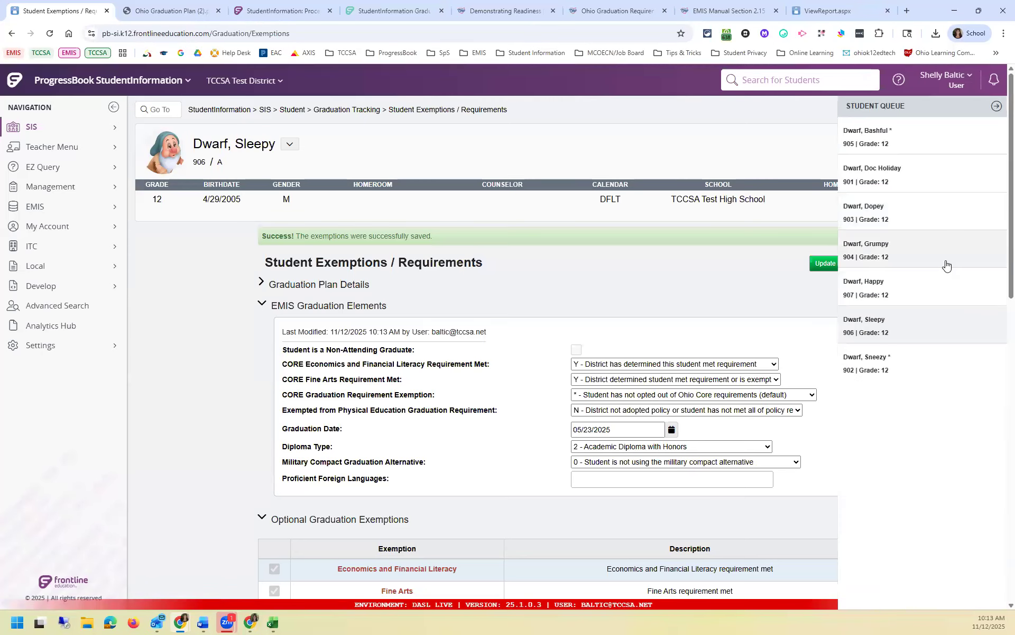
left_click(896, 294)
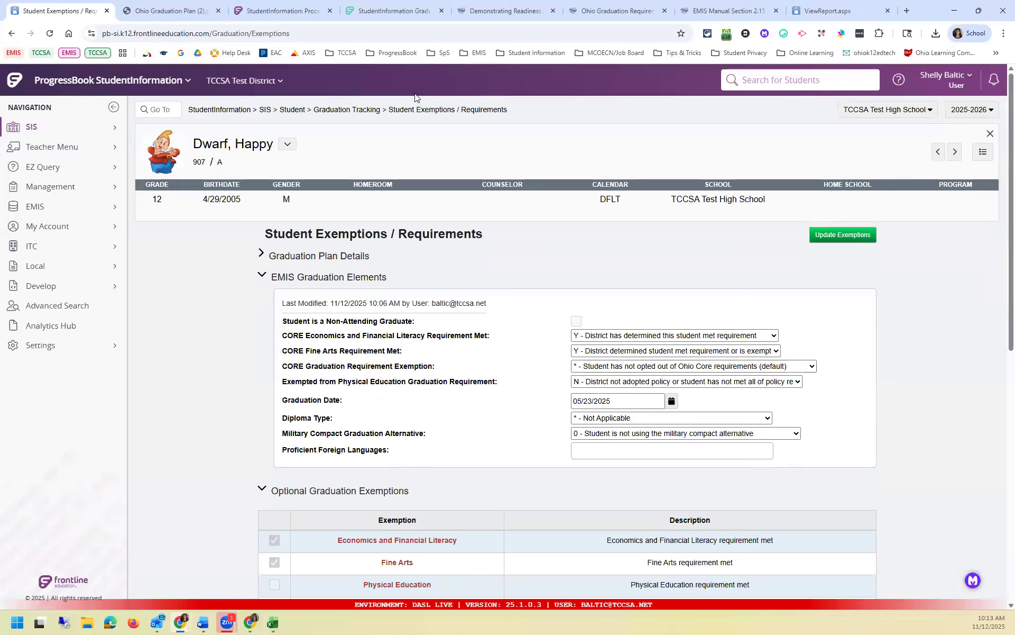
left_click(296, 111)
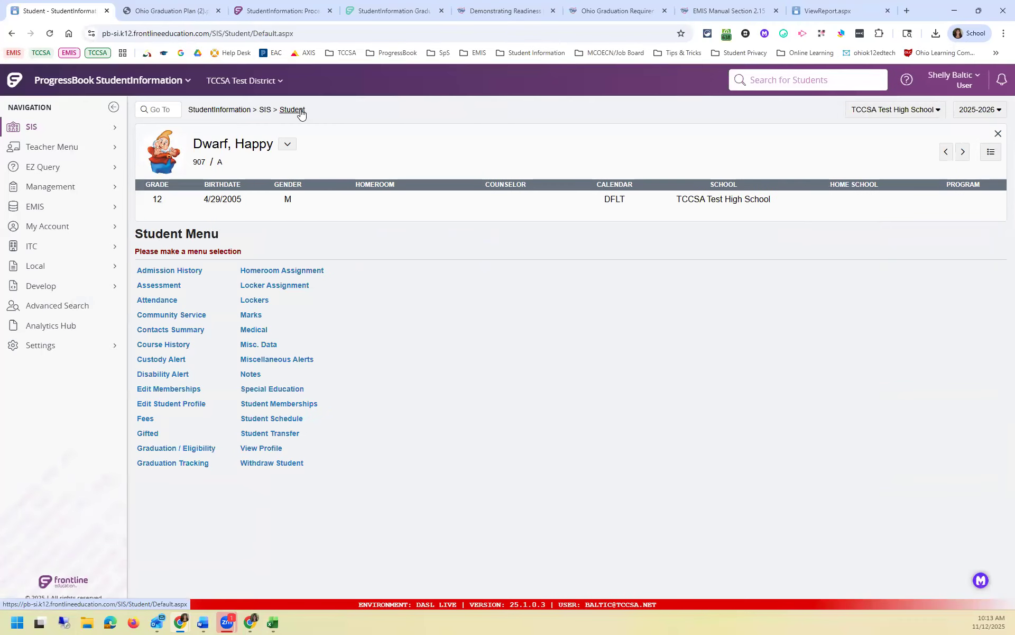
left_click(195, 466)
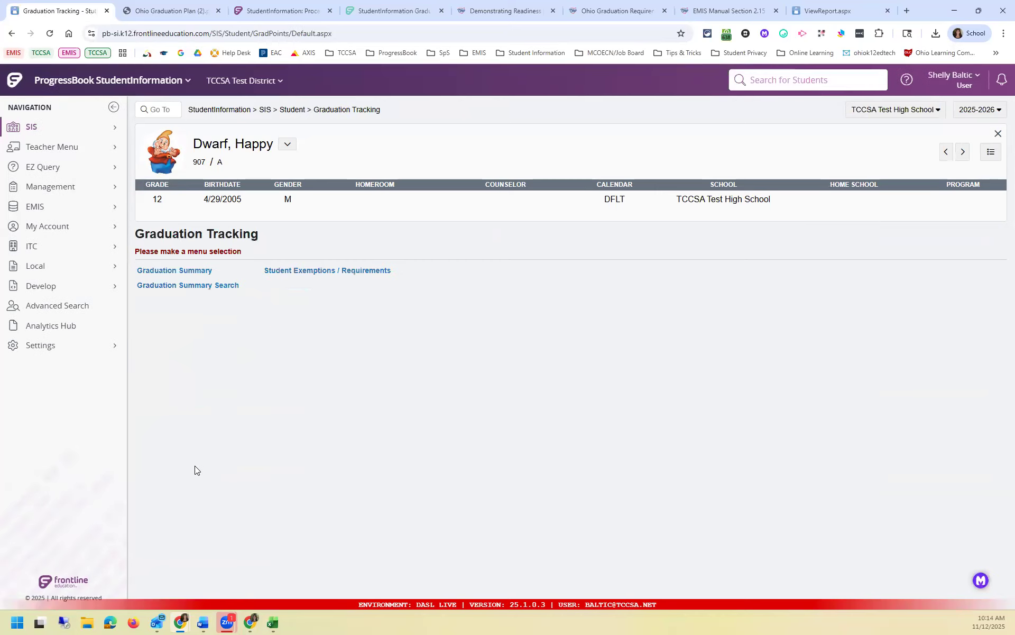
left_click(193, 272)
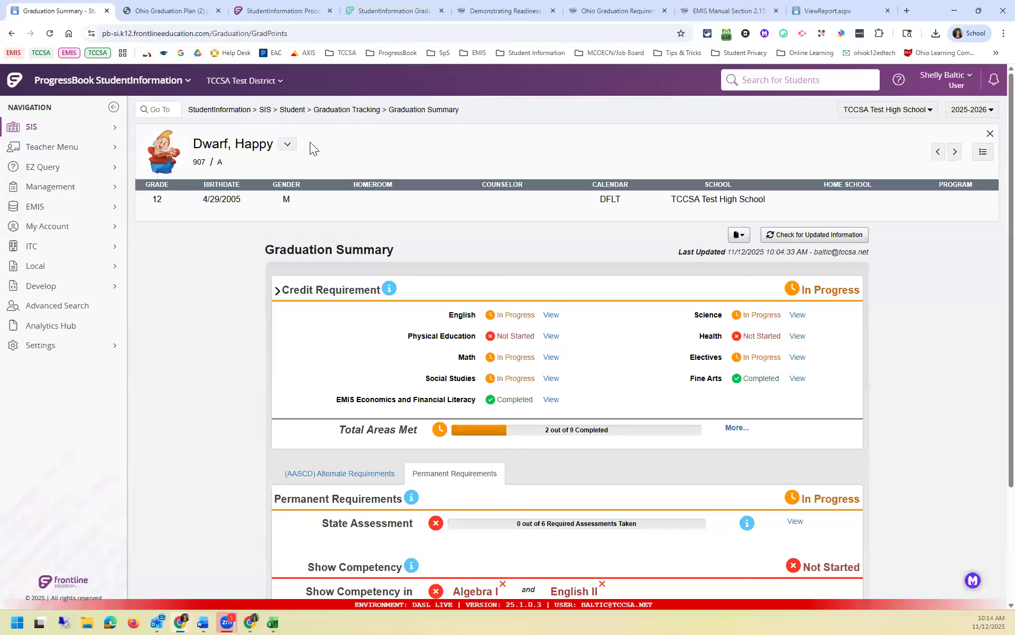
- Review the Permanent Requirements, and view the (AASCD) Alternate Assessment Options details under Alternate Requirements
scroll(451, 471, "down", 1)
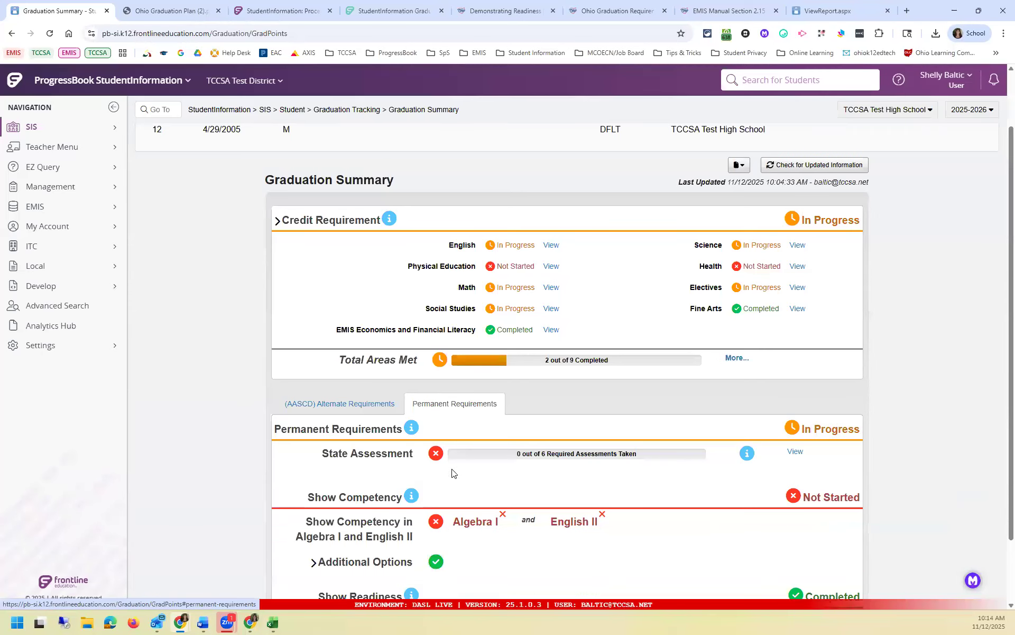
scroll(484, 373, "down", 1)
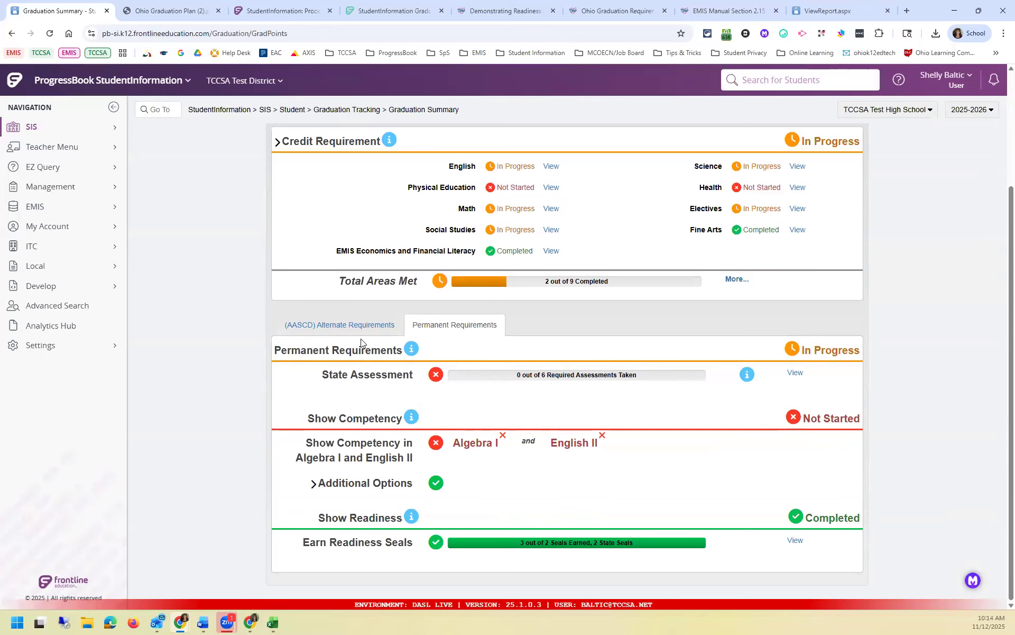
left_click(331, 326)
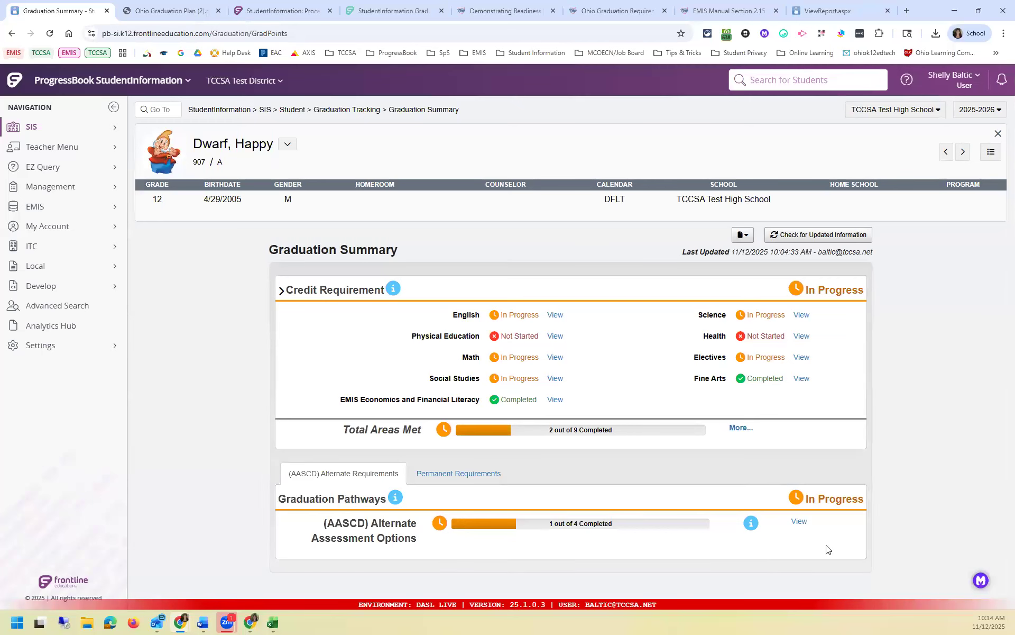
left_click(799, 521)
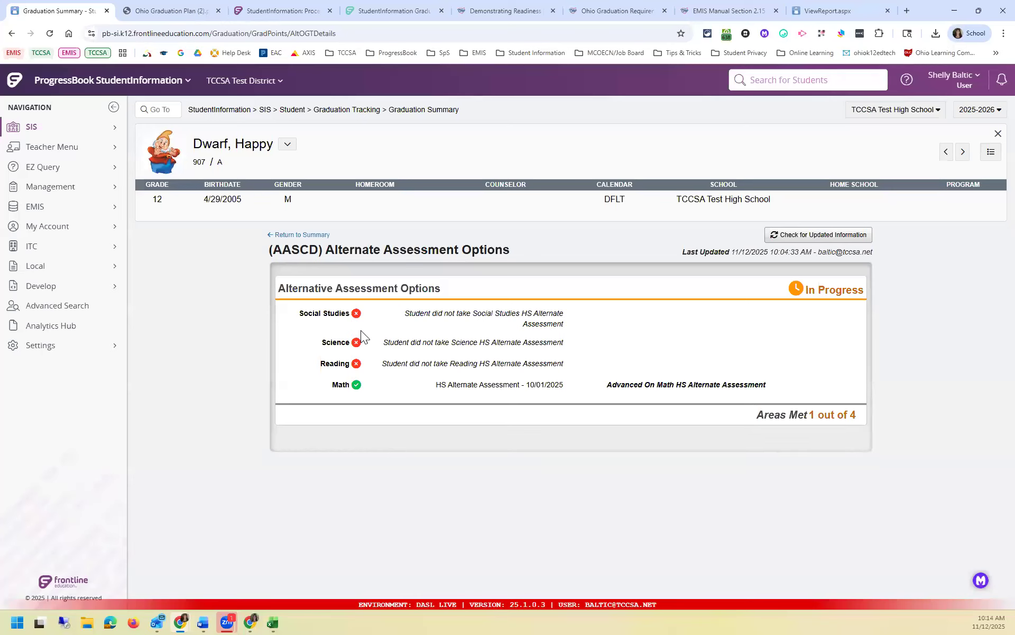
- Open the student's Math record under HS Alternate Assessment to view its test details
left_click(292, 110)
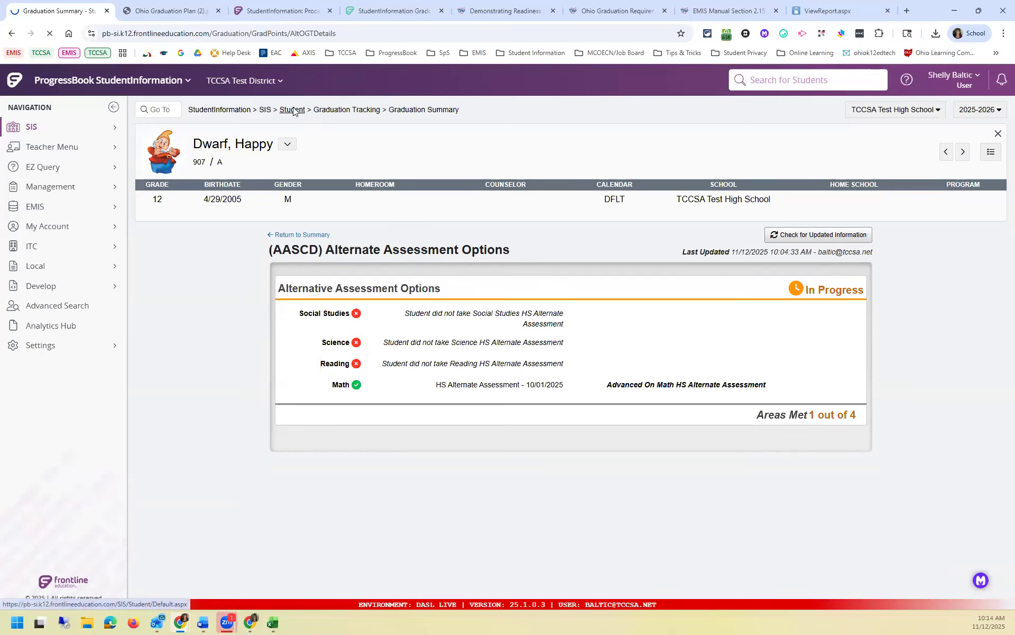
left_click(165, 287)
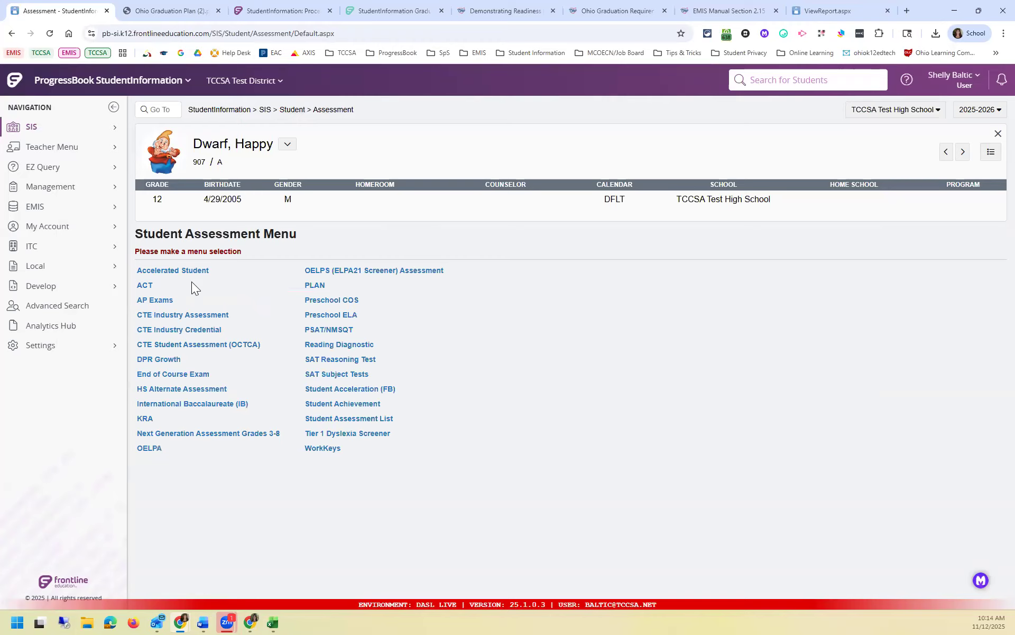
left_click(207, 393)
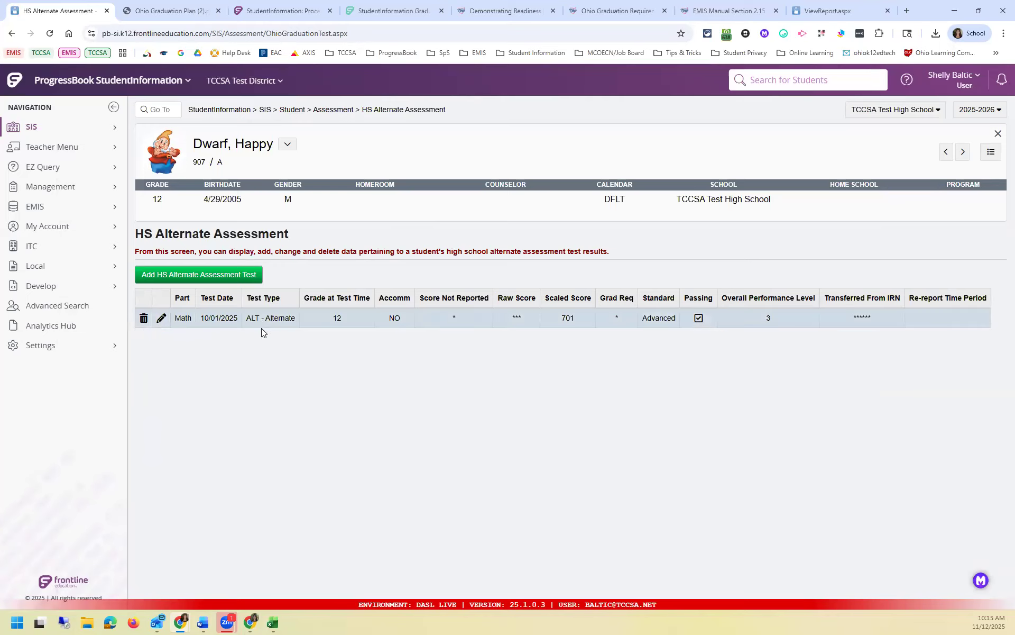
left_click(162, 319)
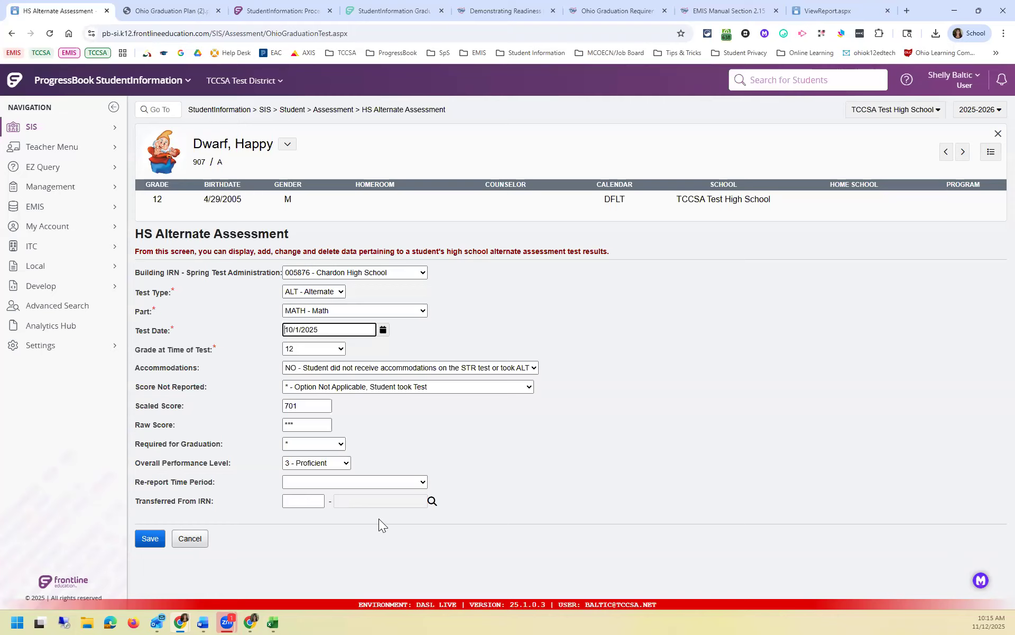
- Open Student Exemptions / Requirements from Graduation Tracking and review the student's earned seals under State System of Diploma Seals
left_click(299, 122)
left_click(293, 110)
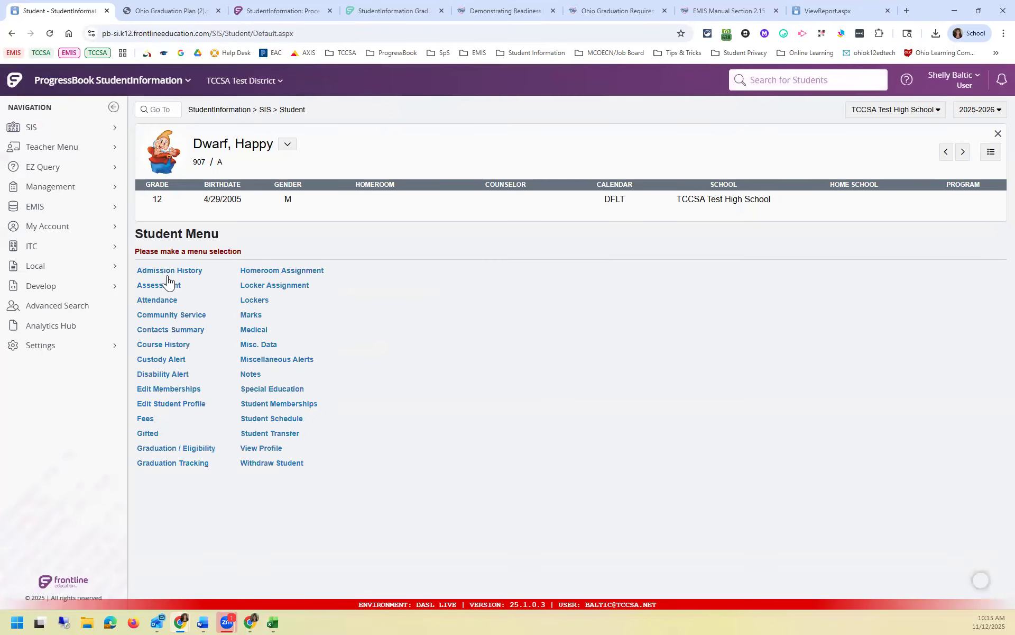
left_click(182, 467)
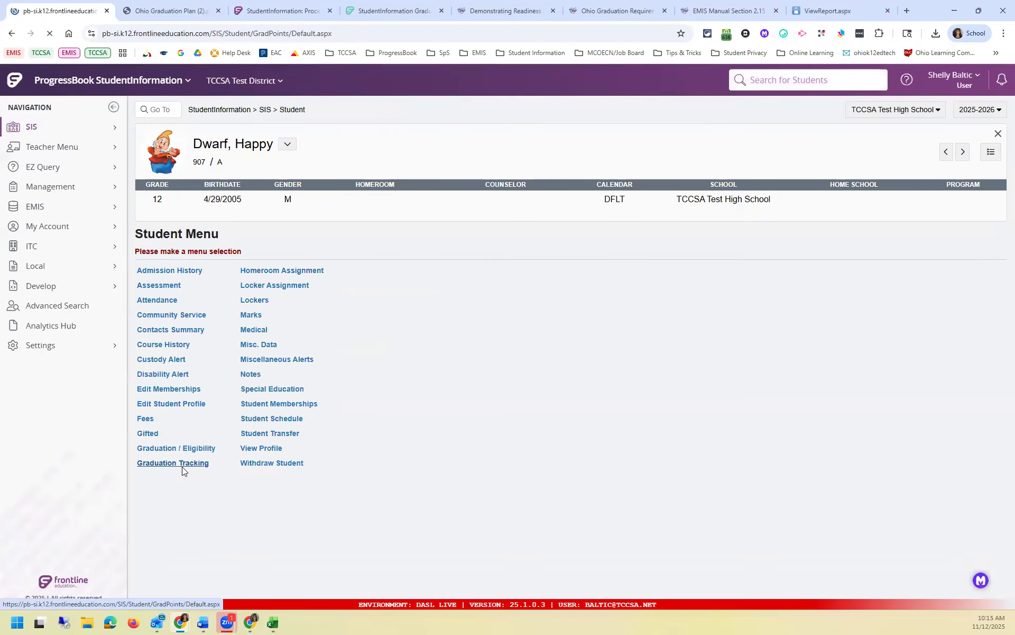
left_click(320, 271)
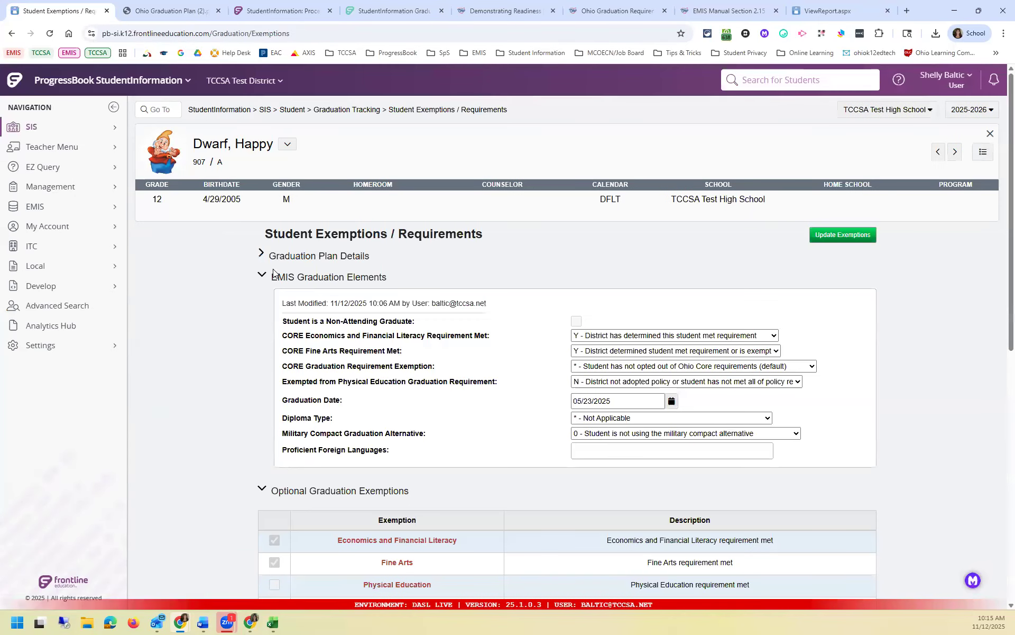
scroll(363, 287, "down", 7)
scroll(361, 341, "down", 2)
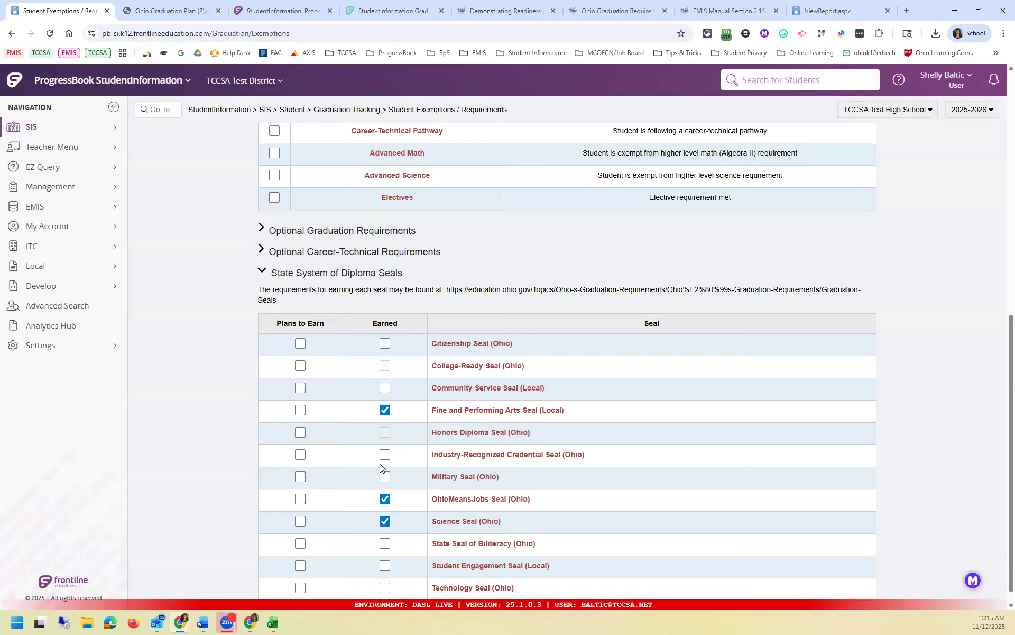
scroll(388, 551, "down", 1)
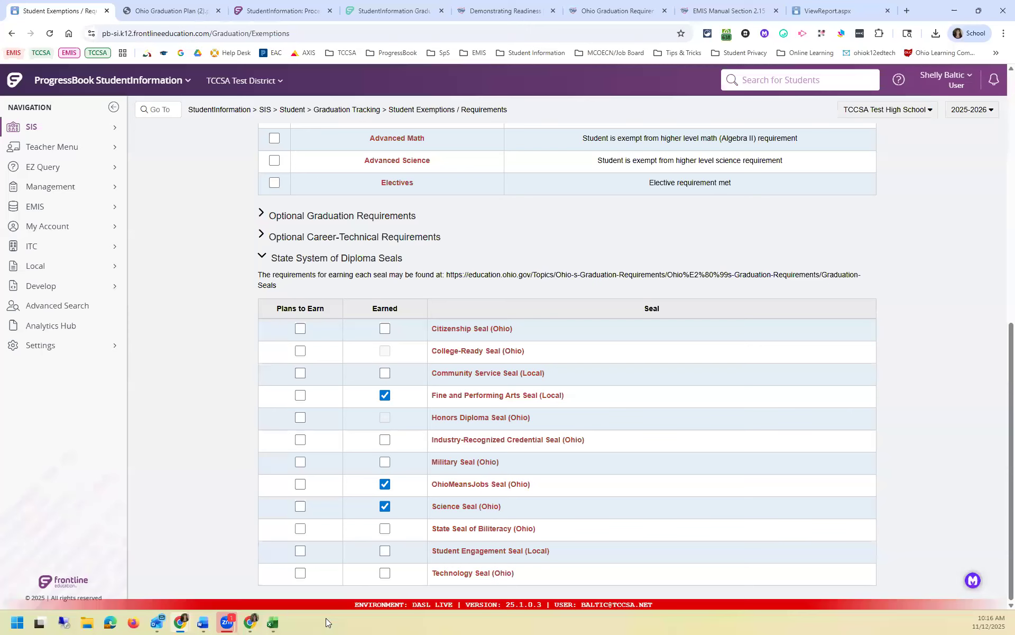
- Switch to Excel to view the GraduationExemptionsImport spreadsheet, and return to the browser
mouse_move(271, 618)
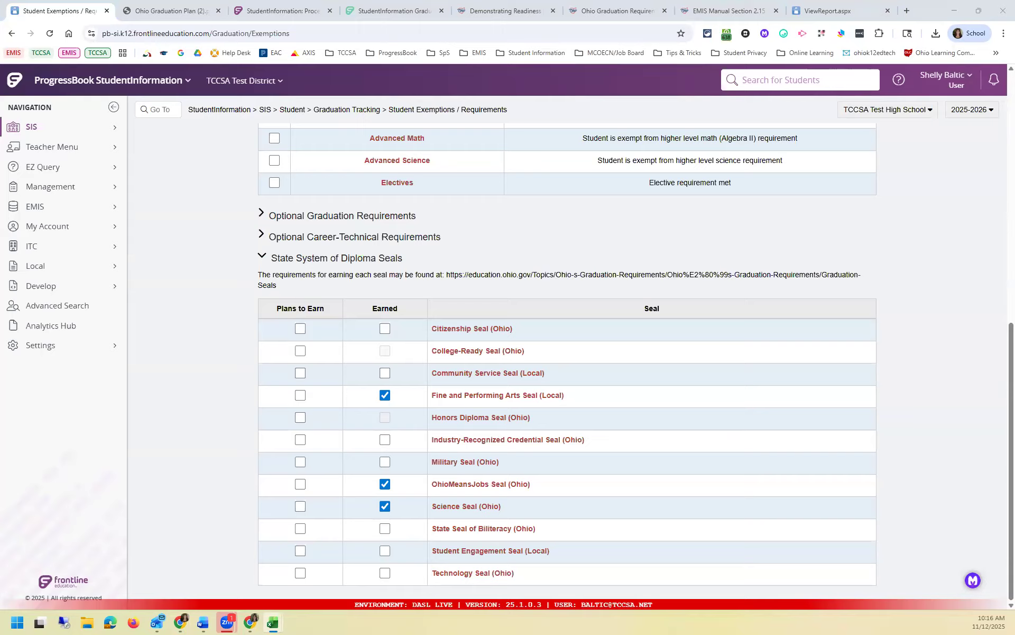
left_click_drag(433, 0, 434, 4)
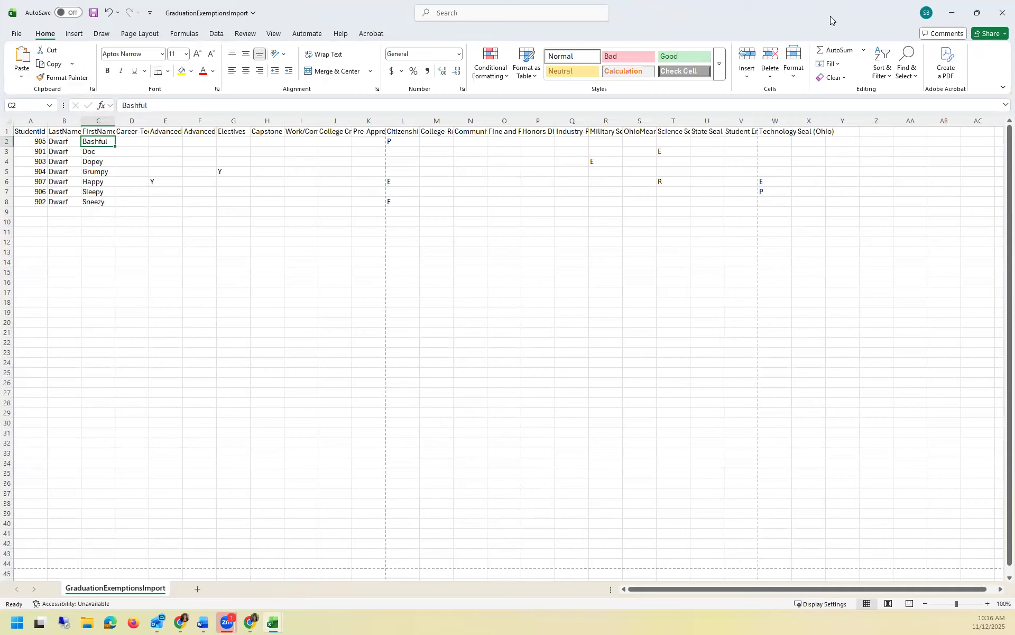
left_click(952, 13)
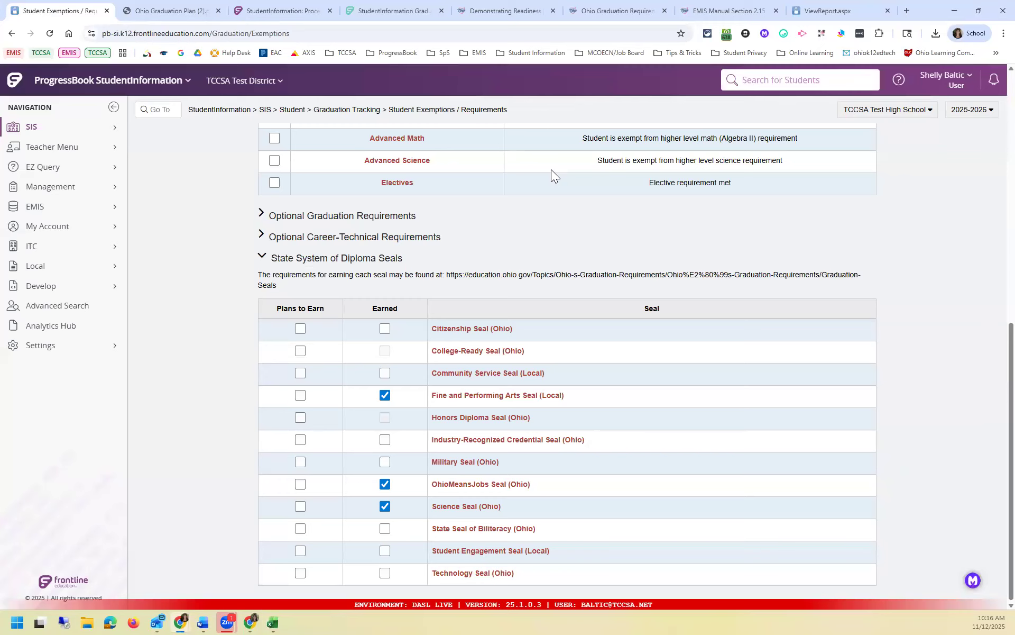
- Close the Ohio Graduation Plan page and locate the Graduation Exemptions Import Template in the Learning Center's StudentInformation Quick References
left_click(219, 10)
left_click(189, 9)
scroll(209, 125, "up", 6)
left_click(231, 205)
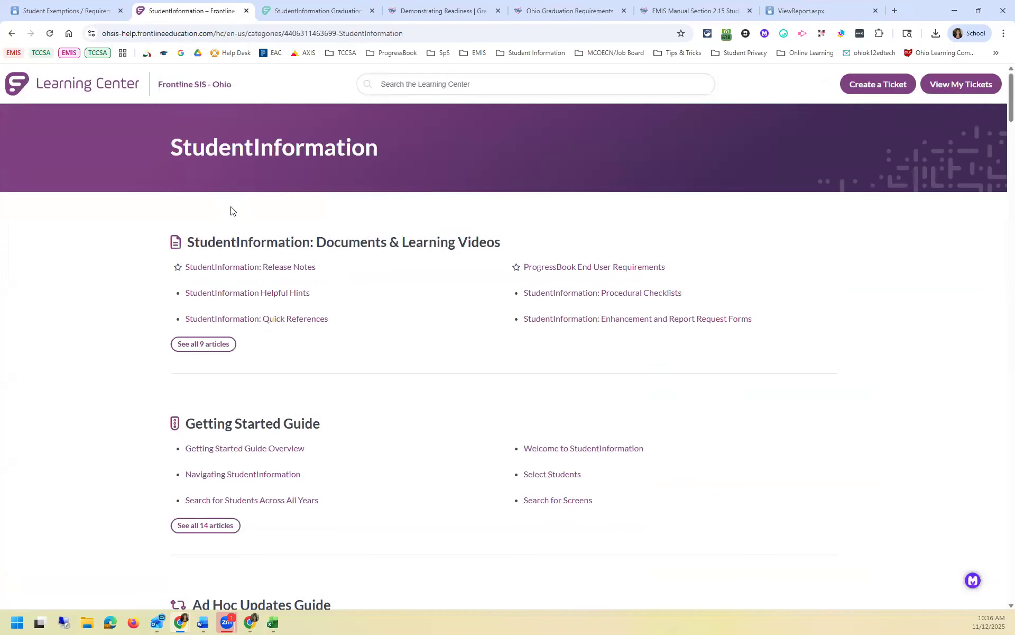
left_click(256, 320)
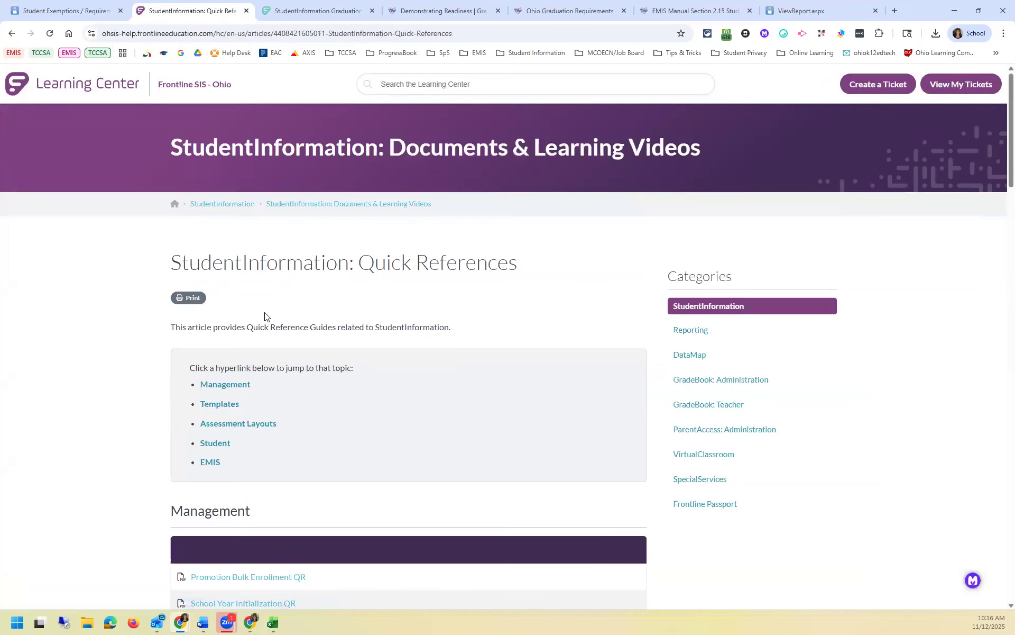
scroll(265, 315, "down", 2)
scroll(264, 315, "down", 5)
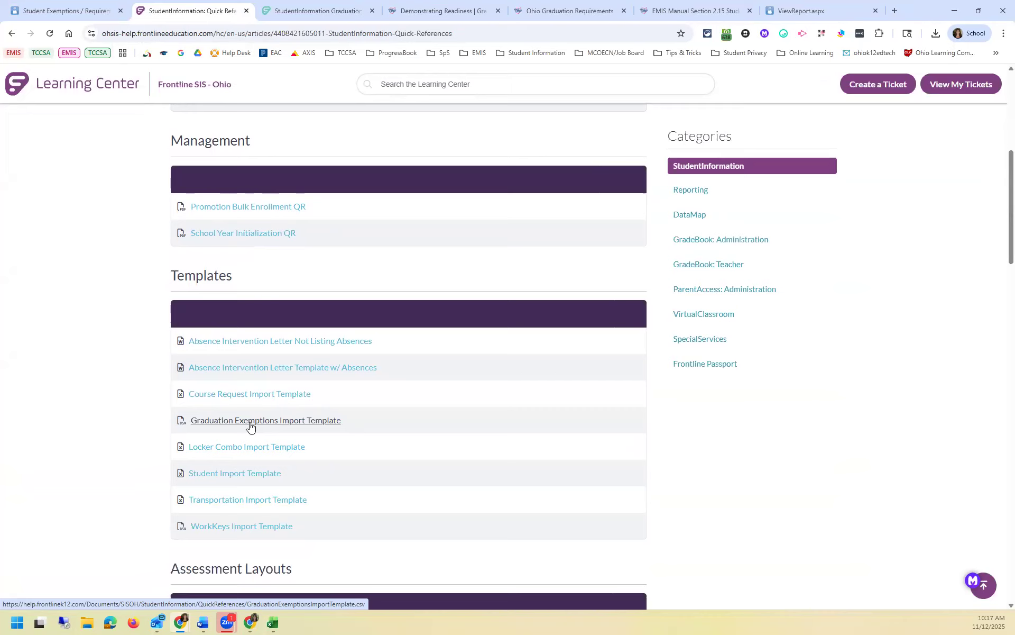
- Search the Learning Center for "graduation ex" and open the Graduation Exemptions Import article
scroll(250, 425, "up", 7)
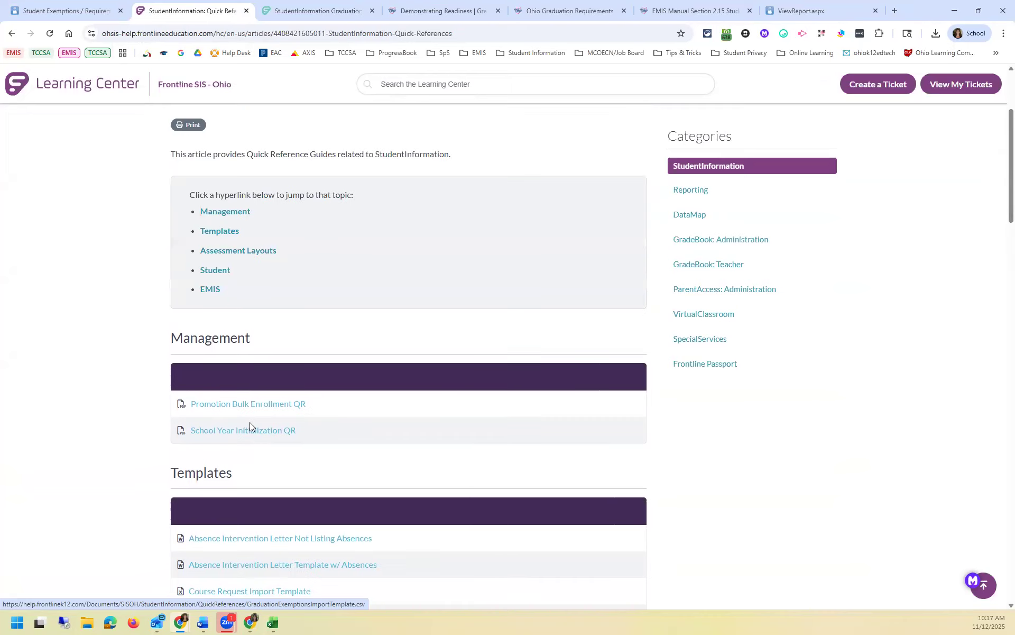
left_click(385, 90)
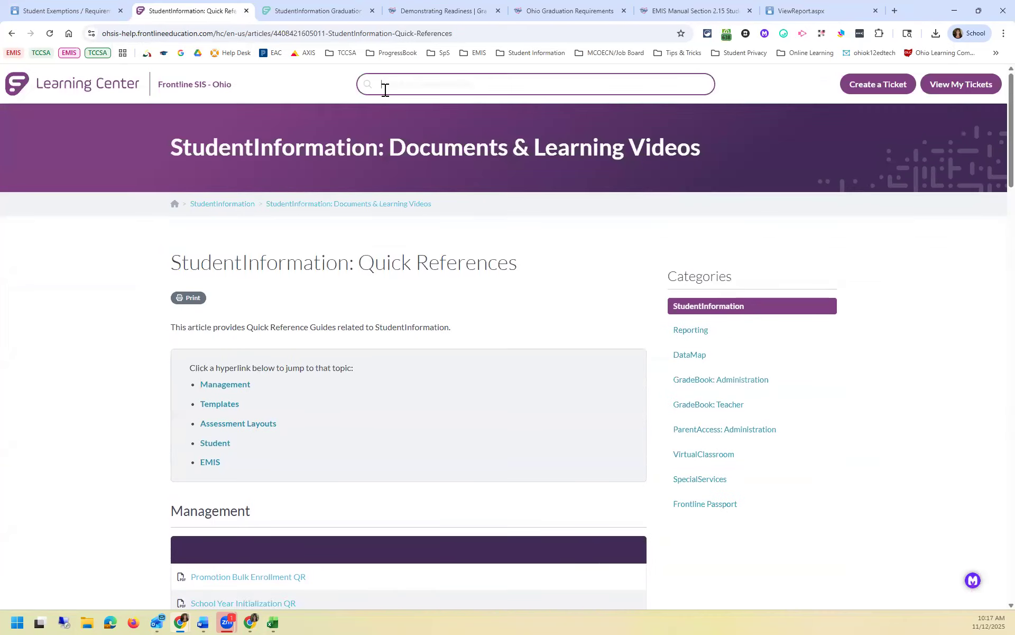
type("graduation ex")
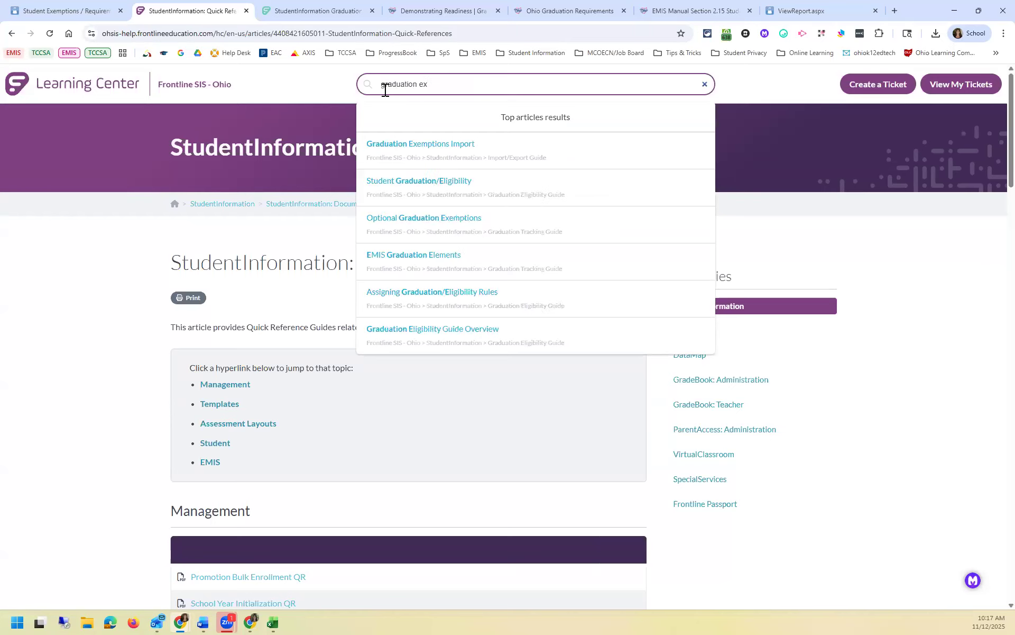
left_click(442, 149)
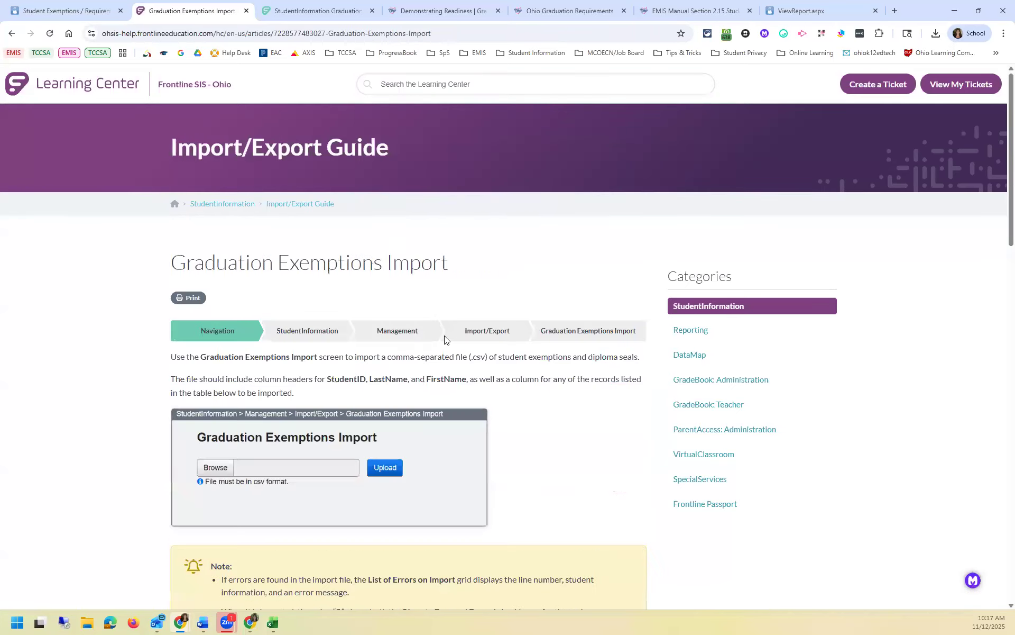
- Review the Graduation Exemptions Import article's notes and its table of column headers and import values
scroll(267, 481, "down", 3)
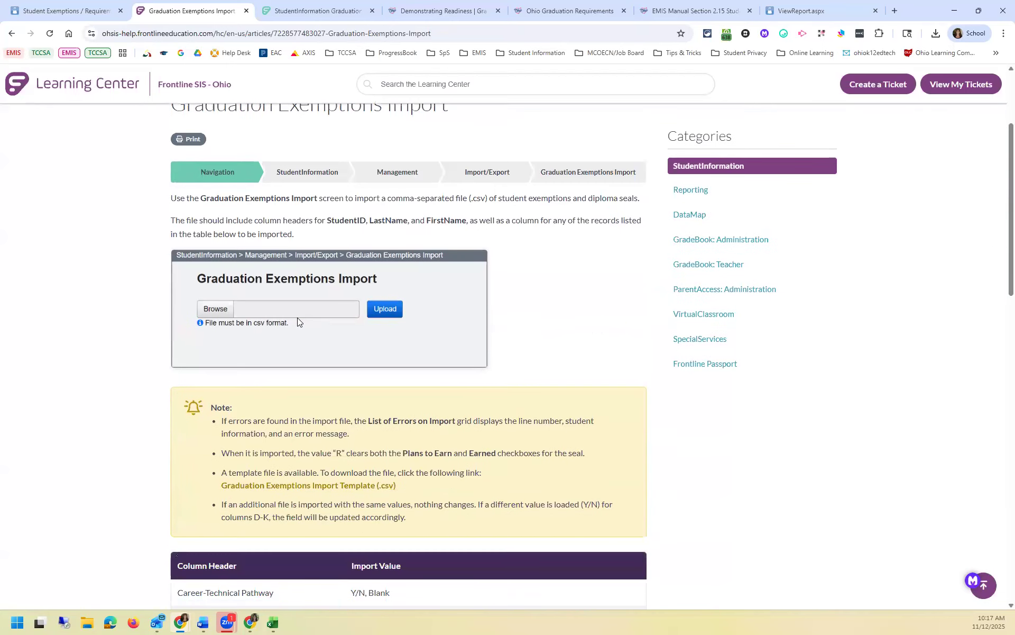
scroll(304, 346, "down", 3)
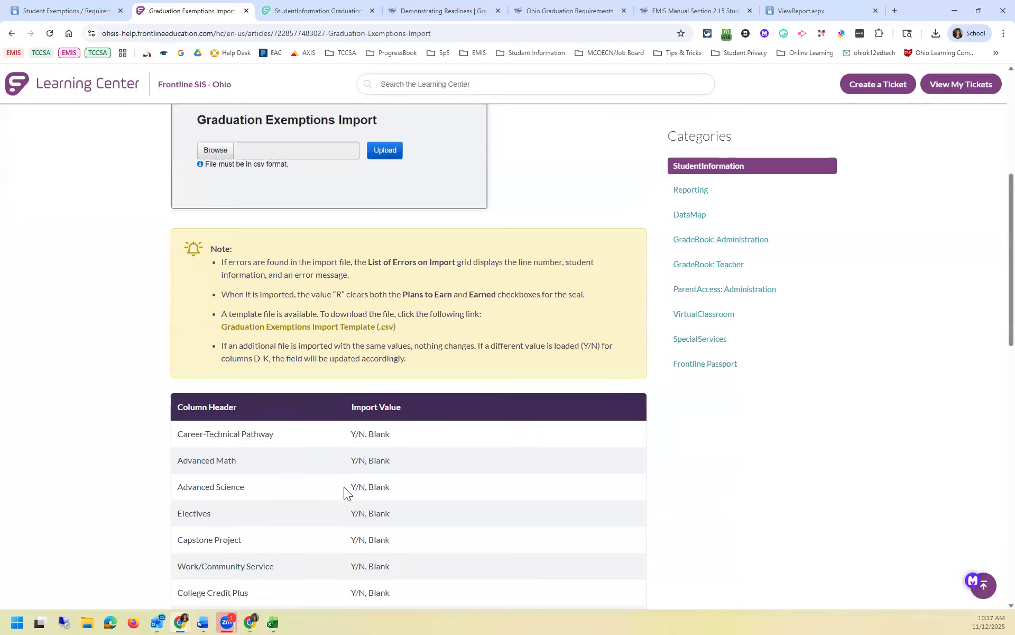
scroll(343, 483, "down", 2)
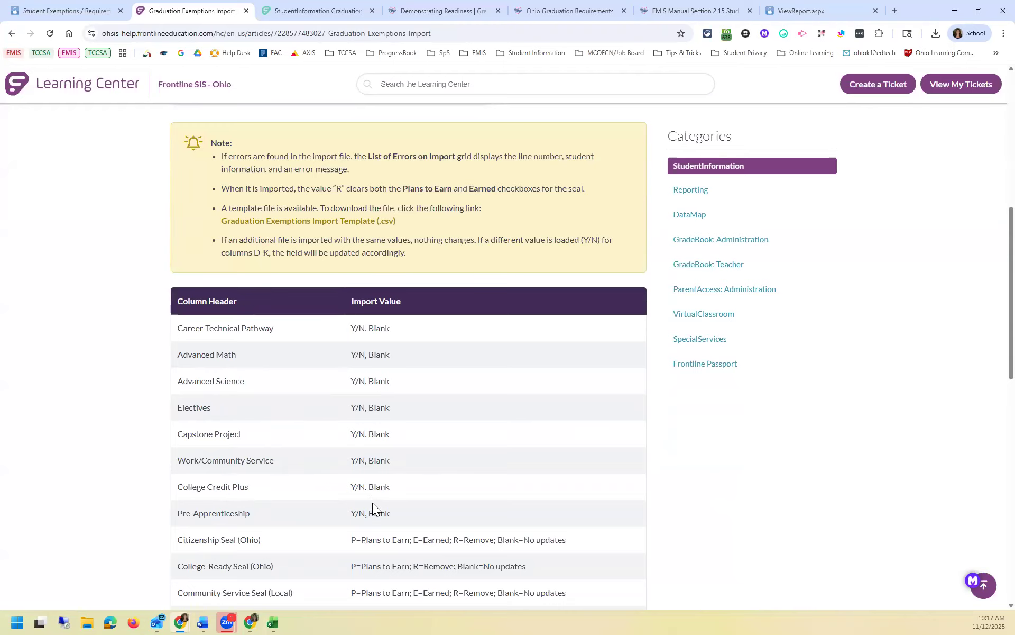
scroll(370, 511, "down", 5)
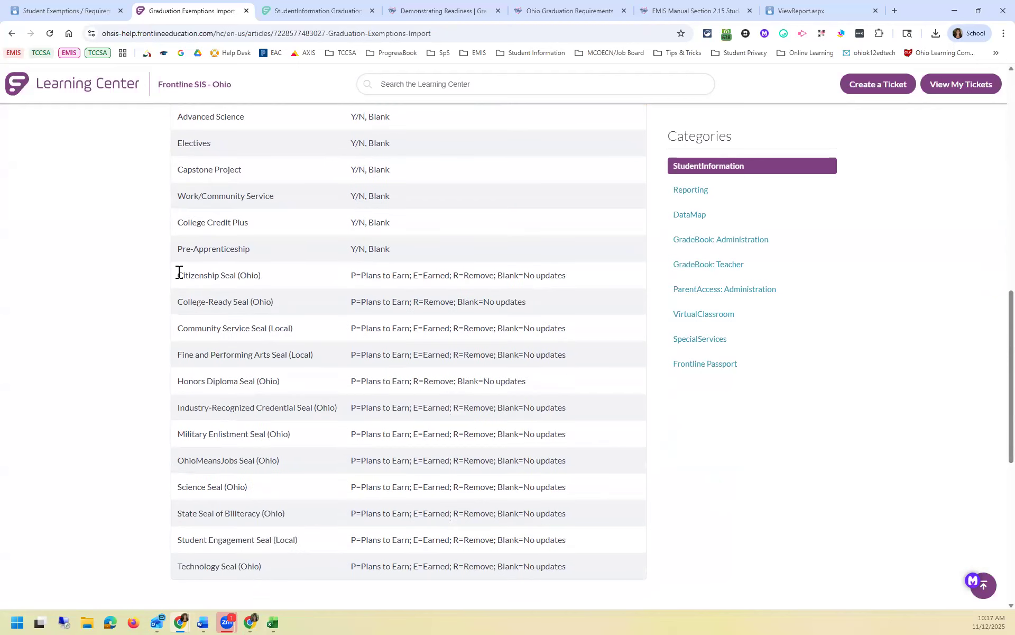
scroll(227, 280, "down", 1)
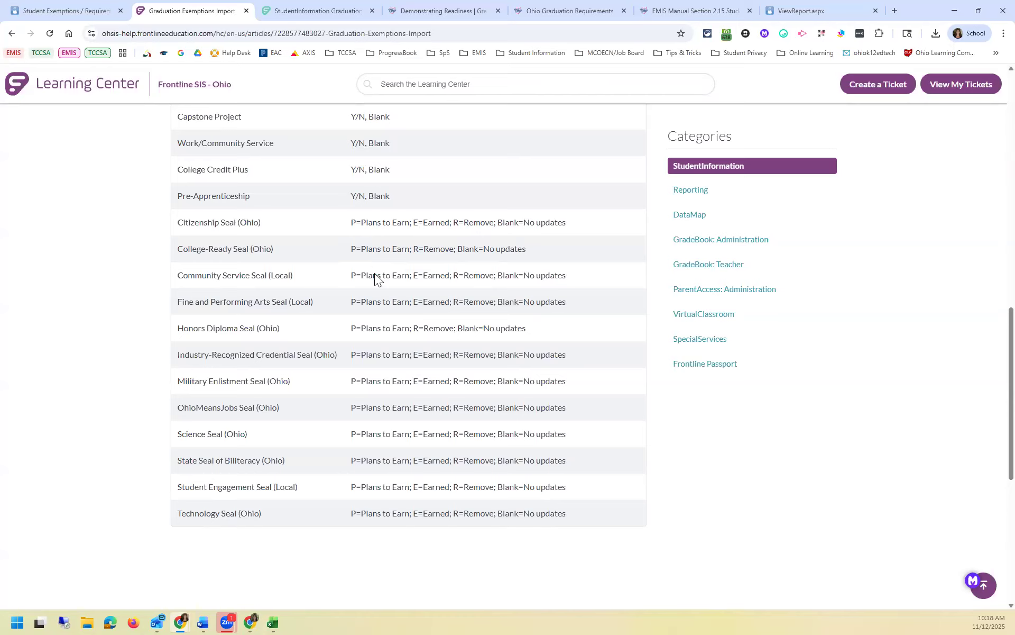
- Switch to the GraduationExemptionsImport spreadsheet in Excel, examine the exemption column headers from Career-Technical Pathway to Electives, and return to the browser
mouse_move(272, 622)
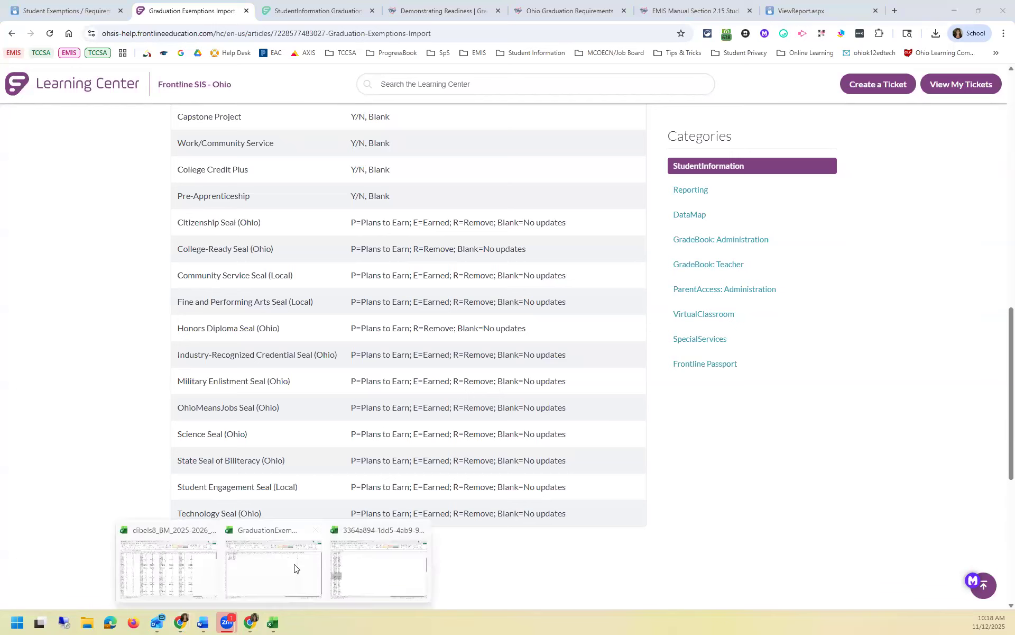
left_click(291, 524)
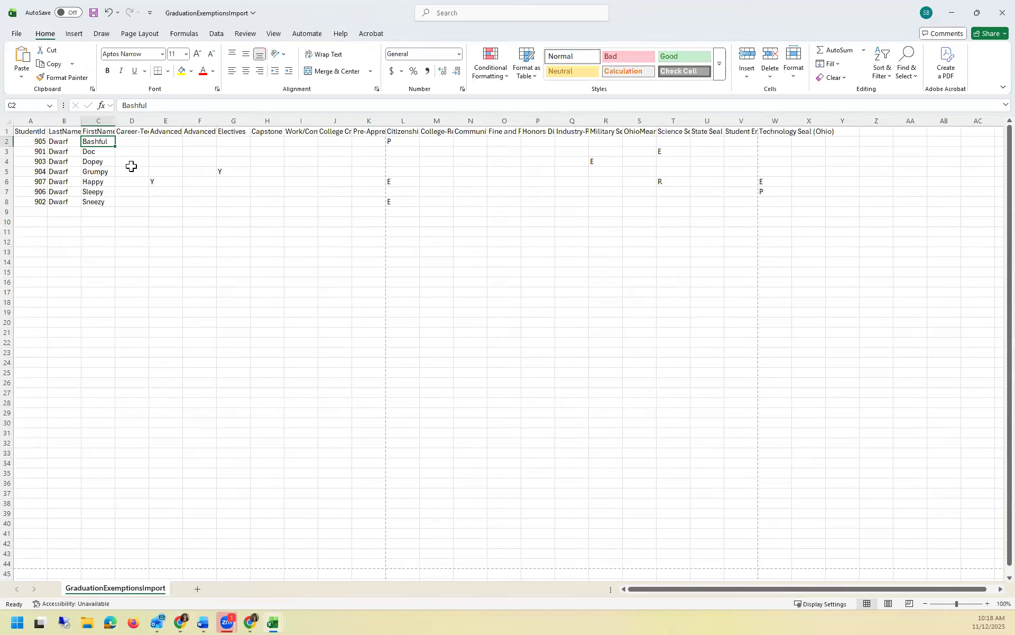
left_click(132, 132)
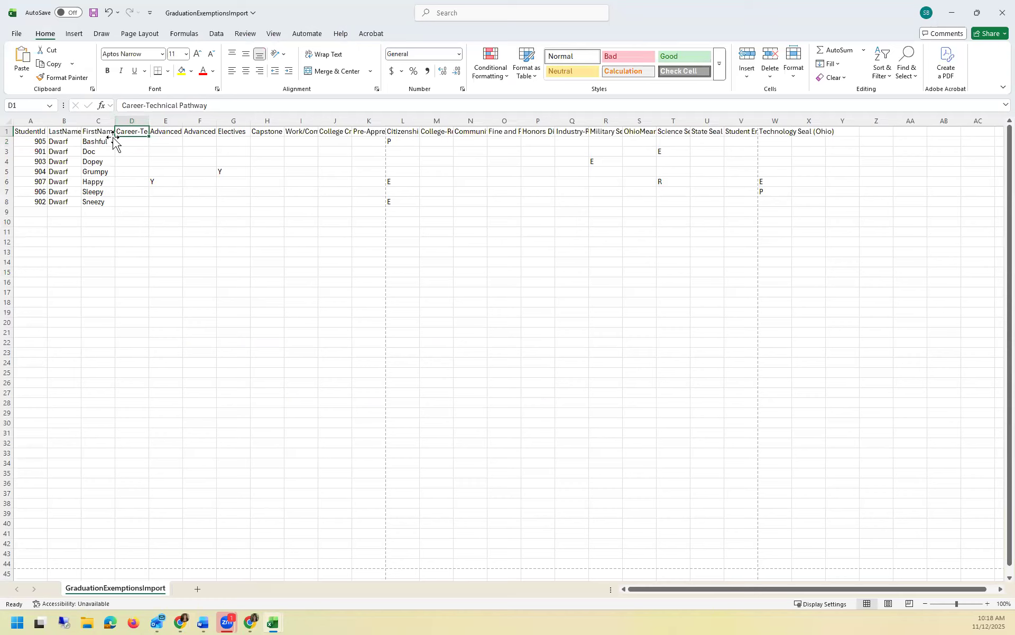
left_click(179, 132)
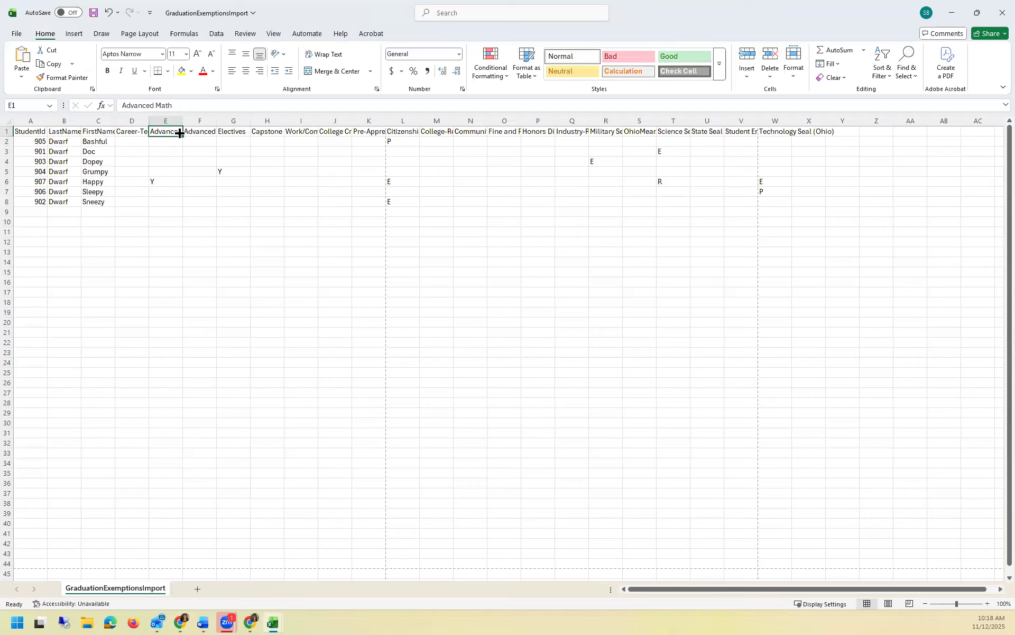
left_click(201, 131)
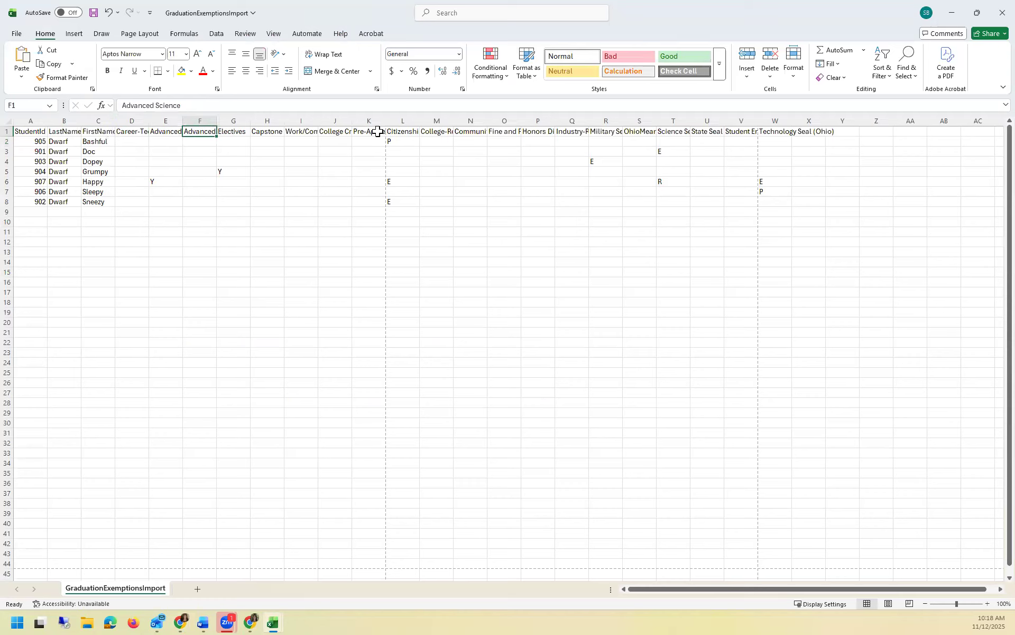
left_click(229, 132)
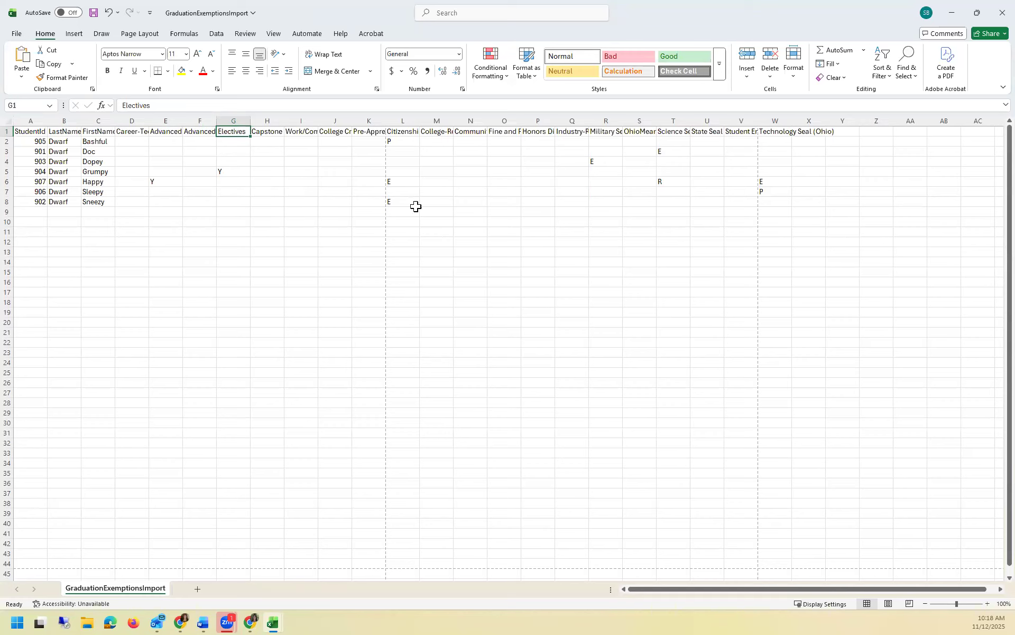
left_click(146, 202)
left_click(370, 207)
left_click(214, 192)
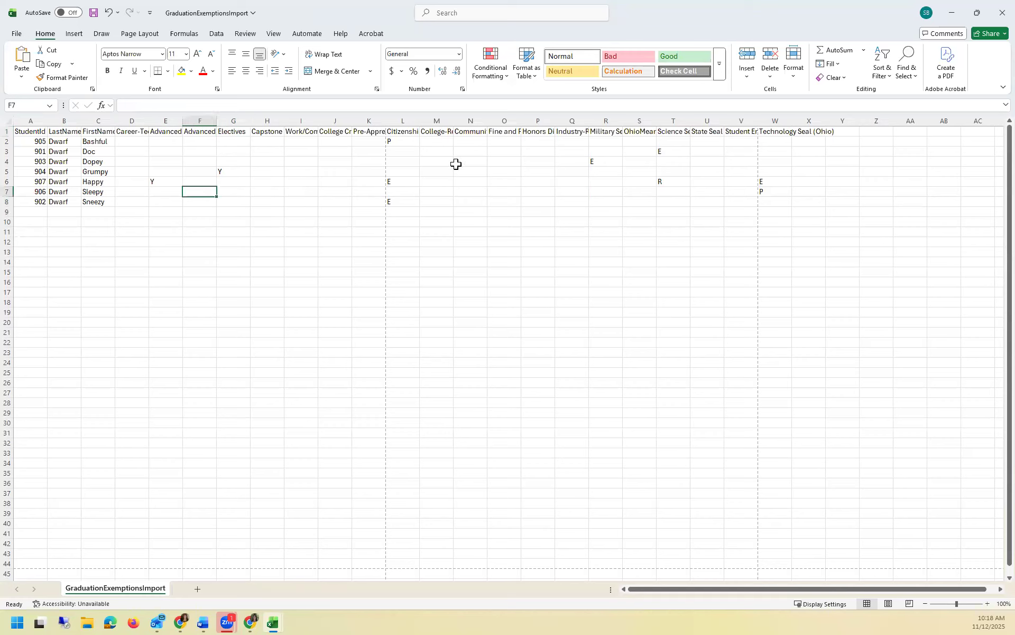
left_click(951, 12)
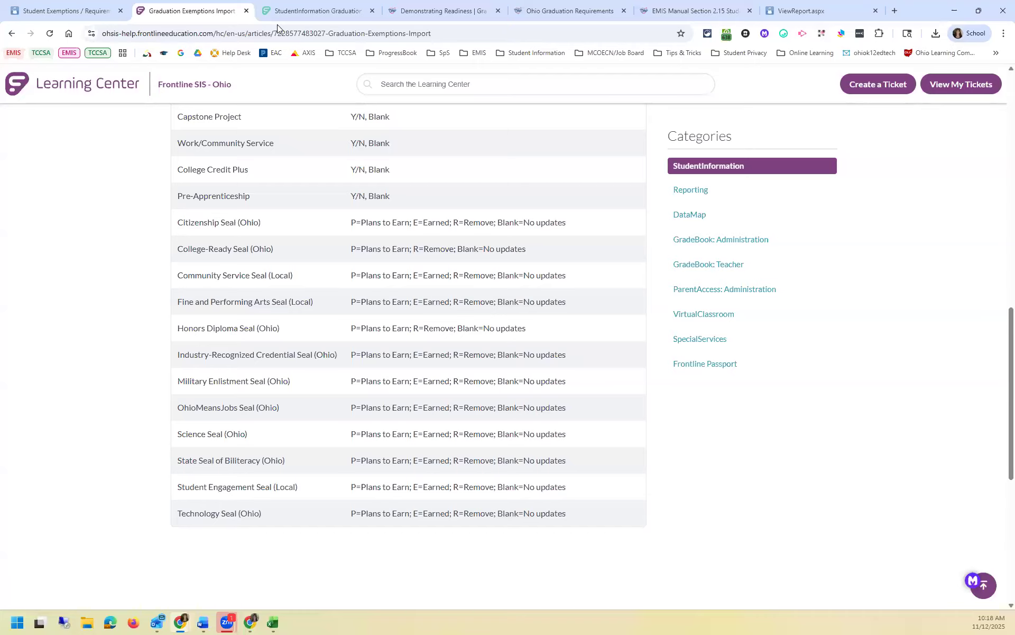
- On Student Exemptions / Requirements, open the next student in the student queue and review their optional exemptions, requirements and diploma seals
left_click(59, 11)
scroll(350, 292, "up", 10)
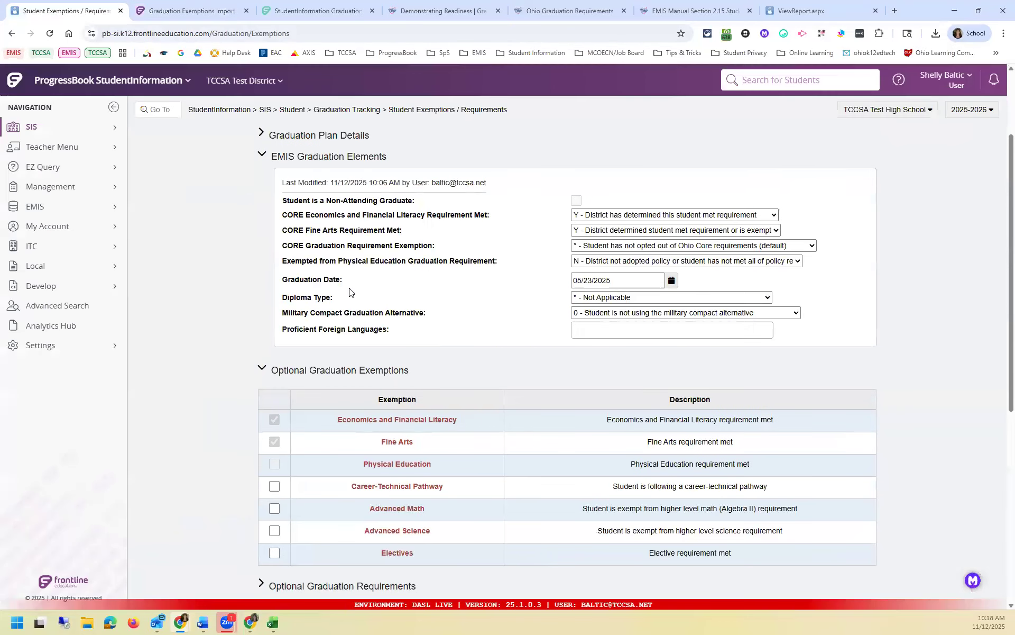
left_click(983, 154)
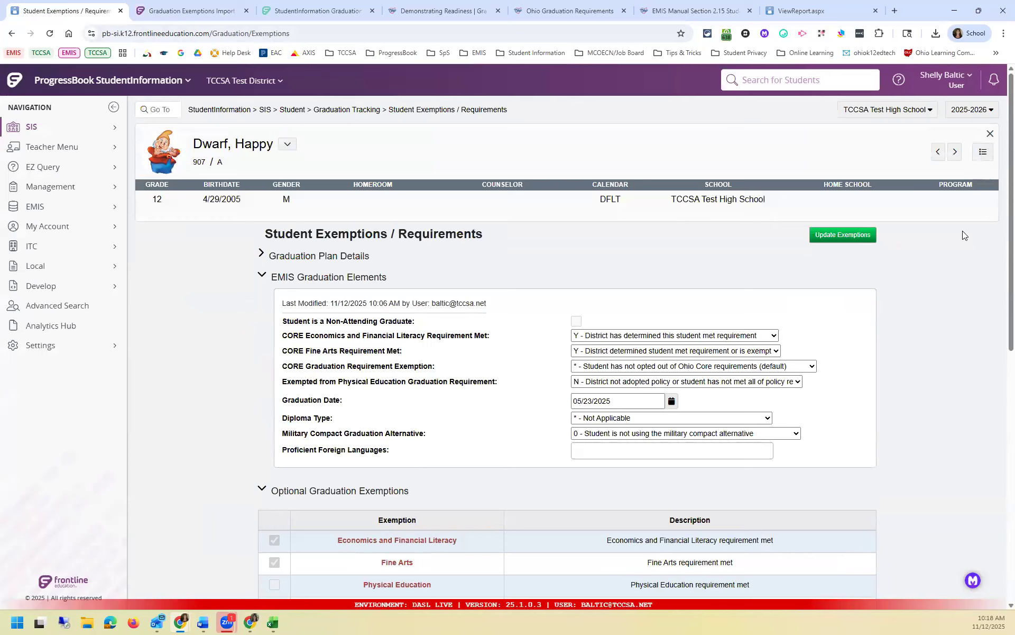
left_click(895, 328)
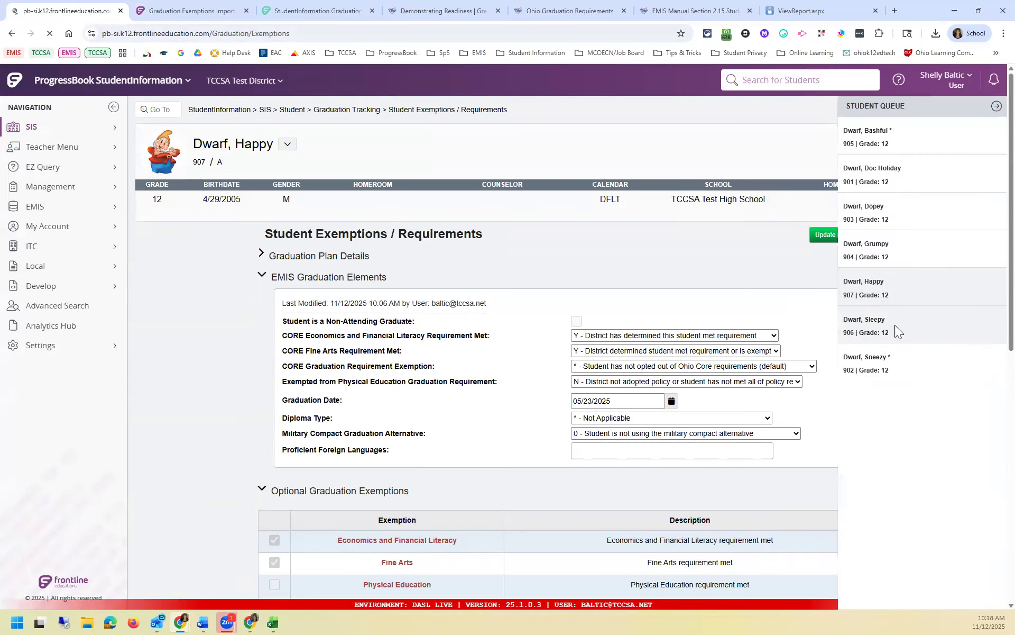
scroll(818, 336, "down", 2)
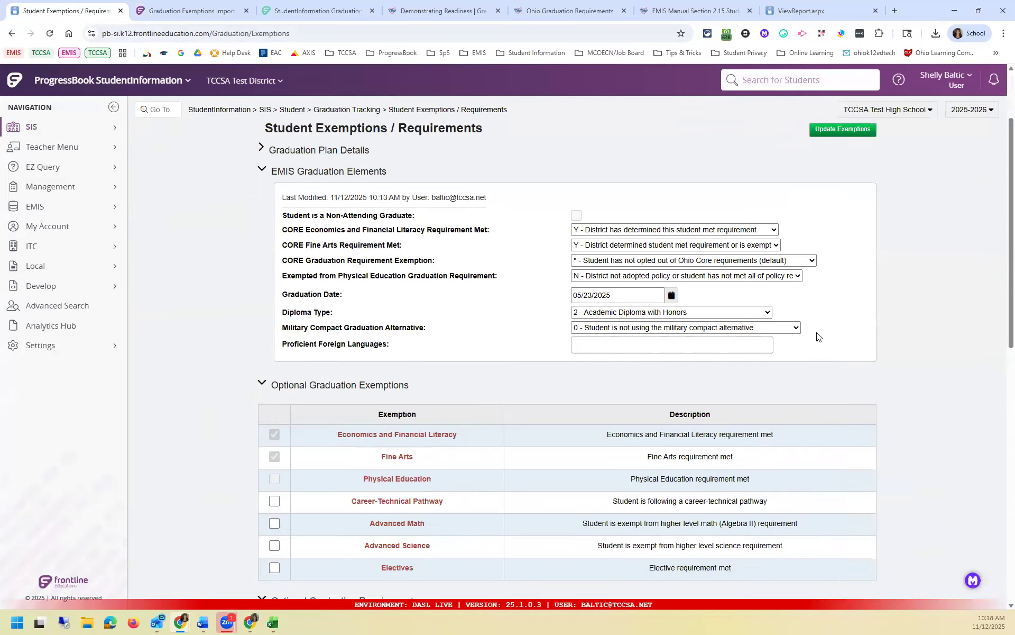
scroll(817, 336, "down", 1)
scroll(817, 332, "down", 1)
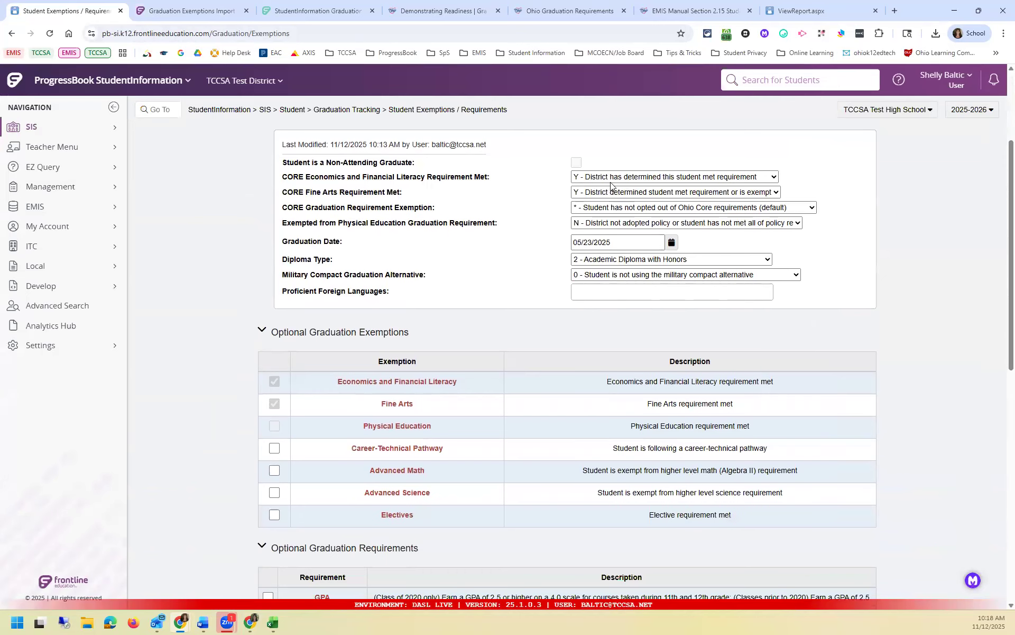
scroll(534, 312, "down", 7)
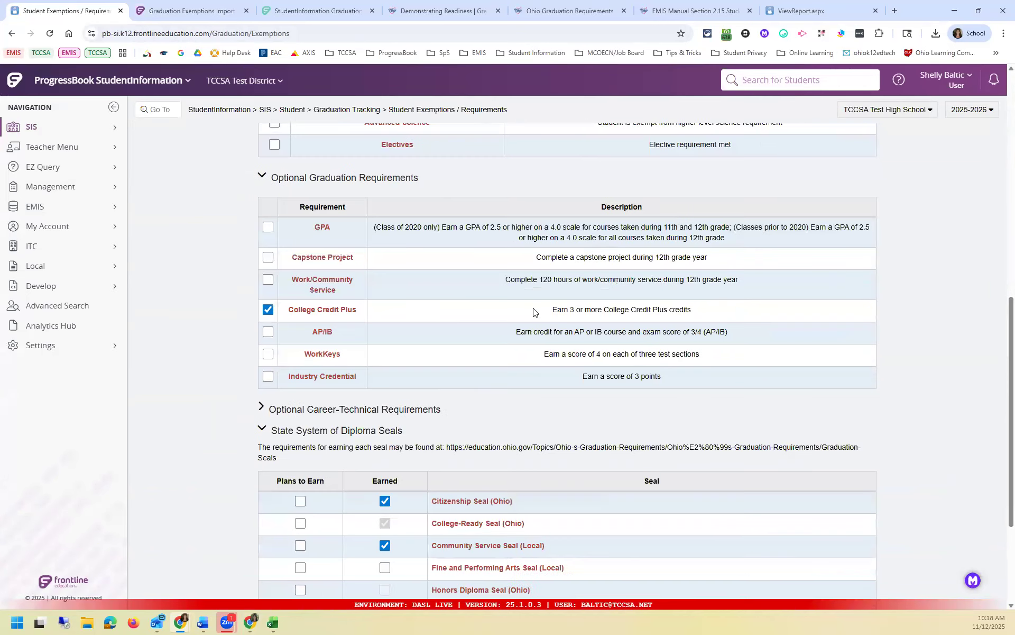
scroll(533, 313, "down", 2)
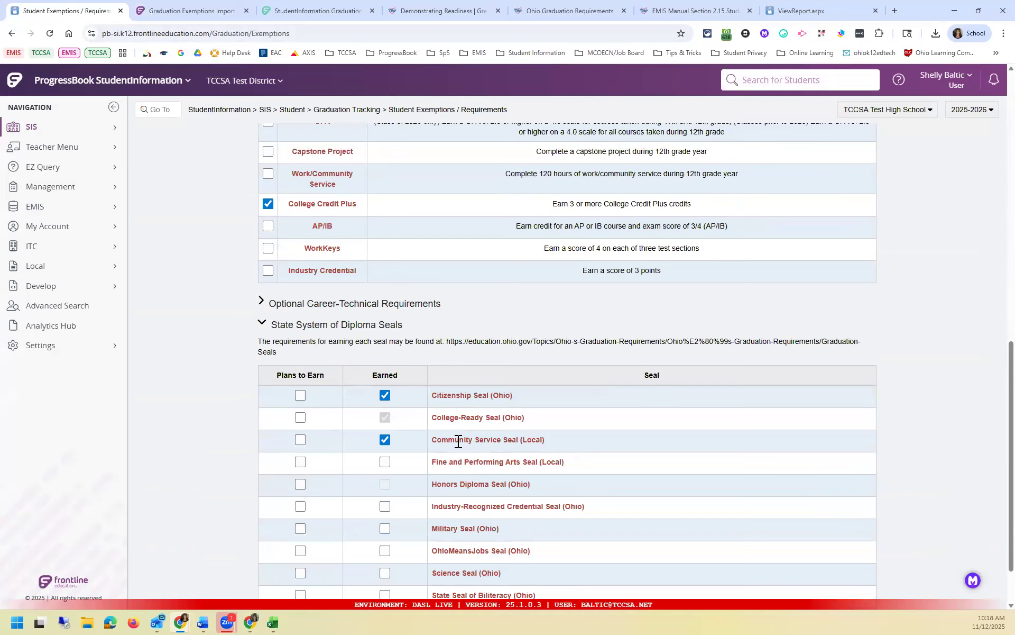
scroll(481, 445, "down", 2)
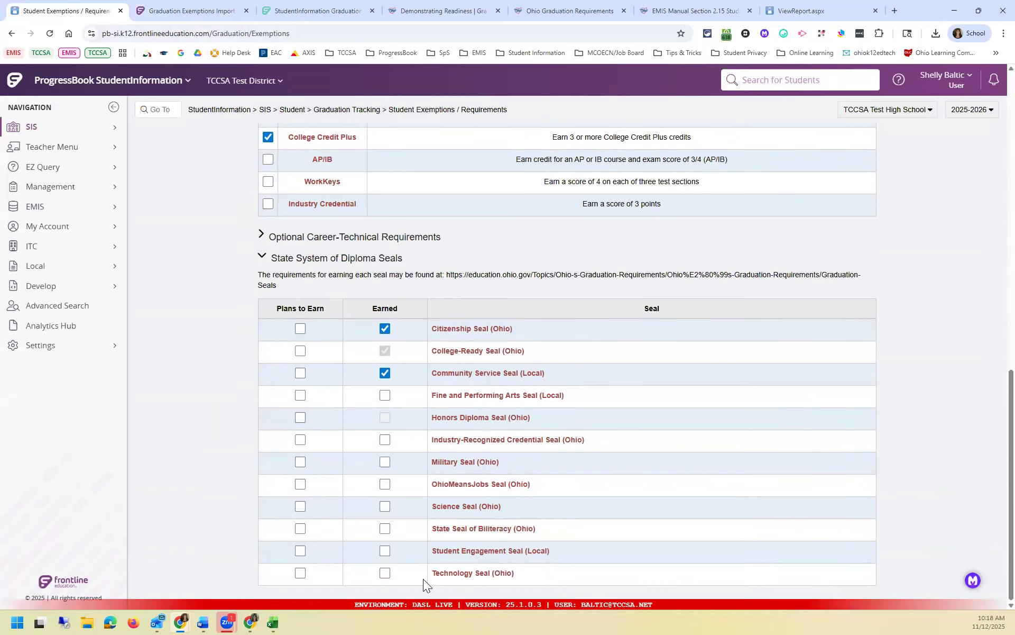
- Open the student's Graduation Summary from Graduation Tracking and view the details of Earn Readiness Seals
scroll(431, 506, "up", 15)
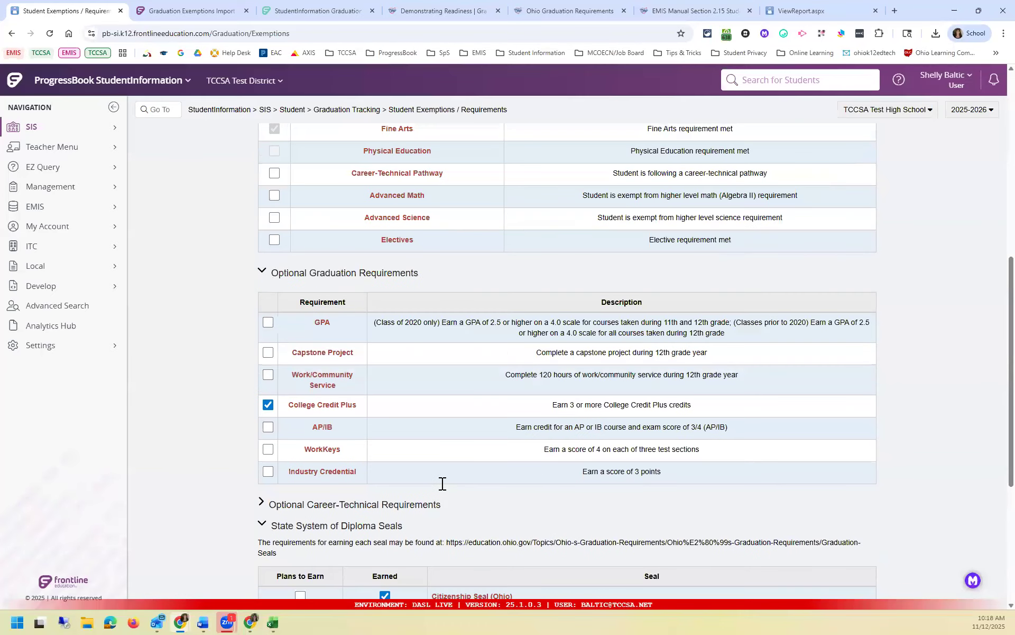
left_click(363, 111)
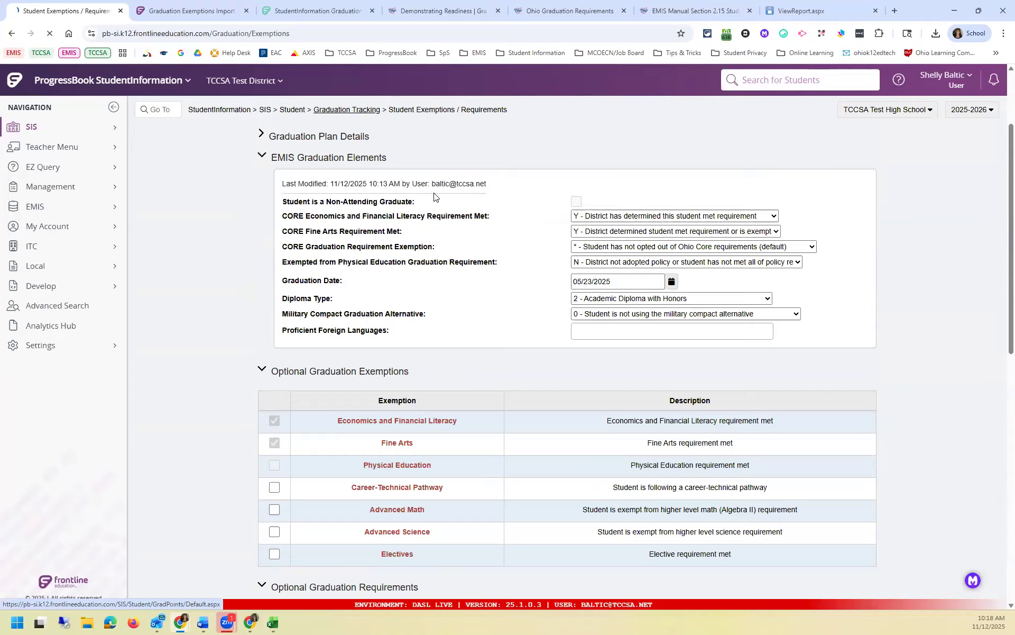
left_click(185, 271)
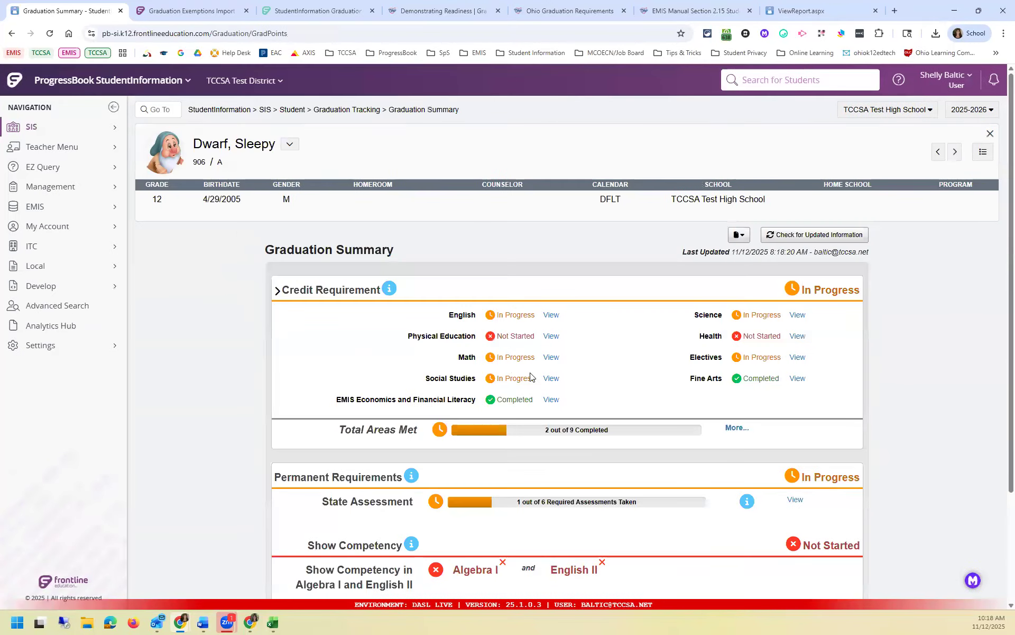
scroll(509, 370, "down", 3)
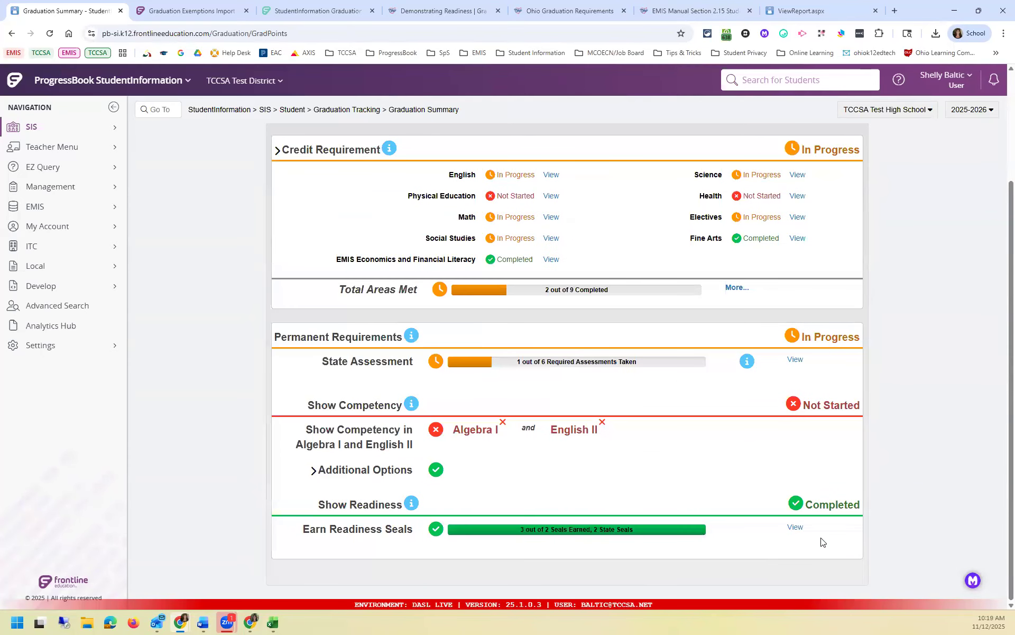
left_click(795, 526)
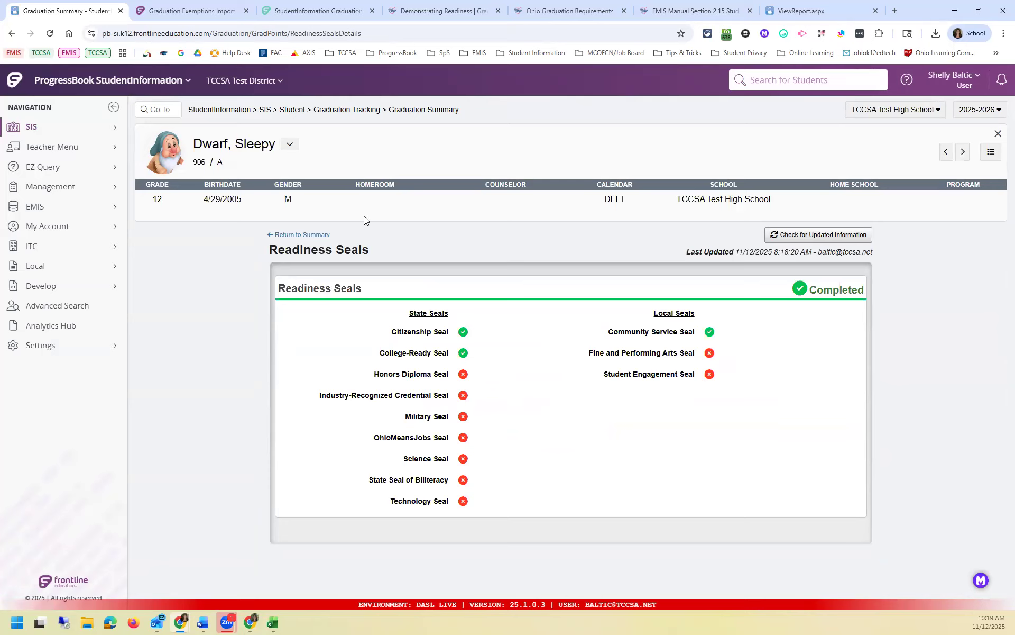
- Return to Student Exemptions / Requirements through Graduation Tracking and check the student's Optional Graduation Exemptions
left_click(349, 110)
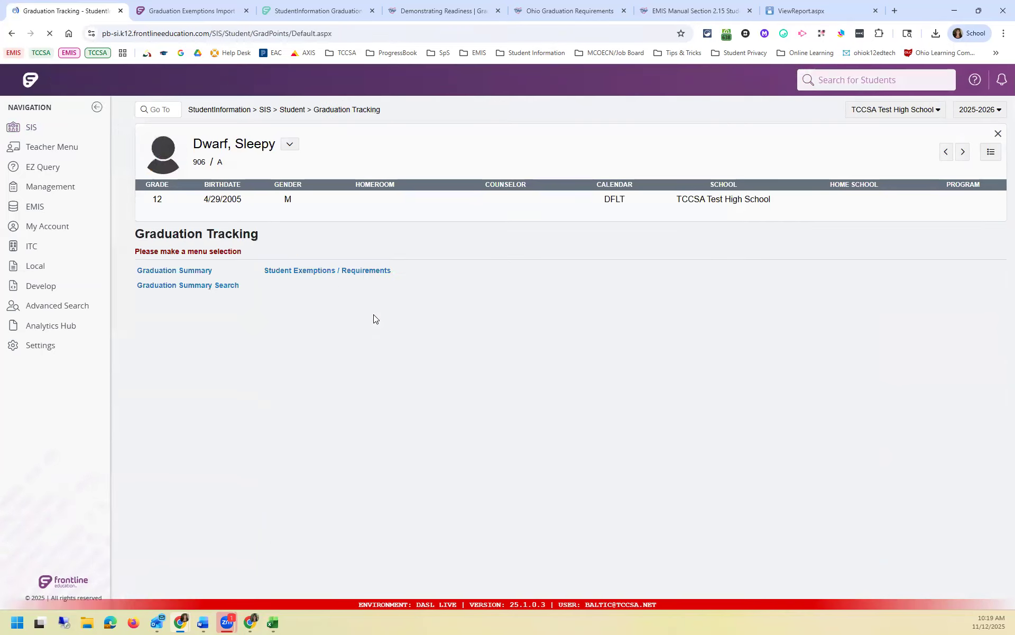
left_click(348, 272)
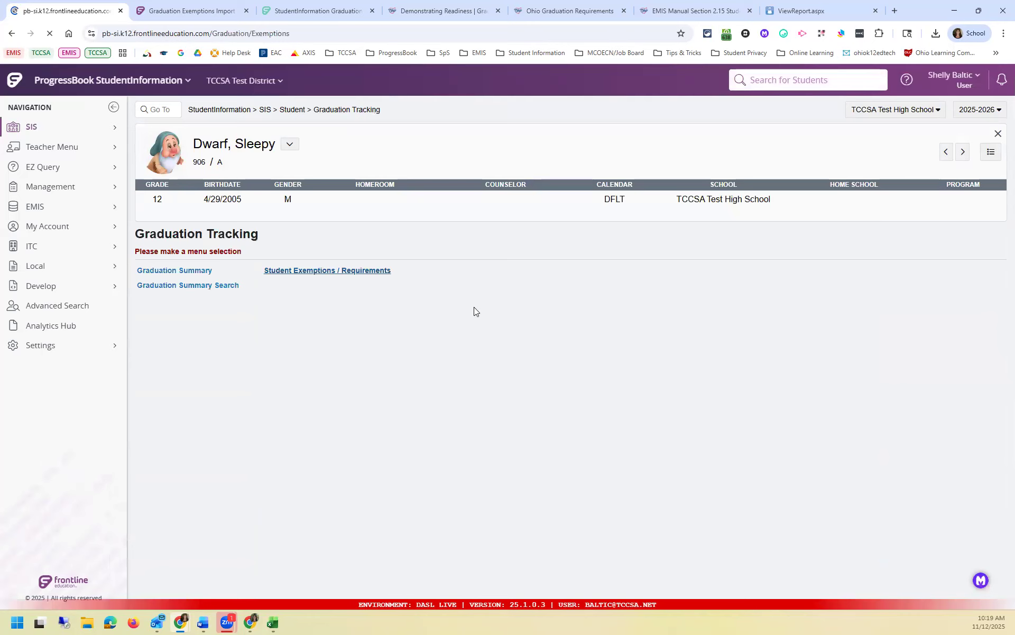
scroll(614, 433, "down", 5)
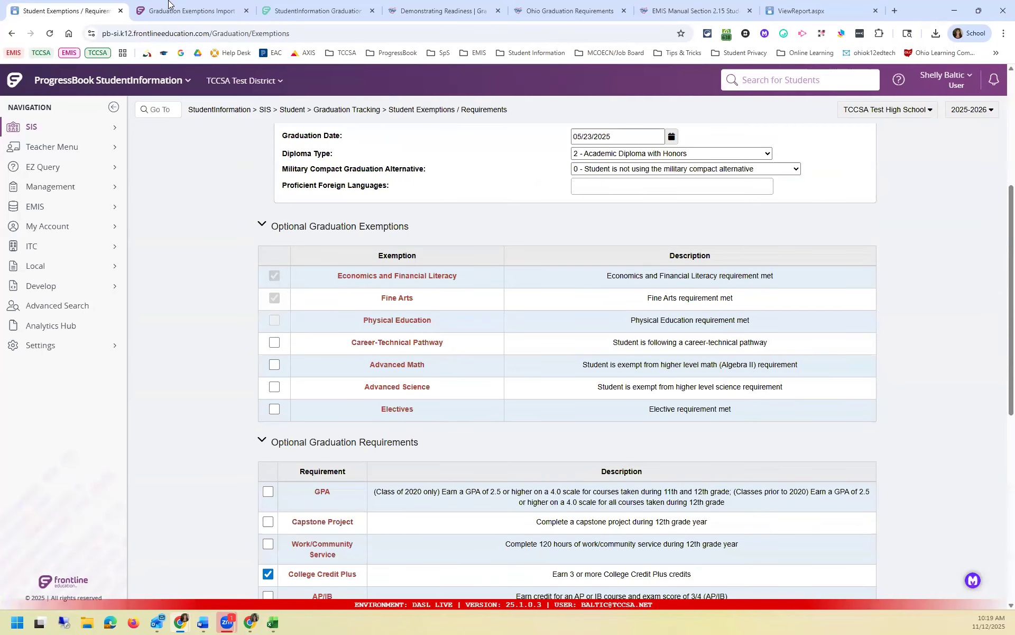
- Switch to the GraduationExemptionsImport spreadsheet in Excel and enter Y in the Electives column for the student in row 7
mouse_move(270, 614)
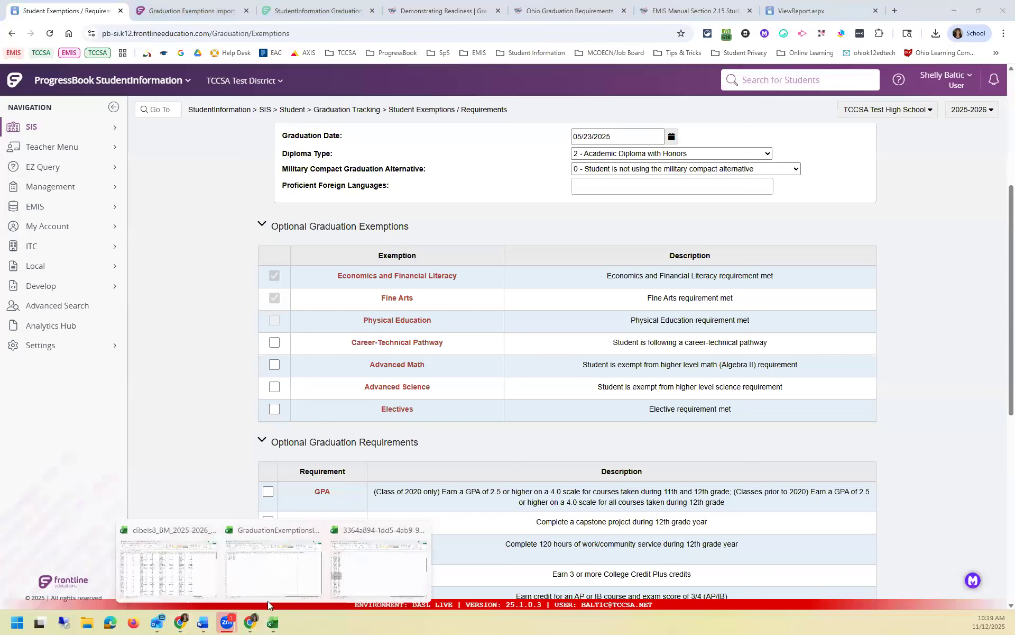
left_click(271, 531)
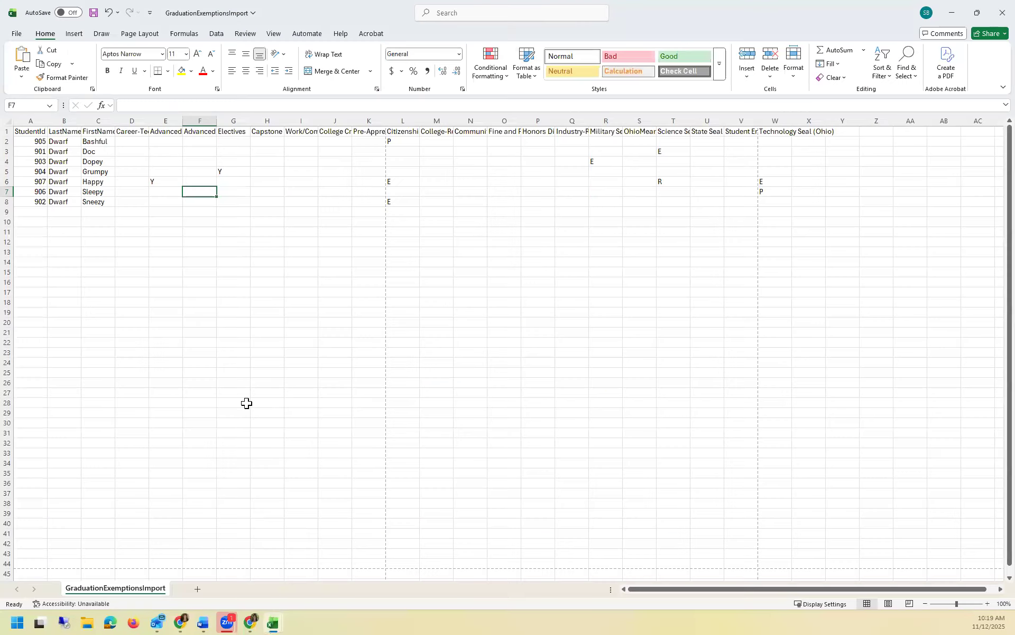
left_click(235, 189)
type("Y")
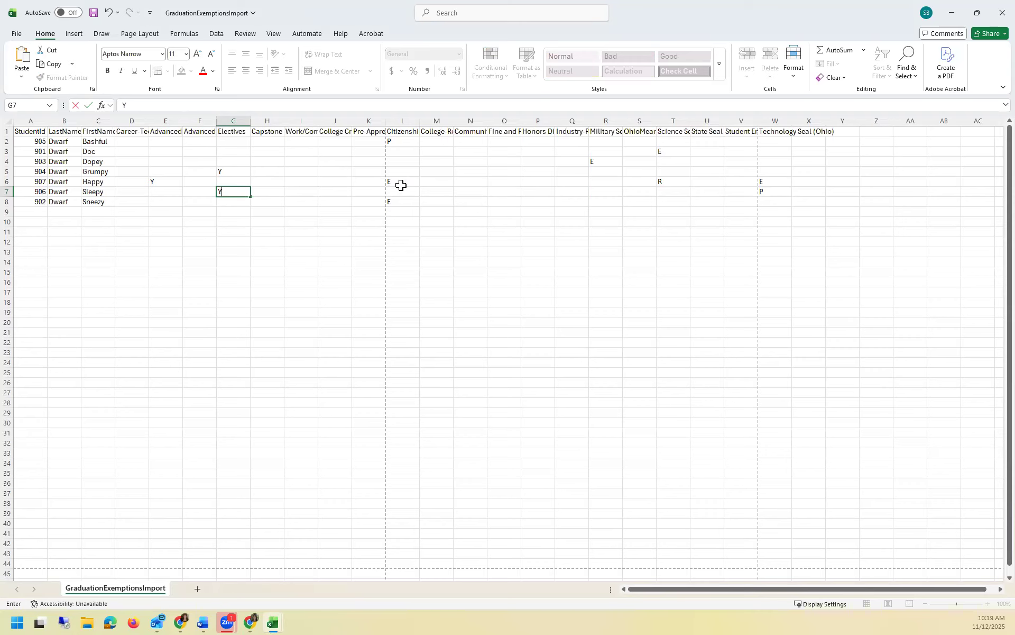
- Highlight the seal column headers from Citizenship to Technology and enter P under Citizenship Seal (Ohio) for the student in row 7
left_click_drag(398, 129, 777, 119)
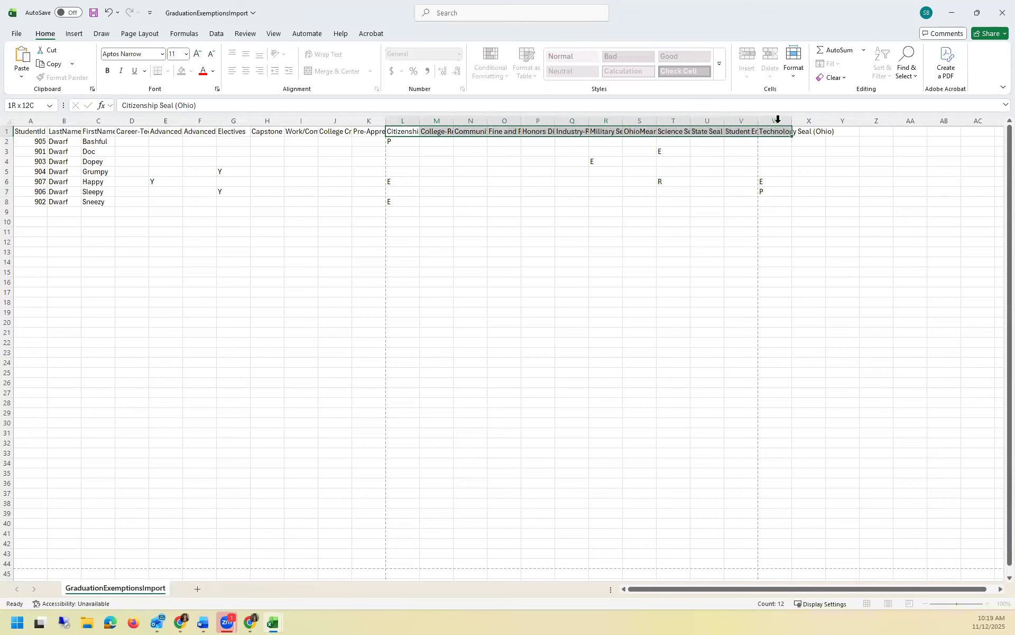
left_click(405, 192)
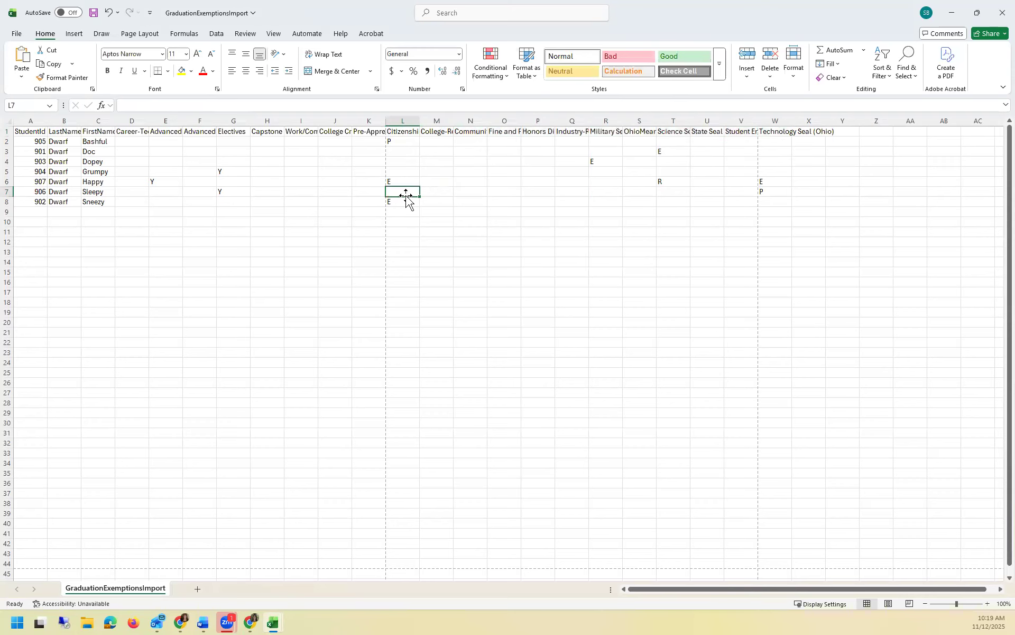
type("P")
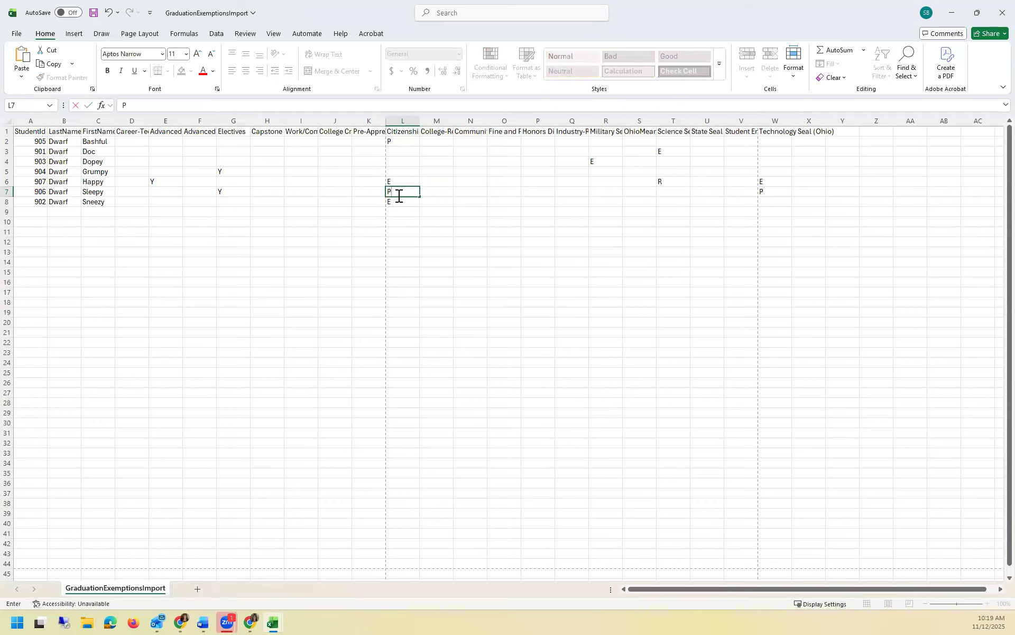
- Clear the Citizenship Seal entry in row 7 and enter P under Fine and Performing Arts Seal for that student instead
key("BackSpace")
left_click(508, 193)
type("P")
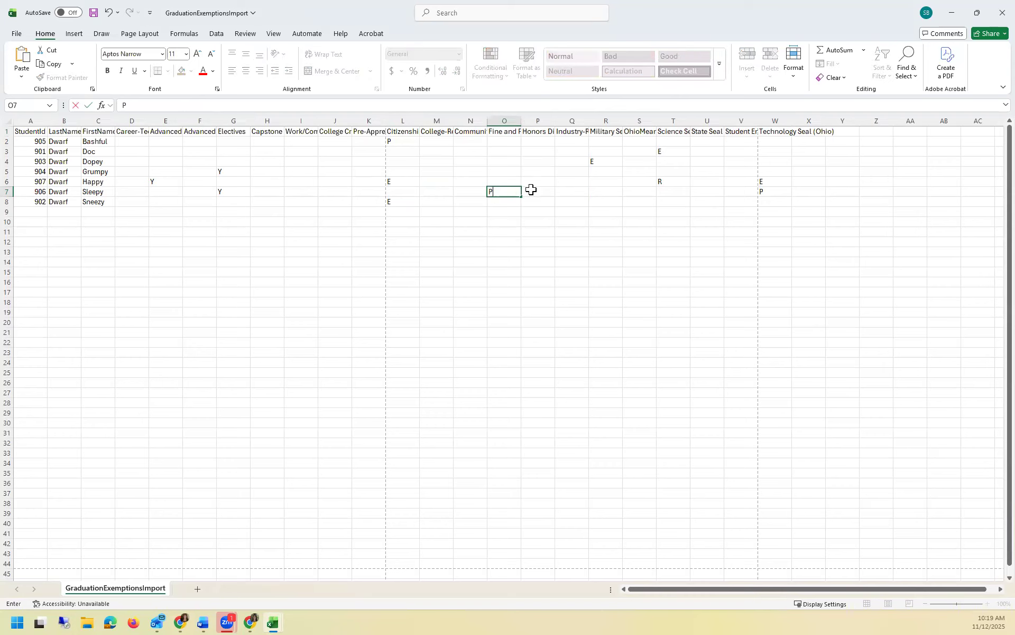
left_click(575, 182)
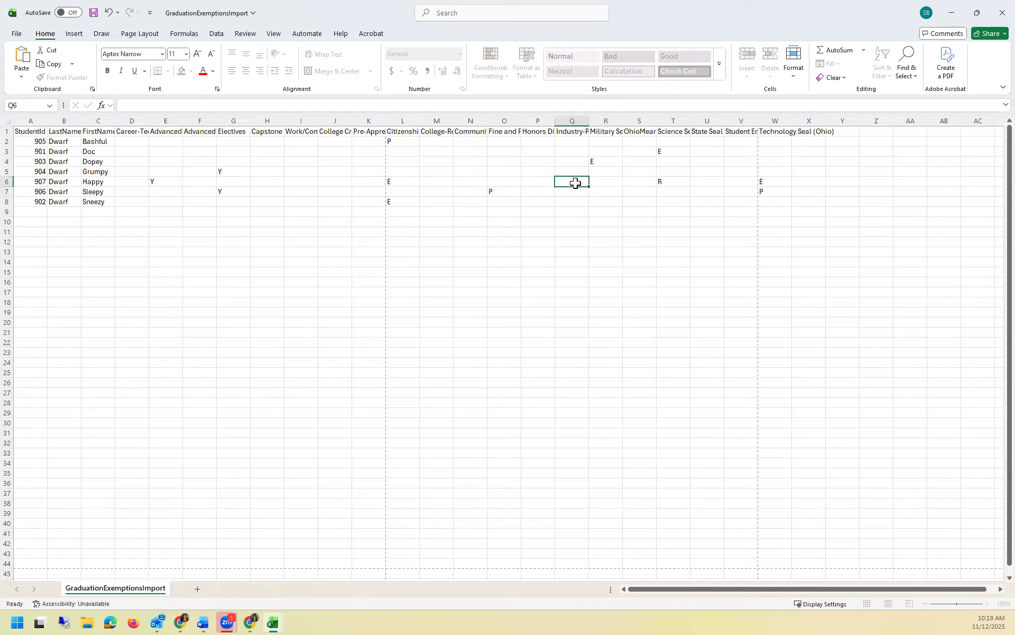
type("E")
key("Escape")
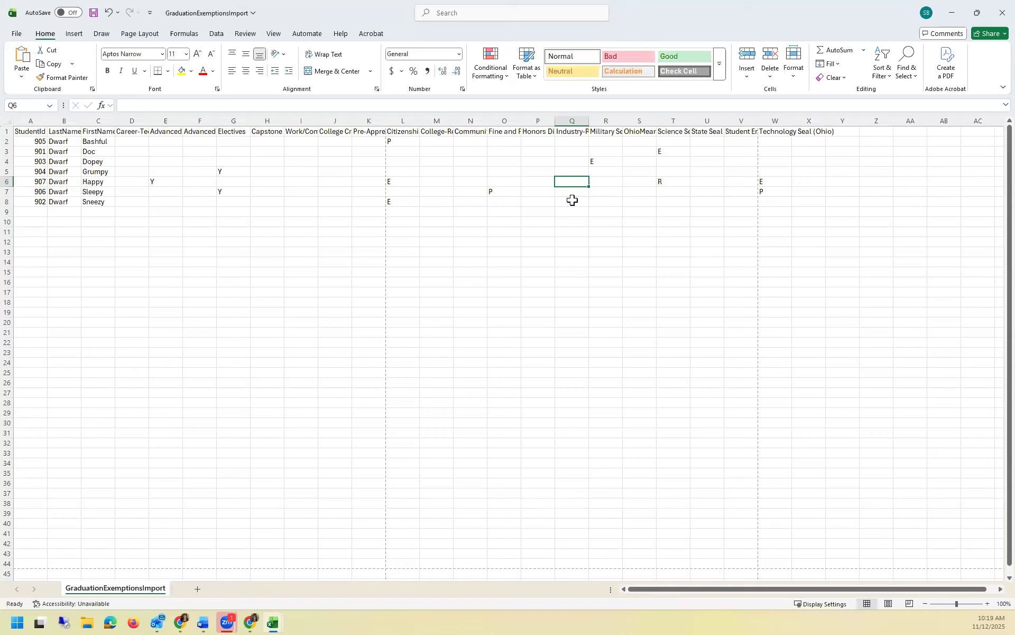
- Enter E under Industry-Recognized Credential Seal in row 7, fill it across through Student Engagement Seal, and save the file
left_click(570, 193)
type("P")
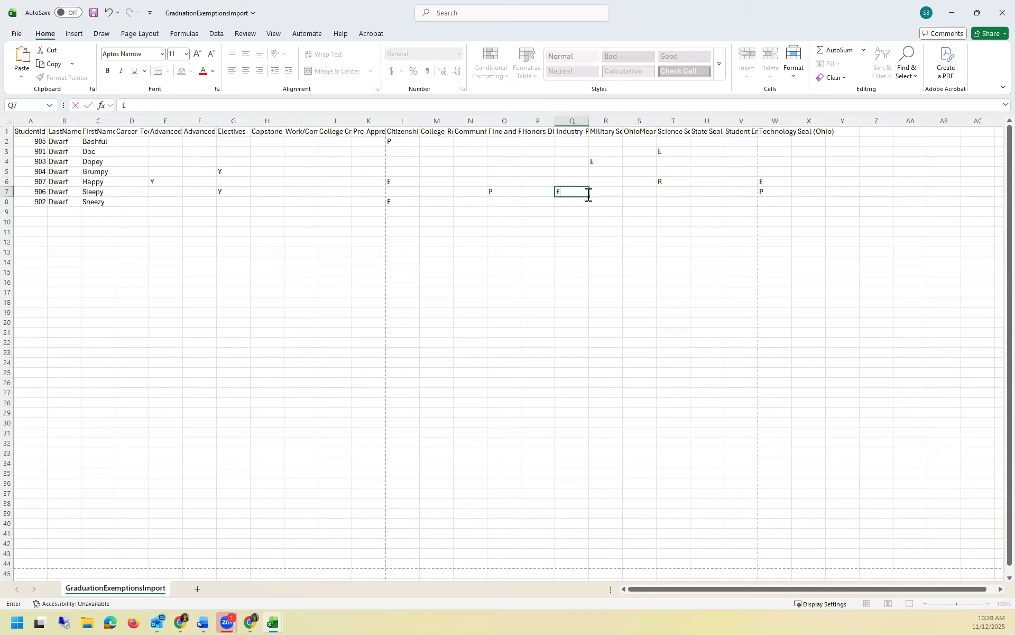
left_click(595, 194)
left_click(586, 195)
left_click_drag(589, 197, 761, 194)
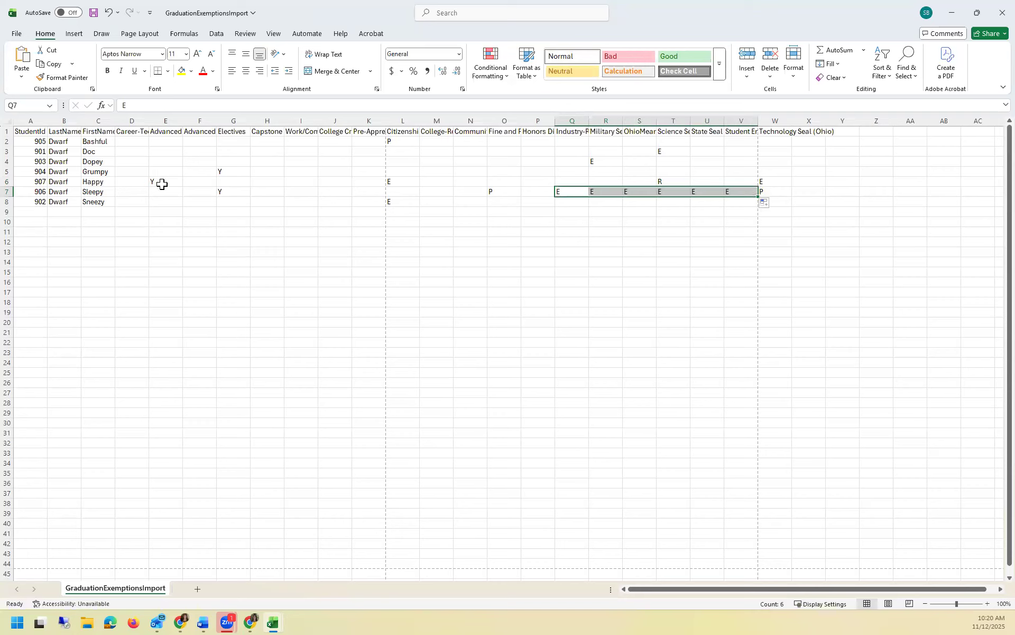
left_click(94, 15)
- Switch to ProgressBook StudentInformation and review the student's optional graduation exemptions, requirements and diploma seals before the import
left_click(954, 11)
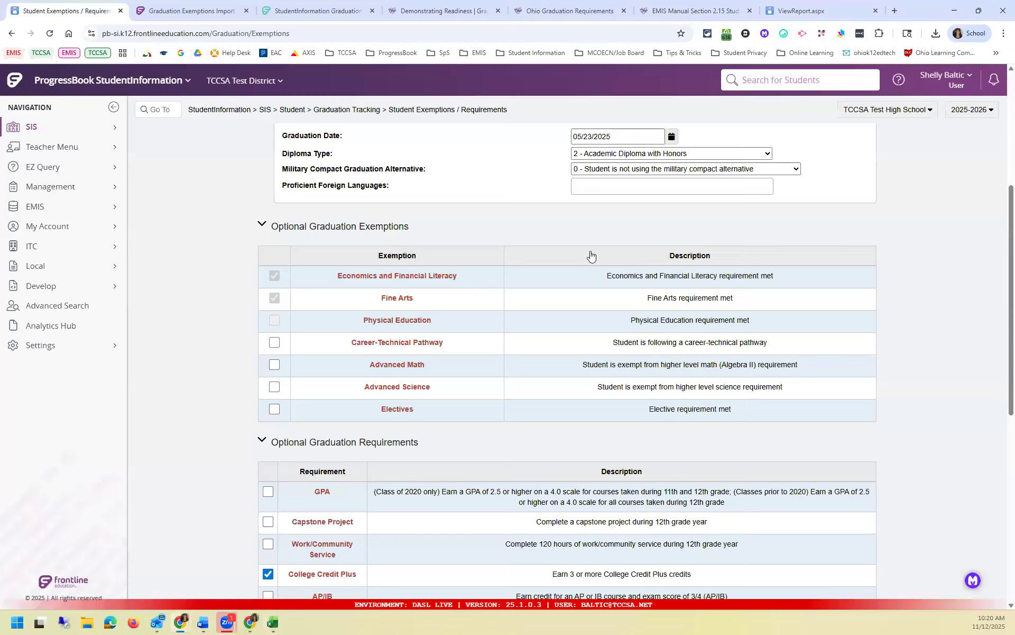
scroll(472, 308, "down", 5)
scroll(472, 311, "down", 3)
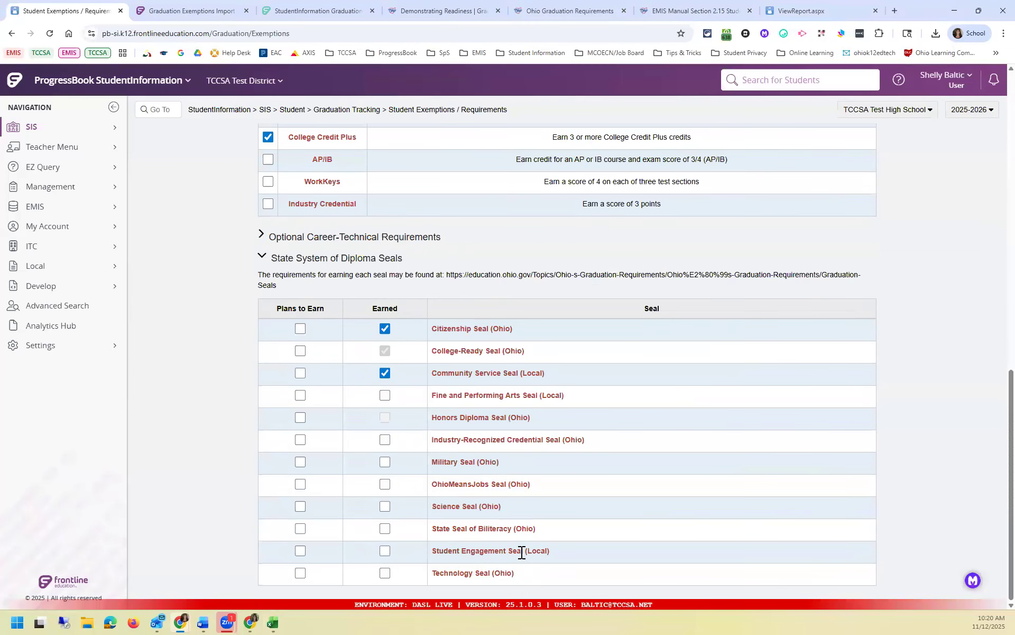
scroll(522, 490, "up", 1)
scroll(497, 471, "up", 10)
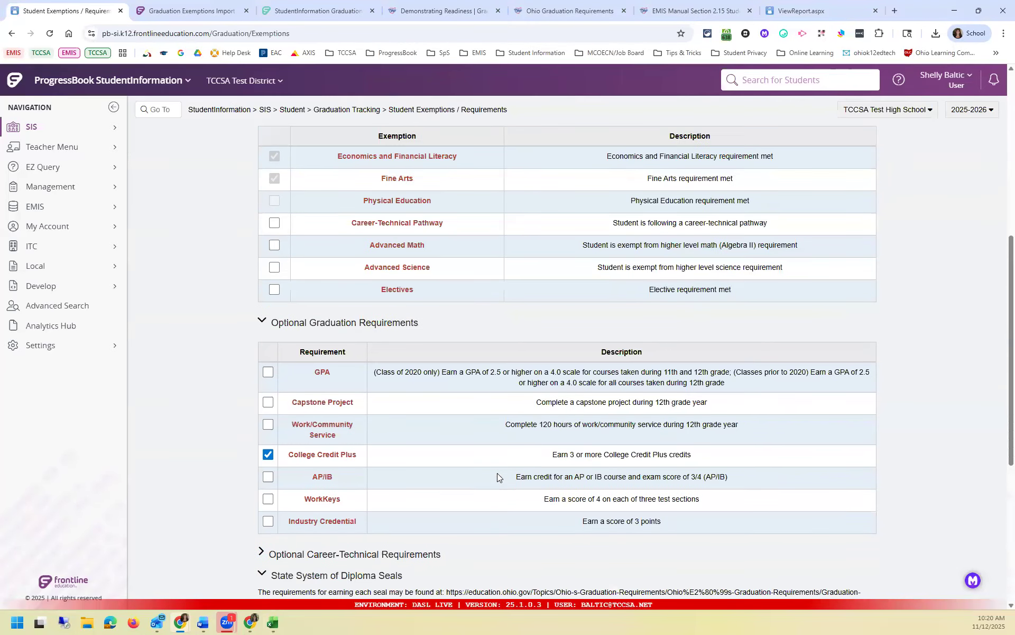
scroll(370, 167, "up", 3)
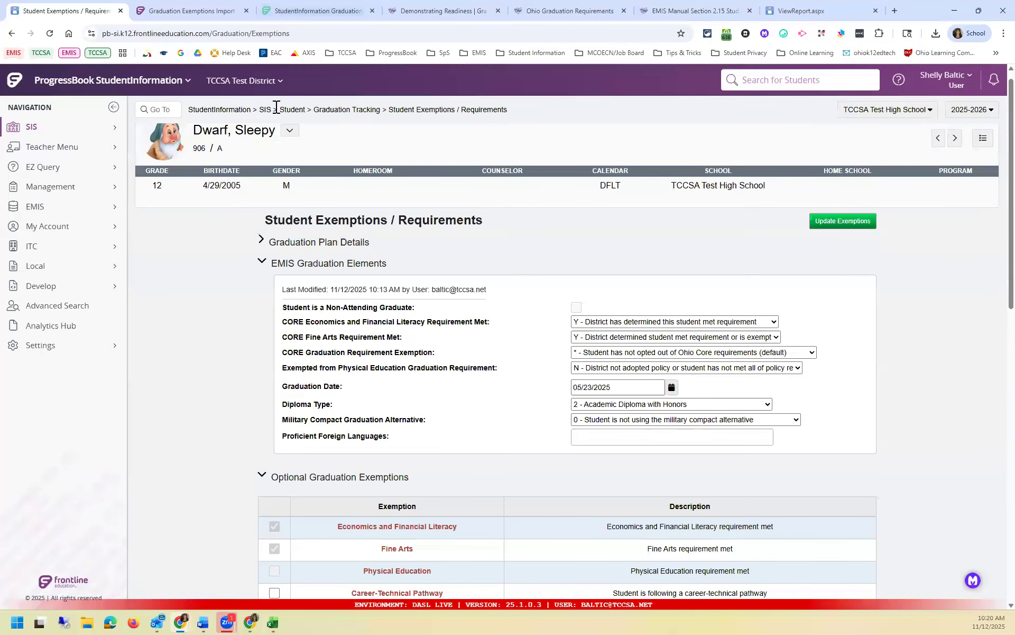
- Open Graduation Exemptions Import and upload the GraduationExemptionsImport file from the EMIS folder on the desktop
left_click(73, 189)
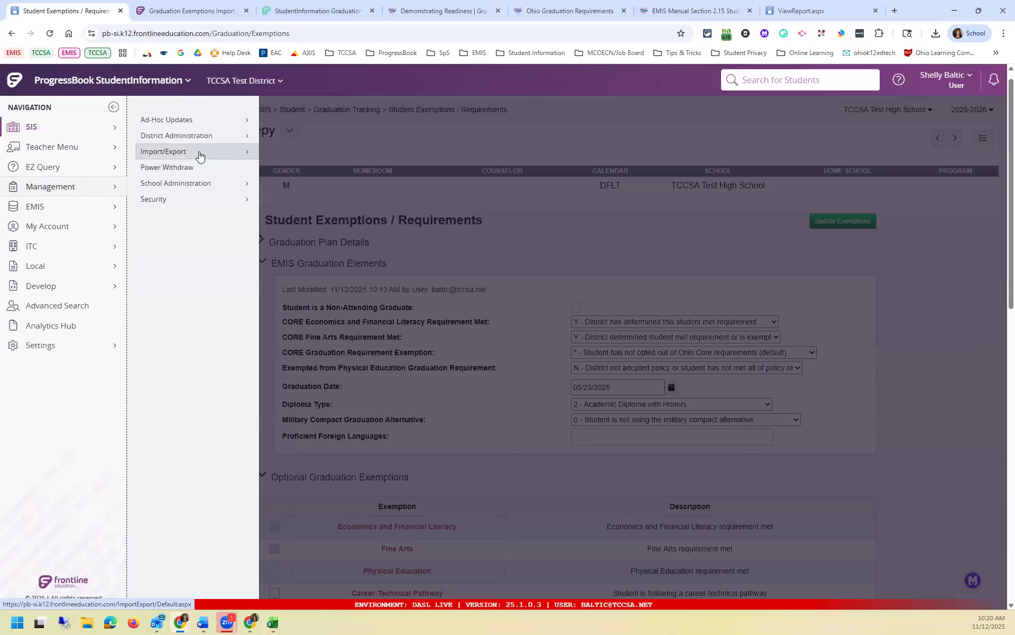
left_click(199, 154)
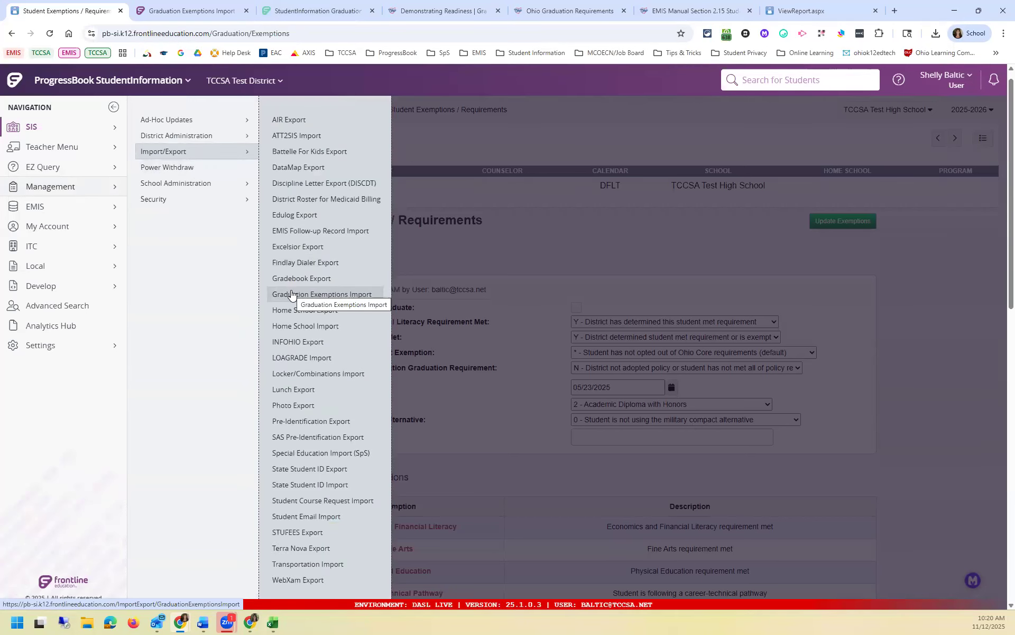
left_click(291, 294)
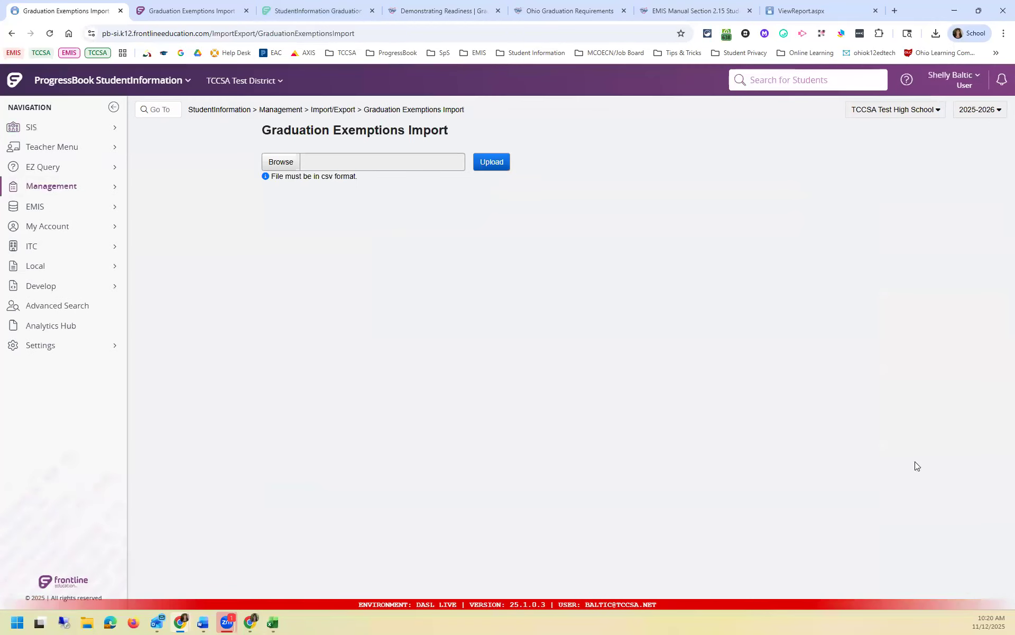
left_click(280, 162)
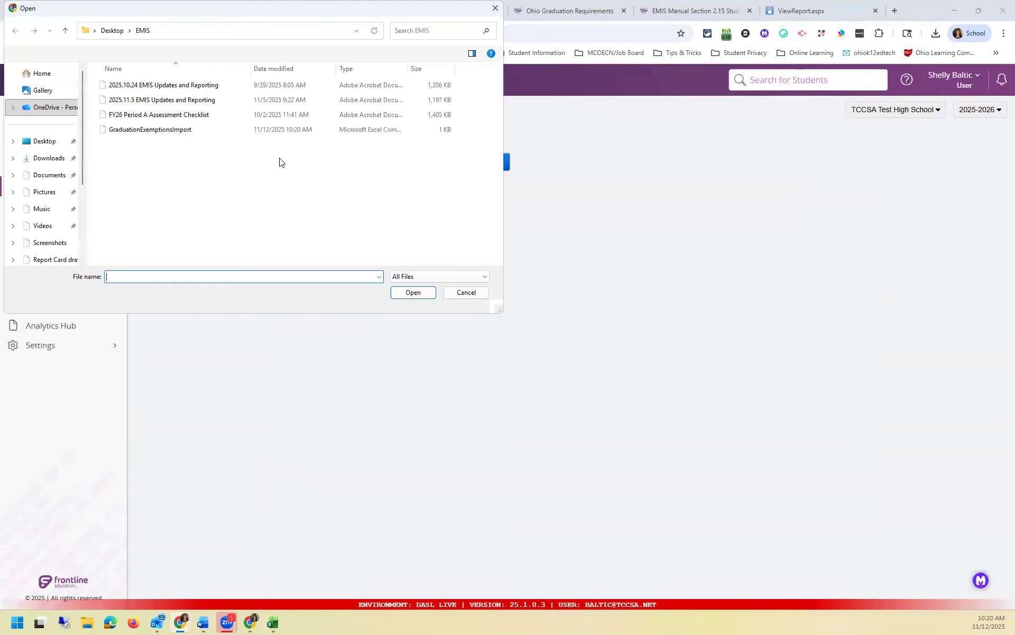
left_click(134, 131)
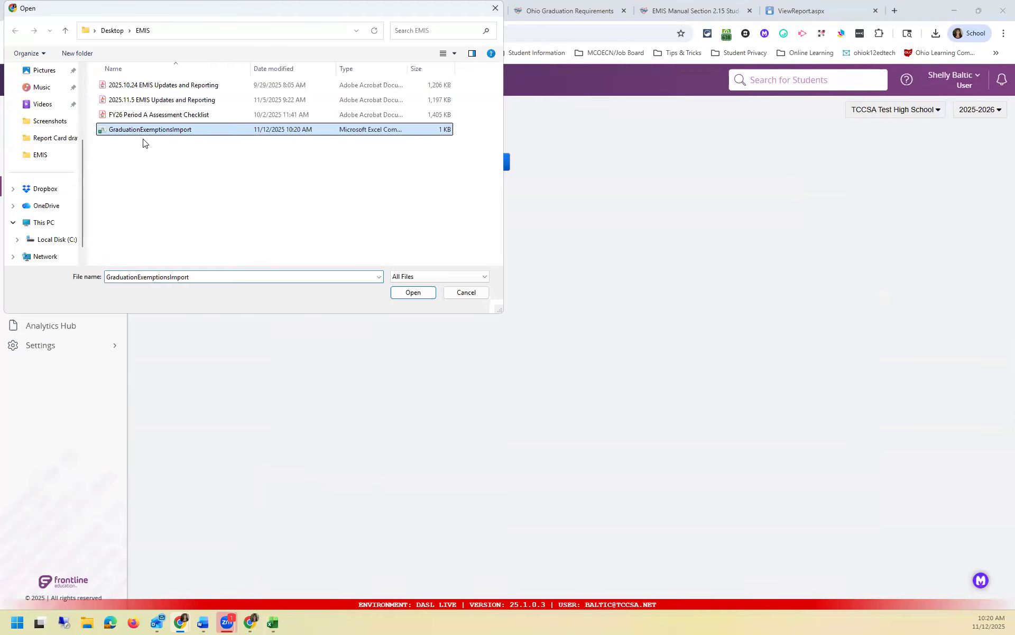
left_click(413, 293)
left_click(493, 162)
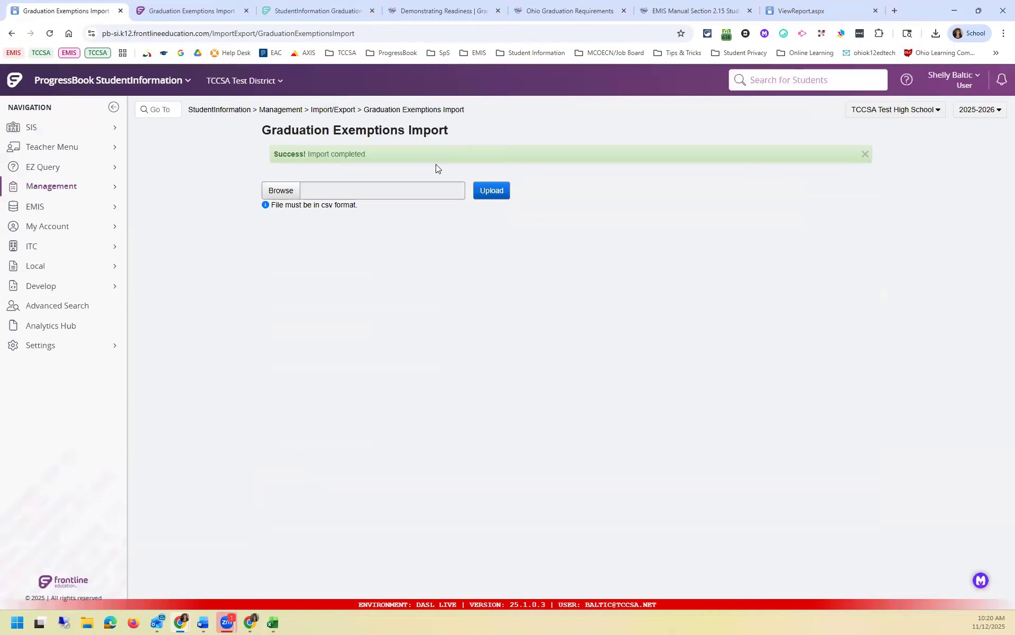
left_click(866, 157)
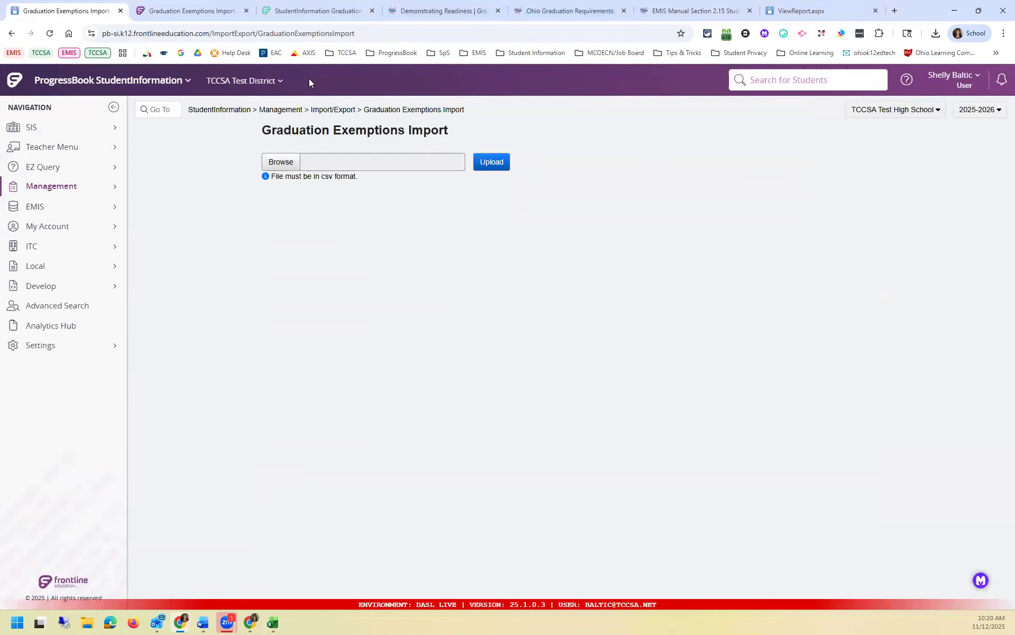
- Open the student's Graduation Summary through Graduation Tracking and check the credit requirements and Earn Readiness Seals
left_click(228, 113)
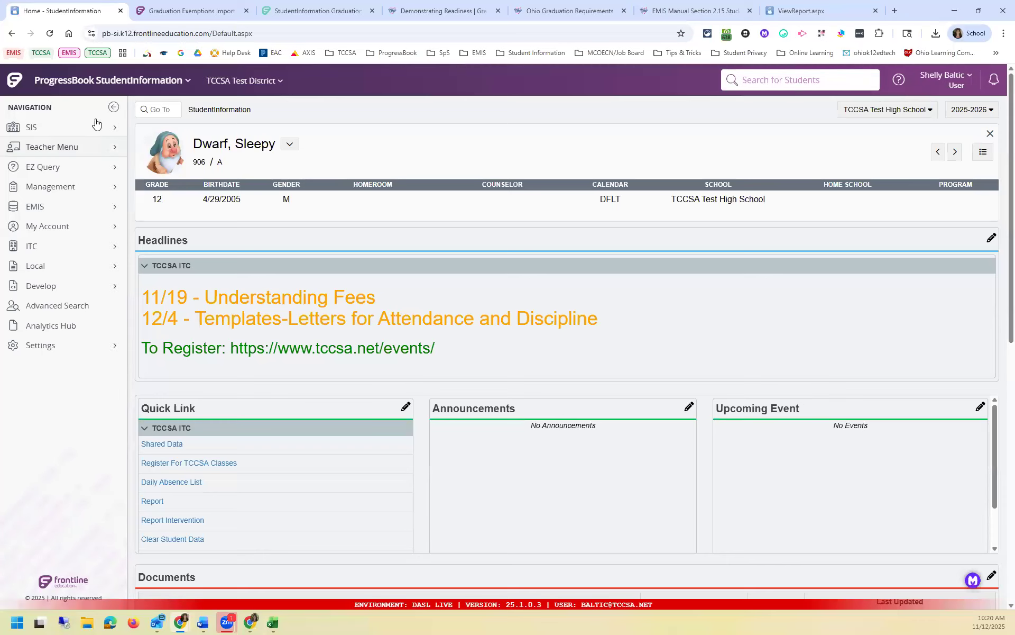
left_click(108, 131)
left_click(236, 296)
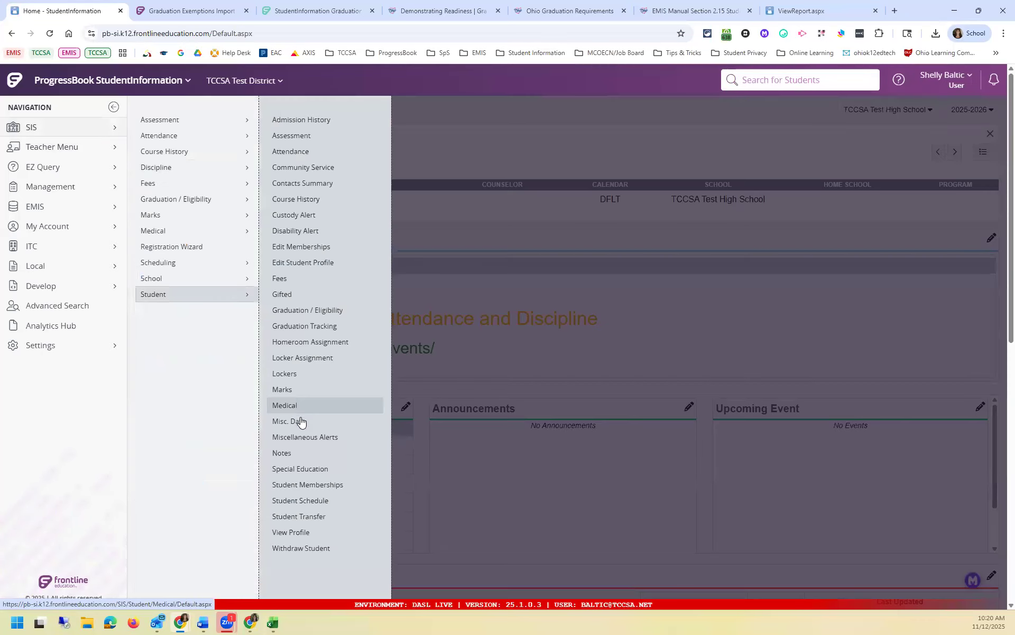
left_click(329, 325)
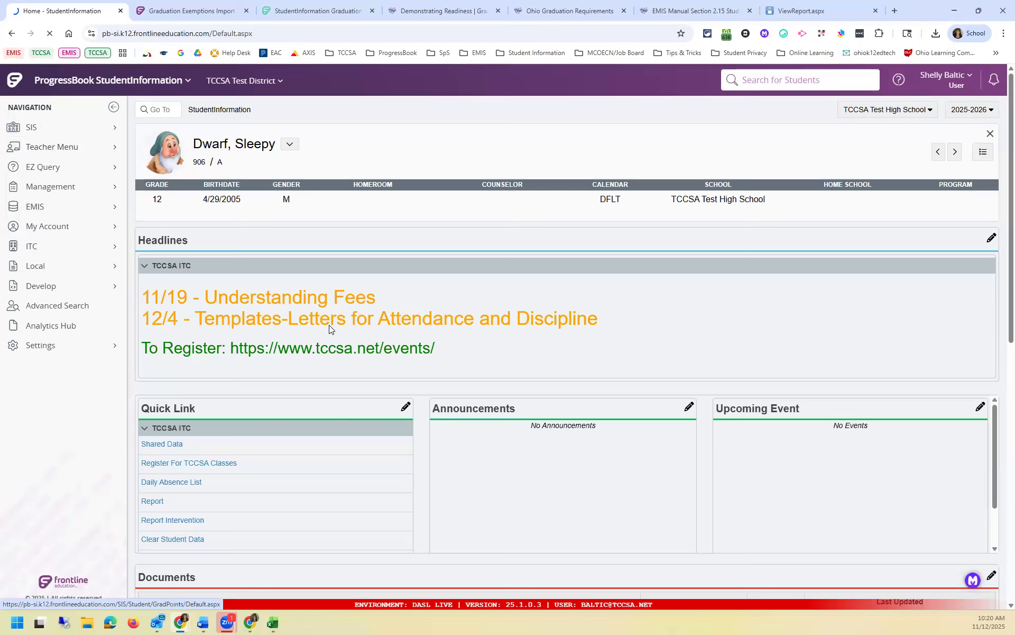
left_click(193, 271)
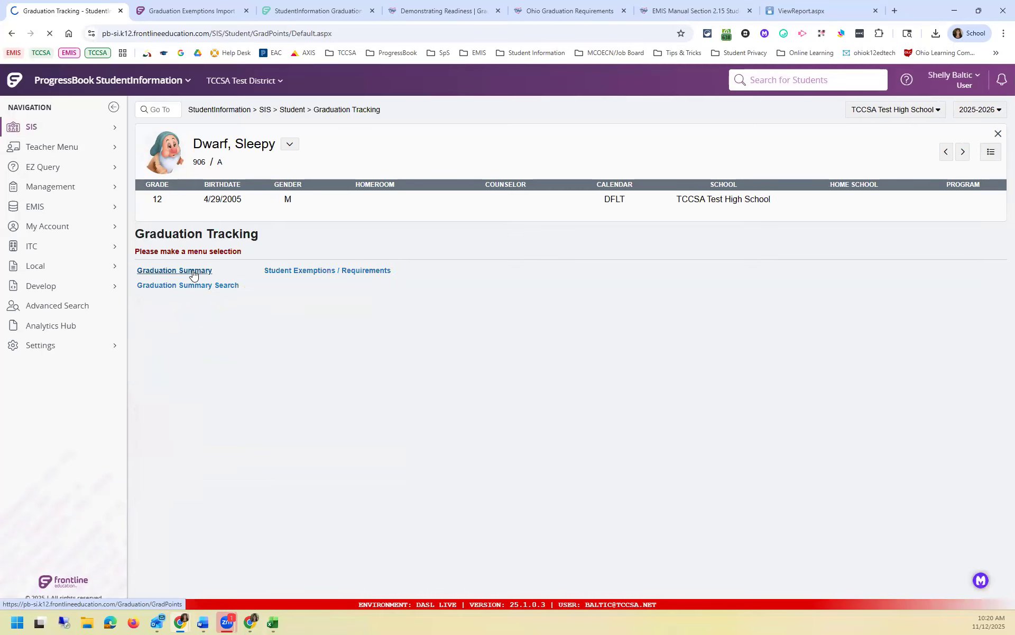
scroll(540, 428, "down", 3)
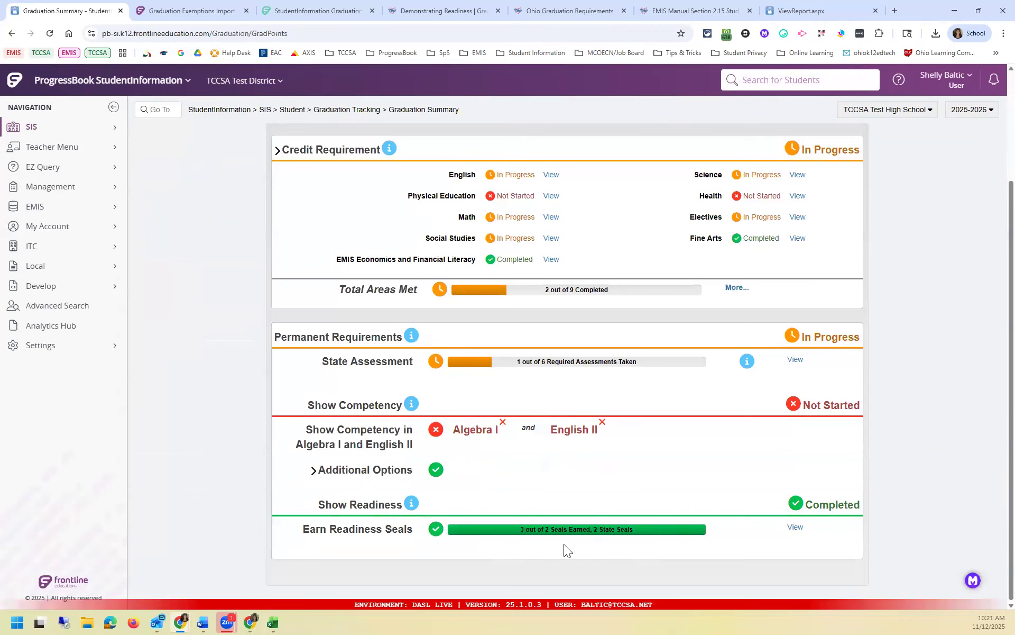
scroll(448, 312, "up", 3)
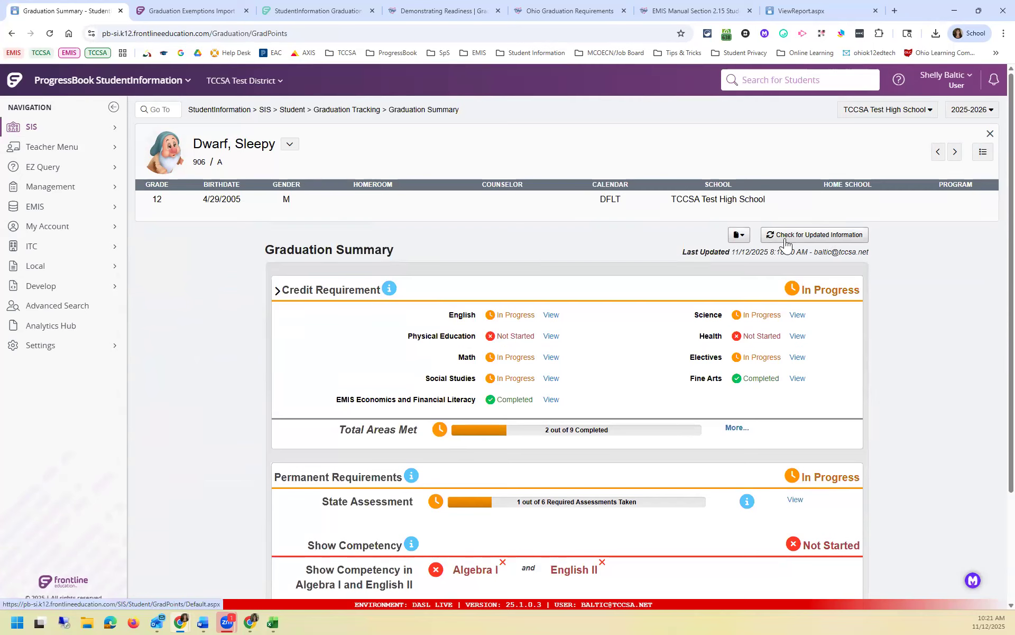
- Open Student Exemptions / Requirements, check the imported Electives exemption and diploma seals, and save them with Update Exemptions
left_click(343, 111)
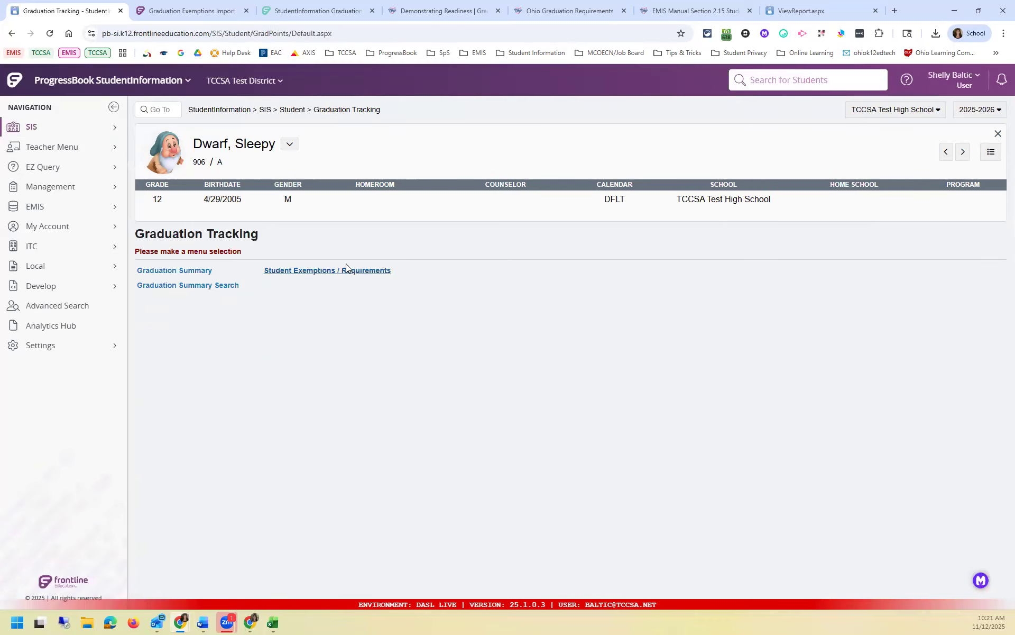
left_click(344, 269)
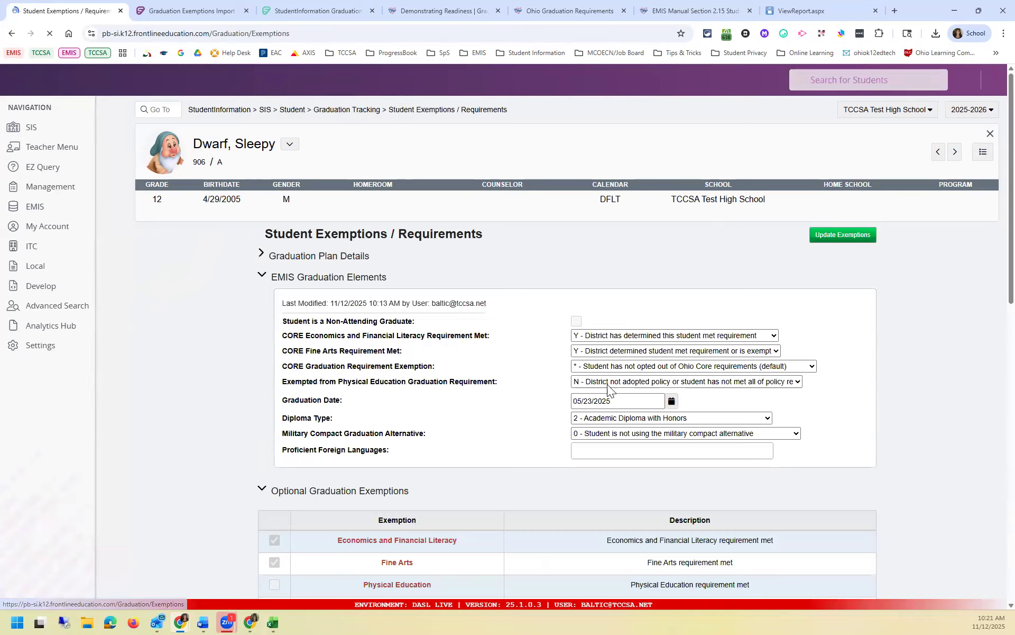
scroll(609, 385, "down", 4)
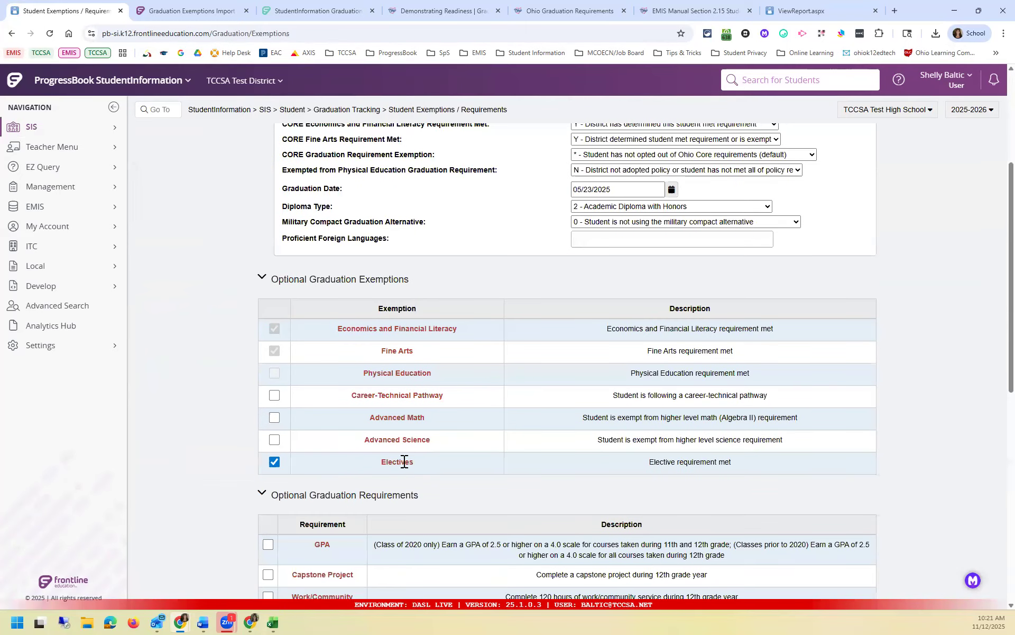
scroll(426, 464, "down", 6)
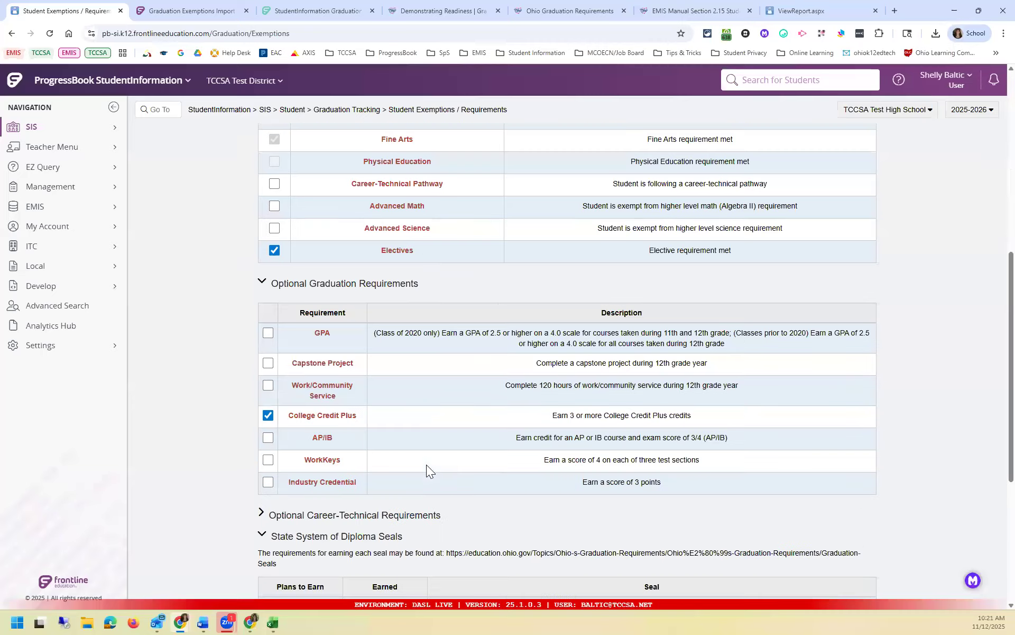
scroll(410, 322, "down", 3)
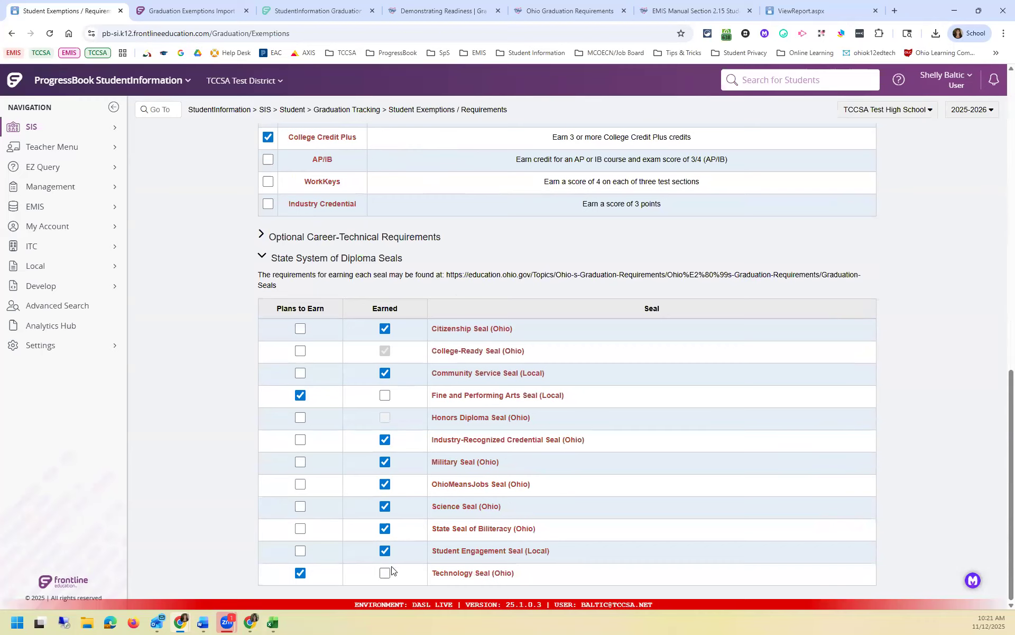
scroll(490, 530, "up", 15)
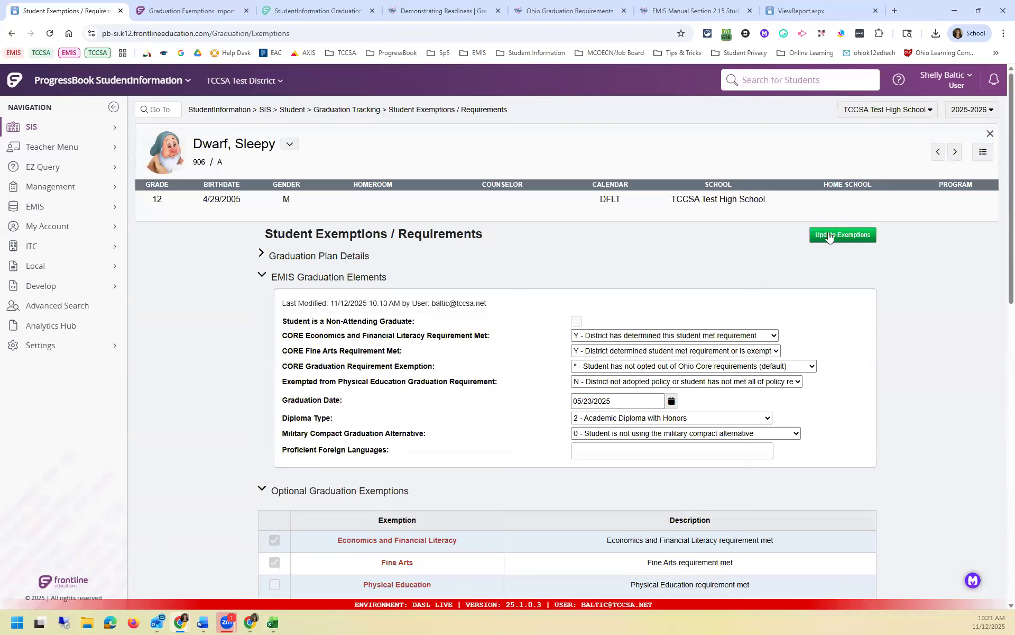
left_click(830, 236)
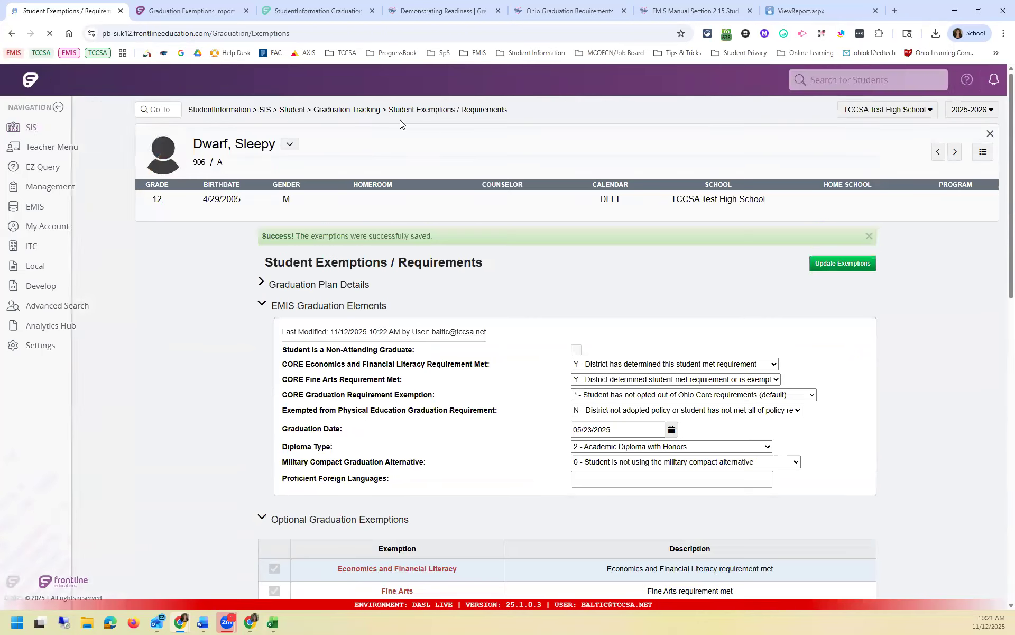
- Open the Readiness Seals details from the Graduation Summary, refresh them with Check for Updated Information, and return to Graduation Tracking
left_click(379, 111)
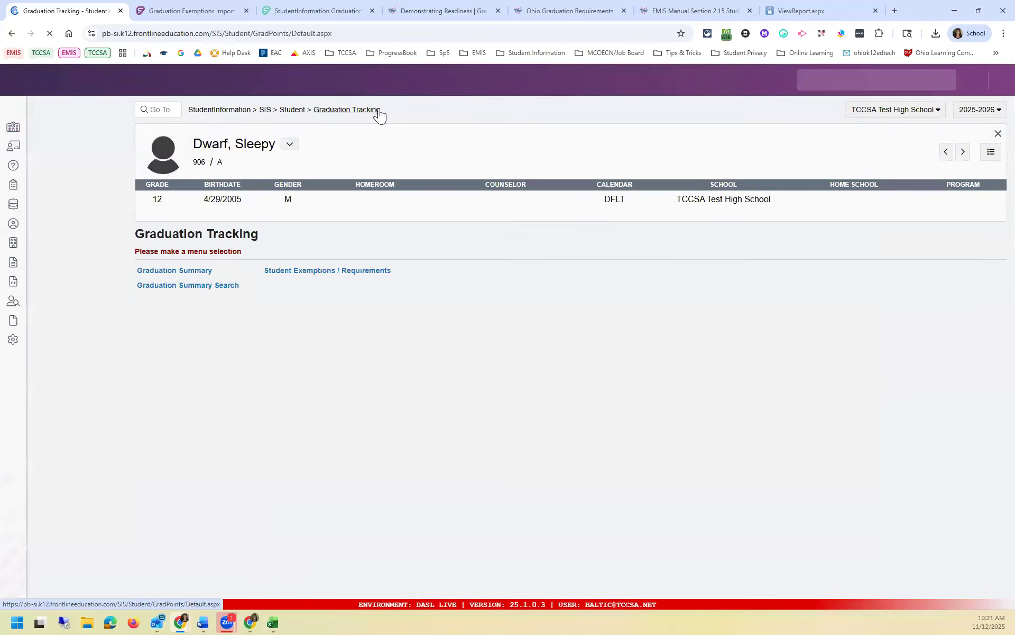
left_click(188, 271)
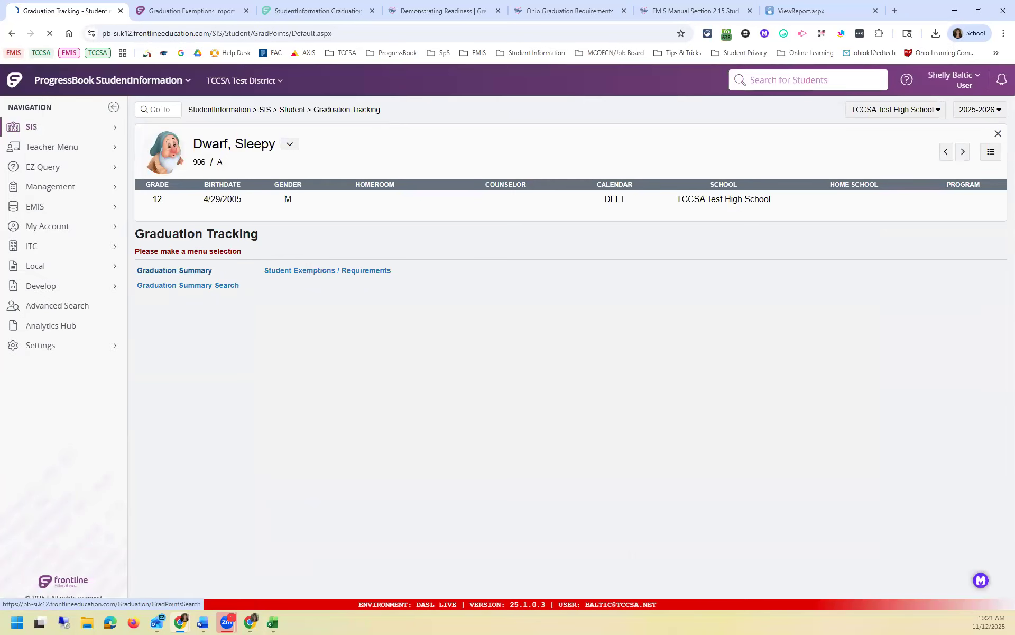
scroll(827, 240, "down", 3)
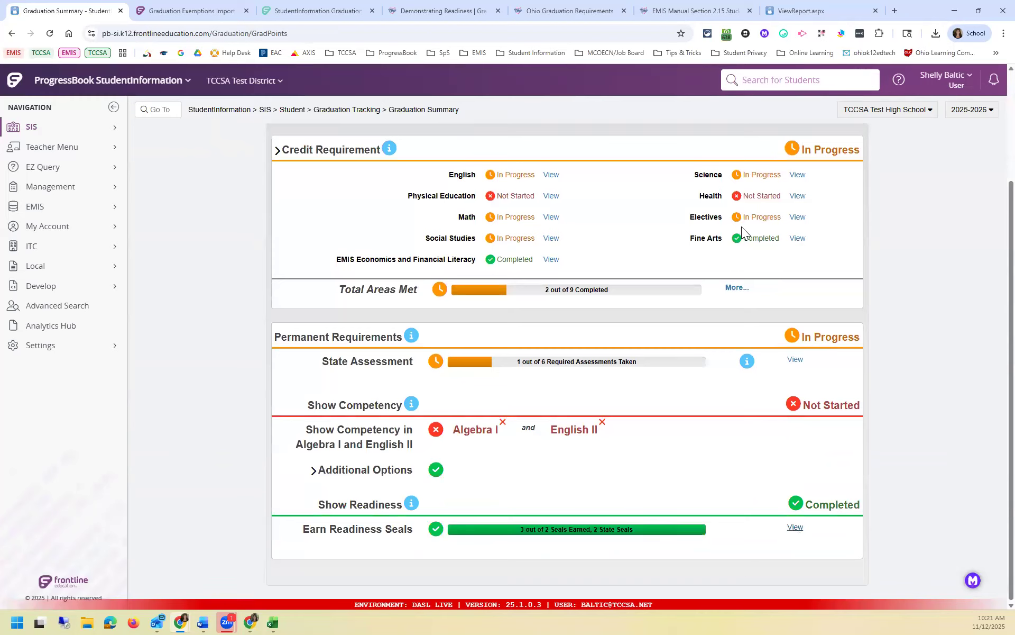
left_click(797, 528)
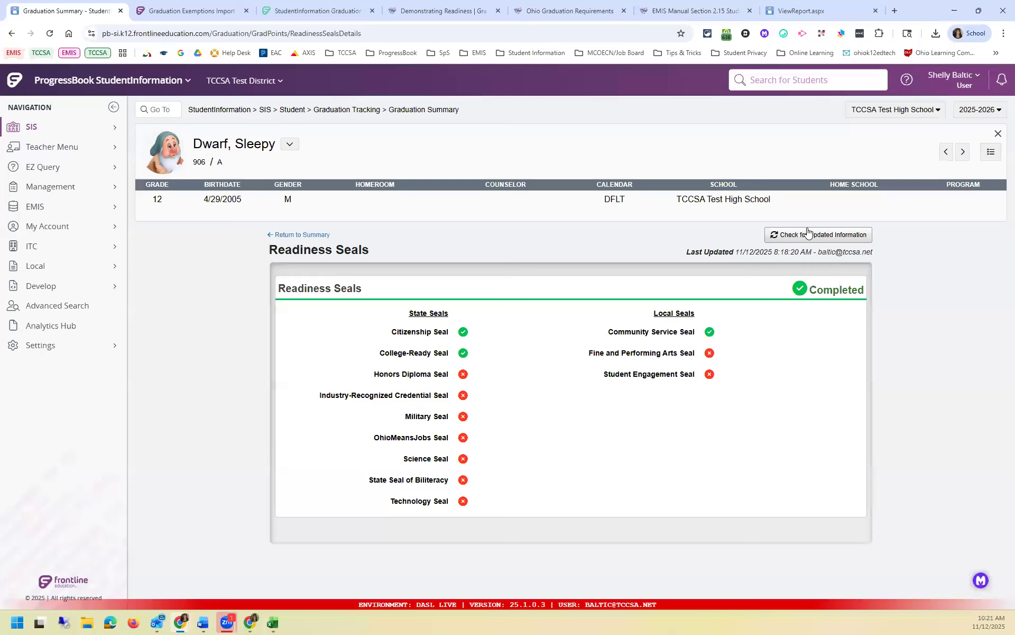
left_click(806, 236)
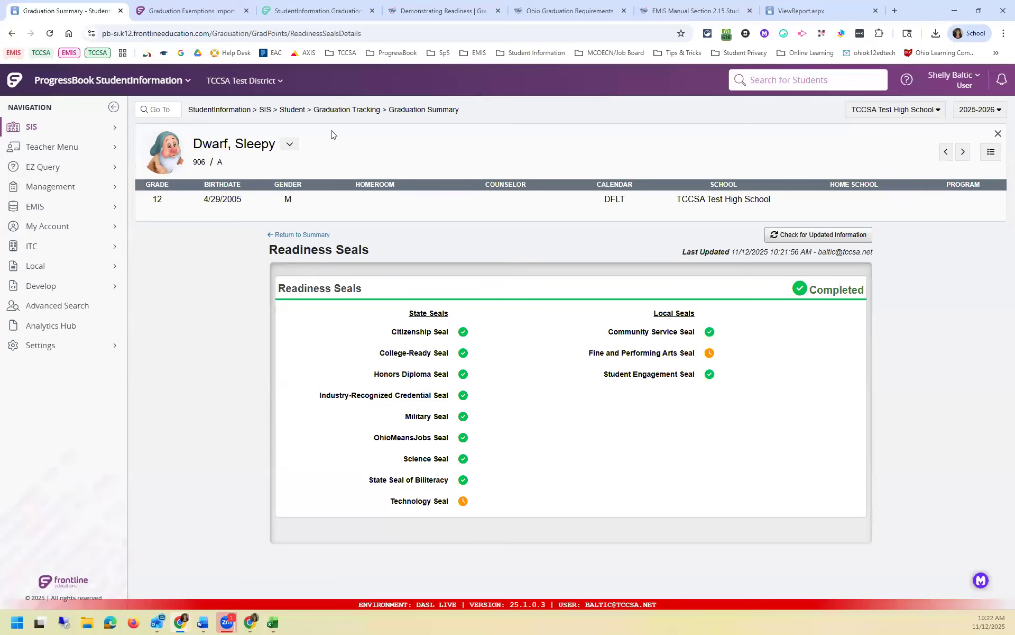
left_click(348, 112)
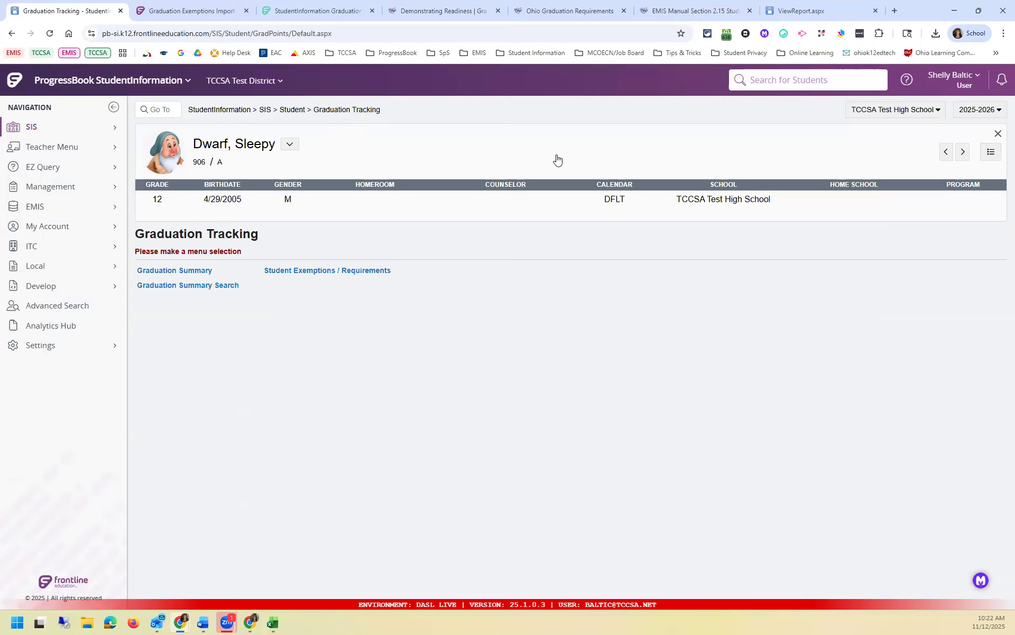
- Switch to the second student in the student queue and review that student's Graduation Summary
left_click(990, 153)
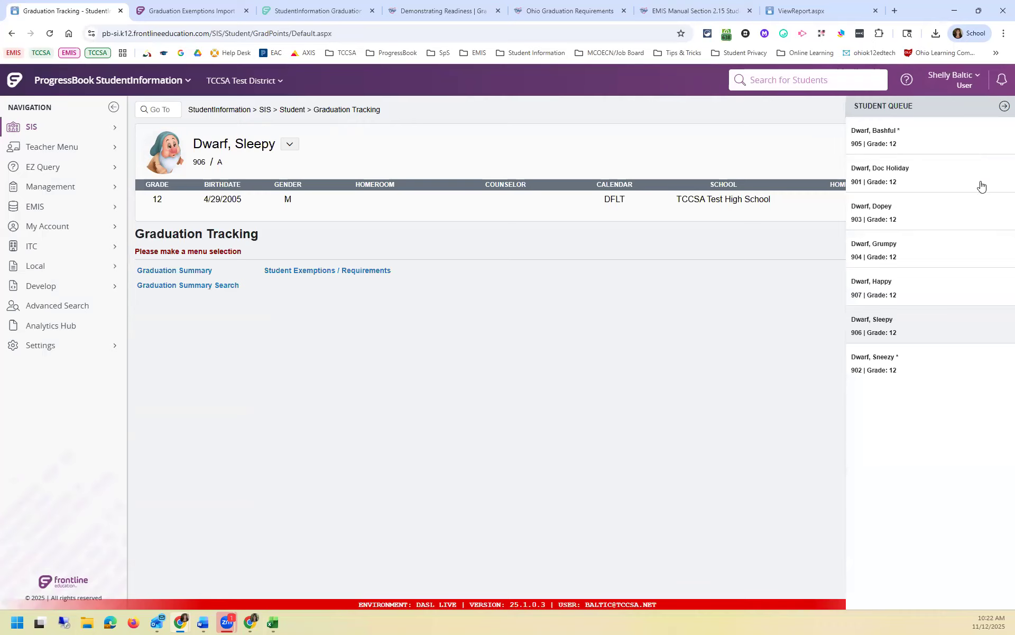
left_click(900, 175)
left_click(201, 276)
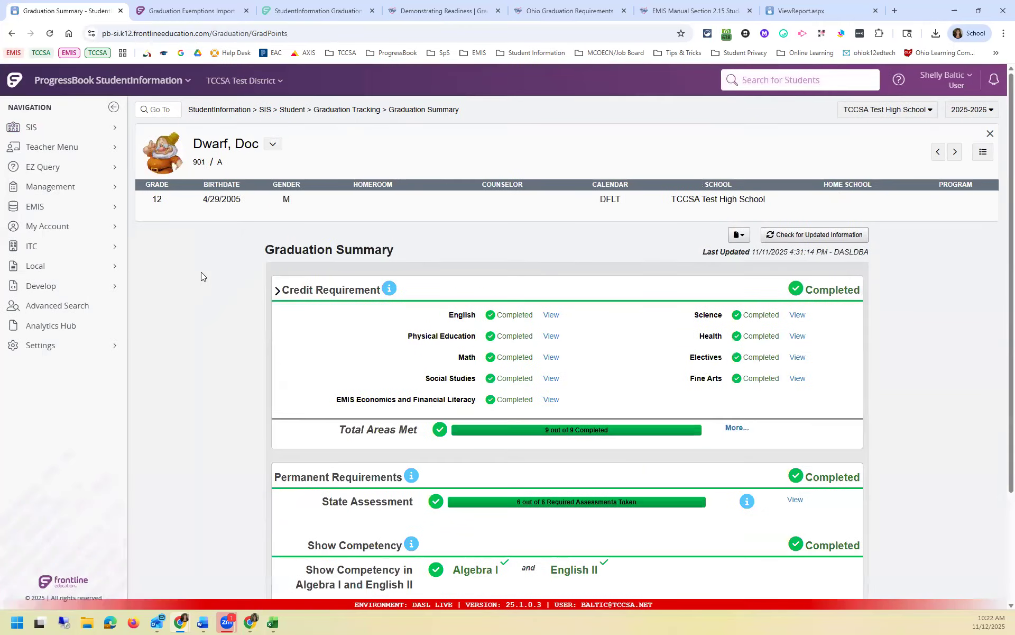
scroll(513, 368, "down", 3)
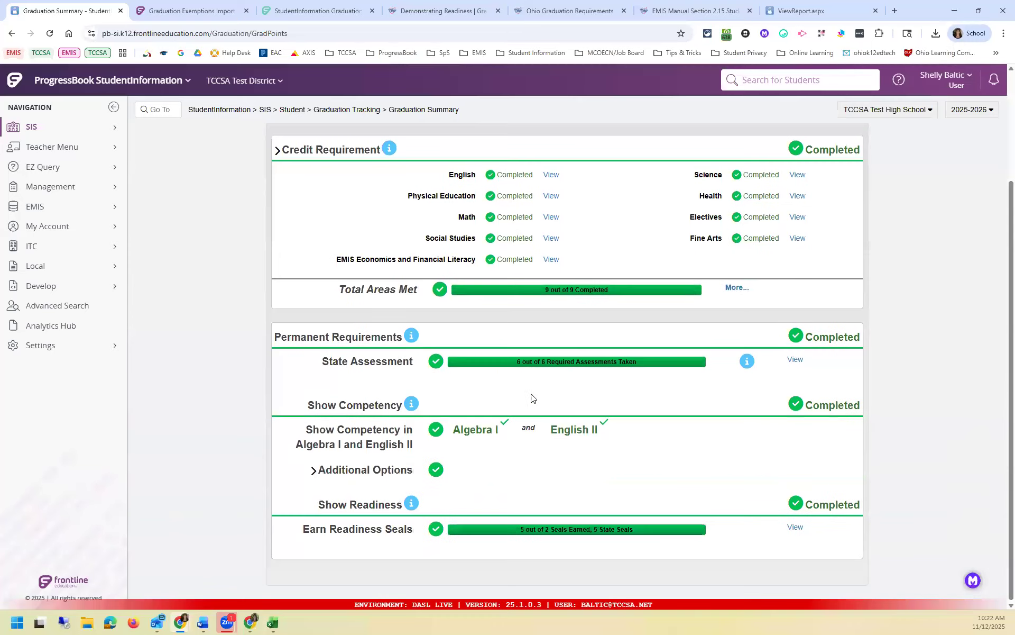
scroll(568, 361, "up", 3)
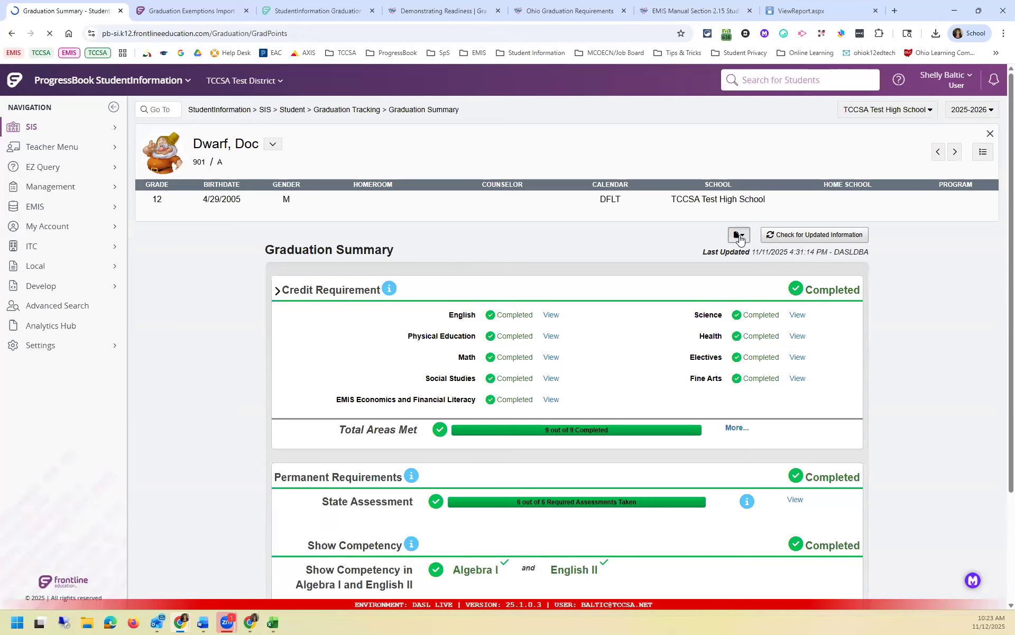
- Generate the Ohio Graduation Plan report, open the downloaded PDF, and review its goals, required credits and assessments
left_click(935, 36)
left_click(838, 68)
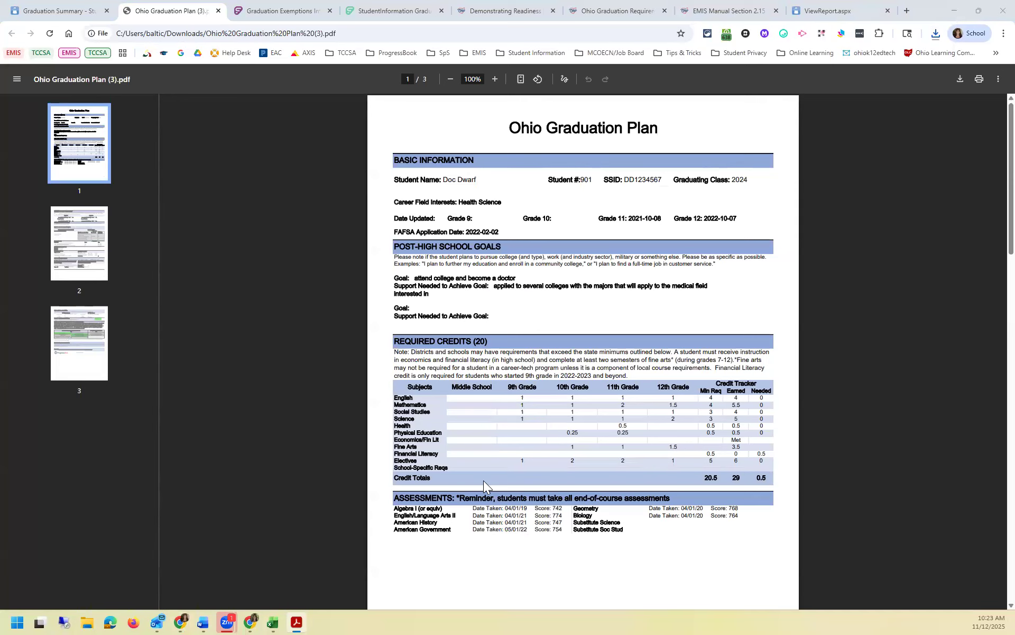
scroll(484, 480, "down", 2)
left_click_drag(472, 409, 585, 430)
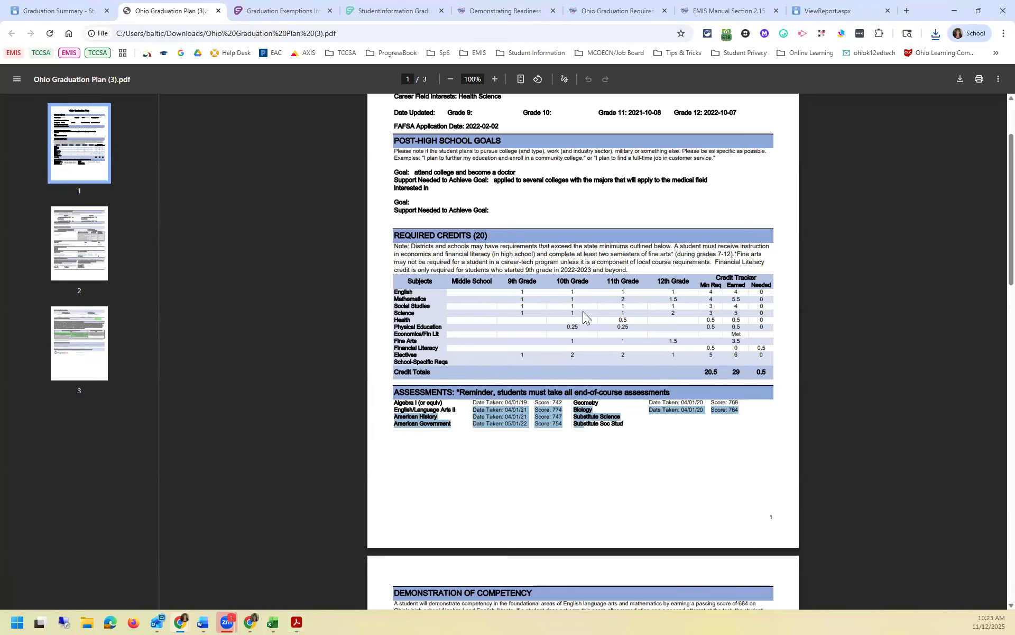
scroll(344, 365, "up", 1)
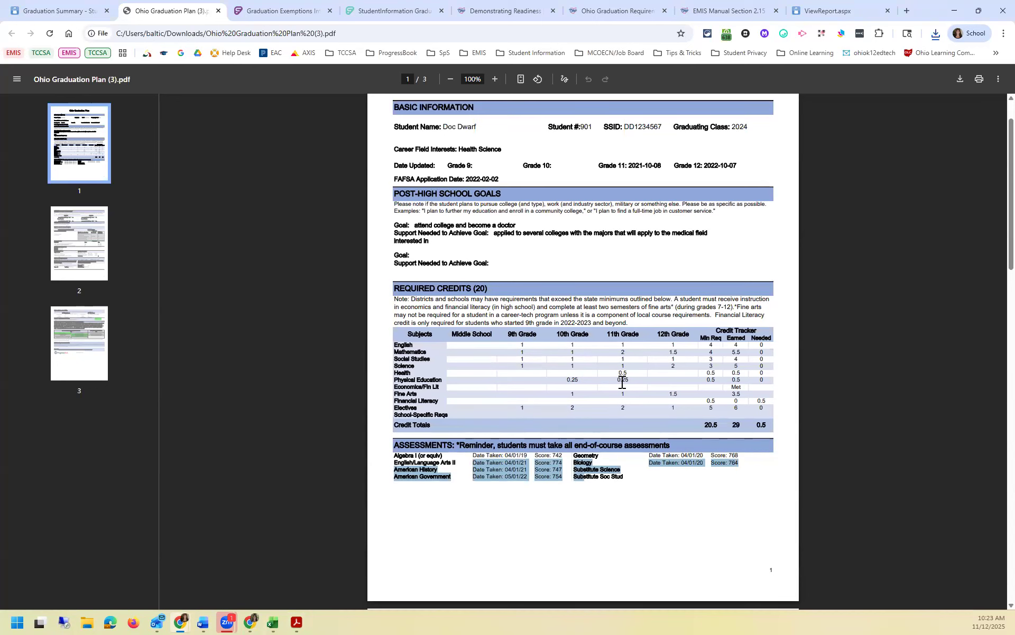
scroll(640, 430, "up", 1)
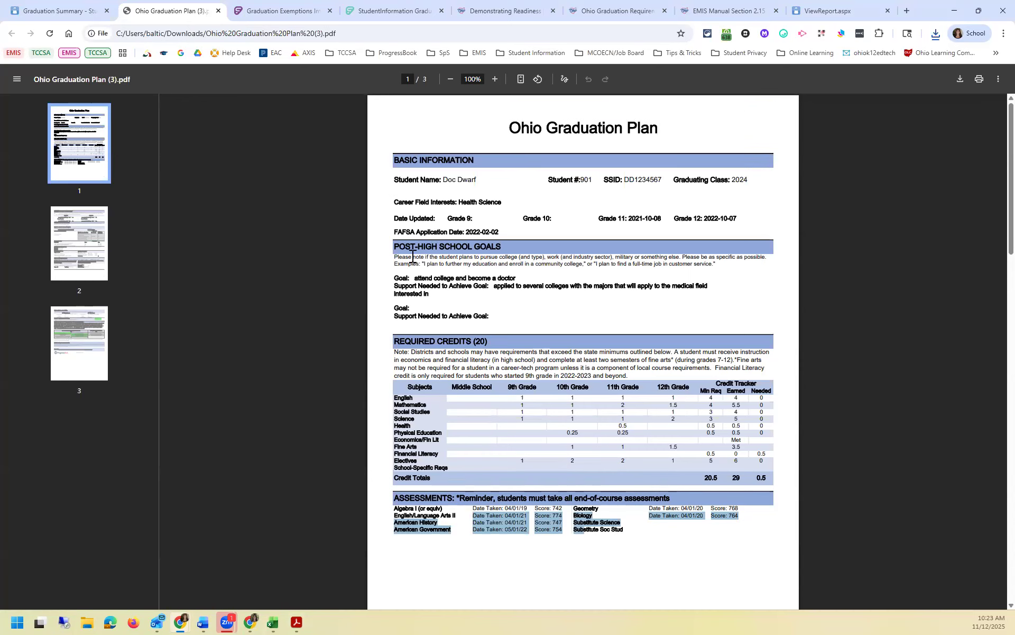
left_click_drag(395, 256, 504, 316)
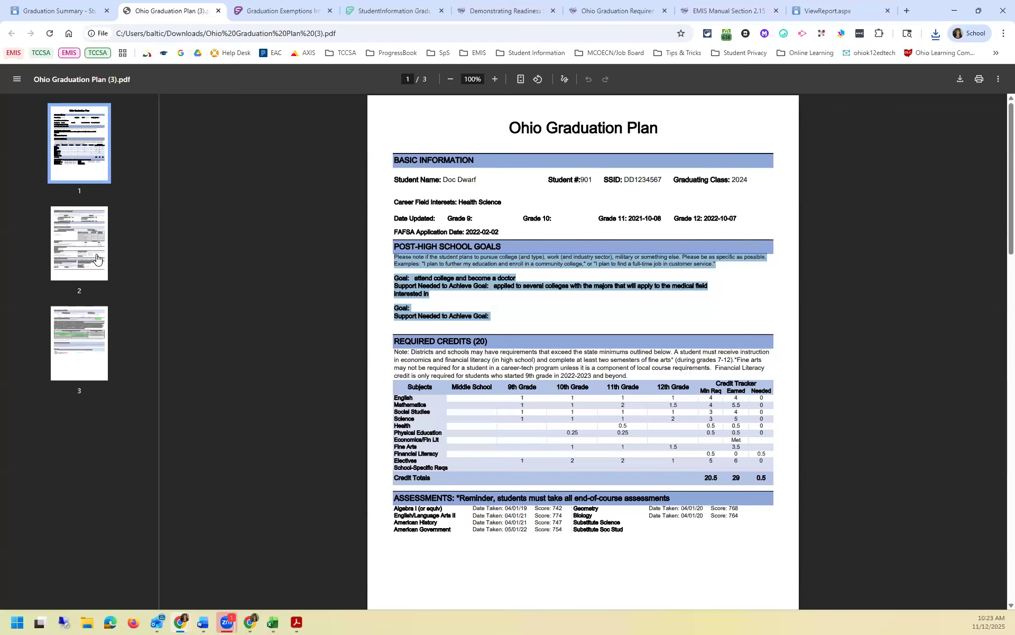
- Review the plan's competency, alternative options, diploma seals and FAFSA sections, then close the PDF
scroll(475, 414, "down", 10)
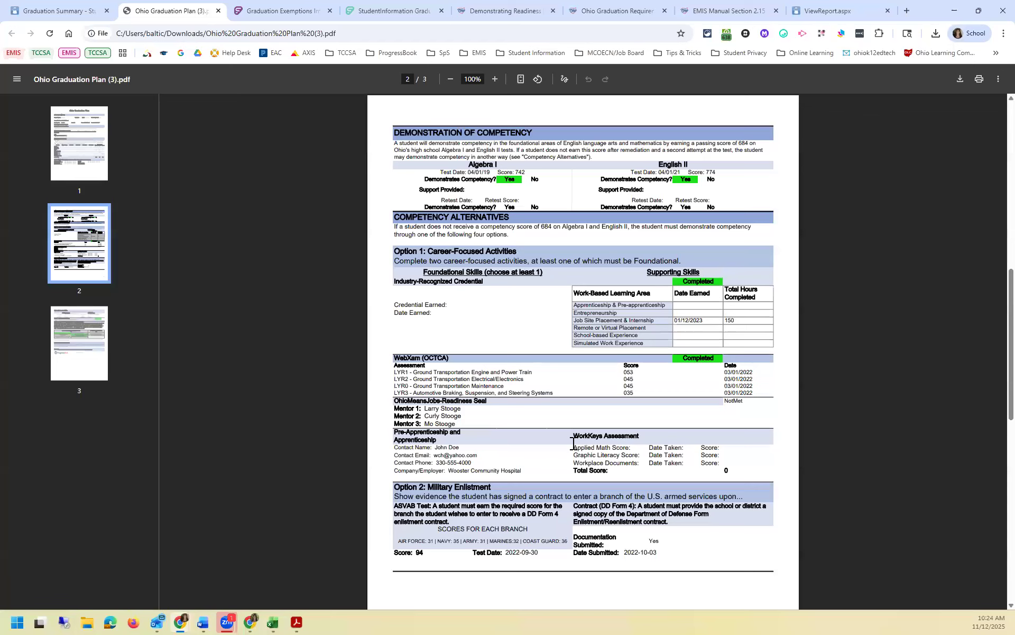
scroll(574, 443, "down", 1)
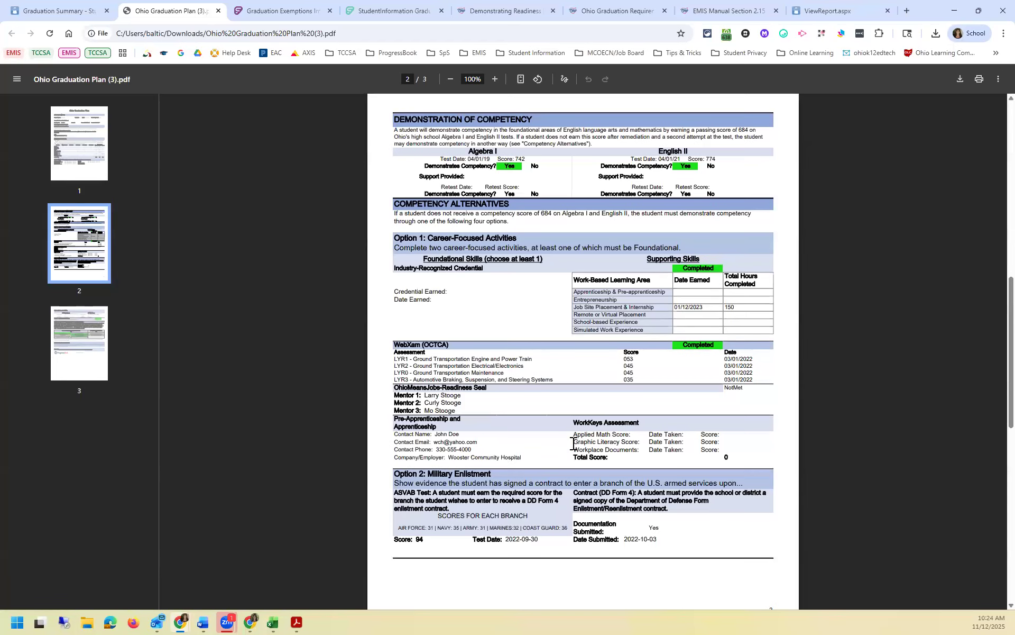
scroll(573, 443, "down", 1)
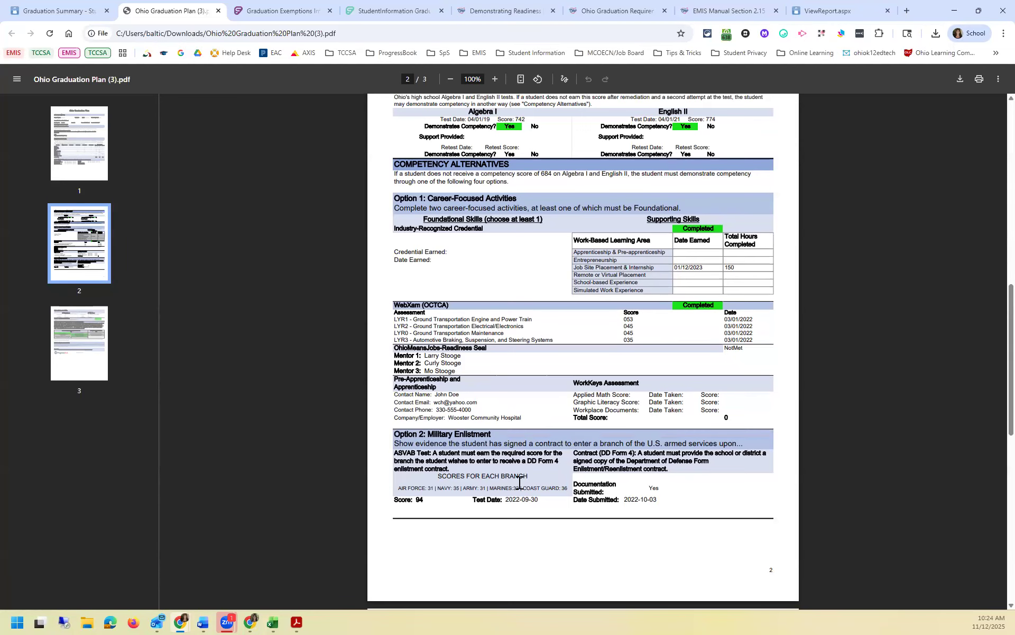
scroll(519, 486, "down", 1)
scroll(519, 485, "down", 4)
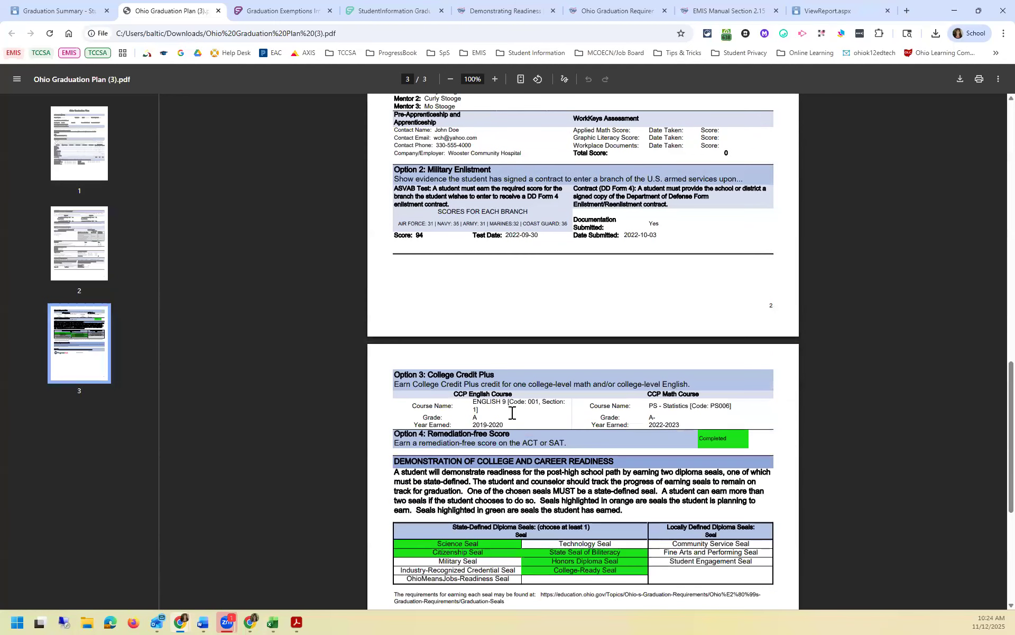
scroll(487, 404, "down", 3)
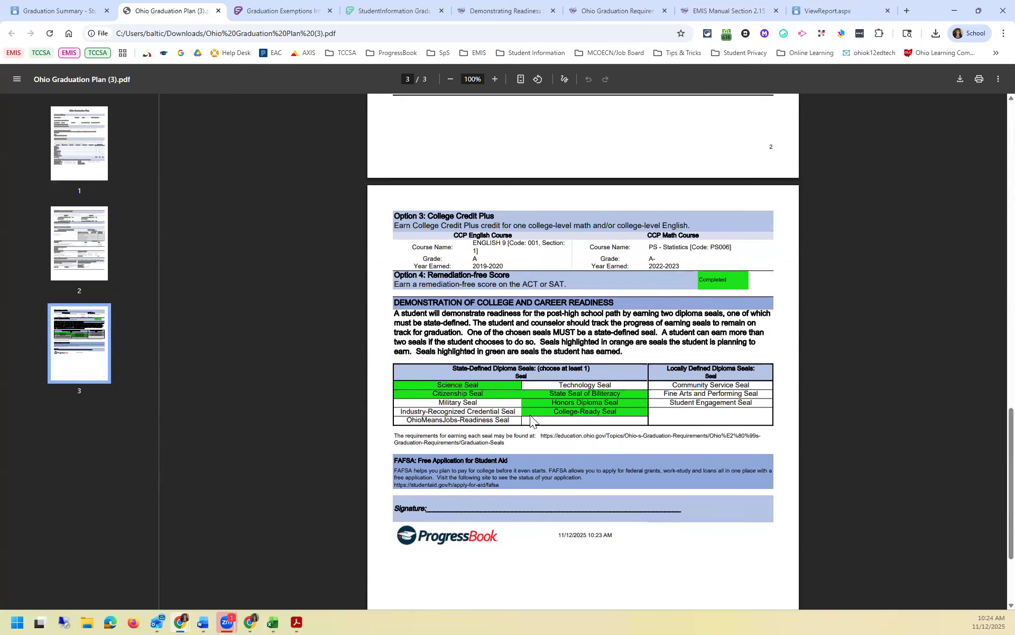
left_click_drag(465, 463, 511, 474)
scroll(511, 474, "up", 1)
scroll(511, 474, "up", 11)
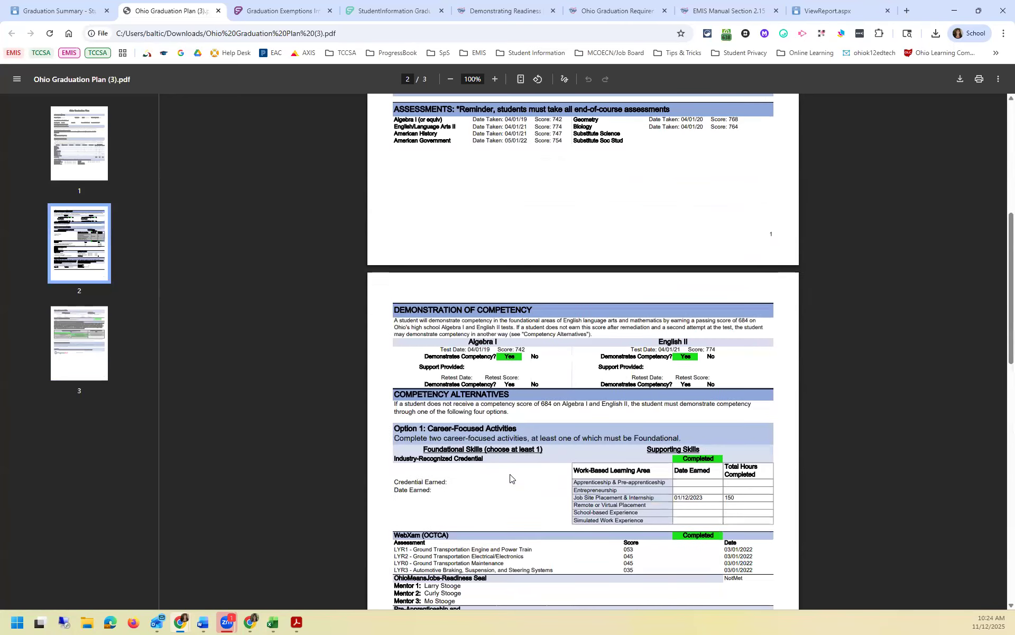
scroll(511, 479, "up", 7)
scroll(510, 477, "up", 1)
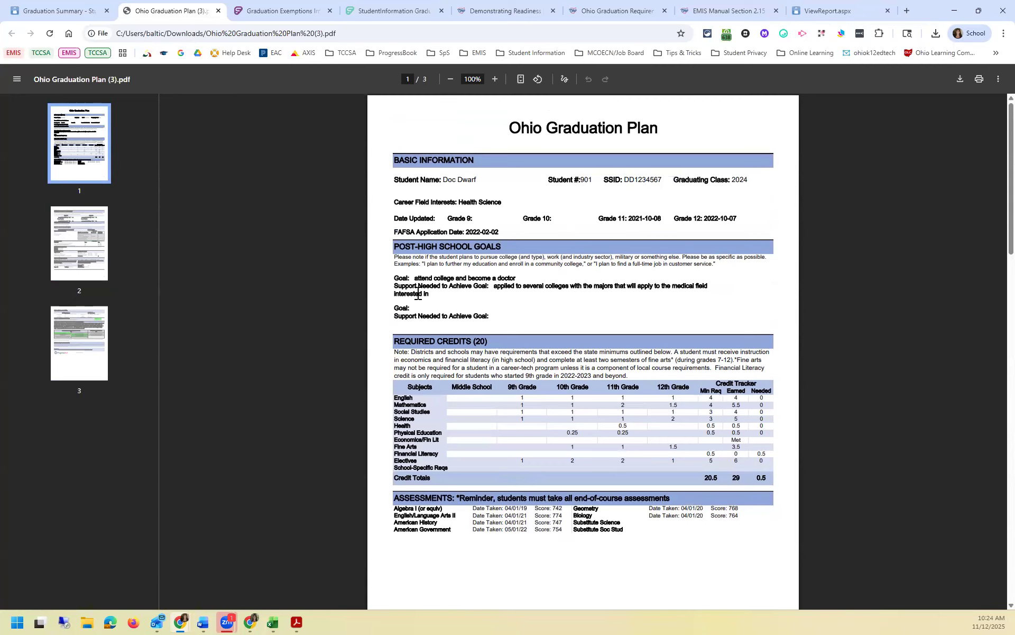
left_click(217, 10)
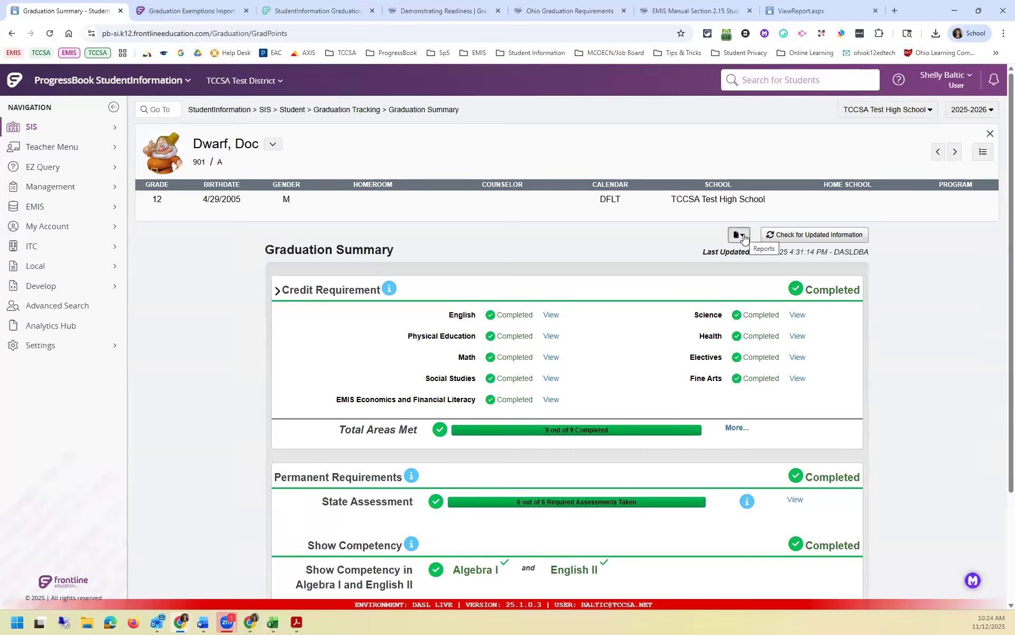
- Switch to ProgressBook DataMap and open its Graduation Summary
left_click(127, 80)
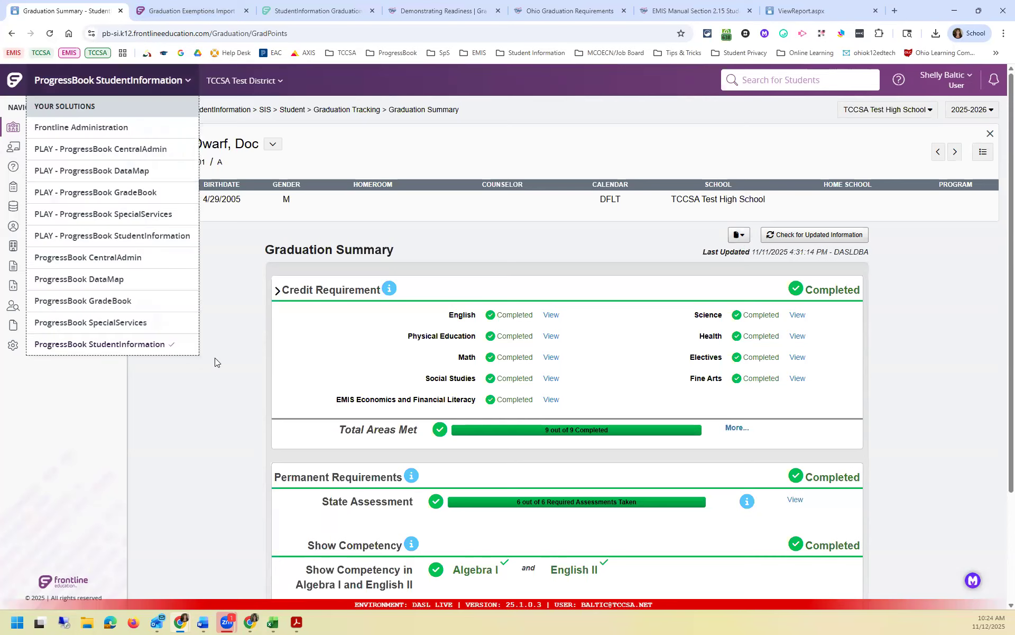
left_click(137, 283)
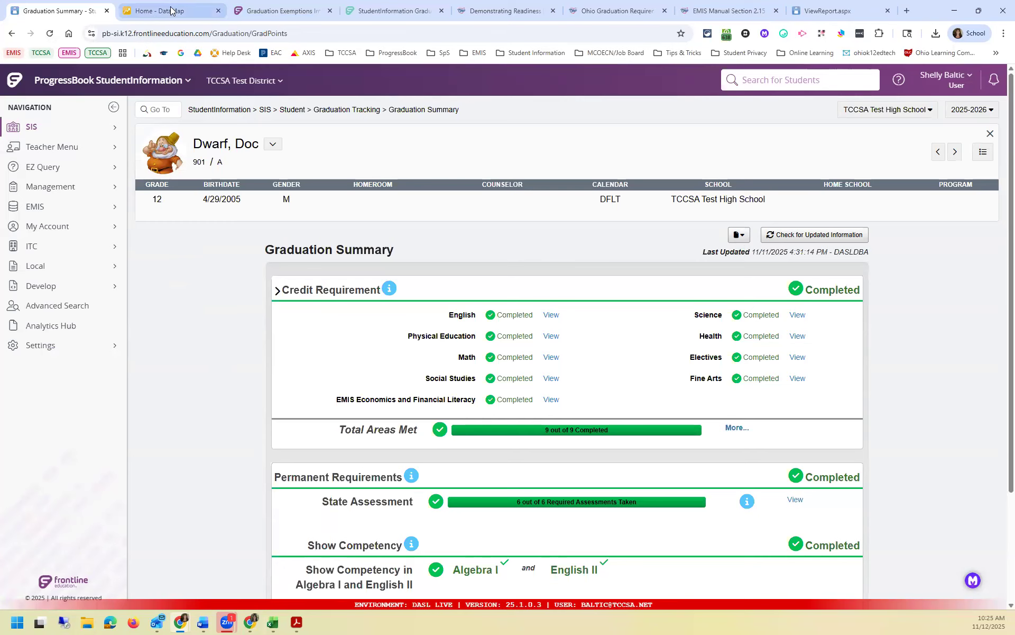
key("ctrl+Tab")
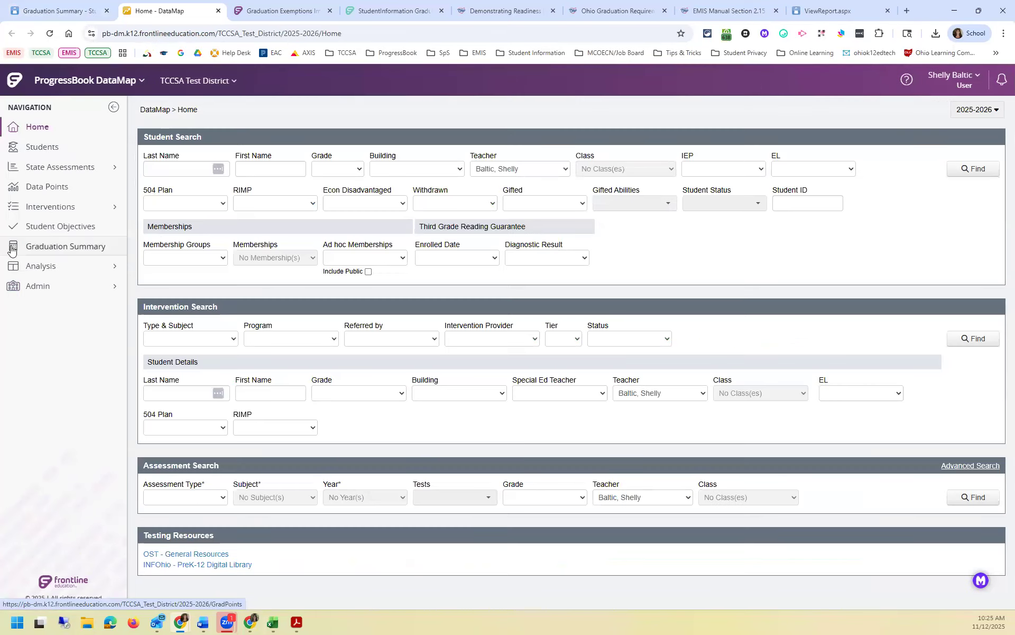
left_click(74, 252)
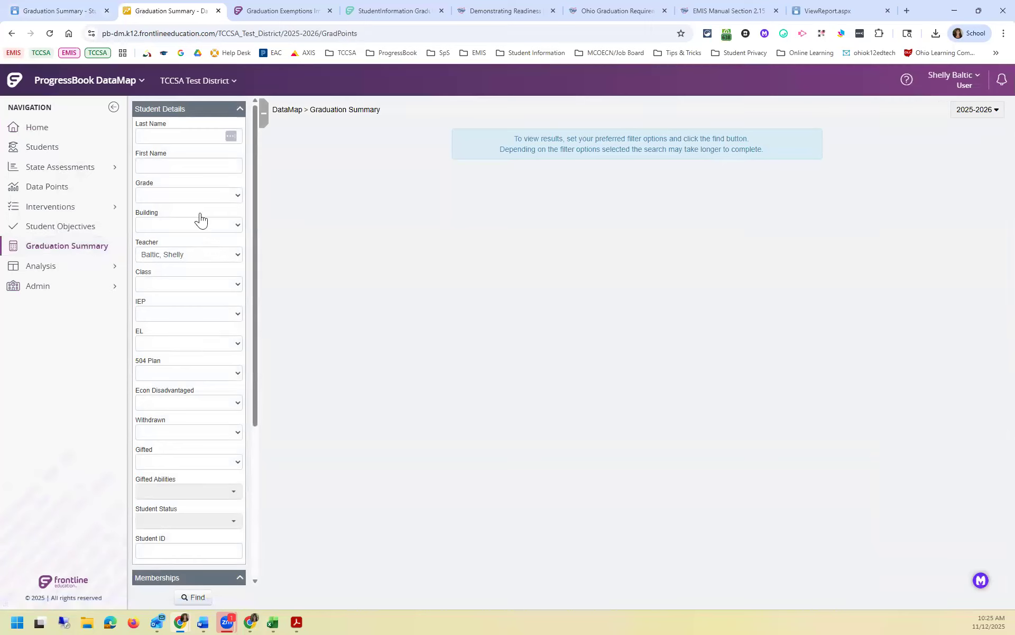
- Try to find the students' graduation records by last name with the default Teacher filter
left_click(189, 152)
type("dwarf")
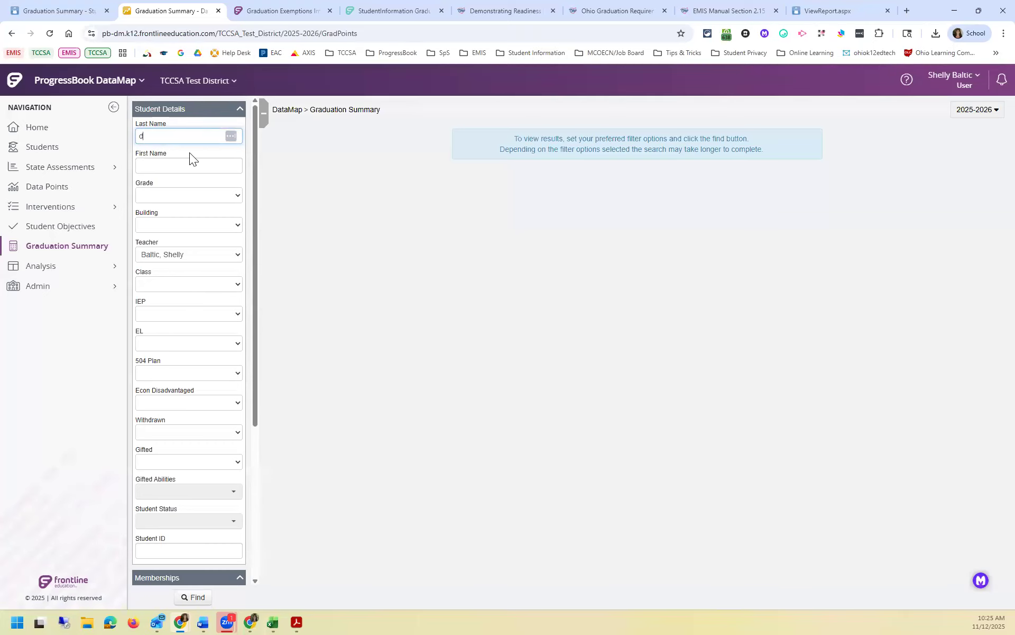
key("Return")
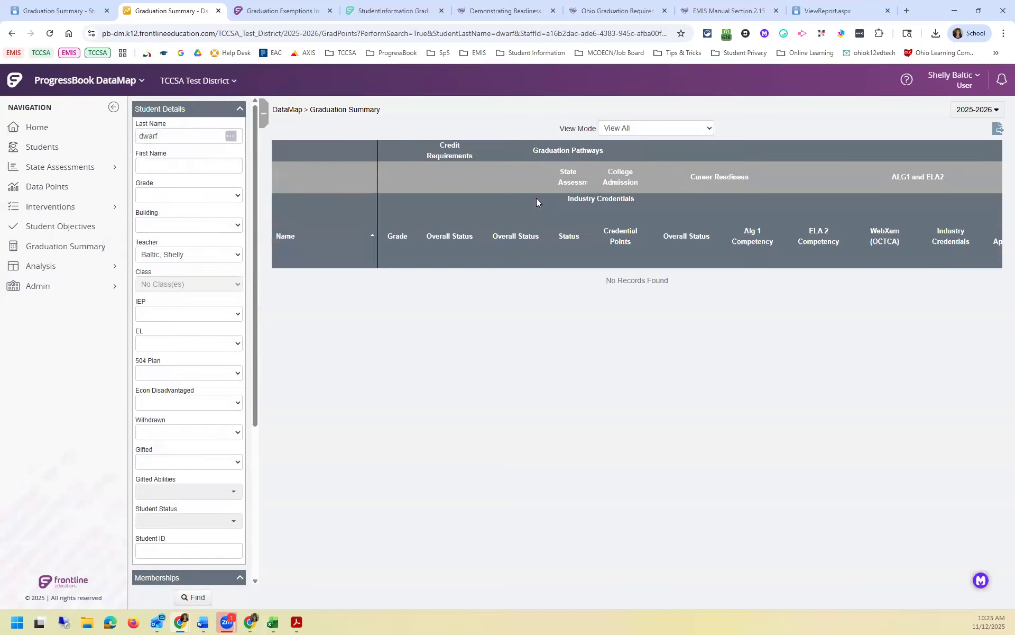
- Try a Graduation Summary search for school year 2024-2025 with the Teacher filter cleared, then return to 2025-2026
left_click(972, 110)
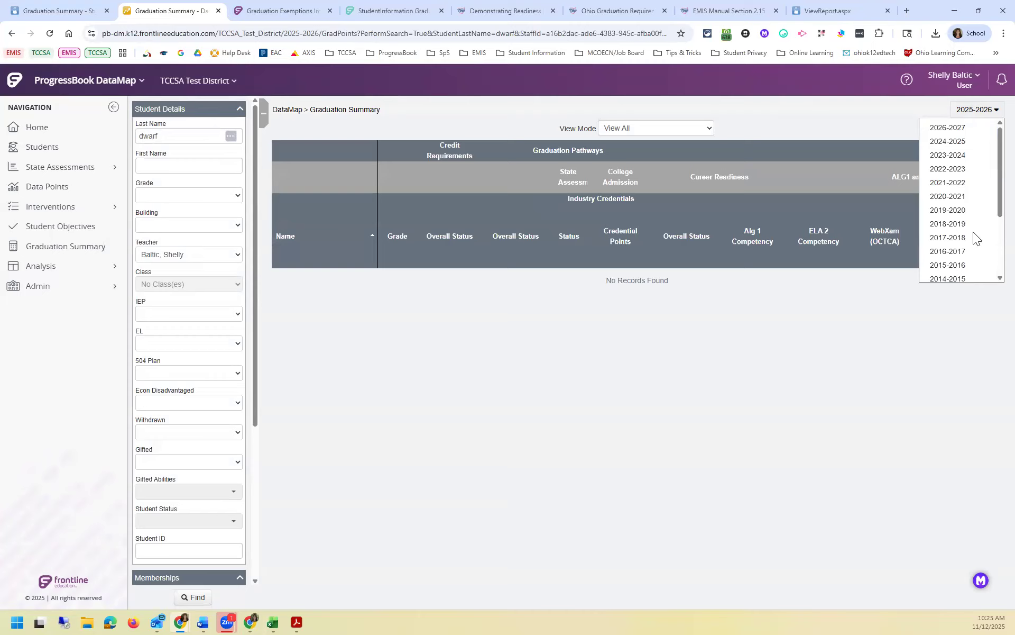
left_click(968, 146)
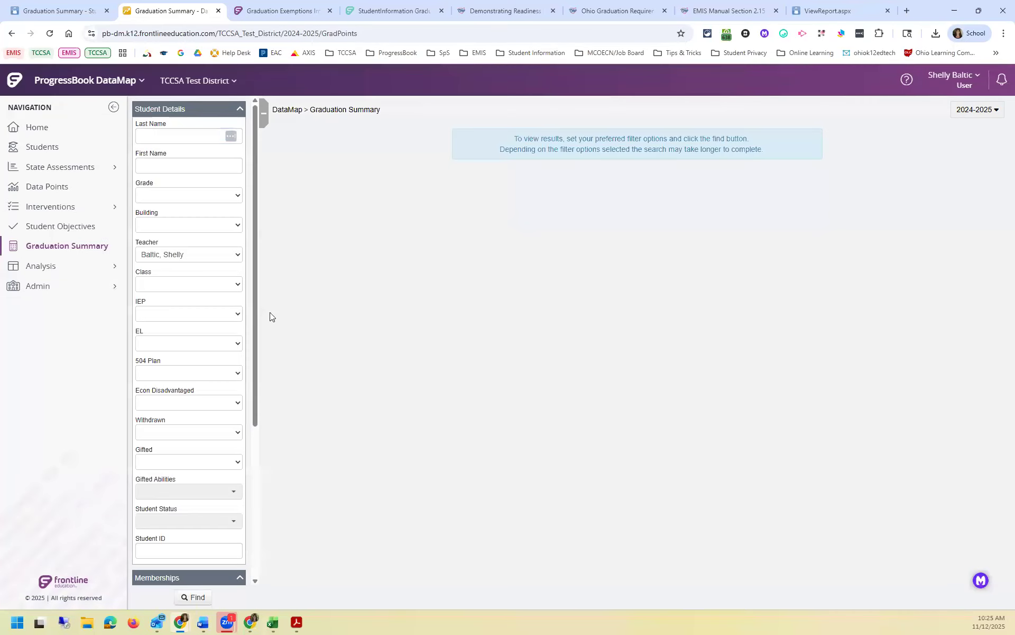
left_click(192, 261)
left_click(194, 269)
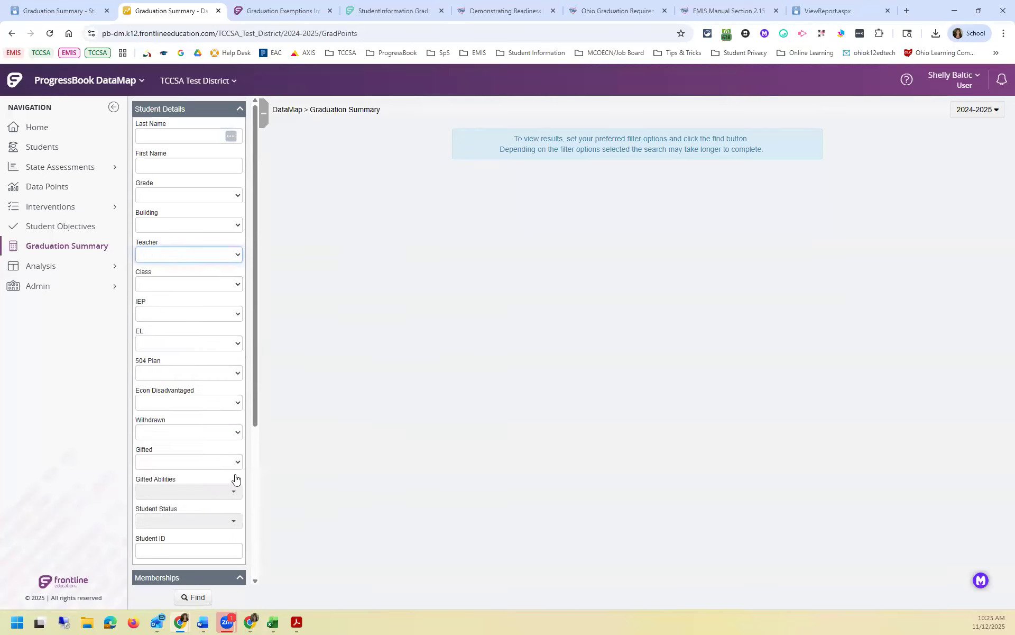
scroll(235, 479, "down", 4)
left_click(197, 598)
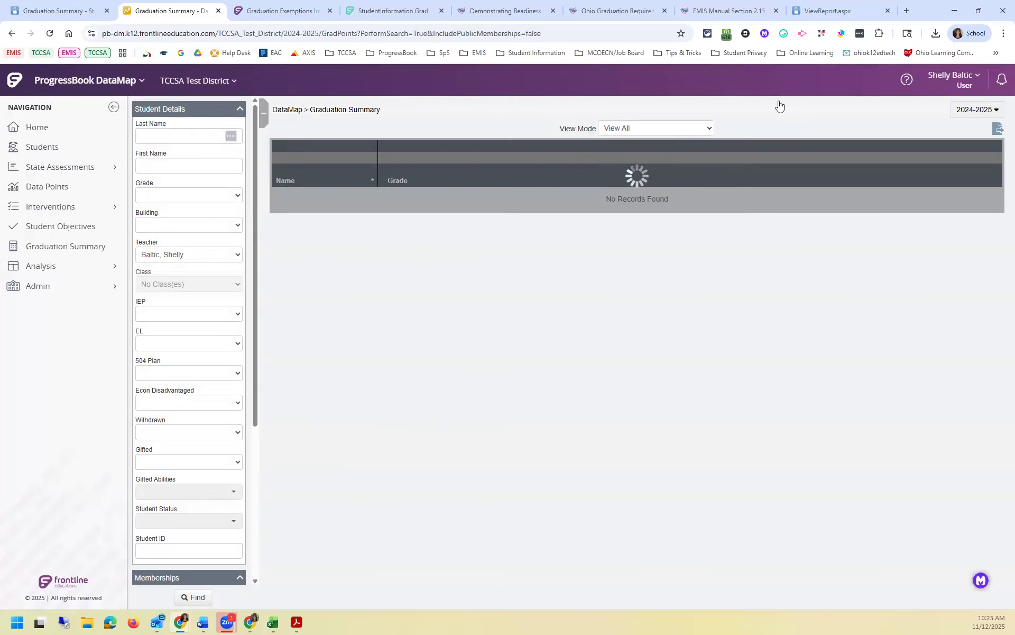
left_click(976, 111)
key("Return")
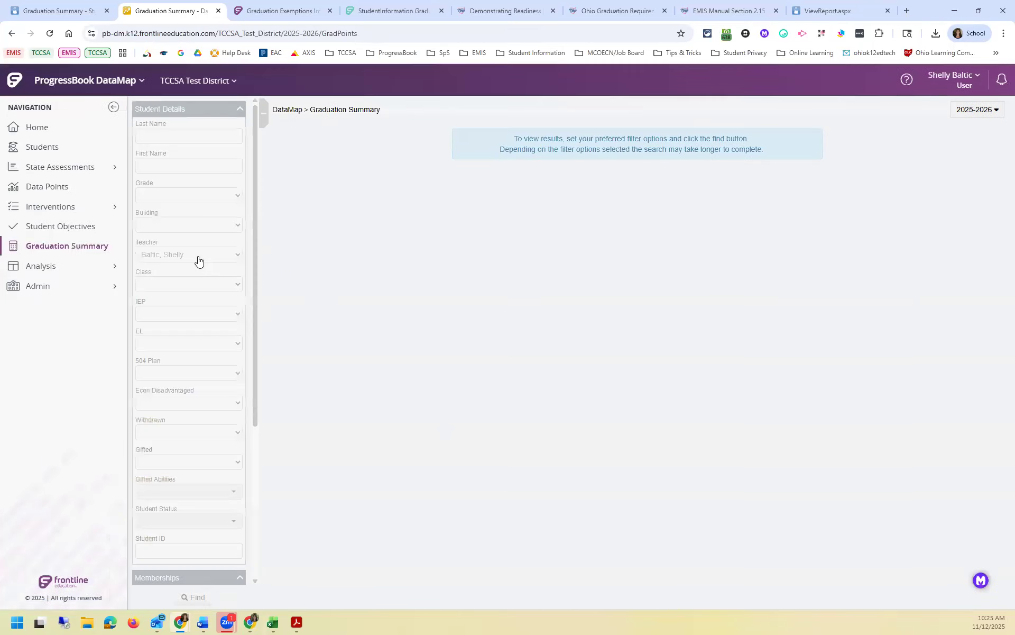
- Try a 2025-2026 Graduation Summary search with only the Teacher filter cleared
left_click(201, 256)
left_click(204, 270)
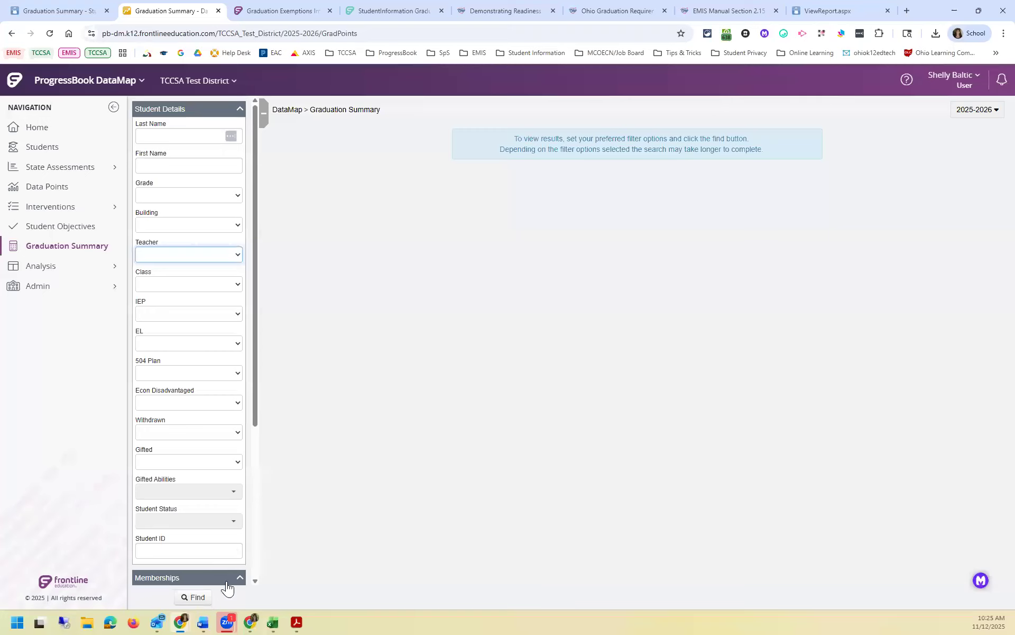
left_click(197, 598)
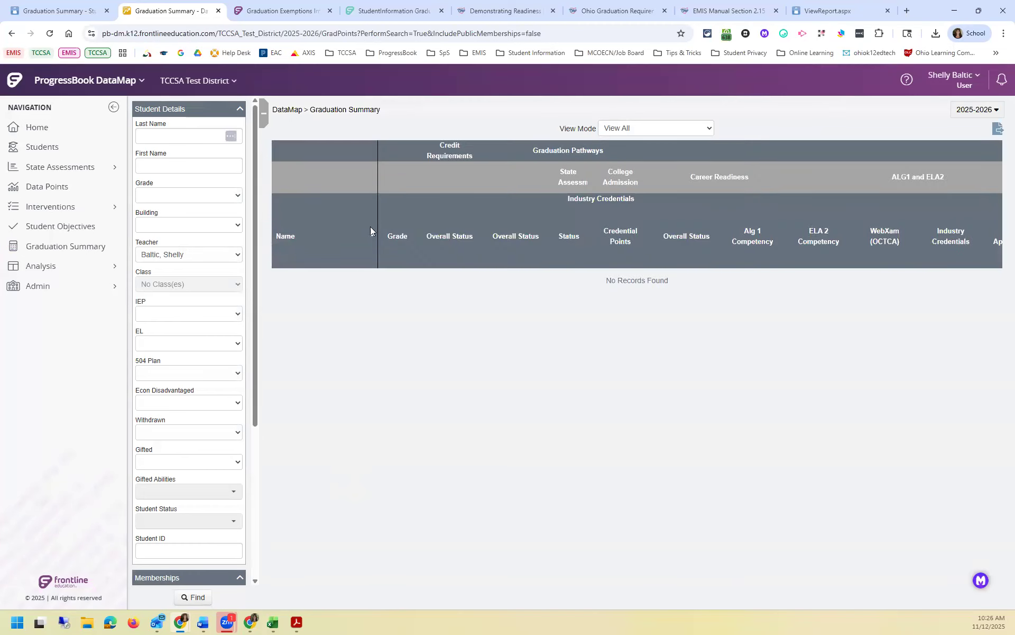
- Clear the Teacher filter, search by the students' last name, and examine the credit, state assessment and college admission columns
left_click(192, 256)
left_click(191, 272)
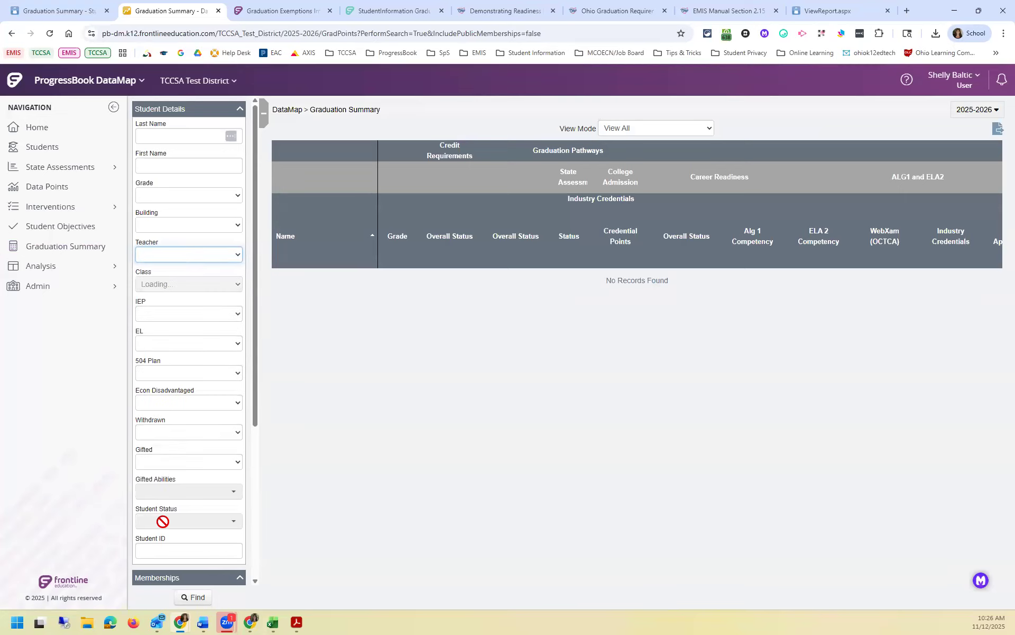
left_click(179, 136)
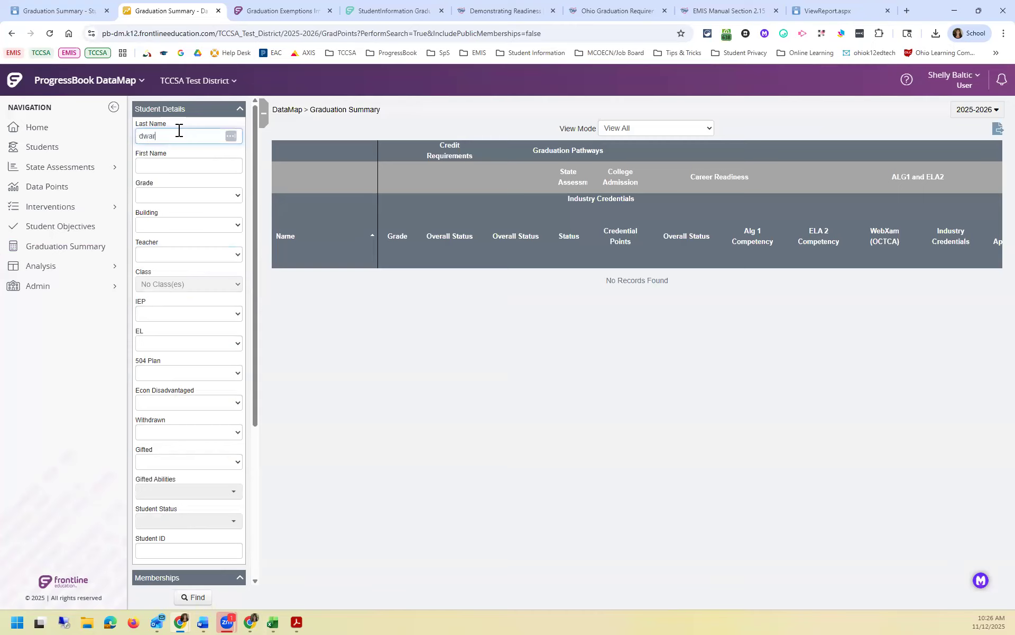
scroll(200, 579, "down", 4)
left_click(191, 601)
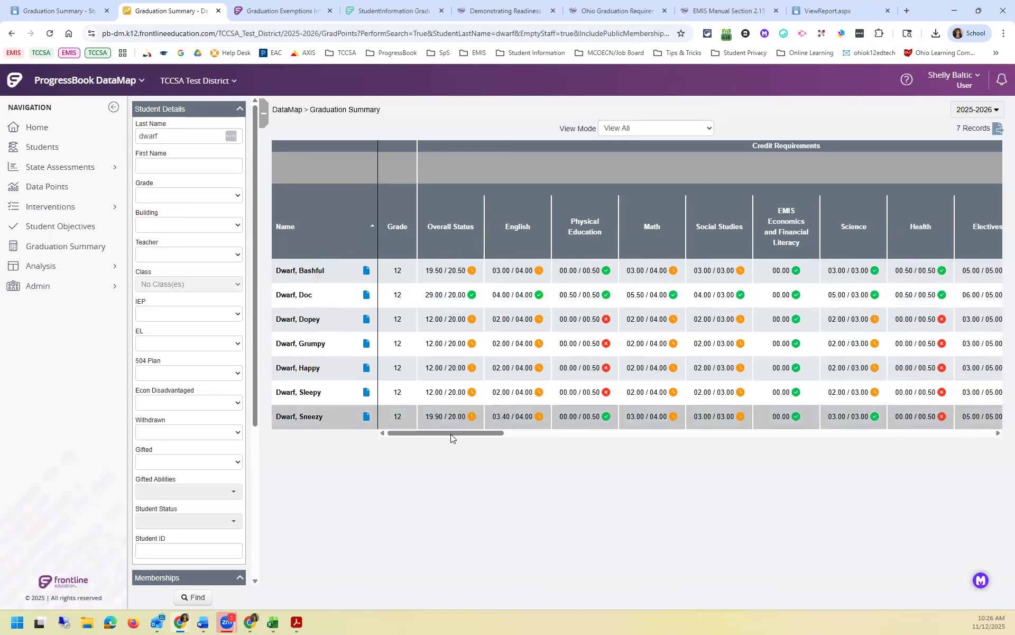
left_click_drag(457, 434, 604, 455)
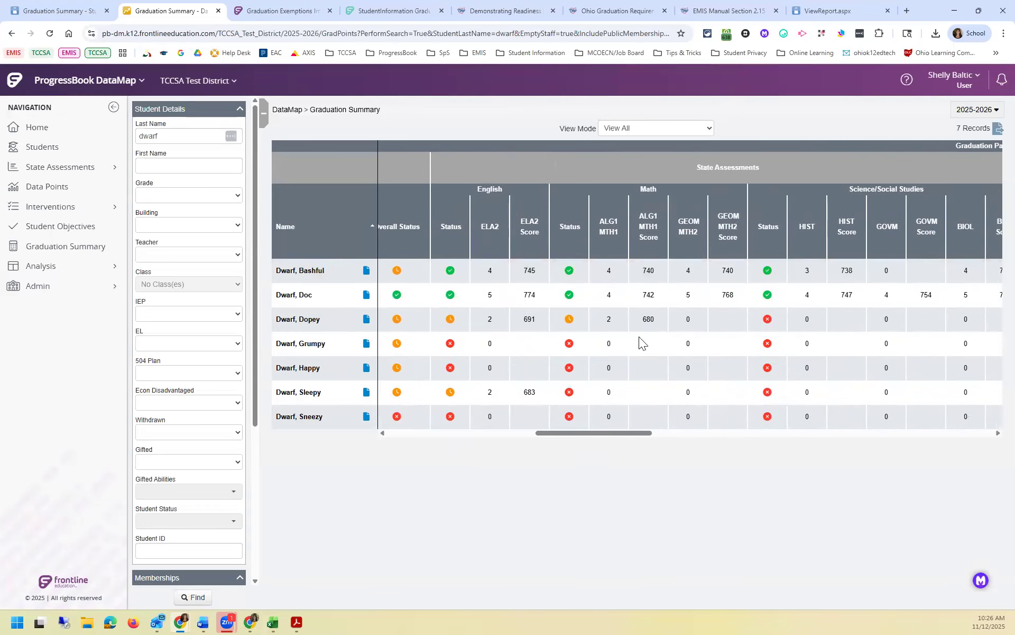
left_click_drag(584, 435, 665, 431)
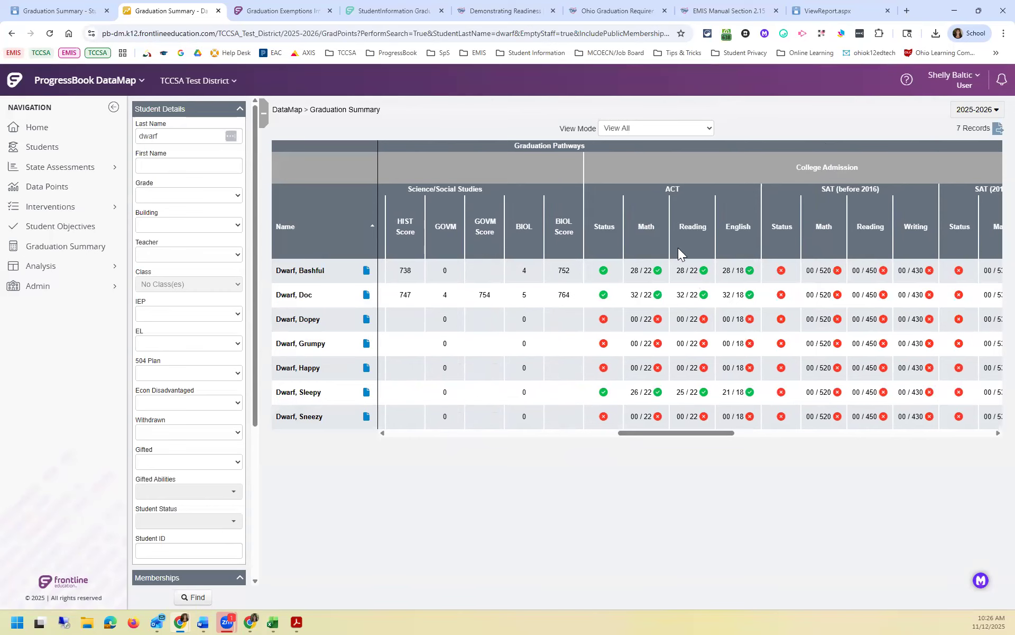
- Examine the career readiness, competency, college, military and college course work columns for all listed students, then return to the first columns
left_click_drag(676, 431, 797, 431)
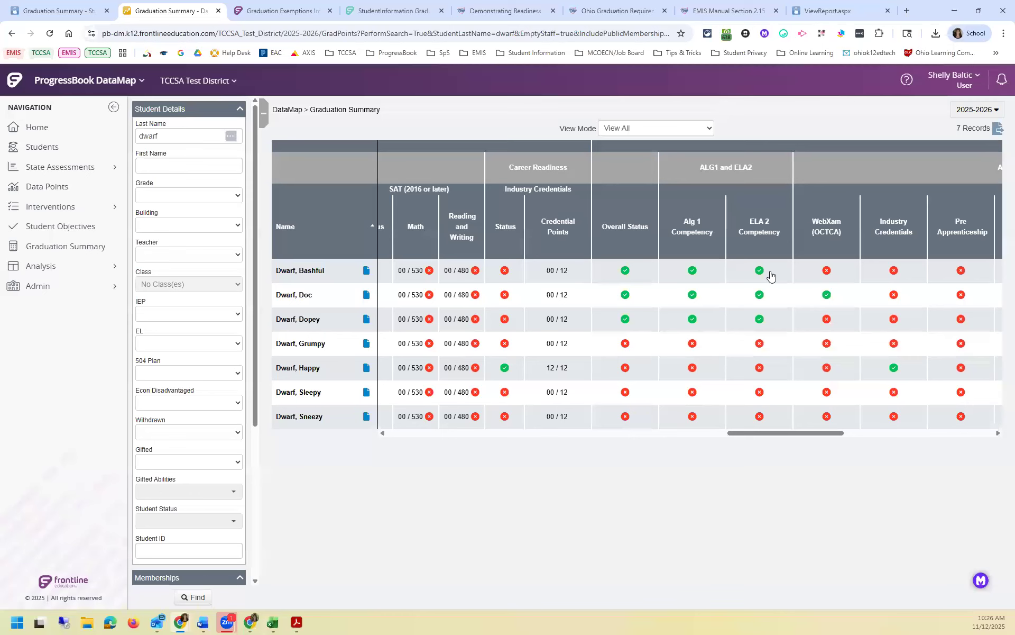
left_click_drag(762, 430, 873, 432)
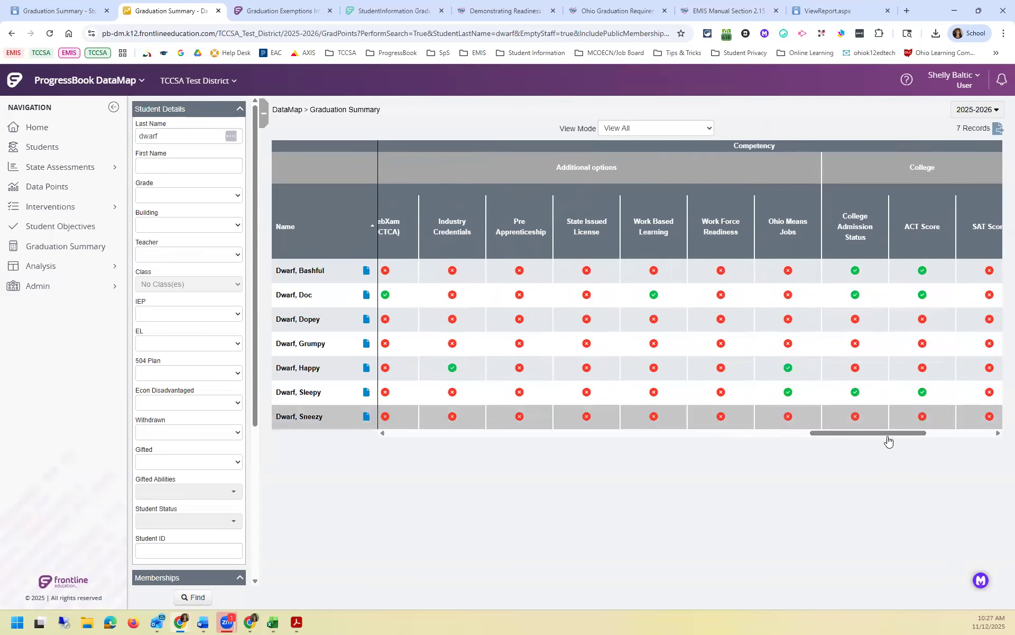
left_click_drag(891, 434, 926, 431)
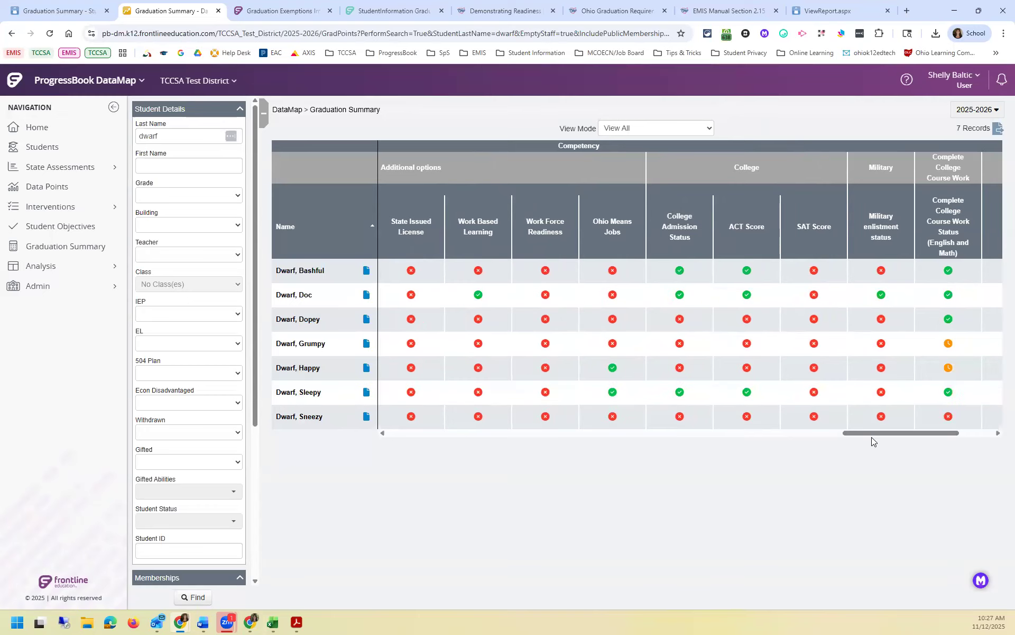
left_click_drag(871, 439, 380, 431)
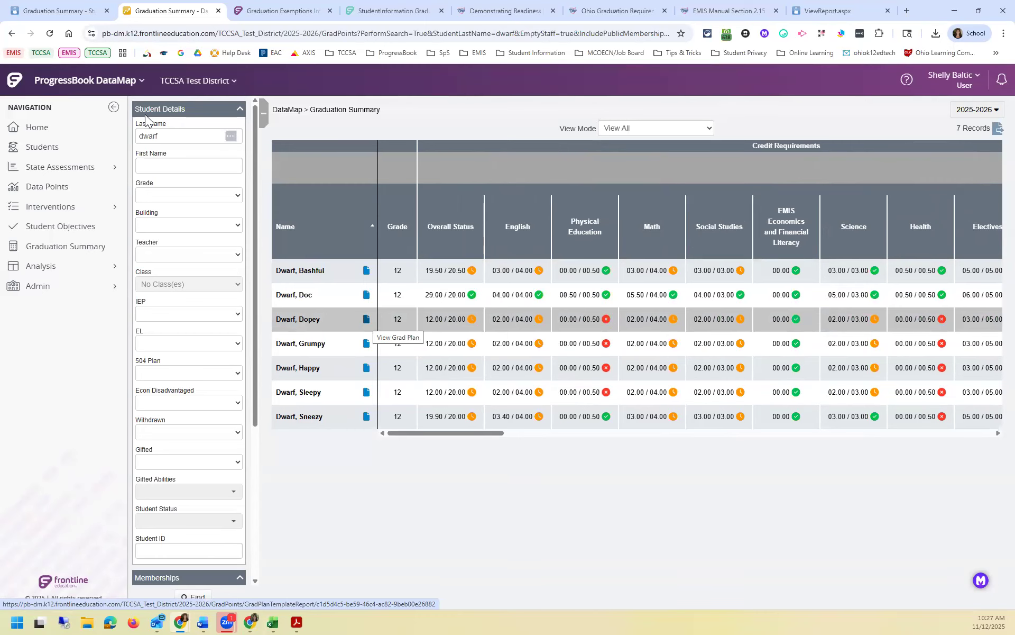
- Switch to ProgressBook StudentInformation and review the student's Exemptions / Requirements page, including FAFSA date, Pre-Apprenticeship and Work-Based Learning
left_click(72, 4)
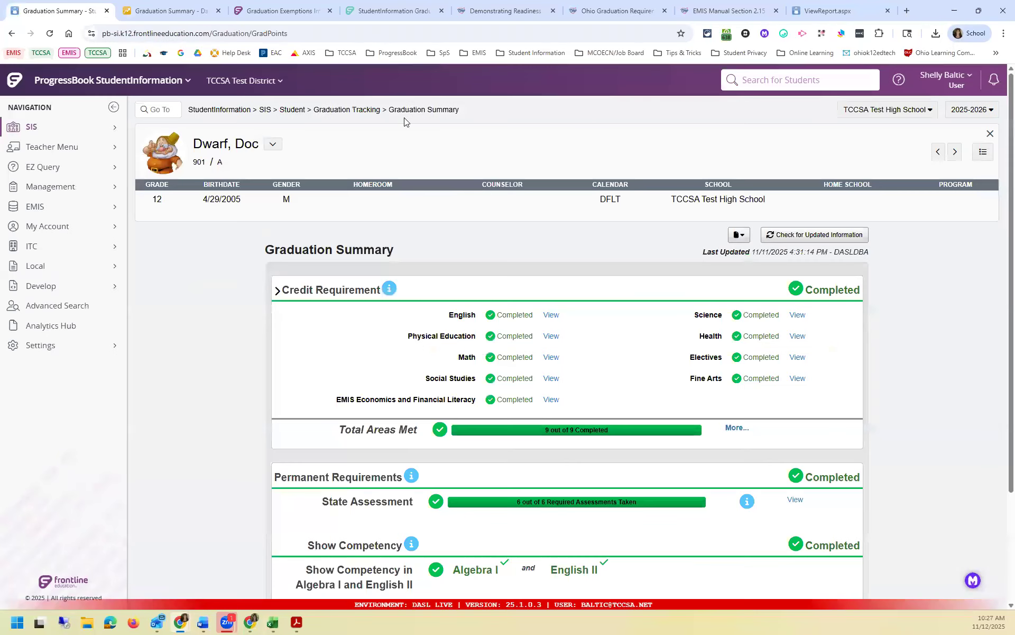
left_click(370, 108)
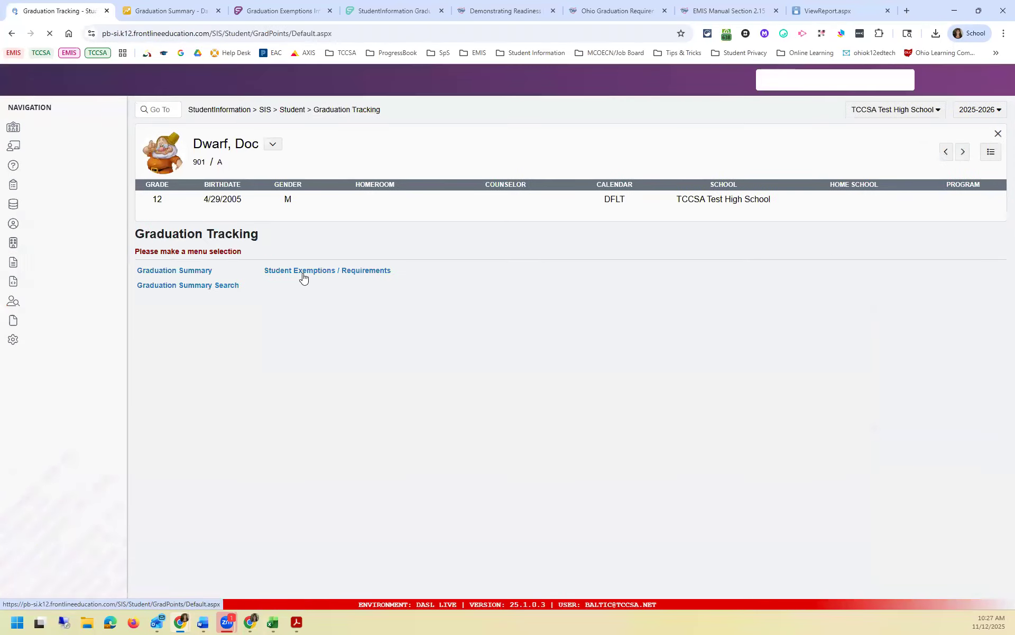
left_click(317, 272)
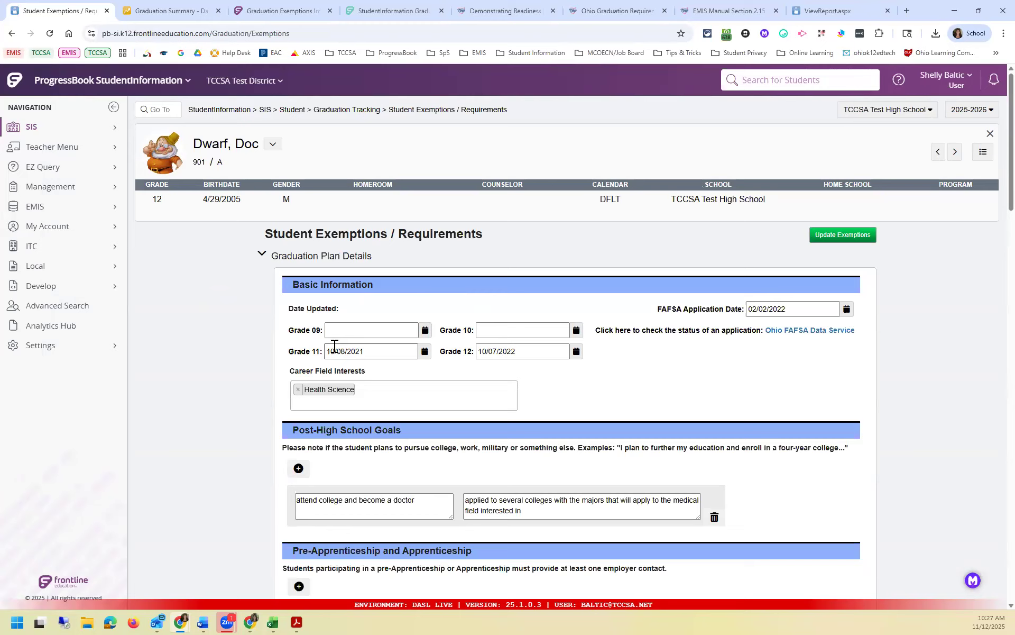
left_click_drag(658, 314, 746, 311)
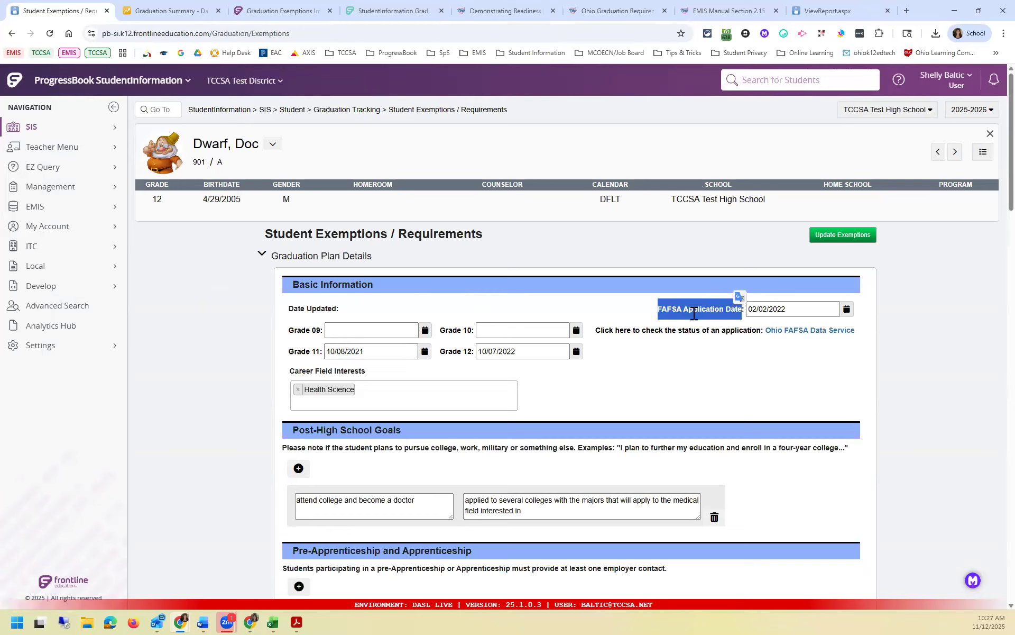
scroll(694, 312, "down", 3)
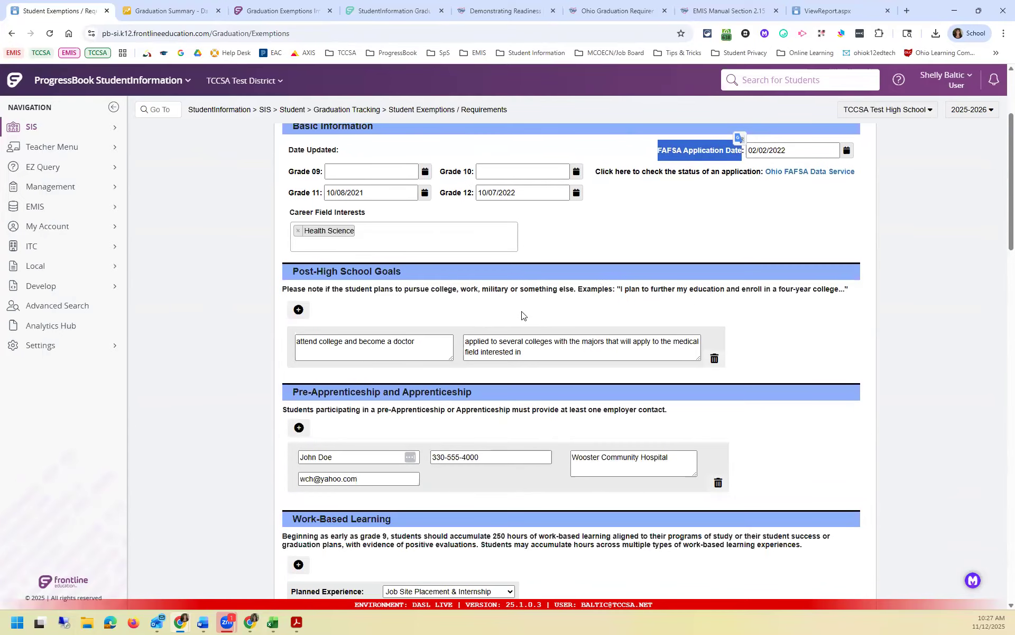
left_click_drag(297, 392, 469, 405)
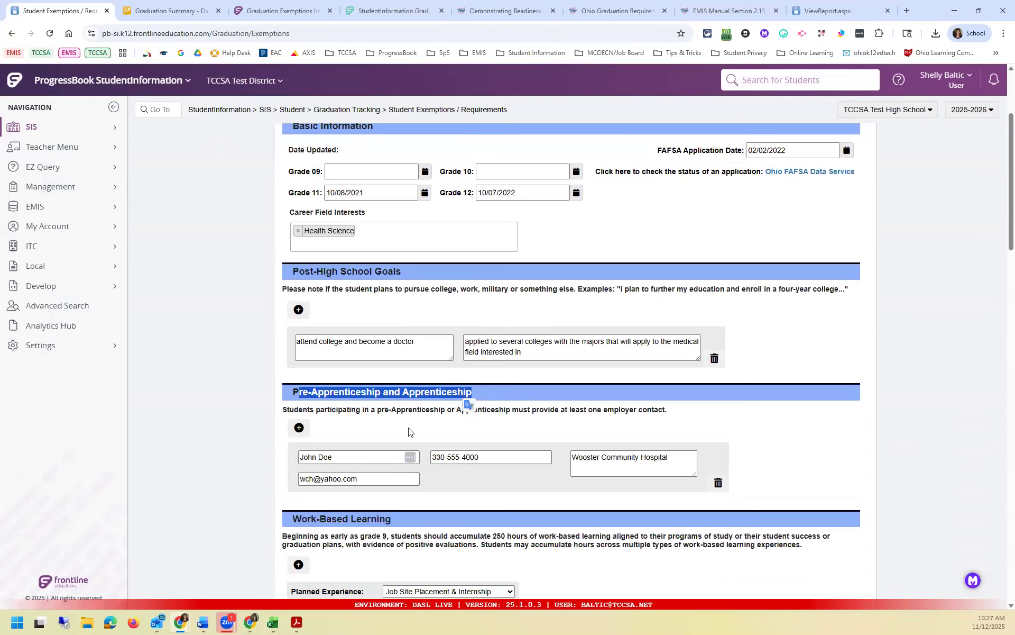
scroll(410, 428, "down", 3)
scroll(508, 445, "down", 1)
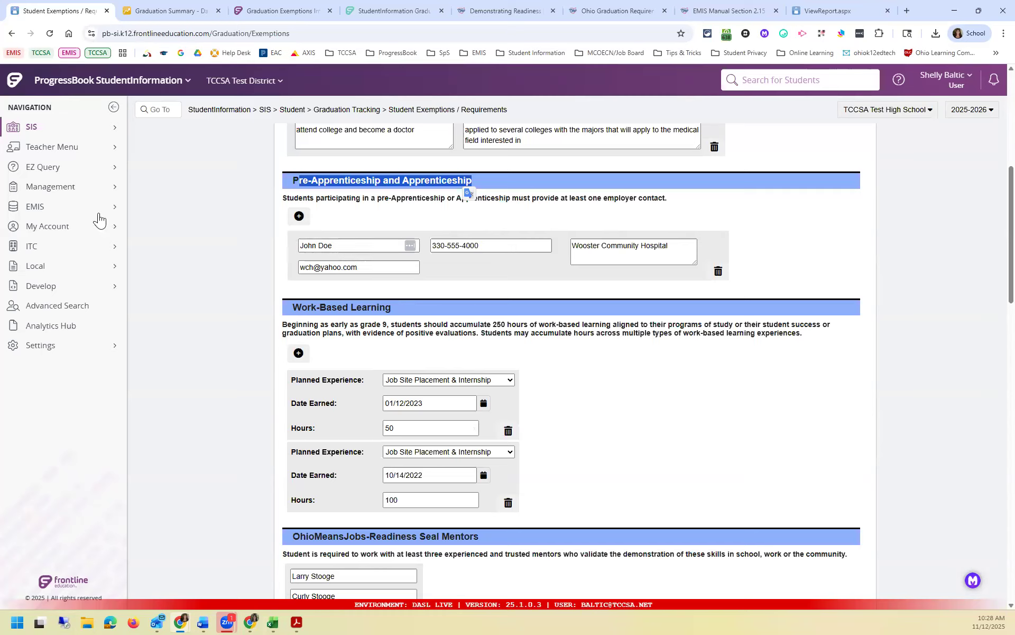
- Open the school-level Graduation / Eligibility Miscellaneous Items list in School Administration
left_click(266, 110)
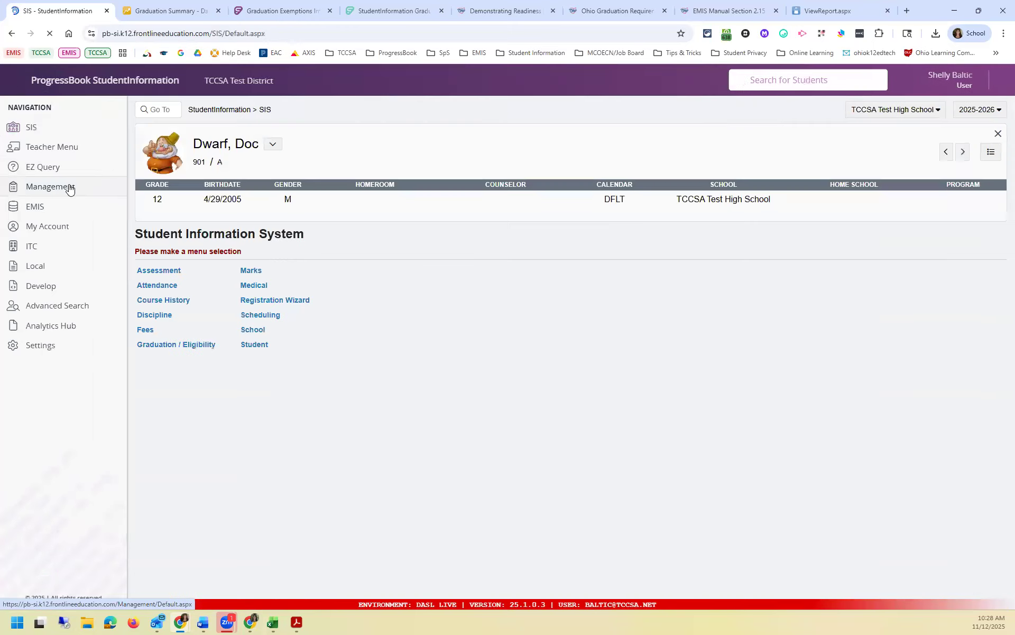
left_click(68, 188)
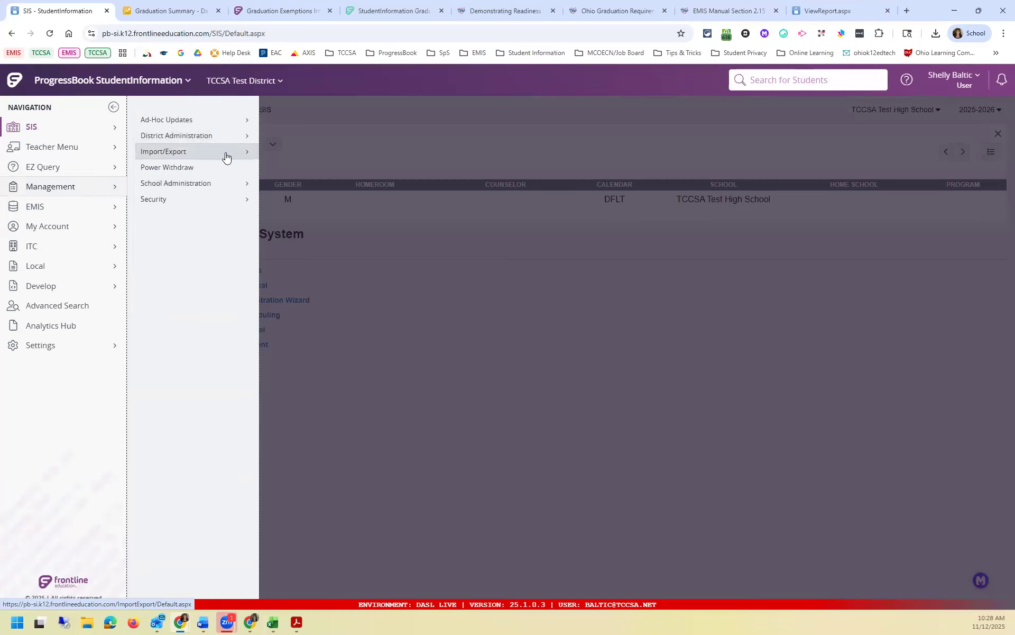
left_click(231, 184)
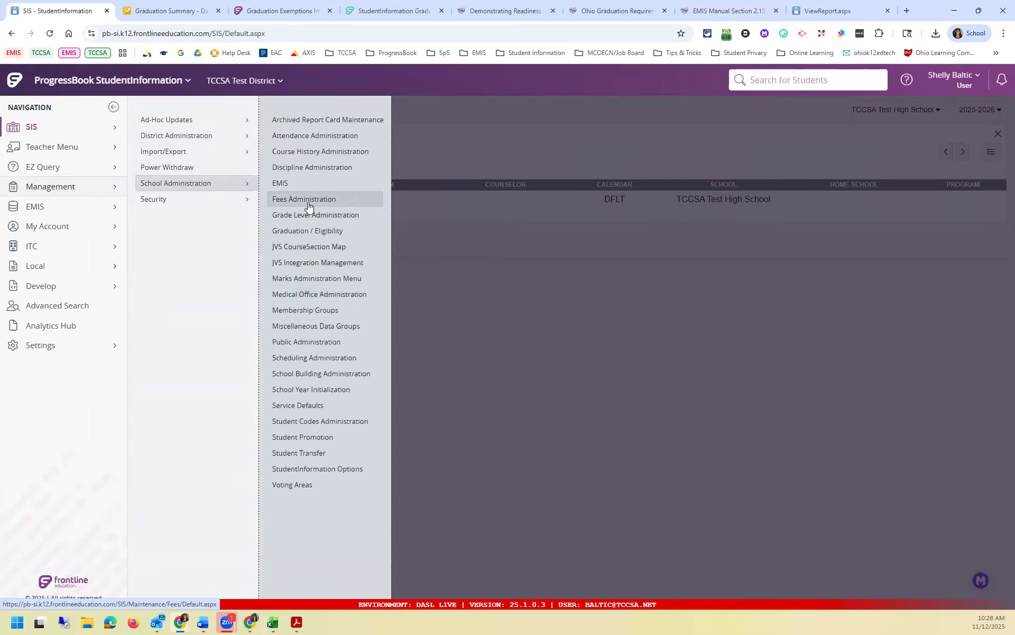
left_click(330, 231)
left_click_drag(332, 231, 307, 231)
left_click(324, 238)
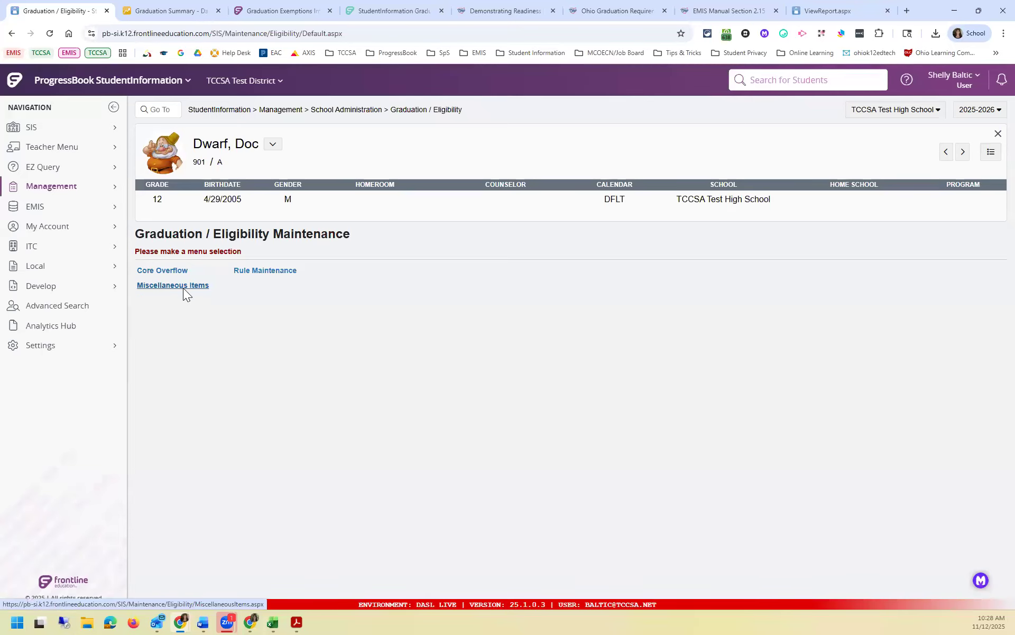
left_click(178, 286)
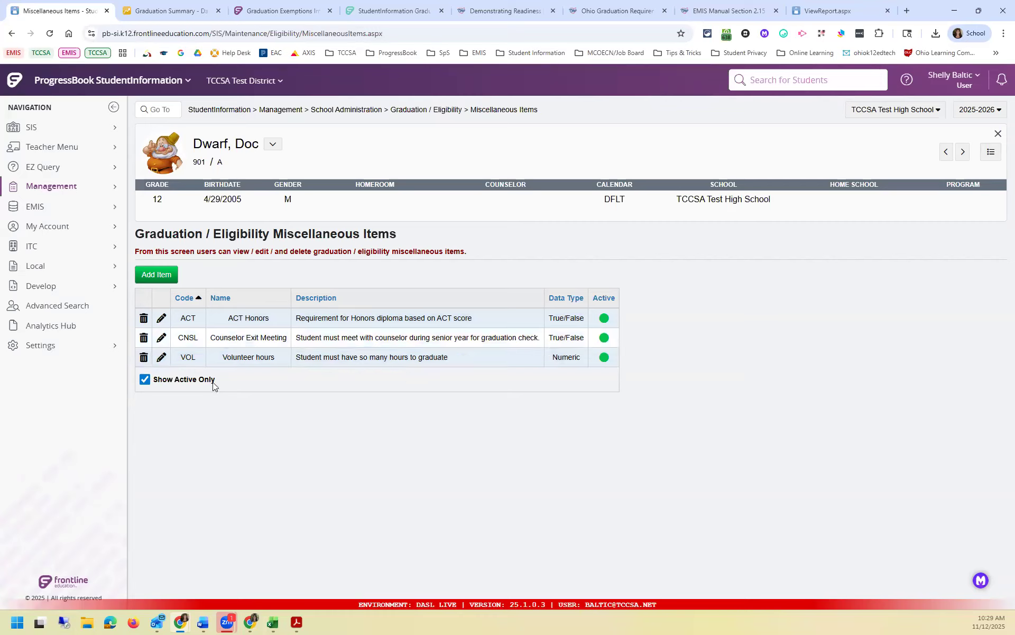
- Inspect the Volunteer hours miscellaneous item's data type setting and leave it without saving
left_click(161, 358)
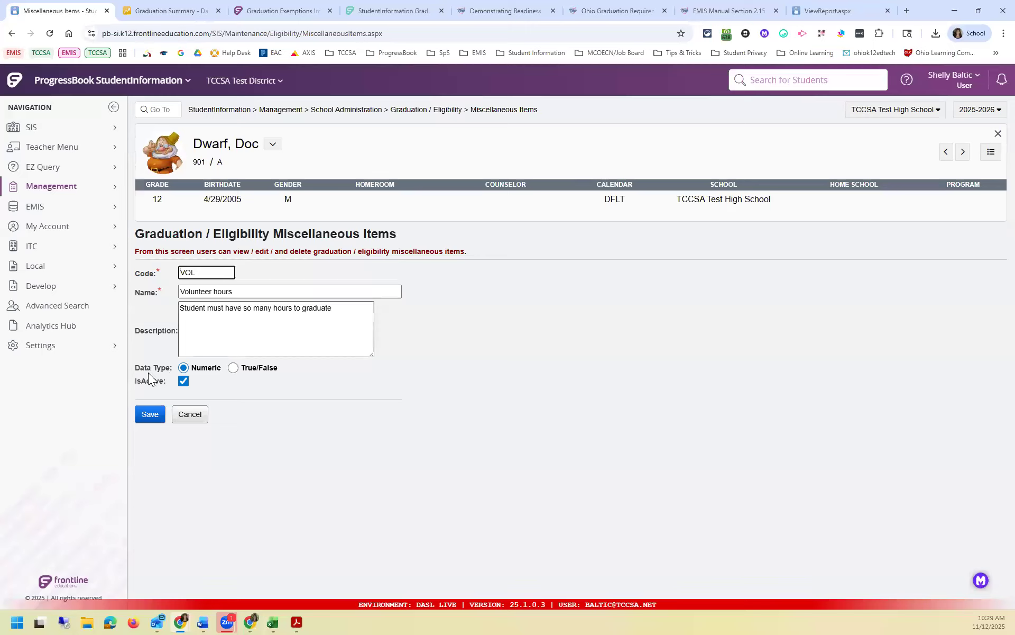
mouse_move(135, 369)
left_mouse_down()
mouse_move(173, 369)
mouse_move(146, 367)
left_mouse_up()
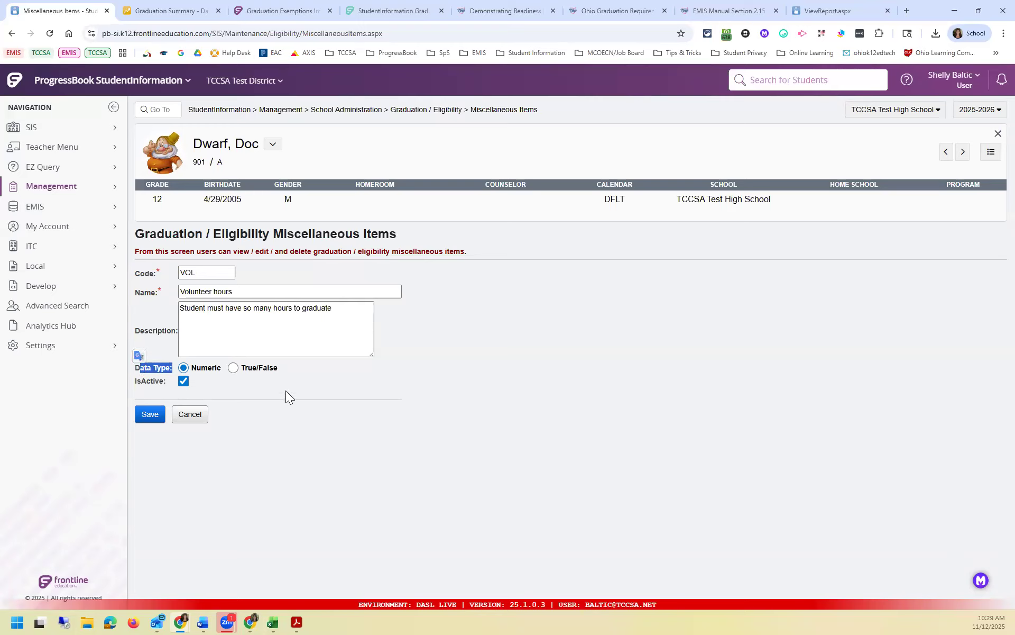
left_click(194, 413)
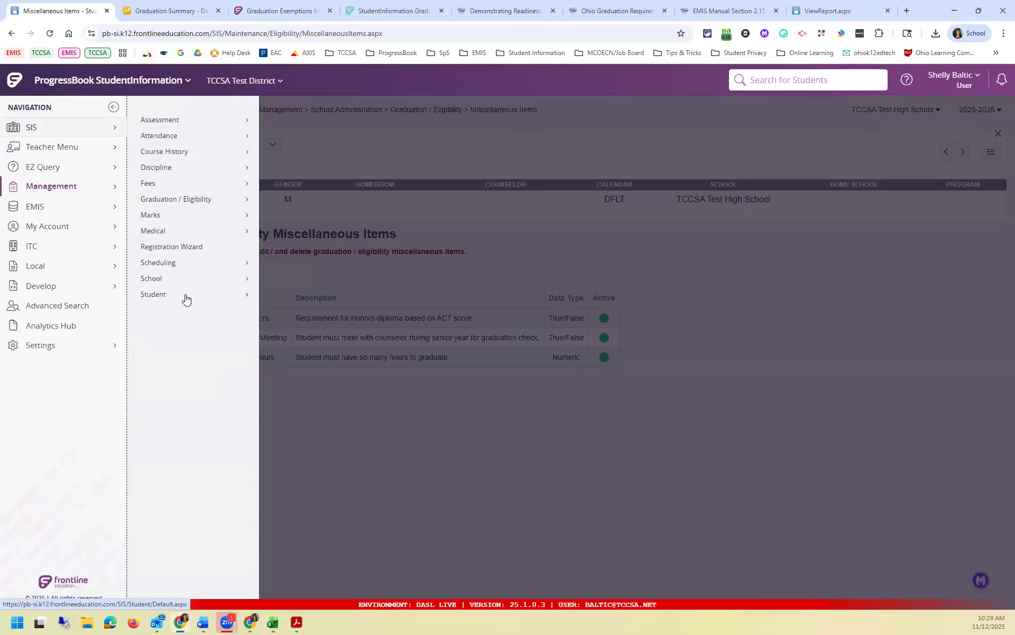
- Open the selected student's Graduation / Eligibility Miscellaneous Values to view the recorded items
mouse_move(207, 300)
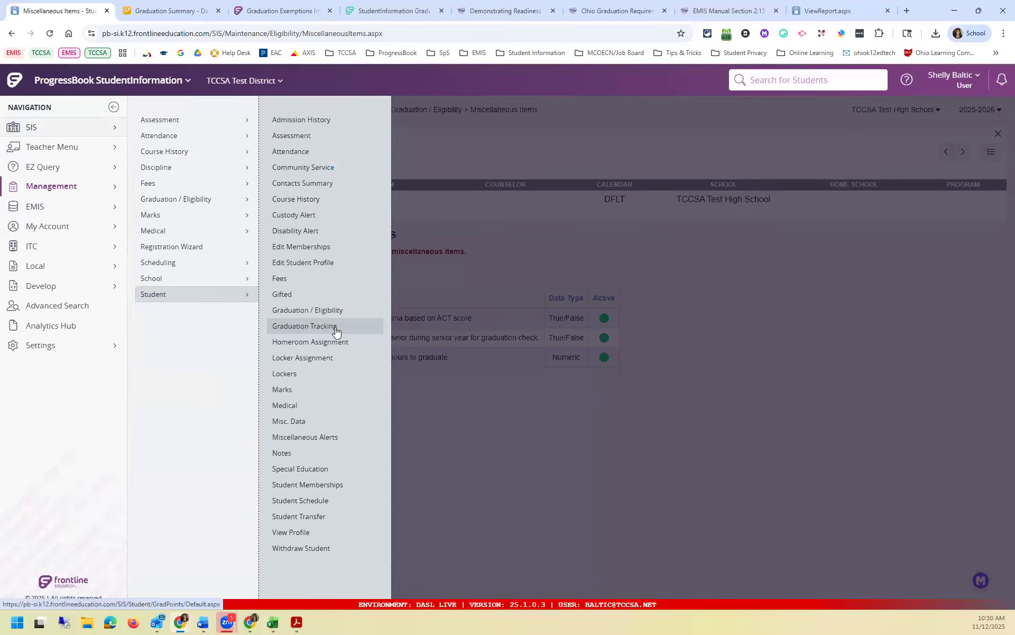
left_click(302, 312)
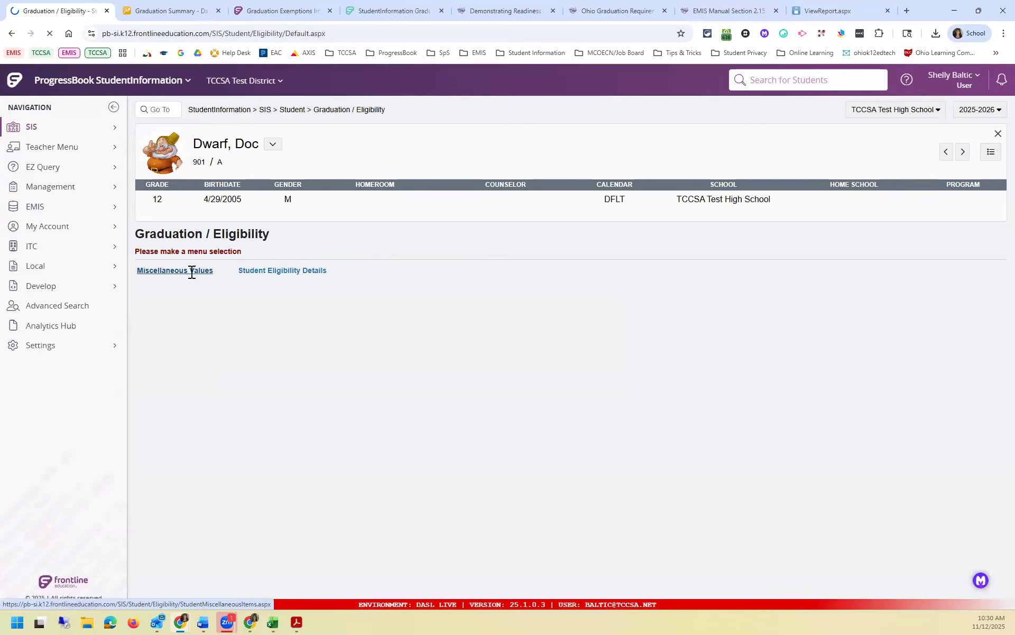
left_click(204, 295)
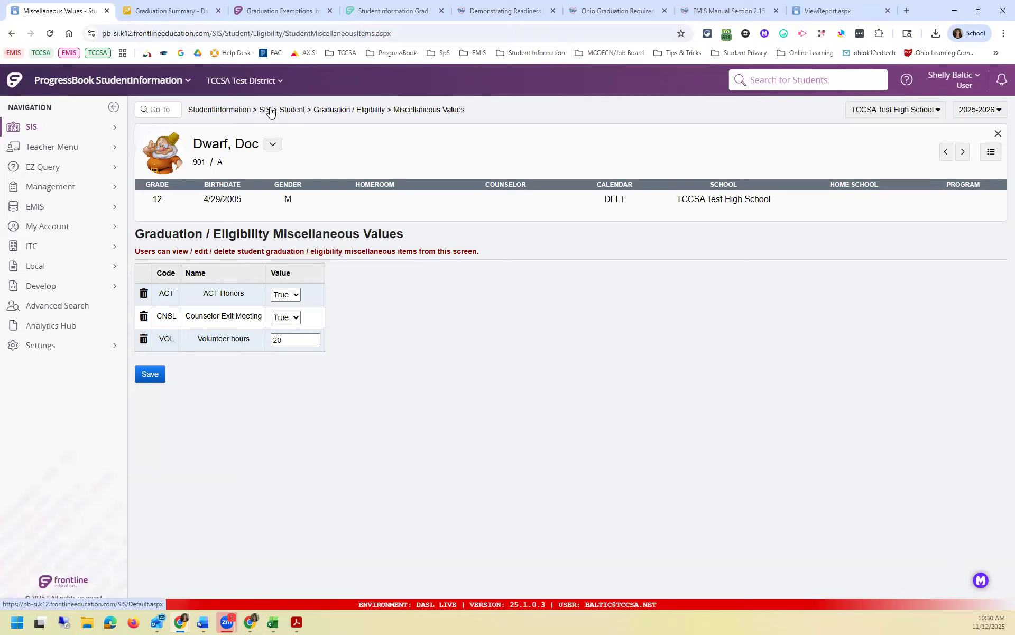
- Return to the student's Exemptions / Requirements page in Graduation Tracking and review the plan details, Military Enlistment and EMIS Graduation Elements
left_click(288, 110)
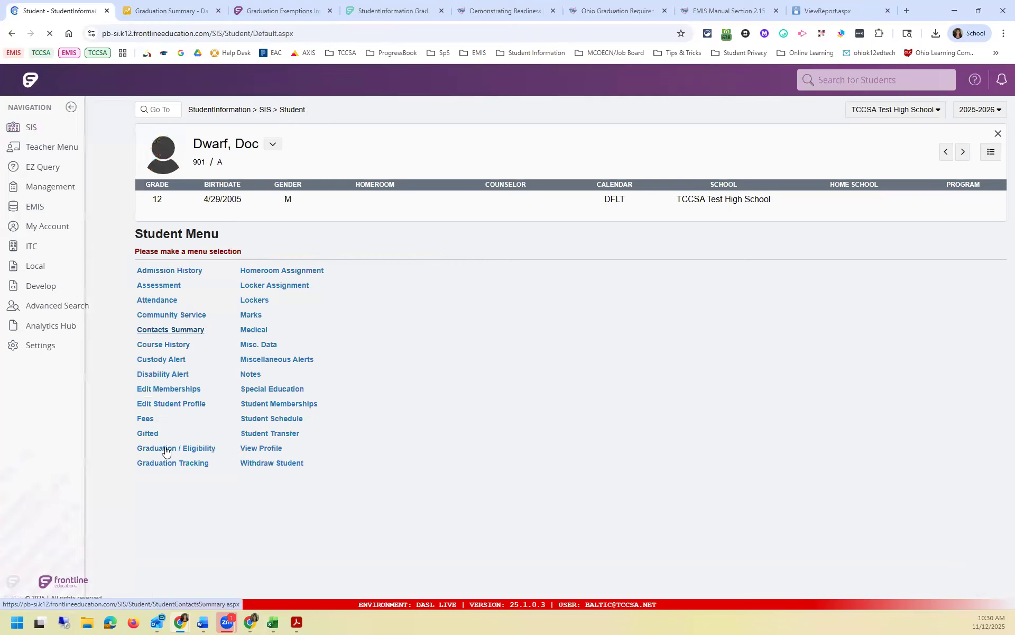
left_click(182, 463)
left_click(345, 276)
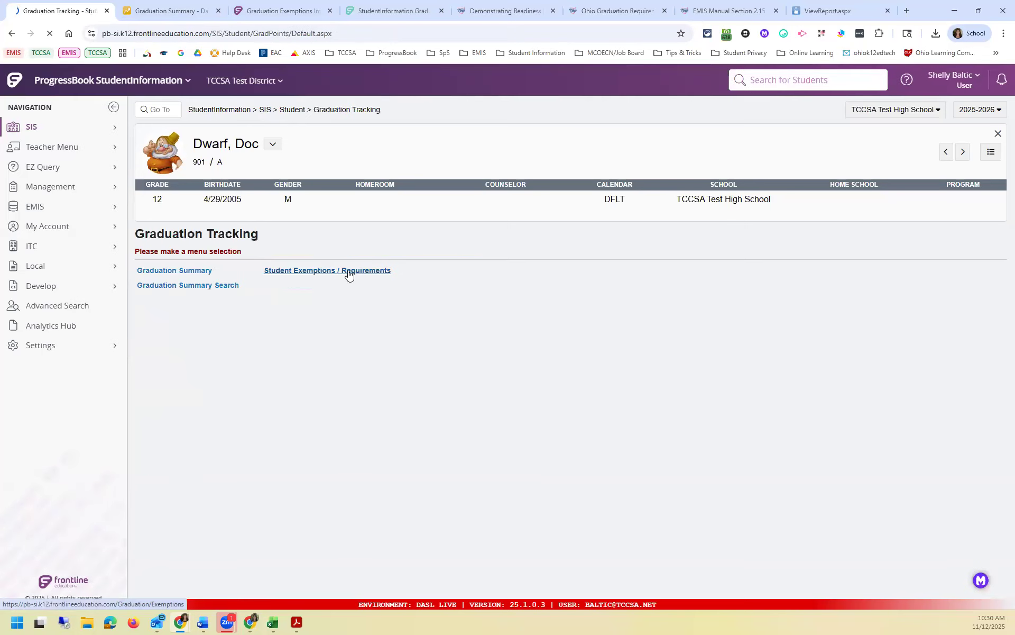
scroll(588, 349, "down", 2)
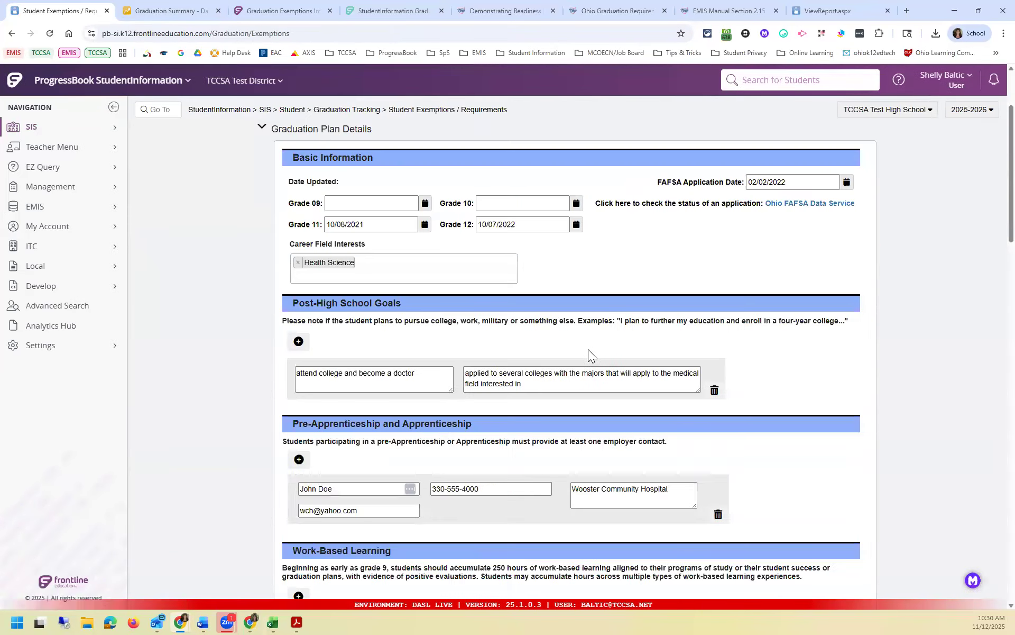
scroll(588, 349, "down", 10)
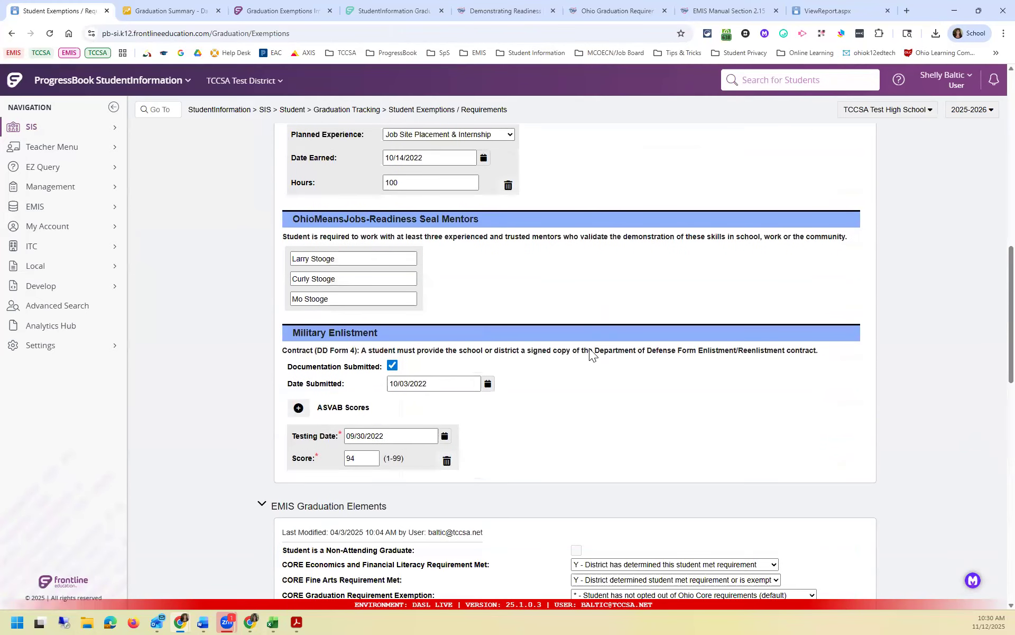
scroll(363, 158, "down", 3)
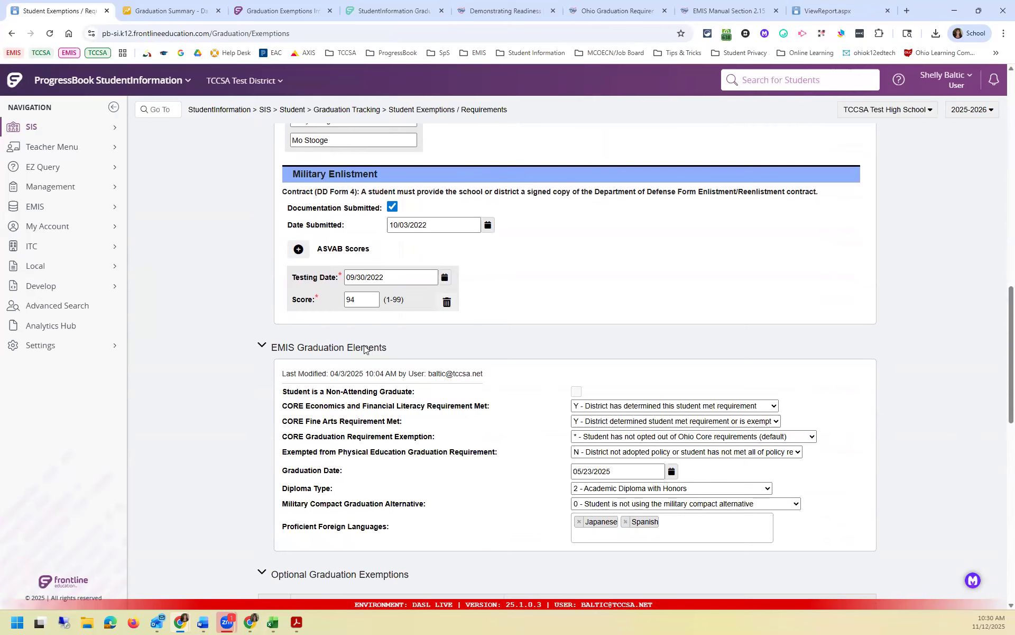
scroll(349, 344, "down", 1)
scroll(551, 217, "up", 3)
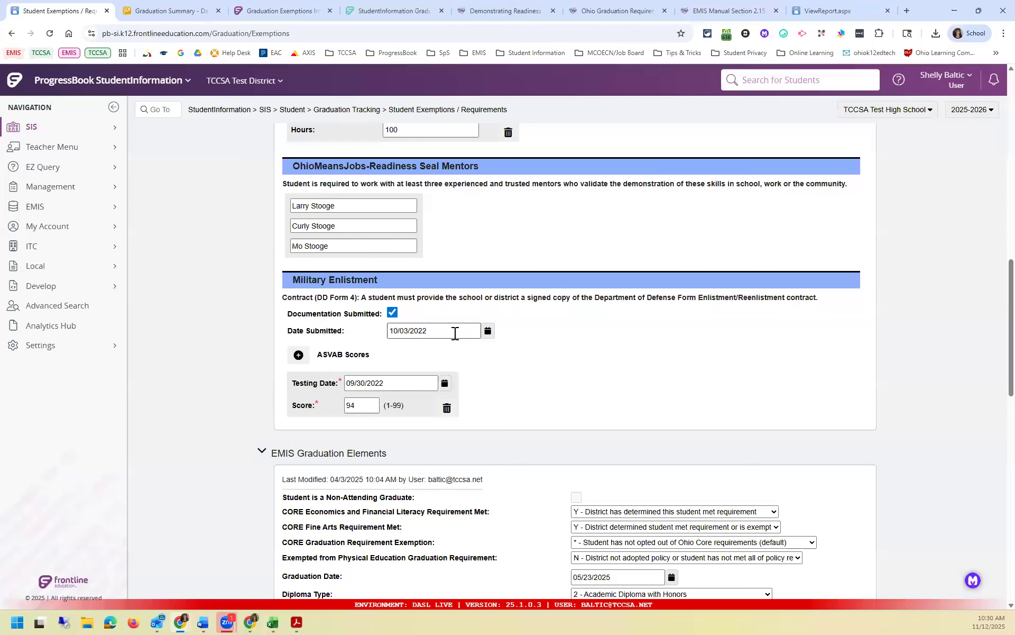
scroll(459, 312, "up", 6)
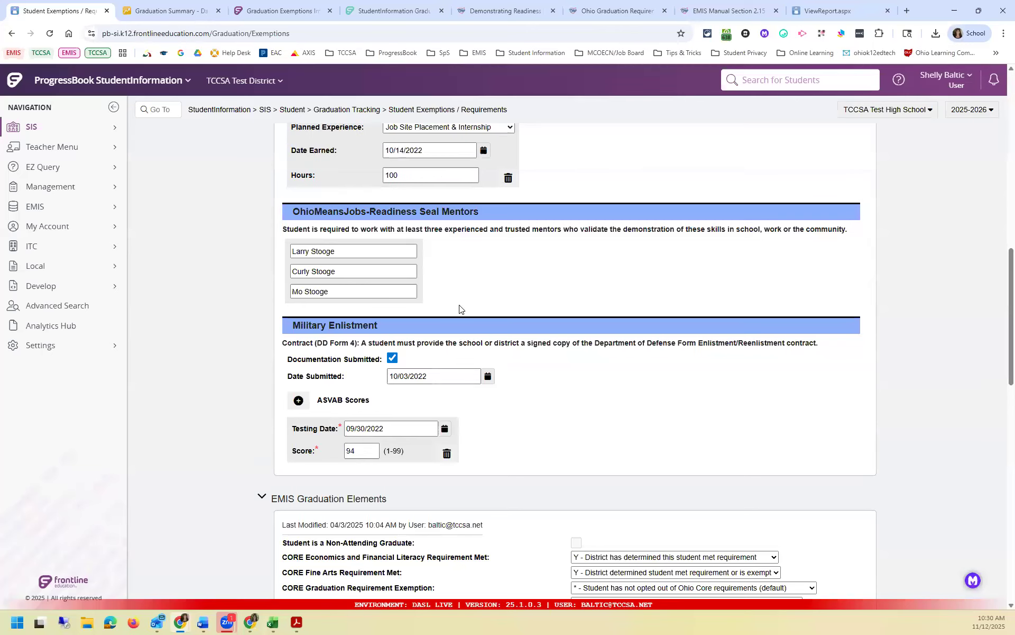
scroll(431, 203, "up", 3)
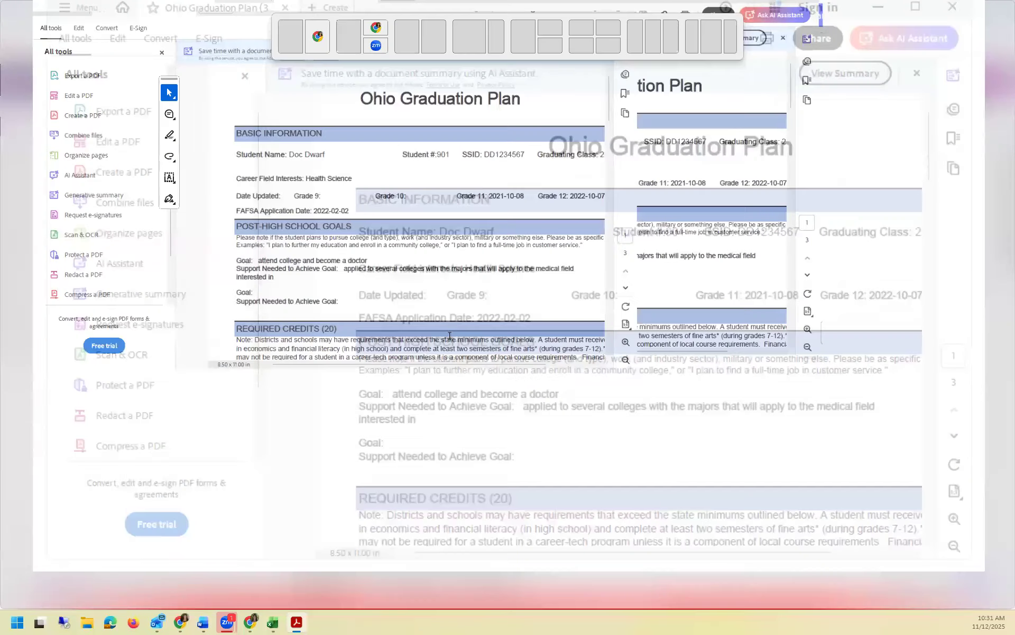
- Switch to the Ohio Graduation Plan PDF in Acrobat and review its required credits, assessments and demonstration of competency sections
scroll(450, 328, "down", 2)
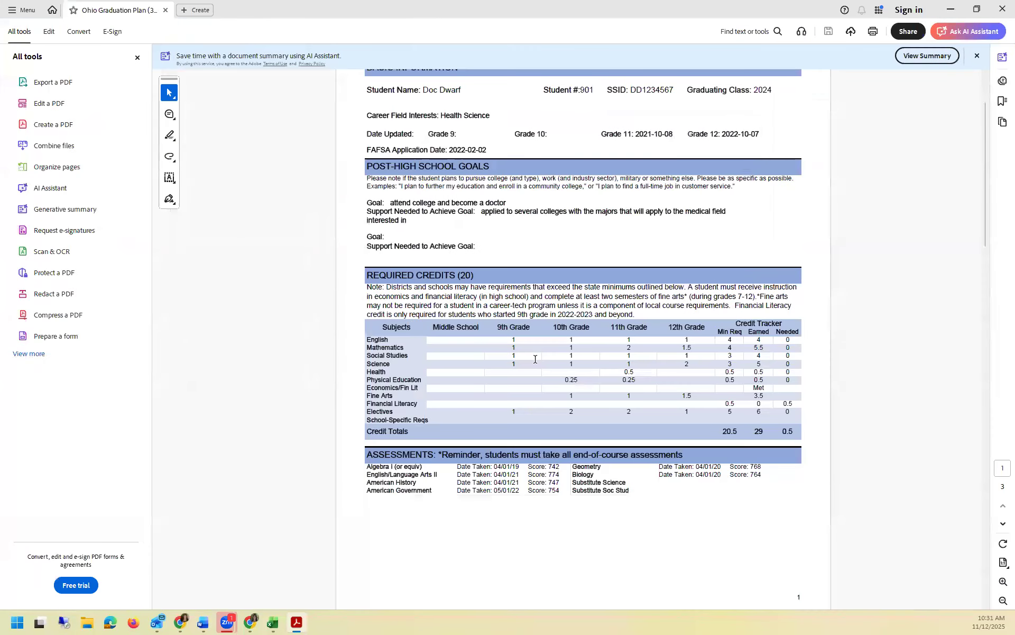
scroll(545, 338, "down", 2)
scroll(545, 339, "down", 5)
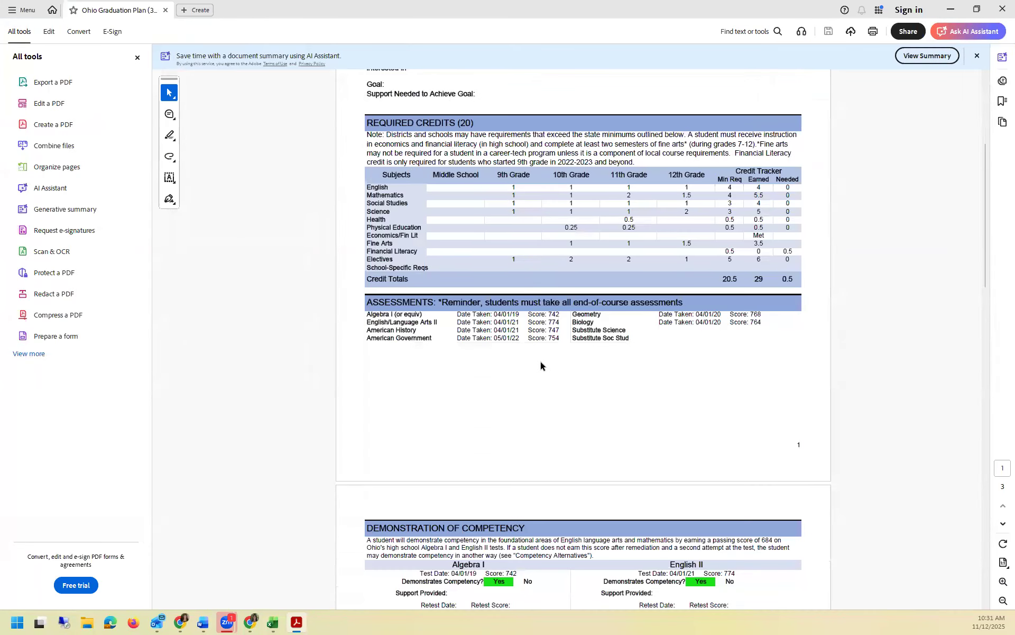
scroll(541, 365, "down", 8)
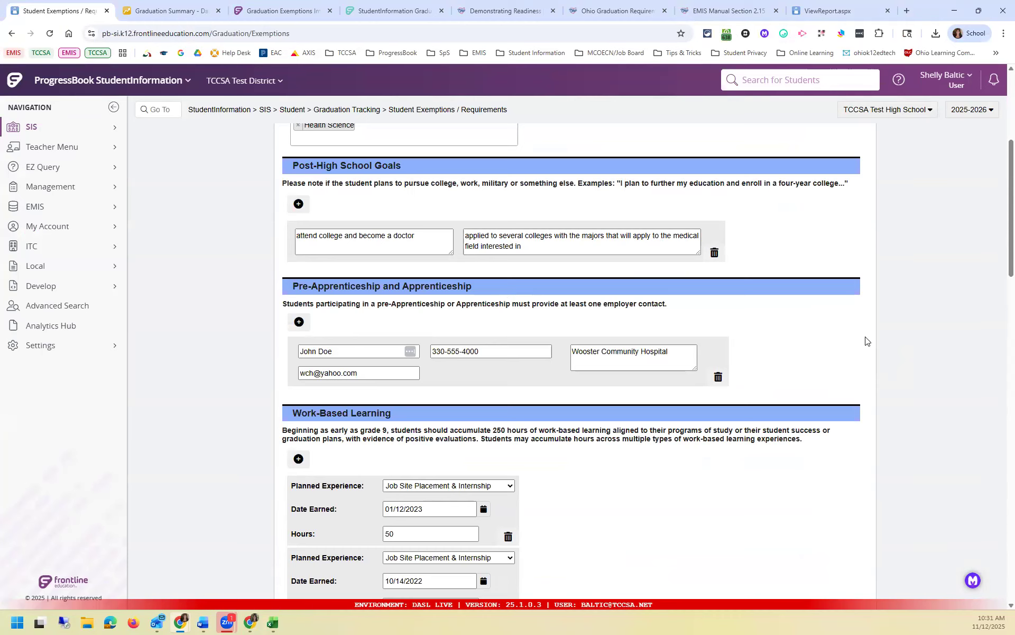
- Reopen the student's Exemptions / Requirements page from Graduation Tracking and collapse the Graduation Plan Details section
scroll(361, 99, "up", 5)
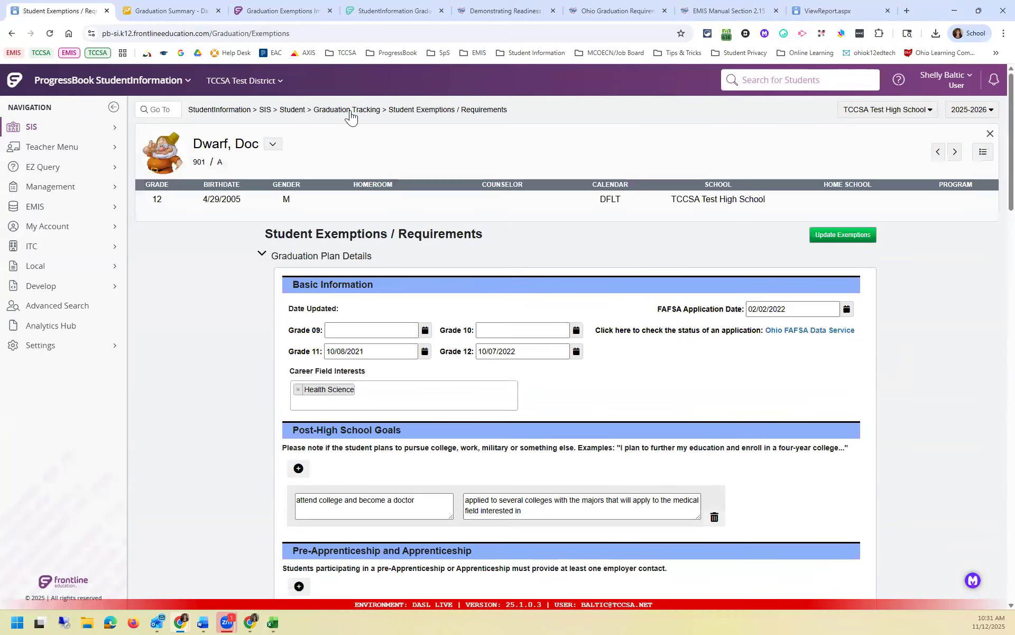
left_click(349, 111)
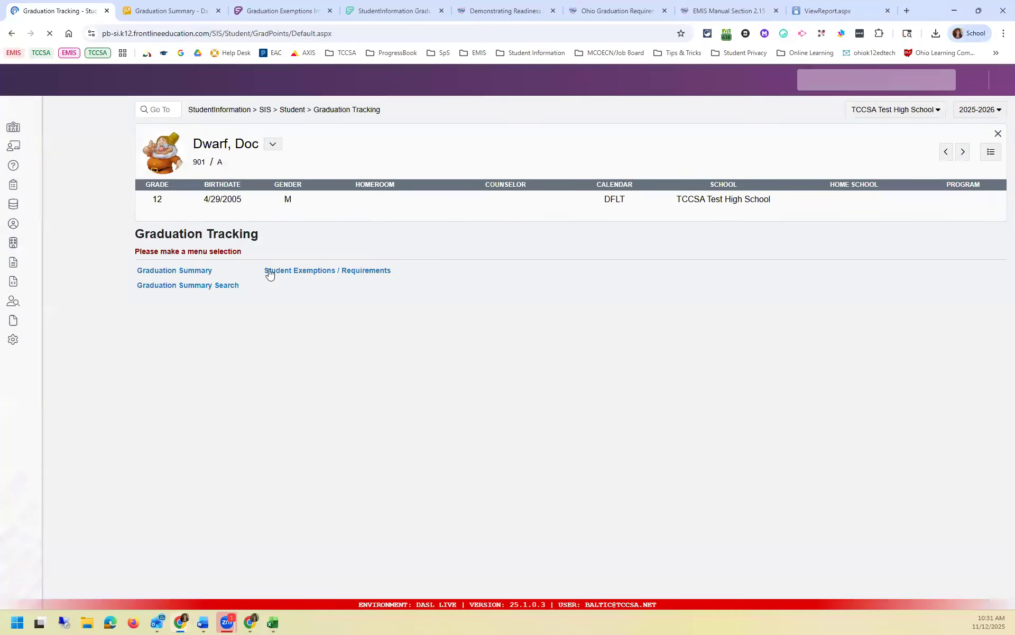
left_click(271, 272)
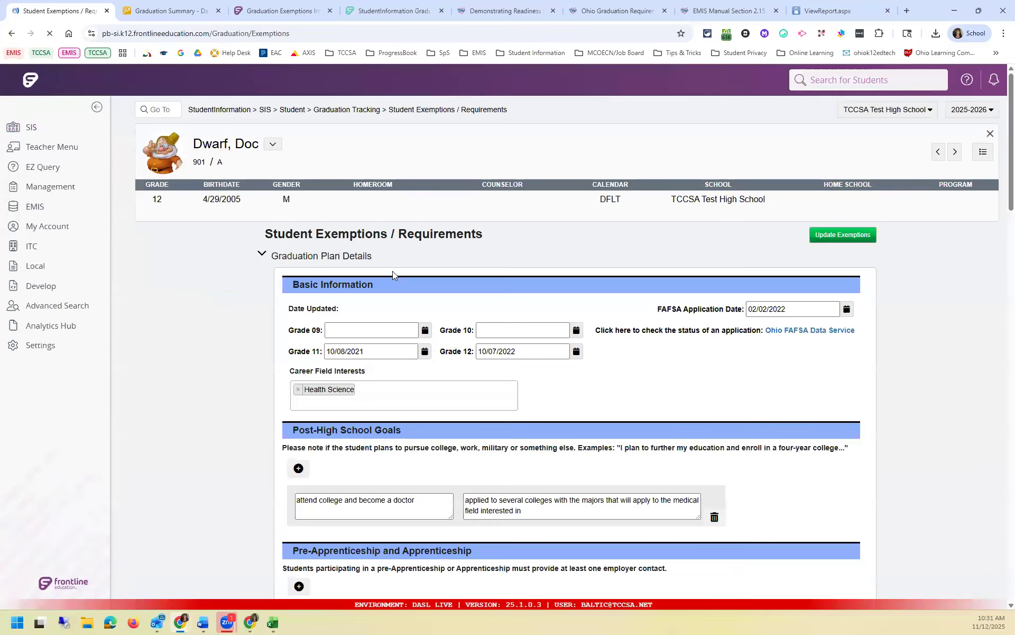
scroll(392, 270, "down", 4)
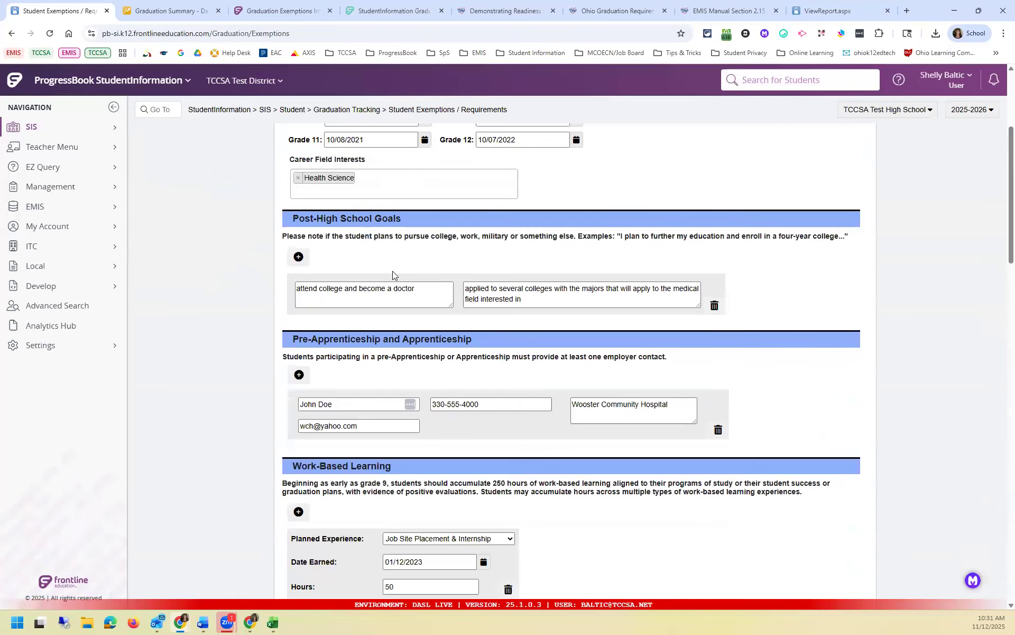
scroll(392, 270, "up", 5)
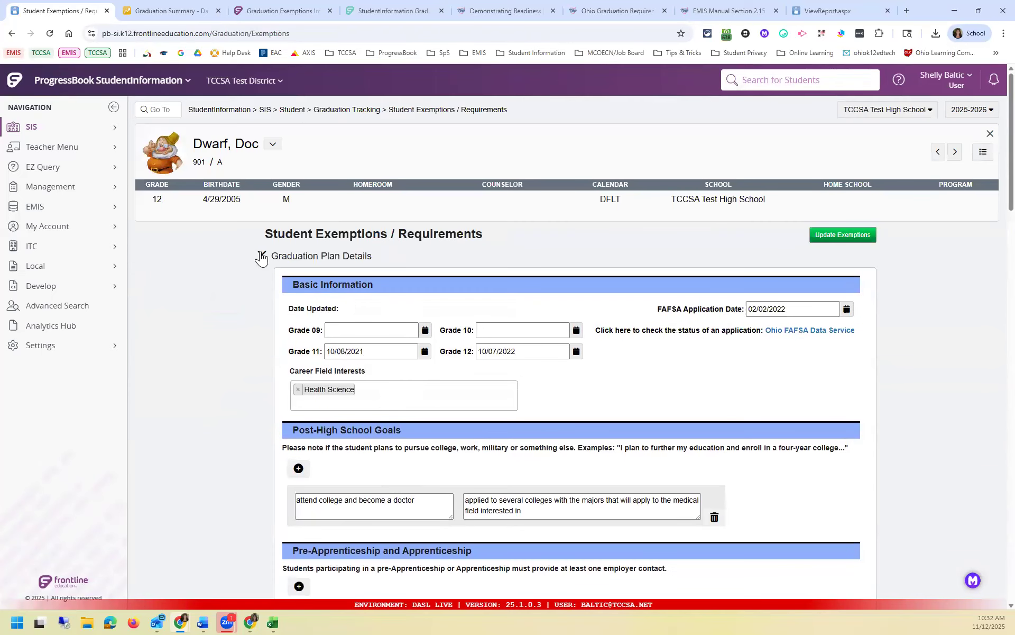
left_click(262, 256)
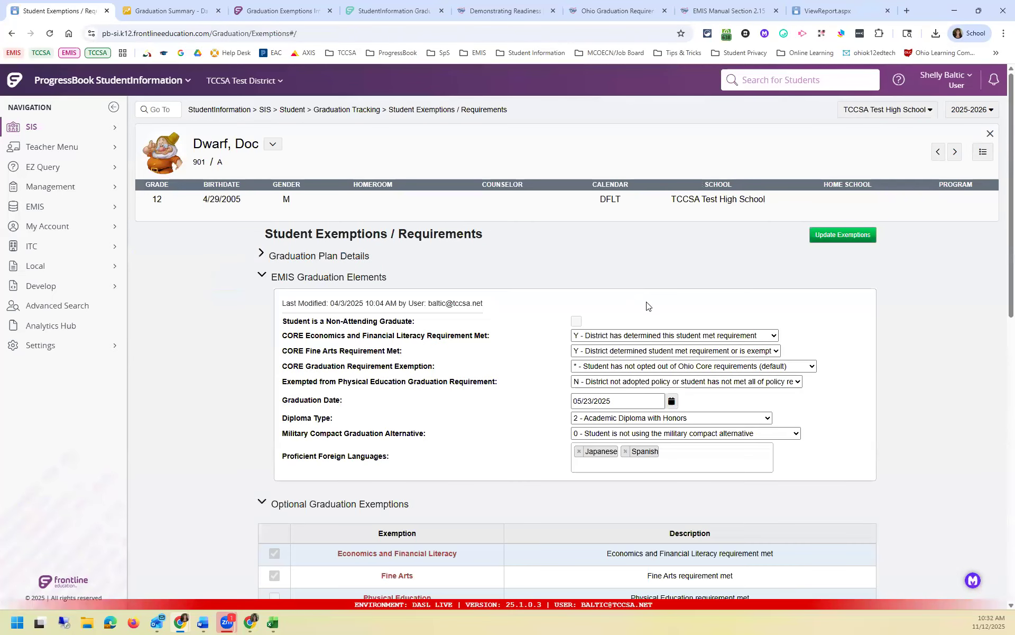
- Review the student's EMIS Graduation Elements, optional graduation exemptions, career-technical requirements and State System of Diploma Seals
scroll(647, 306, "down", 3)
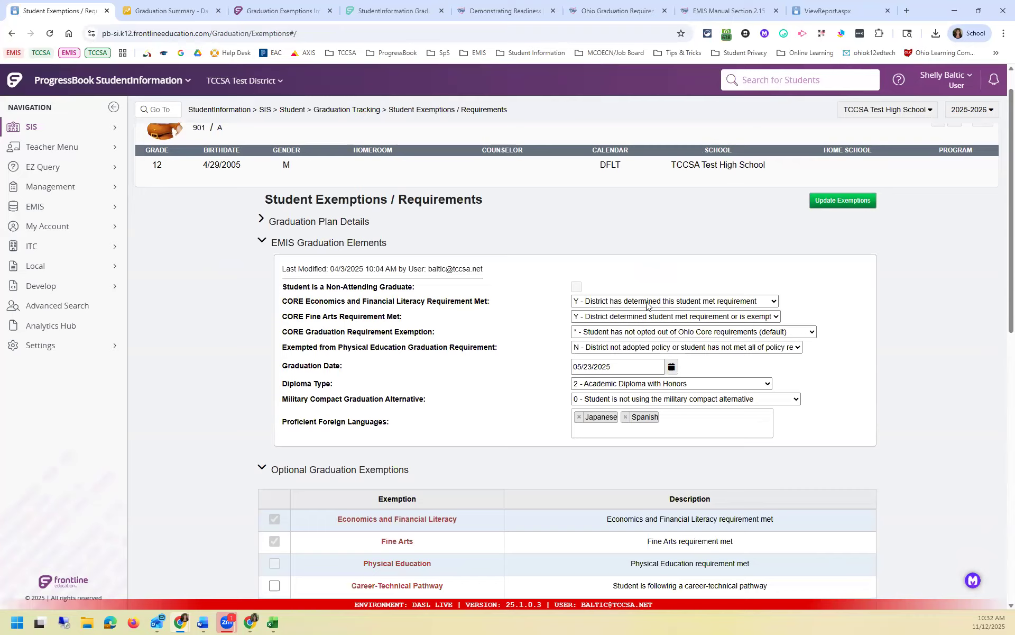
scroll(646, 306, "down", 2)
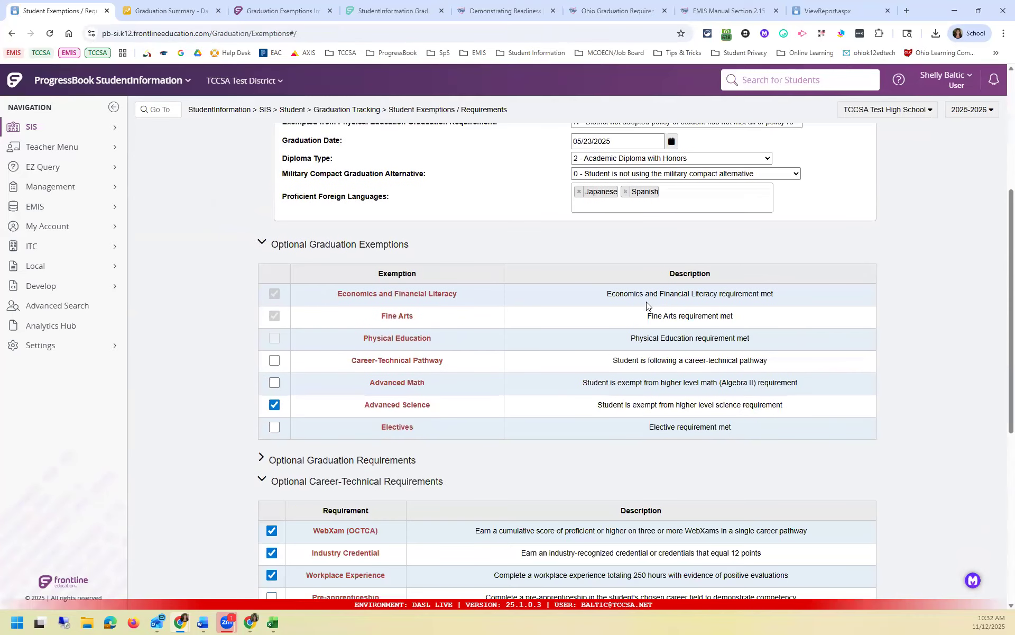
scroll(647, 305, "down", 2)
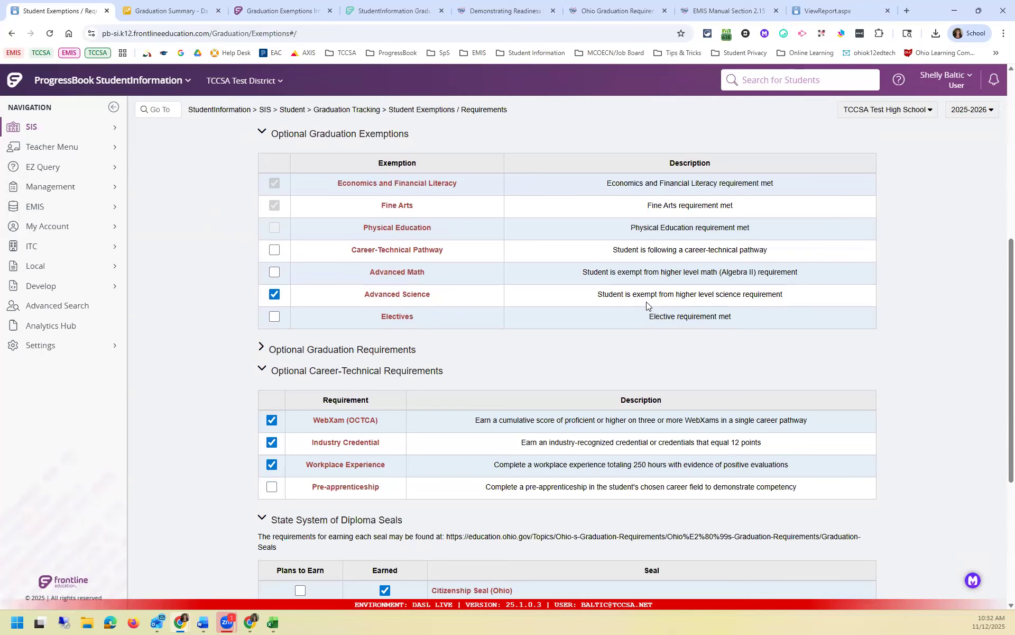
scroll(646, 303, "down", 3)
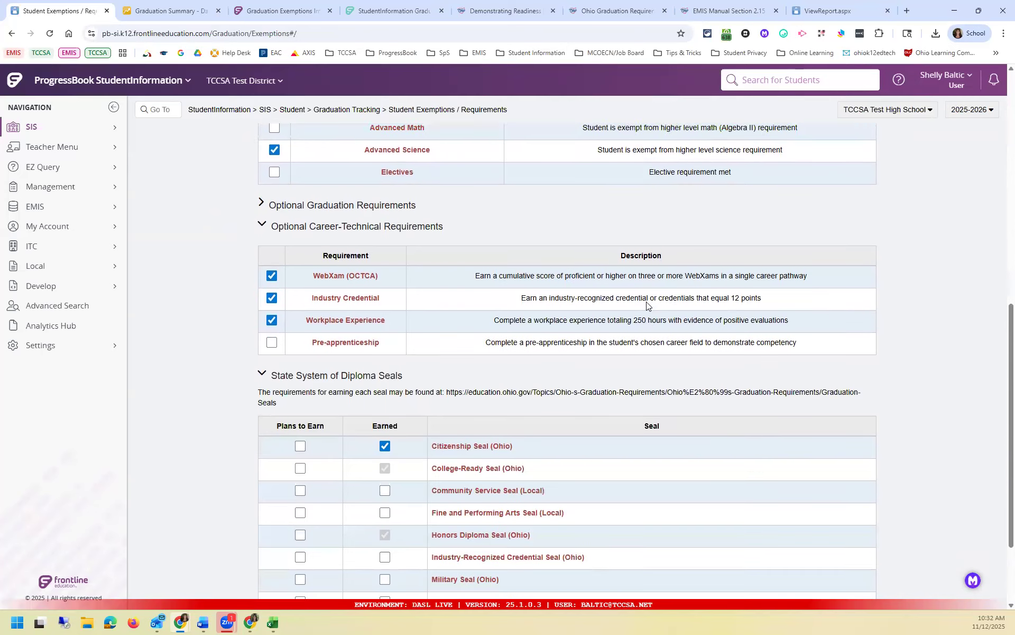
scroll(647, 304, "down", 2)
scroll(647, 302, "up", 5)
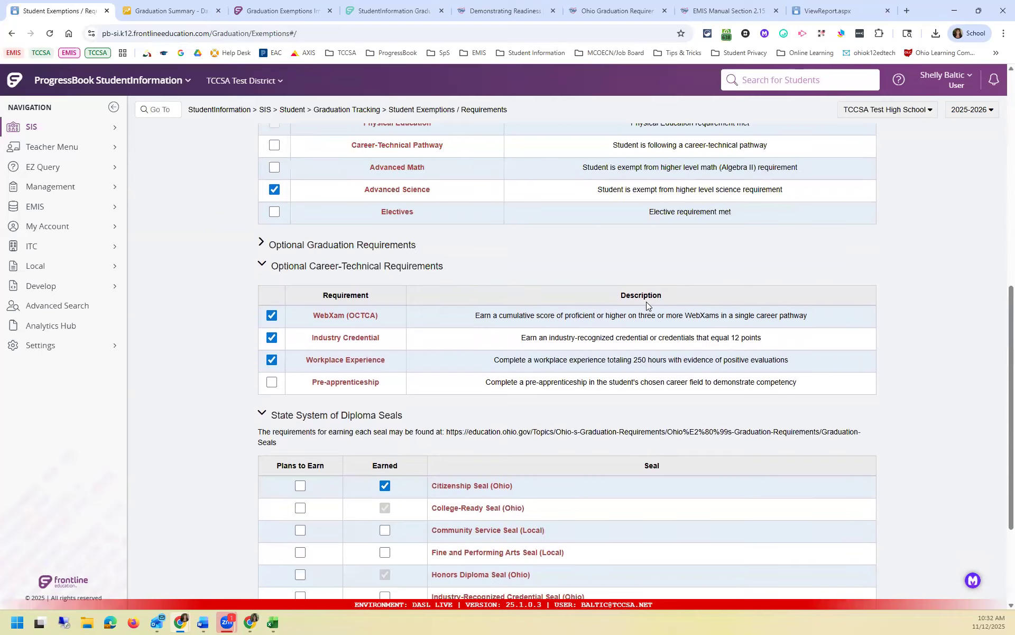
scroll(419, 233, "down", 1)
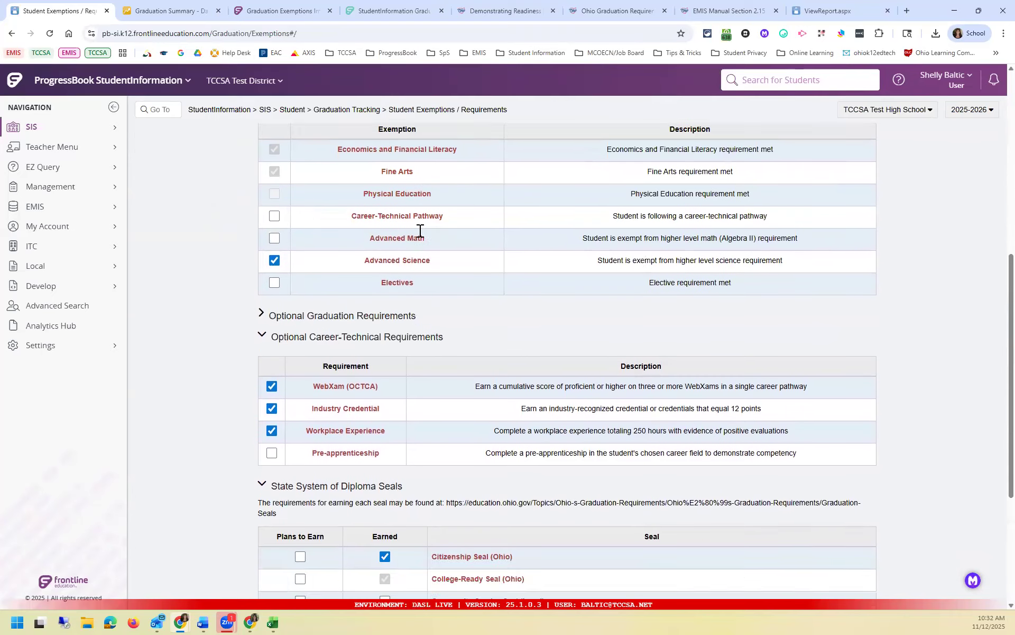
scroll(415, 232, "up", 3)
scroll(413, 232, "up", 1)
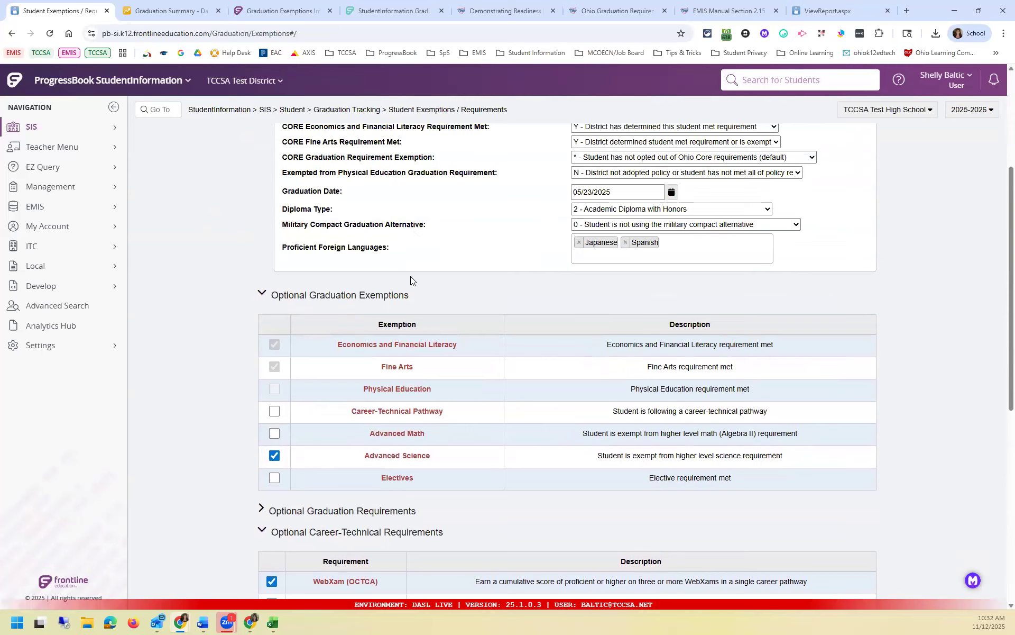
scroll(410, 276, "up", 3)
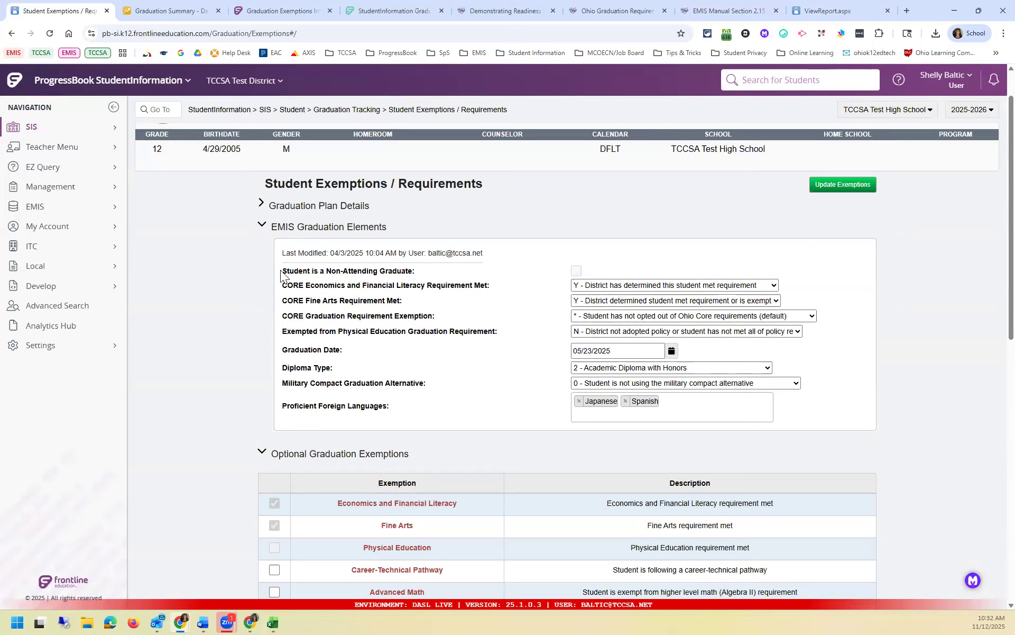
- Highlight the Student is a Non-Attending Graduate element and inspect the options for the Physical Education Graduation Requirement exemption without changing it
left_click_drag(282, 270, 420, 271)
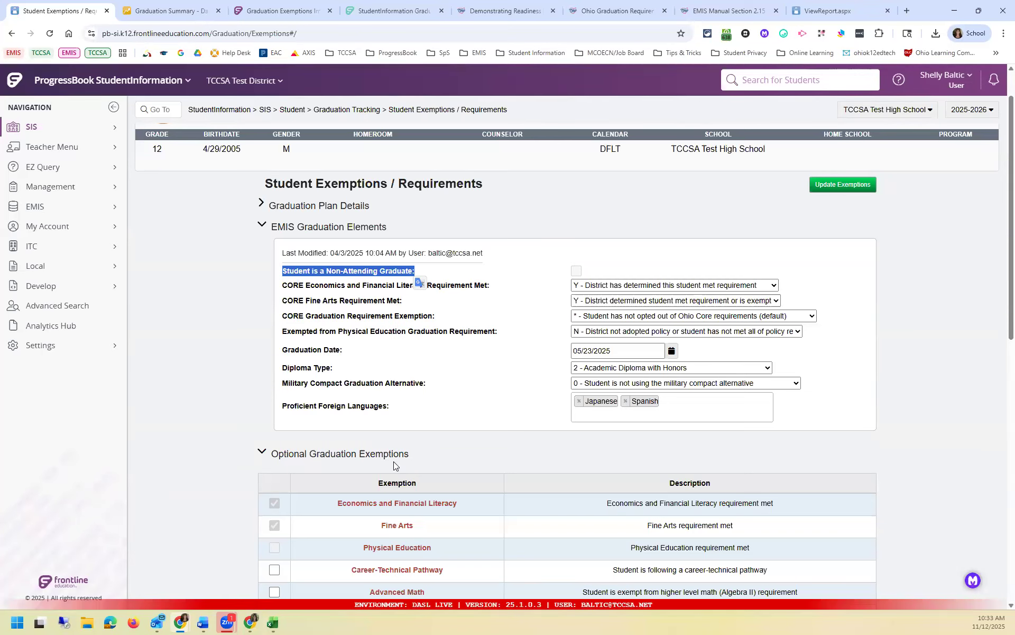
scroll(400, 442, "down", 1)
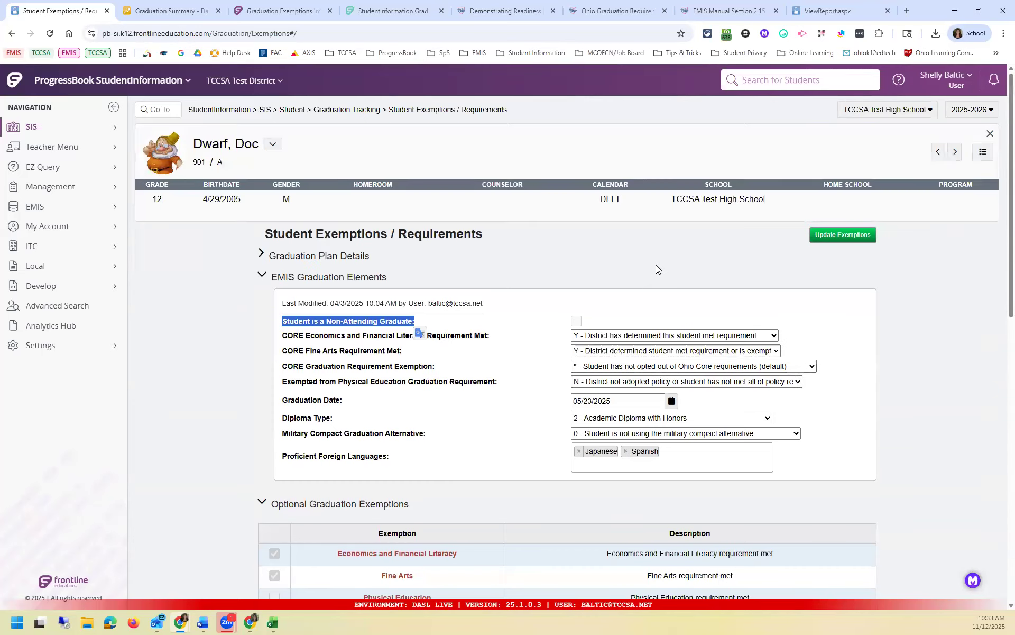
scroll(656, 265, "down", 2)
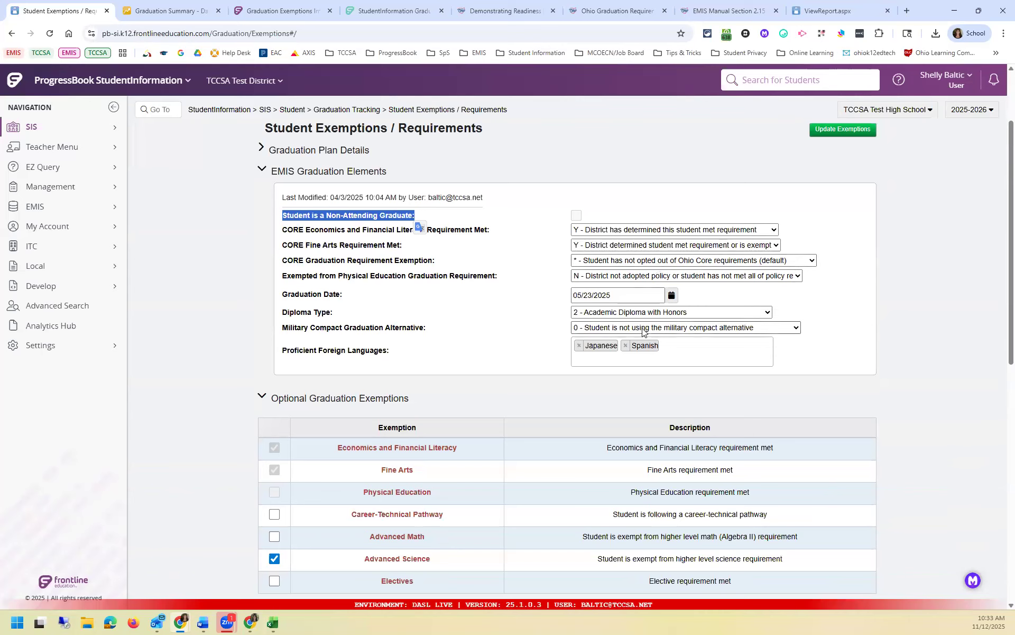
left_click(609, 277)
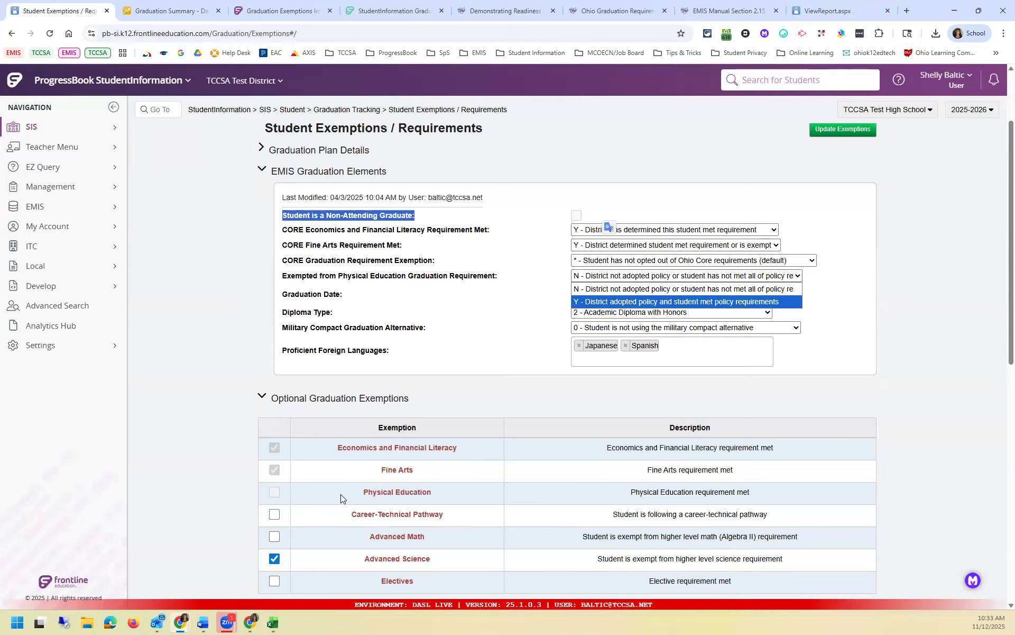
left_click(456, 336)
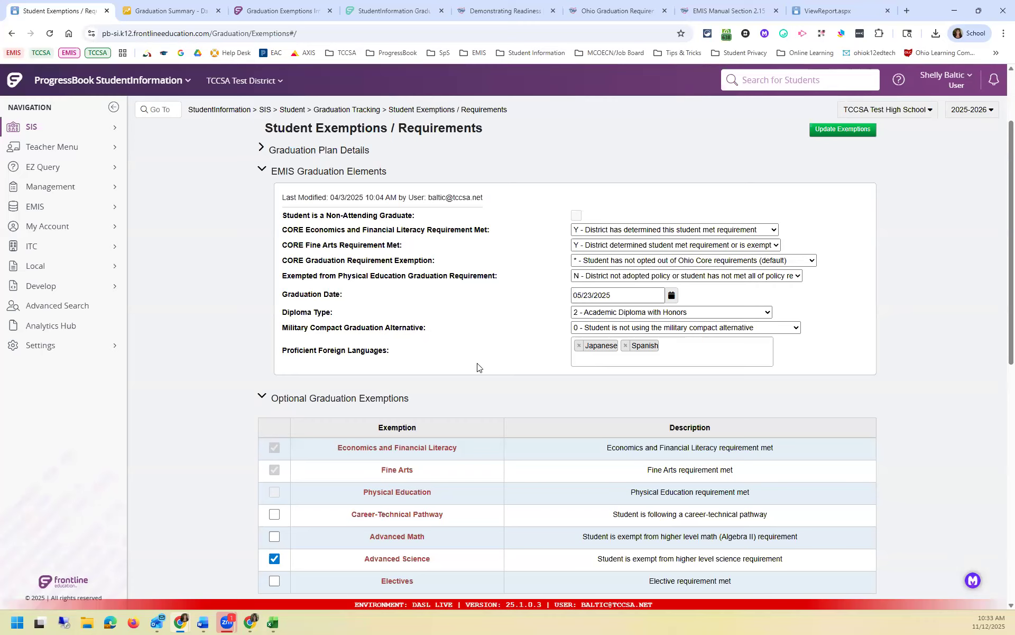
- Browse the Proficient Foreign Languages choices without changing them and check the State Seal of Biliteracy entry among the diploma seals
left_click(709, 350)
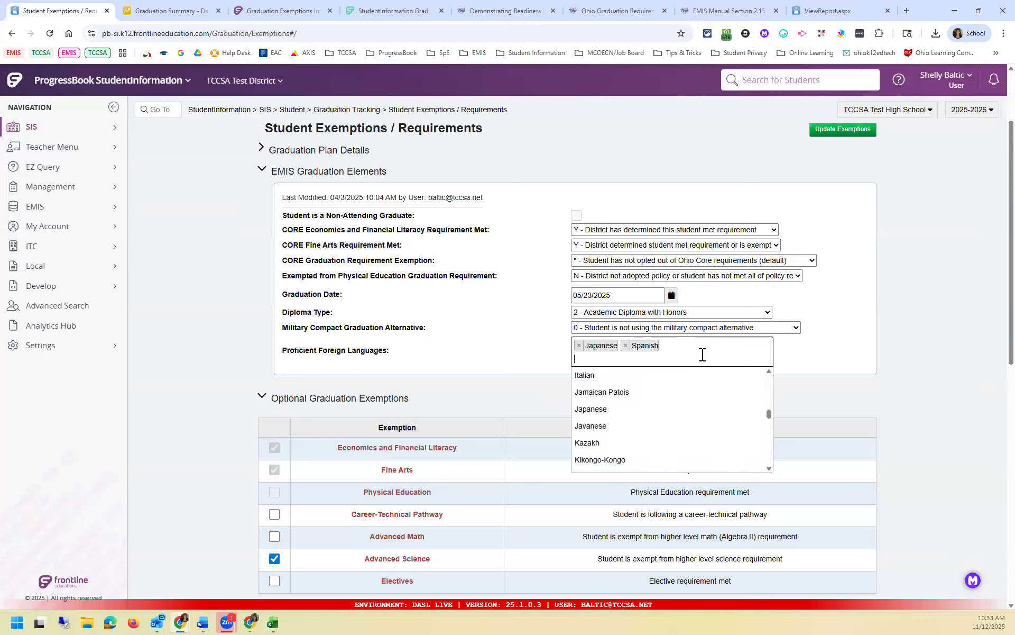
left_click(459, 343)
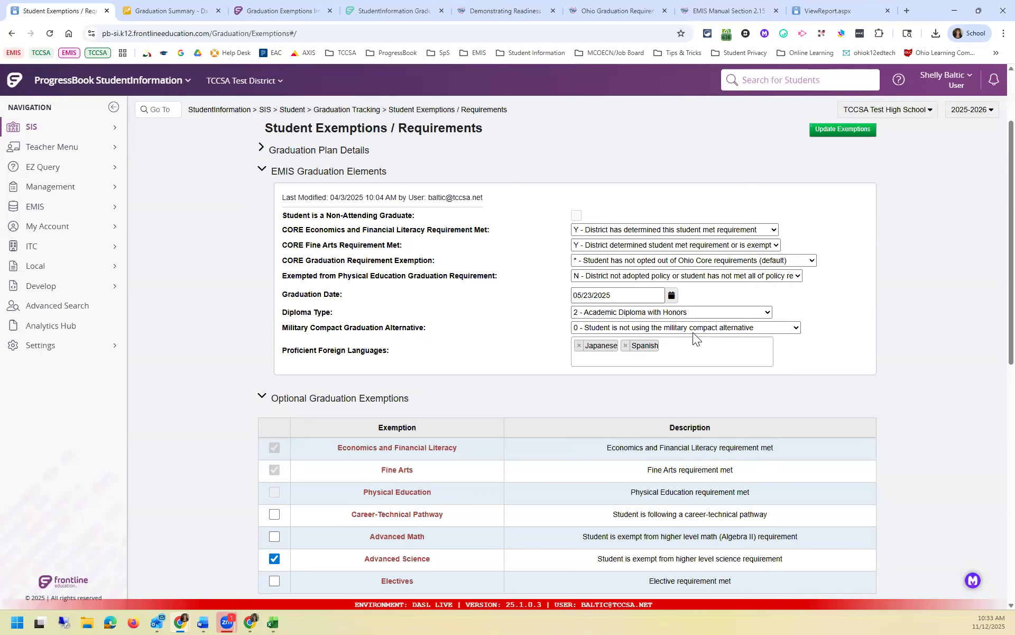
left_click(671, 352)
scroll(654, 421, "down", 3)
scroll(656, 421, "up", 3)
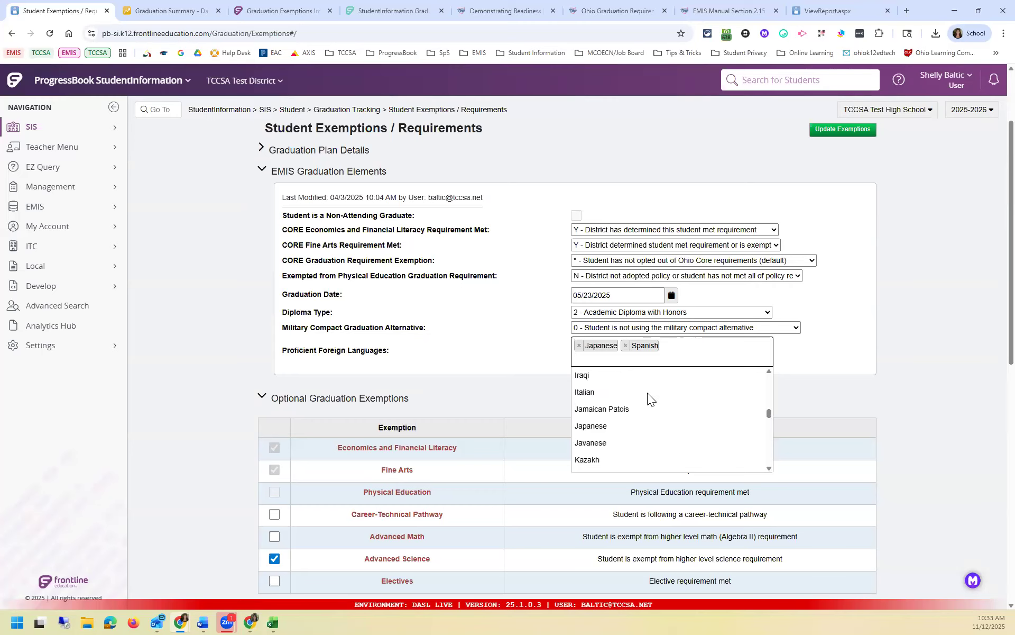
left_click(513, 334)
scroll(553, 374, "down", 10)
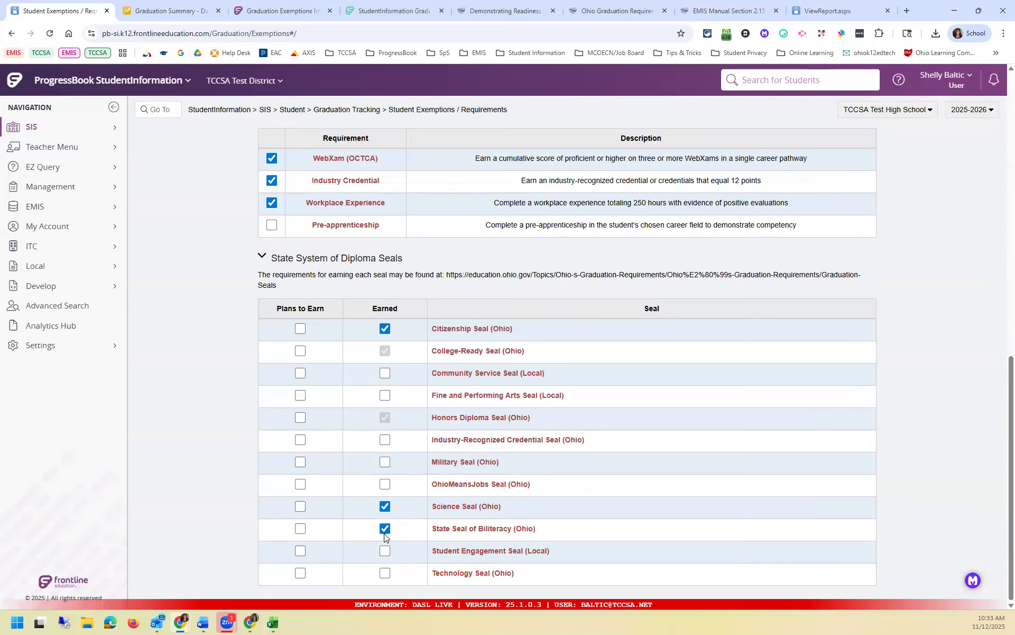
scroll(442, 548, "up", 10)
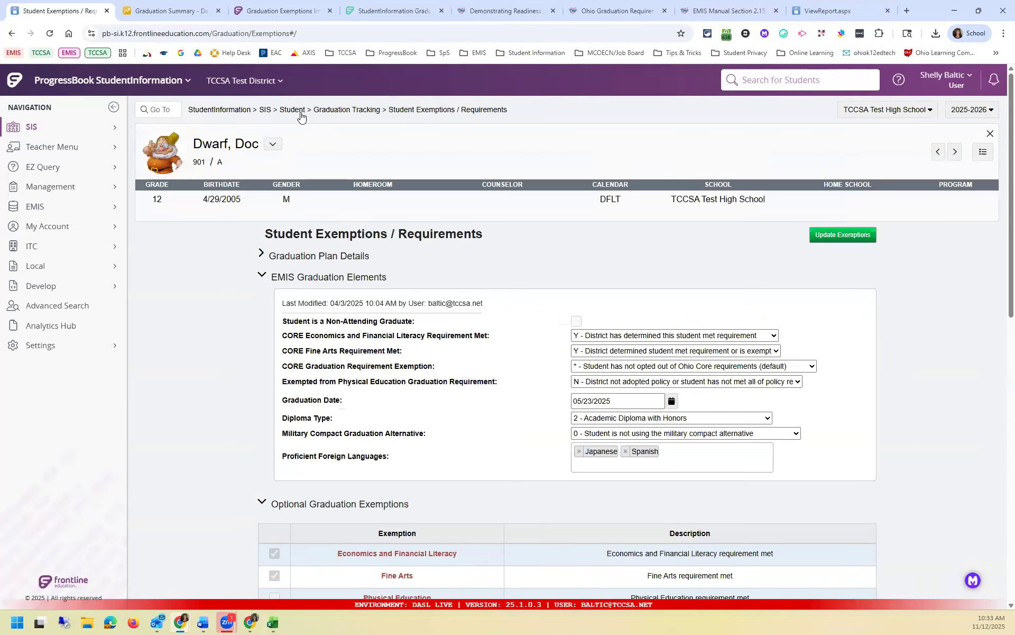
- Start a new membership on the student's Edit Memberships page with the membership group 60 - Seal of Biliteracy
left_click(300, 112)
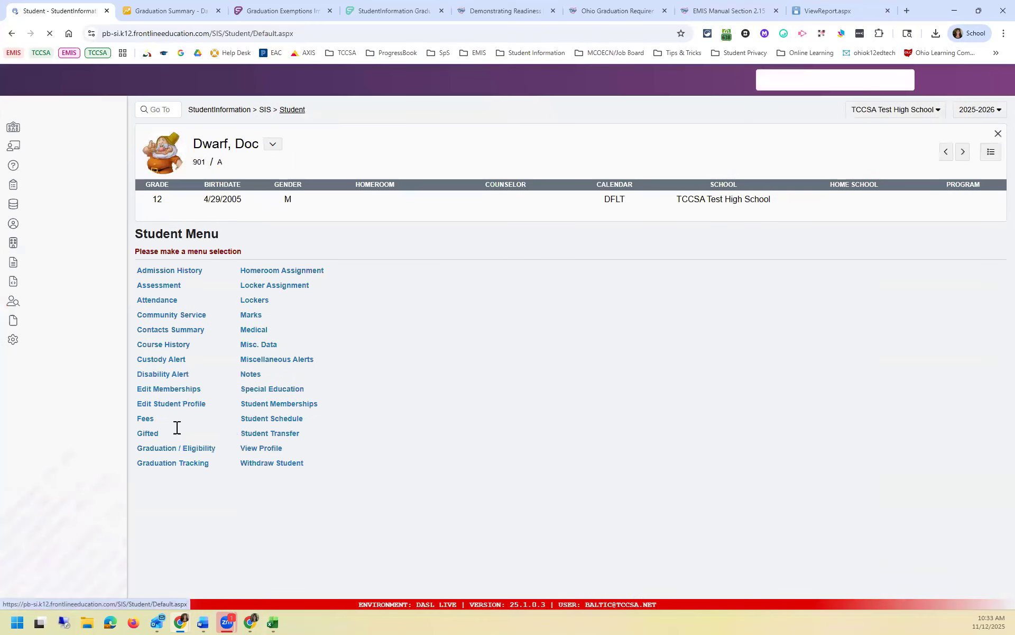
left_click(173, 389)
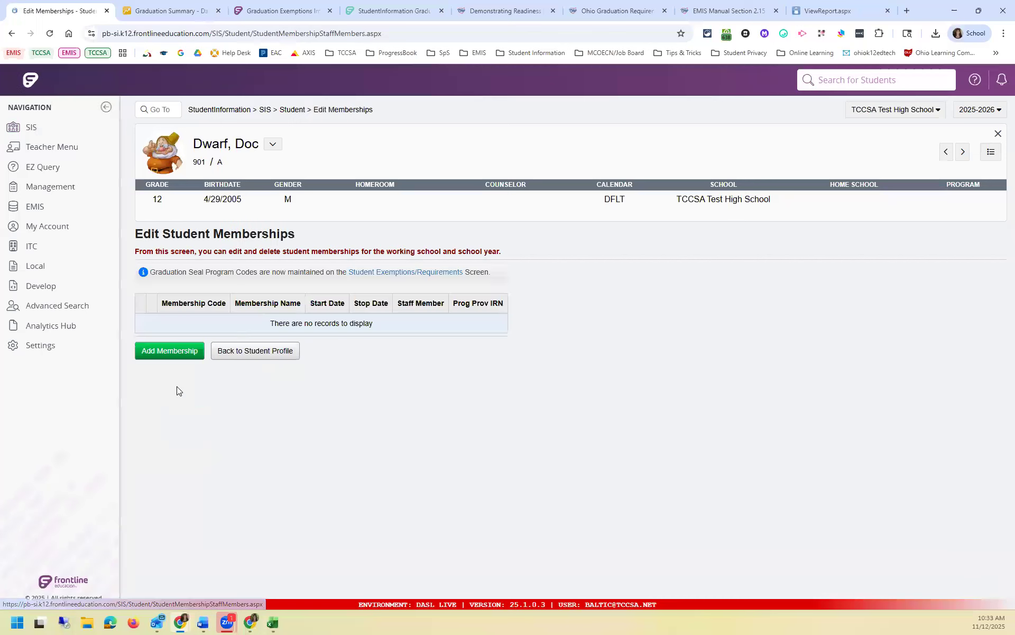
left_click(178, 353)
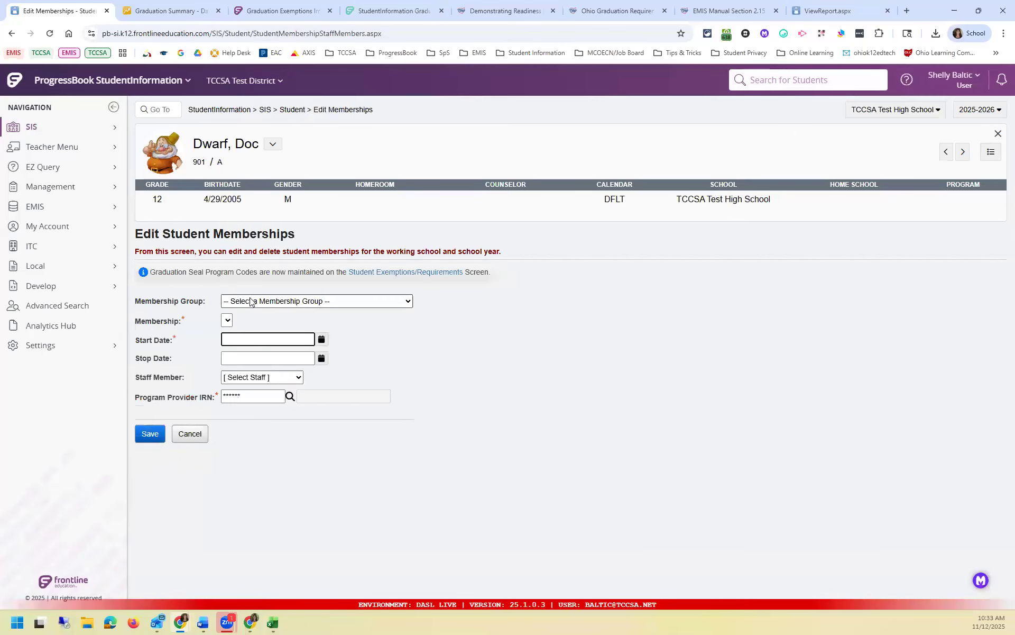
left_click(253, 301)
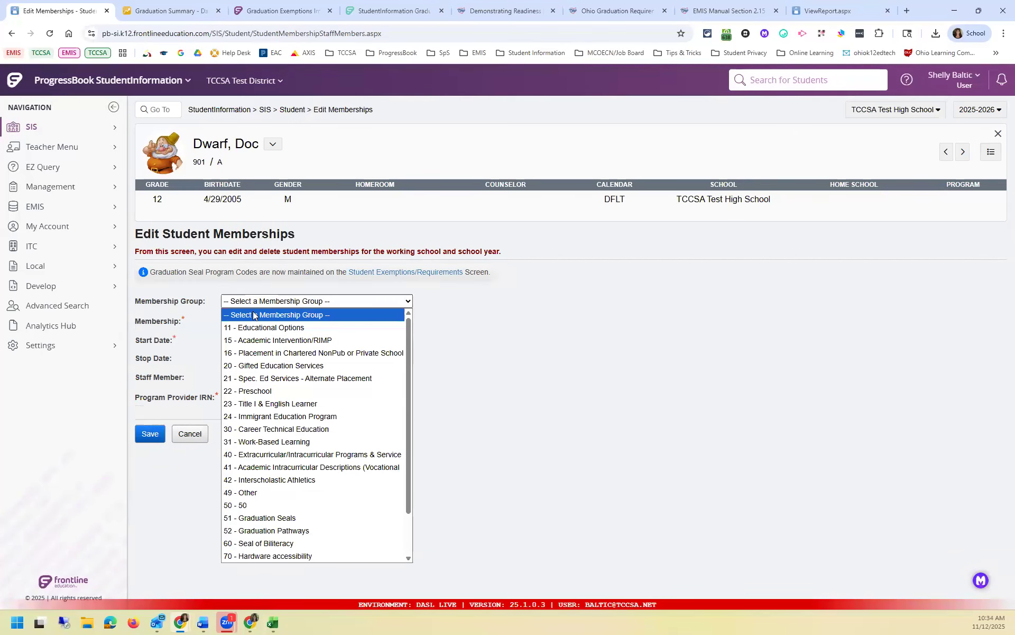
left_click(283, 548)
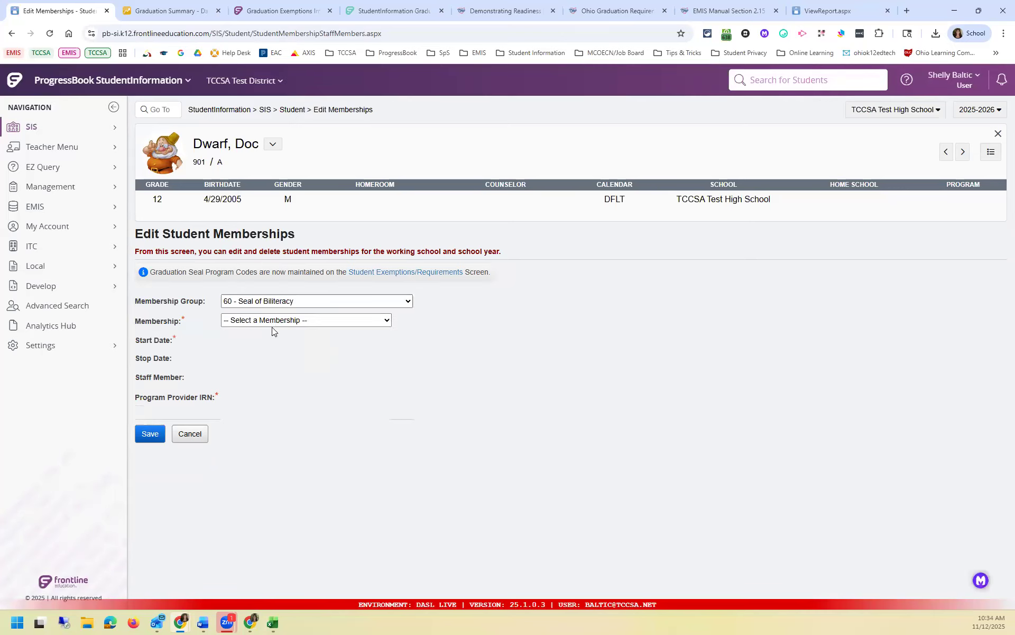
- Select 600250 - Japanese as the new record's membership
left_click(272, 323)
scroll(302, 452, "down", 5)
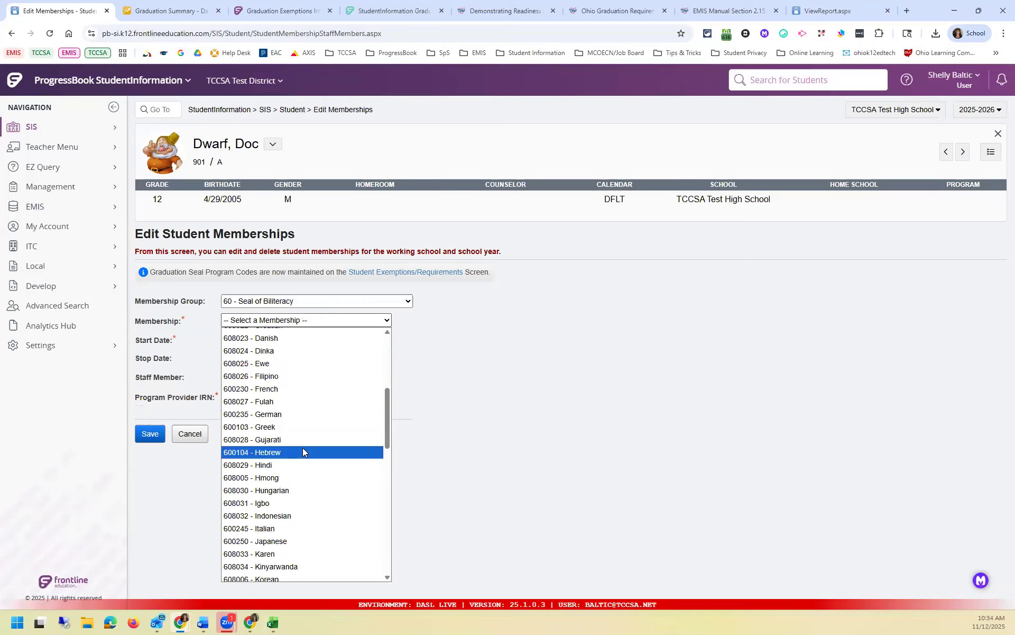
scroll(303, 449, "down", 3)
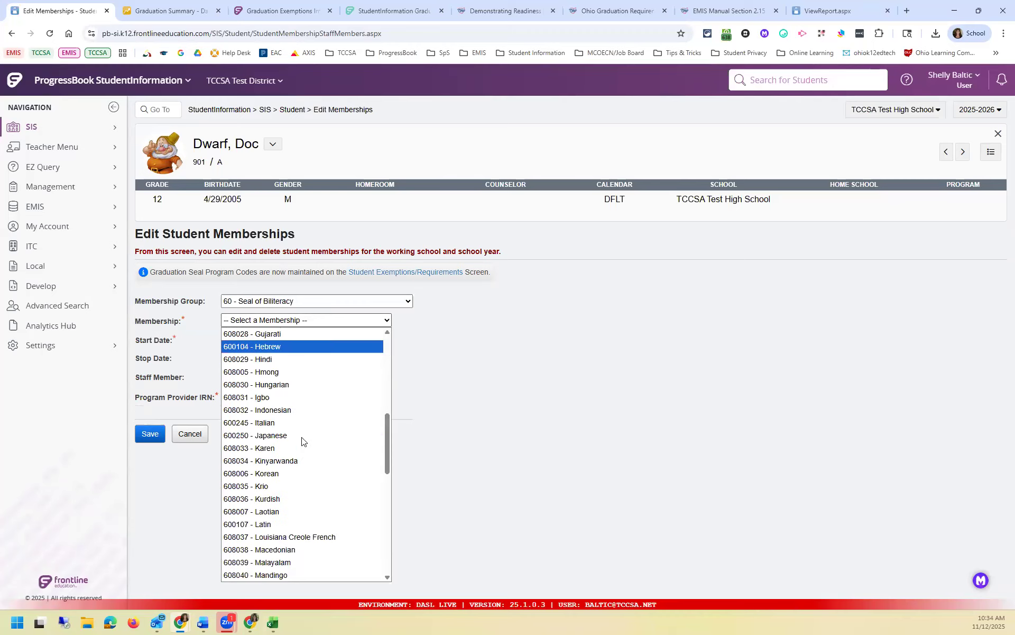
left_click(301, 436)
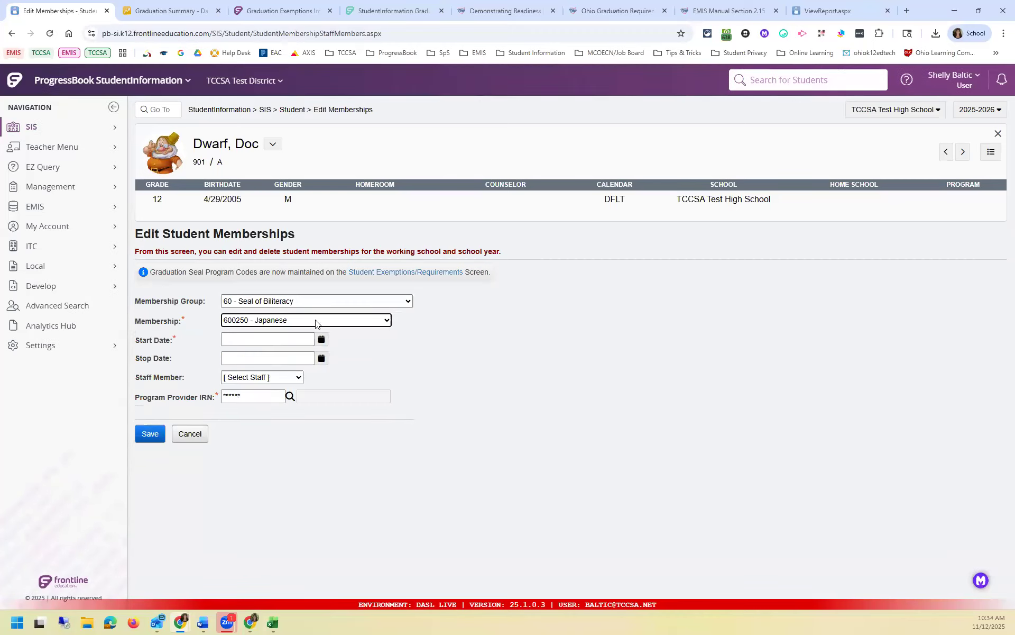
- Set the membership to 600265 - Spanish with a start date of October 6, 2025, and save the record
left_click(315, 320)
scroll(311, 472, "down", 15)
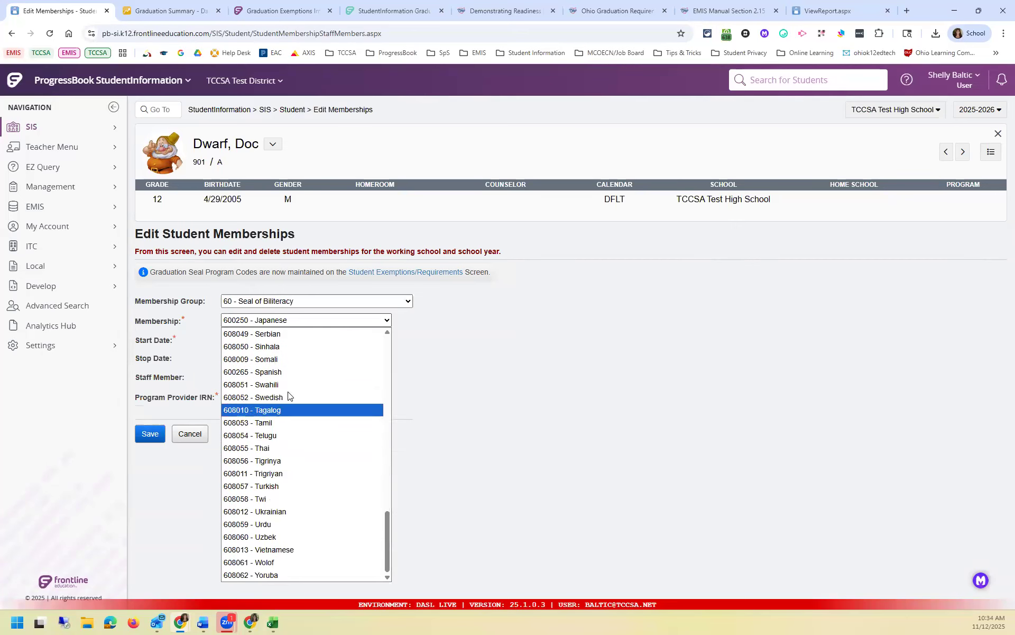
left_click(282, 372)
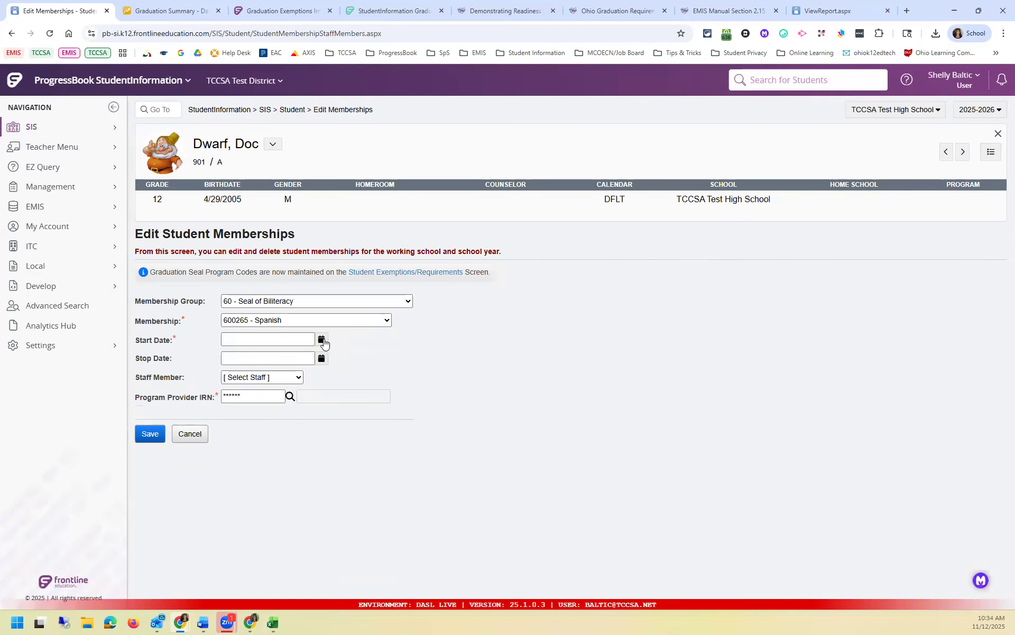
left_click(322, 339)
left_click(234, 359)
left_click(256, 413)
left_click(149, 434)
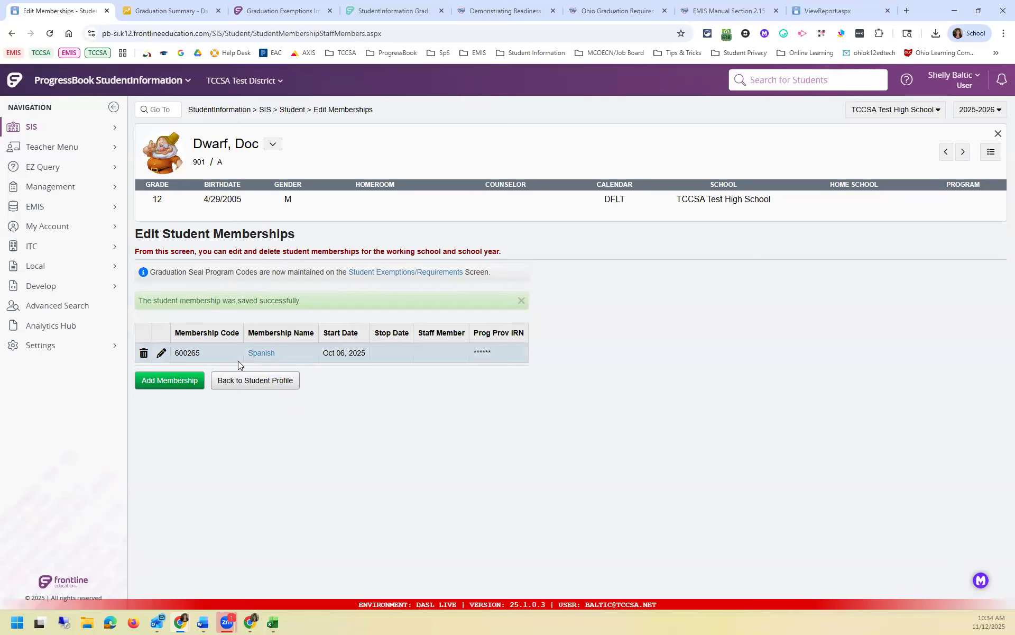
- Leave Edit Memberships, view the student's Graduation Summary in Graduation Tracking, and go to the Student Exemptions / Requirements page
left_click(292, 111)
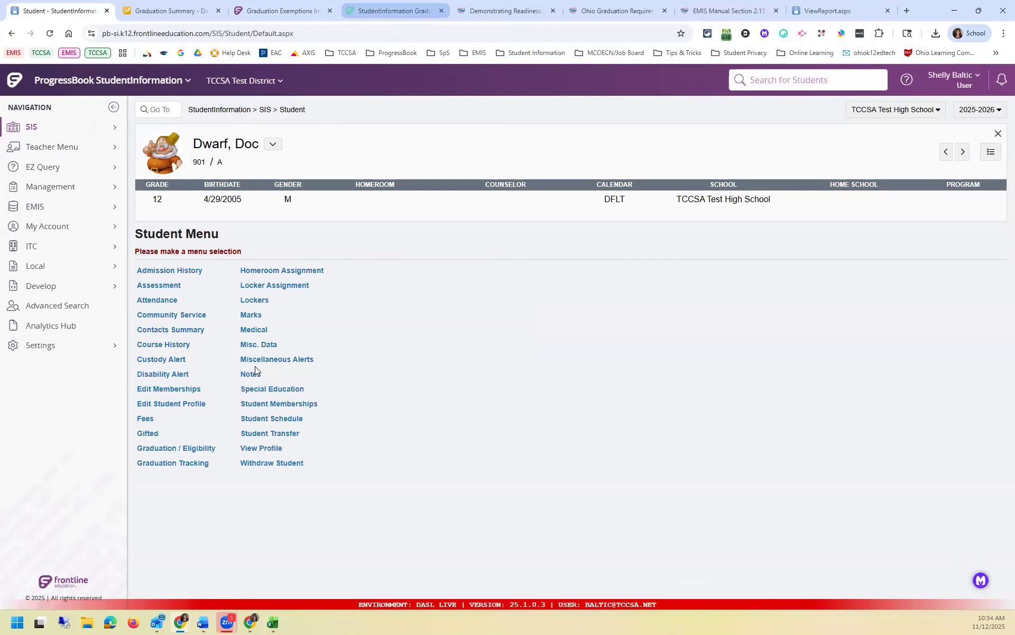
left_click(185, 466)
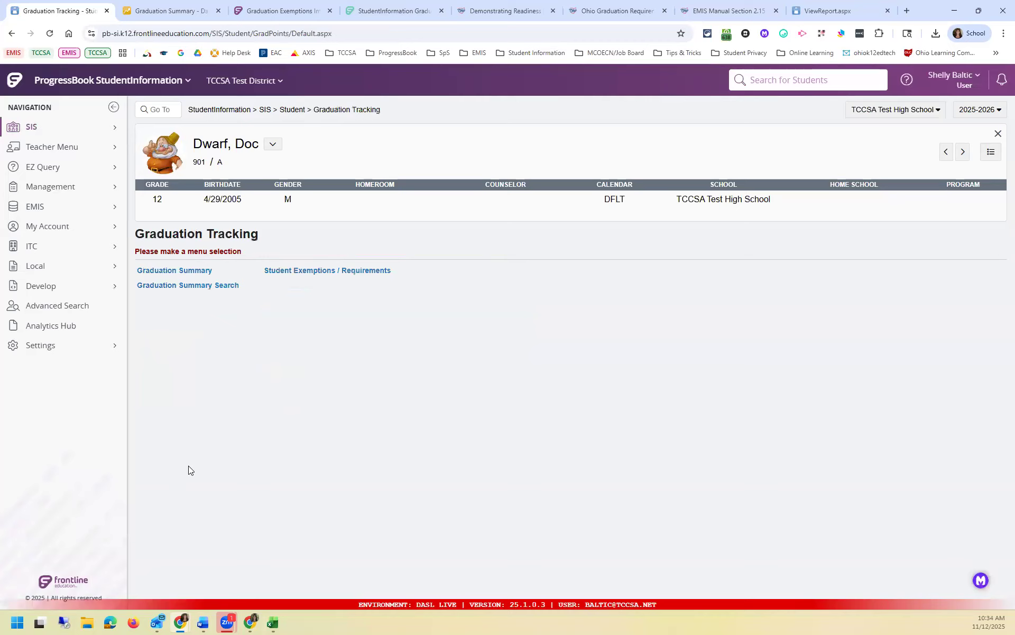
left_click(195, 271)
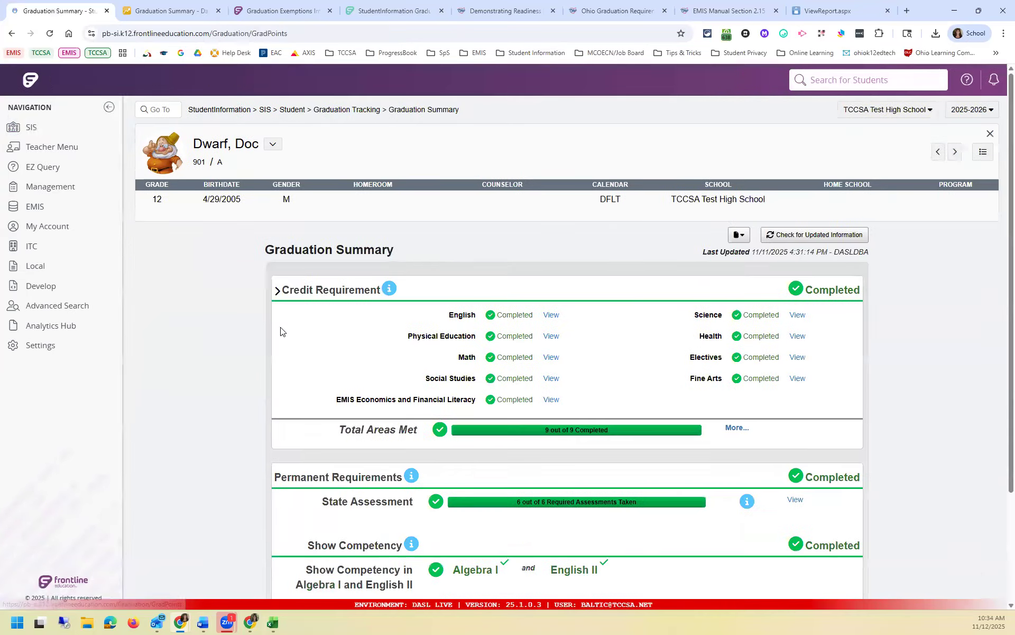
left_click(373, 110)
left_click(360, 272)
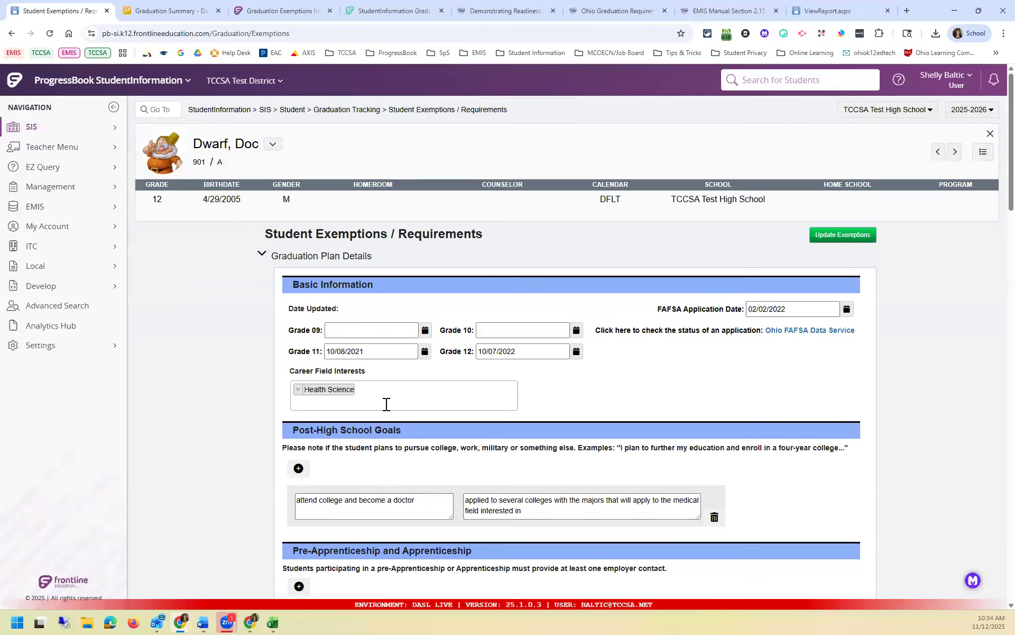
- Collapse Graduation Plan Details and expand Optional Graduation Requirements to review the exemptions and the GPA requirement's description
scroll(468, 431, "down", 2)
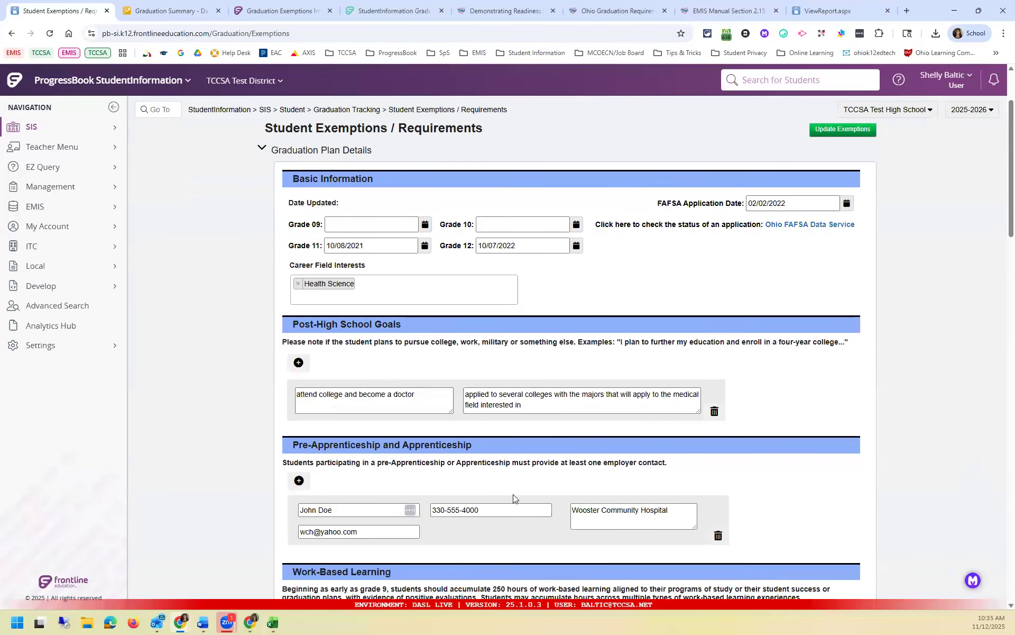
left_click(262, 149)
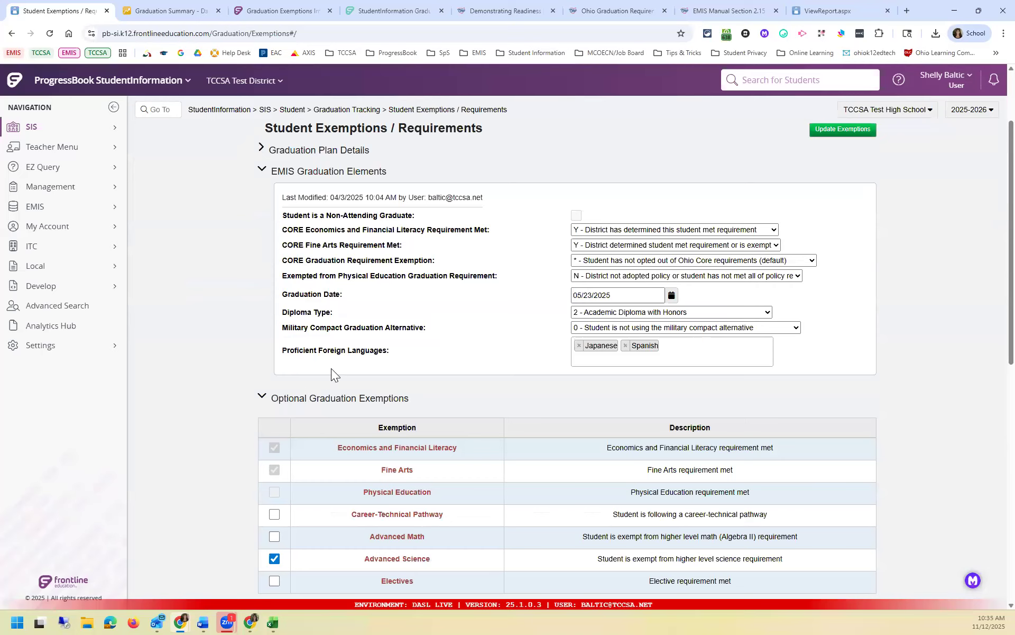
scroll(332, 368, "down", 3)
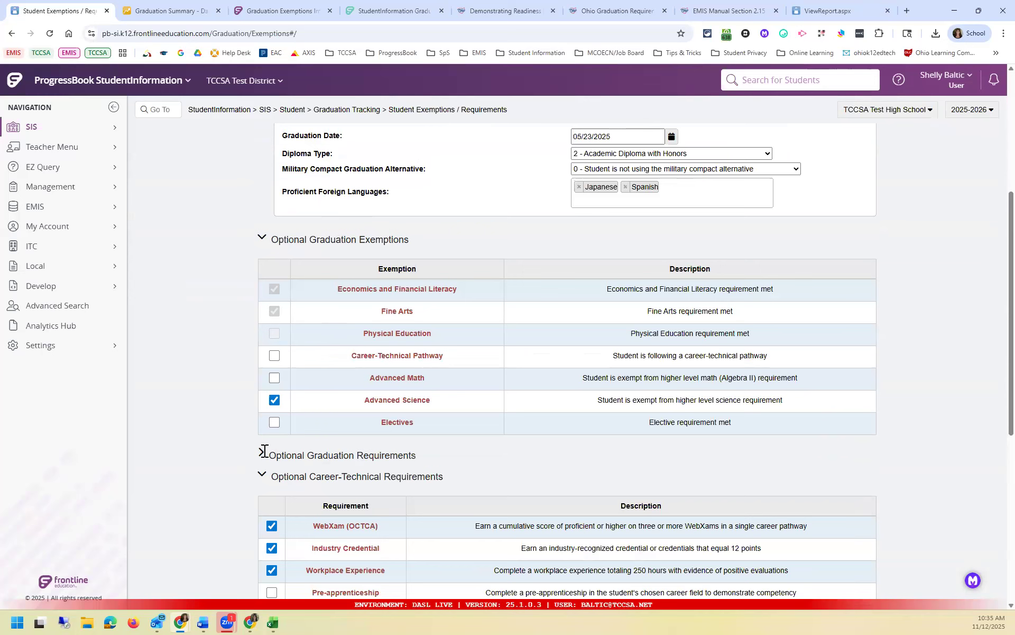
left_click(261, 453)
scroll(385, 446, "down", 3)
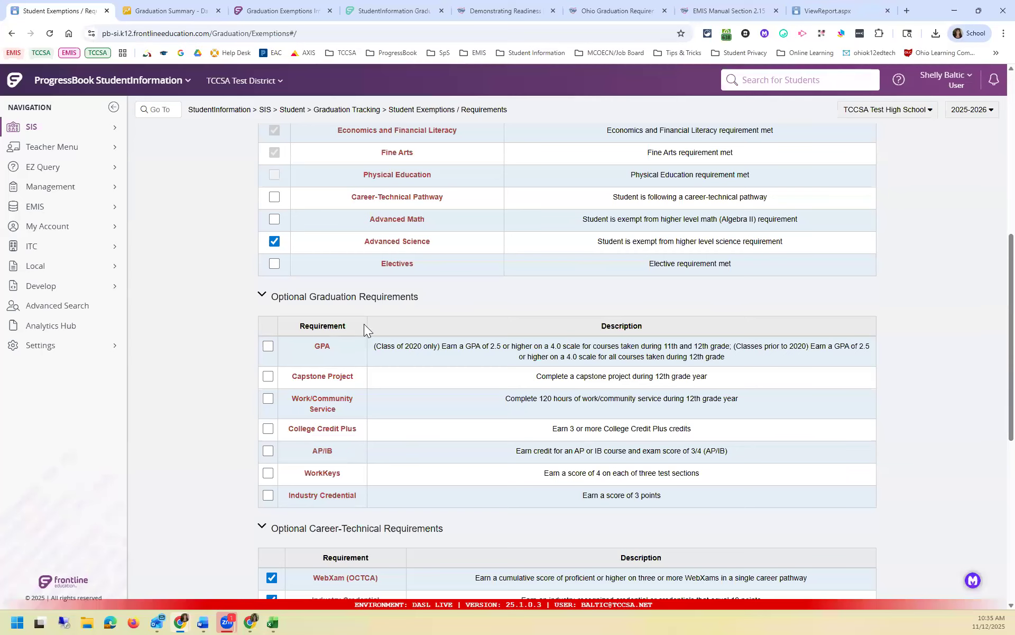
left_click_drag(388, 346, 662, 346)
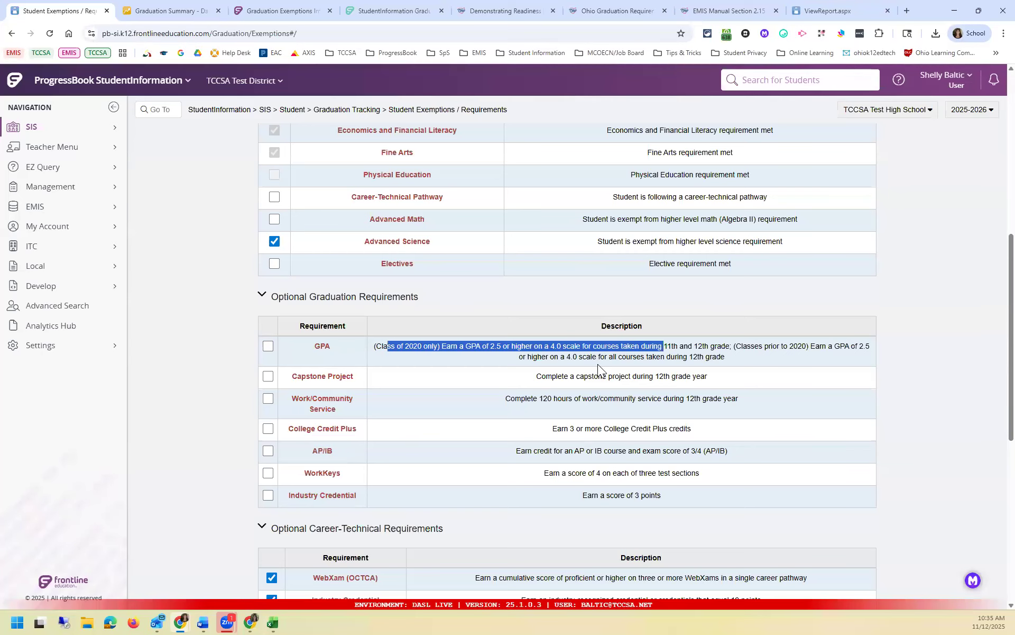
- Review the Optional Career-Technical Requirements and the State System of Diploma Seals, and return to the EMIS Graduation Elements
scroll(598, 363, "down", 3)
scroll(599, 365, "down", 1)
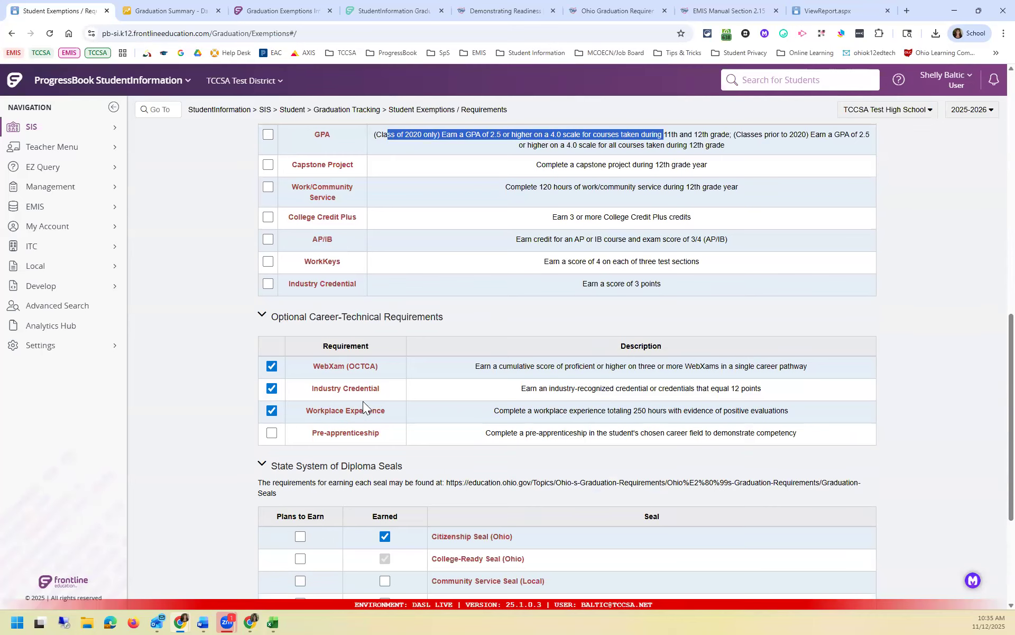
scroll(363, 403, "down", 2)
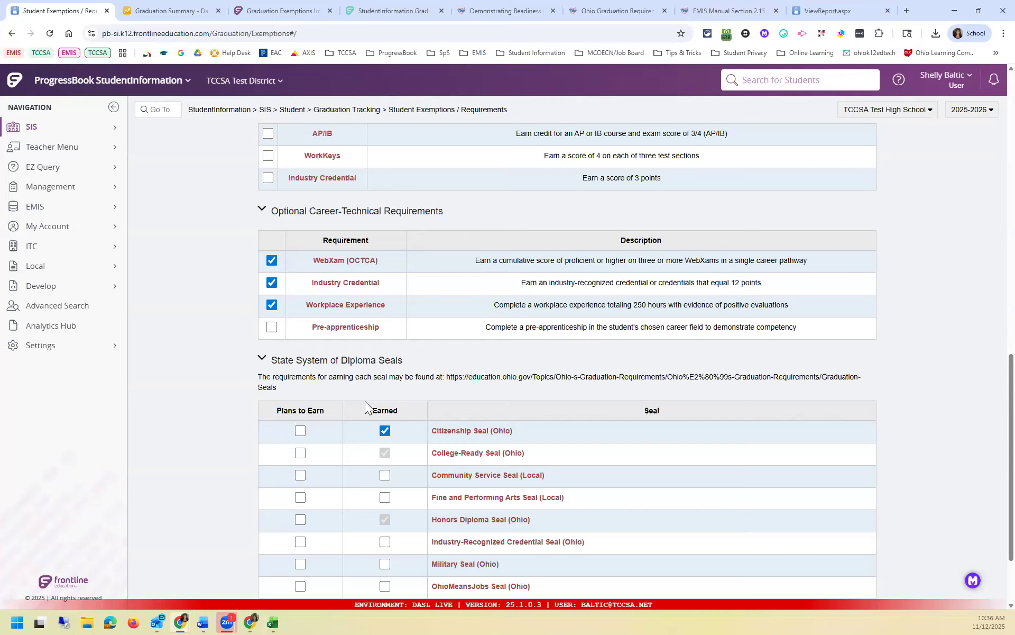
scroll(593, 500, "up", 15)
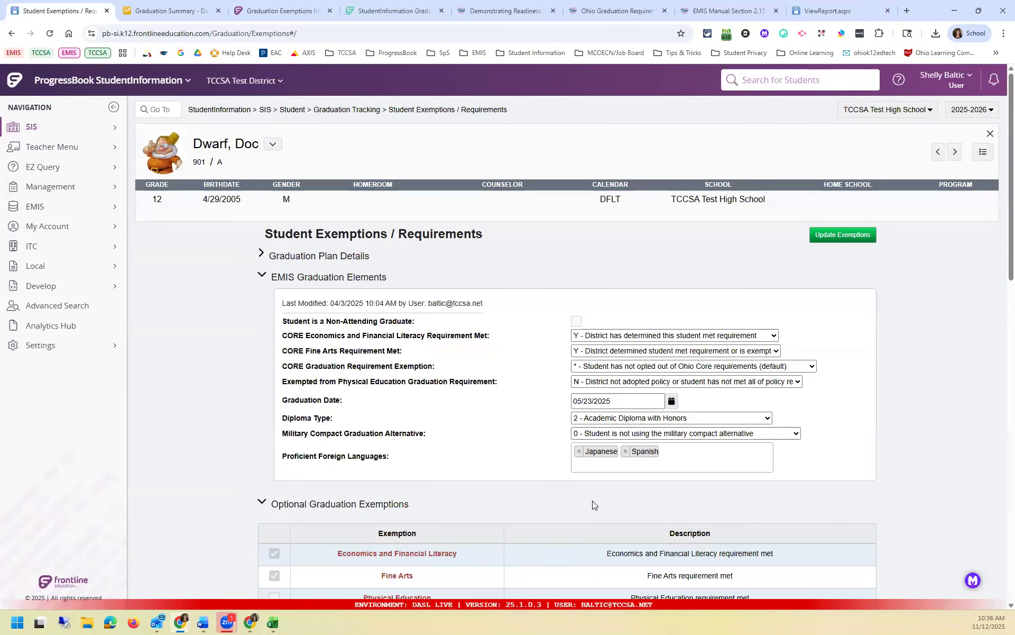
- Close the extra Graduation Summary browser tab and view the Analytics Hub, returning to the StudentInformation home page
left_click(217, 12)
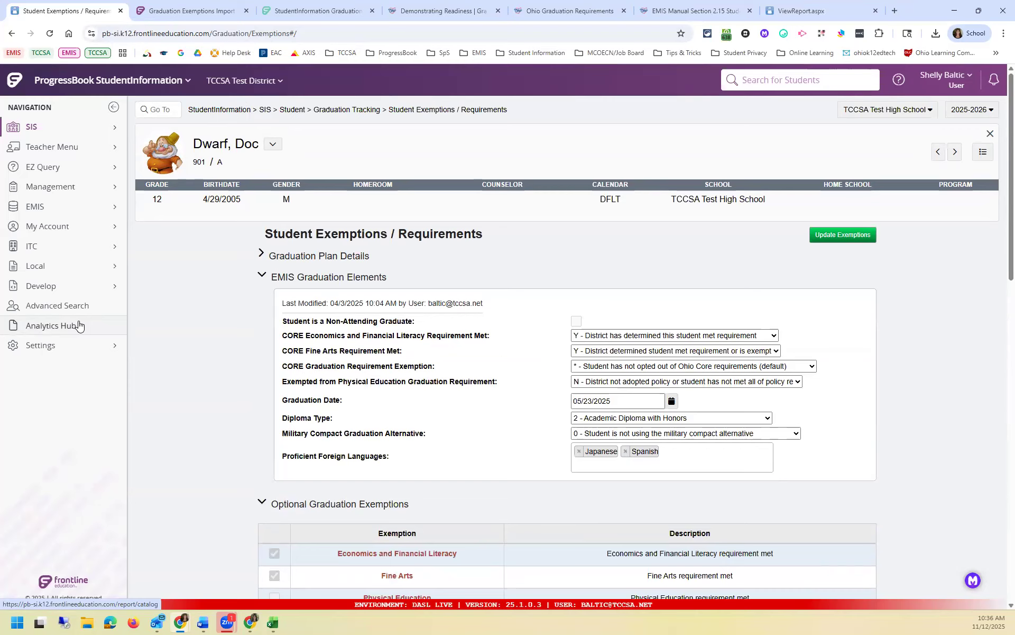
left_click(79, 325)
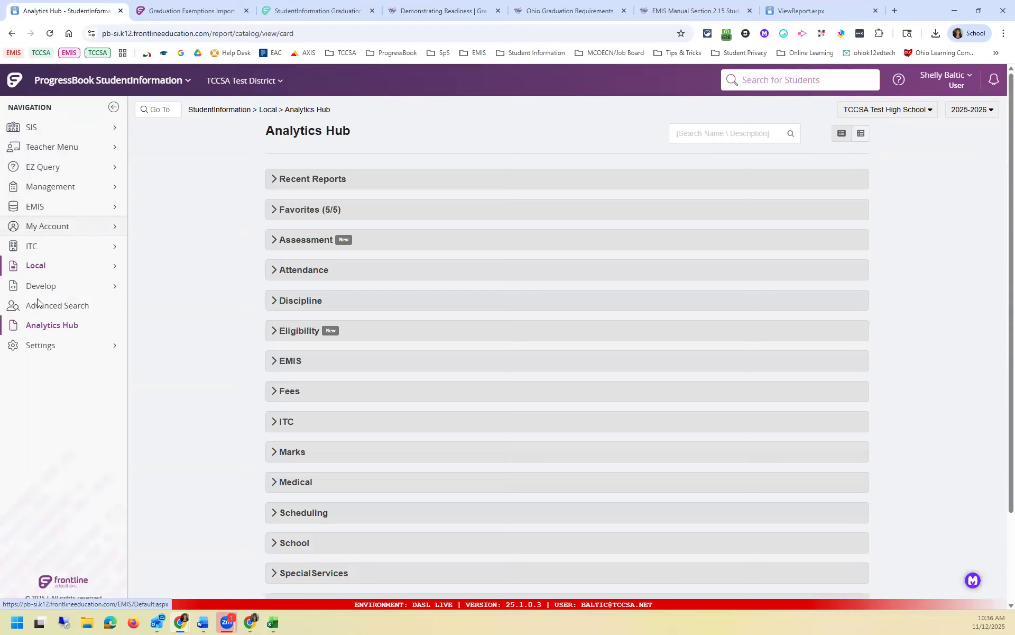
left_click(229, 115)
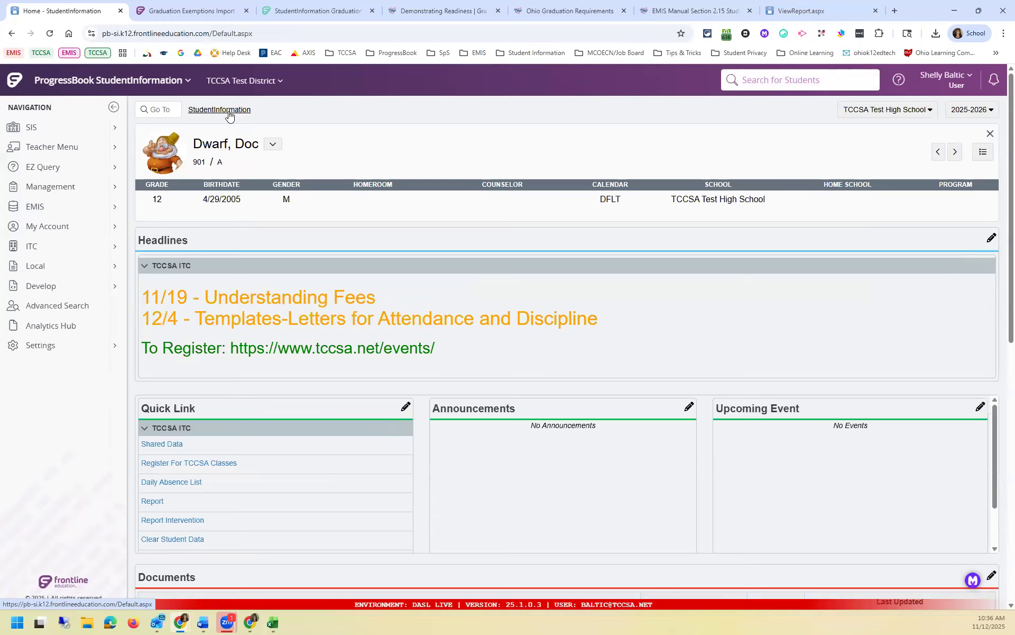
scroll(402, 315, "down", 1)
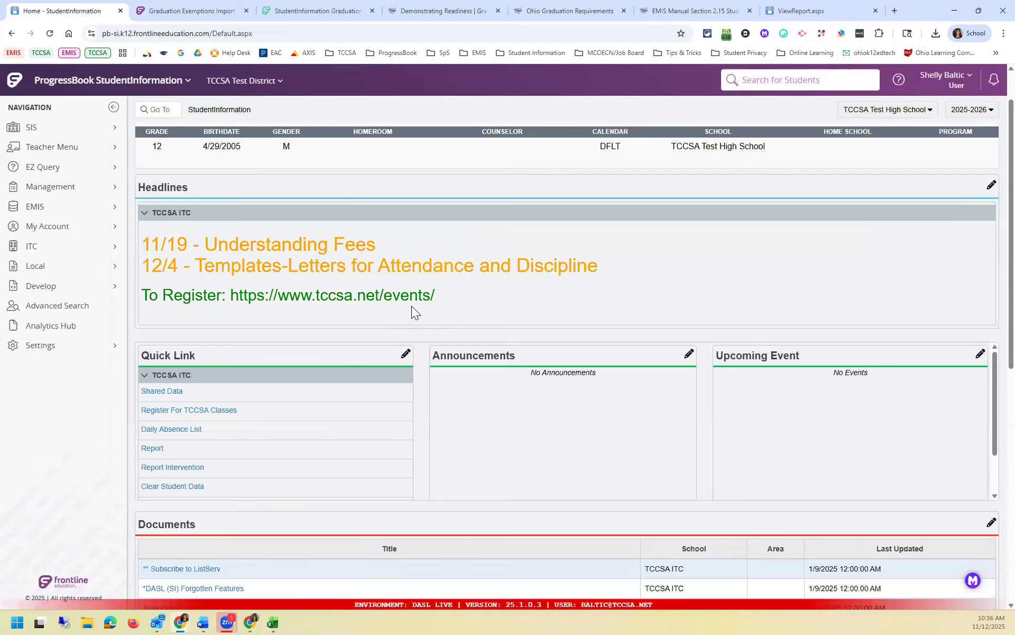
scroll(698, 126, "up", 1)
- Search for a different grade 12 student from the home page and open that student's Graduation Tracking menu
left_click(774, 75)
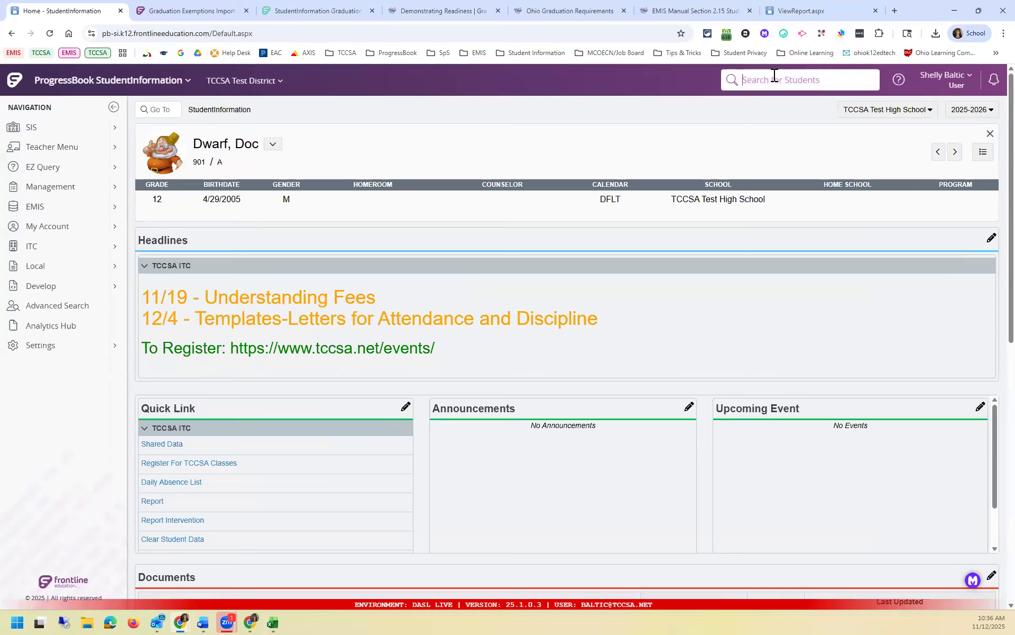
type("sneezy")
key("Return")
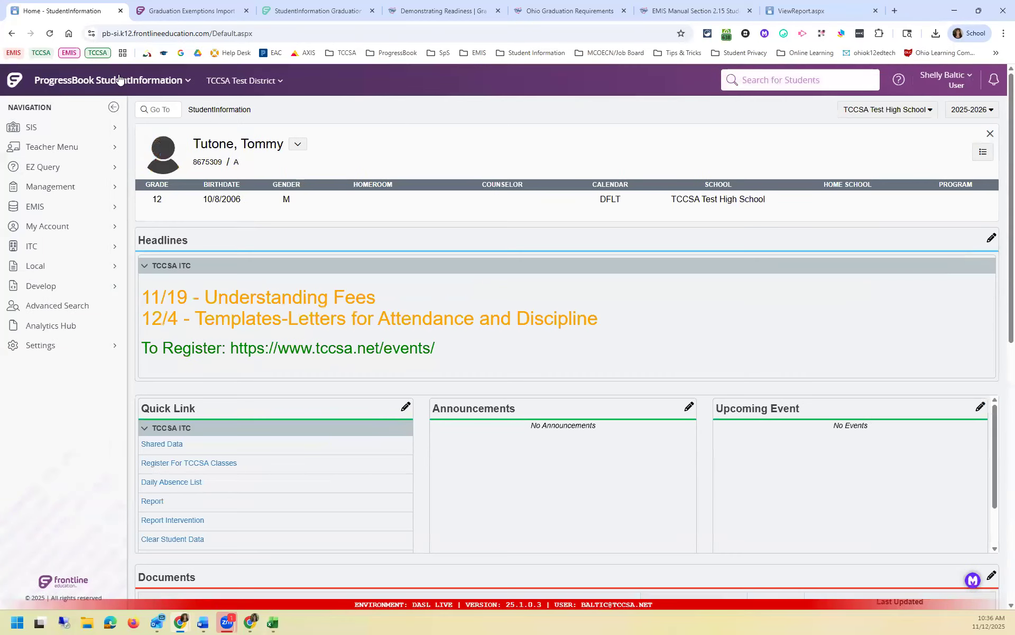
left_click(111, 129)
left_click(197, 297)
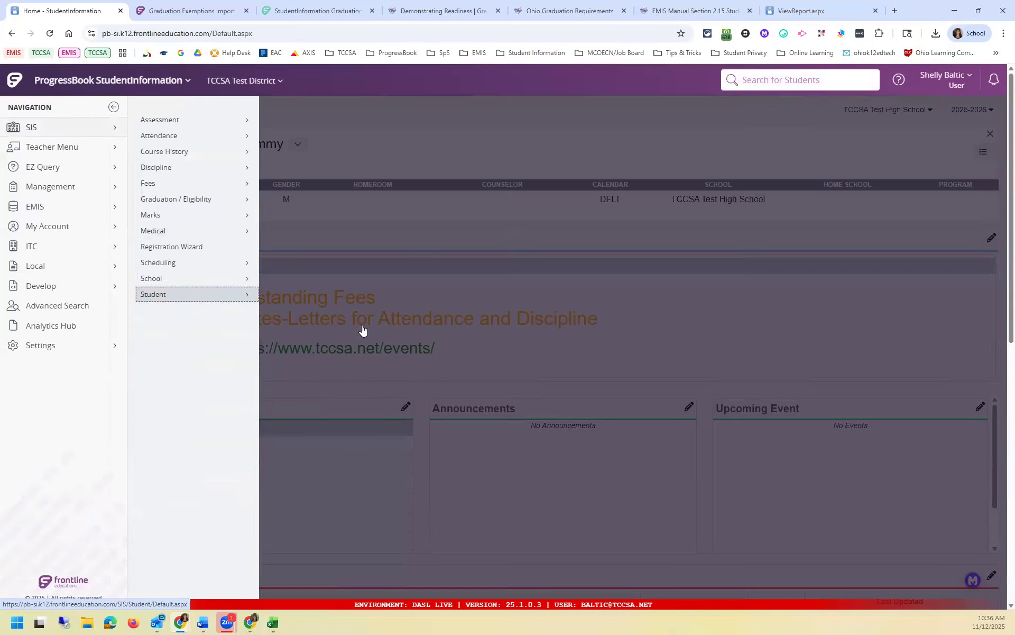
left_click(300, 323)
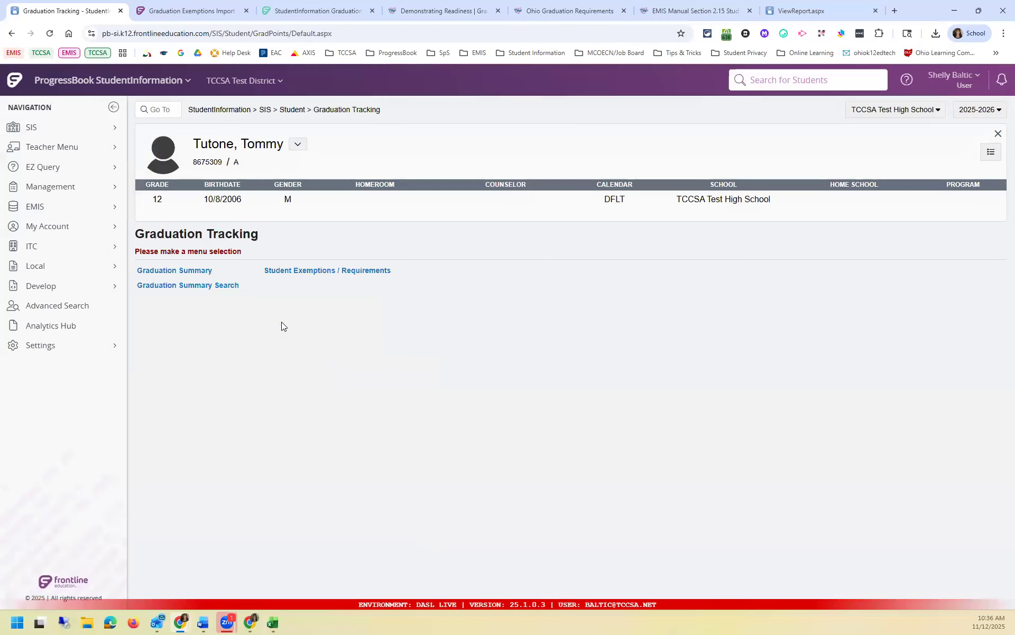
- Open the student's Graduation Summary and review the credit, permanent, competency and readiness requirements
left_click(166, 273)
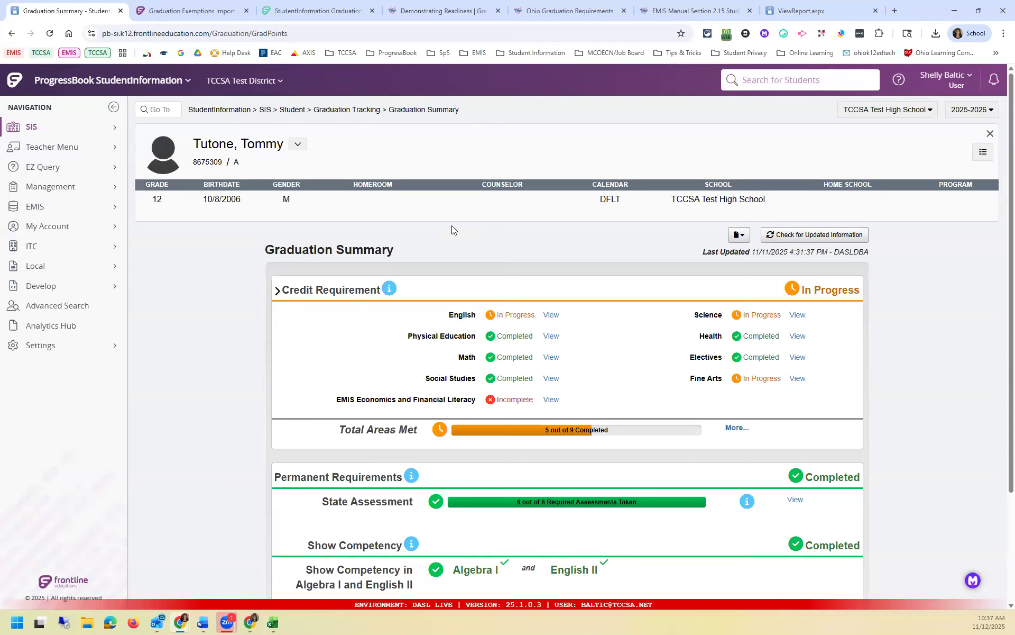
scroll(361, 339, "down", 1)
scroll(361, 339, "down", 1)
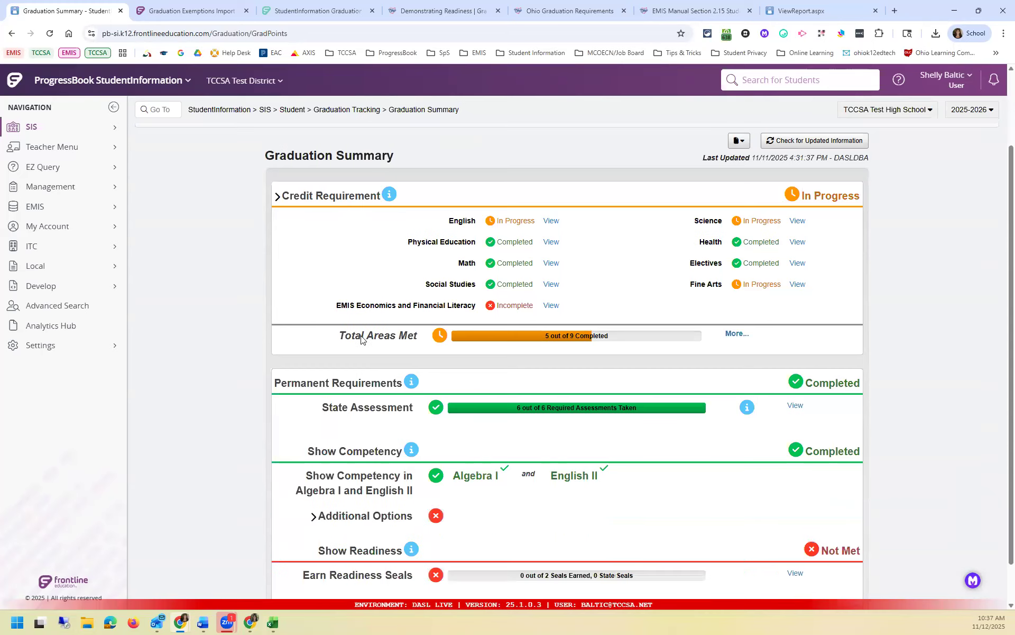
scroll(363, 336, "up", 2)
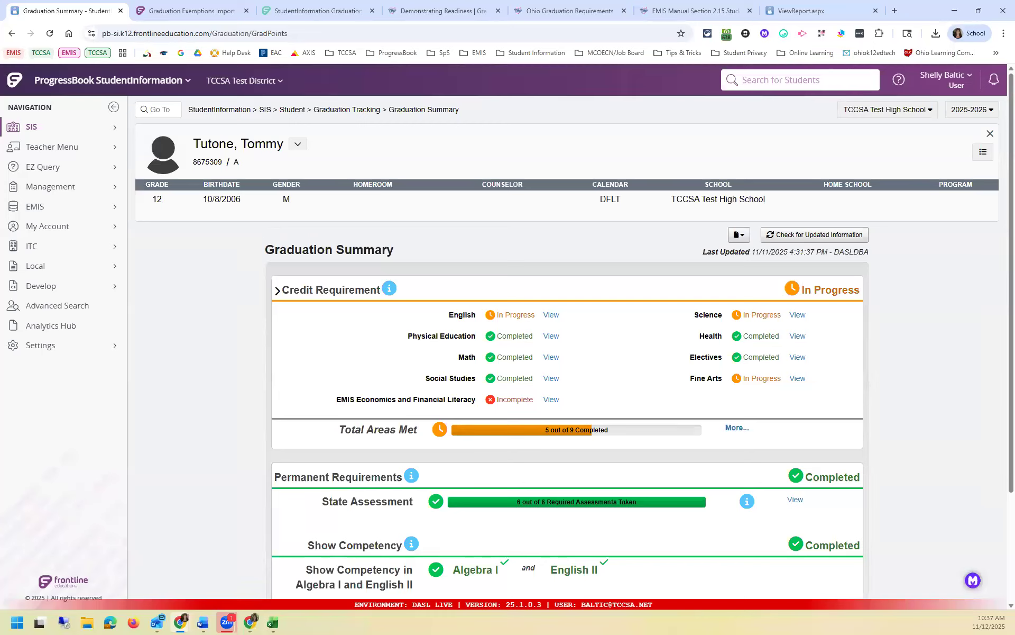
- Switch the school year to 2024-2025 and search for the student again to view the Graduation Summary with Home School and JVS tabs
left_click(971, 109)
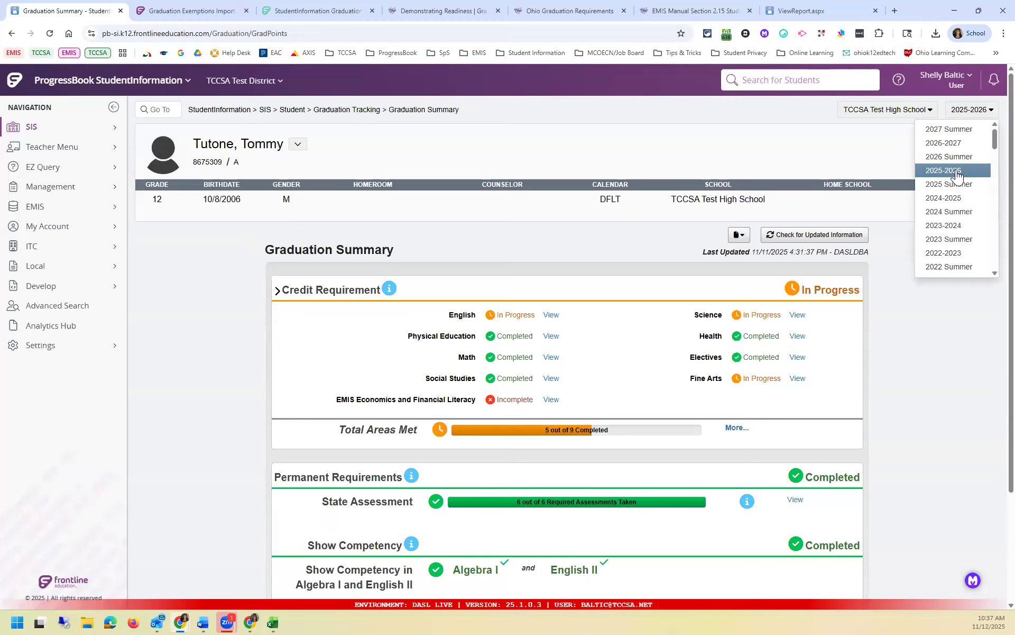
left_click(964, 199)
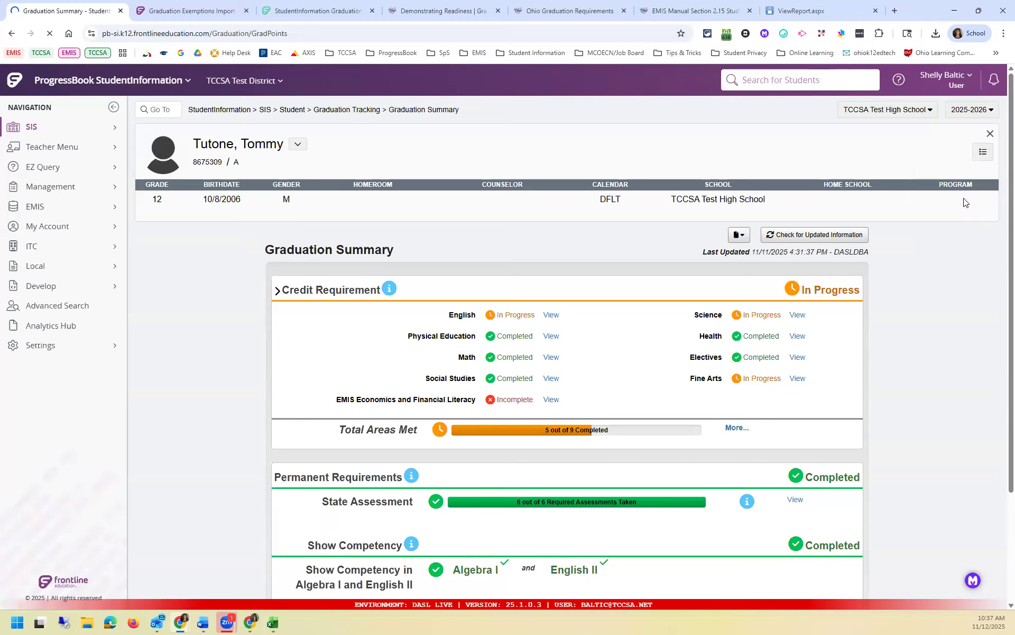
left_click(813, 80)
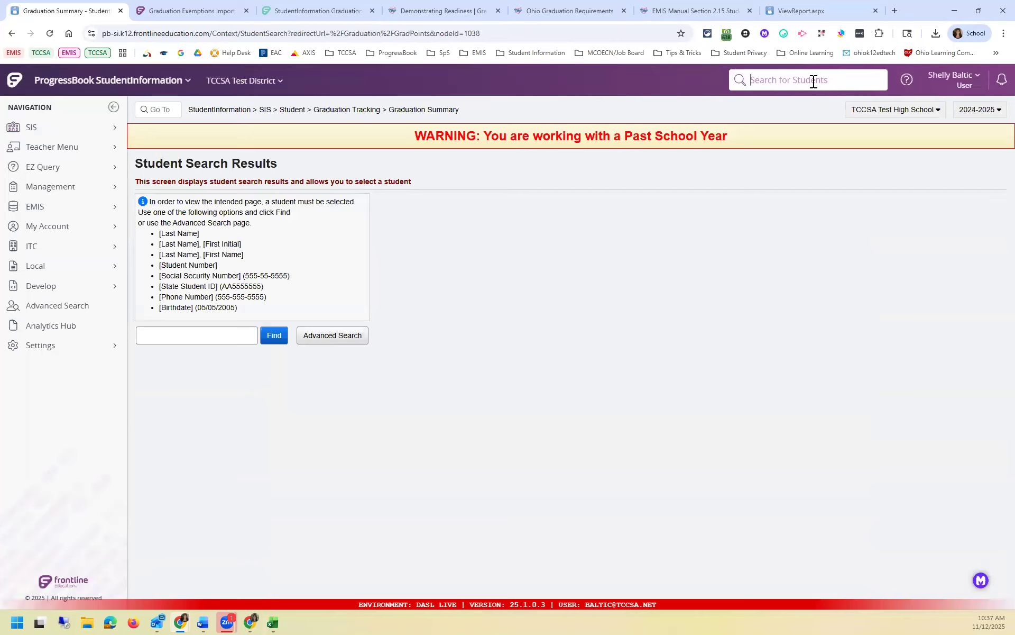
type("testing")
key("Return")
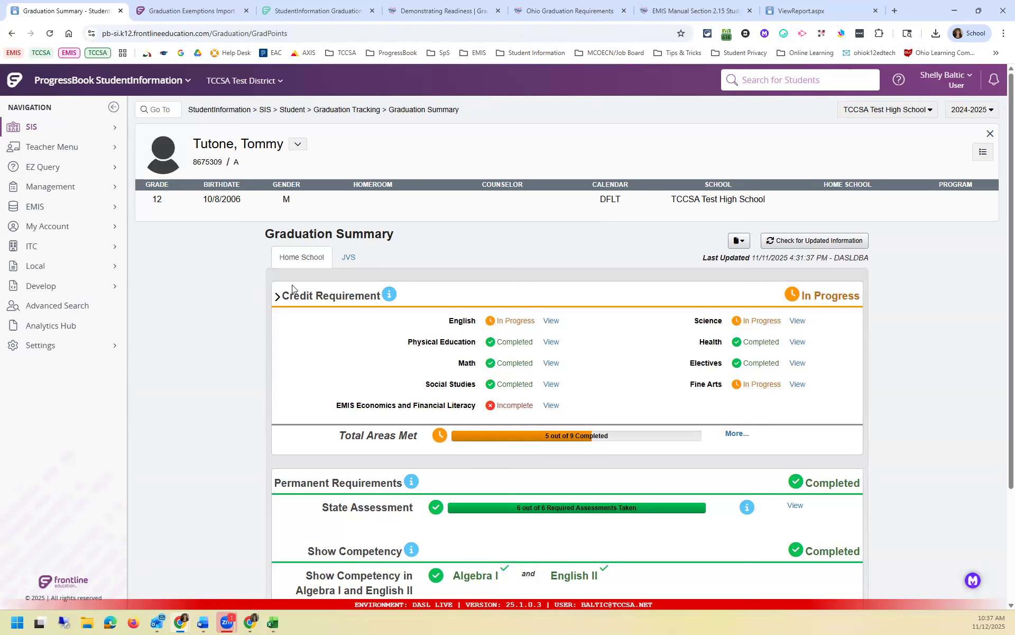
left_click_drag(267, 233, 289, 260)
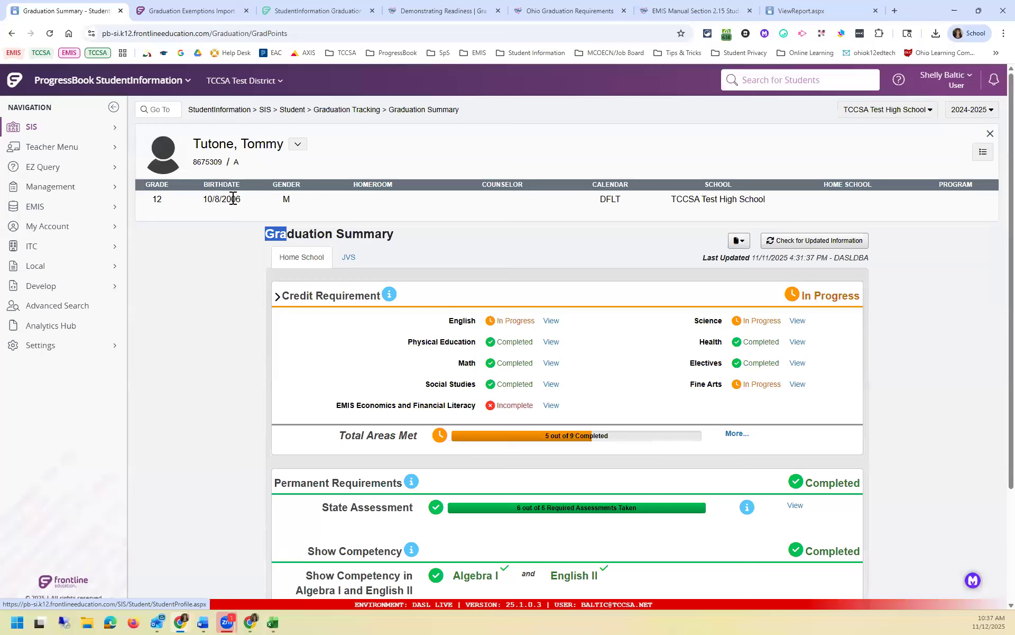
- Open District Trusts under District Administration and switch the working school to TCCSA Test District
left_click(75, 193)
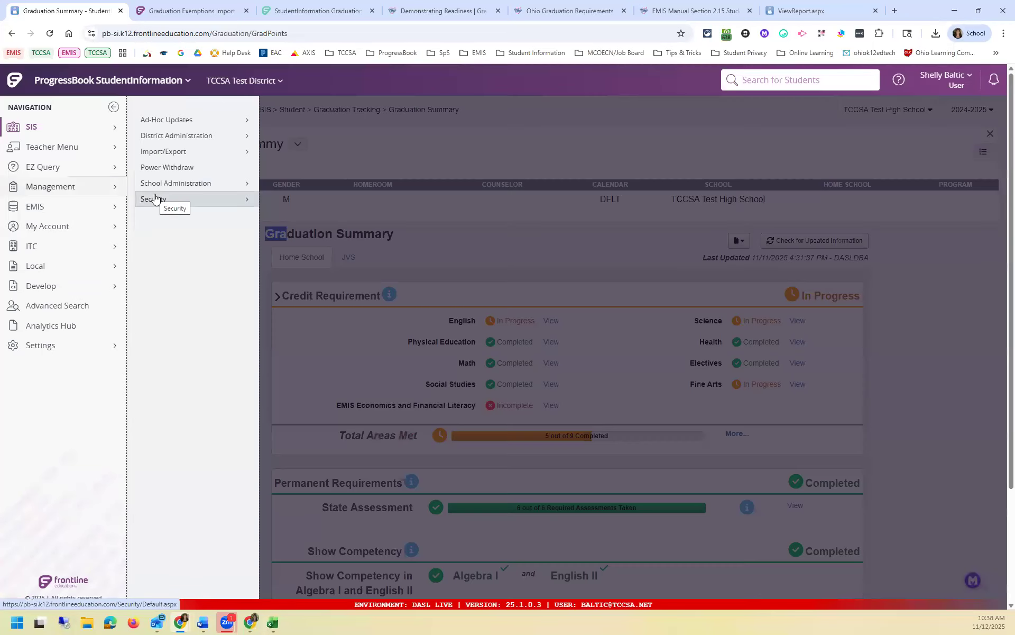
left_click(205, 136)
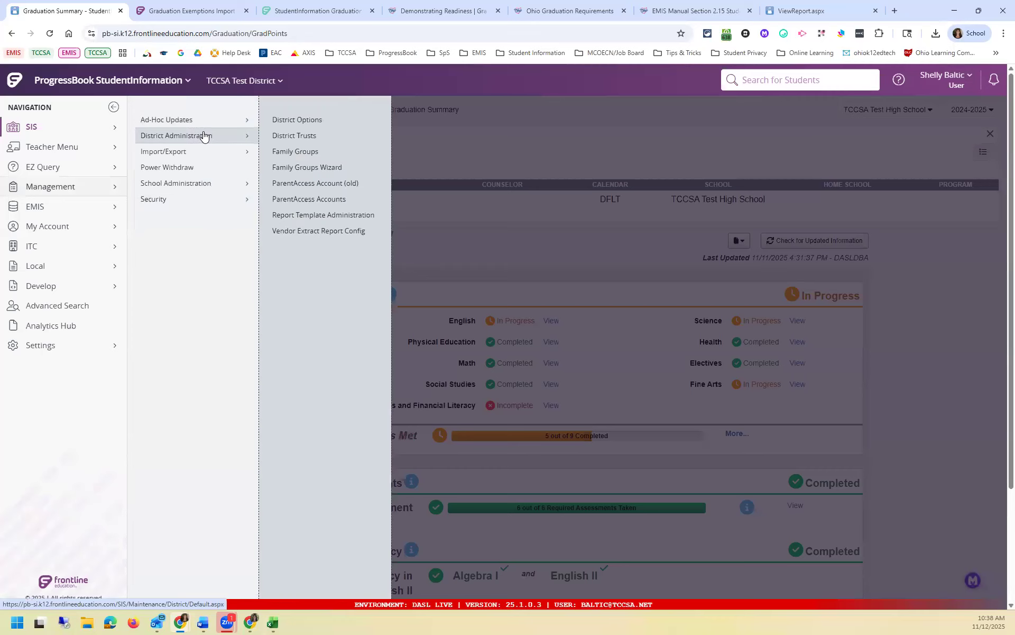
left_click(277, 135)
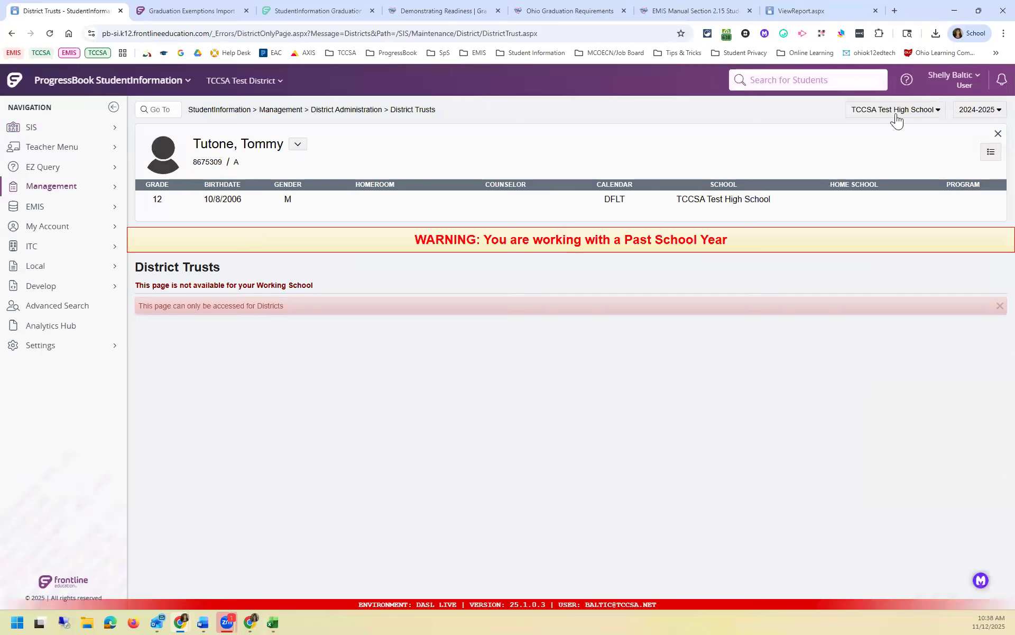
left_click(893, 111)
left_click(890, 130)
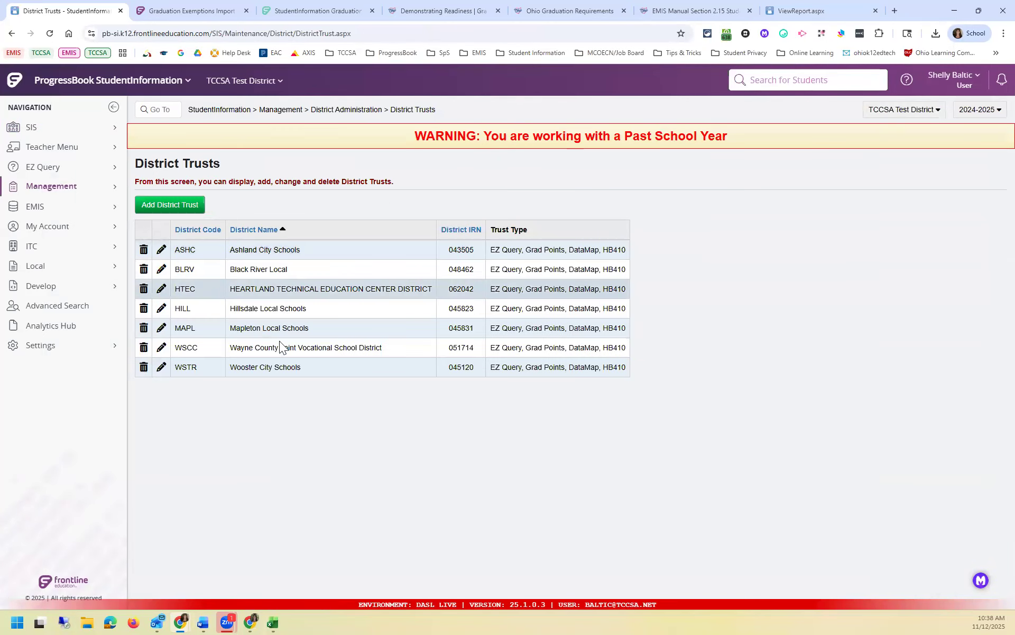
- Check the Grad Points trust type for Wayne County Joint Vocational School District and return to the home page
left_click_drag(233, 347, 403, 344)
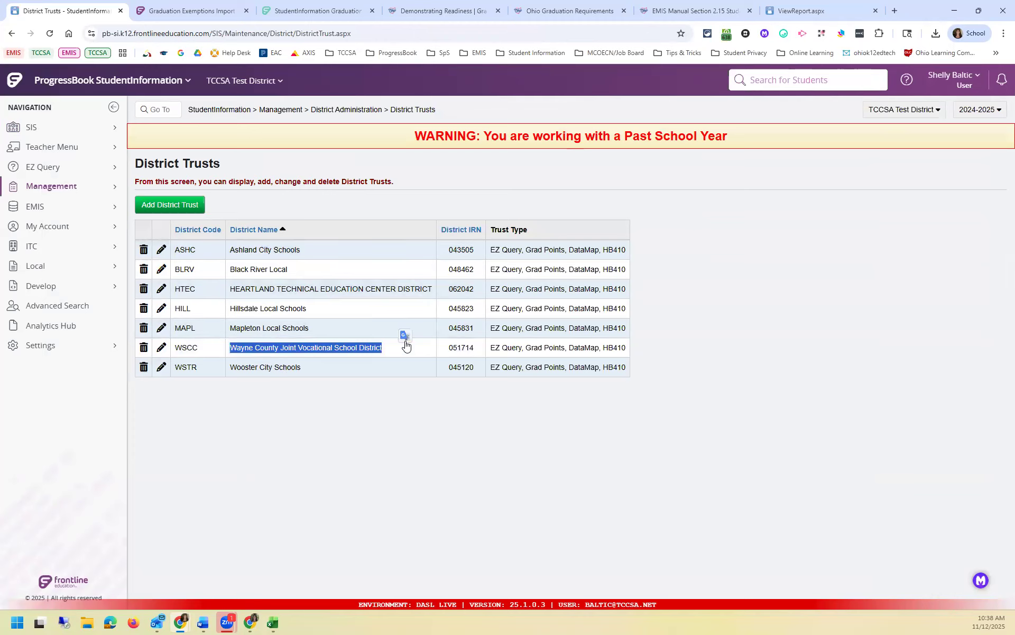
left_click_drag(525, 347, 567, 347)
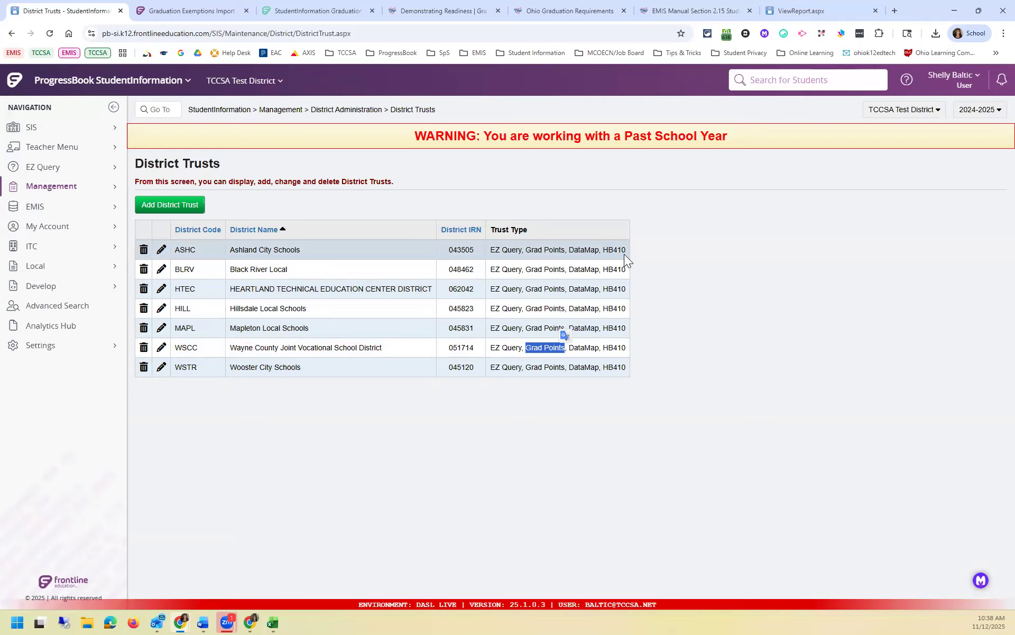
left_click(235, 112)
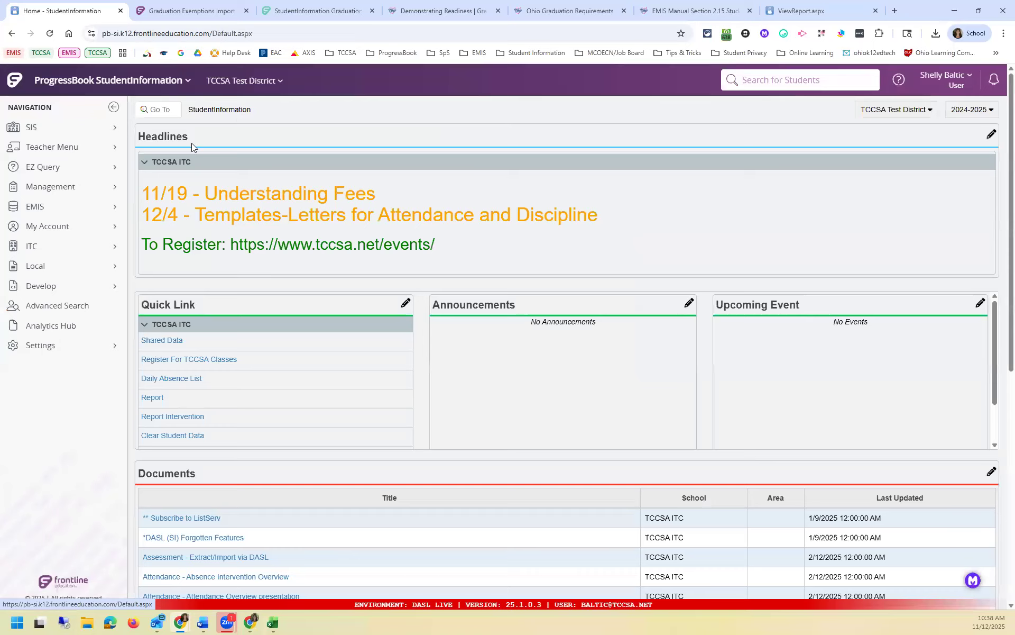
- Switch the working school to TCCSA Test High School and look up the student by last name
left_click(100, 130)
left_click(212, 294)
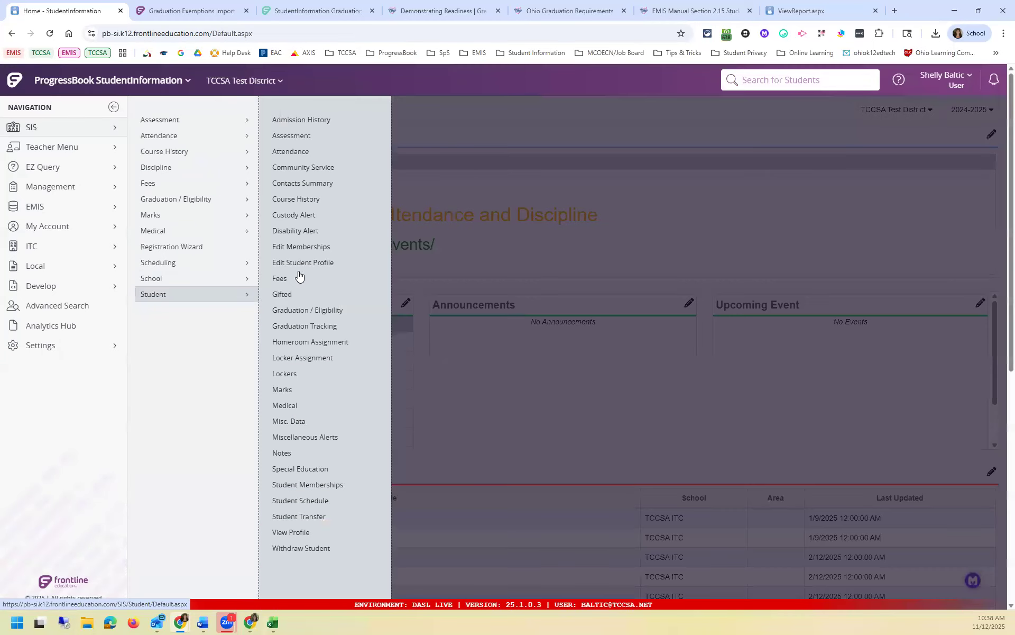
left_click(880, 104)
left_click(880, 109)
left_click(880, 159)
left_click(801, 83)
type("tuto")
key("Return")
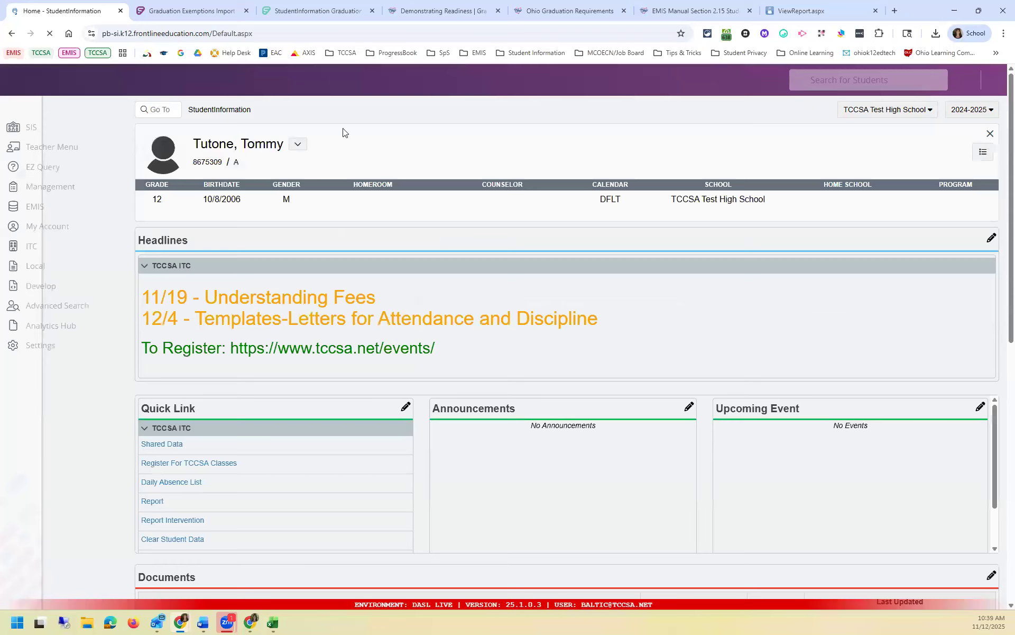
- Open the student's Graduation Summary from Graduation Tracking
left_click(114, 128)
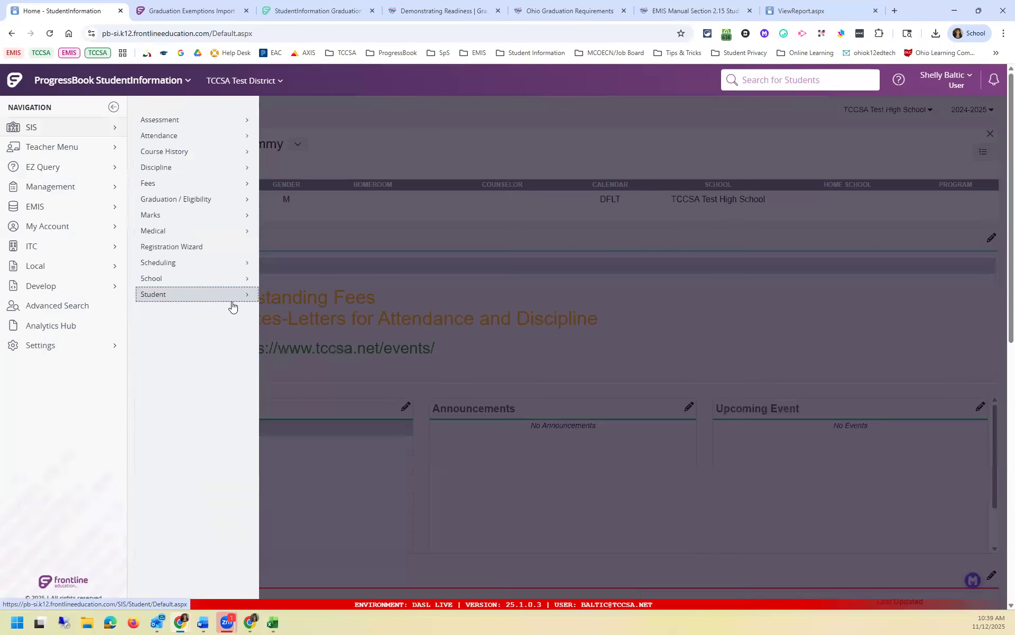
left_click(316, 324)
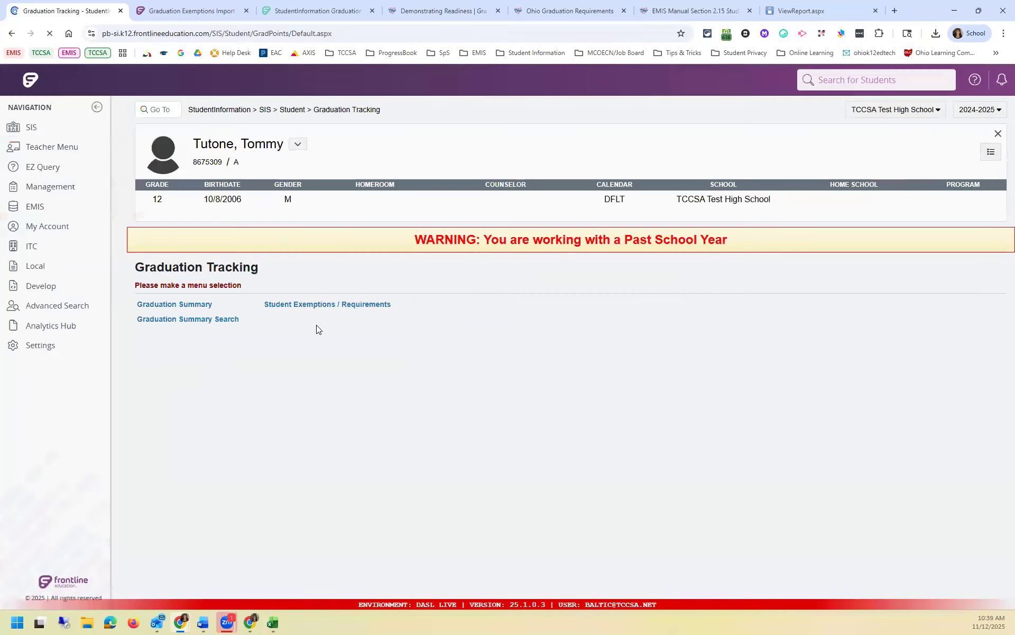
left_click(209, 305)
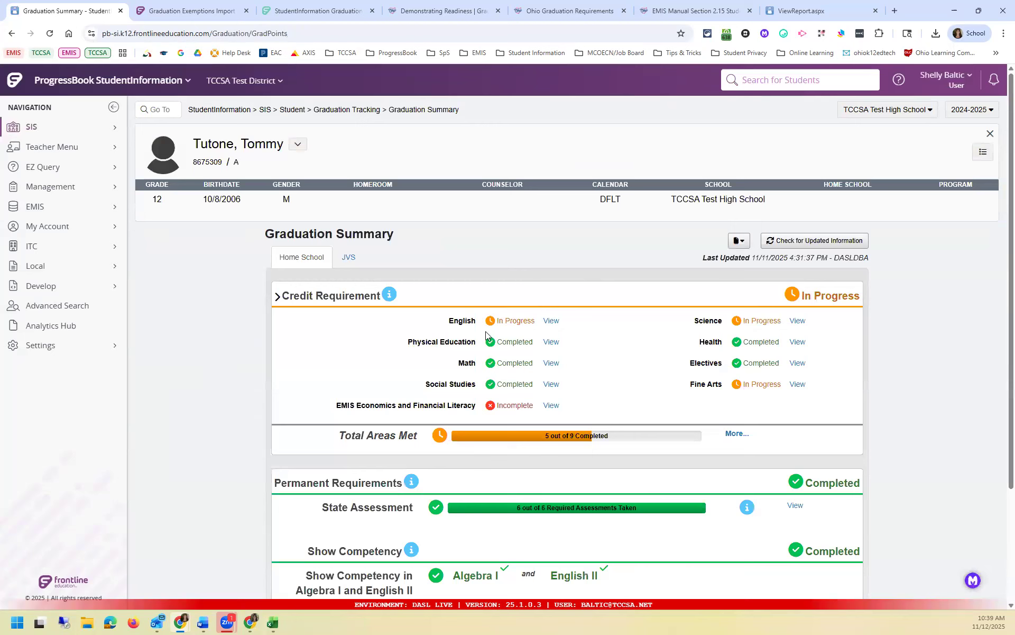
- Review the Social Studies credit details in the student's JVS graduation data, and return to the summary
left_click(353, 256)
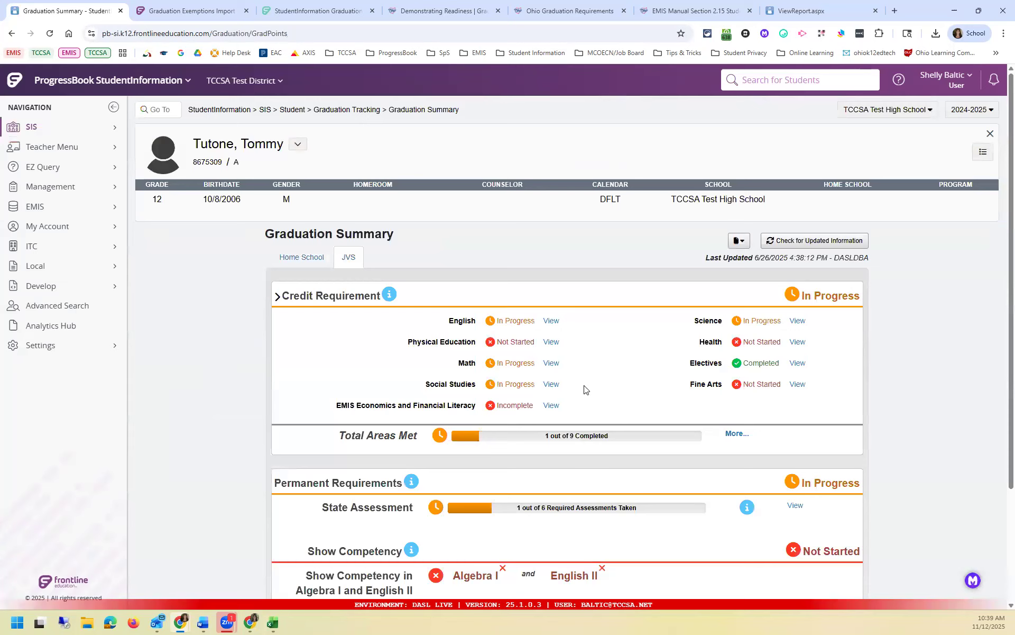
left_click(551, 385)
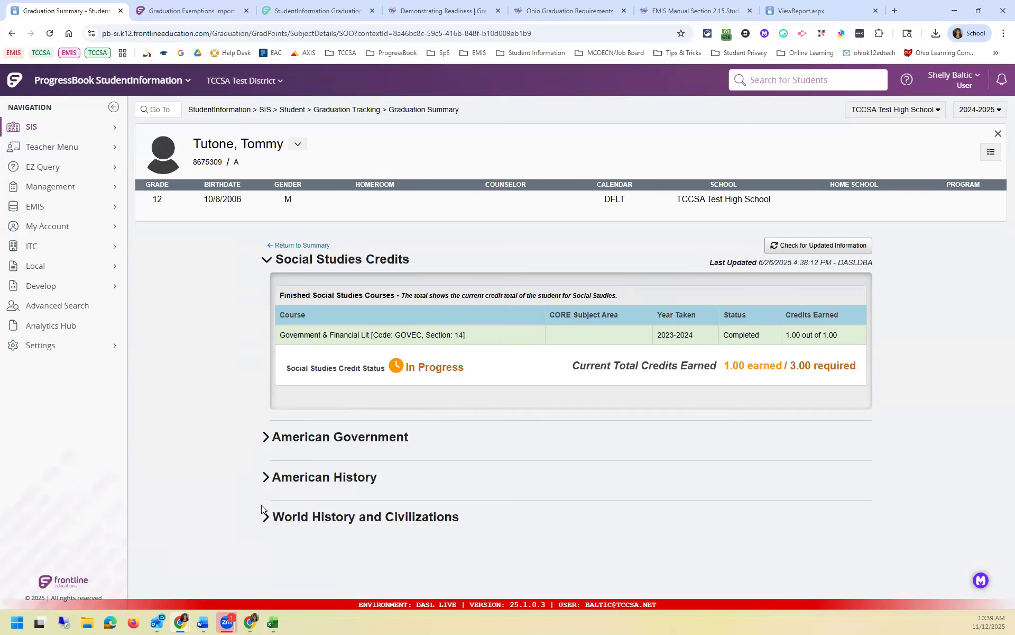
left_click(274, 246)
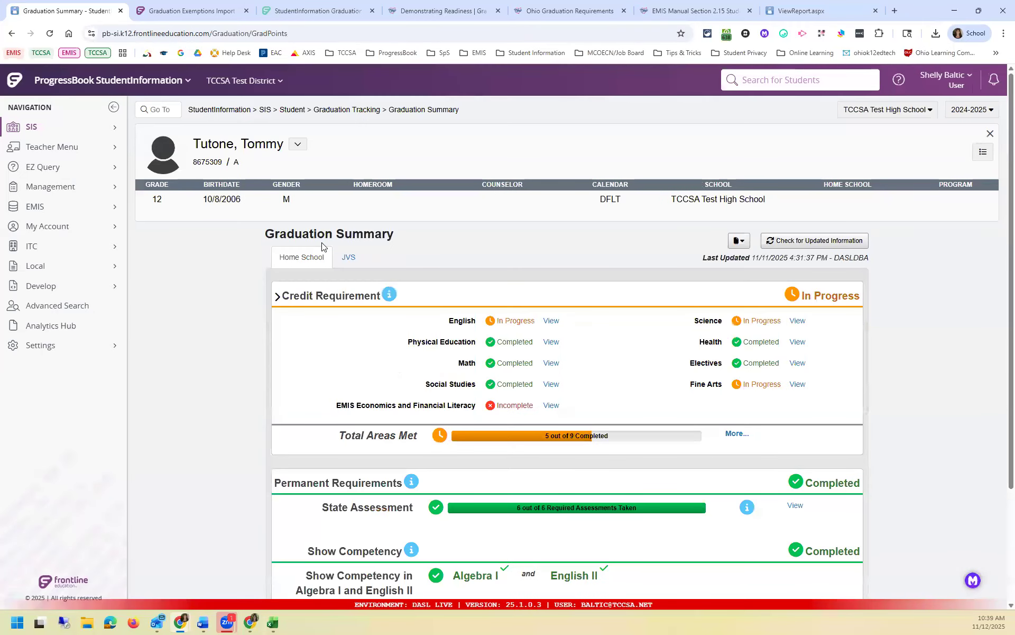
- Compare the JVS and Home School versions of the student's Graduation Summary, finishing on Home School
left_click(349, 257)
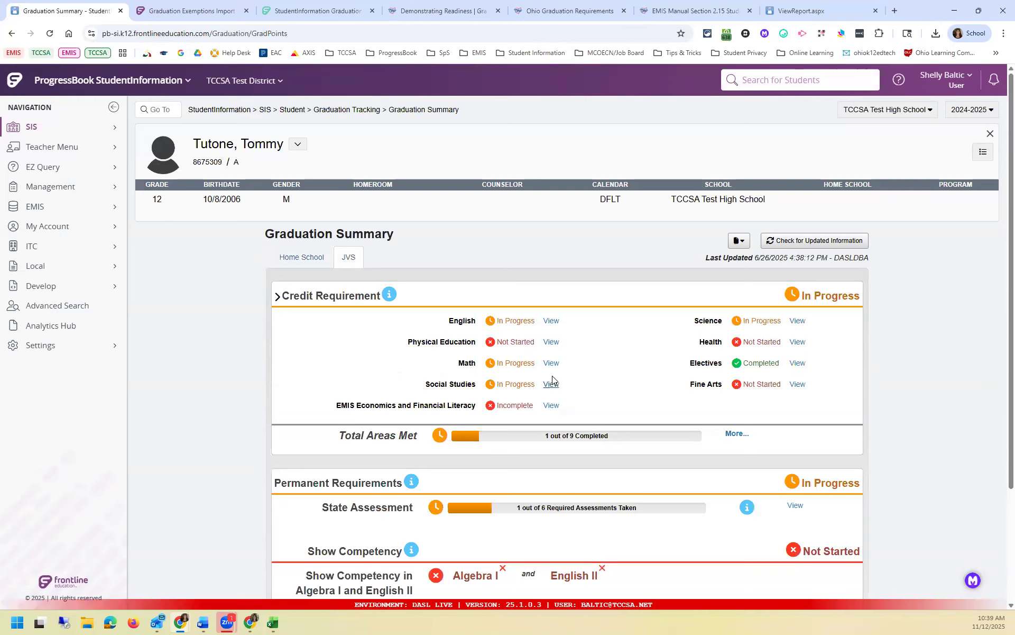
left_click(290, 265)
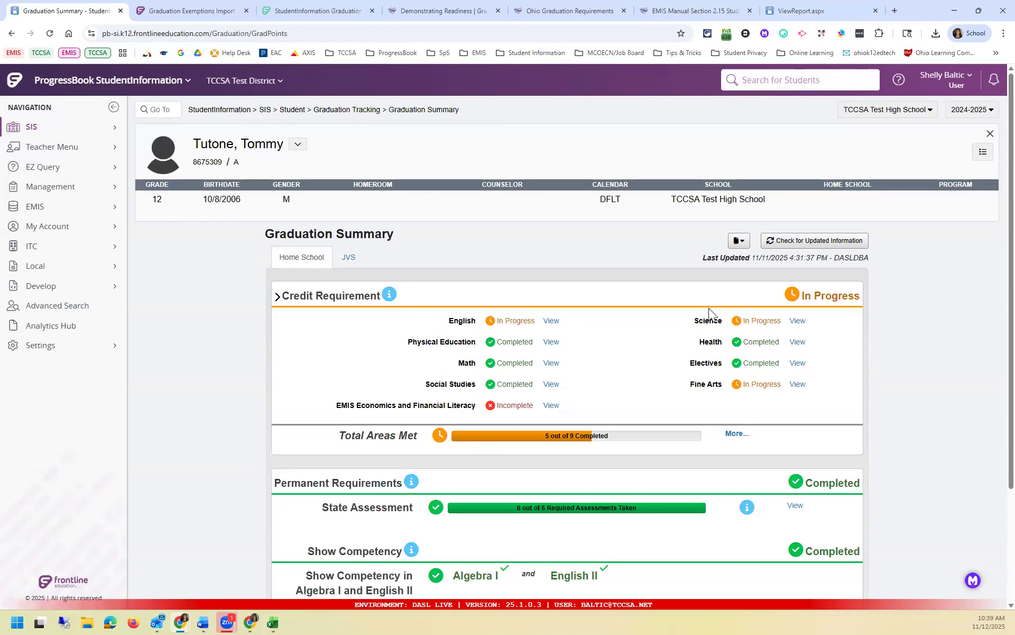
left_click(349, 258)
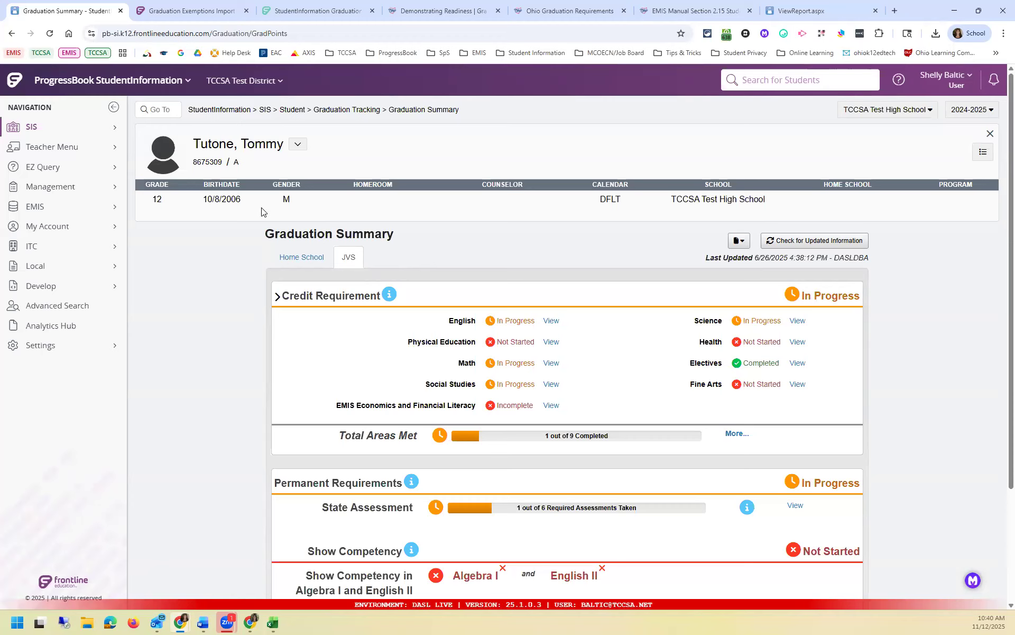
left_click(299, 260)
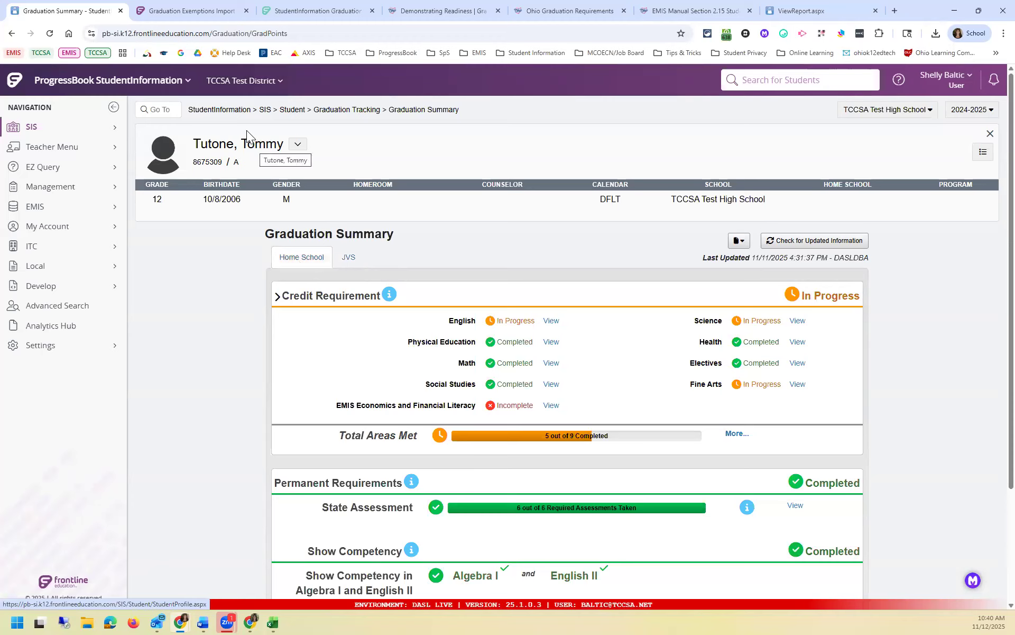